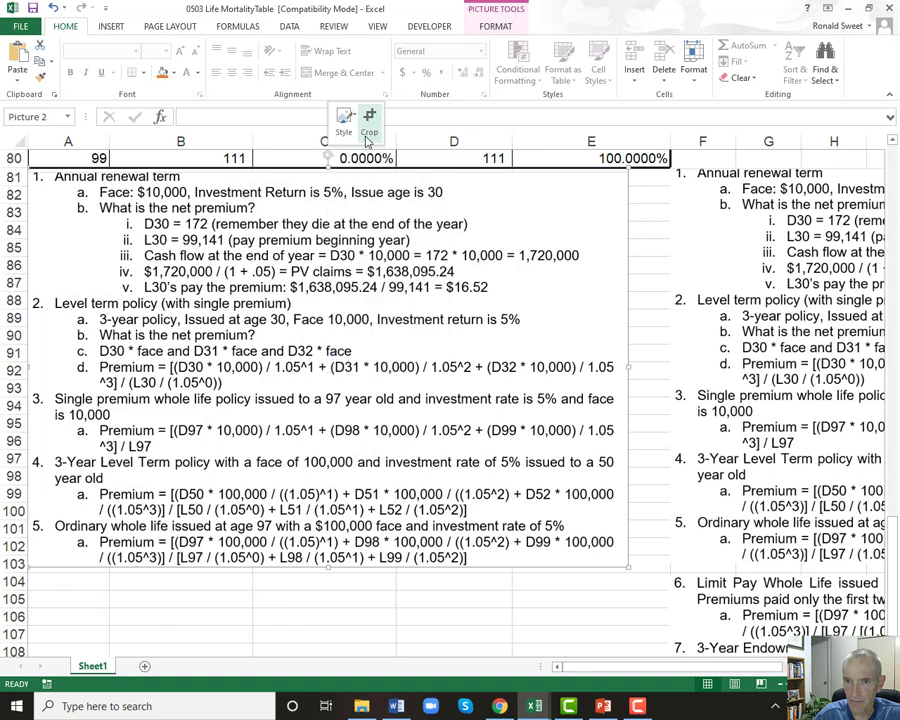
Crop the problem-list picture from below so only item 1, Annual renewal term, remains.
drag(328, 555, 328, 296)
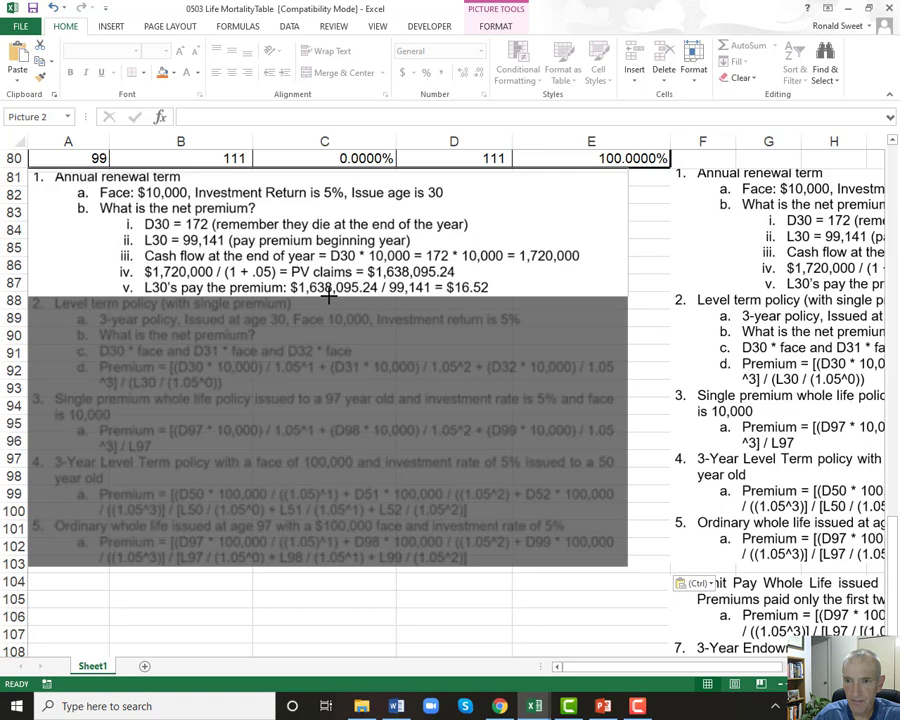
drag(328, 296, 328, 296)
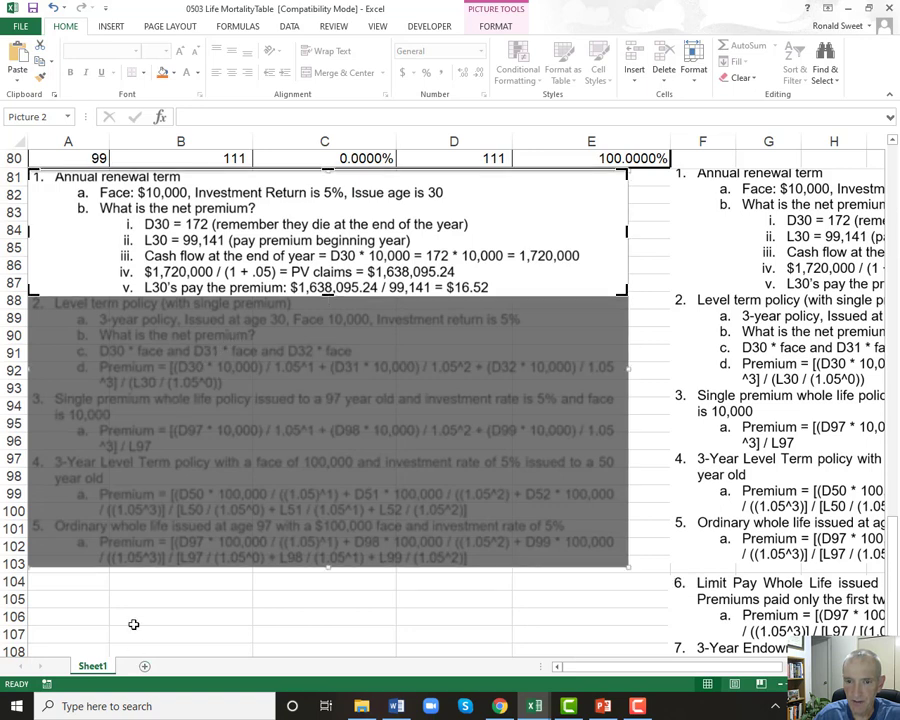
click(133, 618)
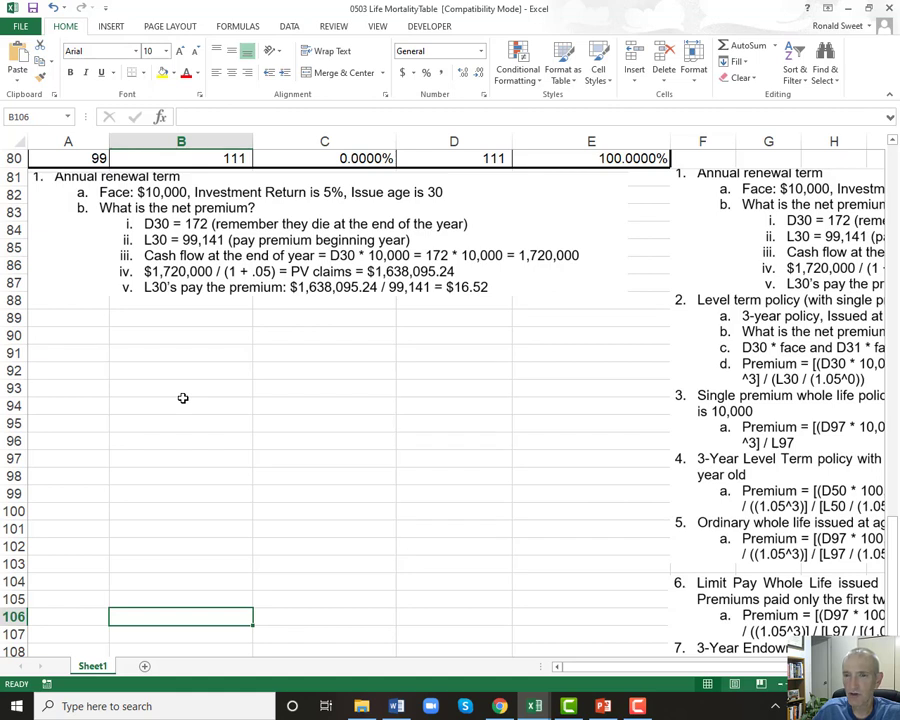
Enter the label Face in A90 and the value 10000 in B90, below the cropped picture.
key(Left)
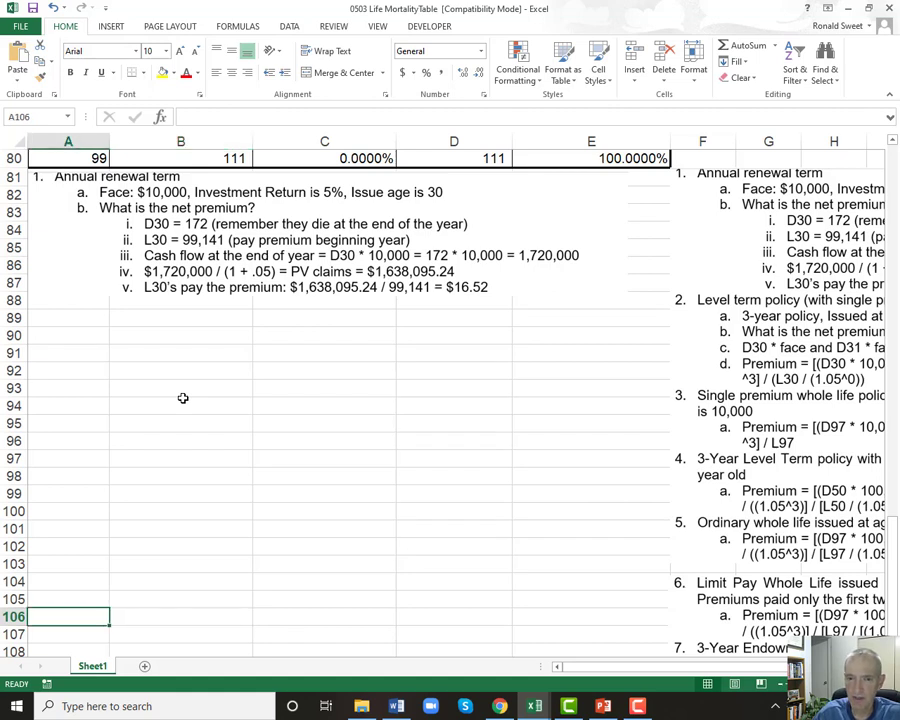
key(Up)
key(Up)
key(Up)
key(Up)
key(Up)
key(Up)
key(Up)
key(Up)
key(Up)
key(Up)
key(Up)
key(Up)
key(Up)
key(Up)
key(Up)
key(Up)
key(Up)
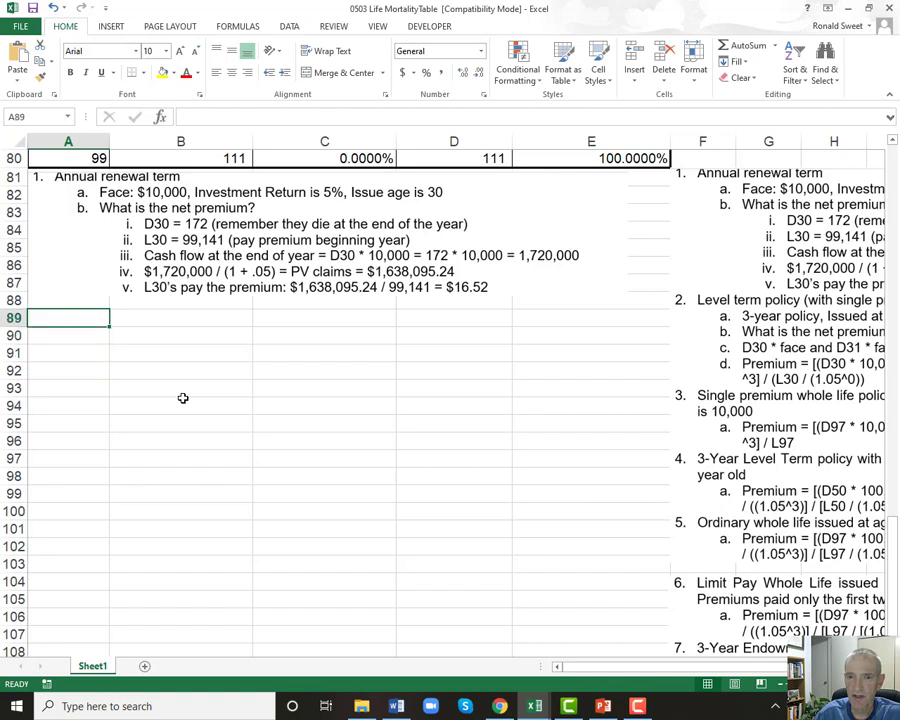
key(Down)
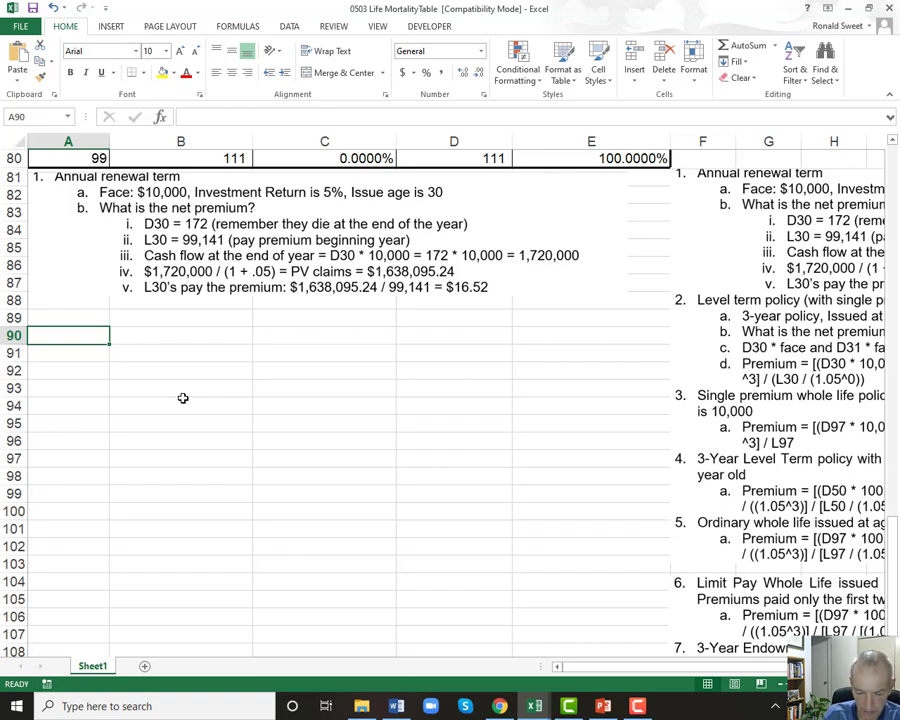
text(Face)
key(Tab)
text(10000)
key(ctrl+Return)
Format the face amount in B90 as dollar accounting with no decimal places.
scroll(450, 400, up, 3)
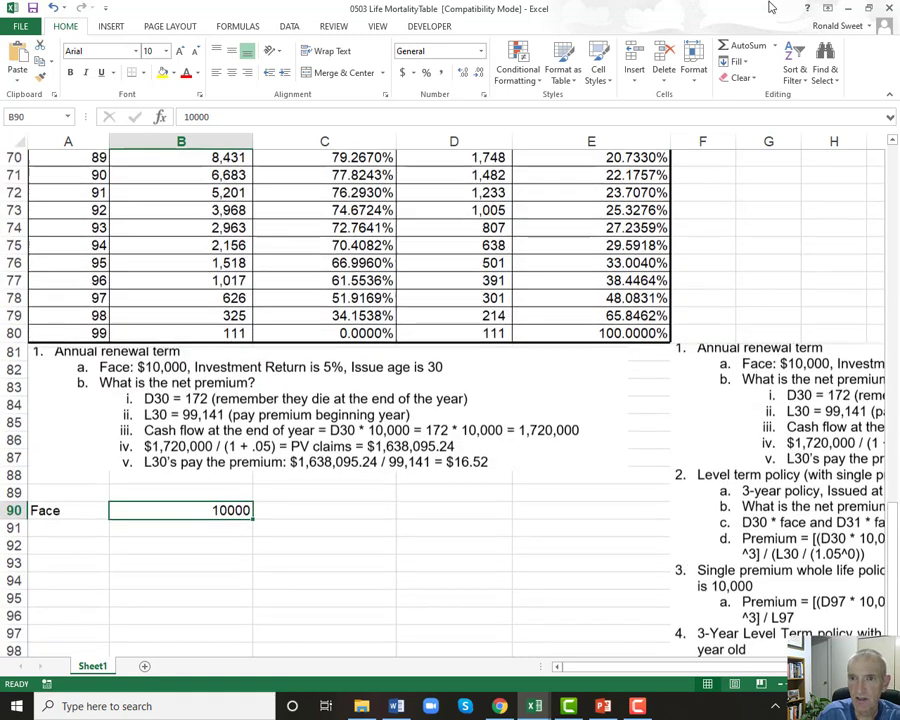
click(402, 72)
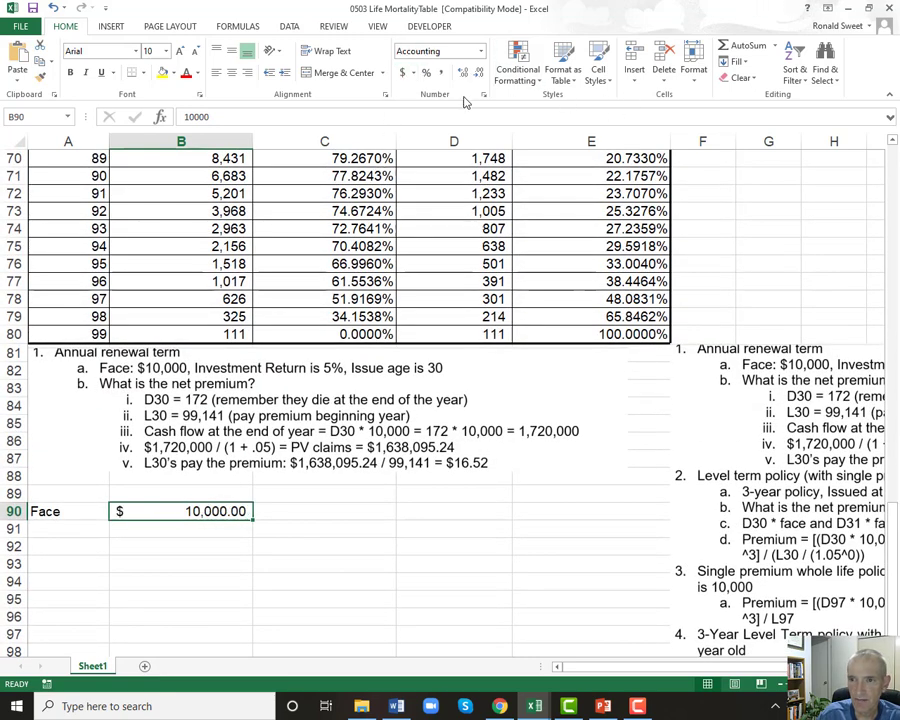
click(483, 72)
click(483, 72)
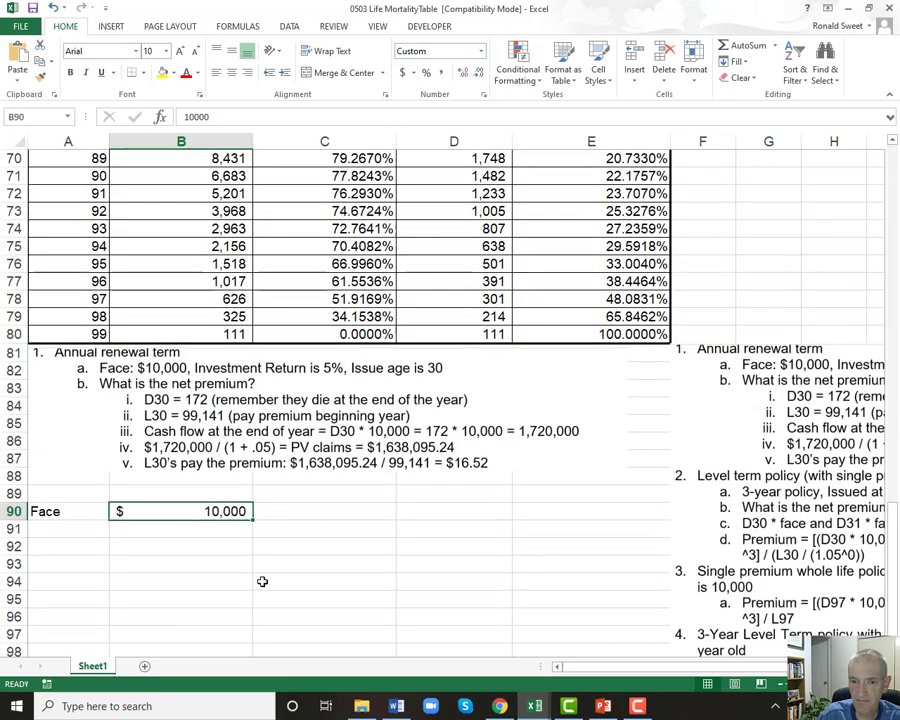
Enter the label Rate in A91 and .05 in B91, formatted as a percentage with two decimals.
click(66, 529)
text(Rate)
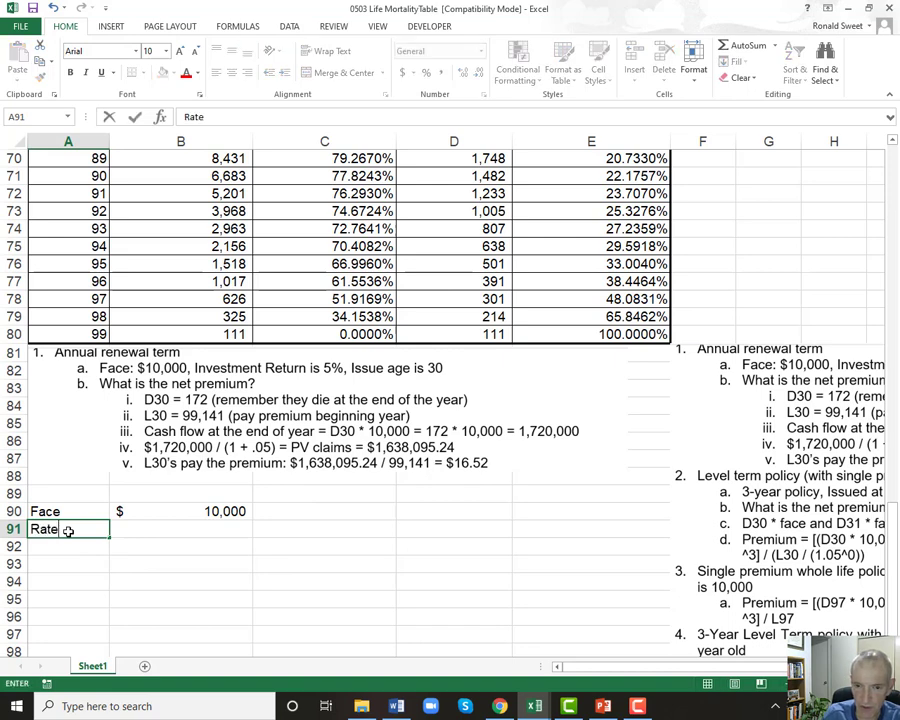
key(Tab)
text(.05)
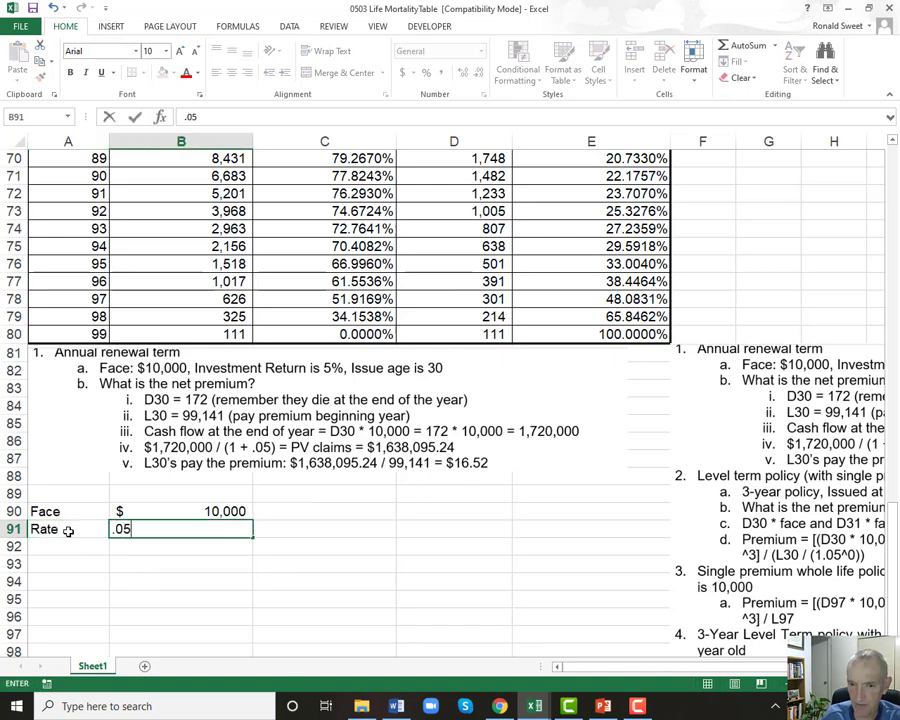
key(ctrl+Return)
click(427, 77)
click(462, 72)
click(462, 72)
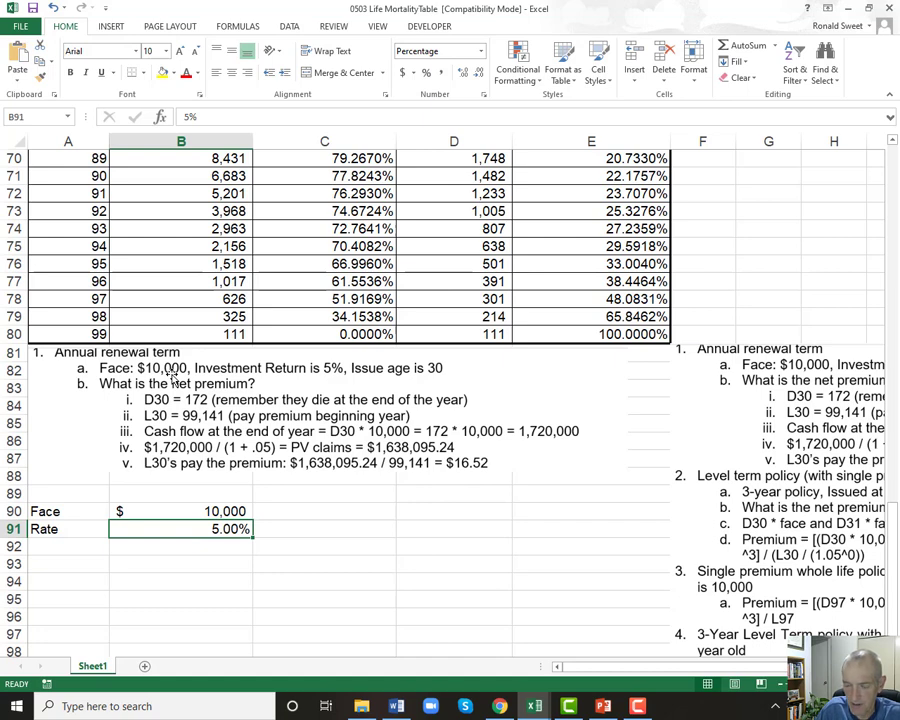
Enter the label Issue Age in A92 and 30 in B92, in comma style without decimals.
key(Down)
key(Left)
text(Issue Age)
key(Tab)
text(30)
key(ctrl+Return)
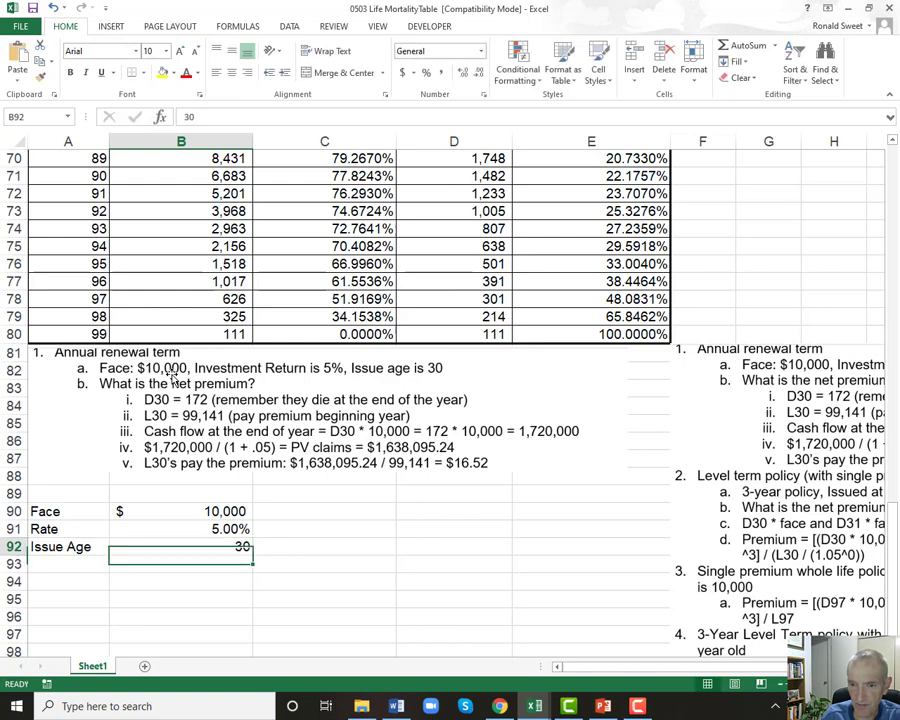
click(441, 72)
click(473, 72)
click(473, 72)
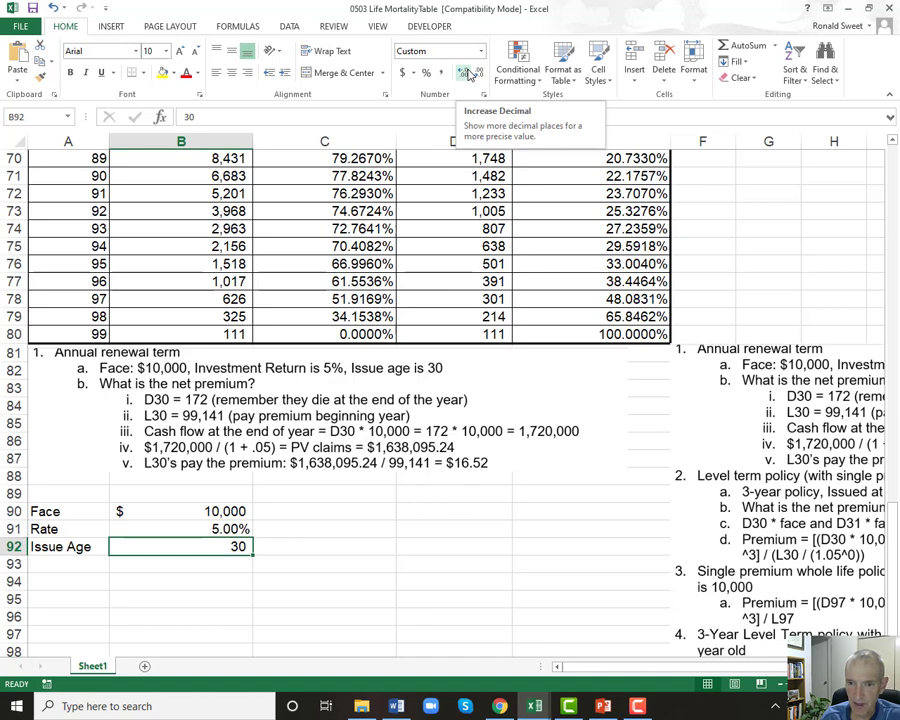
Enter the labels L30 in A93 and D30 in A94.
key(Return)
key(Left)
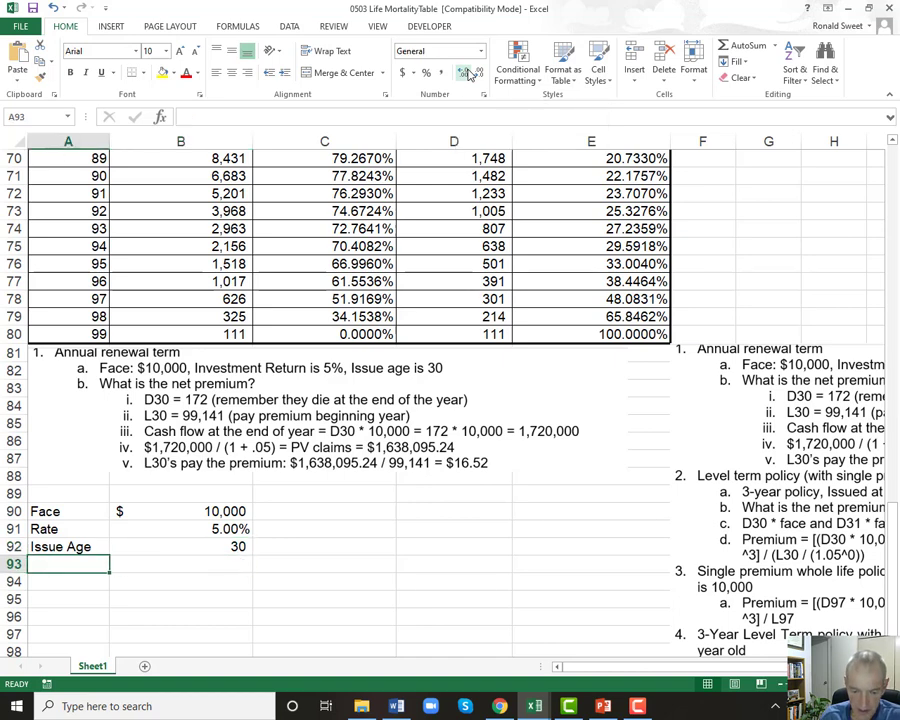
text(L30)
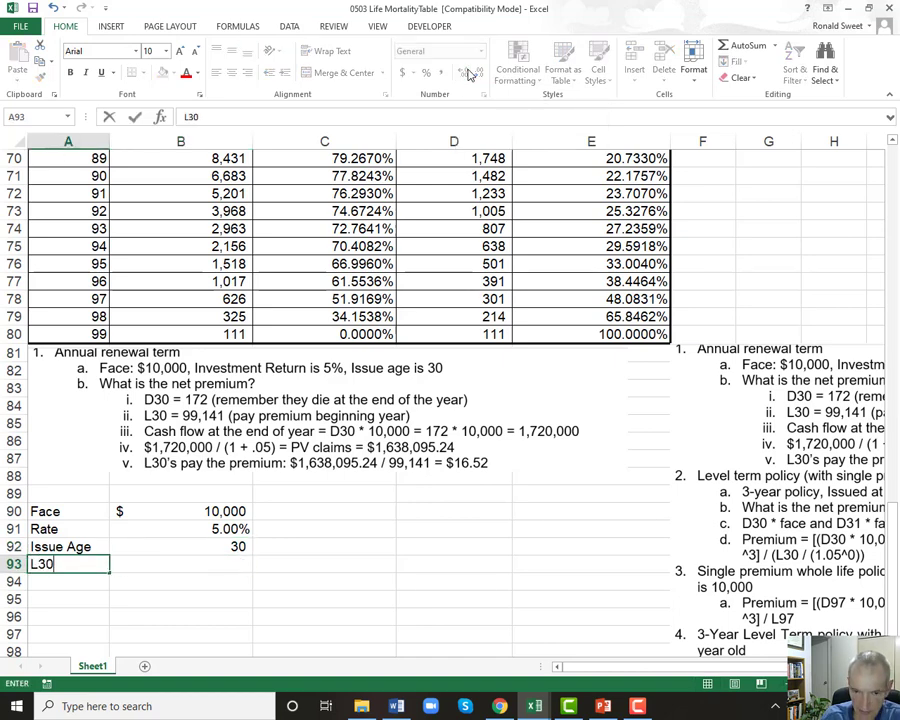
key(Return)
text(D30)
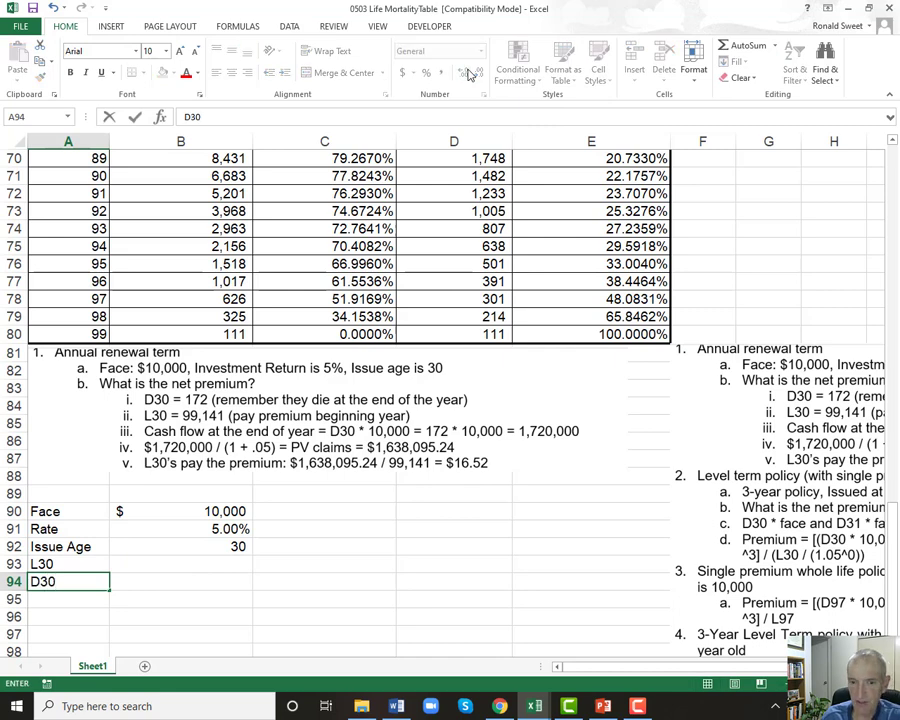
Link B93 to the number living at age 30 in the mortality table with the formula +B11.
key(Up)
key(Right)
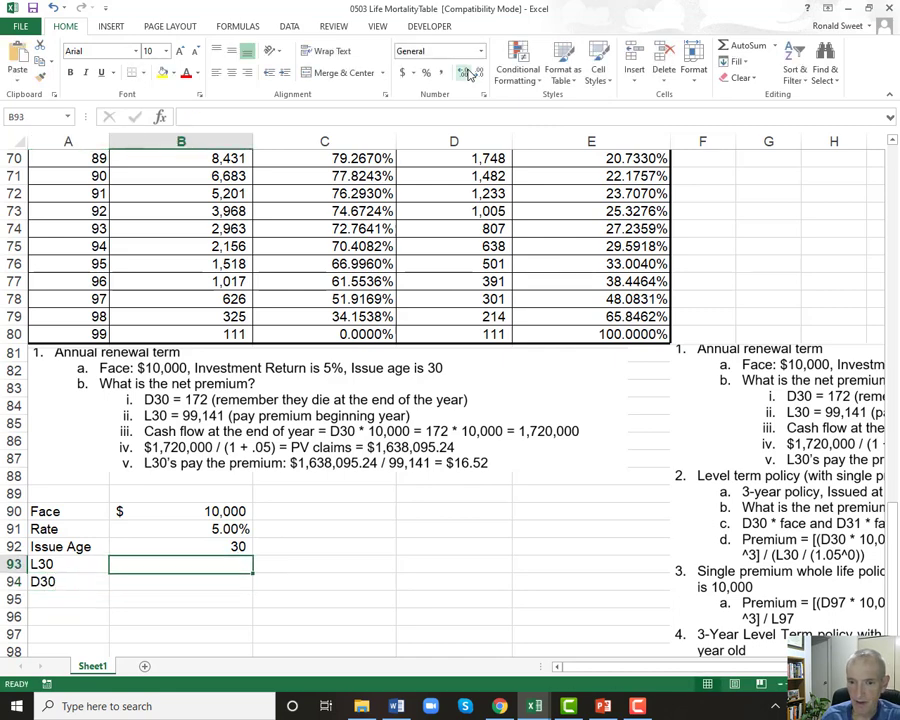
text(+)
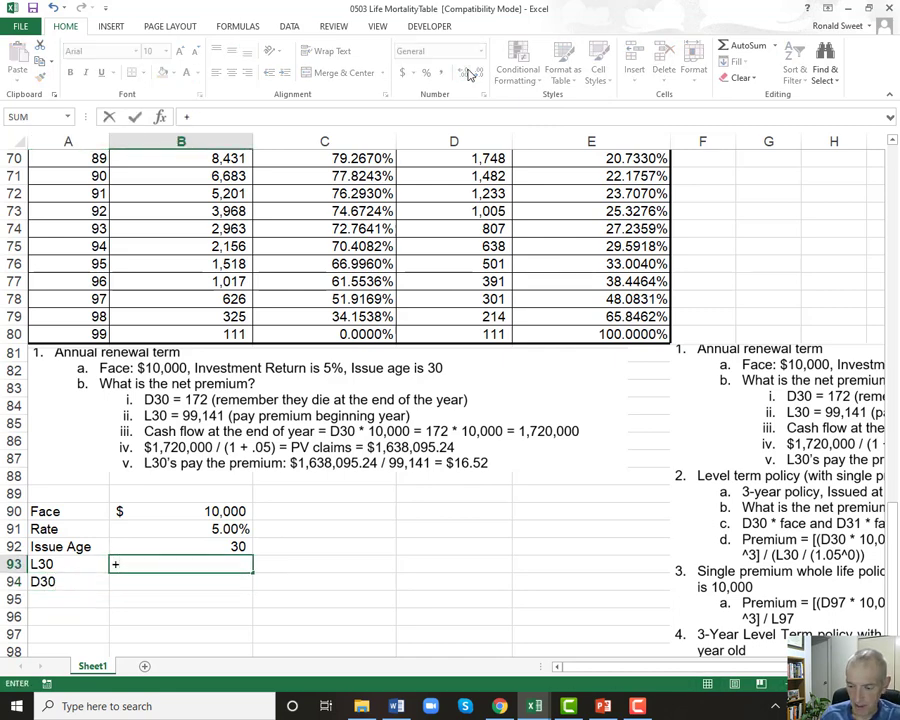
key(Page_Up)
key(Page_Up)
key(Page_Up)
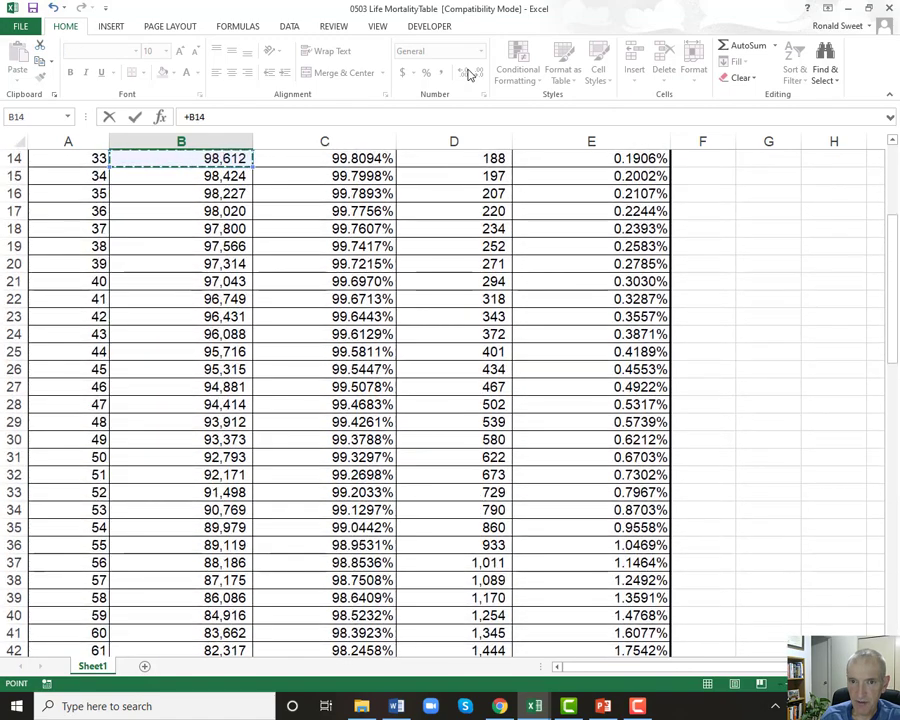
key(Down)
key(Up)
key(Up)
key(Up)
key(Up)
key(Up)
key(Up)
key(Up)
key(Up)
key(Up)
key(Up)
key(Up)
key(Up)
key(Up)
key(Up)
key(Up)
key(Up)
key(Up)
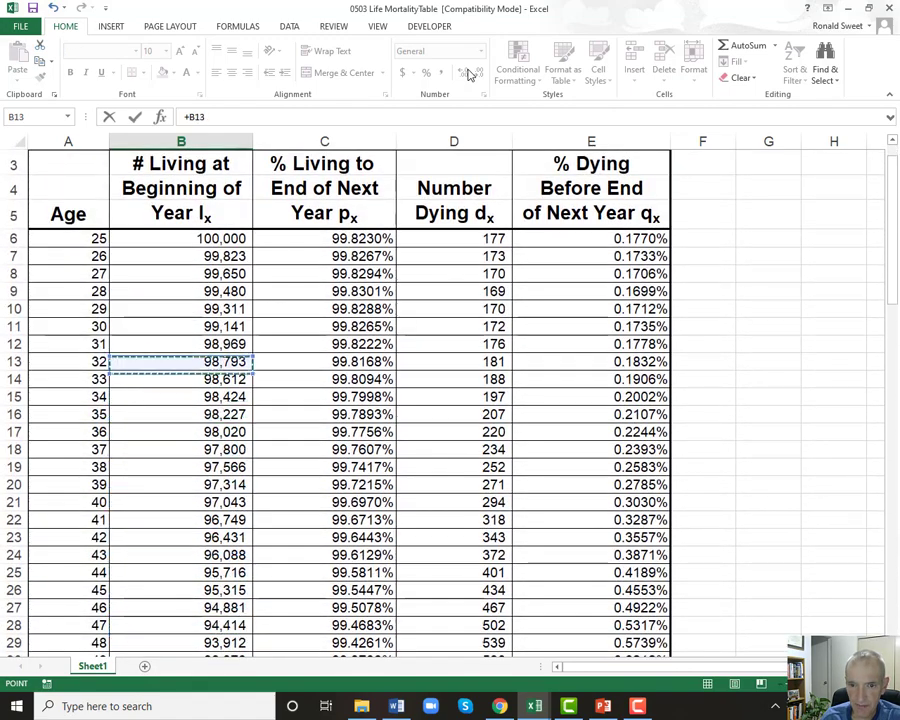
key(Up)
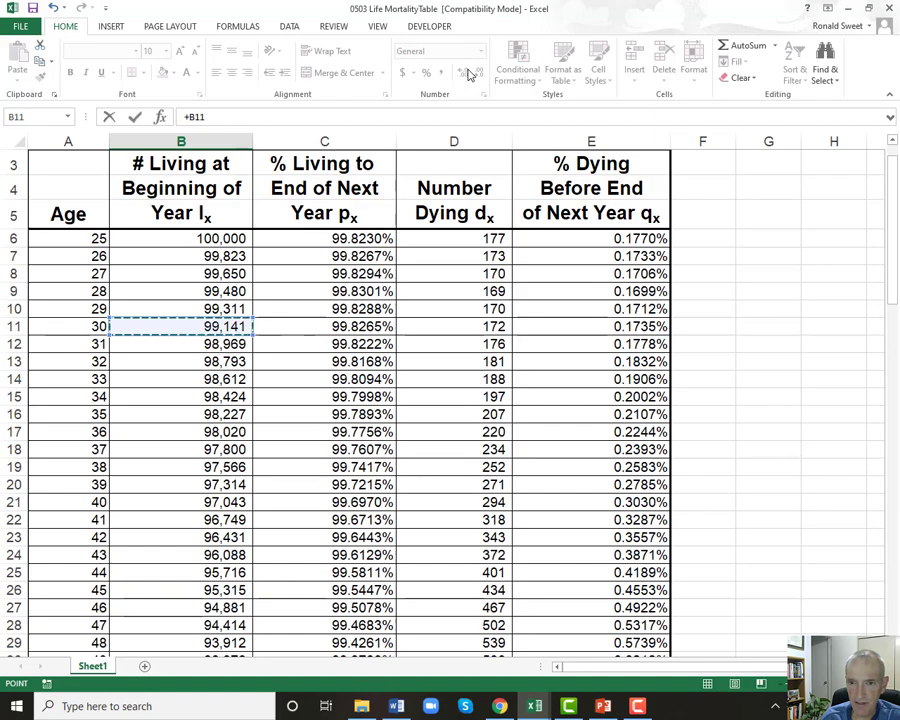
key(Return)
Link B94 to the number dying at age 30 in the mortality table with the formula +D11.
key(Up)
key(Down)
text(+)
key(ctrl+Home)
key(Down)
key(Down)
key(Down)
key(Down)
key(Down)
key(Down)
key(Down)
key(Down)
key(Down)
key(Down)
key(Right)
key(Right)
key(Right)
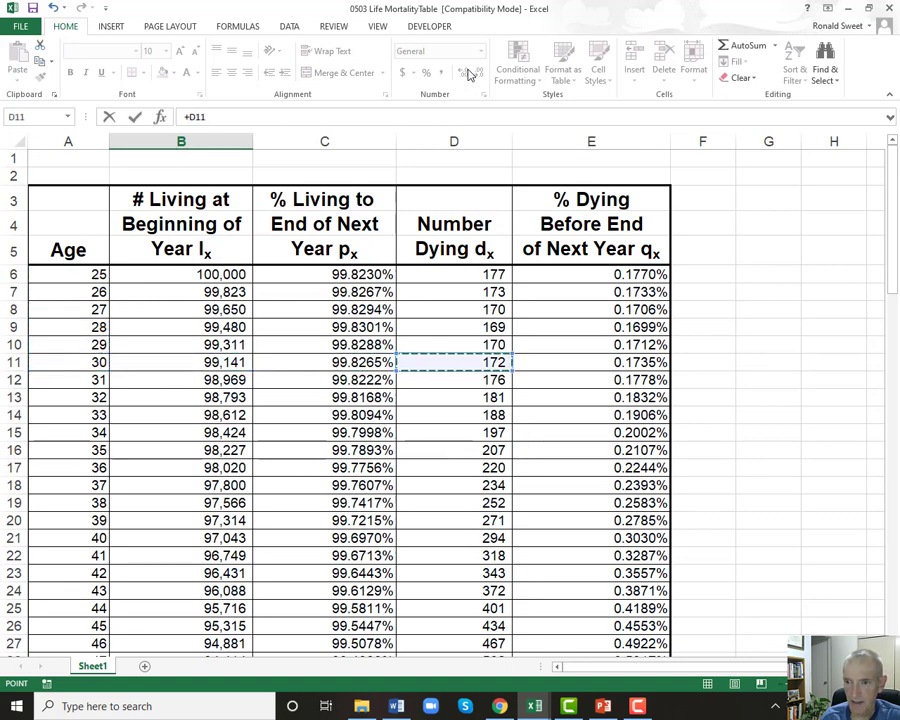
key(Return)
Format the D30 value in B94 in comma style with no decimal places.
key(Up)
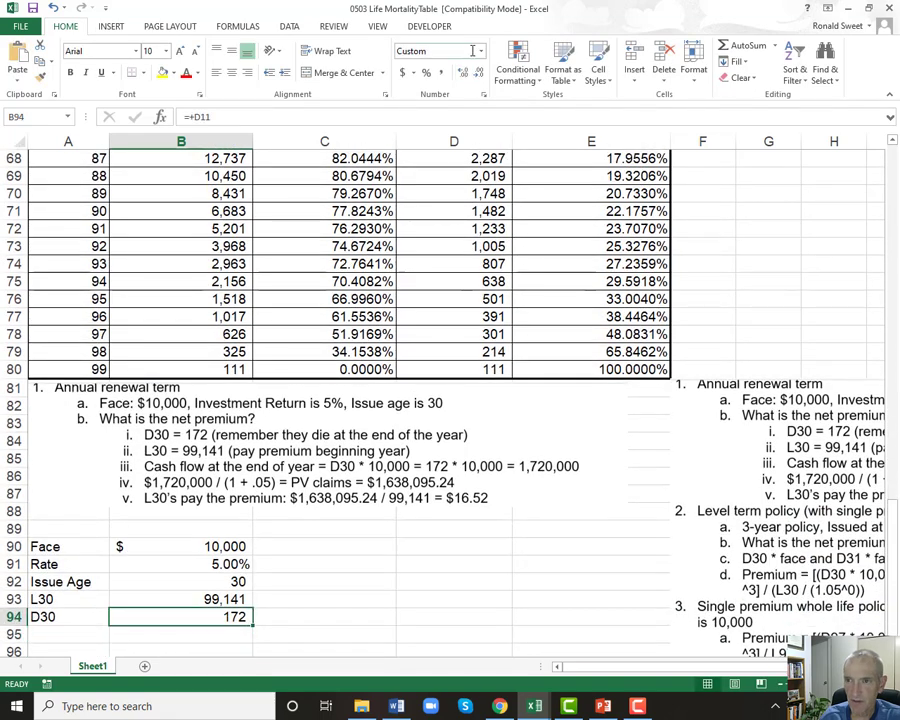
click(441, 73)
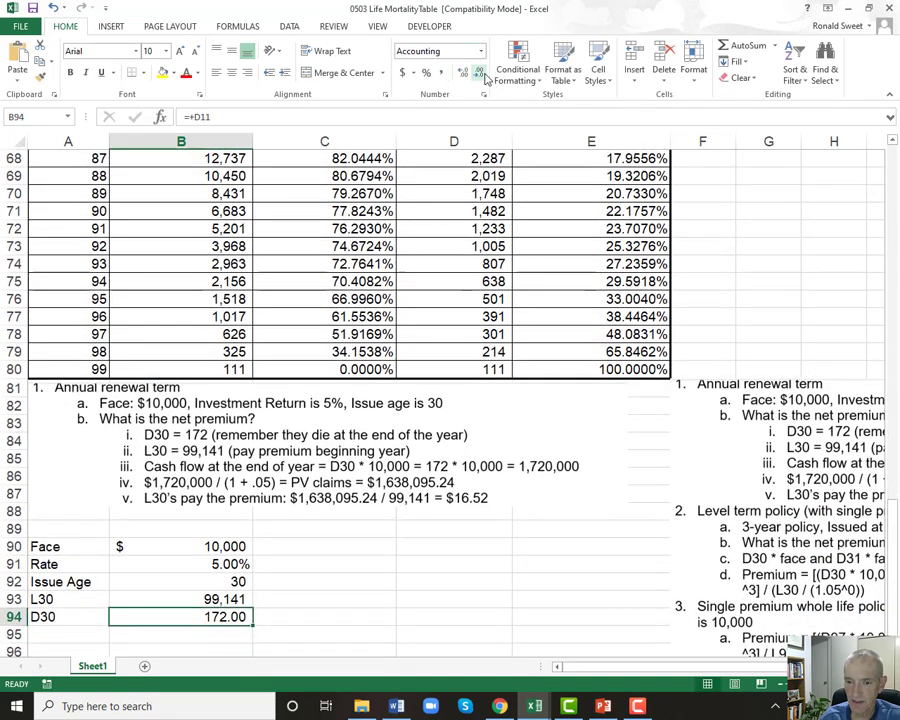
click(479, 72)
click(479, 72)
Enter the premium formula as text in A96: Premium = (D30 * 10,000 / ((1 + .05)^1) / L30.
key(Down)
key(Down)
key(Left)
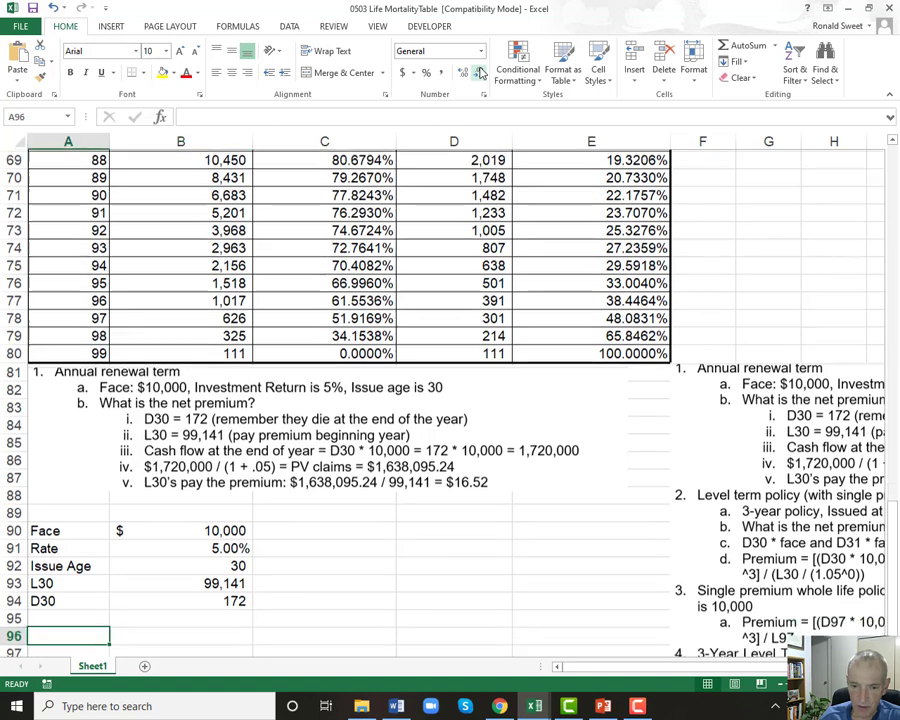
text(Premium = )
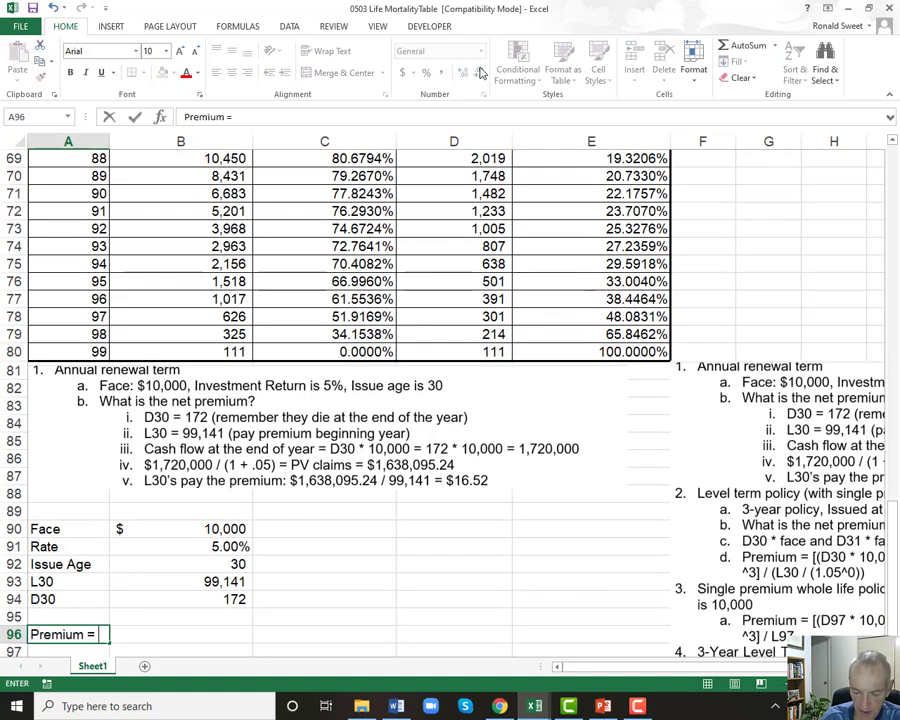
text((D30)
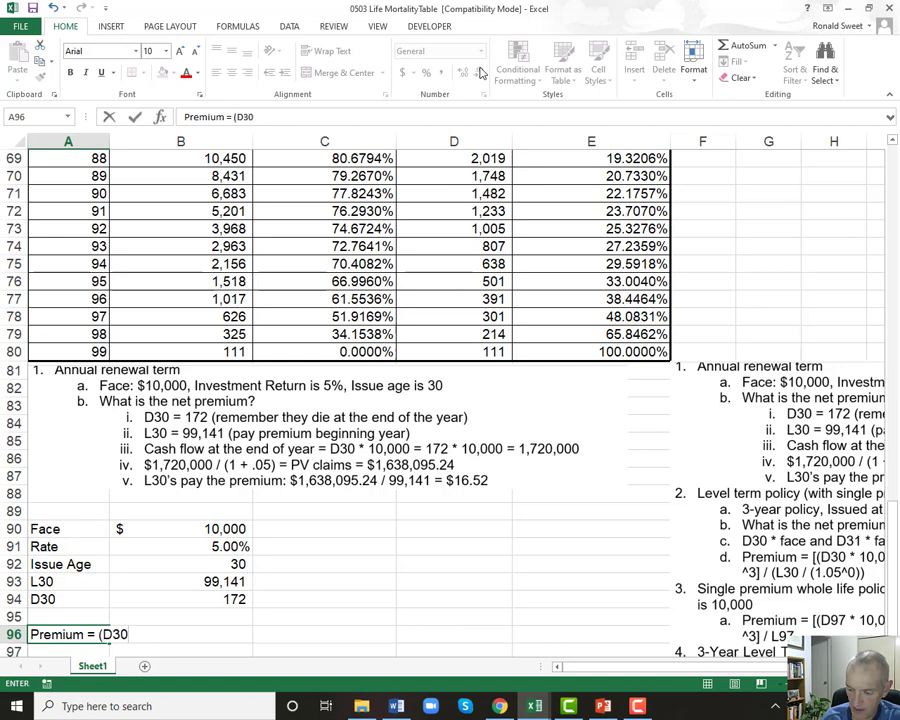
text( * 10,000)
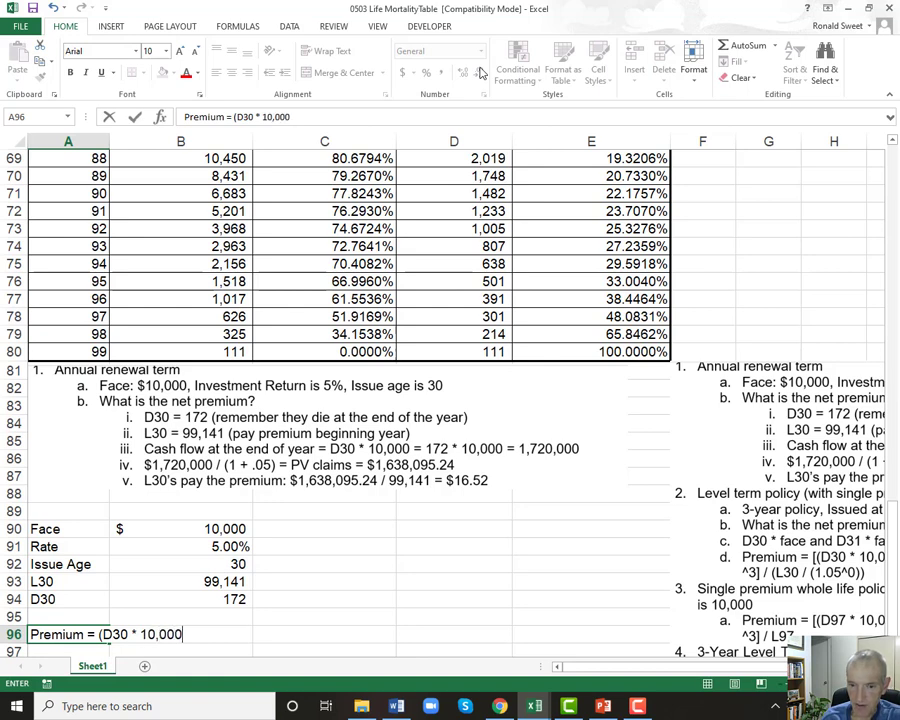
text( /)
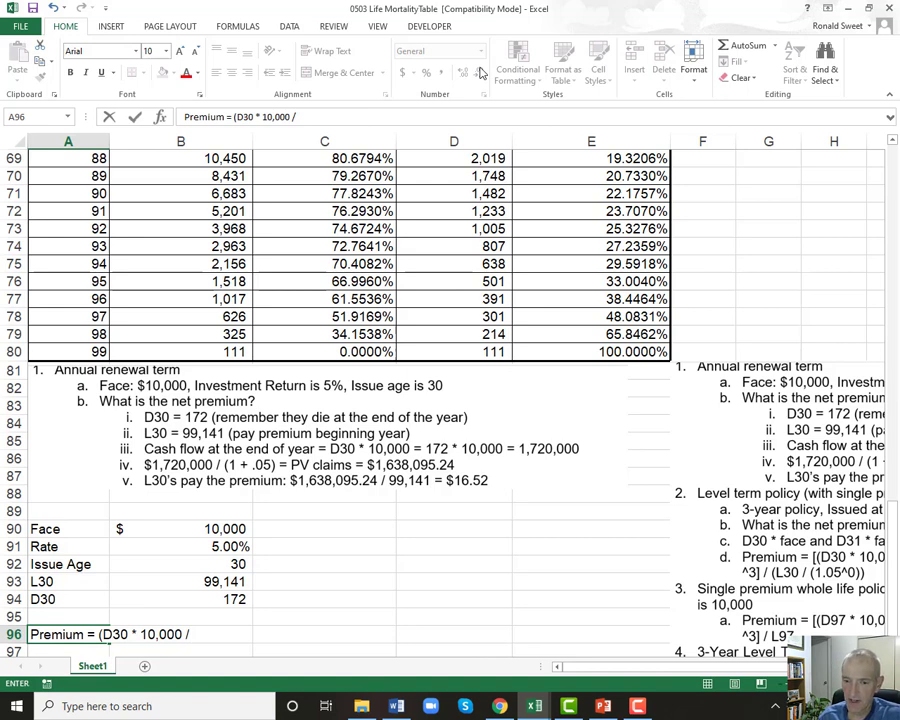
text(()
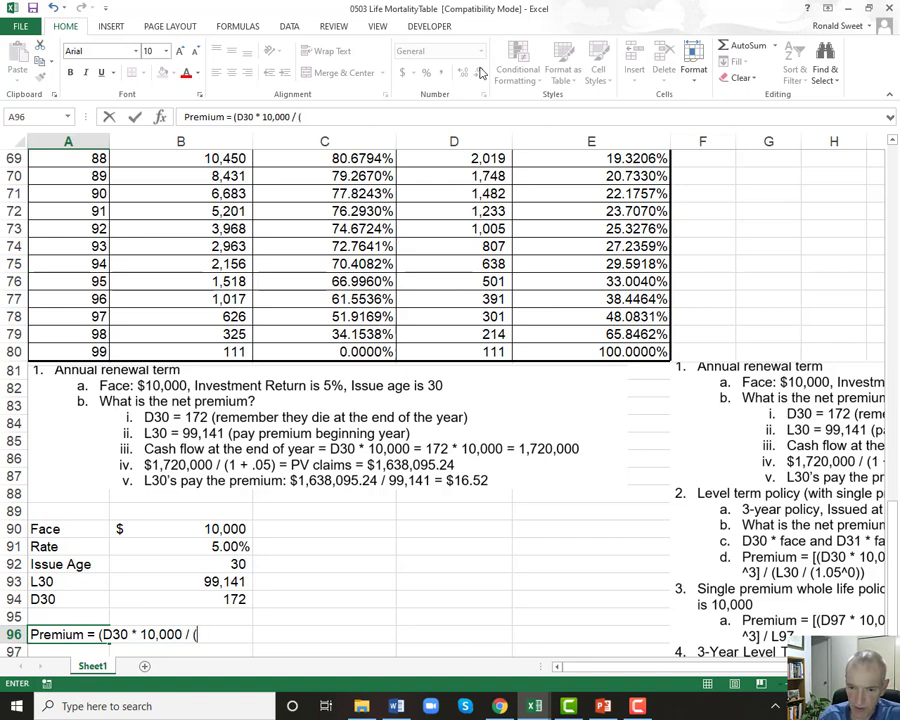
text((1 +)
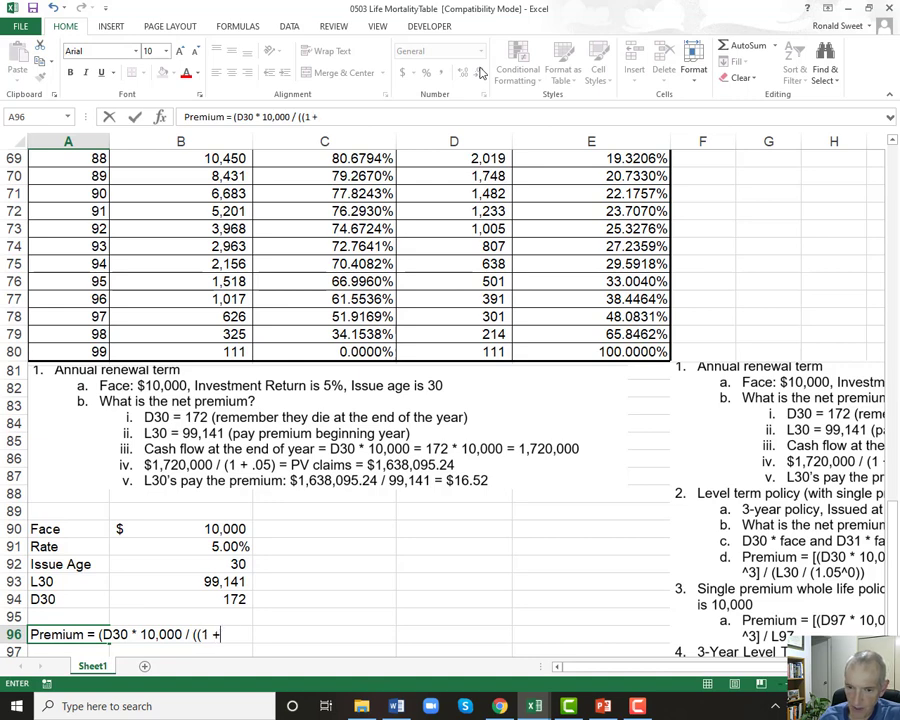
text( .05)^)
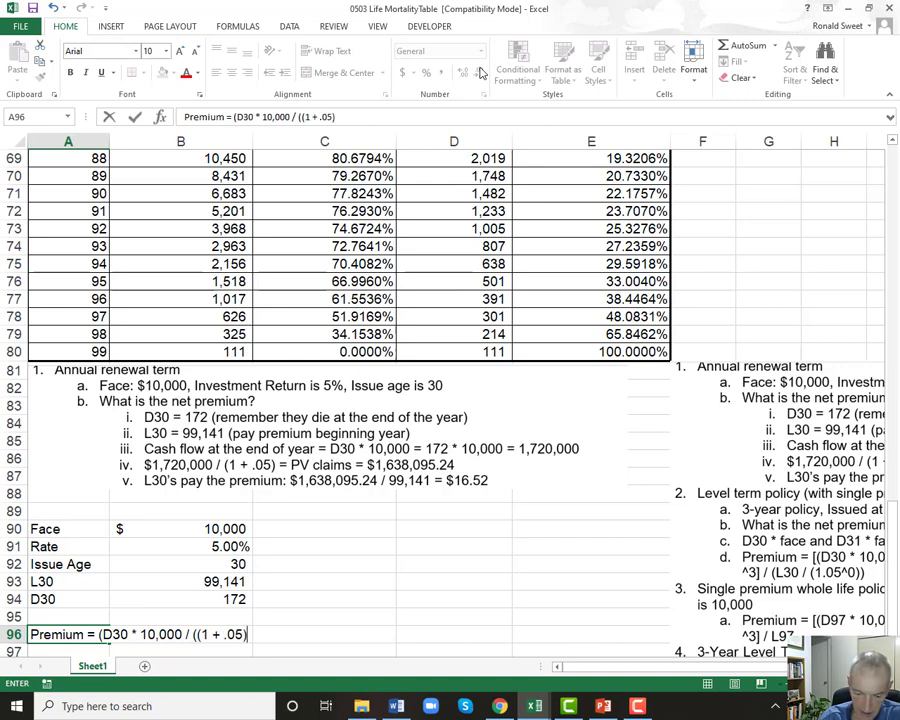
text(1)
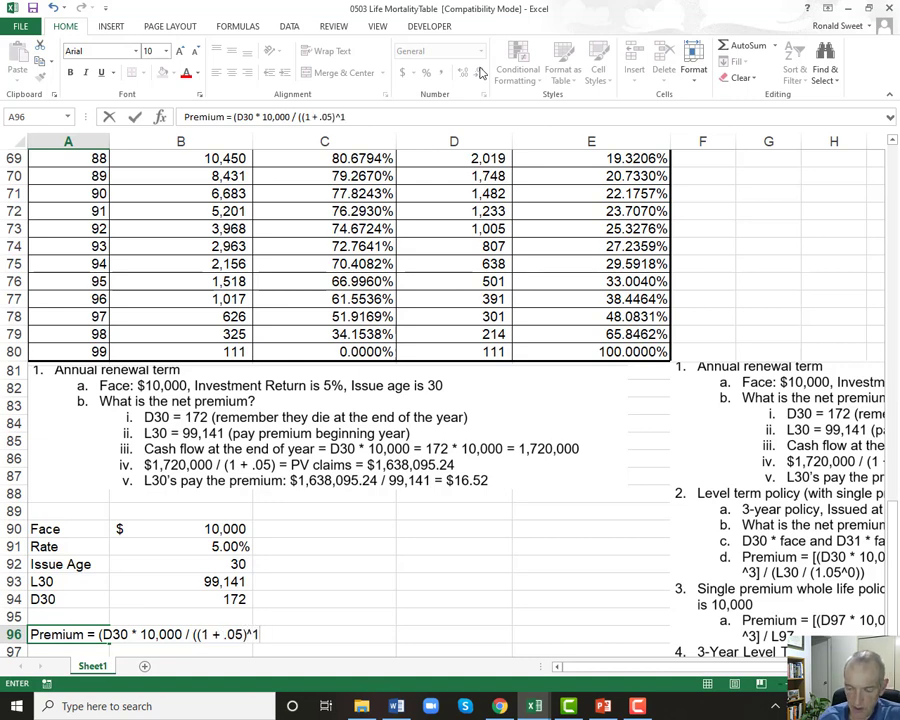
text())
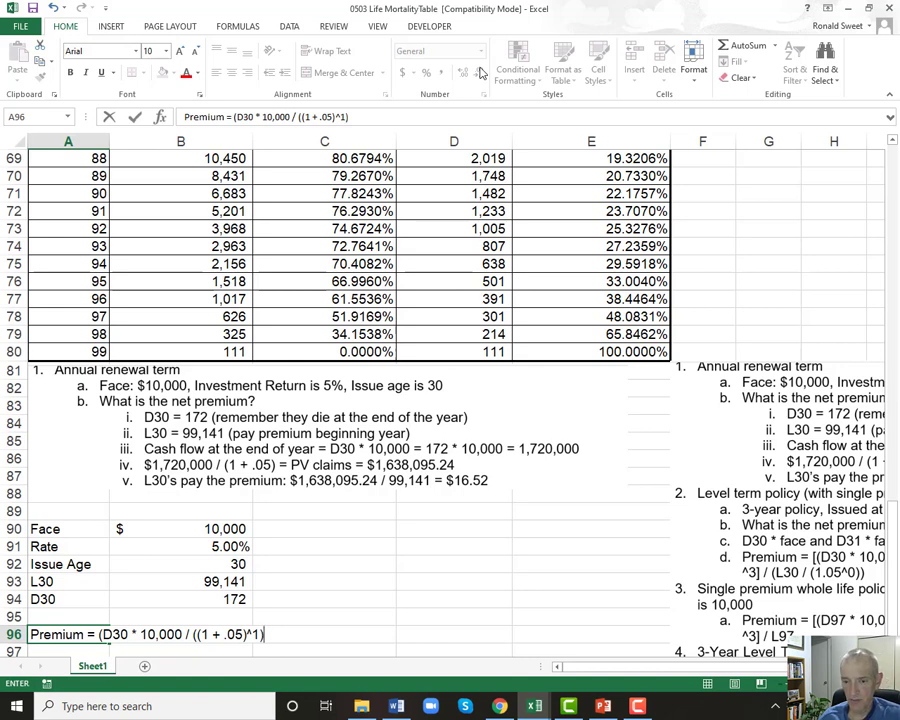
text( / )
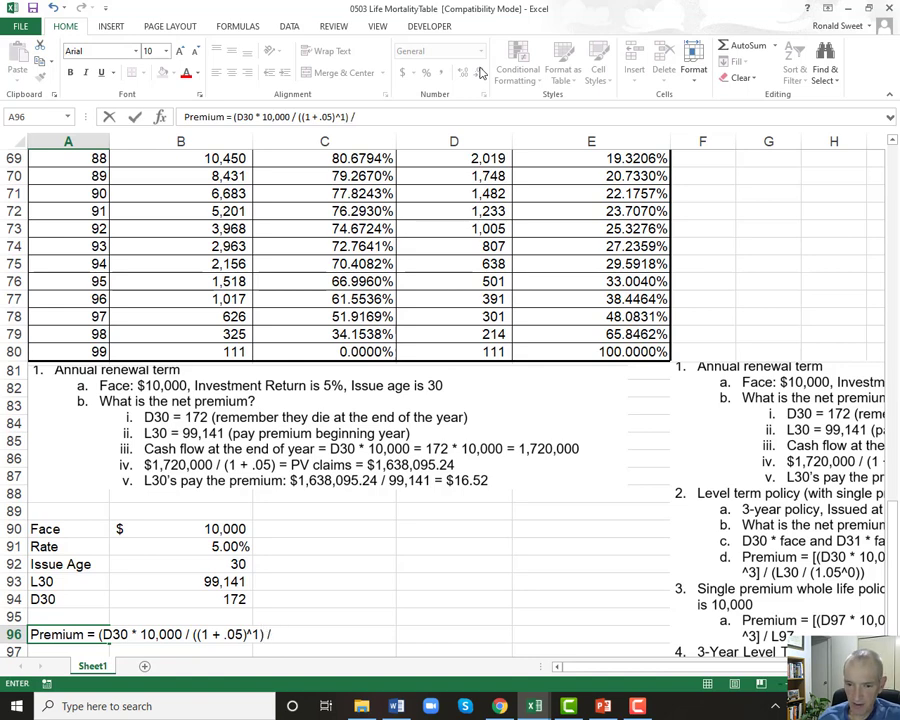
text(L30)
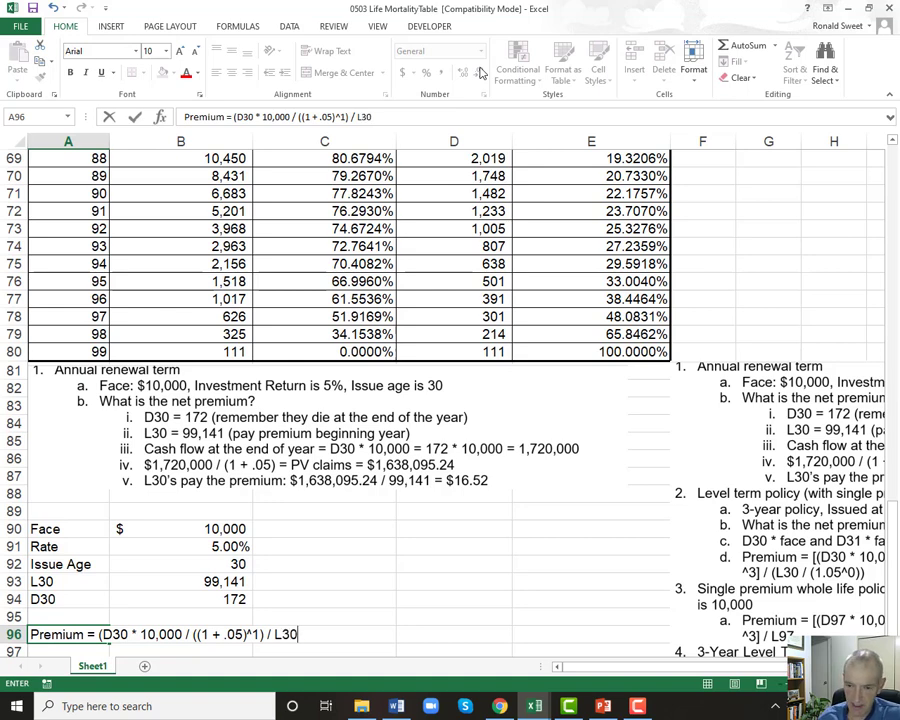
key(Return)
Begin the premium formula in D96 by multiplying the D30 deaths by the face amount, +(B94*B90.
key(Right)
key(Right)
key(Right)
key(Up)
text(+()
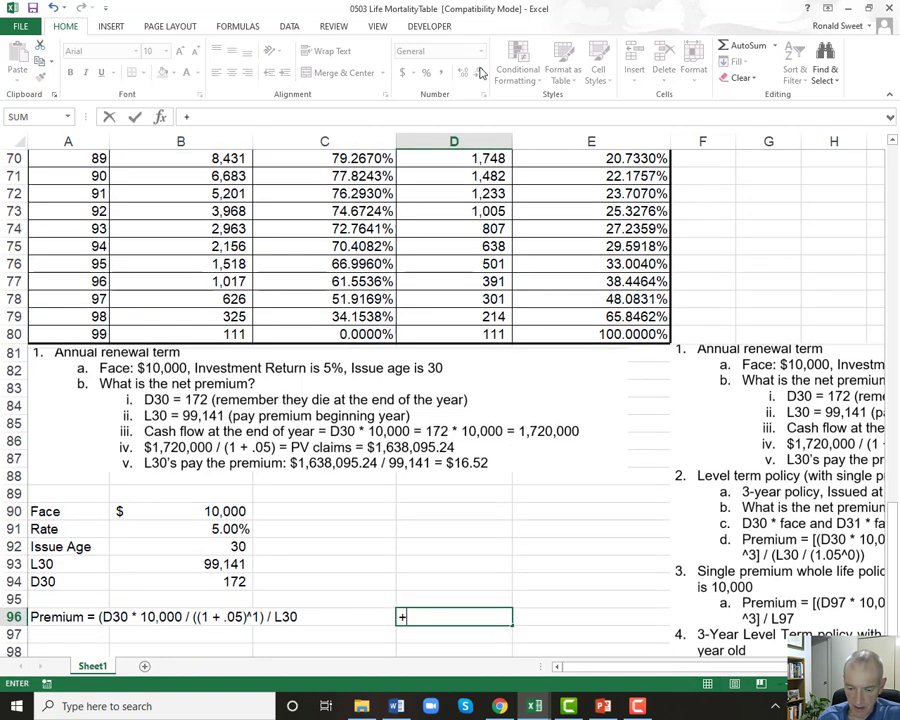
key(Up)
key(Up)
key(Up)
key(Left)
key(Left)
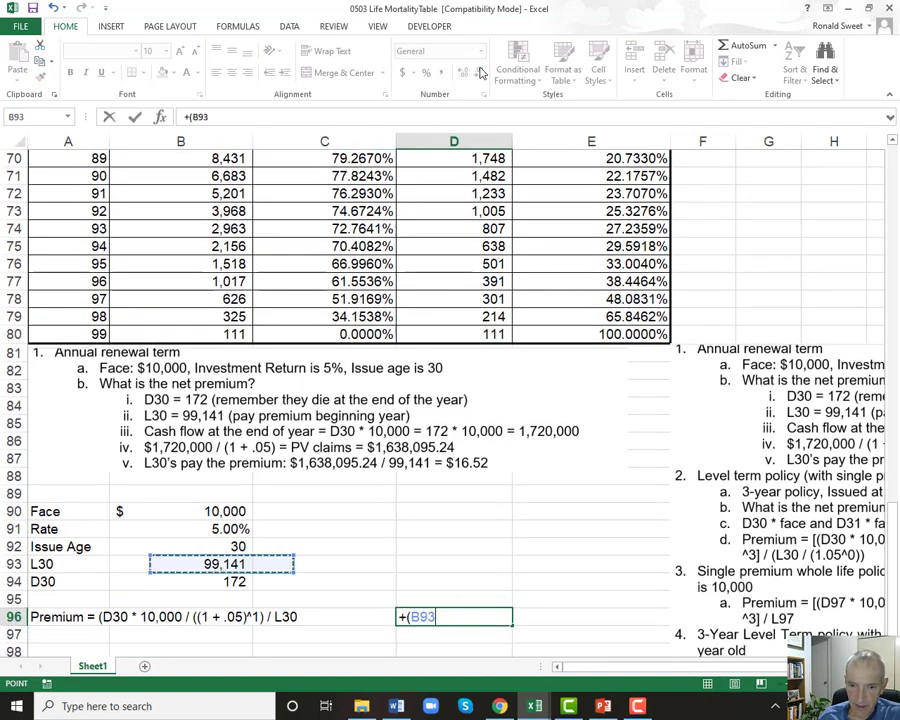
key(Down)
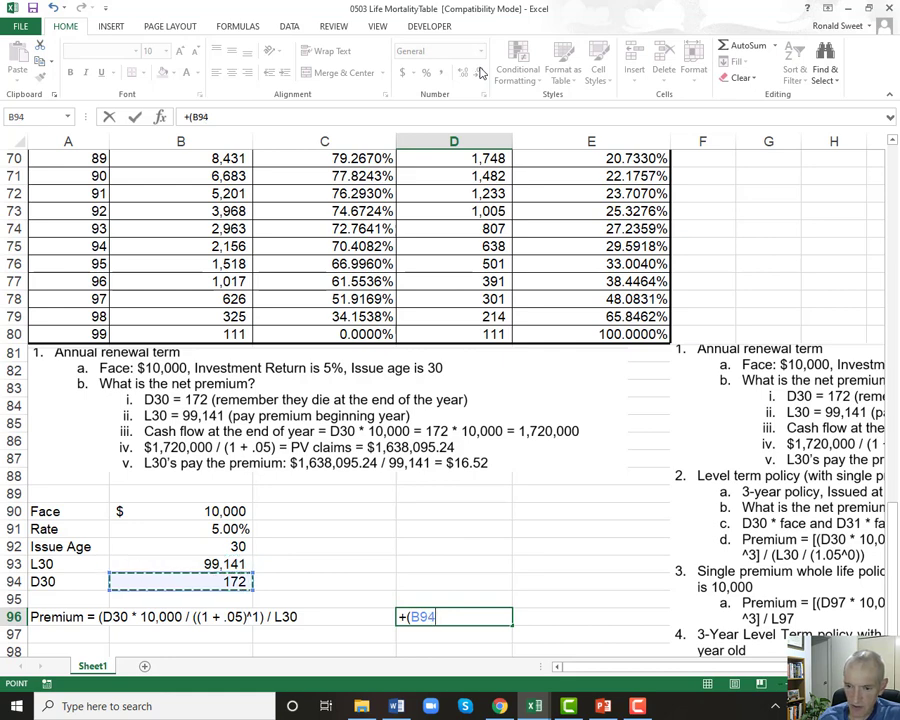
text(*)
key(Left)
key(Up)
key(Up)
key(Up)
key(Up)
key(Up)
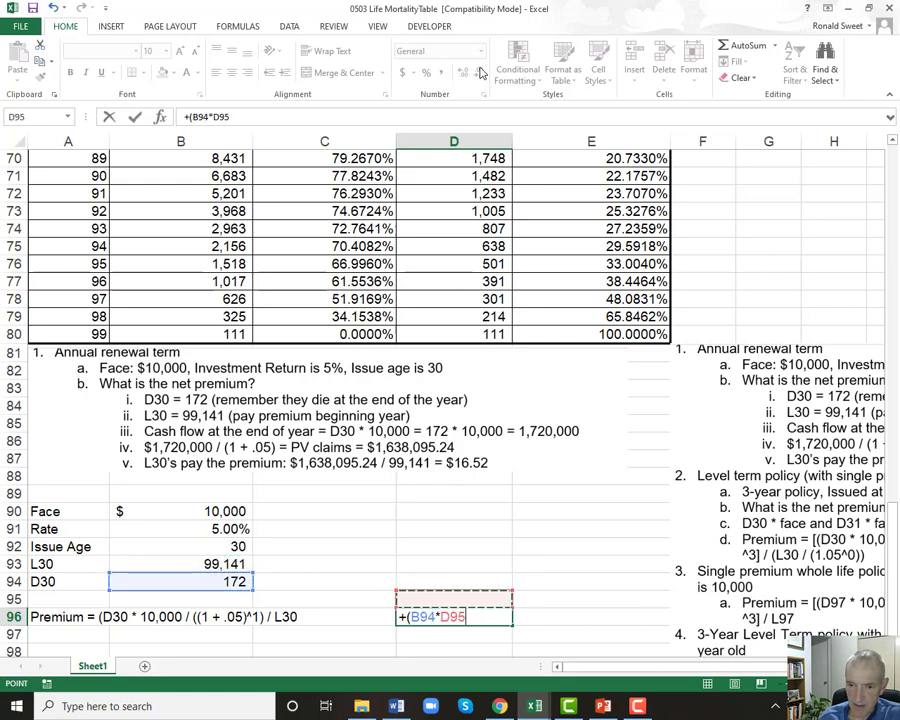
key(Left)
key(Up)
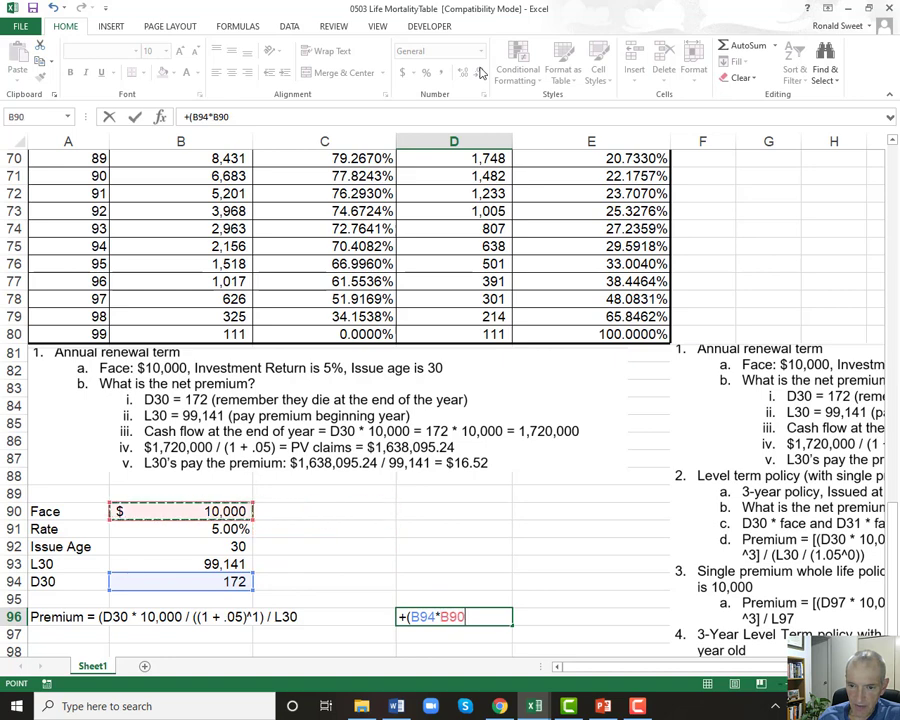
Discount the claims in the D96 formula for one year at the rate in B91 by adding /(1+B91)).
text(/(1+)
key(Up)
key(Up)
key(Up)
key(Up)
key(Up)
key(Left)
key(Left)
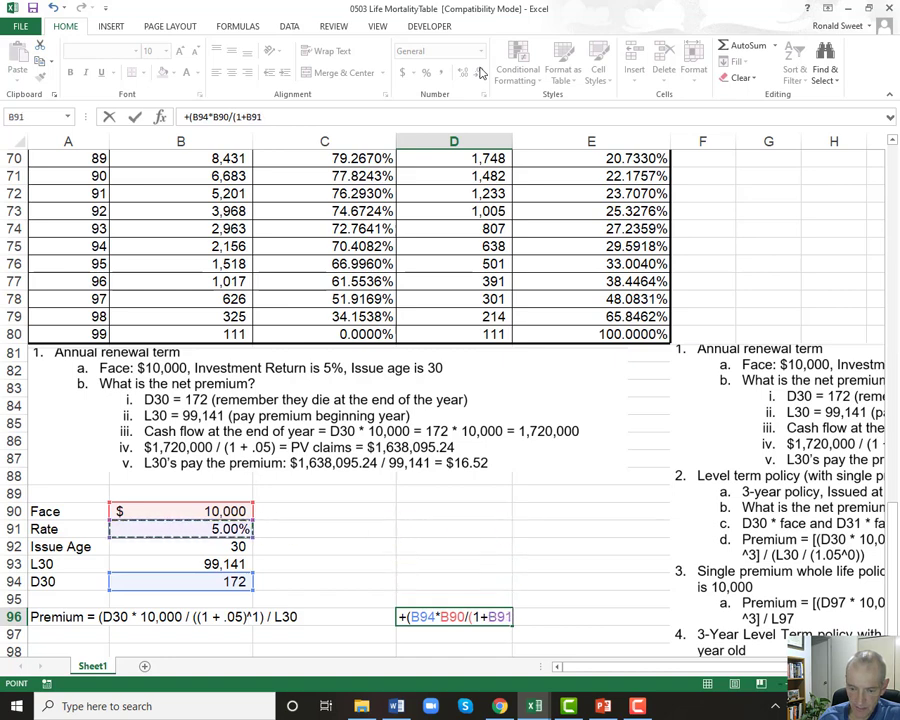
text()))
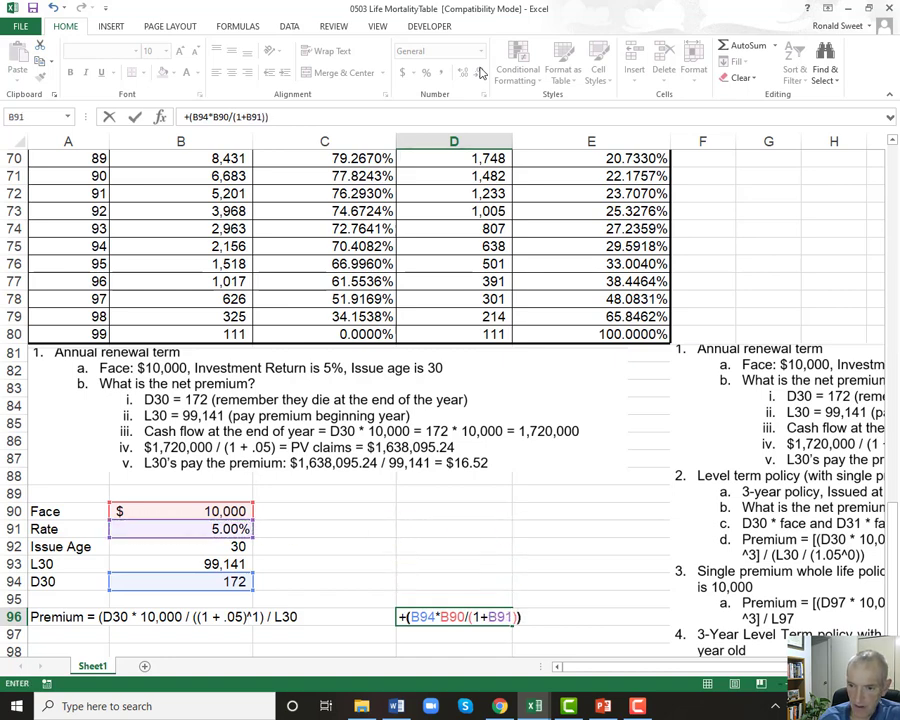
Complete the D96 formula by dividing the discounted claims by B92.
text(/)
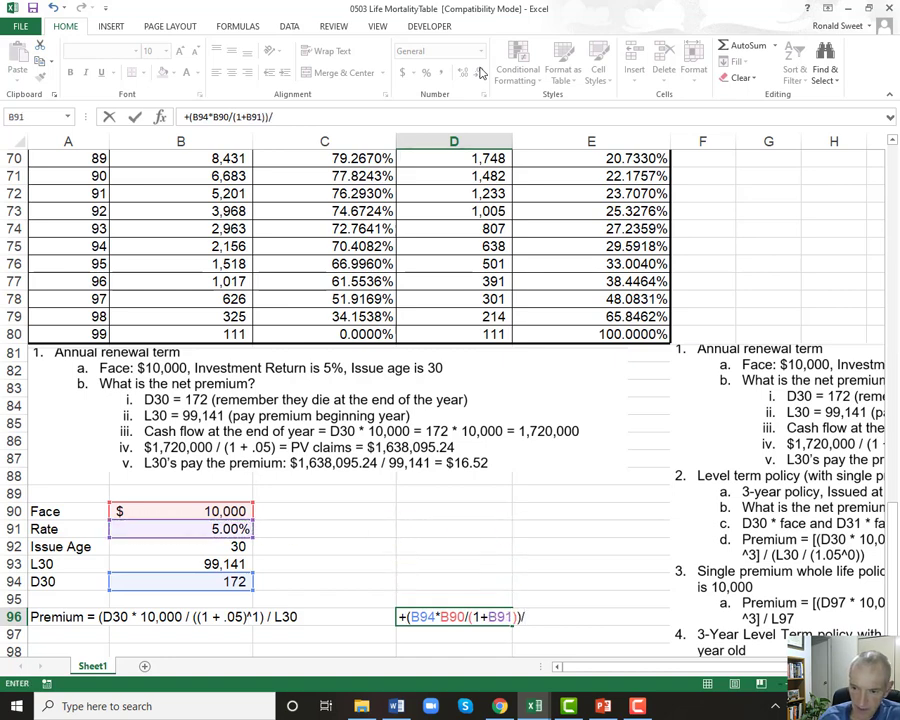
key(Up)
key(Up)
key(Up)
key(Left)
key(Left)
key(Up)
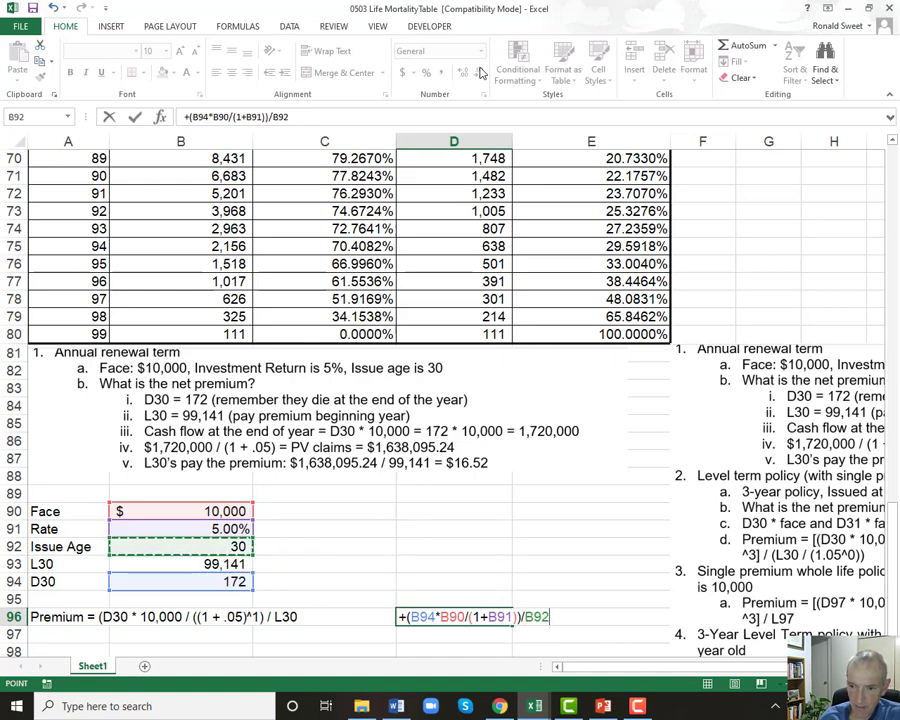
key(Return)
key(Up)
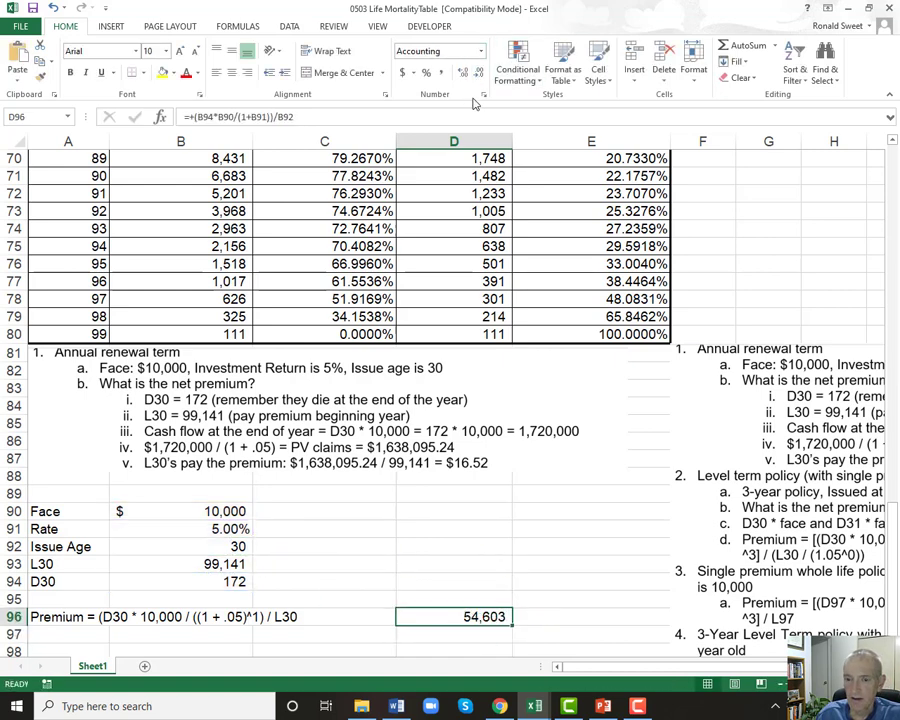
Change the divisor in the D96 formula to the L30 value in B93 and format the premium in accounting dollars.
key(F2)
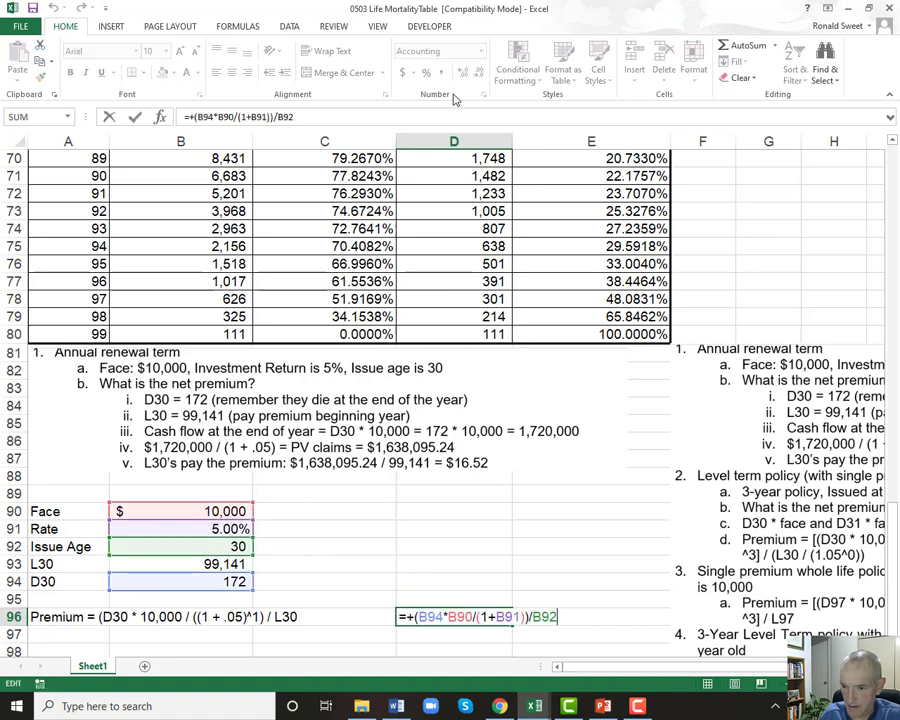
key(BackSpace)
key(BackSpace)
key(BackSpace)
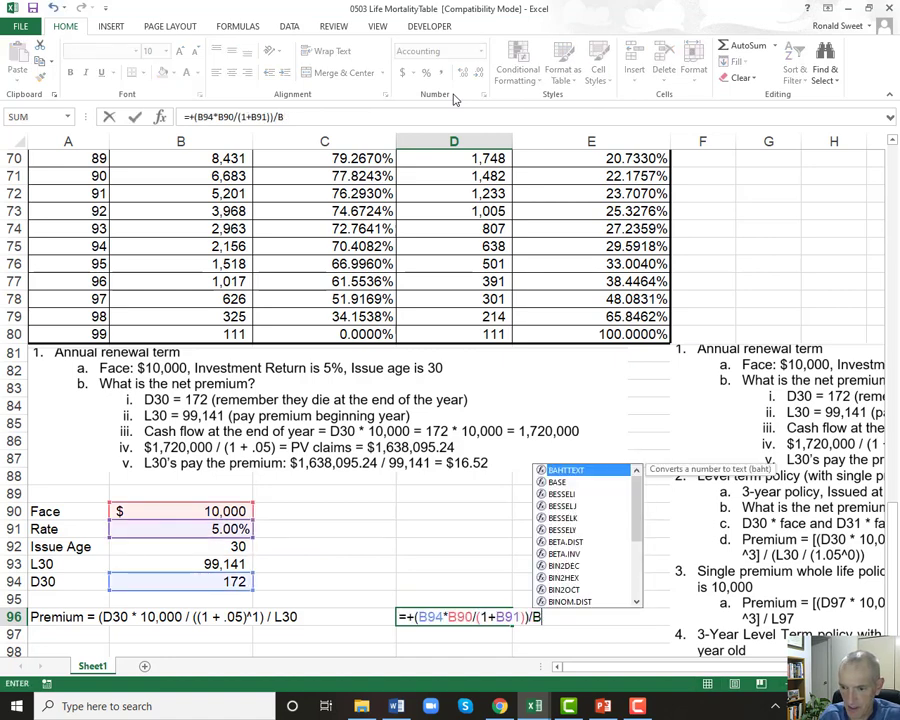
click(174, 564)
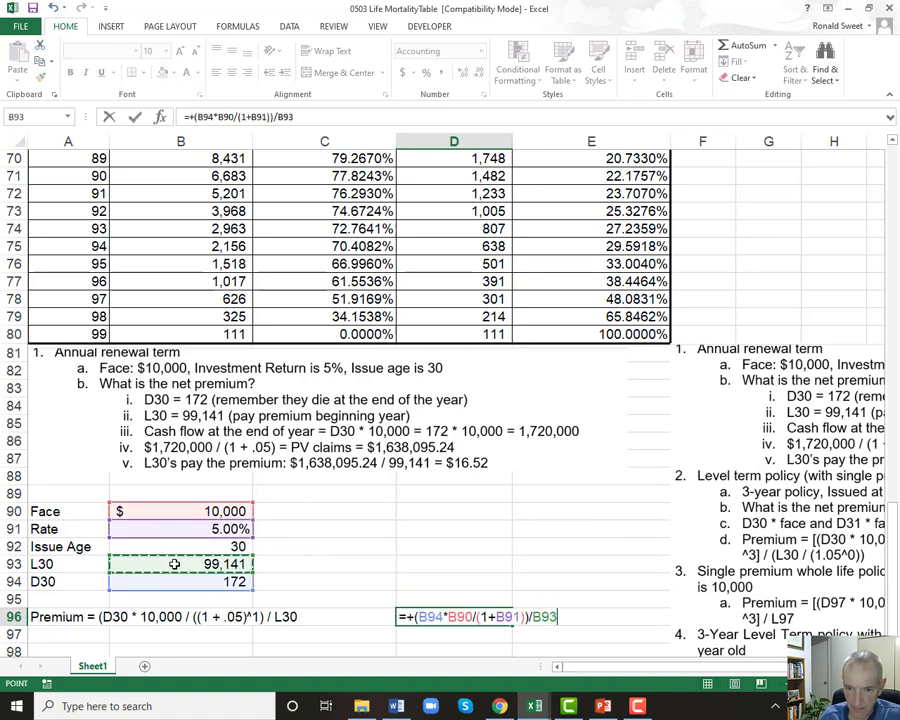
key(Return)
key(Up)
click(403, 74)
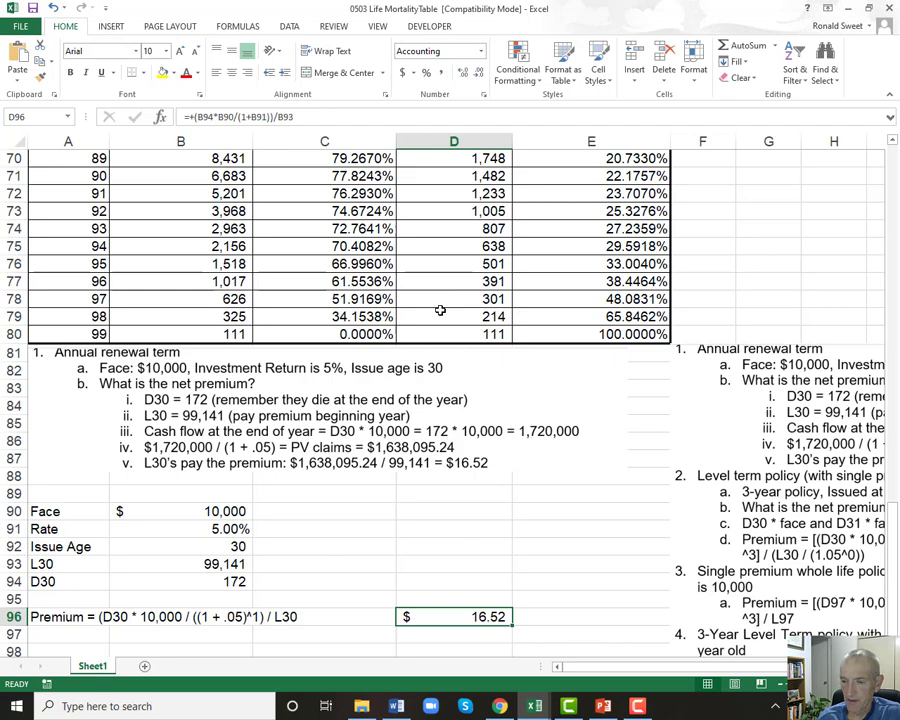
Calculate the monthly premium in E96 with the formula +D96/12, and clear the cell again.
key(Right)
text(/12)
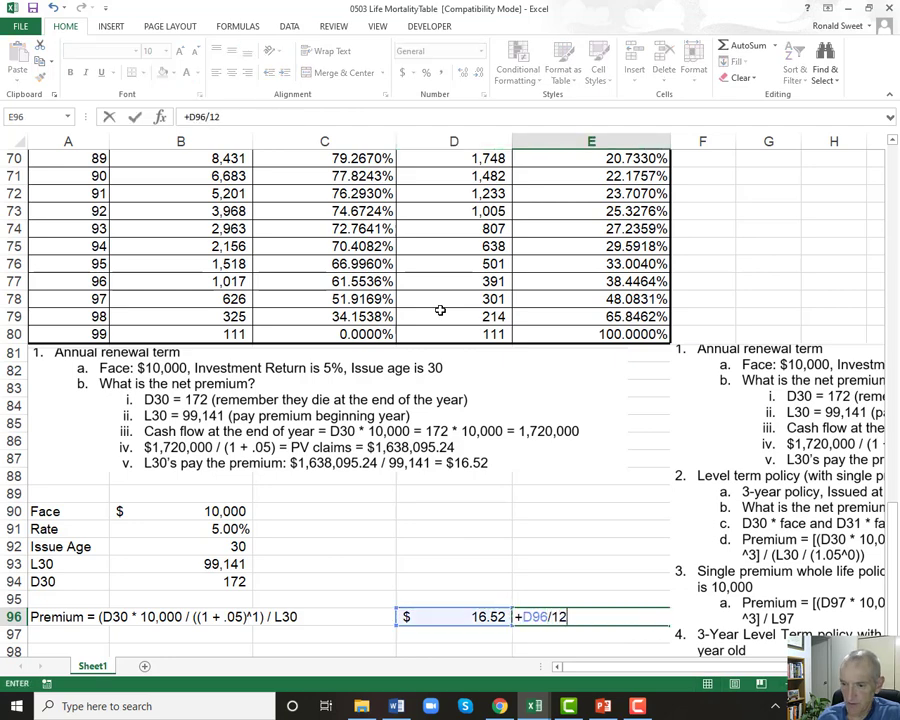
key(Return)
key(Up)
key(Delete)
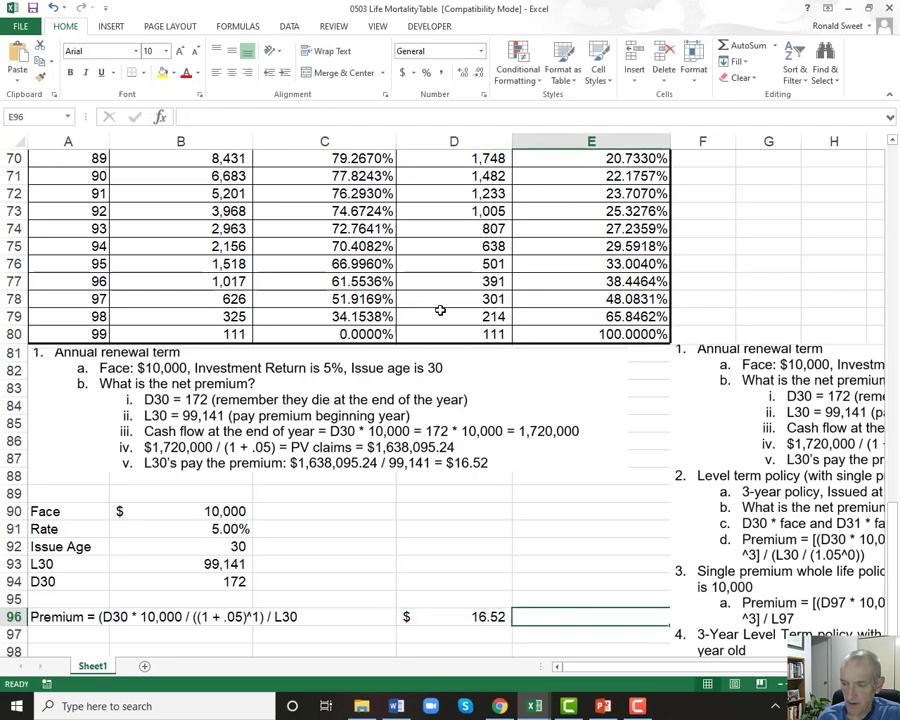
key(Left)
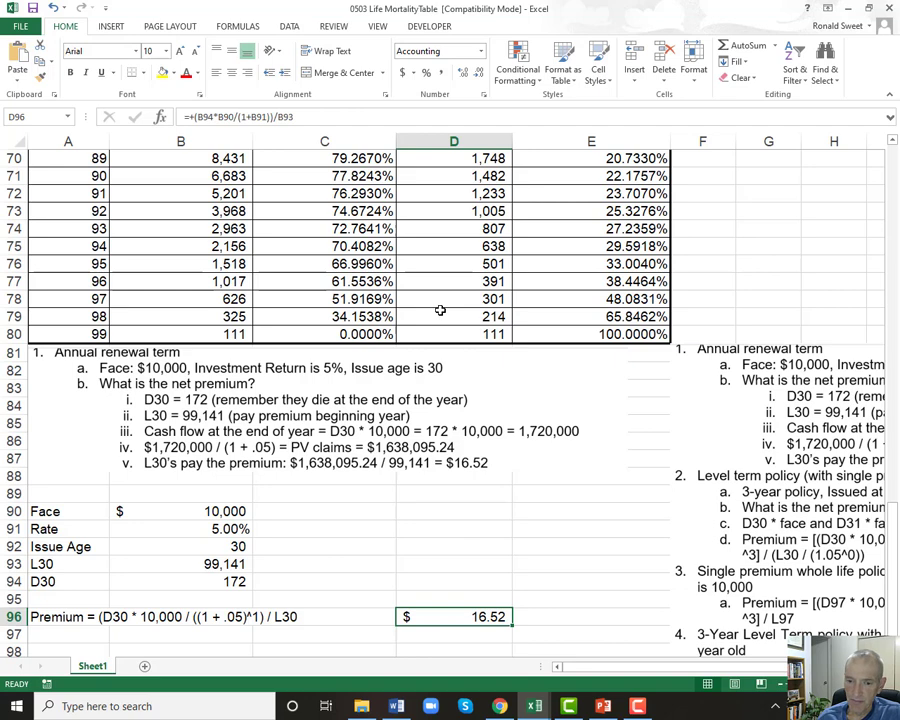
Enter the timeline labels Time 0 in A98 and Time 1 in A103.
key(Down)
key(Left)
key(Left)
key(Left)
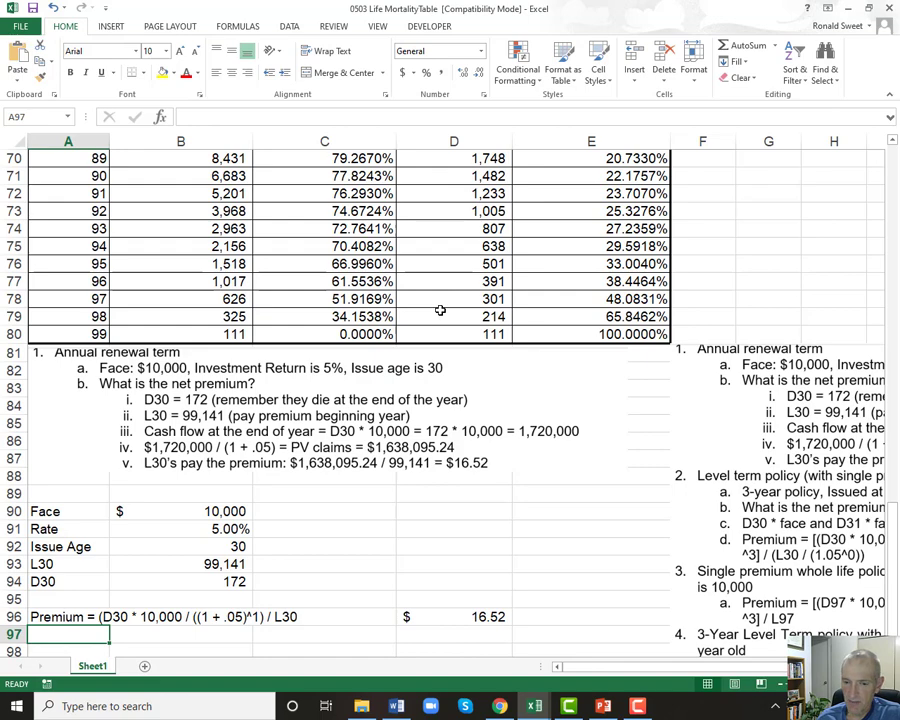
key(Right)
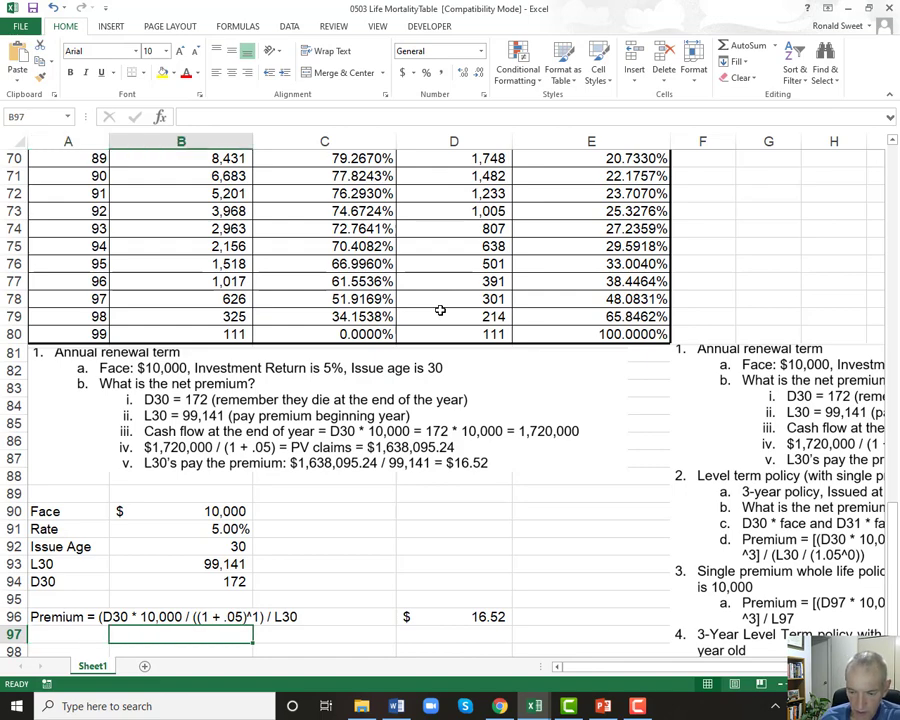
key(Down)
key(Left)
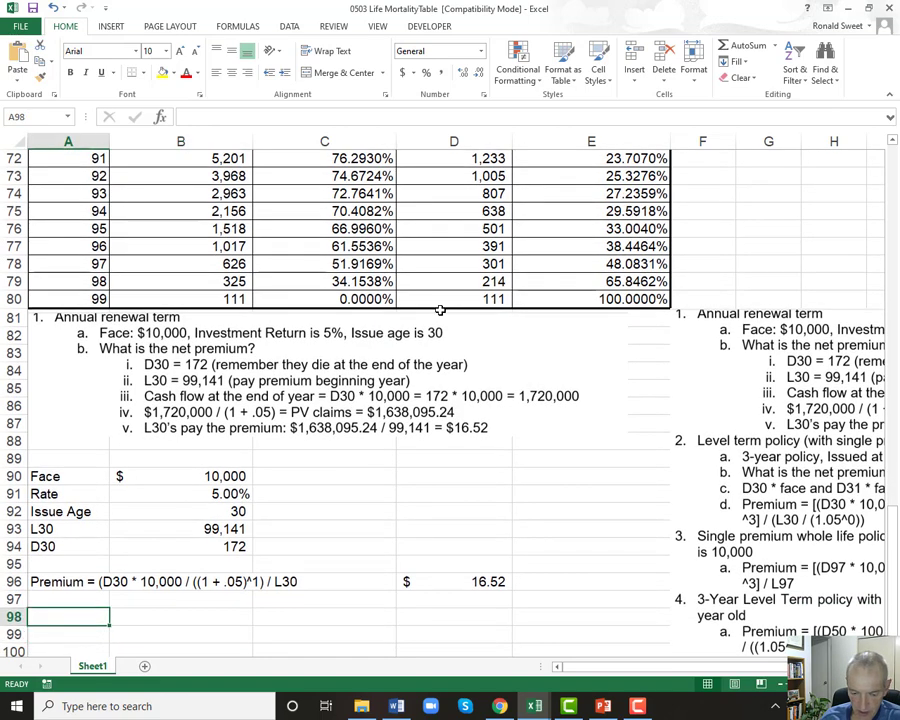
text(Time 0)
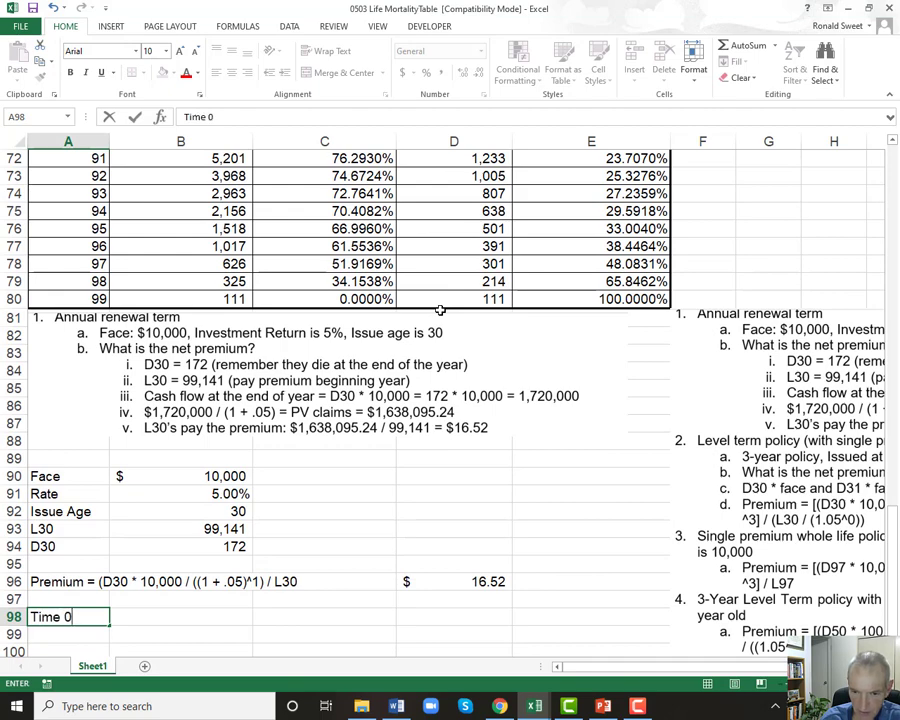
key(Return)
key(Down)
key(Down)
key(Down)
key(Down)
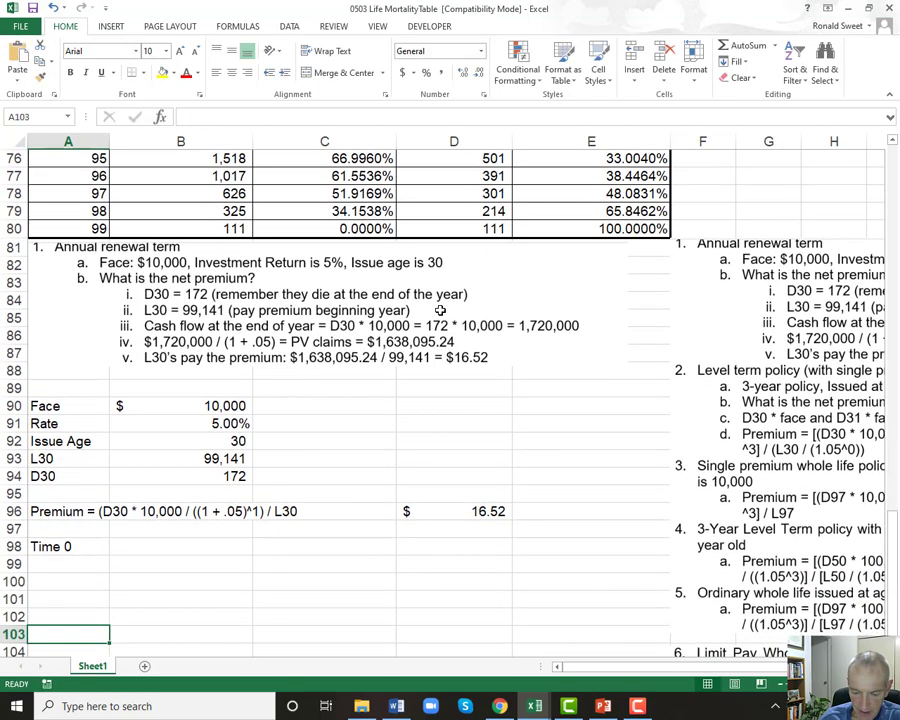
text(Time 1)
key(Return)
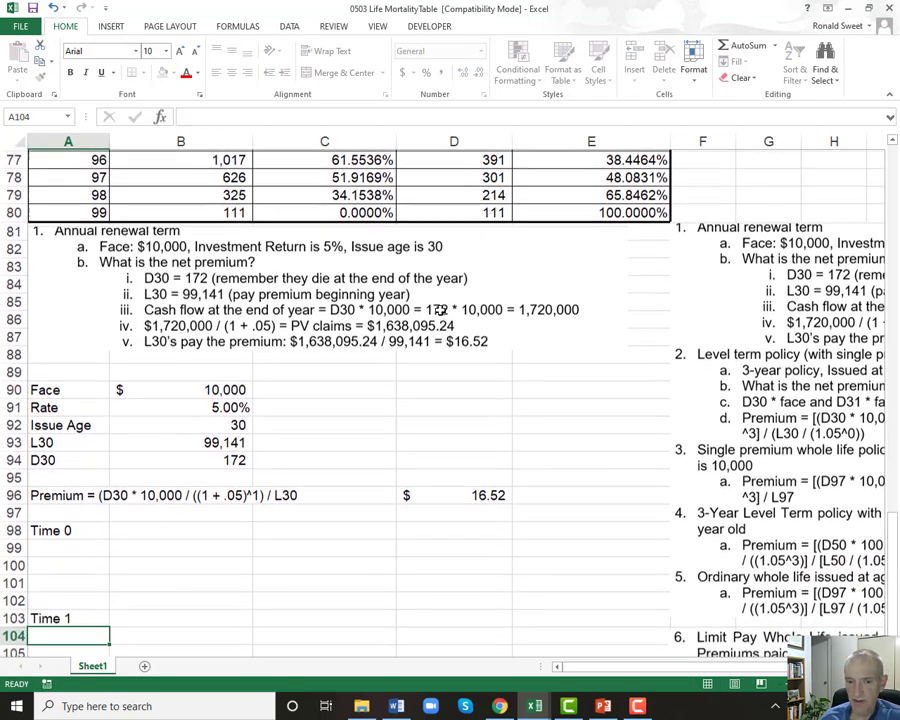
Under Time 0, enter the indented labels Collect Premium in A99 and Invest Premium at 5% in A100.
key(Up)
key(Up)
key(Up)
key(Up)
key(Up)
key(Up)
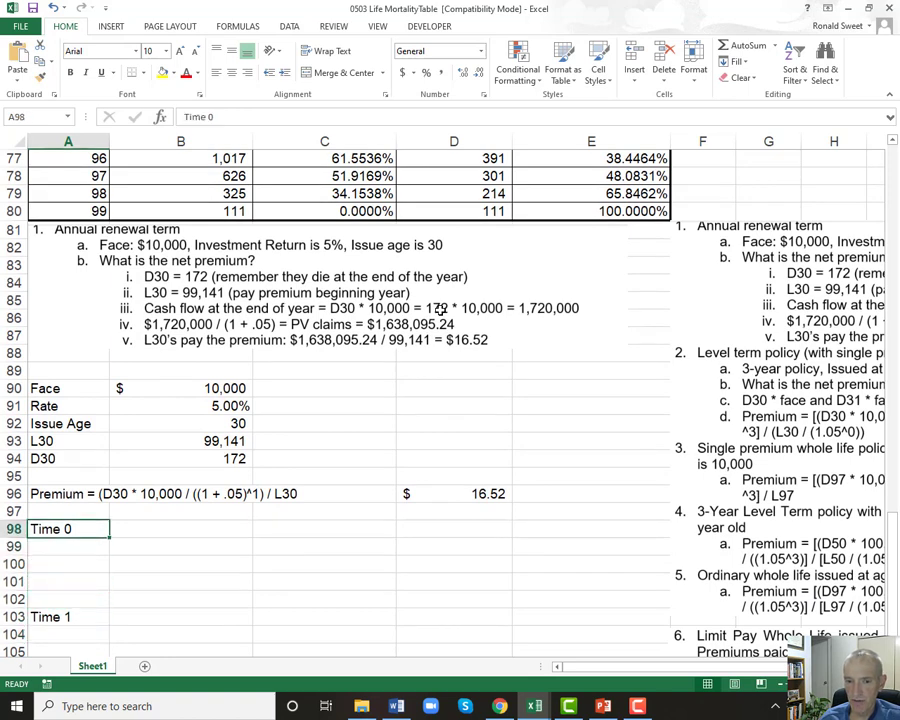
key(Down)
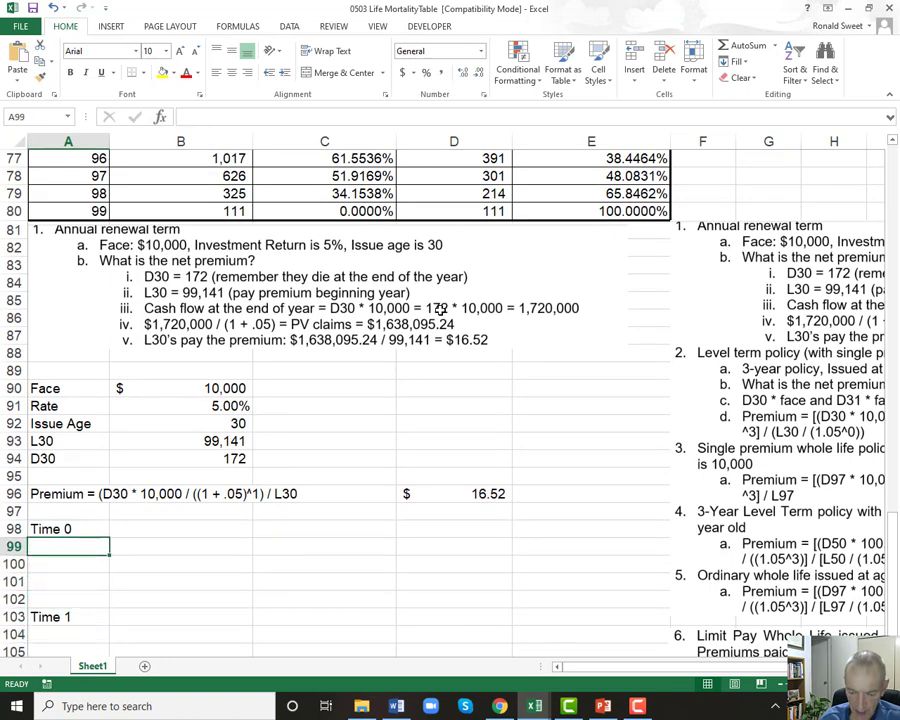
text(Co)
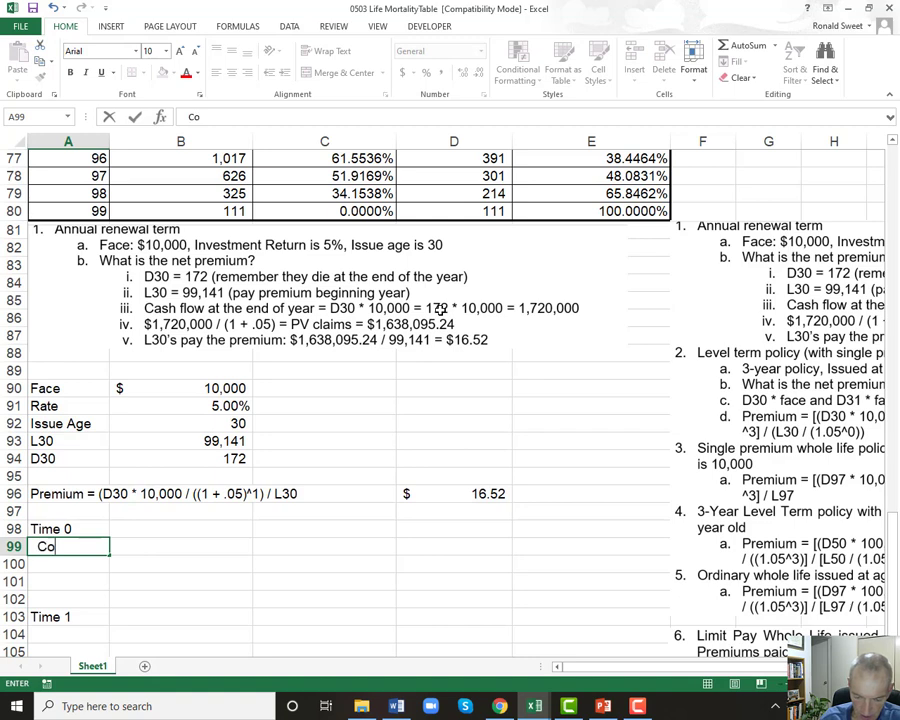
text(llect Premium)
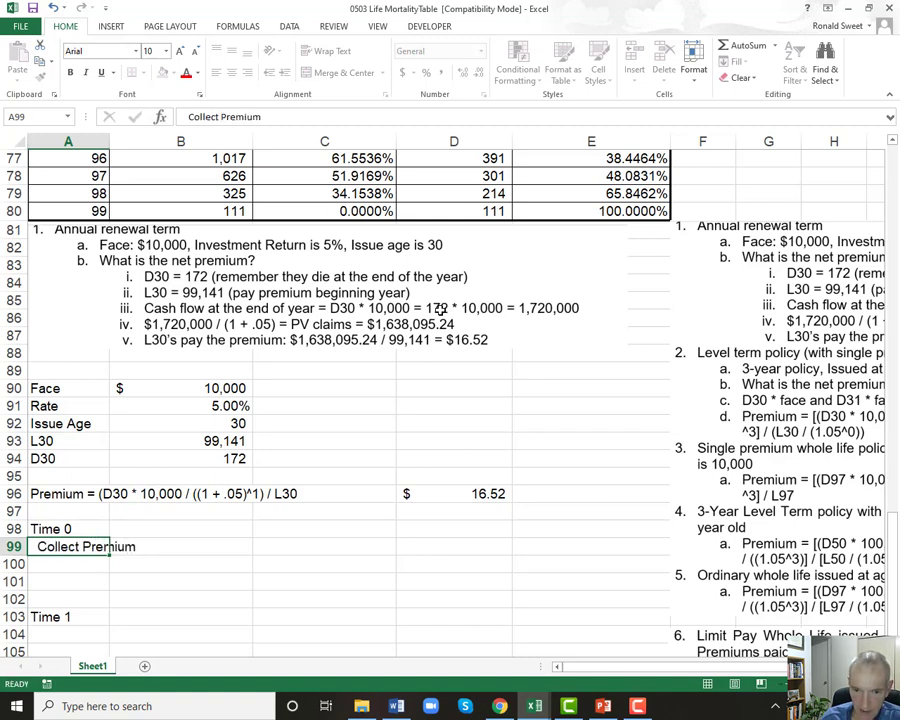
key(Return)
text(Invest Prem)
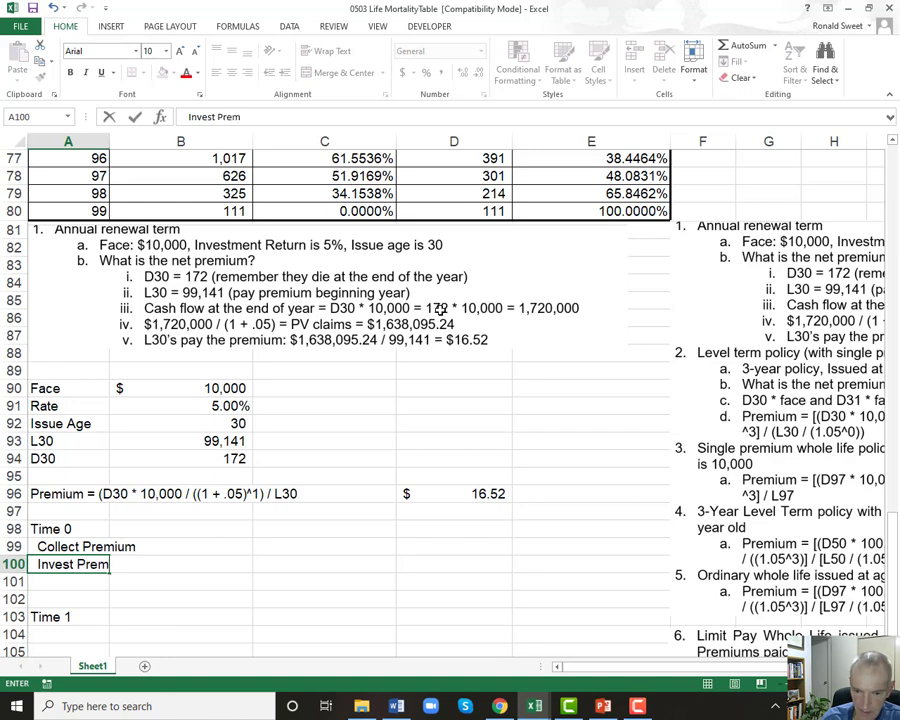
text(ium at )
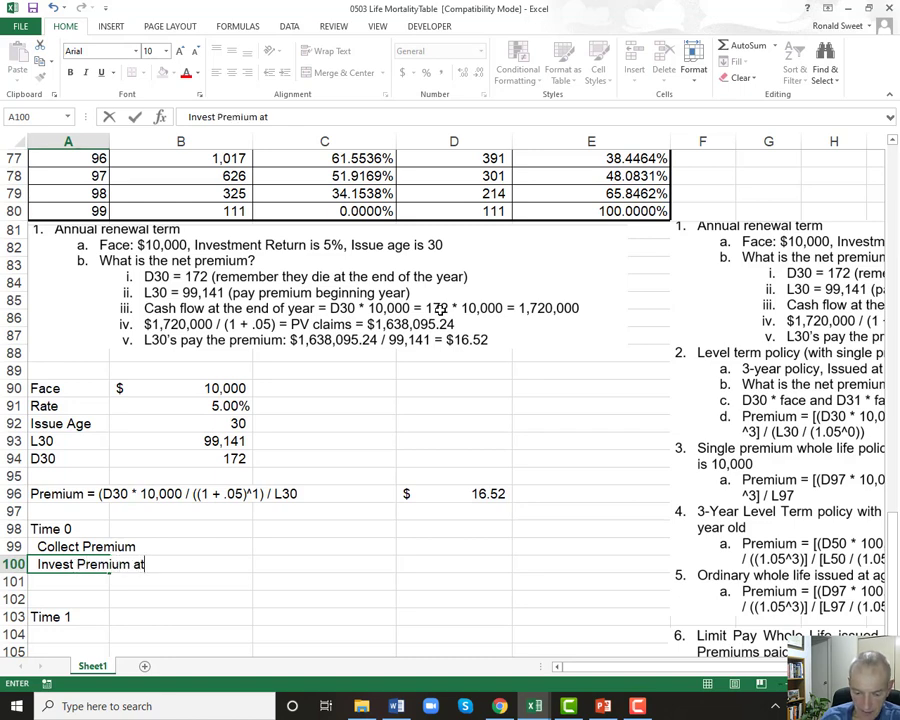
text(5%)
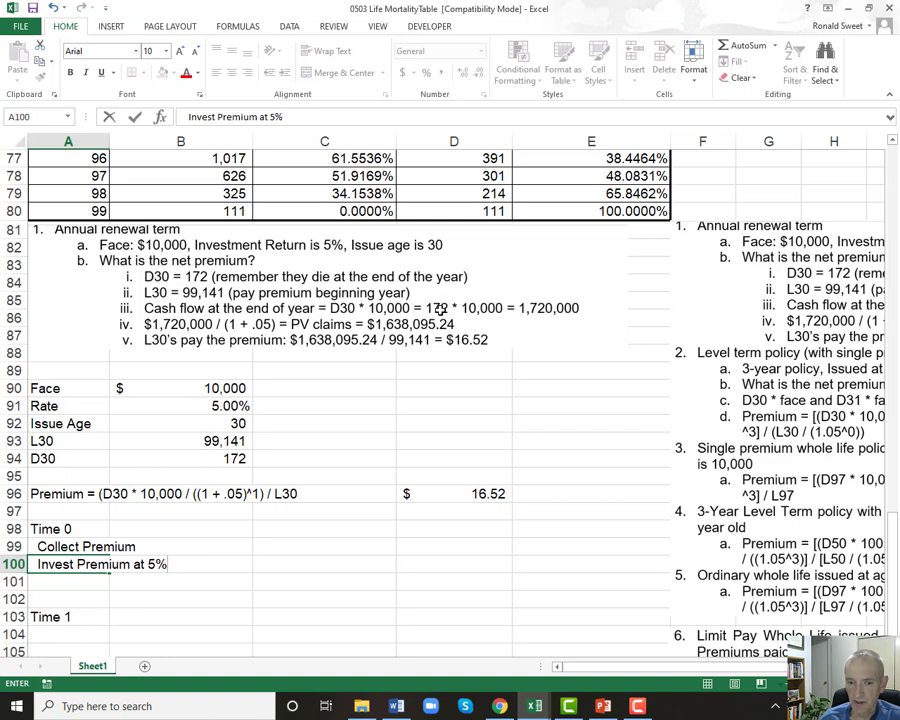
key(Return)
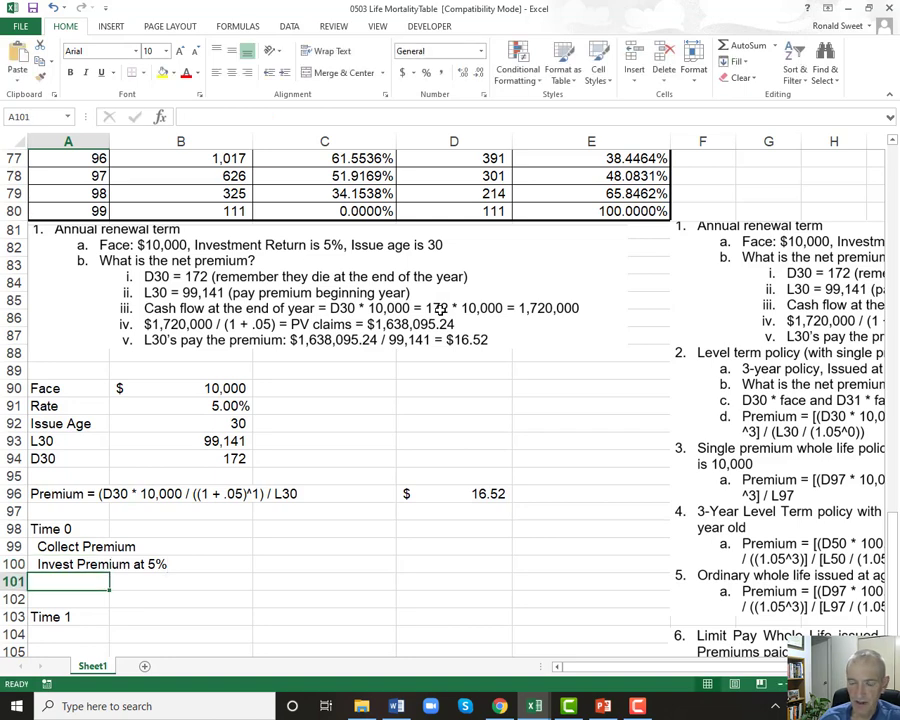
Enter the text note L30 * Premium in D99 to explain the premium collected.
key(Up)
key(Up)
key(Right)
key(Right)
key(Right)
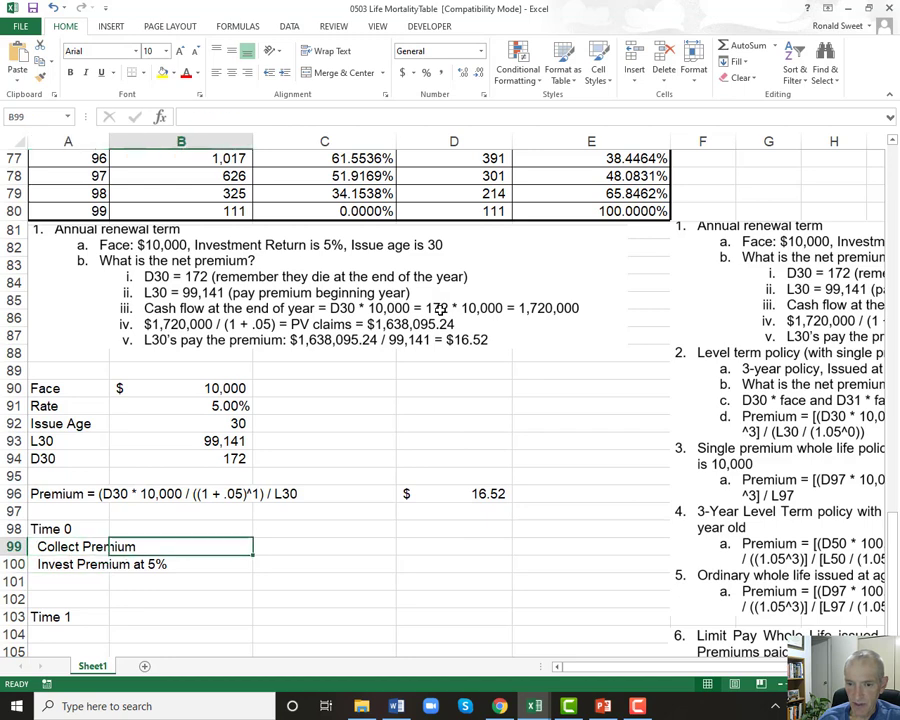
text(')
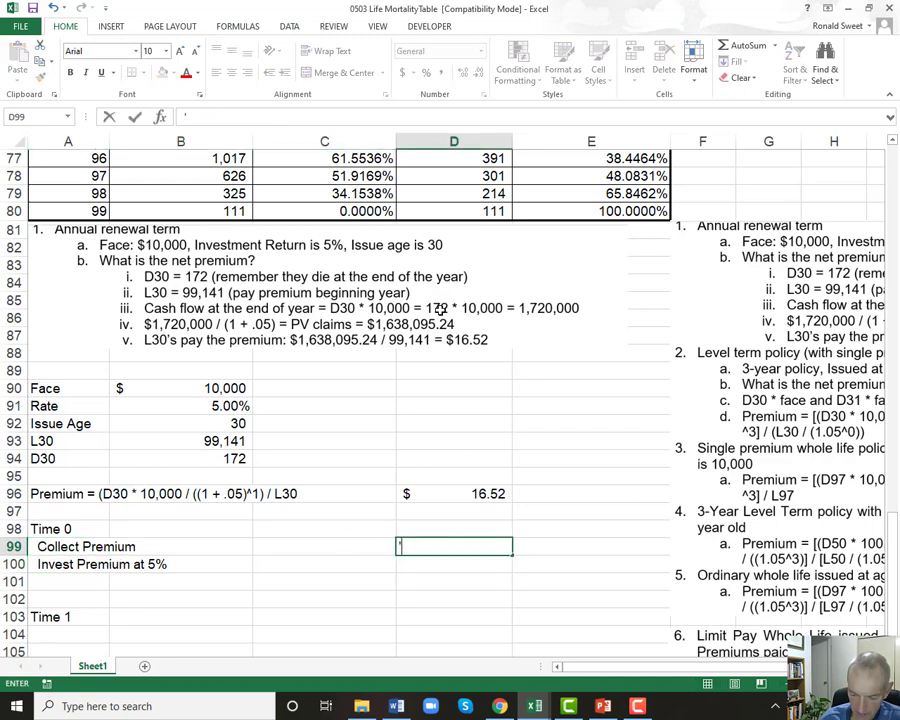
text(L30 * Premium)
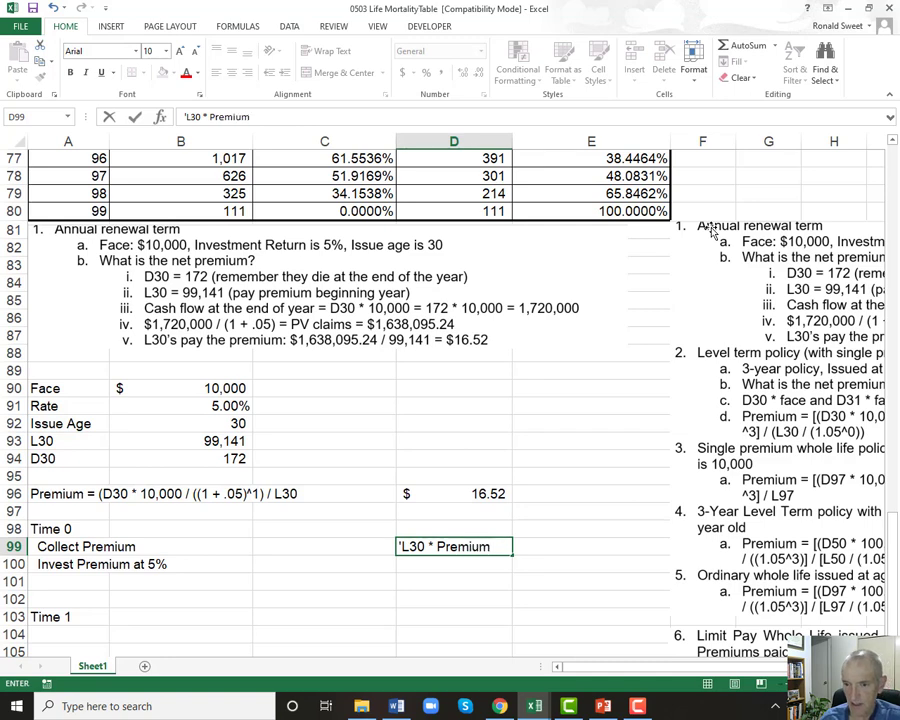
Calculate the total premium collected in C99 with the formula +B93*D96.
key(Left)
text(+)
key(Up)
key(Up)
key(Up)
key(Up)
key(Up)
key(Up)
key(Left)
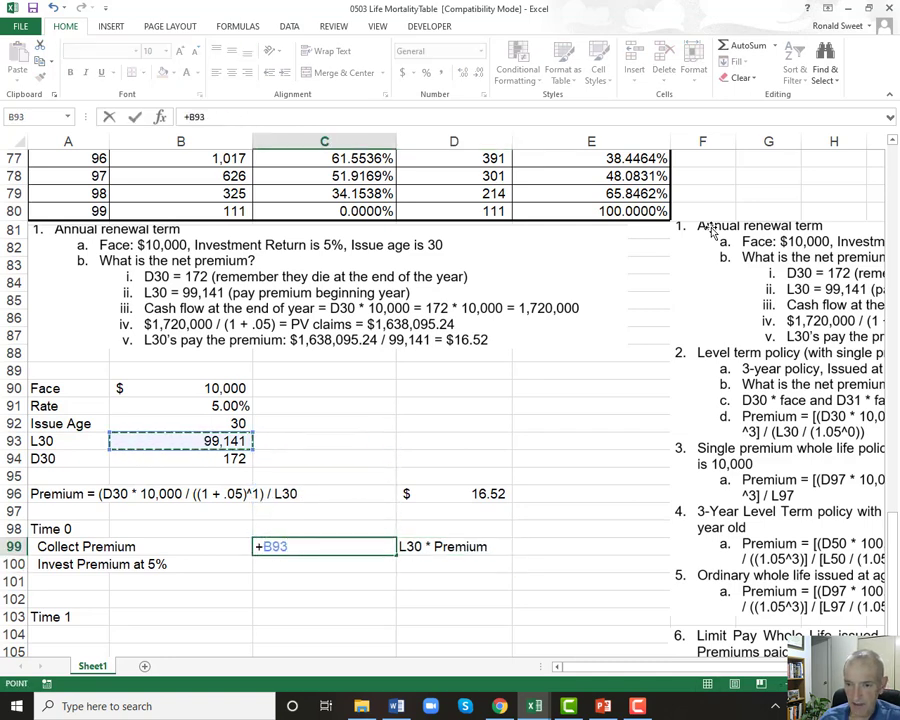
text(*)
key(Up)
key(Up)
key(Up)
key(Right)
key(ctrl+Return)
key(Return)
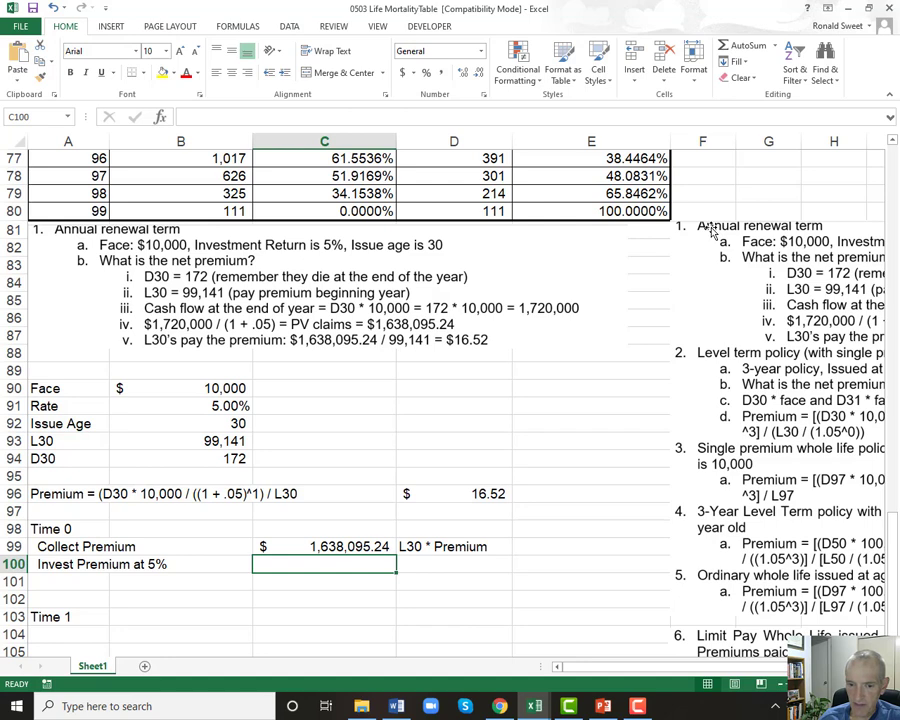
Enter the indented label Portfolio Matures in A104 under Time 1.
key(Down)
key(Down)
key(Down)
key(Left)
key(Left)
key(Down)
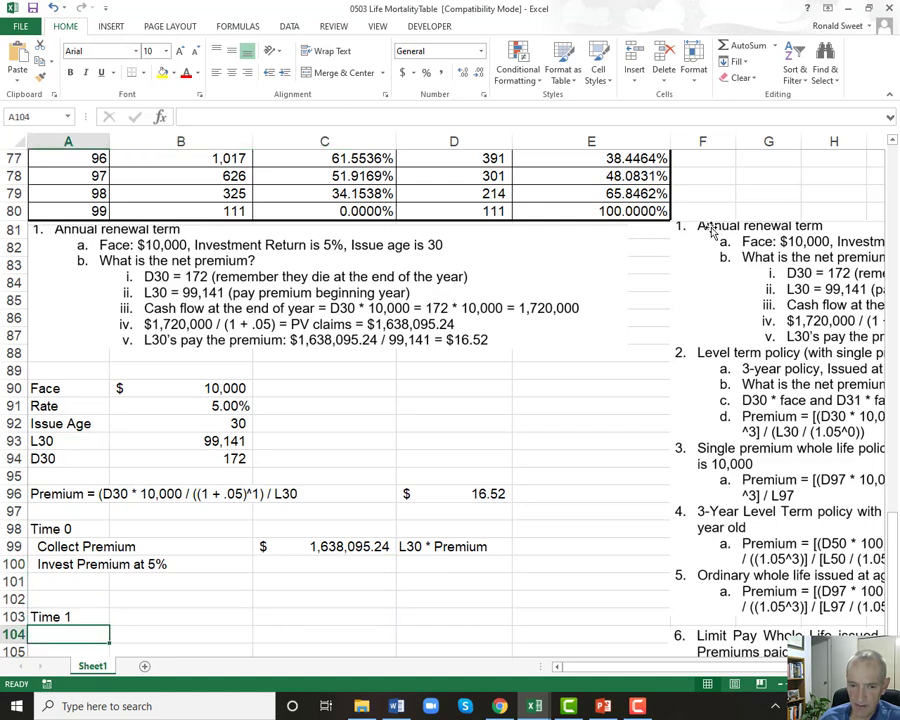
text(P)
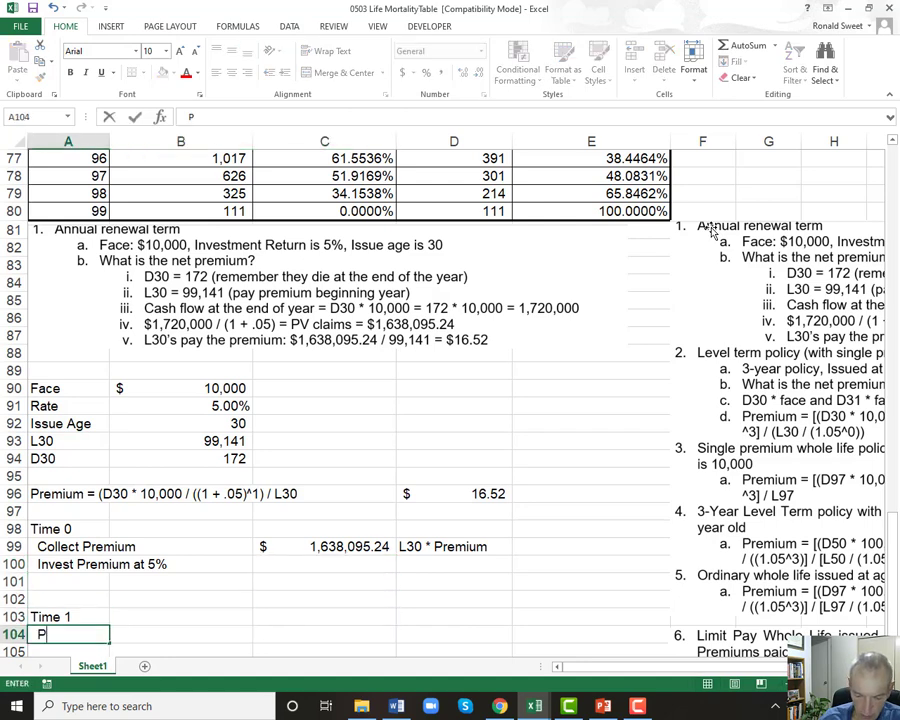
text(ortfolio Matu)
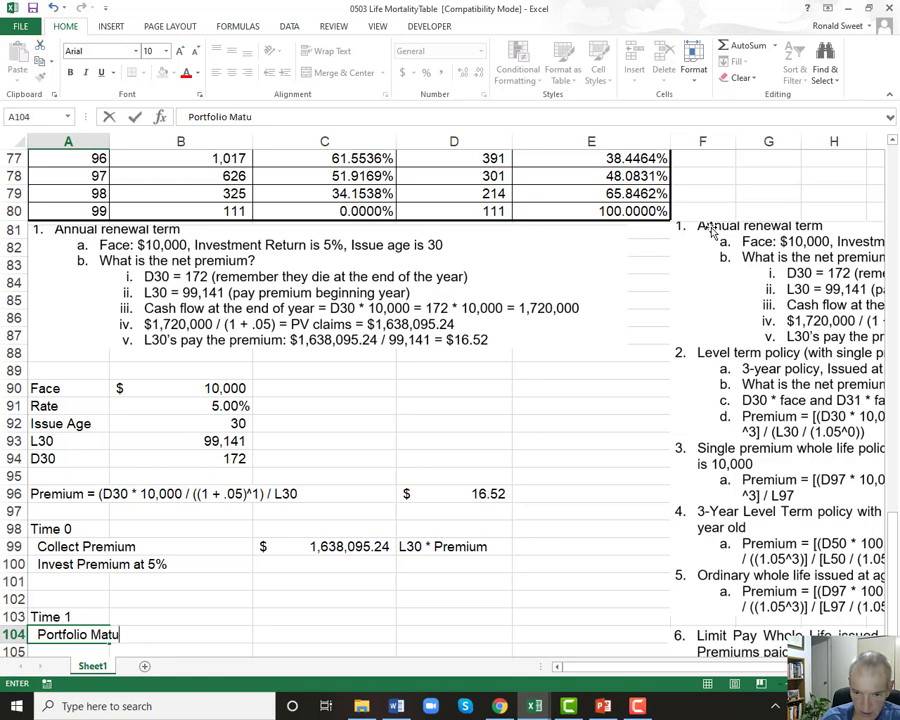
text(res)
key(Return)
Calculate the matured portfolio value in C104 with the formula +C99*(1+B91).
key(Up)
key(Right)
key(Right)
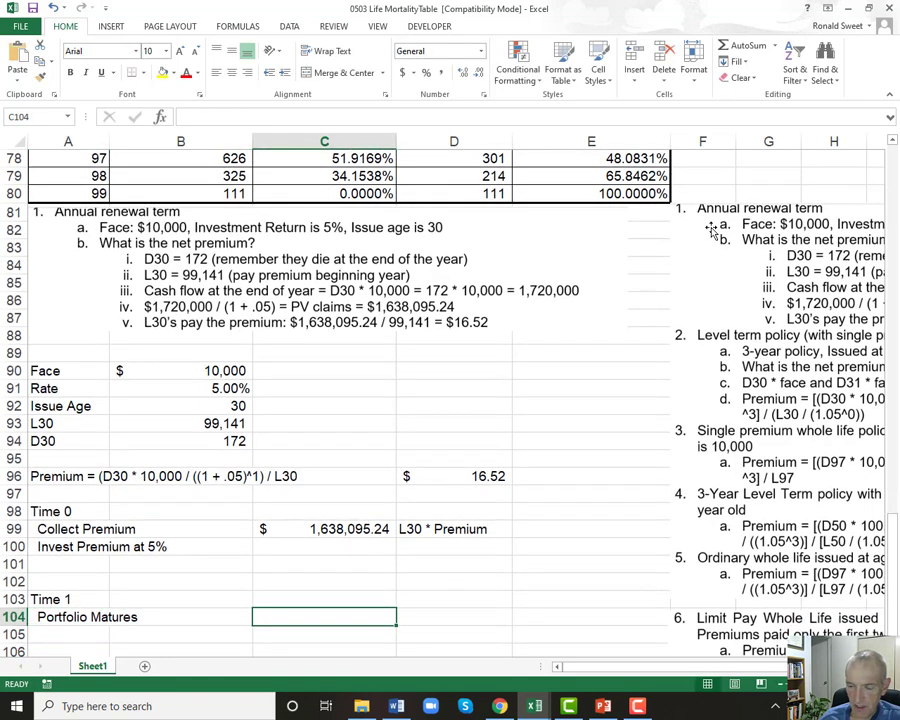
text(+)
key(Up)
key(Up)
key(Up)
key(Up)
key(Up)
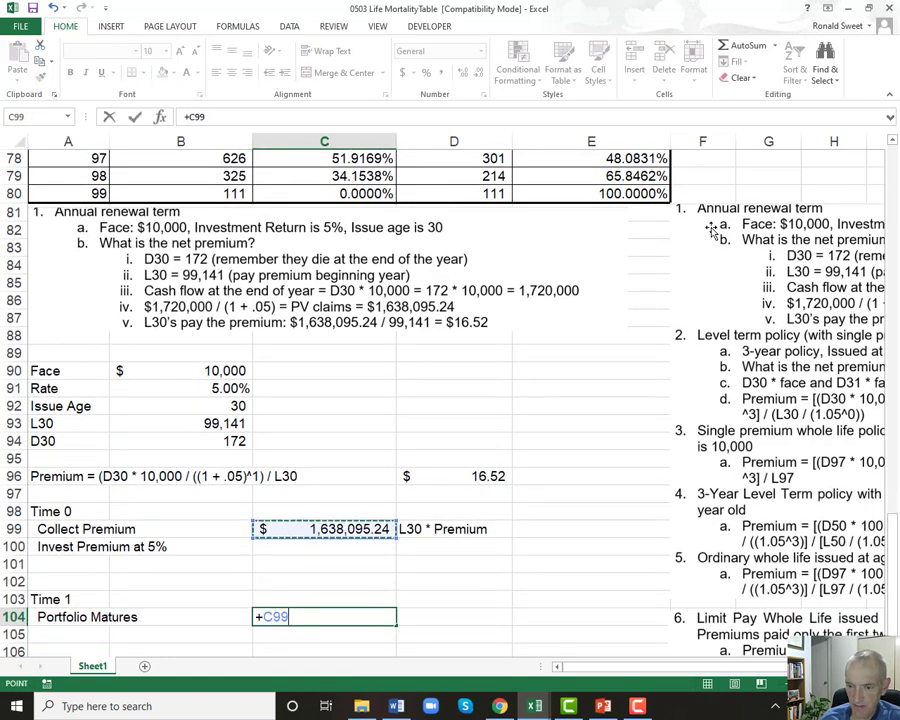
text(*(1+)
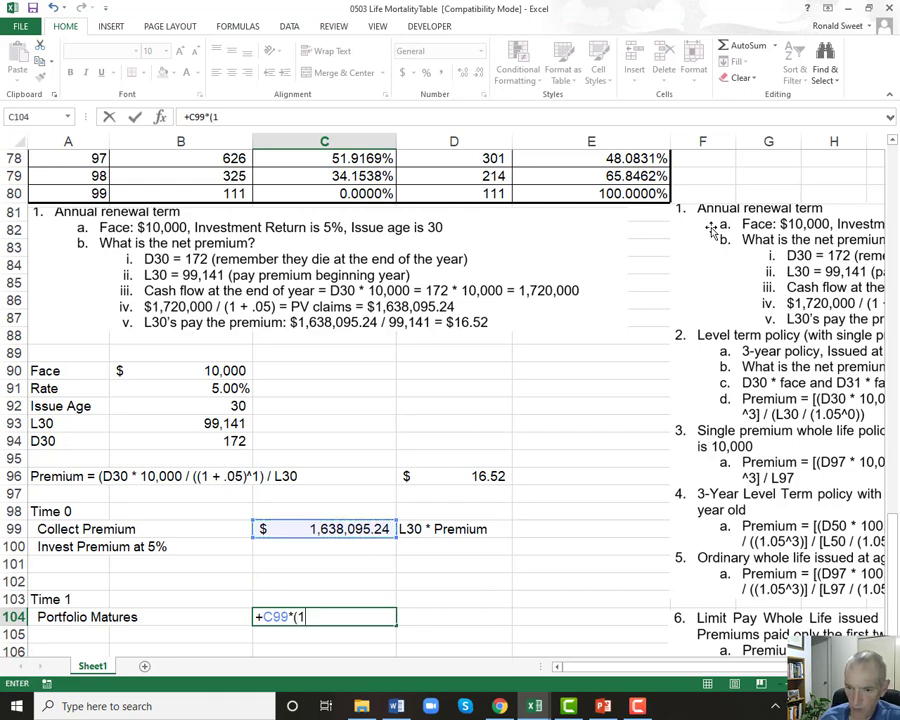
key(Up)
key(Up)
key(Up)
key(Up)
key(Up)
key(Up)
key(Up)
key(Up)
key(Up)
key(Up)
key(Up)
key(Up)
key(Up)
key(Left)
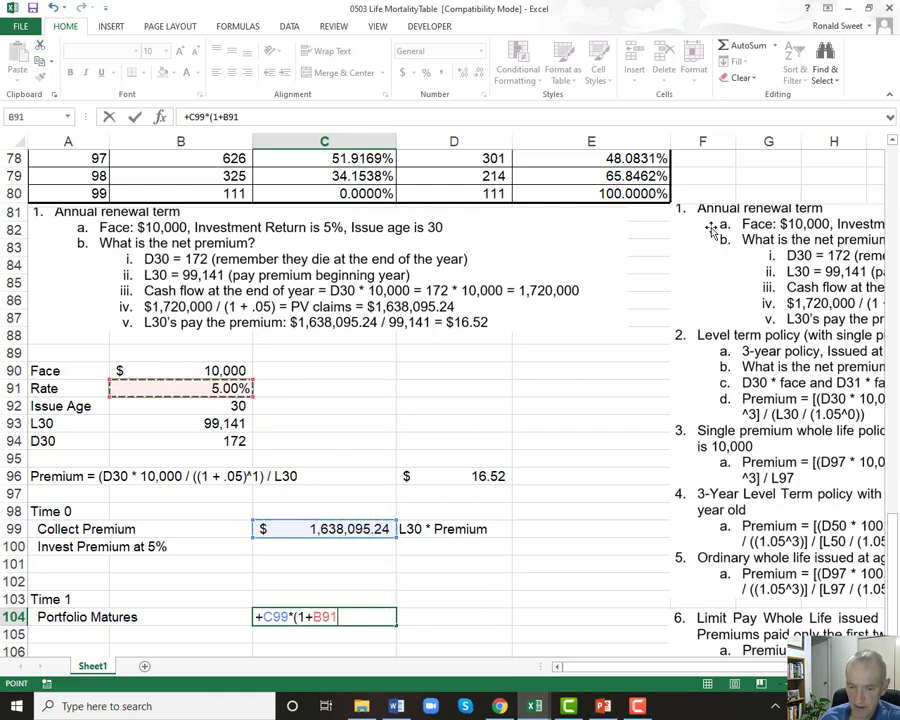
text())
key(ctrl+Return)
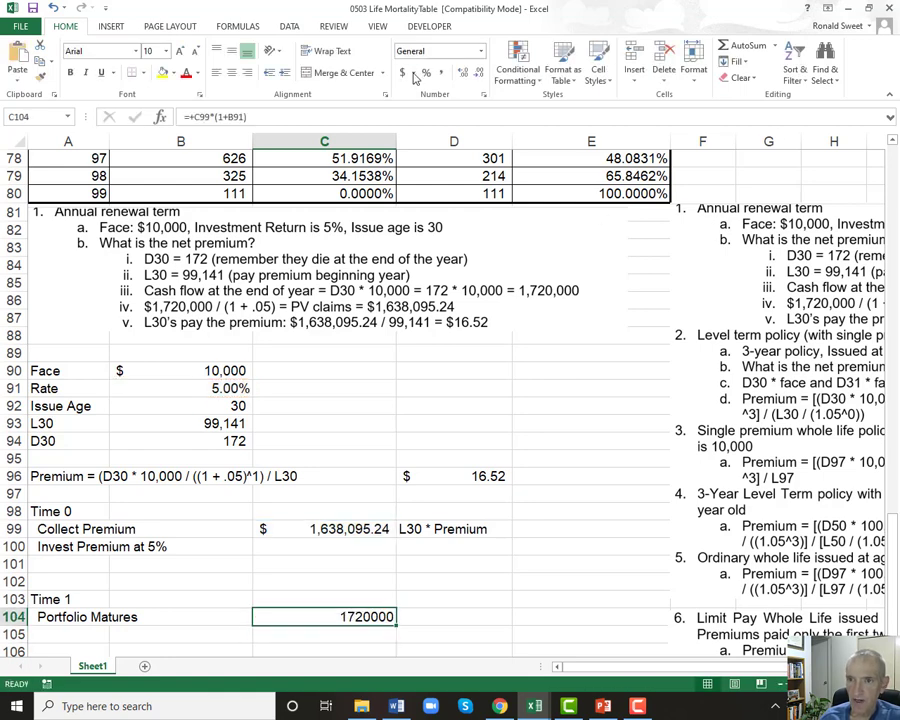
Format the portfolio value in C104 as accounting dollars with two decimal places.
click(403, 73)
click(477, 73)
click(477, 73)
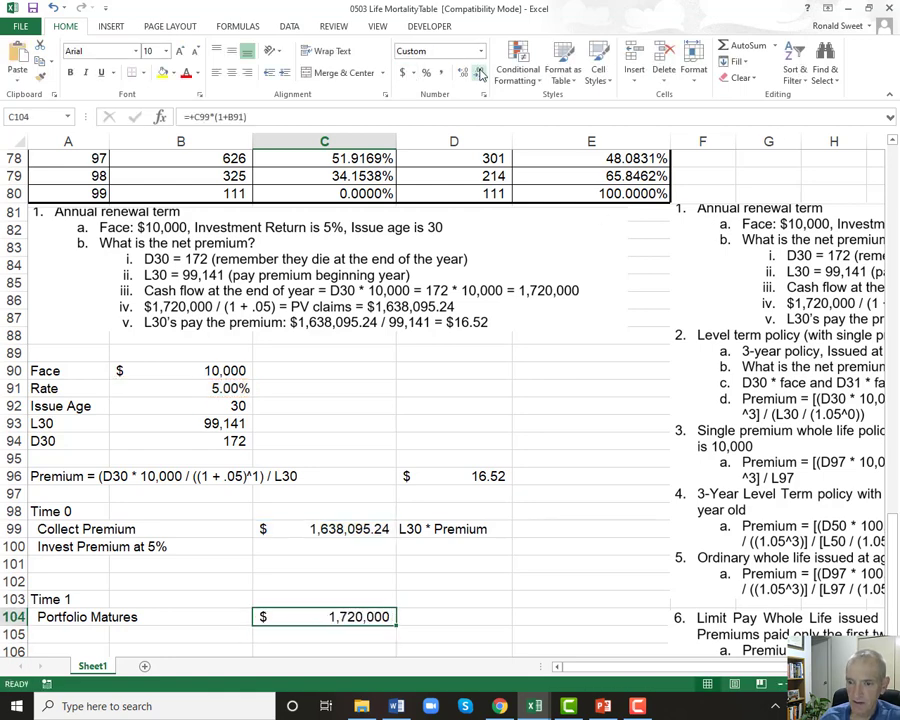
click(463, 73)
click(463, 73)
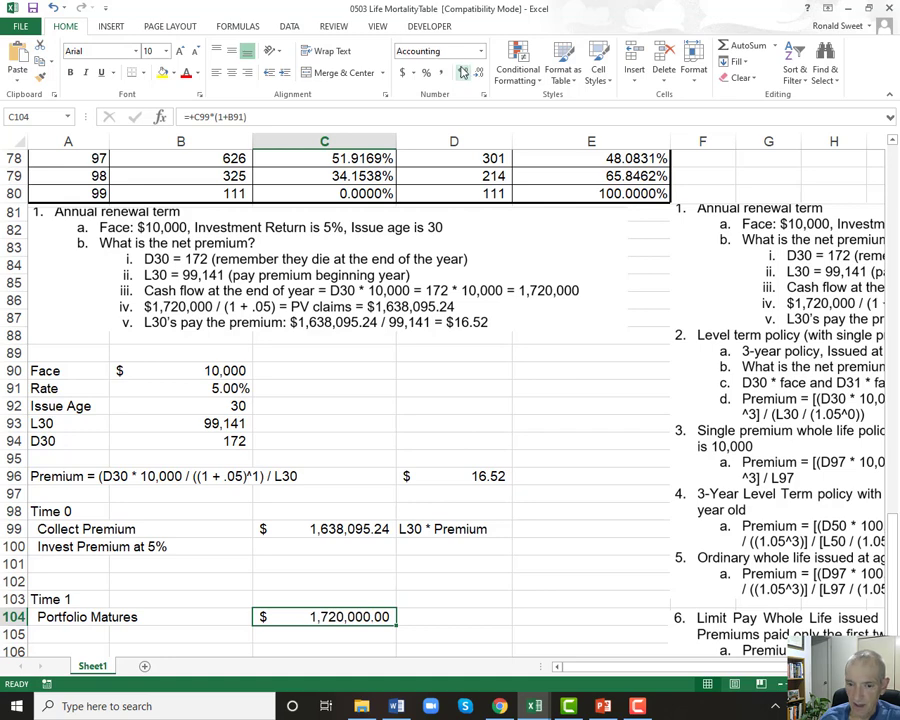
Enter the indented label Pay Claims in A105.
key(Return)
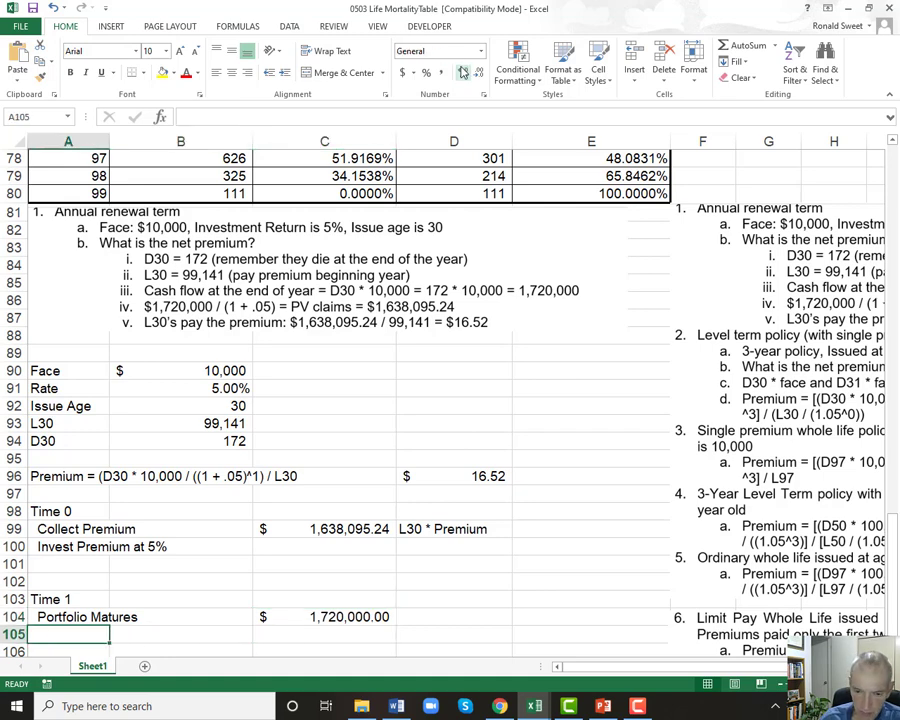
text(Pay Claims)
key(Return)
Enter the explanatory note Time zero premium * (1 + .05) in D104 beside the portfolio value.
key(Up)
key(Right)
key(Right)
key(Right)
key(Right)
key(Up)
key(Left)
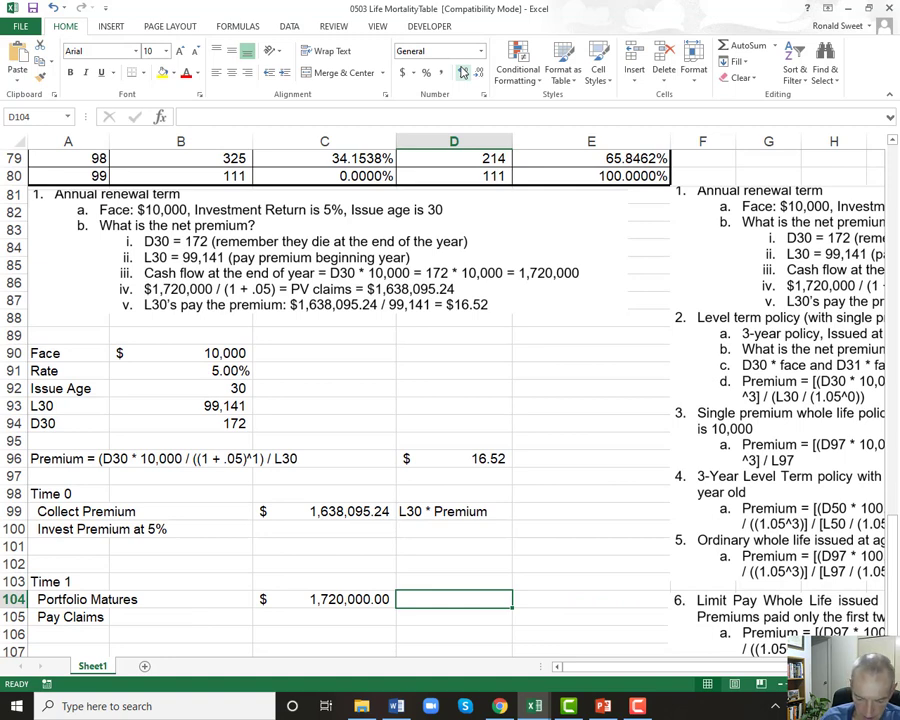
text(Time )
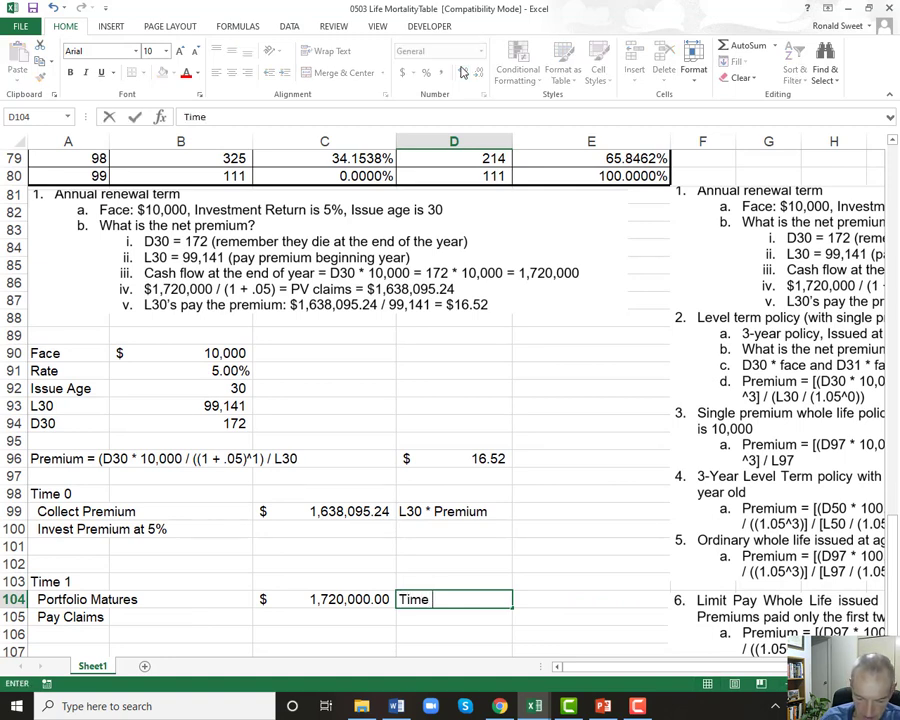
text(zero premium )
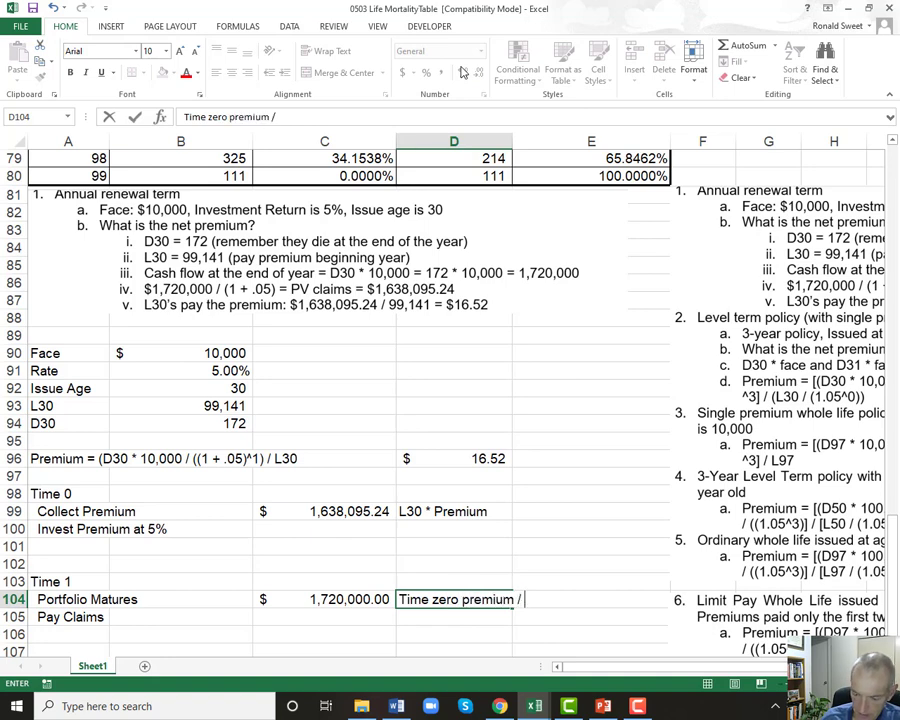
text( * (1 +)
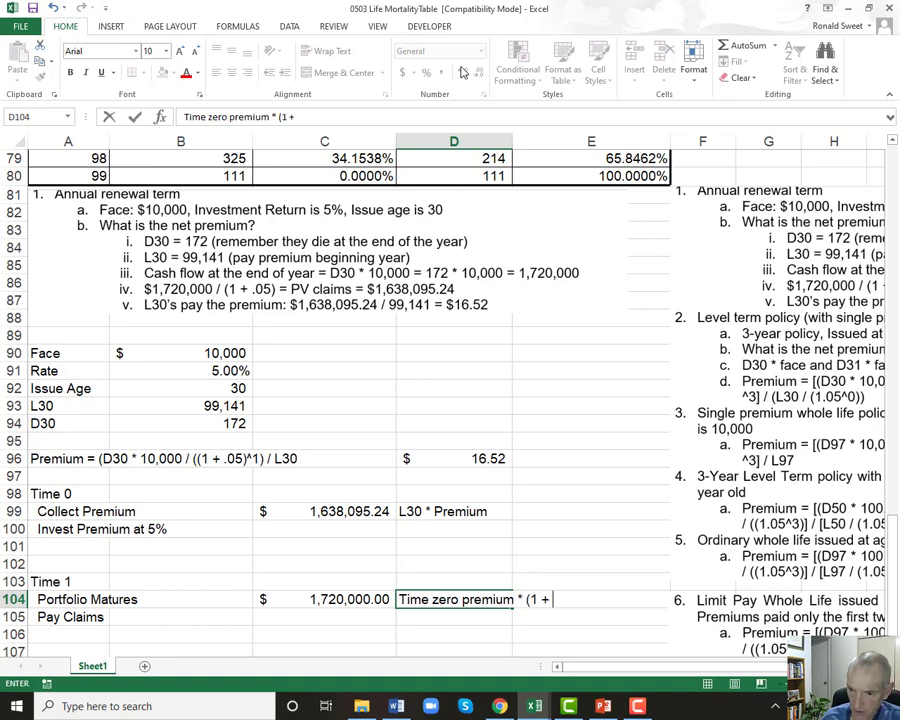
text( .05))
key(Return)
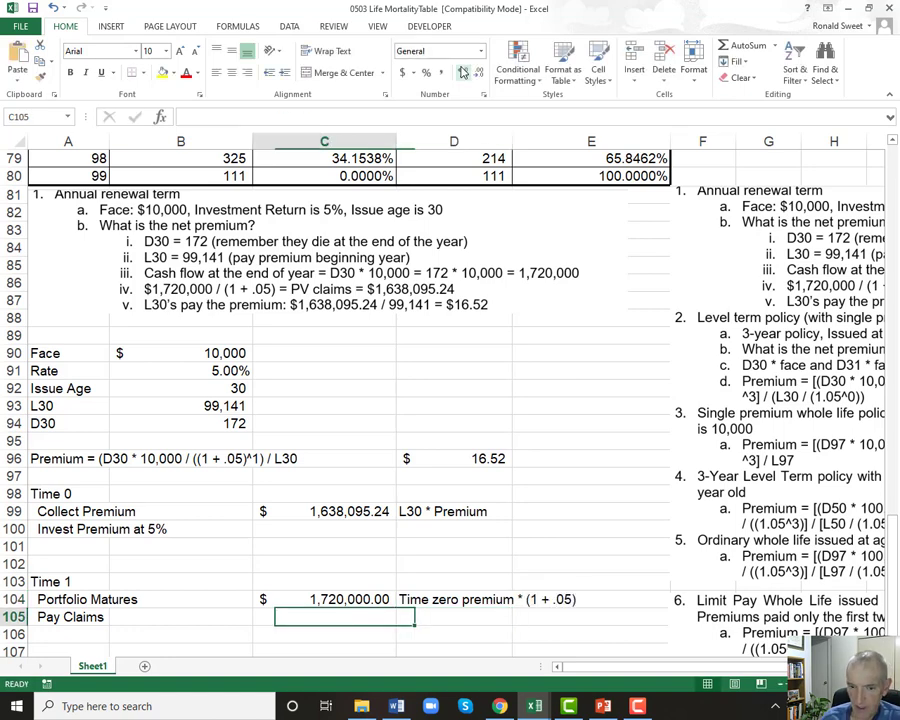
Enter the explanatory note D30 * Face in D105 for the claims row.
text(D3)
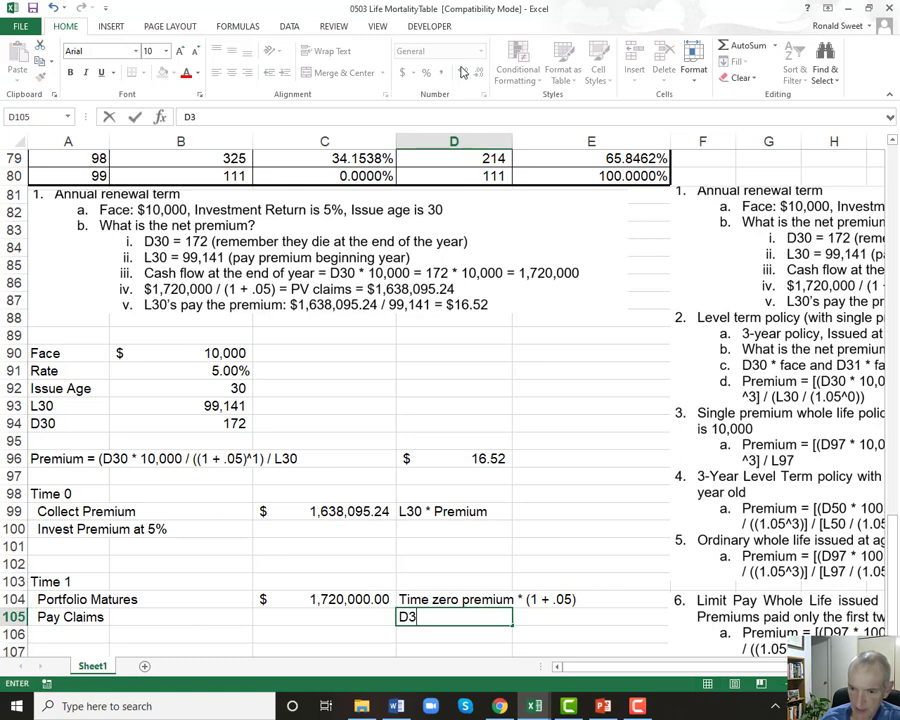
text(0 * 10,000)
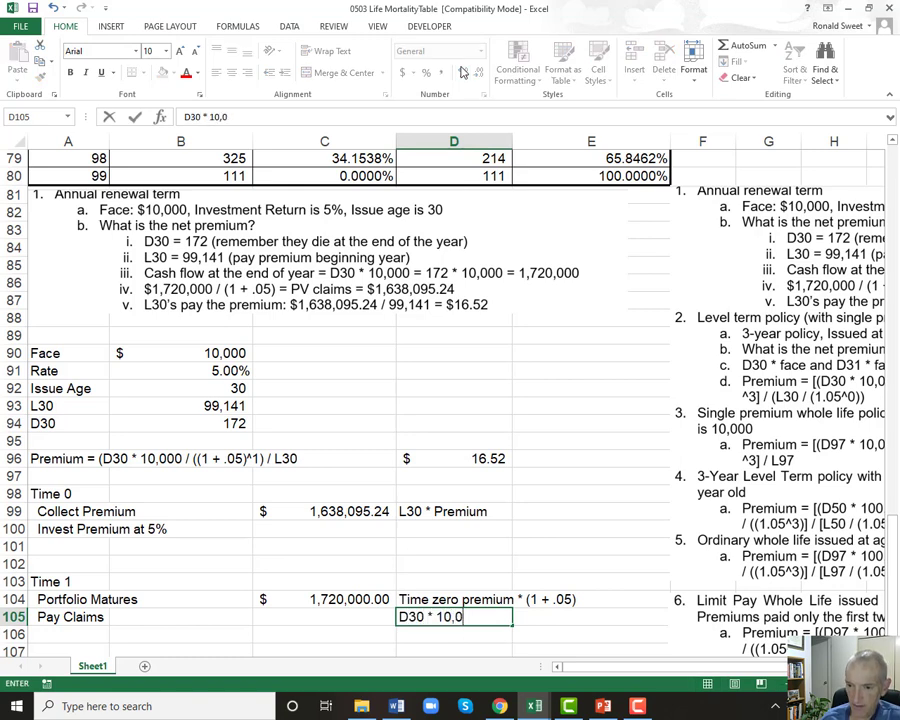
key(BackSpace)
key(BackSpace)
key(BackSpace)
key(BackSpace)
key(BackSpace)
key(BackSpace)
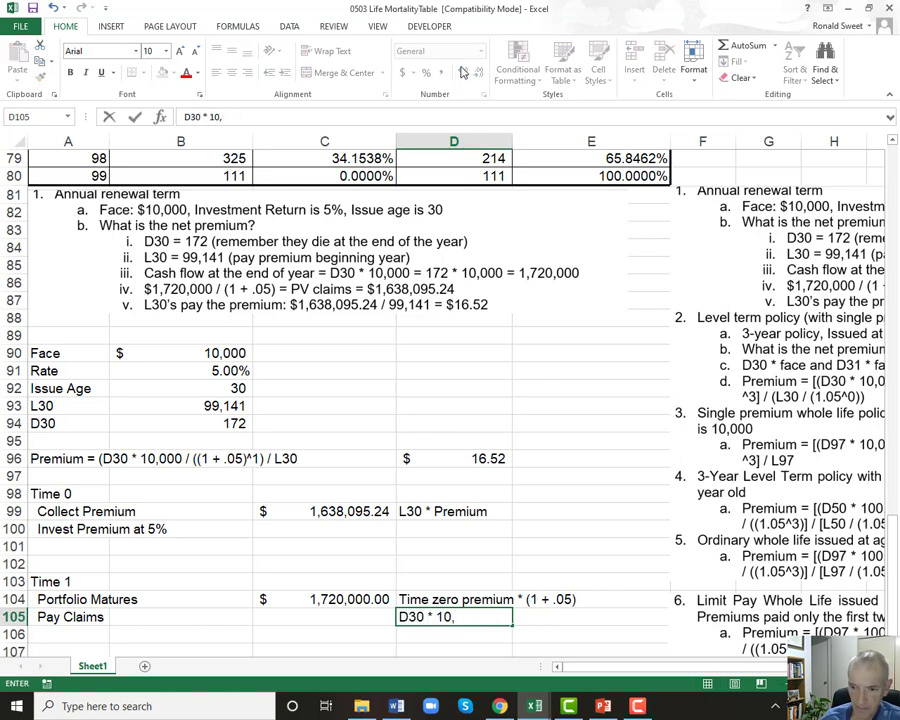
text(Face)
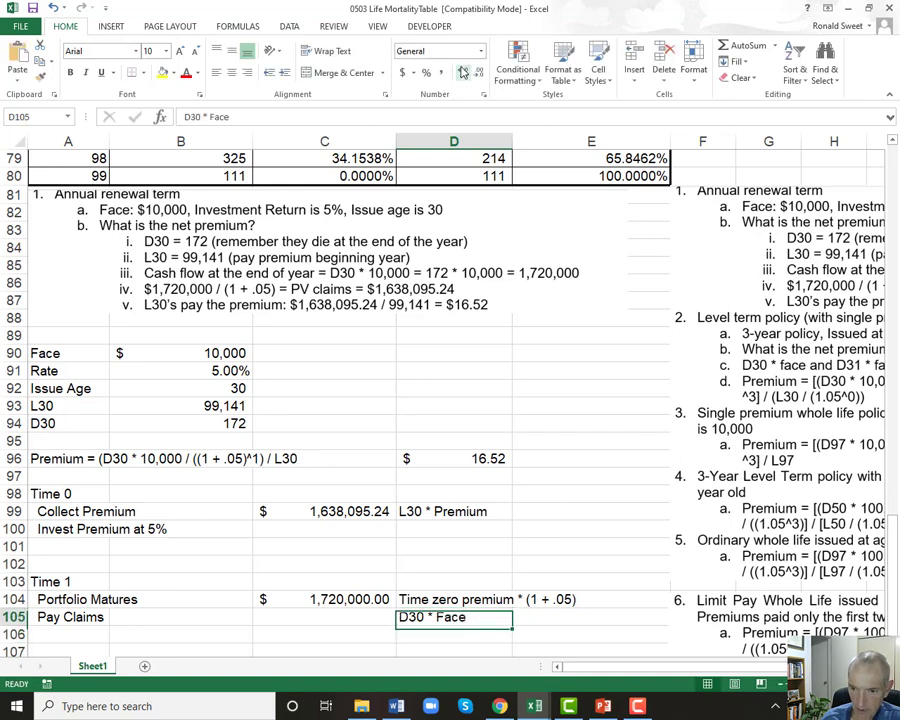
Calculate the claims paid in C105 with the formula +B94*B90.
key(Left)
text(+)
key(Up)
key(Up)
key(Up)
key(Up)
key(Up)
key(Up)
key(Up)
key(Up)
key(Up)
key(Up)
key(Up)
key(Up)
key(Left)
key(Down)
text(*)
key(Up)
key(Up)
key(Up)
key(Up)
key(Up)
key(Up)
key(Up)
key(Up)
key(Up)
key(Up)
key(Up)
key(Up)
key(Up)
key(Up)
key(Up)
key(Left)
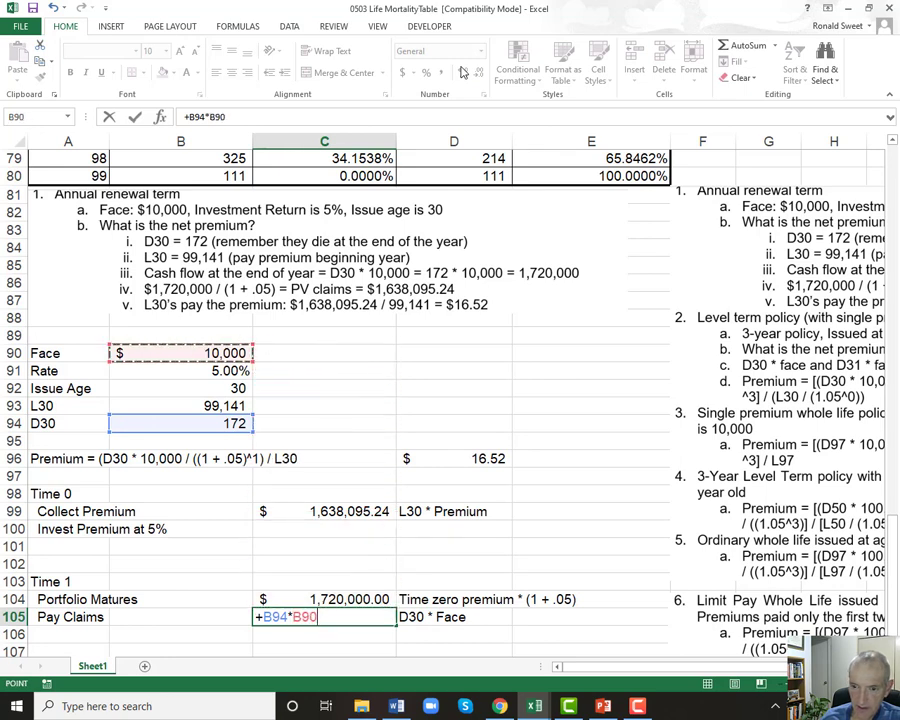
key(Return)
key(Up)
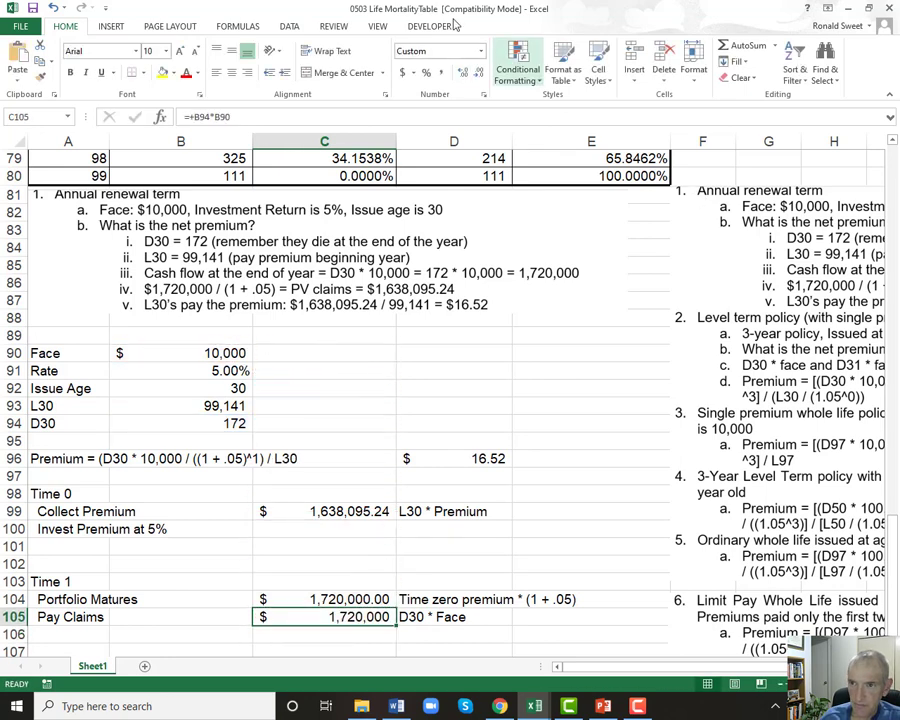
Format the claims amount in C105 as comma style with two decimals, and enter the indented label Ending Value in A106.
click(444, 75)
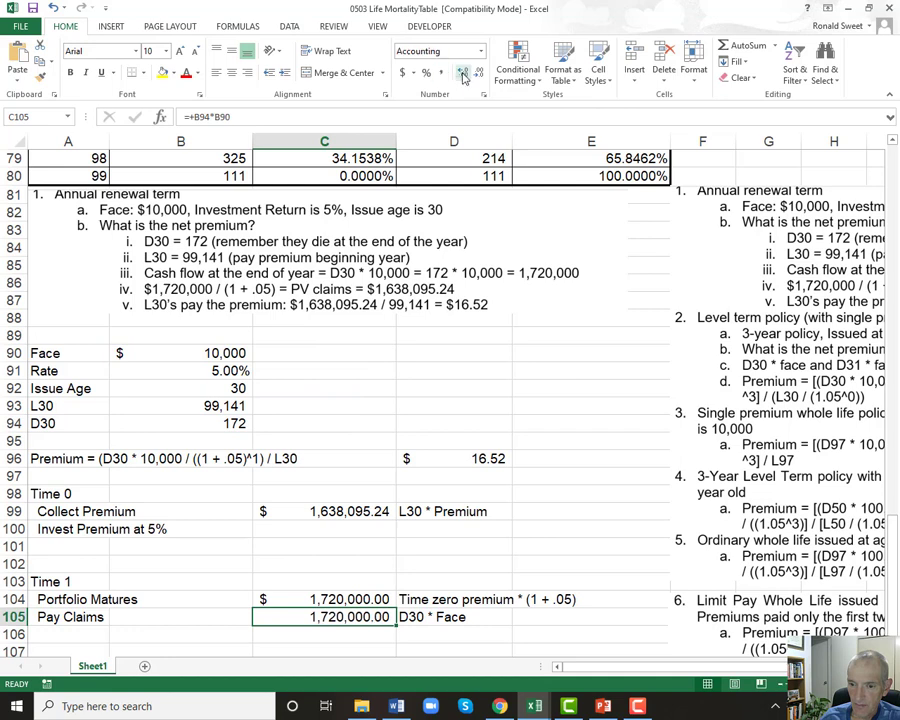
key(Left)
key(Left)
key(Down)
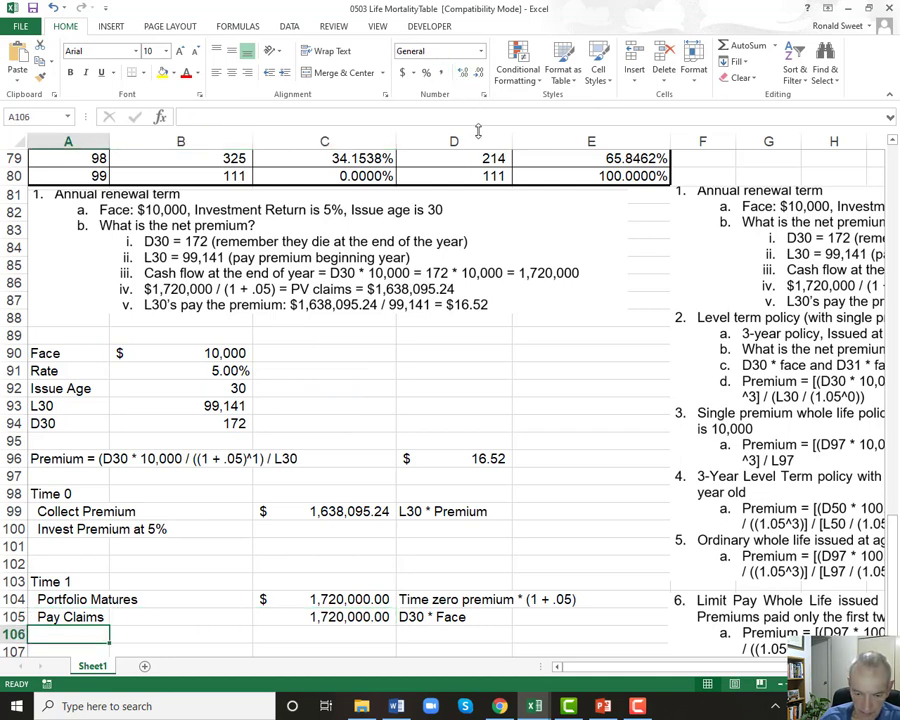
text(Ending Value)
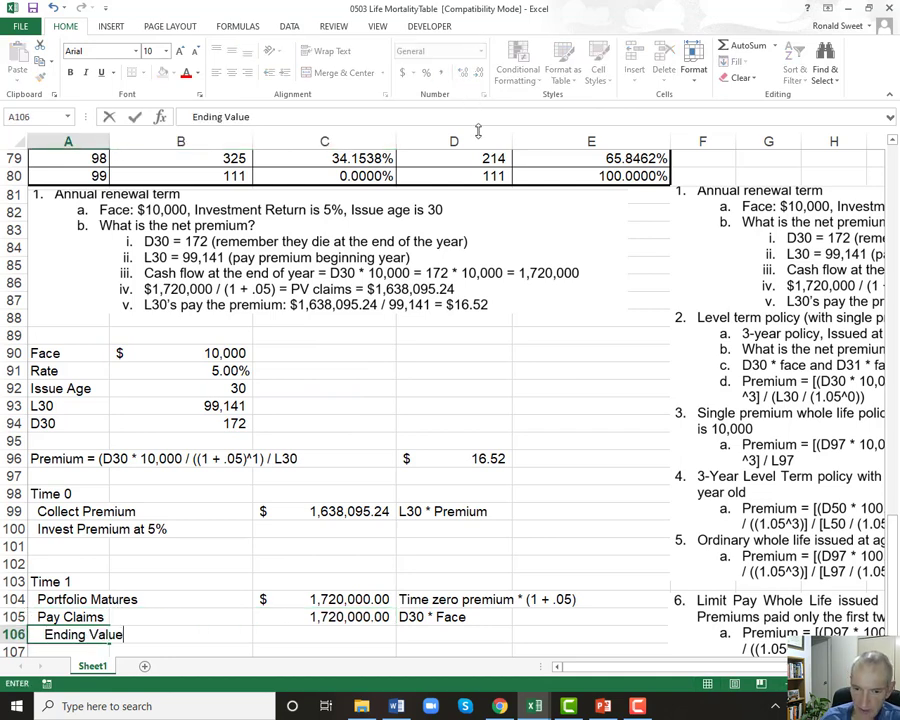
key(Return)
Calculate the ending value in C106 with the formula +C104-C105.
key(Up)
key(Right)
key(Right)
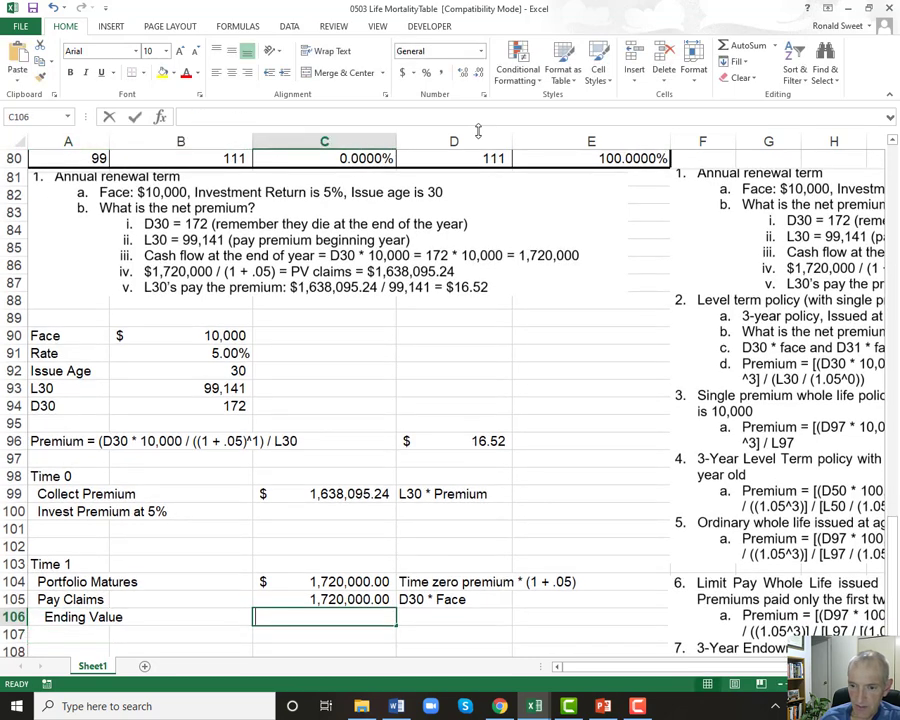
text(+)
key(Up)
key(Up)
text(-)
key(Up)
key(ctrl+Return)
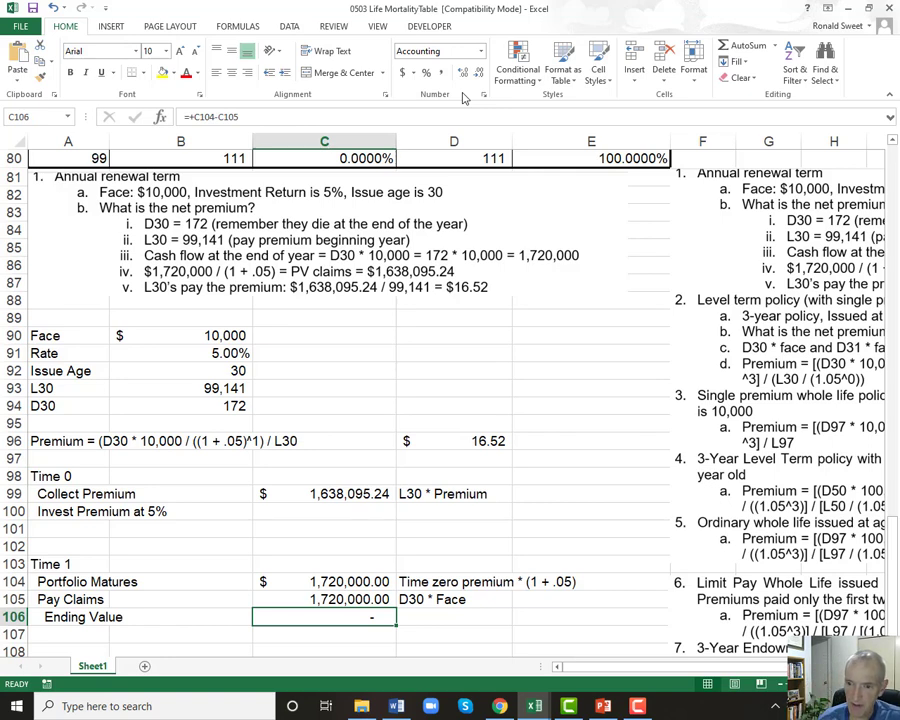
Change the start of the premium formula label in A96 to read Net Premium.
key(Up)
key(Up)
key(Up)
key(Up)
key(Up)
key(Up)
key(Up)
key(Up)
key(Up)
key(Up)
key(Up)
key(Left)
key(Down)
key(Left)
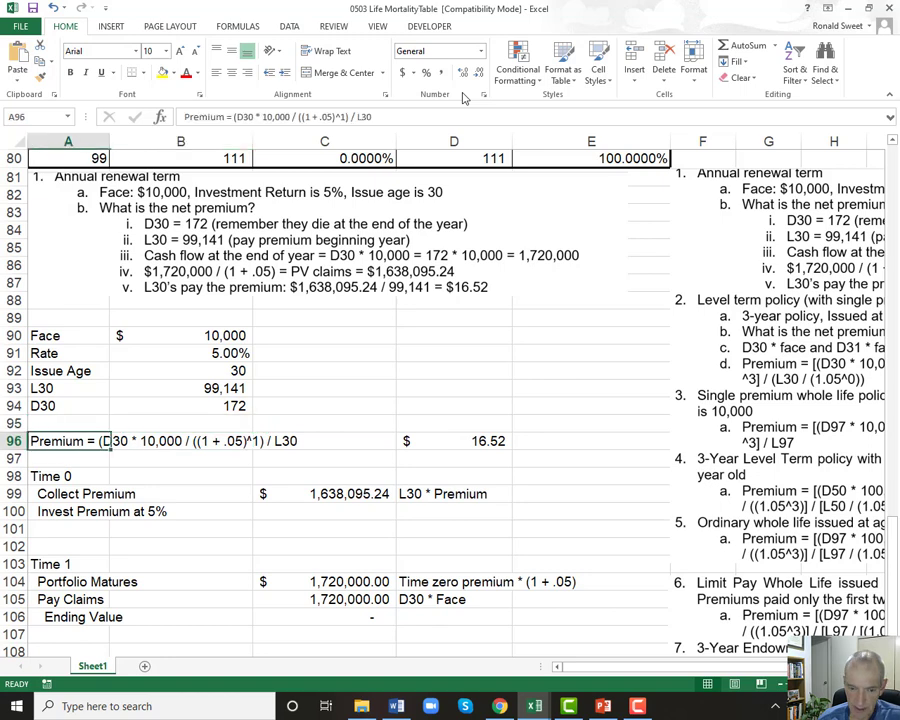
key(F2)
key(Home)
text(Net)
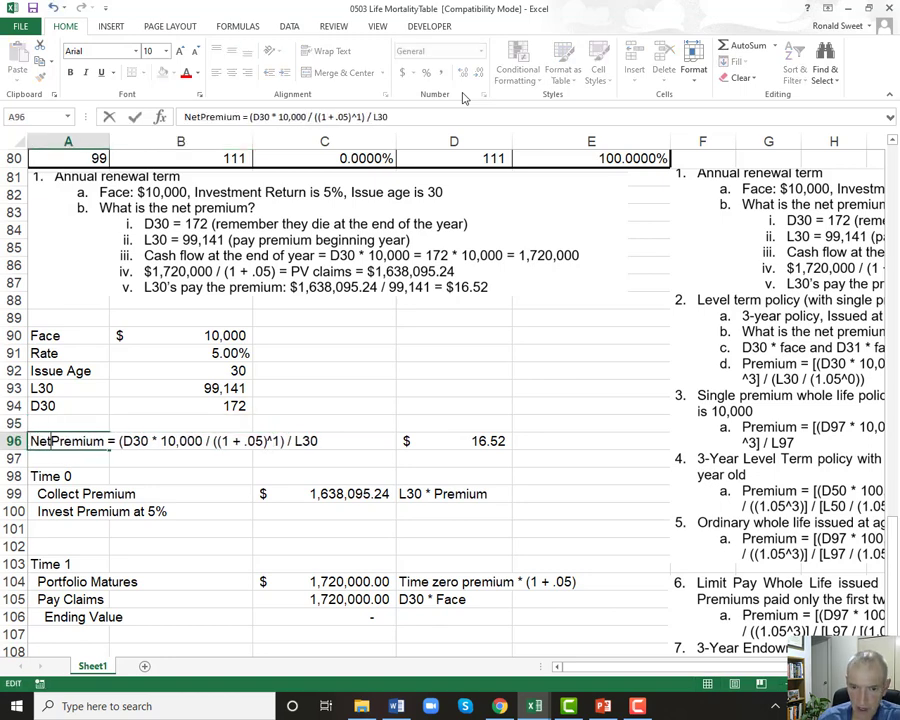
key(Return)
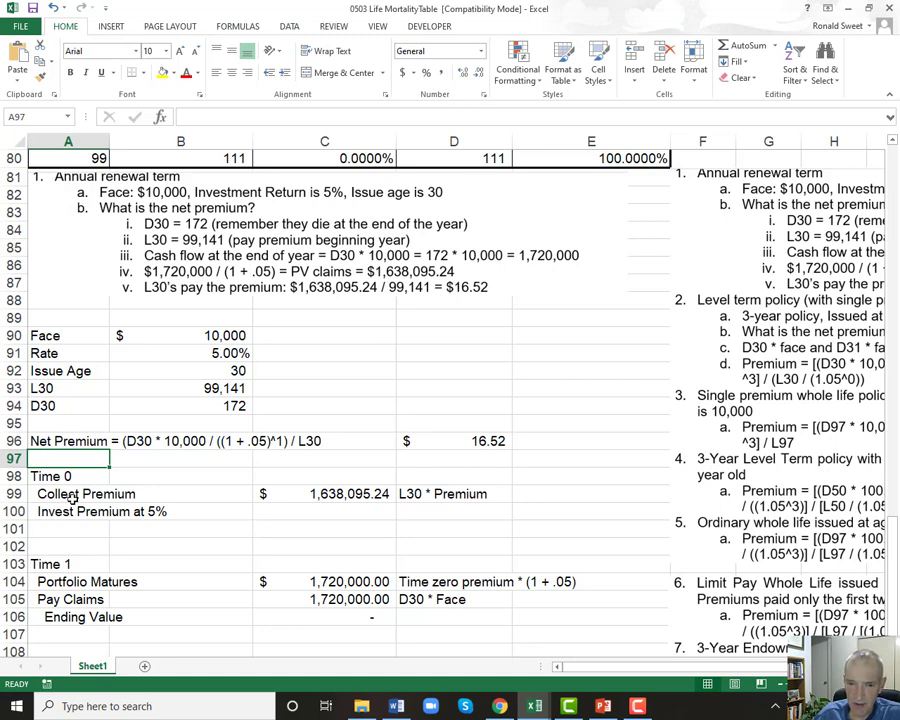
Copy the picture of the practice problems beside the worksheet data and paste it at A108, below the Time 1 cash flows.
click(43, 481)
click(42, 563)
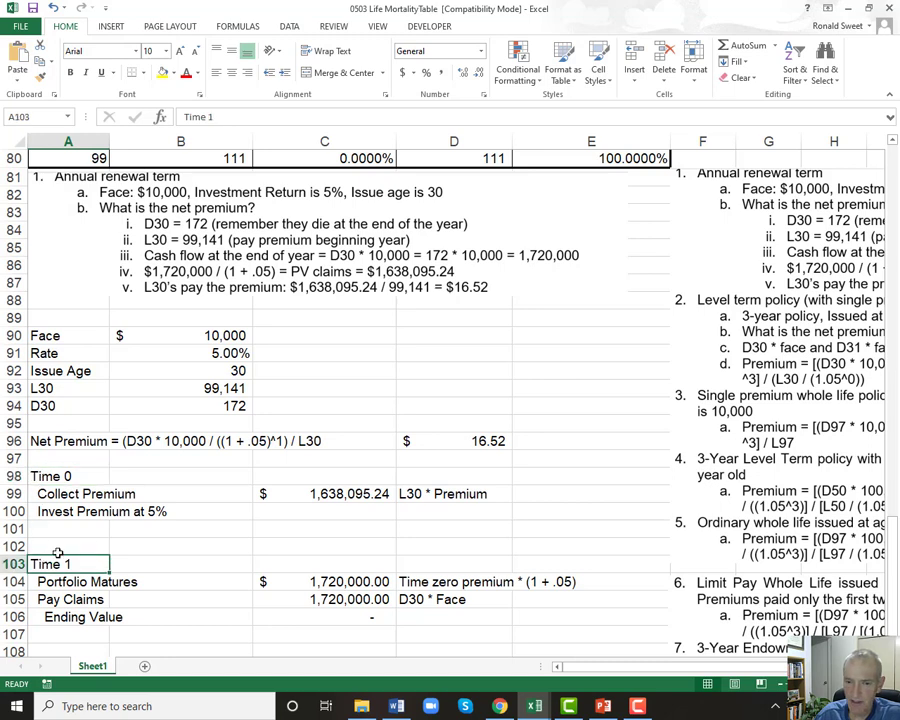
click(684, 174)
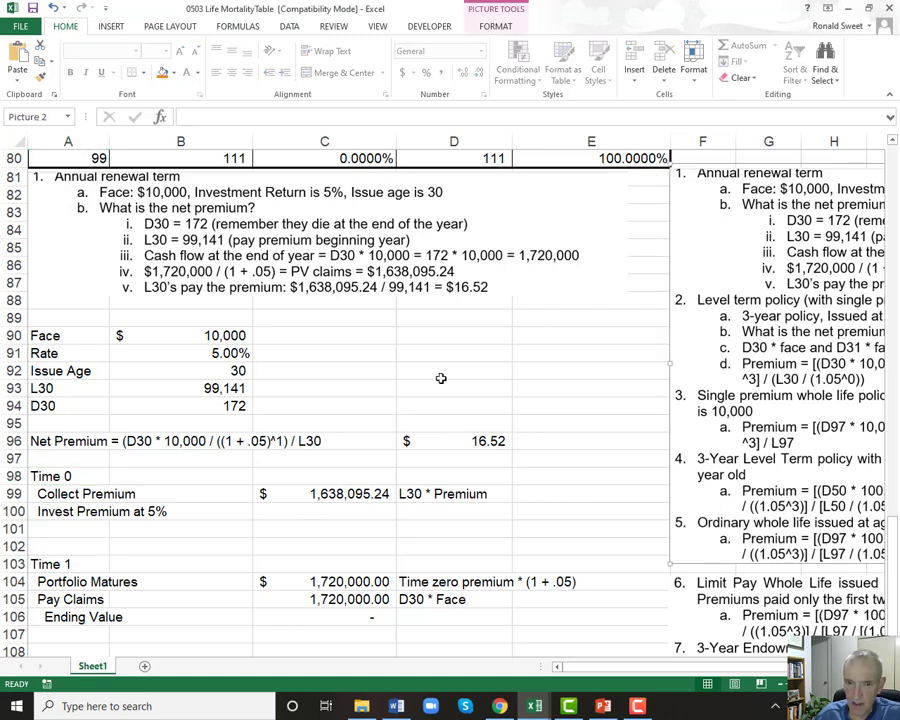
scroll(250, 300, down, 3)
click(62, 476)
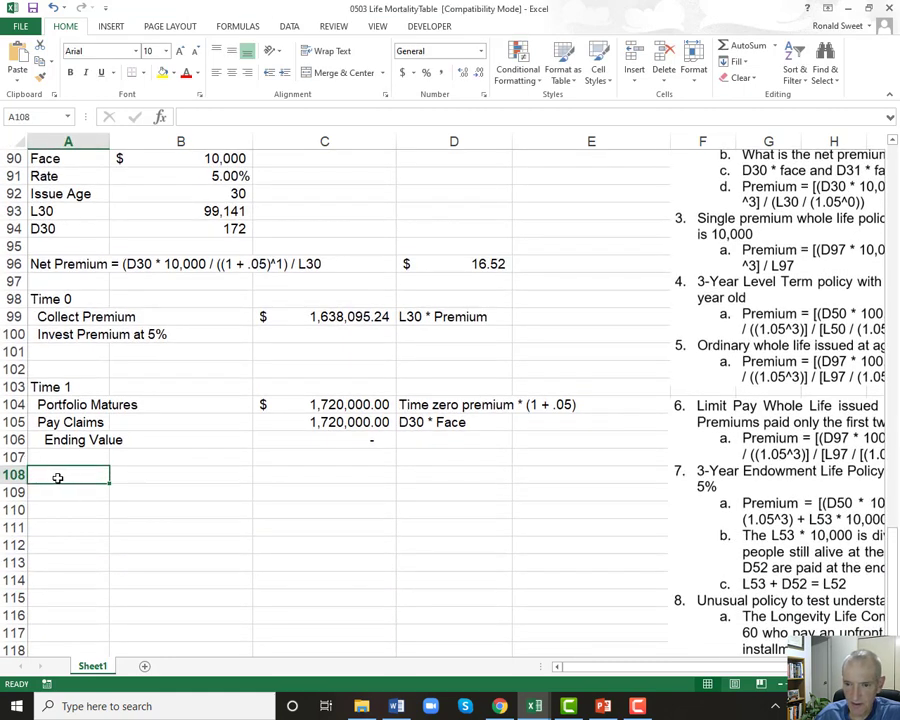
key(ctrl+v)
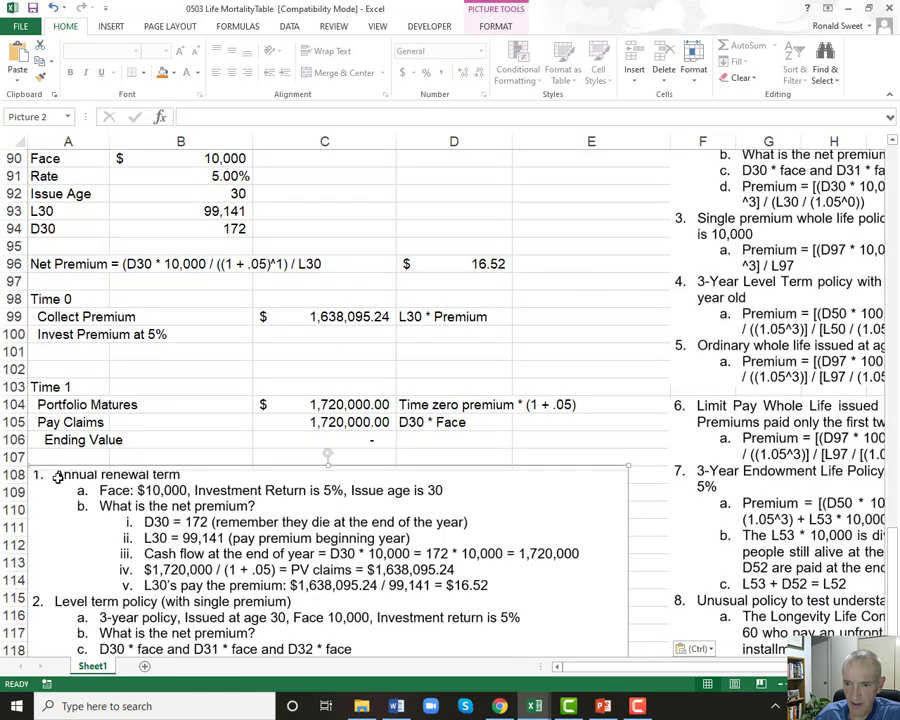
click(338, 315)
key(F2)
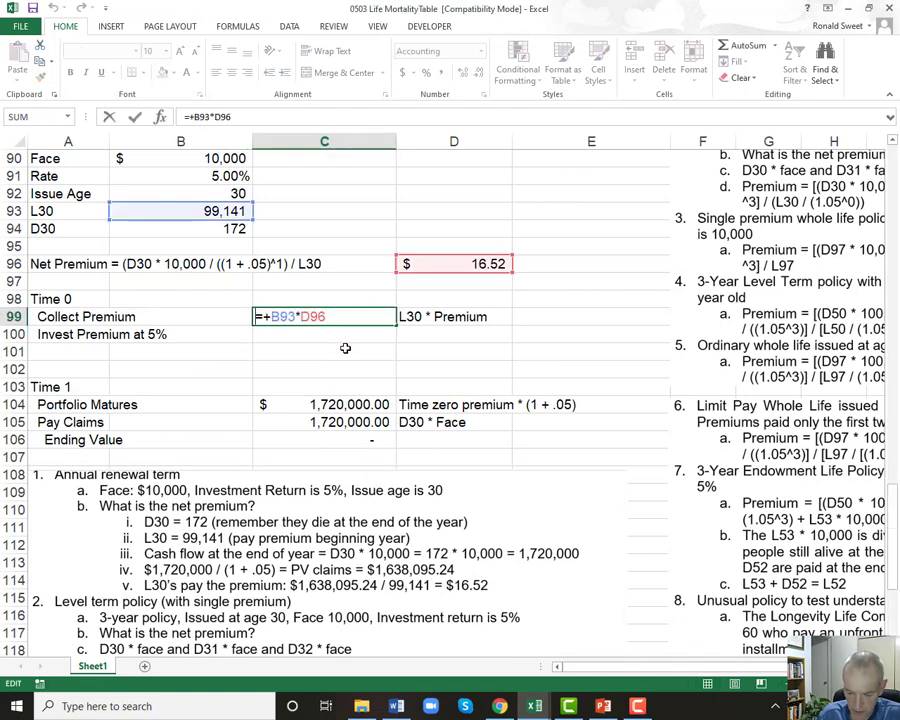
key(Escape)
Turn the net premium formula in D96 into text and copy it to E96 as =+(B94*B90/(1+B91))/B93.
key(Up)
key(Up)
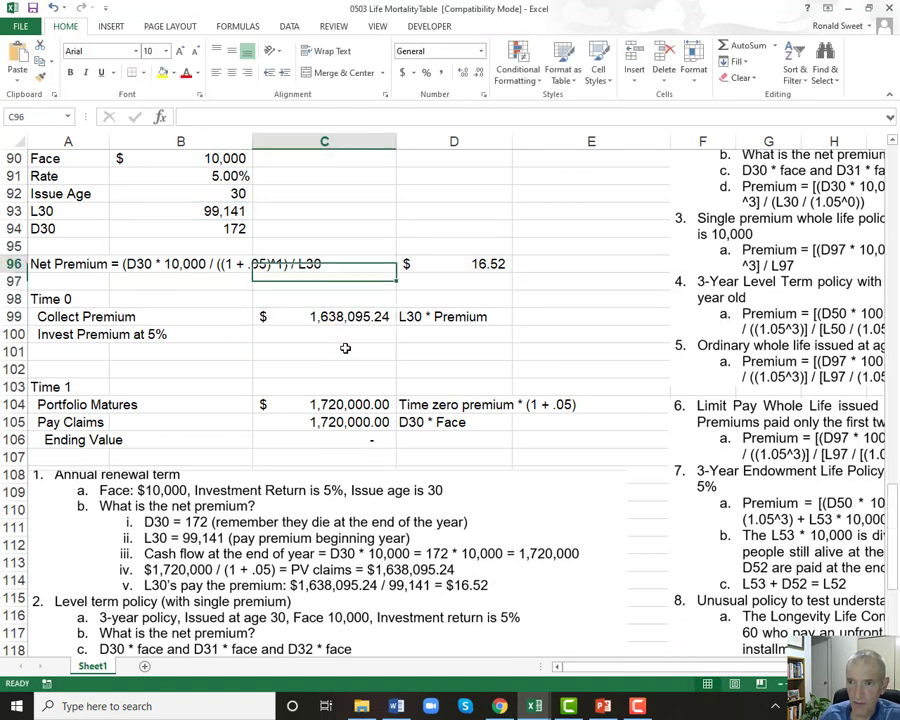
key(Up)
key(Right)
key(F2)
key(Home)
text(')
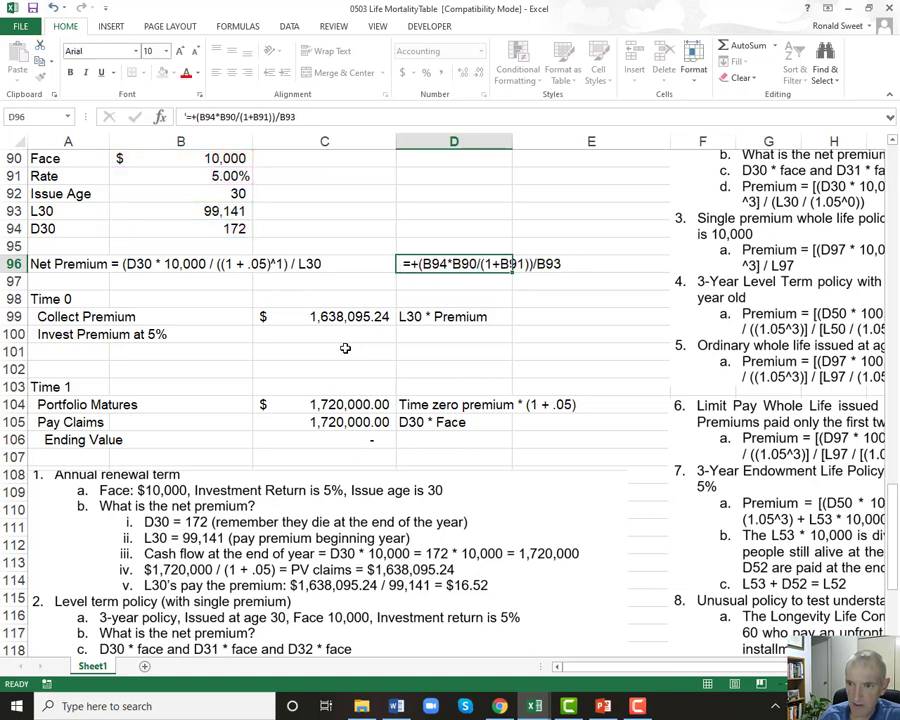
key(ctrl+Return)
key(ctrl+c)
key(Escape)
Restore D96 from text to a working net premium formula.
key(F2)
key(Home)
key(Delete)
key(Return)
key(Up)
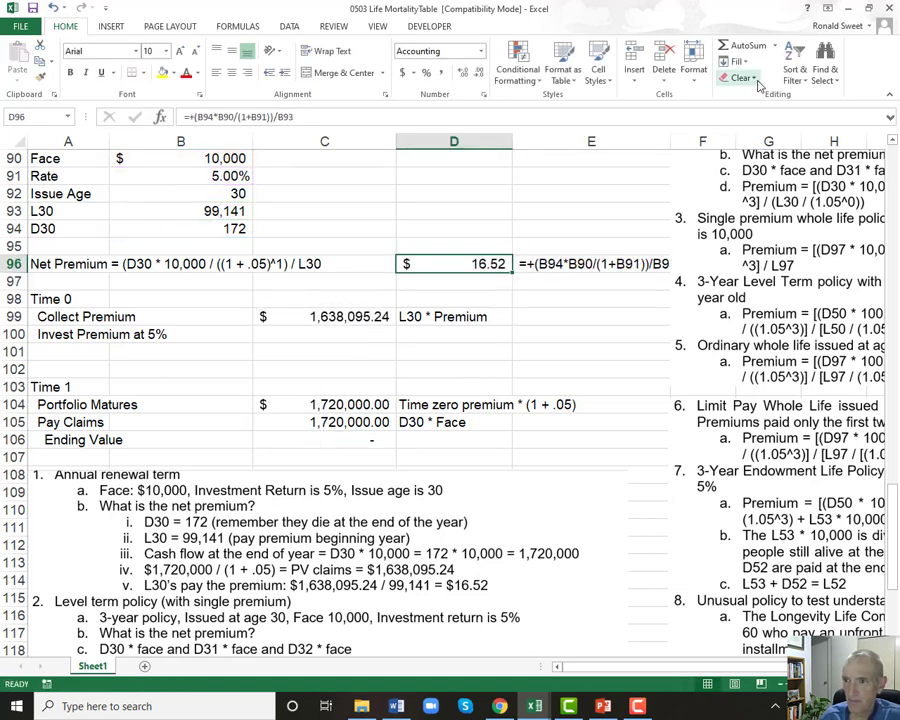
Widen column E to fit the formula text and move both original problem pictures clear of the column.
drag(669, 141, 712, 142)
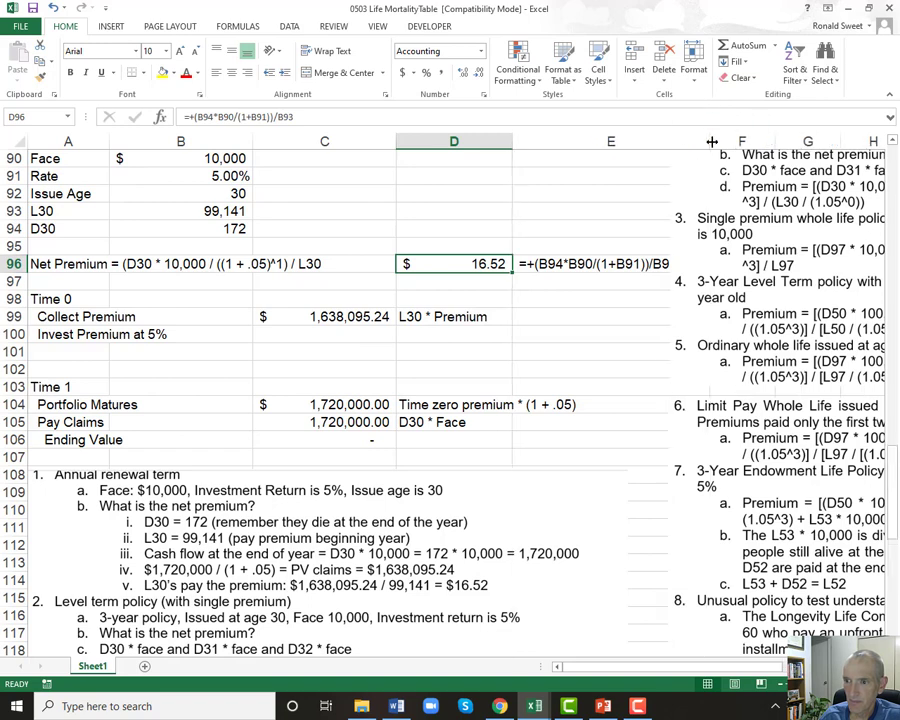
drag(734, 263, 779, 255)
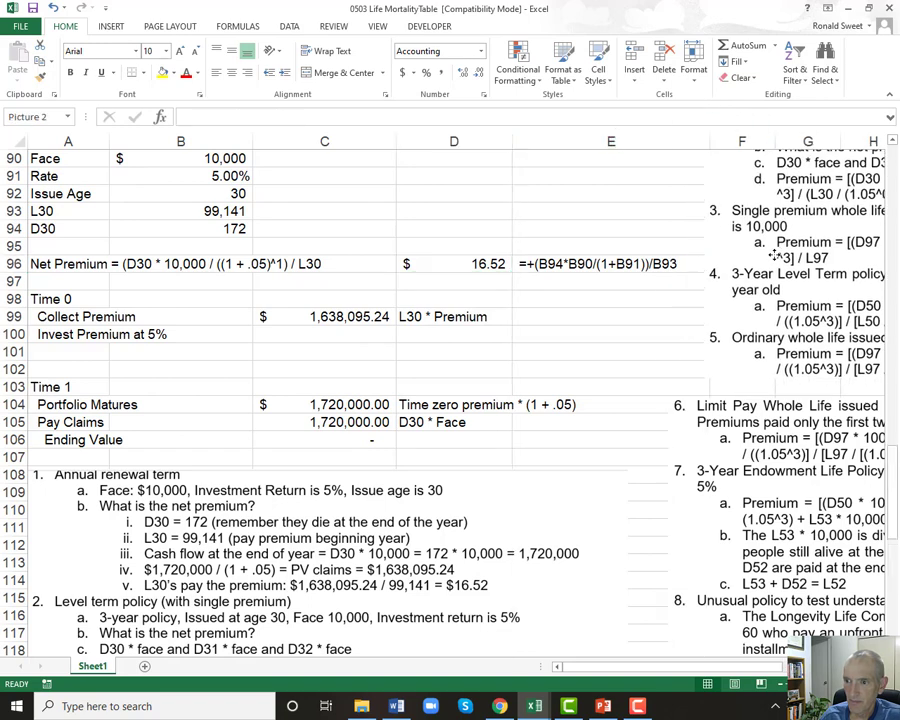
drag(676, 506, 721, 499)
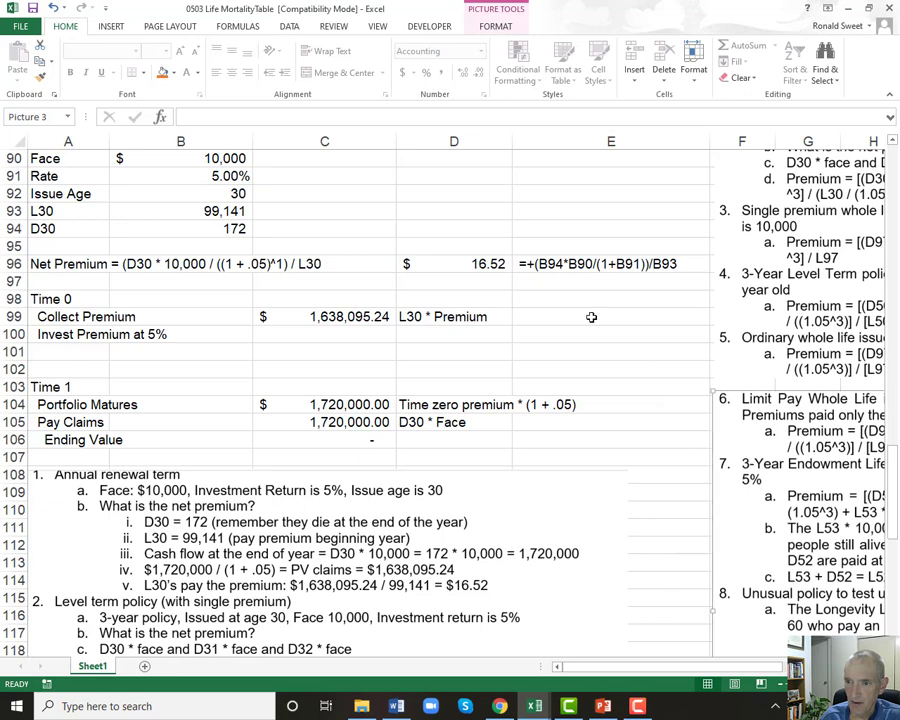
Turn the collected premium formula in C99 into text and copy it to E99 as =+B93*D96.
click(331, 316)
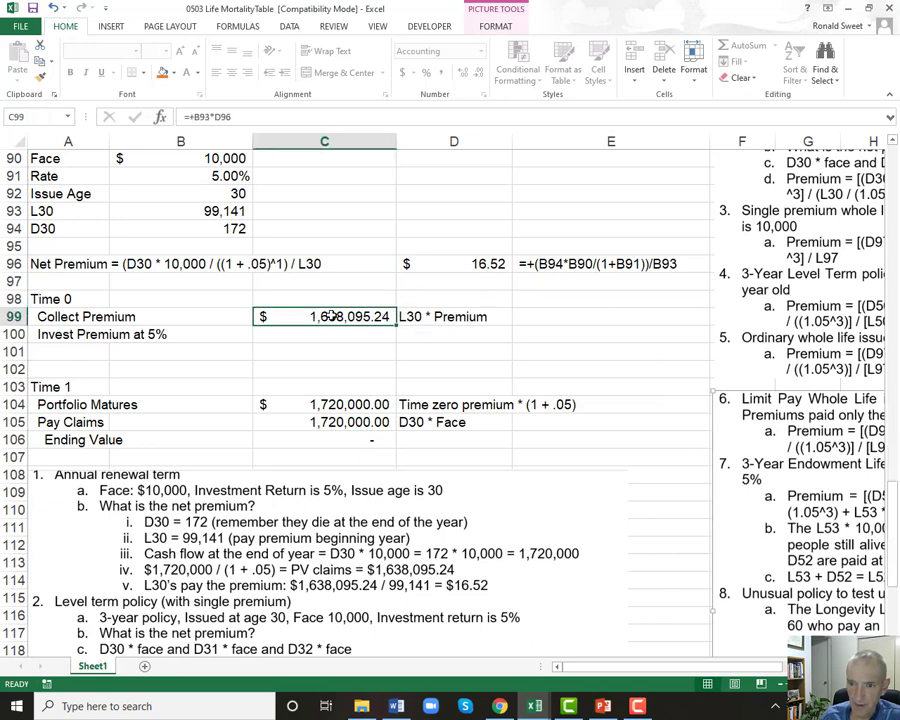
double_click(331, 316)
key(Home)
text(')
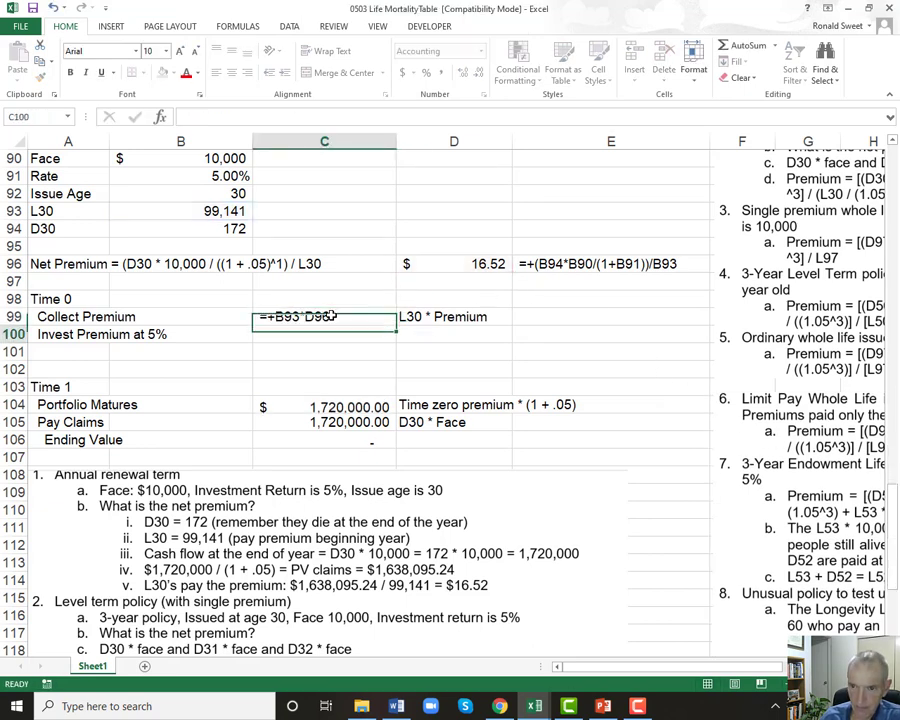
key(ctrl+Return)
key(ctrl+c)
key(Right)
key(Right)
key(Return)
Restore C99 from text to a working premium collection formula.
double_click(331, 316)
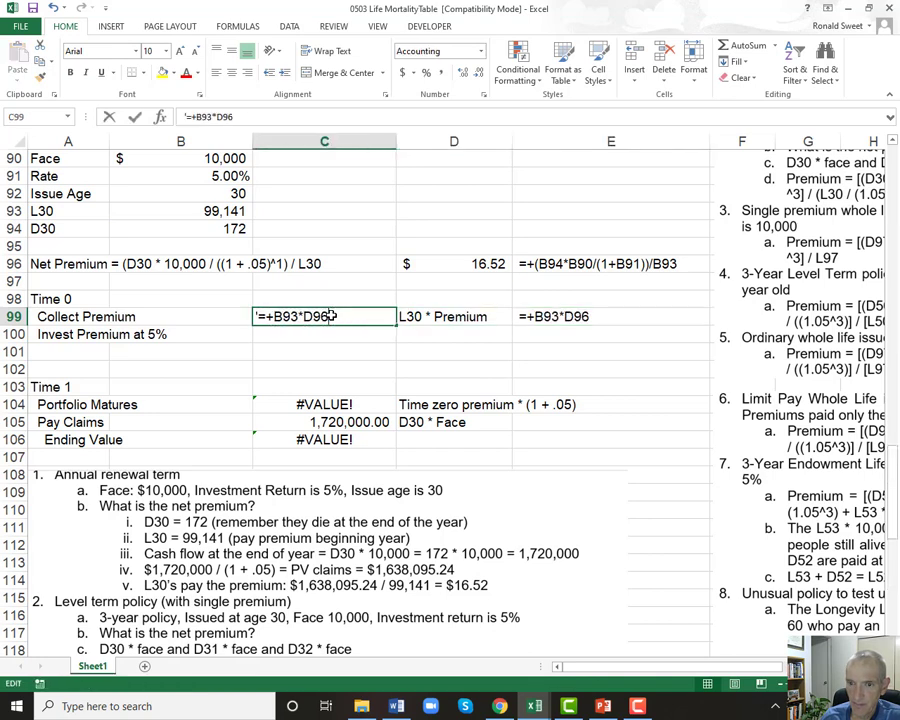
key(Home)
key(Delete)
key(Return)
Turn the portfolio value formula in C104 into text and copy it to E104 as =+C99*(1+B91).
key(Return)
key(Down)
key(Down)
key(Down)
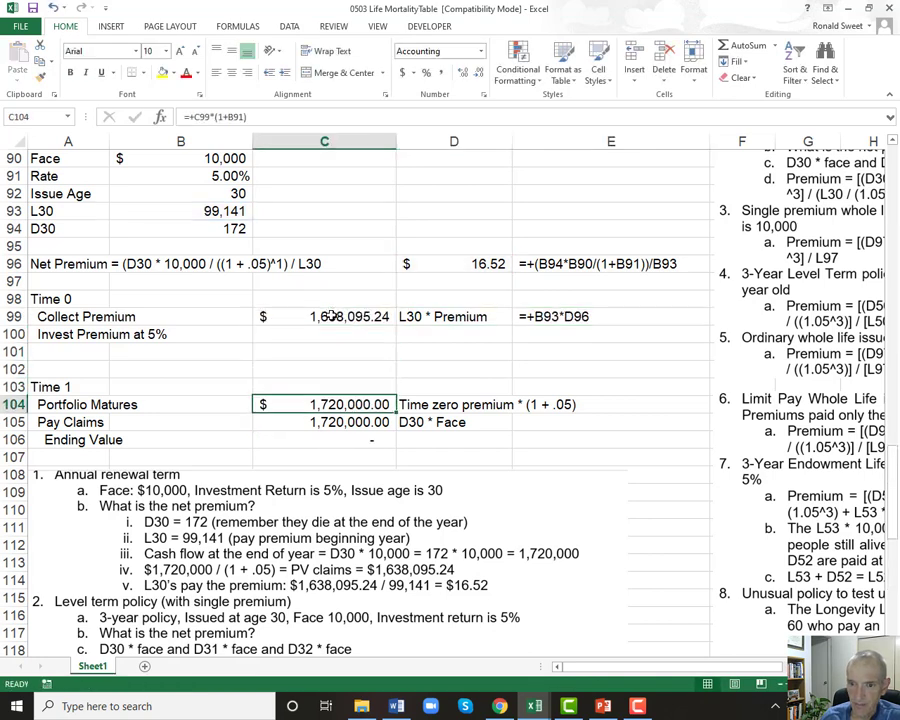
key(F2)
key(Home)
text(')
key(ctrl+Return)
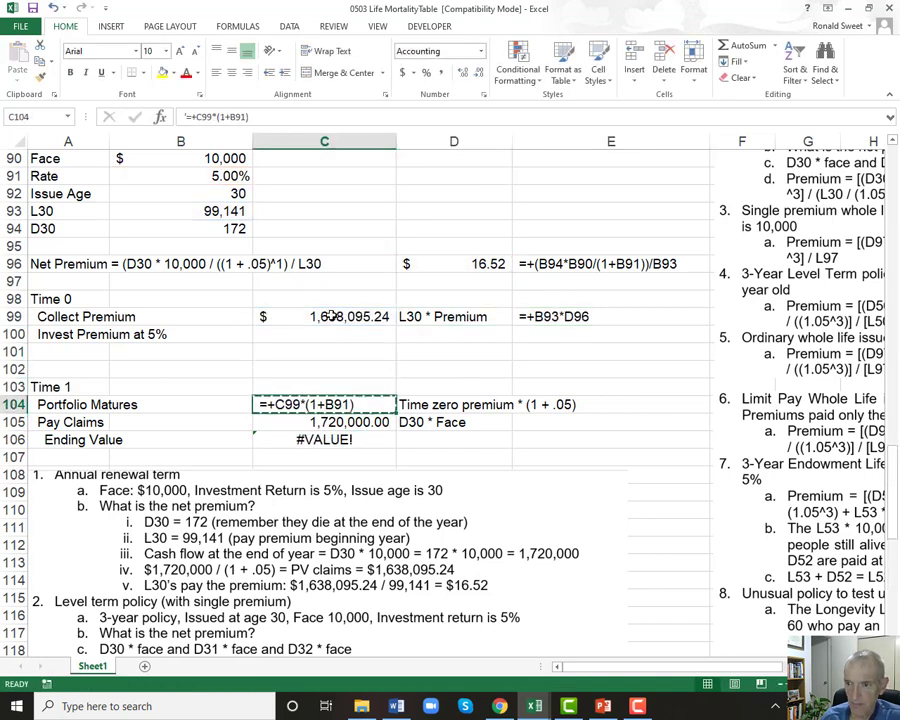
key(ctrl+c)
key(Right)
key(Right)
key(Return)
Restore C104 from text to a working portfolio value formula.
key(Left)
key(Left)
key(F2)
key(Home)
key(Delete)
key(Return)
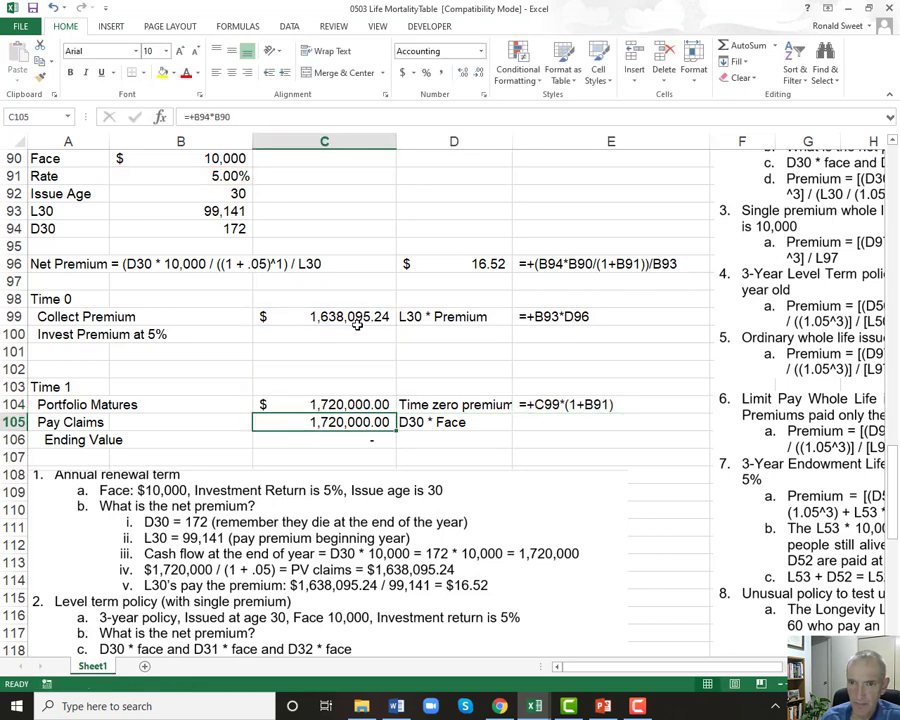
Narrow column B to fit its policy inputs more closely and widen column C slightly.
drag(252, 141, 189, 141)
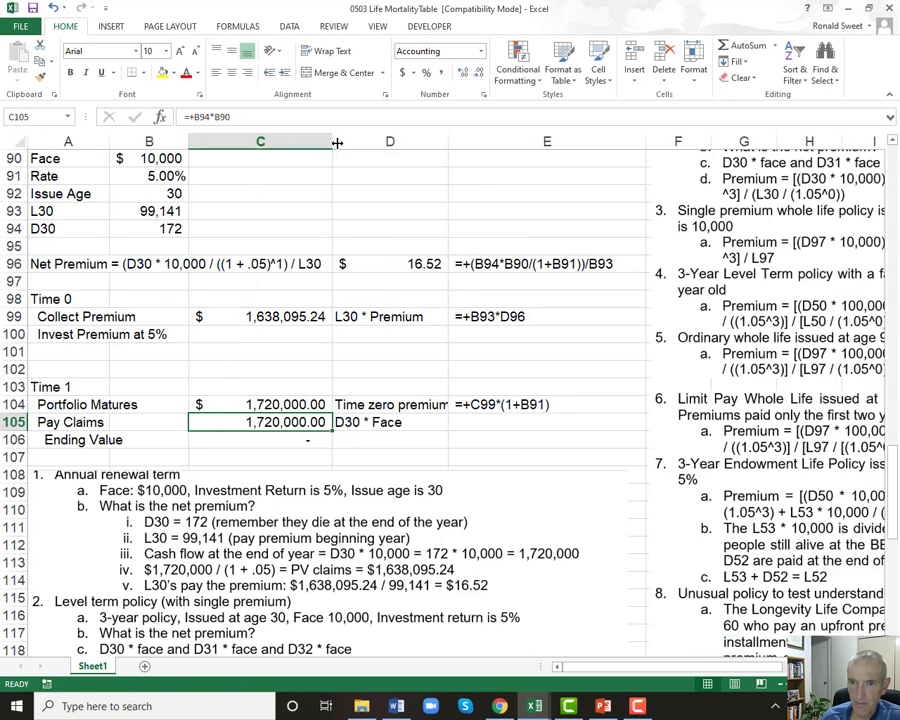
click(340, 142)
click(328, 142)
drag(332, 141, 361, 141)
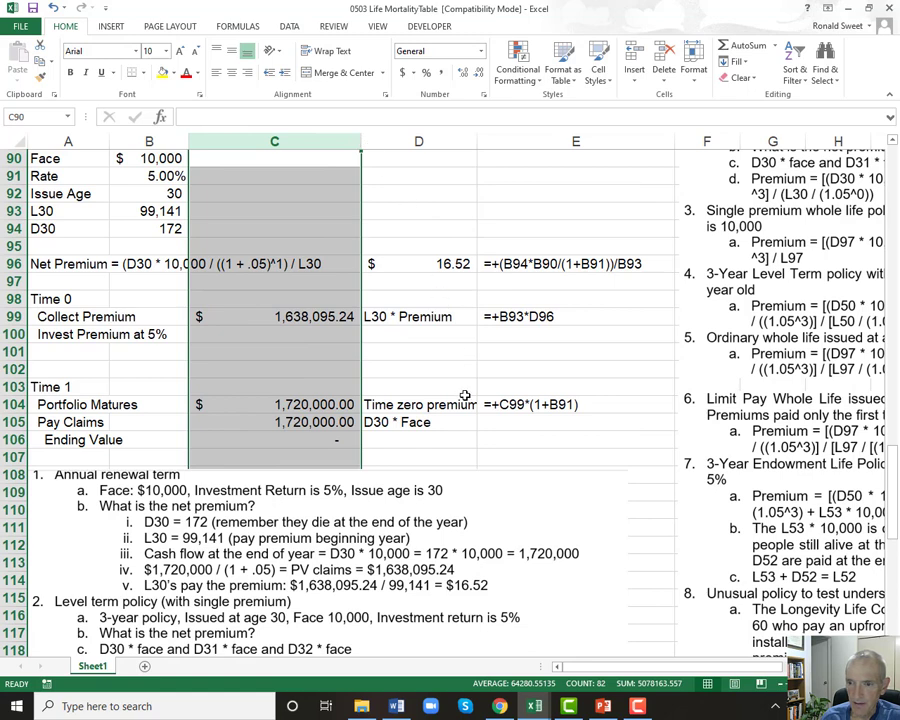
Turn the claims formula in C105 into text and copy it to E105 as =+B94*B90.
click(400, 425)
key(Left)
key(F2)
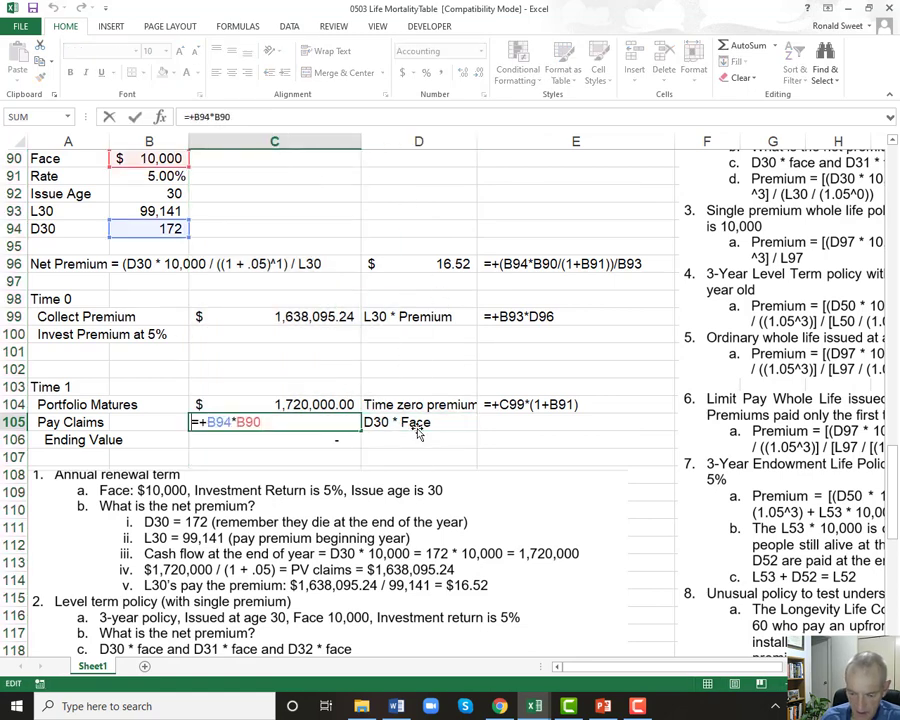
key(Escape)
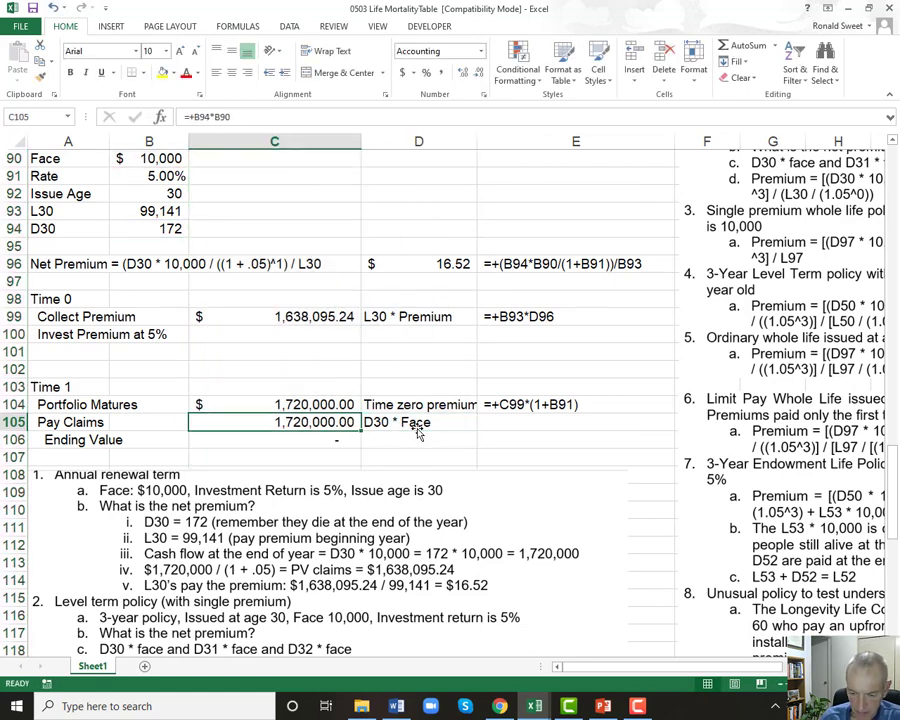
key(F2)
key(Home)
text(')
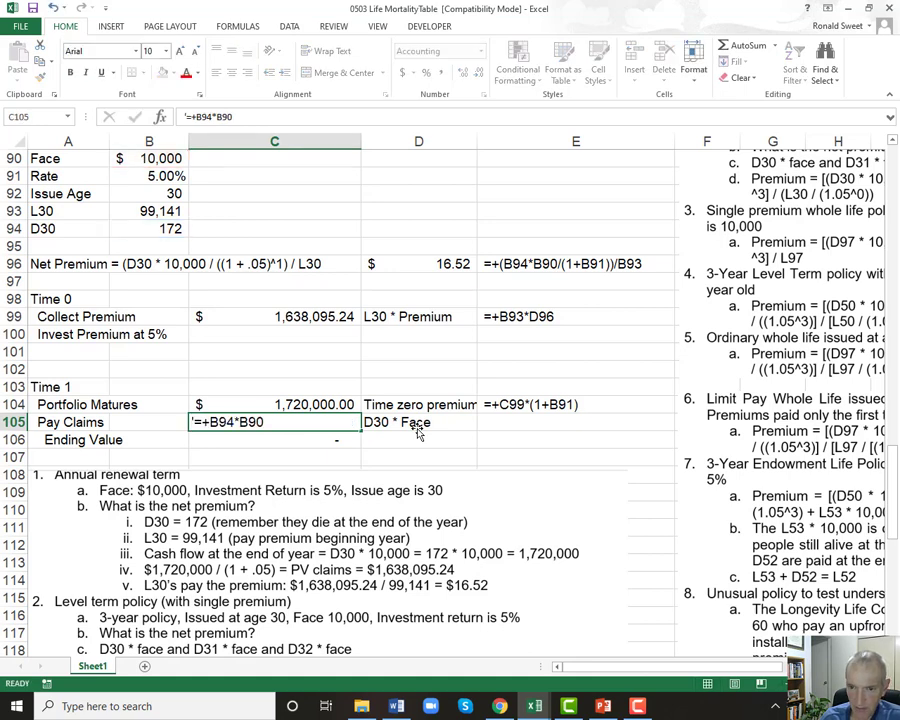
key(Tab)
key(Tab)
key(Down)
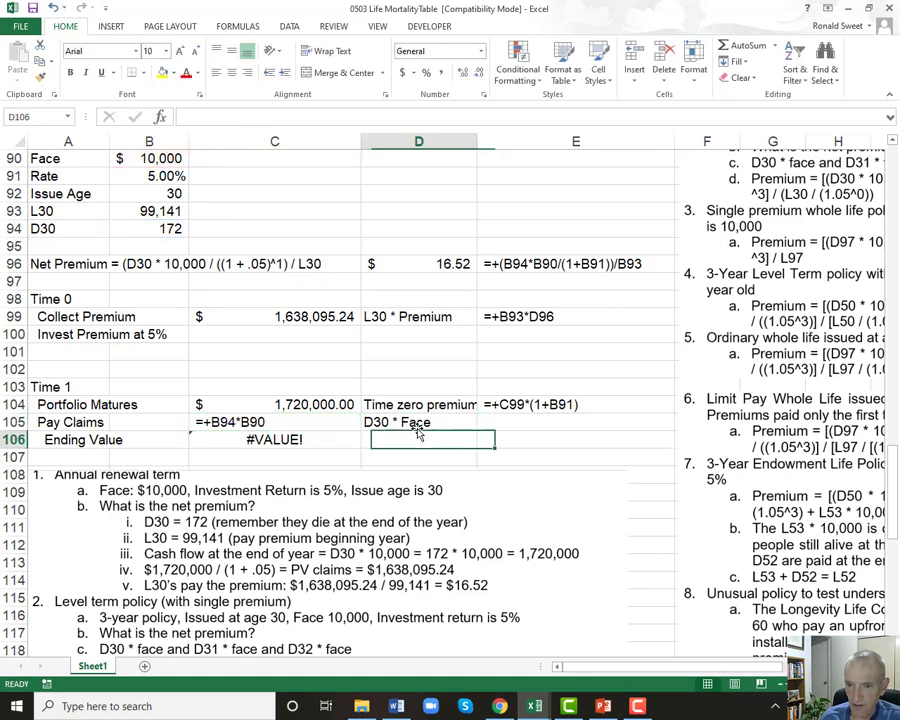
key(Left)
key(Left)
key(Up)
key(ctrl+c)
key(Right)
key(Right)
key(ctrl+v)
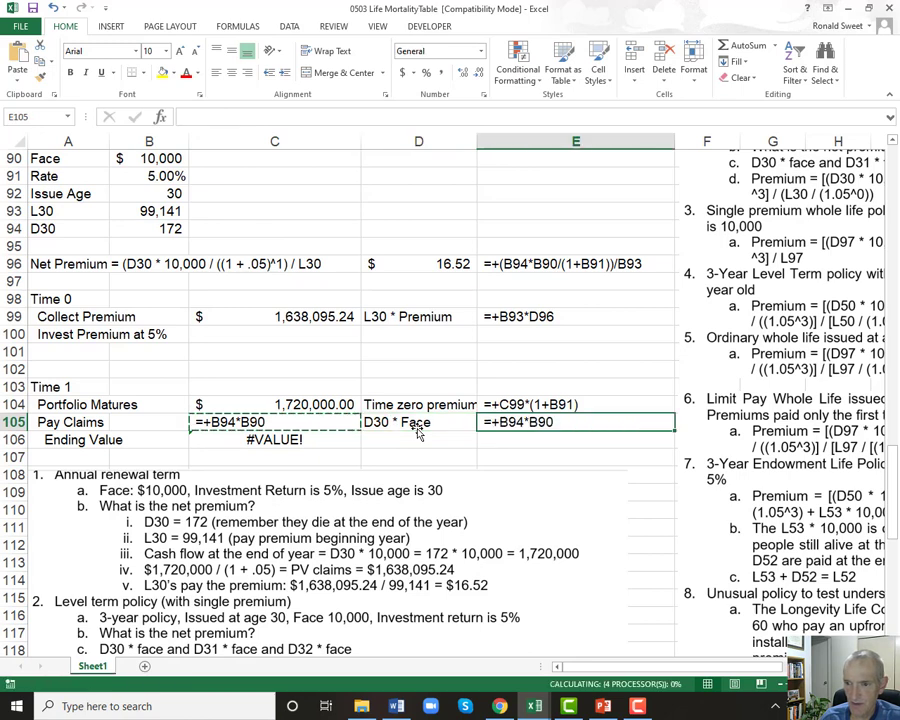
Restore C105 from text to a working claims formula.
key(Left)
key(Left)
key(F2)
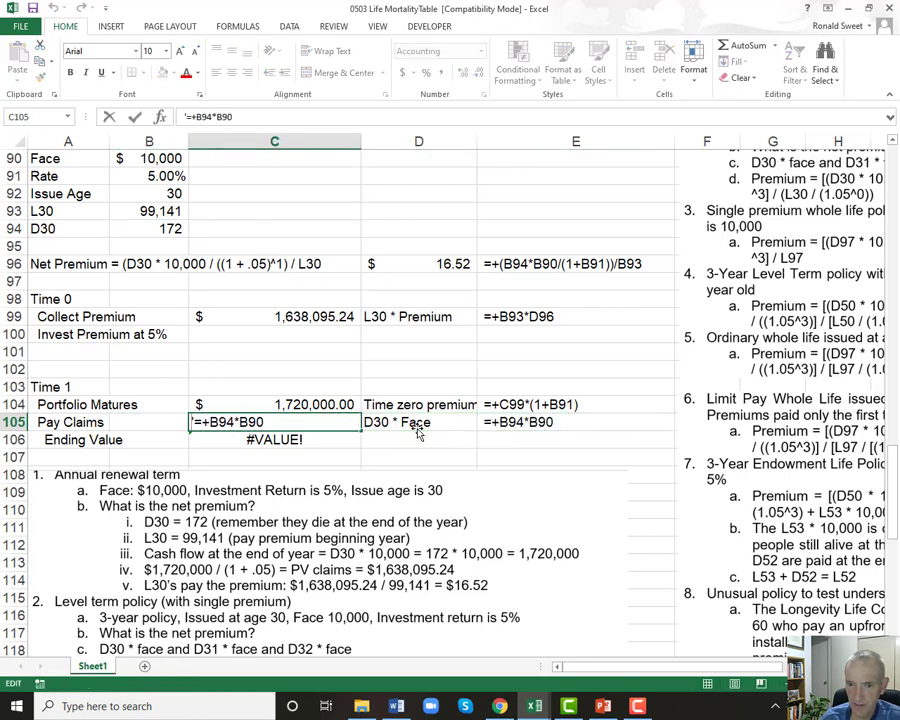
key(Home)
key(Delete)
key(Return)
Review the annual renewable term inputs, net premium and Time 0 and Time 1 cash flows in rows 90 to 106.
key(Up)
key(Up)
key(Up)
key(Up)
key(Up)
key(Up)
key(Up)
key(Up)
key(Up)
key(Up)
key(Up)
key(Up)
key(Up)
key(Up)
key(Up)
key(Up)
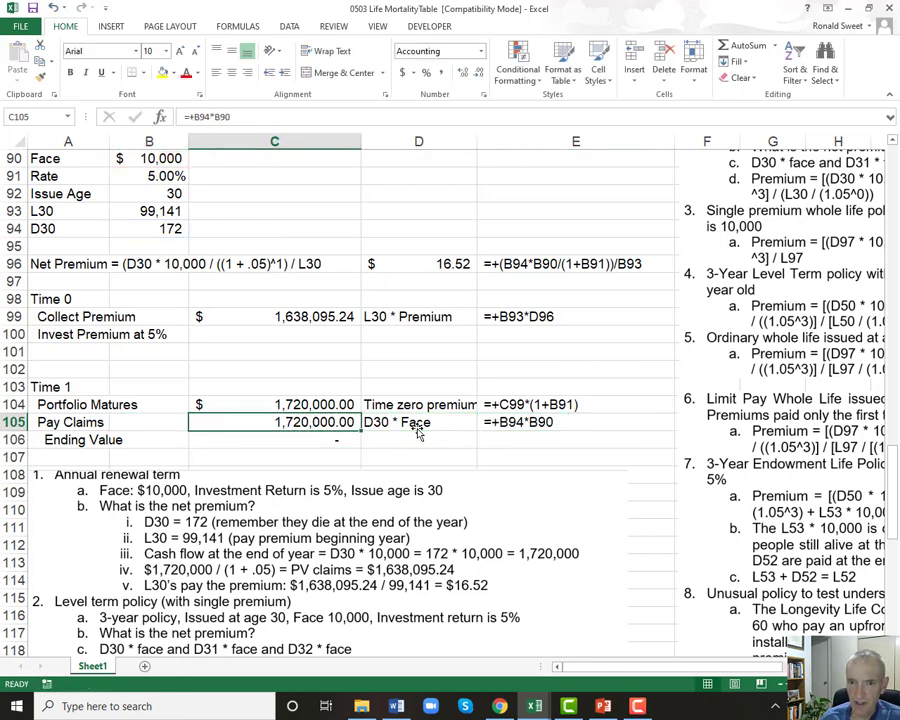
key(Left)
key(Left)
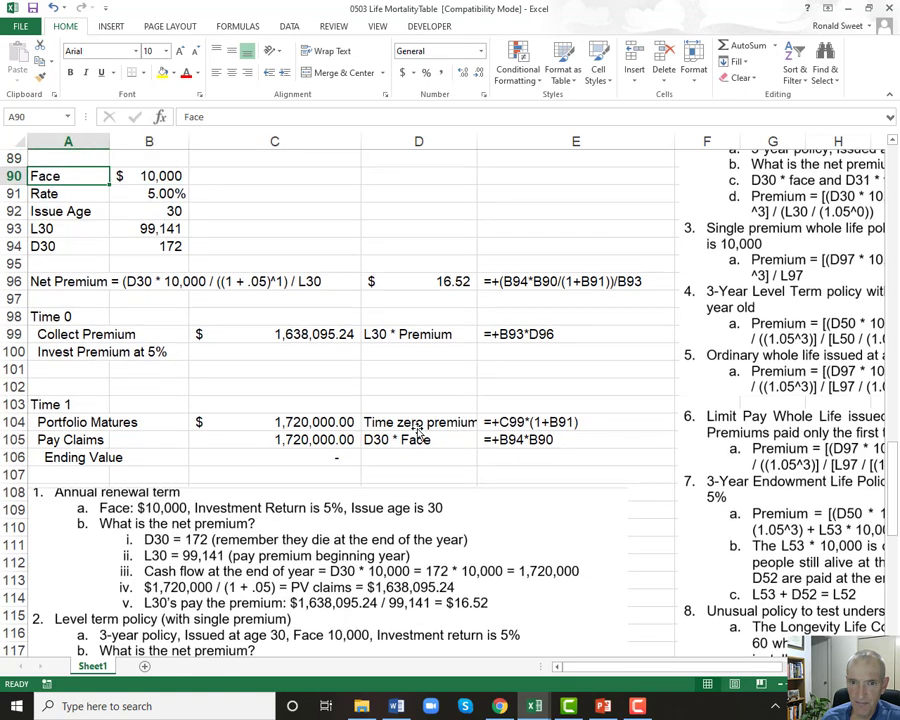
key(Right)
key(Left)
key(Down)
key(Down)
key(Down)
key(Down)
key(Down)
key(Down)
key(Down)
key(Down)
key(Down)
key(Down)
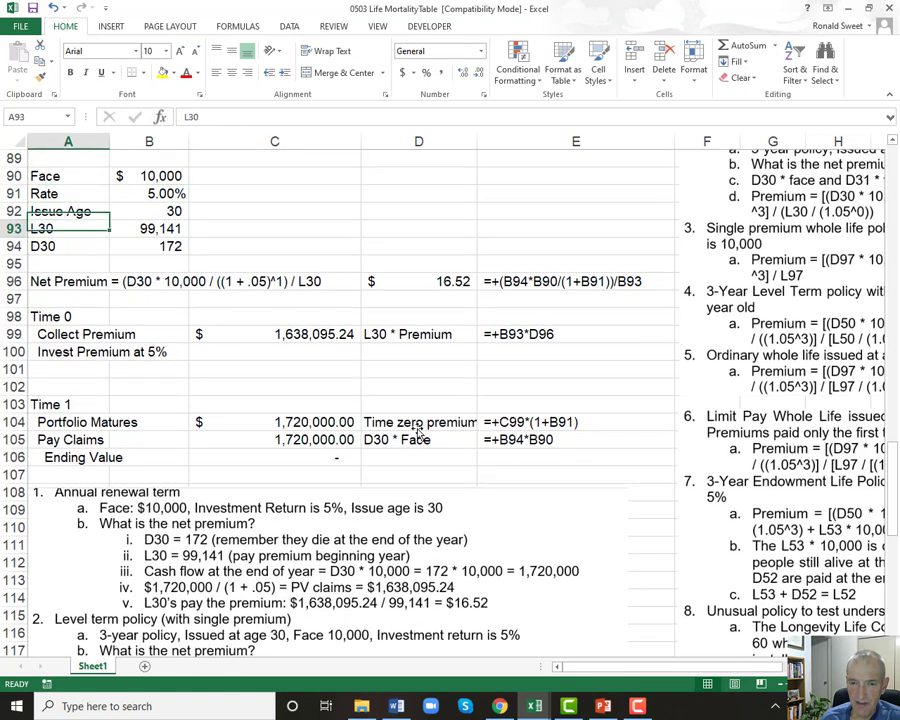
key(Down)
key(Down)
key(Down)
key(Down)
key(Down)
key(Down)
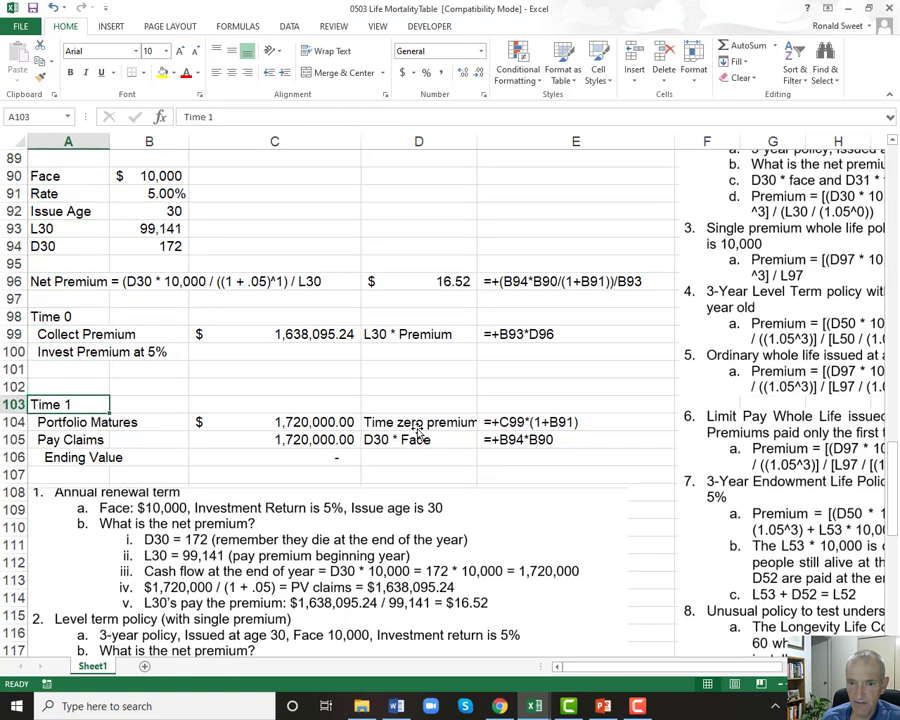
key(Up)
key(Up)
key(Up)
key(Up)
key(Up)
key(Up)
key(Up)
key(Up)
key(Up)
key(Up)
key(Up)
key(Up)
key(Up)
key(Up)
key(Up)
key(Up)
key(Up)
key(Up)
key(Up)
key(Up)
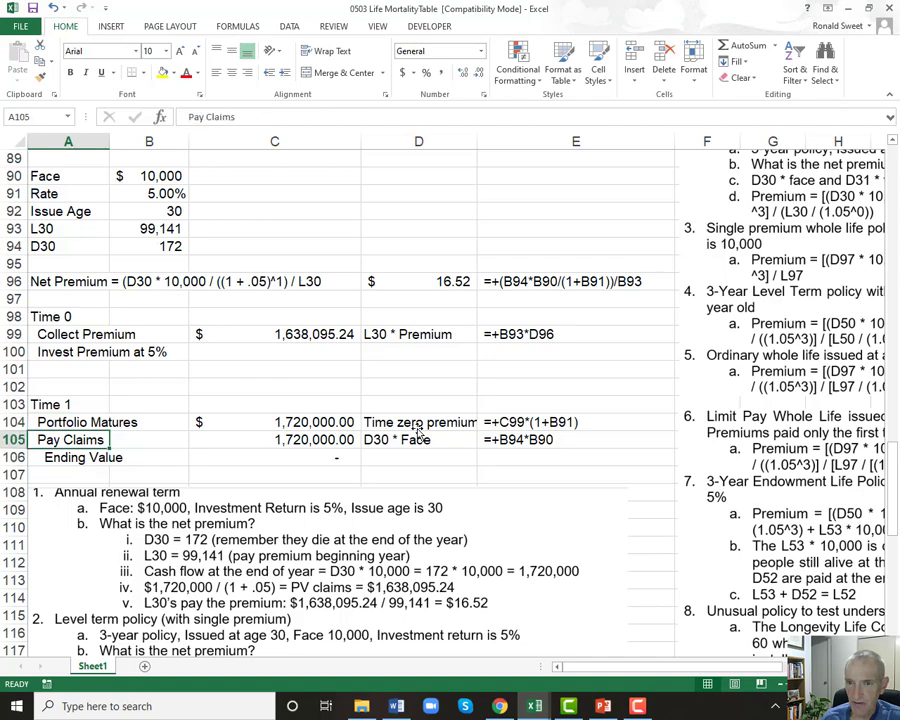
key(Down)
key(Down)
key(Down)
key(Down)
key(Down)
key(Down)
key(Down)
key(Down)
key(Down)
key(Down)
key(Down)
key(Down)
key(Down)
key(Down)
key(Down)
key(Down)
key(Down)
key(Down)
key(Down)
key(Down)
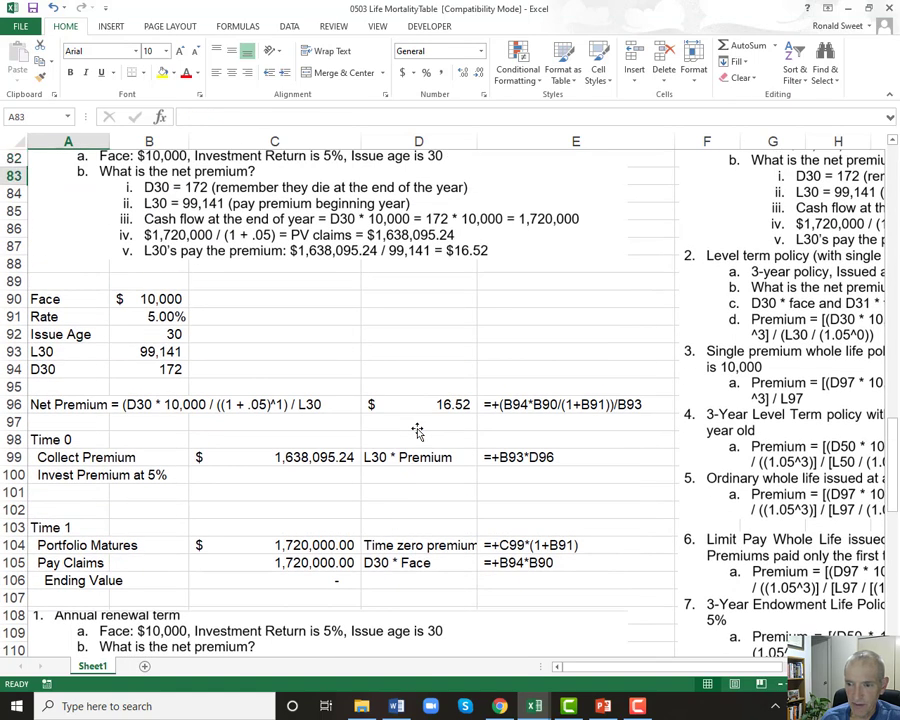
Crop the policy problems picture below row 107 so that it shows only problem 2, the level term policy with single premium.
scroll(418, 432, down, 1)
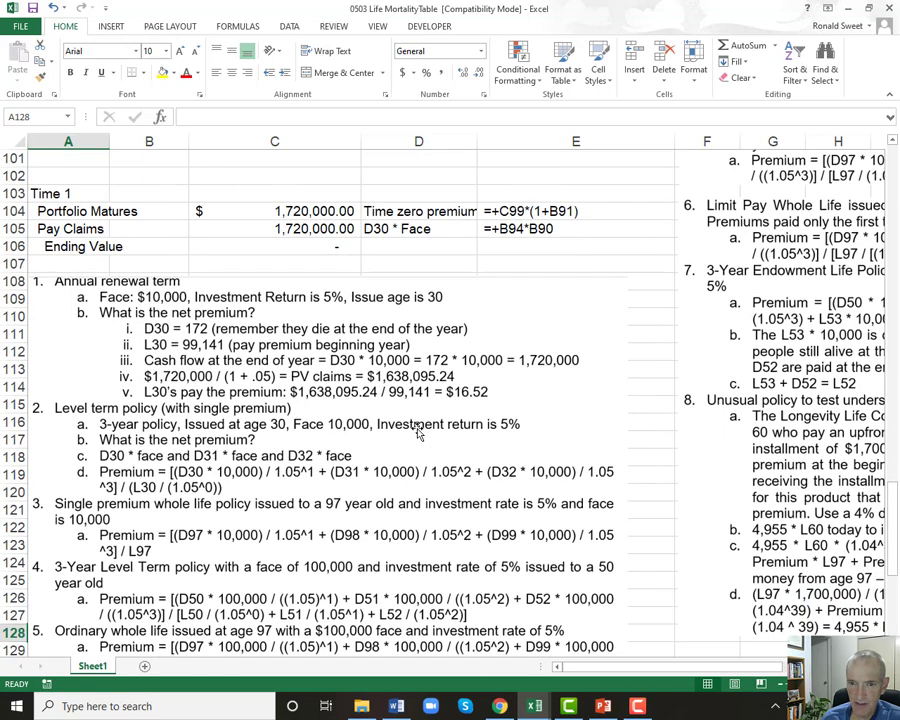
click(237, 358)
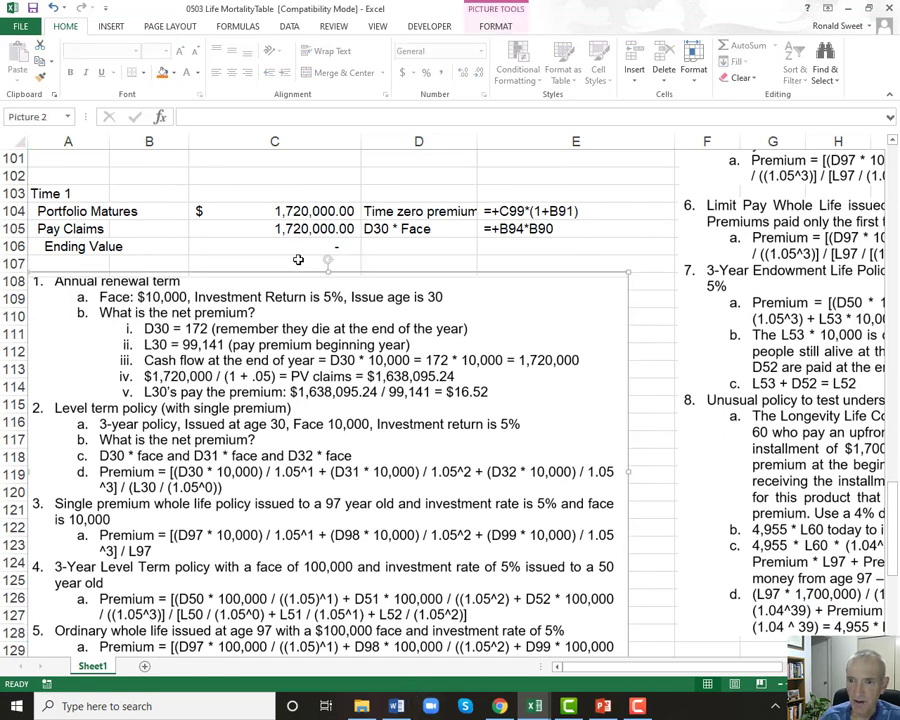
right_click(328, 261)
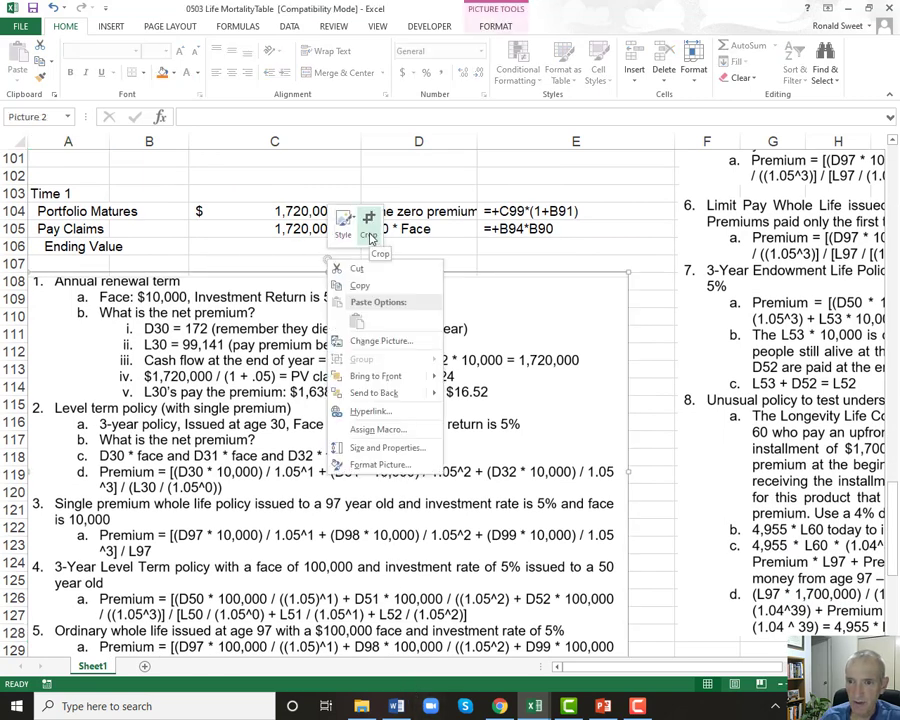
click(370, 237)
drag(328, 272, 307, 402)
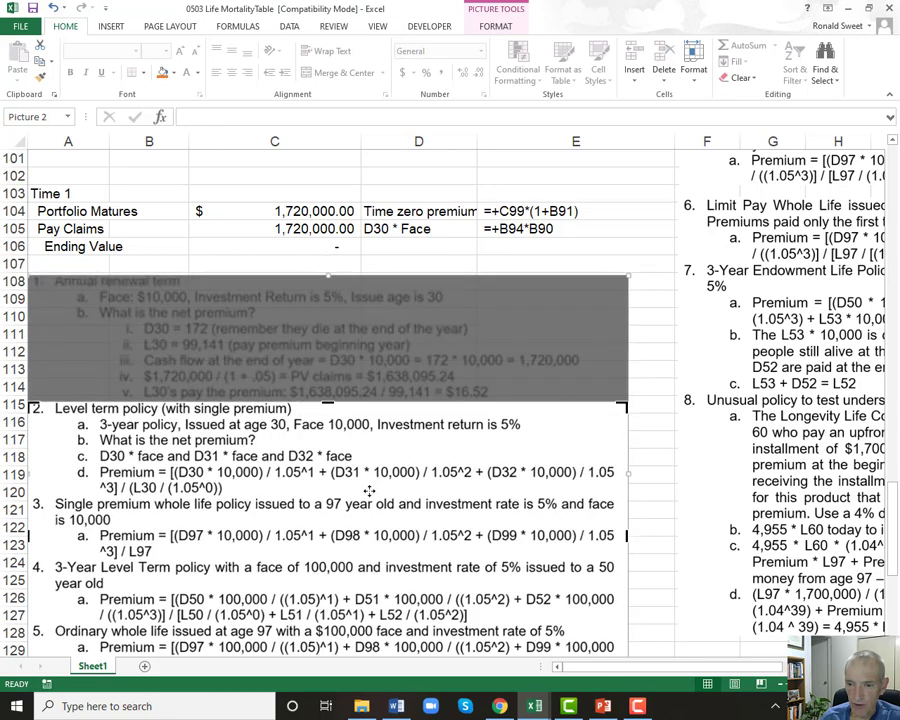
scroll(368, 484, down, 7)
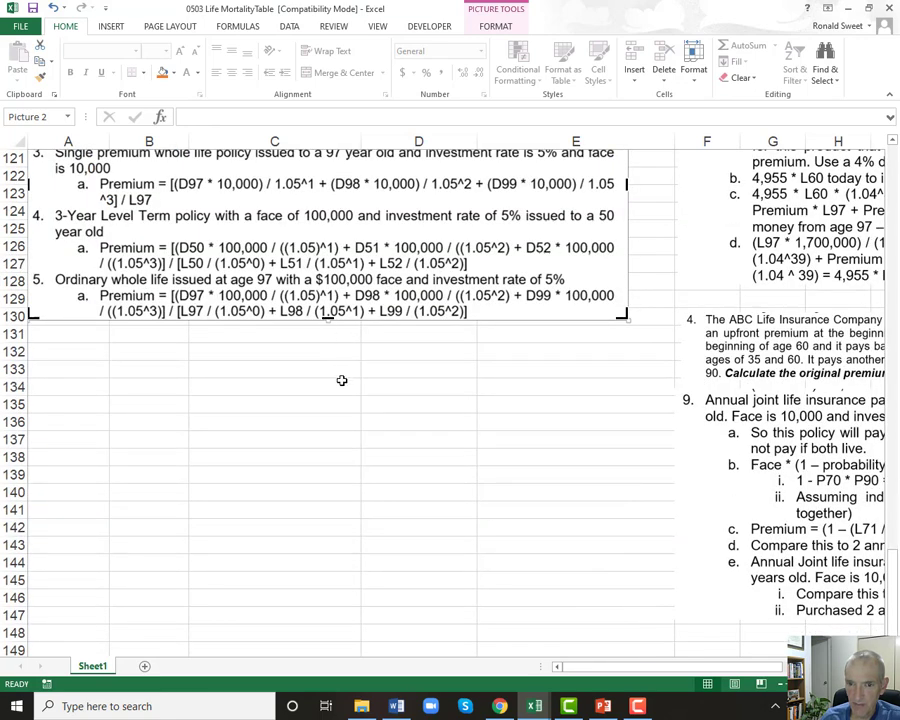
scroll(341, 380, up, 3)
drag(328, 493, 328, 320)
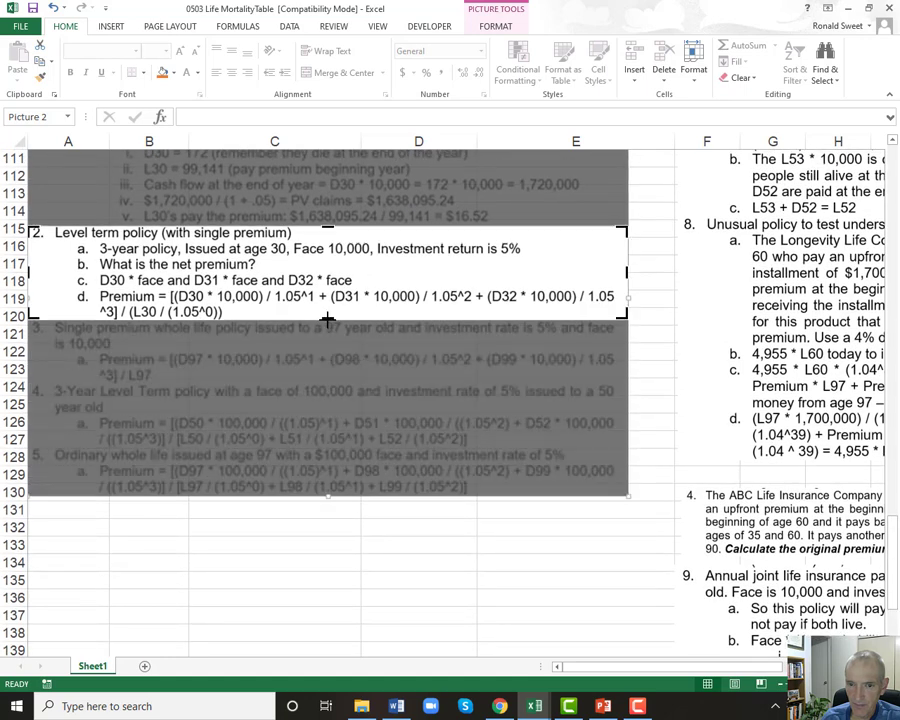
click(287, 563)
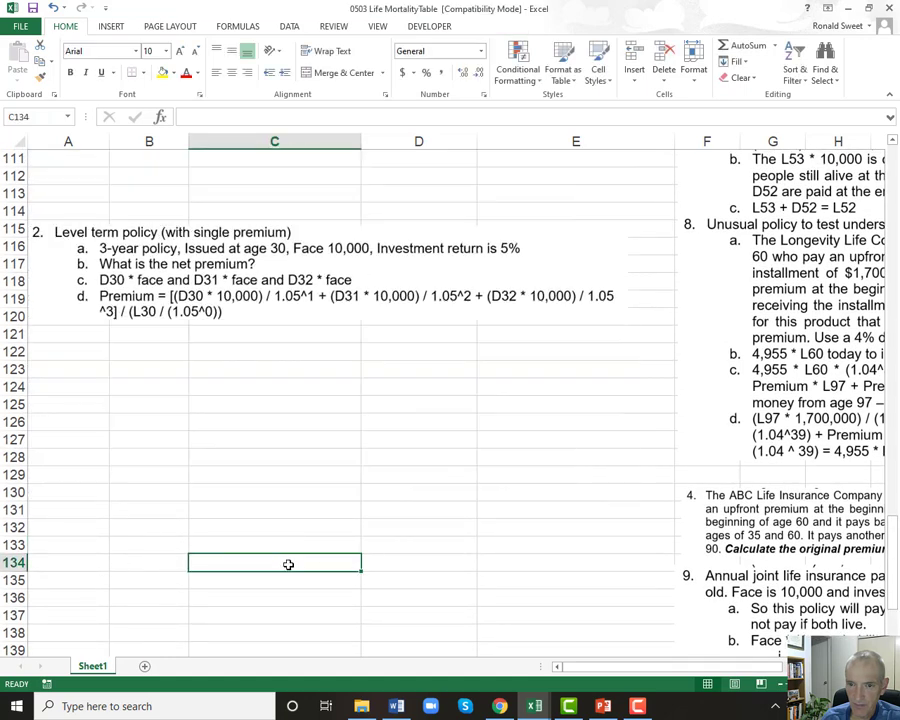
Label A122 Face and enter 10000 in B122, formatted as accounting currency without decimals.
click(53, 350)
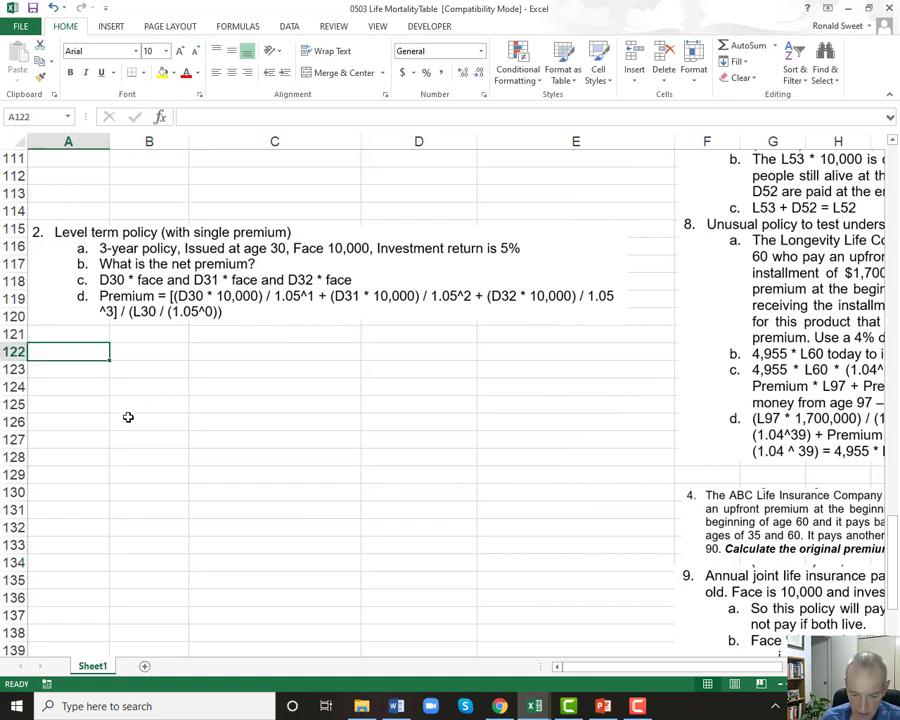
text(Face)
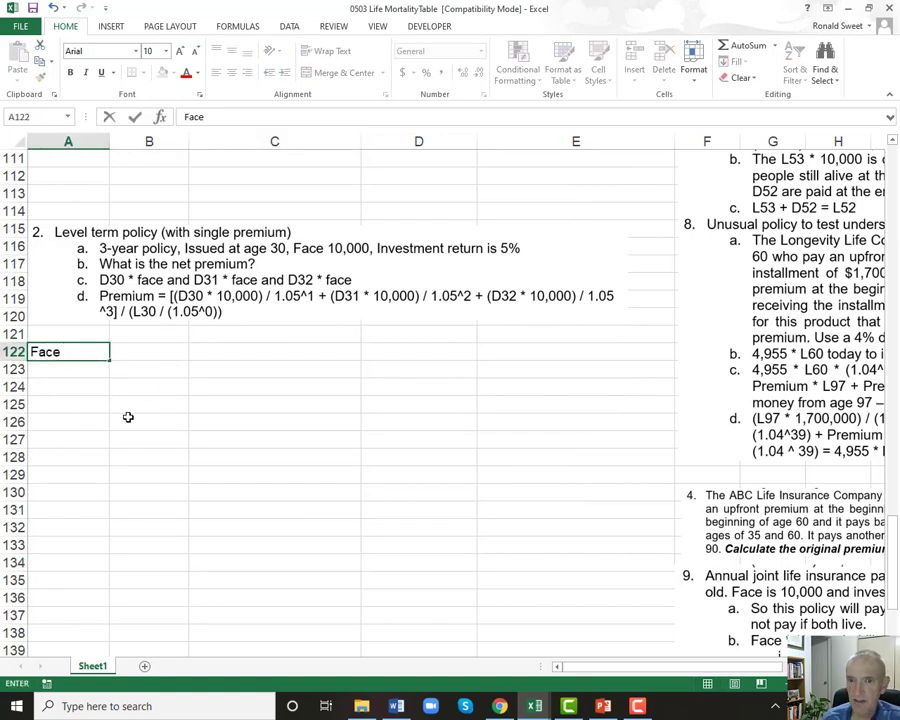
key(Tab)
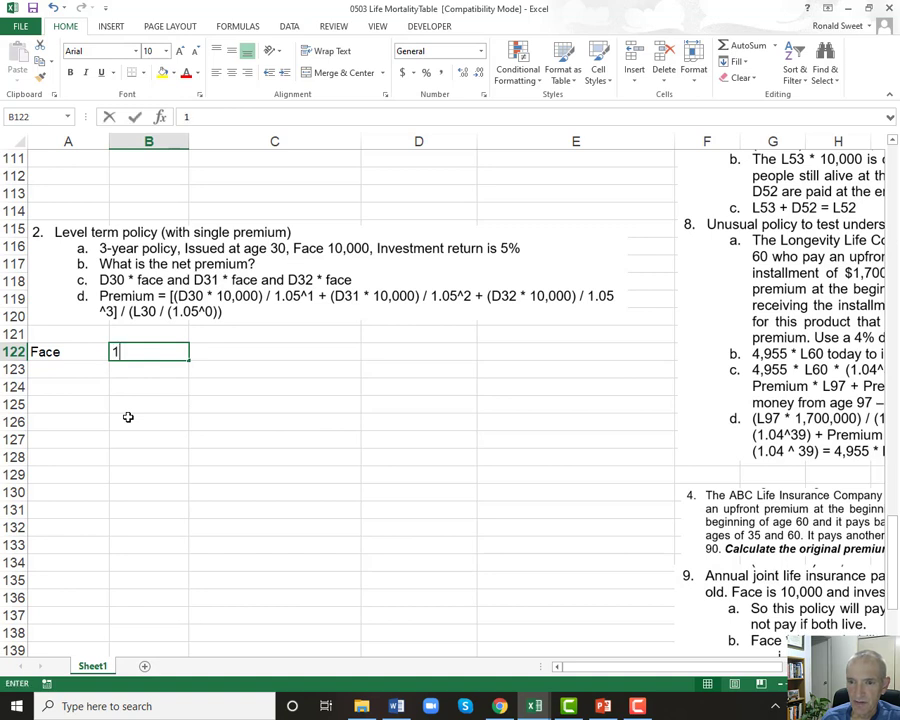
text(10000)
key(ctrl+Return)
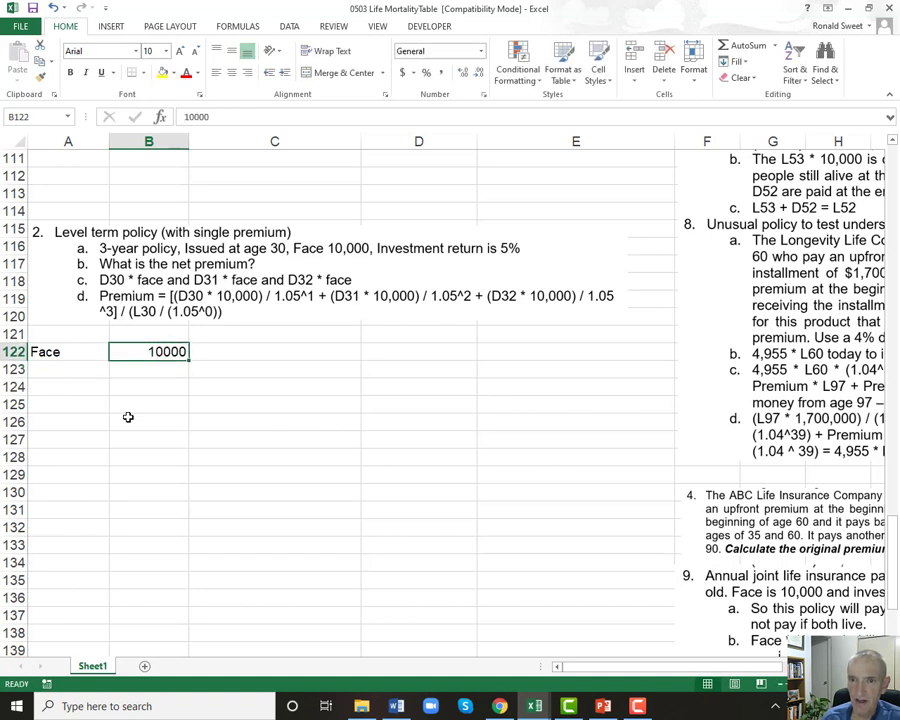
click(404, 78)
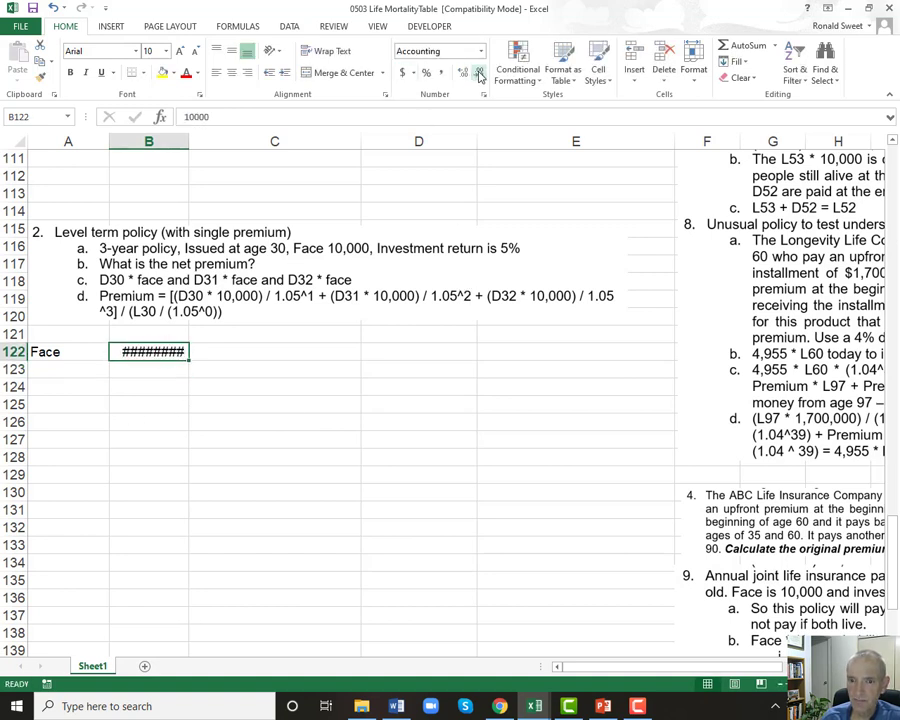
click(478, 73)
click(478, 73)
Label A123 Rate and enter 5% in B123, shown with two decimal places.
click(58, 372)
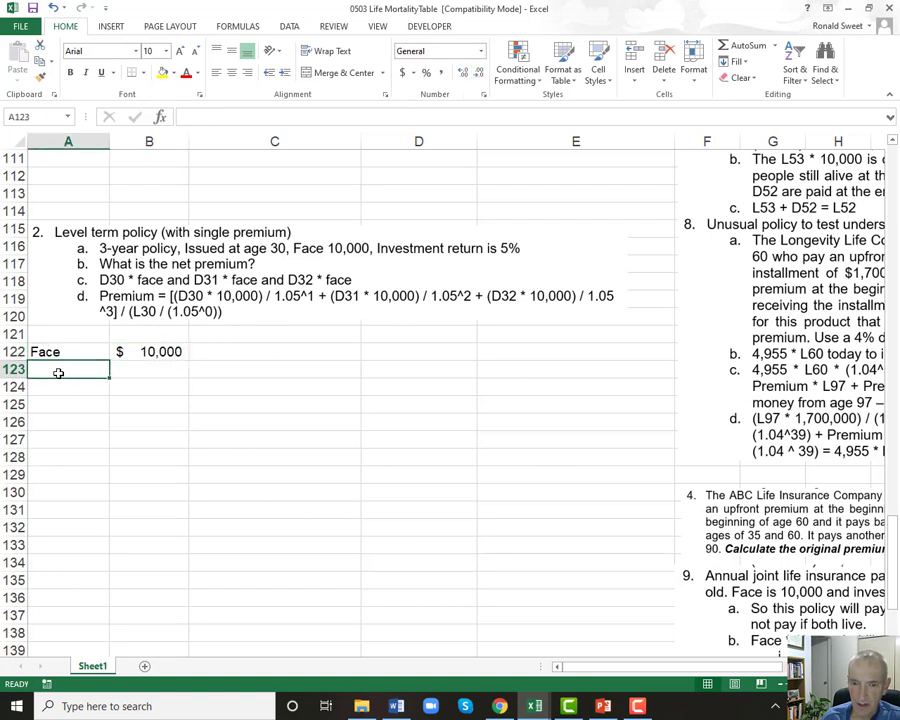
text(Rate)
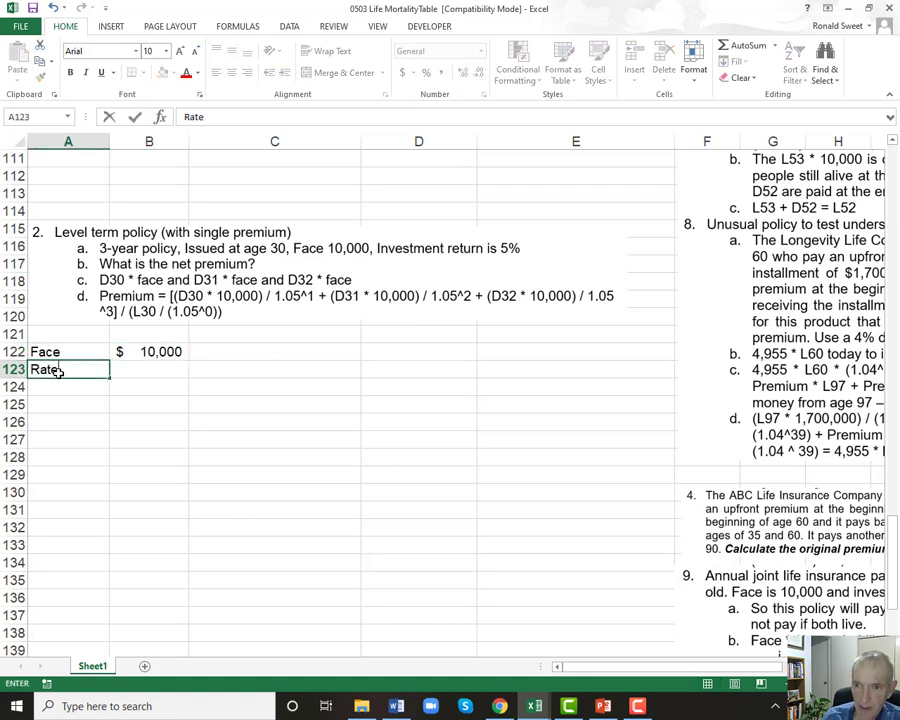
key(Tab)
text(.05)
key(Escape)
text(5%)
key(ctrl+Return)
key(Up)
key(Down)
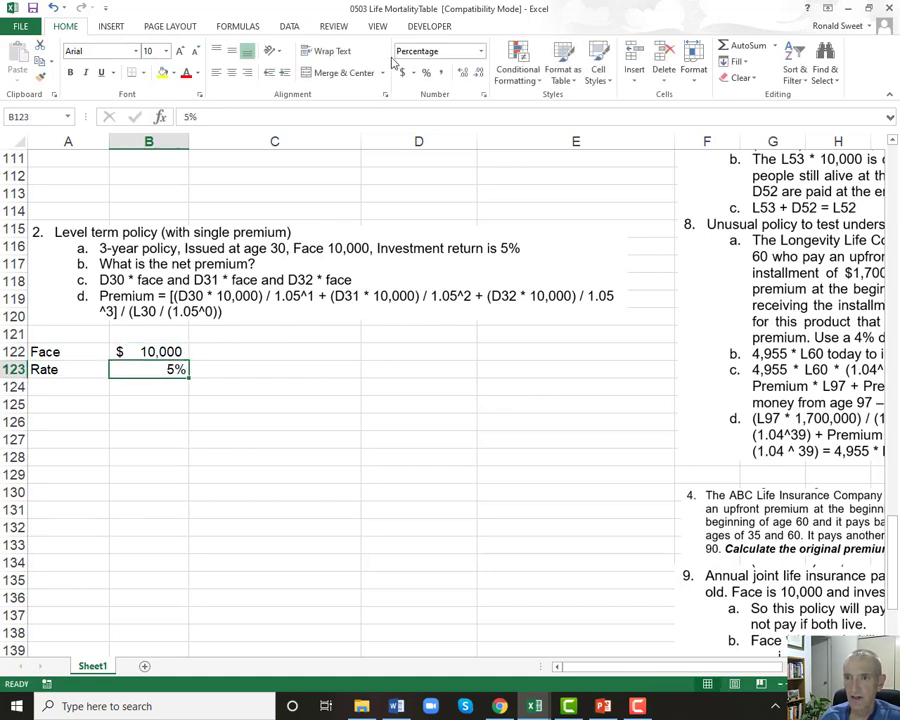
click(462, 73)
click(461, 74)
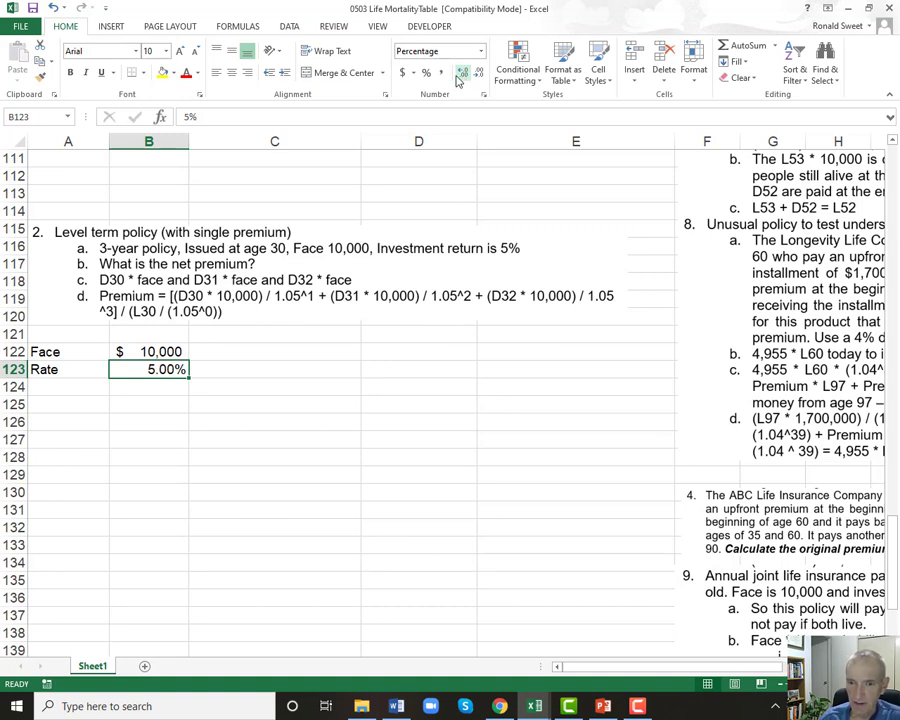
Label A124 Issue Age and enter 30 in B124, formatted in comma style without decimals.
key(Down)
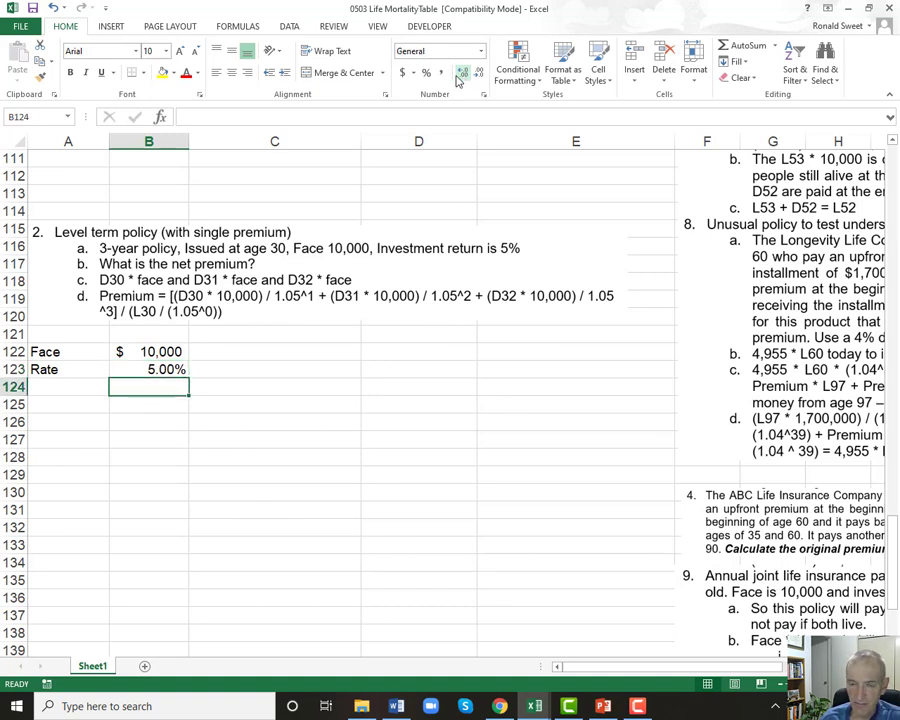
key(Left)
text(I)
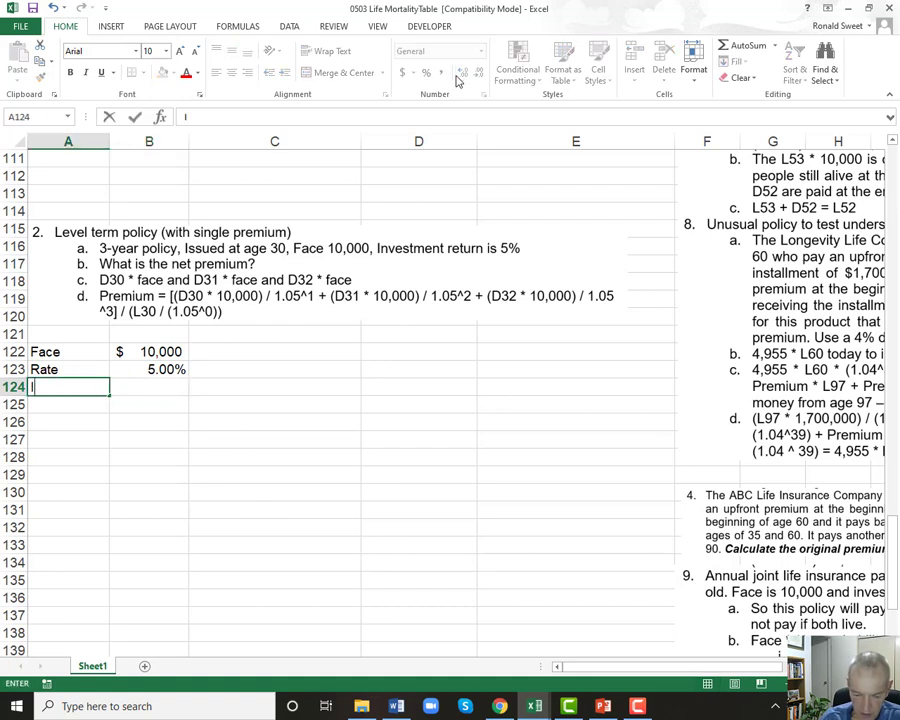
text(ssue Age)
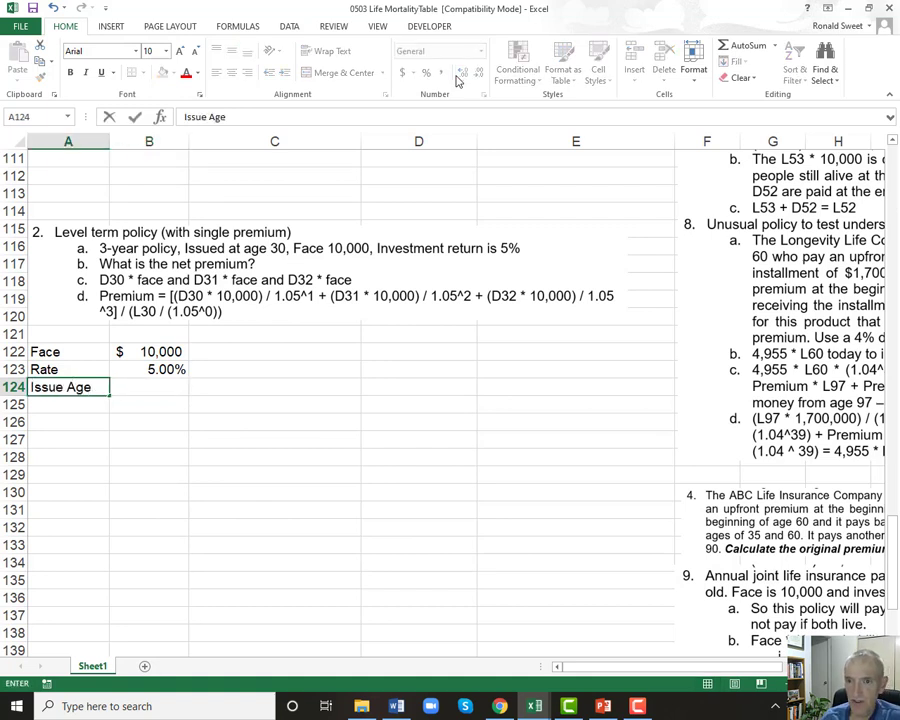
key(Tab)
text(30)
key(ctrl+Return)
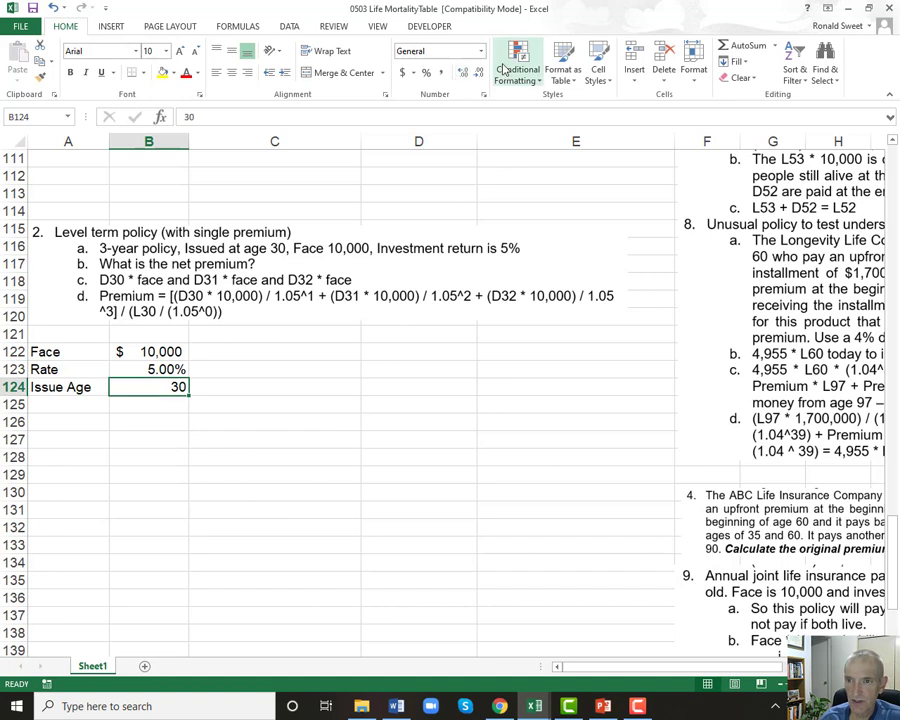
click(443, 72)
click(478, 72)
click(478, 72)
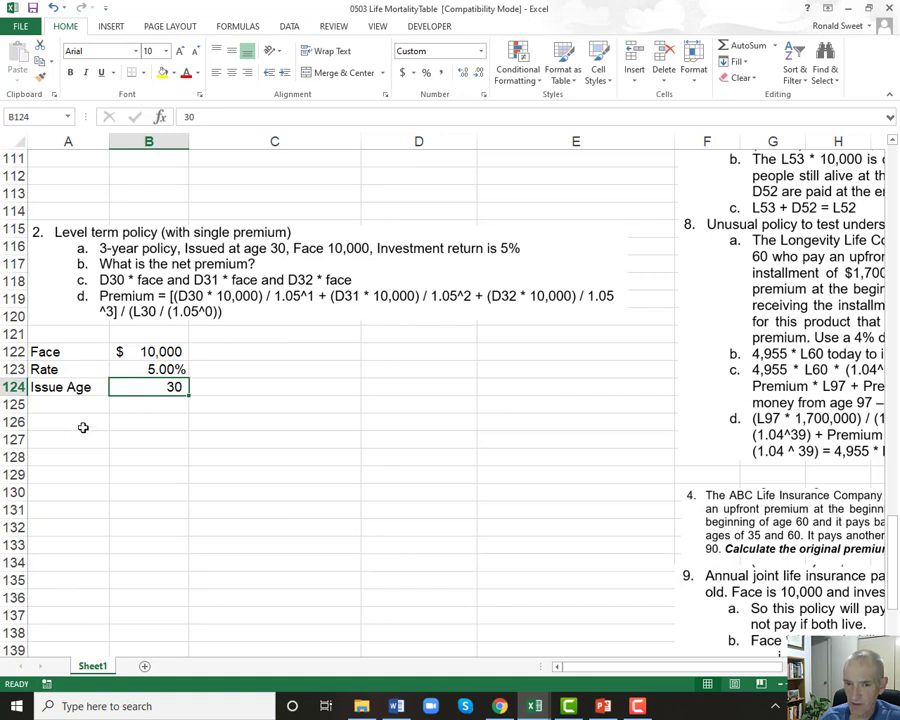
Enter the labels D30, D31 and D32 in cells A125 to A127.
click(48, 404)
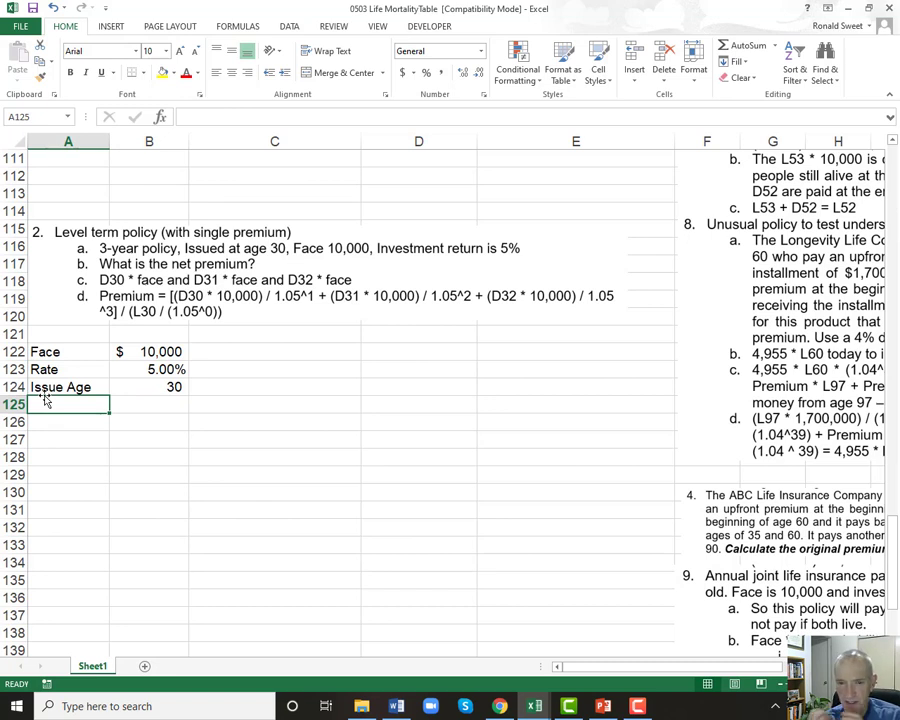
text(D30)
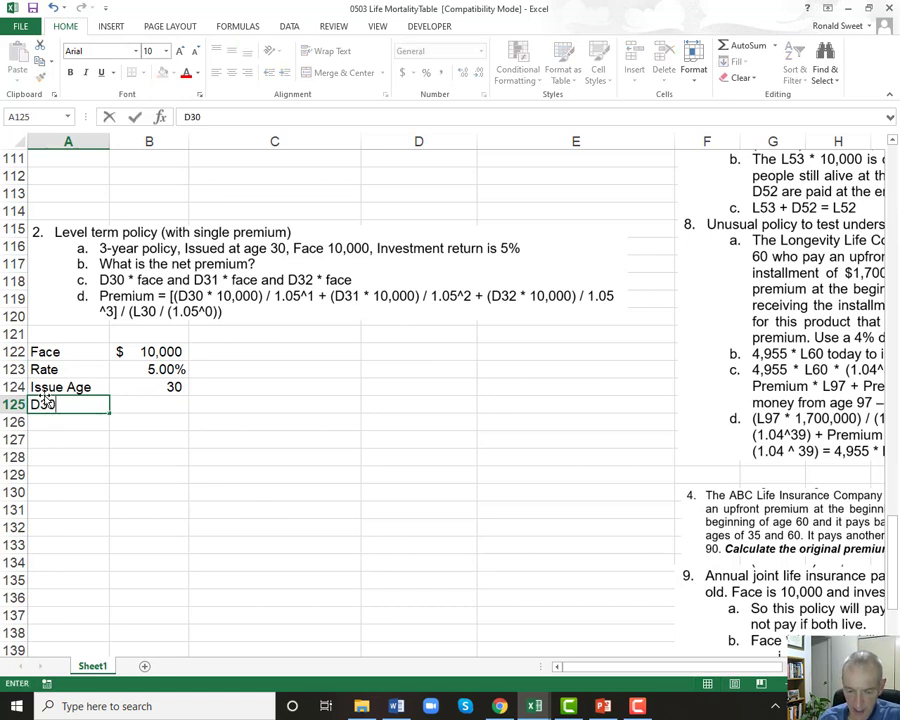
key(Return)
text(D30)
key(BackSpace)
text(1)
key(Return)
text(D)
key(Return)
key(Up)
text(D32)
click(43, 402)
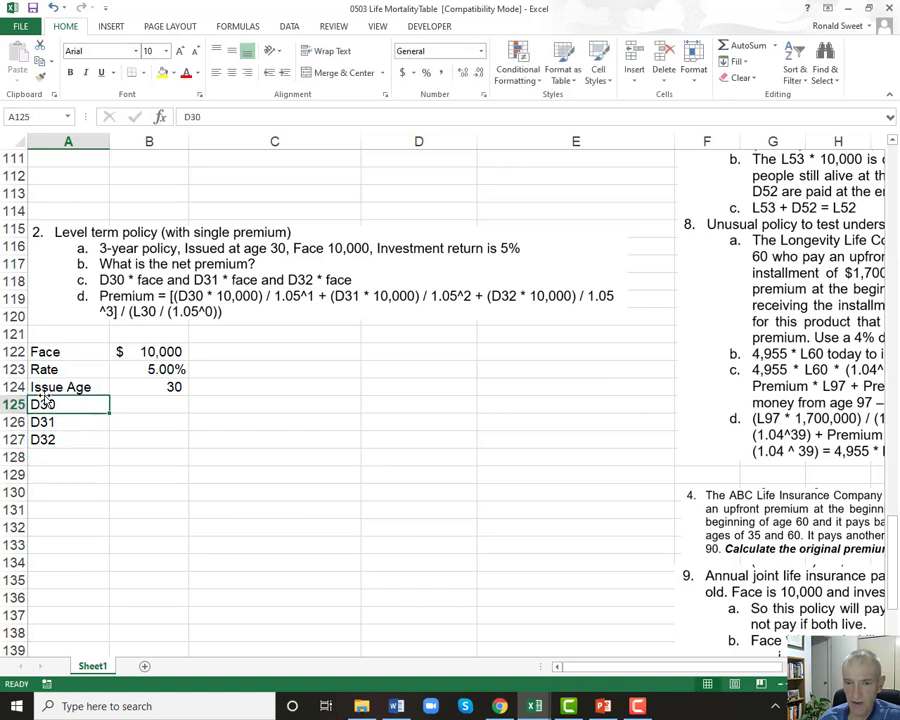
key(Down)
key(Down)
key(Up)
key(Up)
Link B125 to the number dying at age 30 in the mortality table with the formula =+D11.
key(Right)
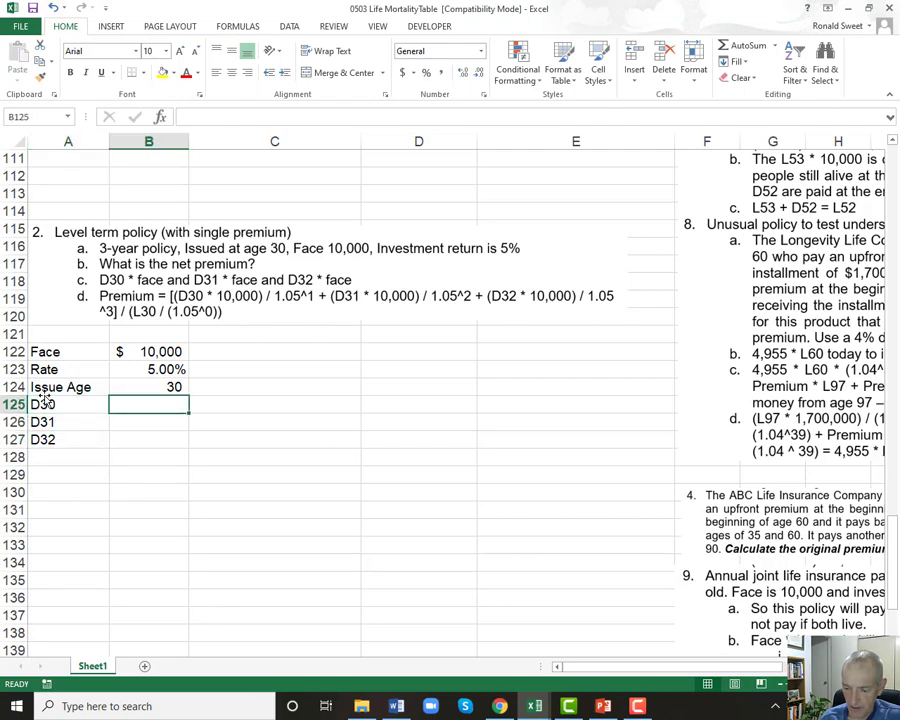
text(+)
key(ctrl+Home)
key(Down)
key(Down)
key(Down)
key(Down)
key(Down)
key(Down)
key(Down)
key(Down)
key(Down)
key(Down)
key(Right)
key(Right)
key(Right)
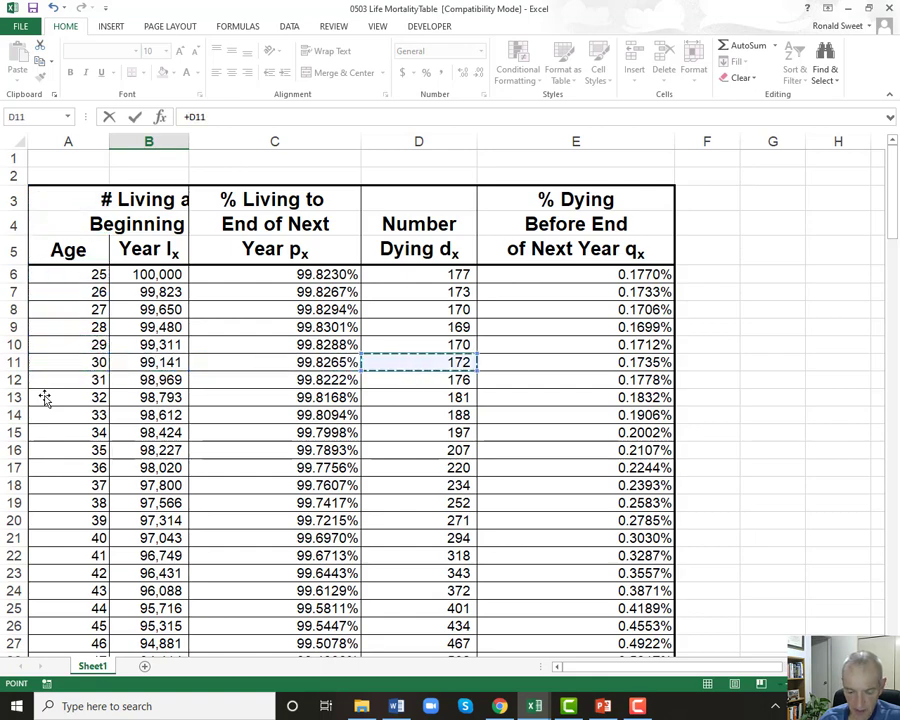
key(Return)
key(Up)
Copy the B125 formula down through B127 and format the three death counts in comma style without decimals.
key(ctrl+c)
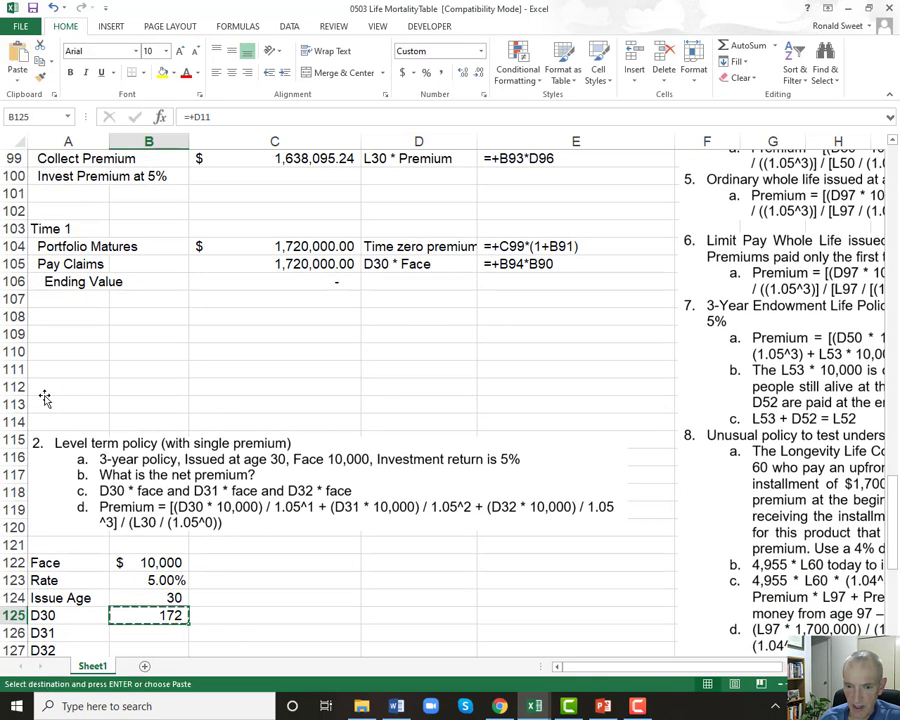
key(shift+Down)
key(shift+Down)
key(Return)
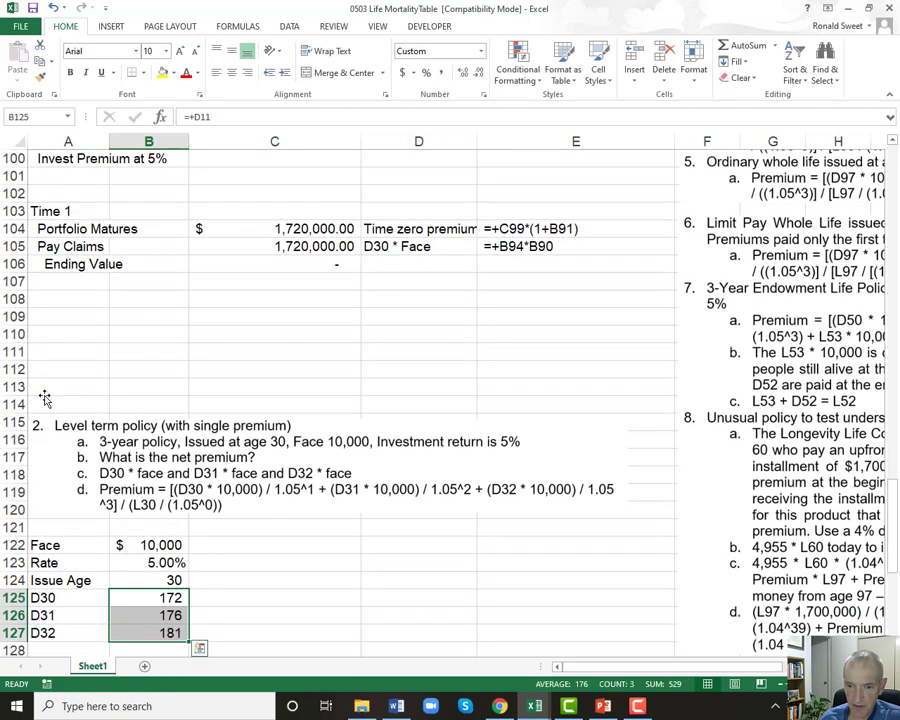
click(443, 73)
click(479, 73)
click(479, 73)
key(Down)
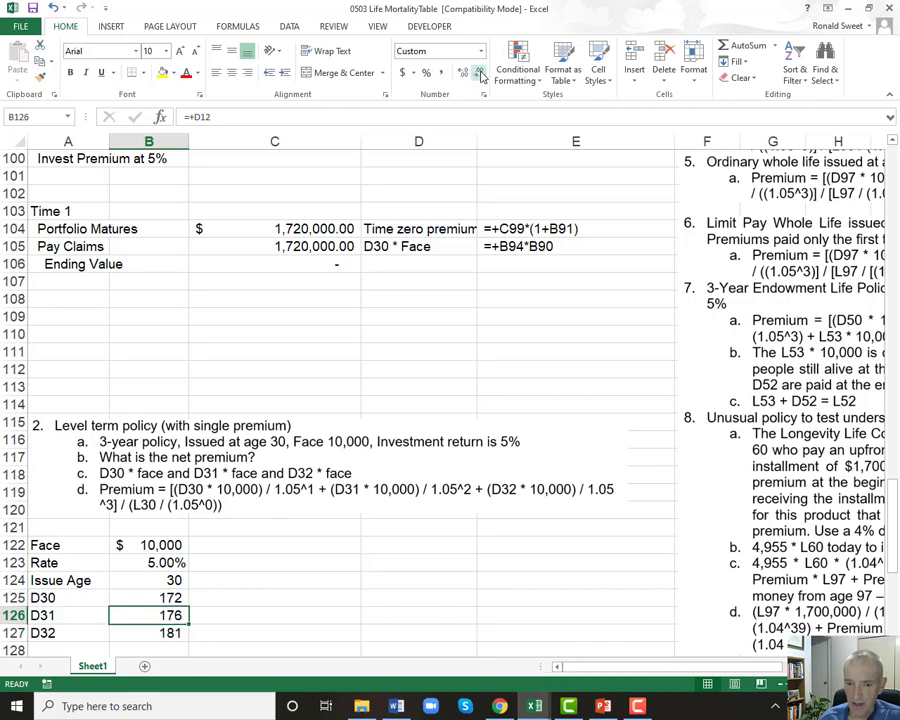
Examine the number dying and number living at ages 30 to 32 in the mortality table, then return to the level term inputs.
key(Down)
key(Down)
key(Down)
key(Up)
key(Up)
key(Up)
key(Up)
key(ctrl+Home)
key(Down)
key(Down)
key(Down)
key(Down)
key(Down)
key(Down)
key(Down)
key(Down)
key(Down)
key(Down)
key(Right)
key(Right)
key(Right)
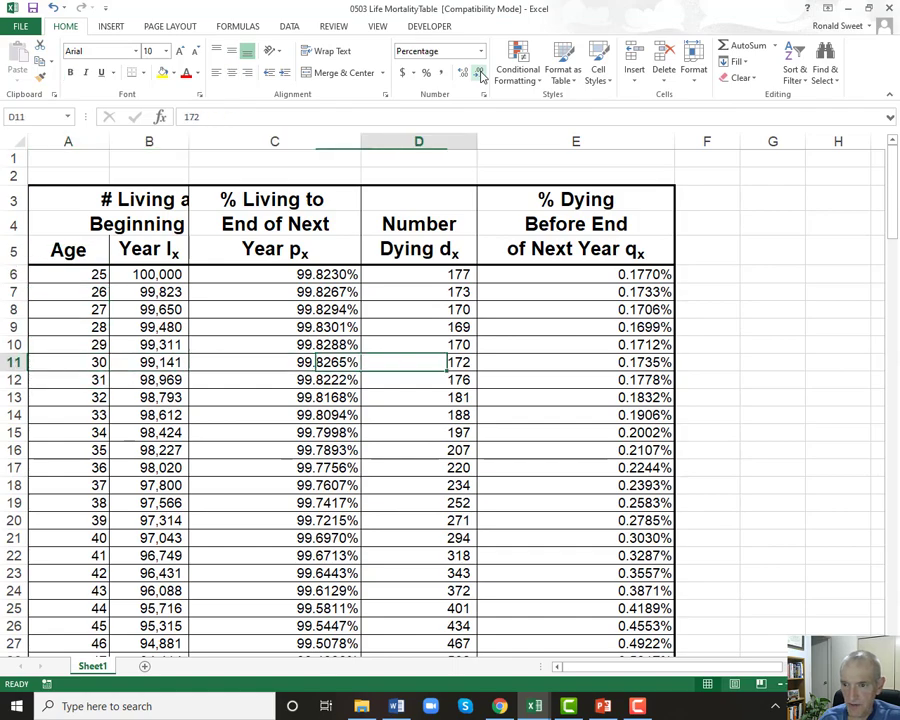
key(Down)
key(Page_Down)
key(Page_Down)
key(Page_Down)
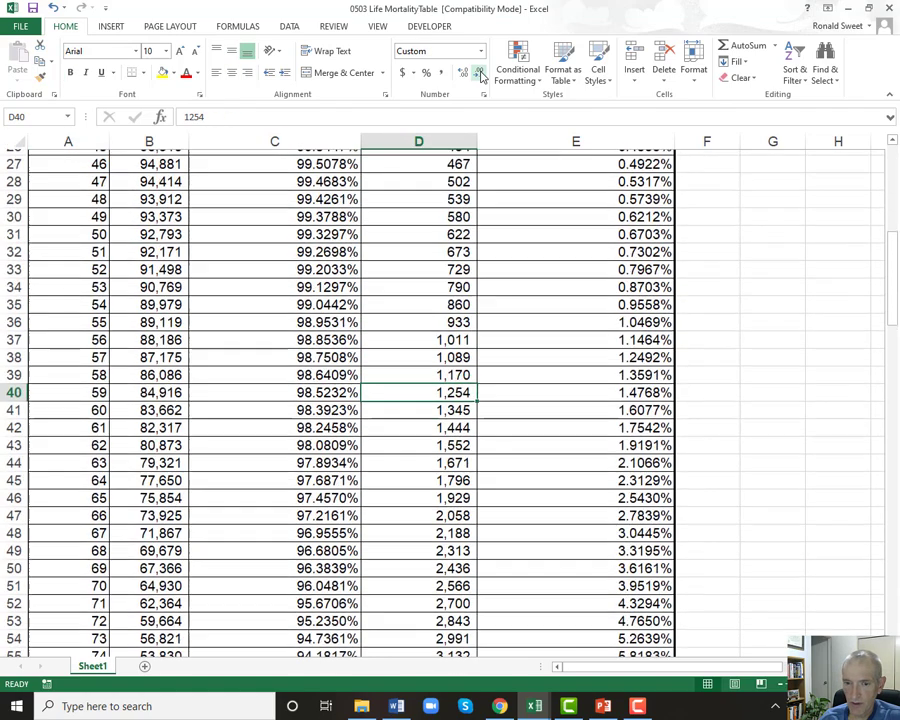
key(Left)
key(Left)
key(Down)
key(Down)
key(Down)
key(Down)
key(Down)
key(Down)
key(Down)
key(Down)
key(Down)
key(Down)
key(Down)
key(Down)
key(Down)
key(Down)
key(Down)
key(Down)
key(Down)
key(Down)
key(Down)
key(Down)
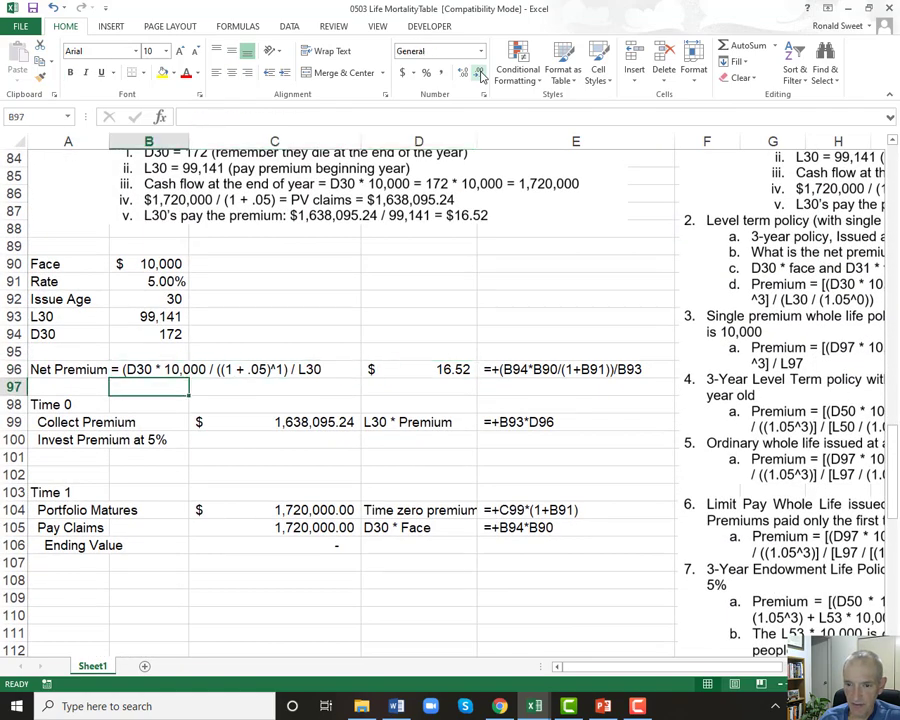
key(Down)
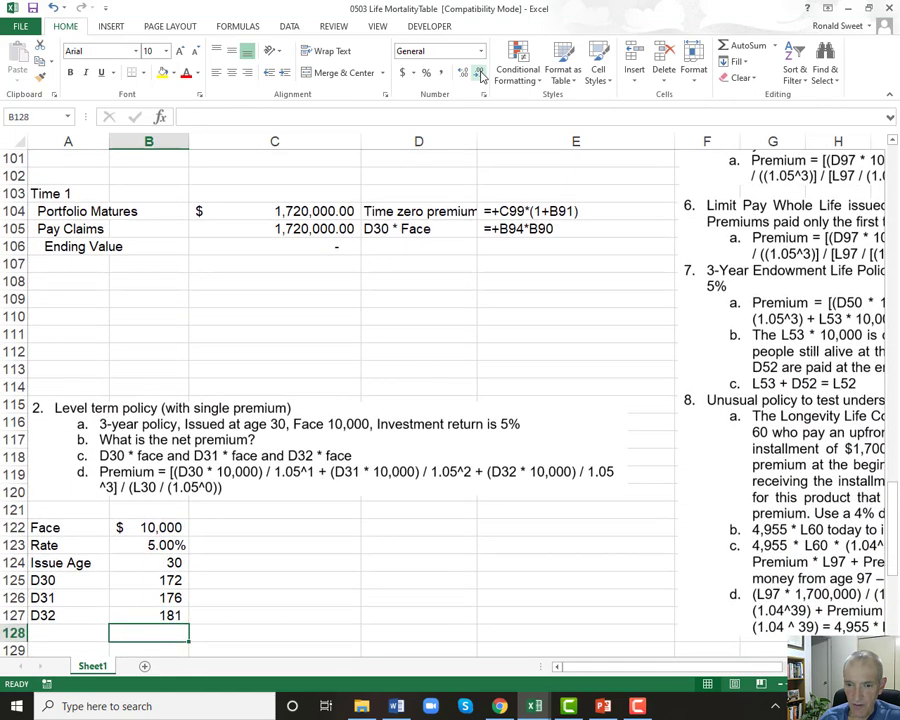
Enter the heading Premium: in A129 and the indented label Numerator beneath it in A130.
key(Up)
key(Up)
key(Up)
key(Down)
key(Down)
key(Down)
key(Down)
key(Down)
key(Down)
key(Down)
key(Down)
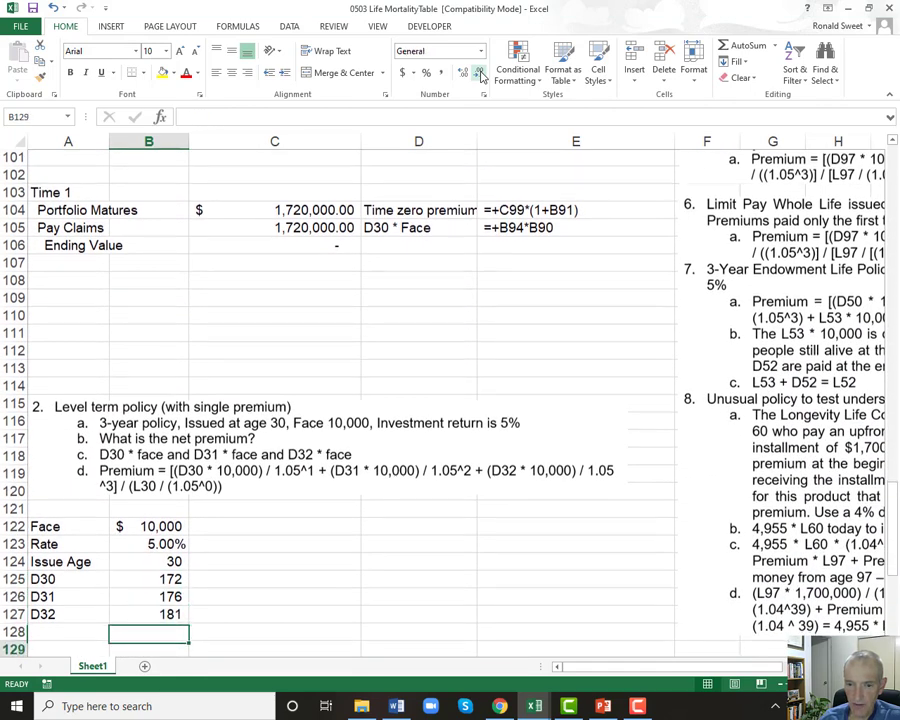
key(Up)
key(Up)
key(Up)
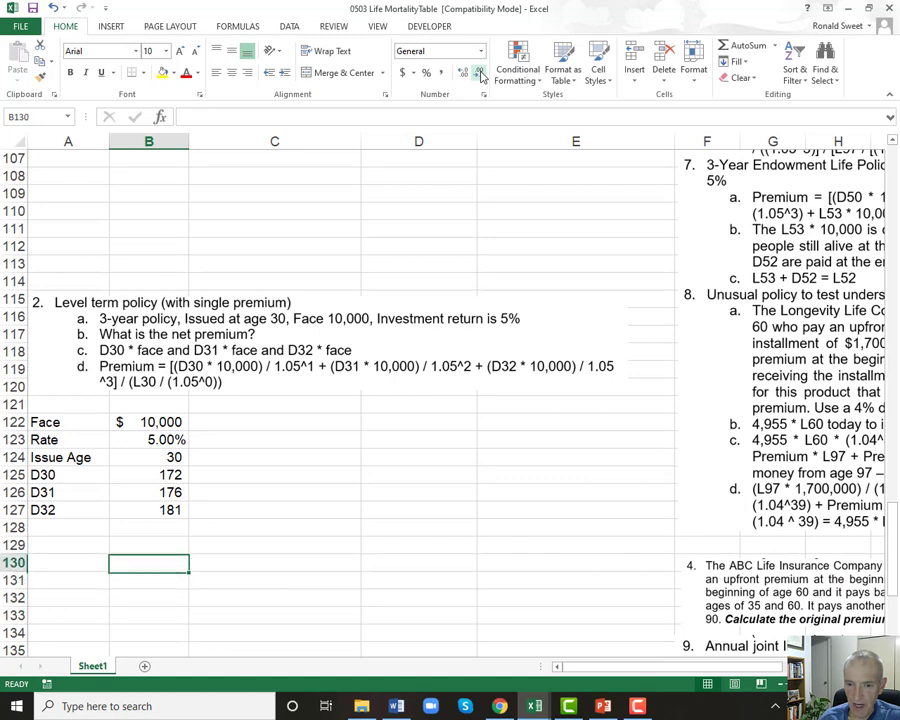
key(Up)
key(Left)
text(Premium)
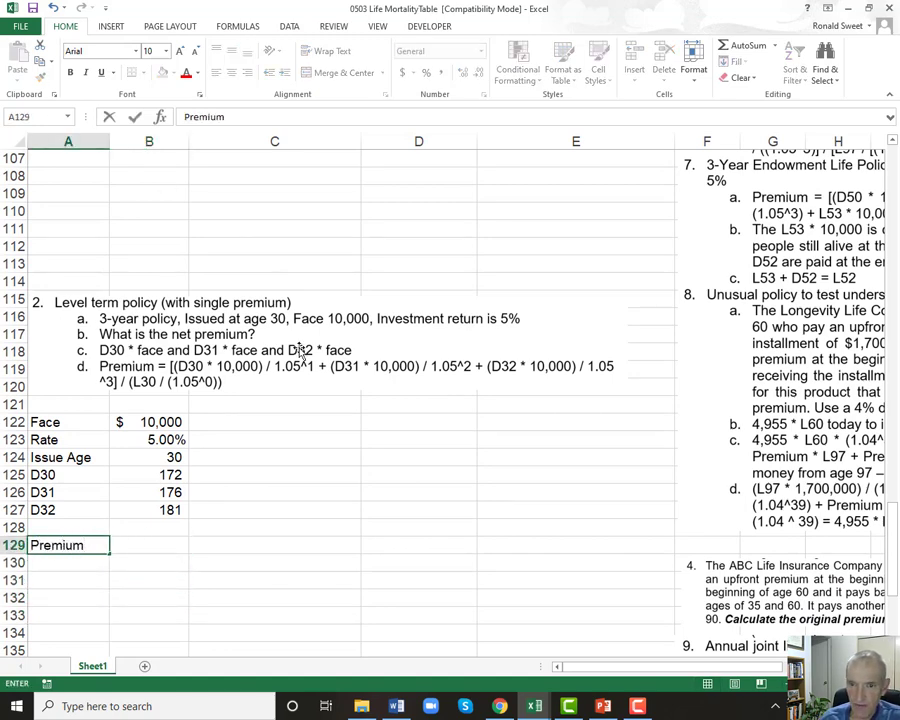
scroll(245, 352, up, 3)
scroll(368, 232, up, 7)
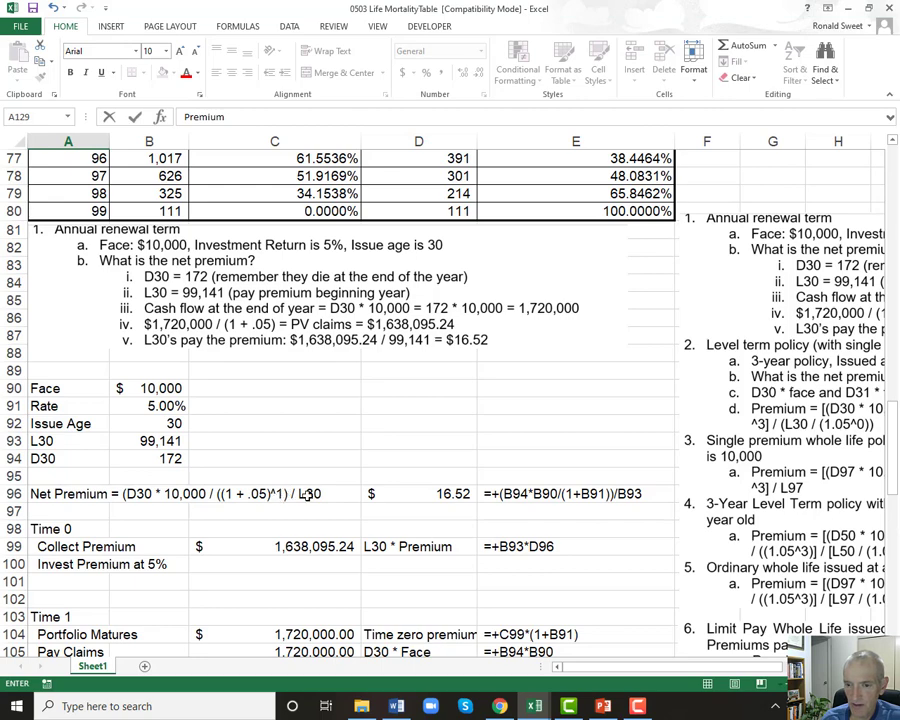
scroll(96, 342, down, 7)
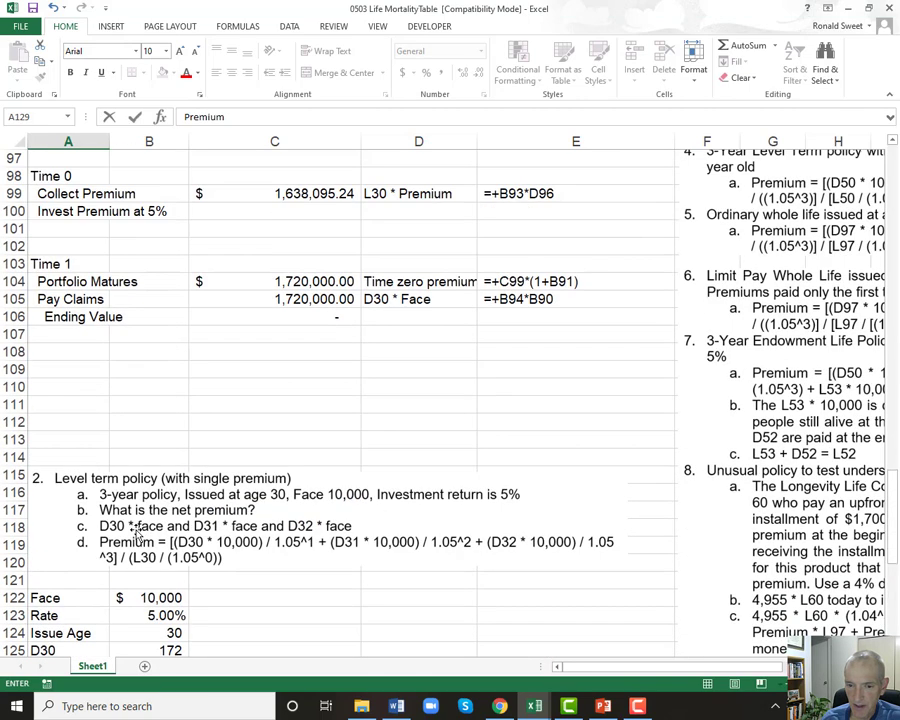
scroll(92, 372, up, 3)
scroll(122, 510, down, 10)
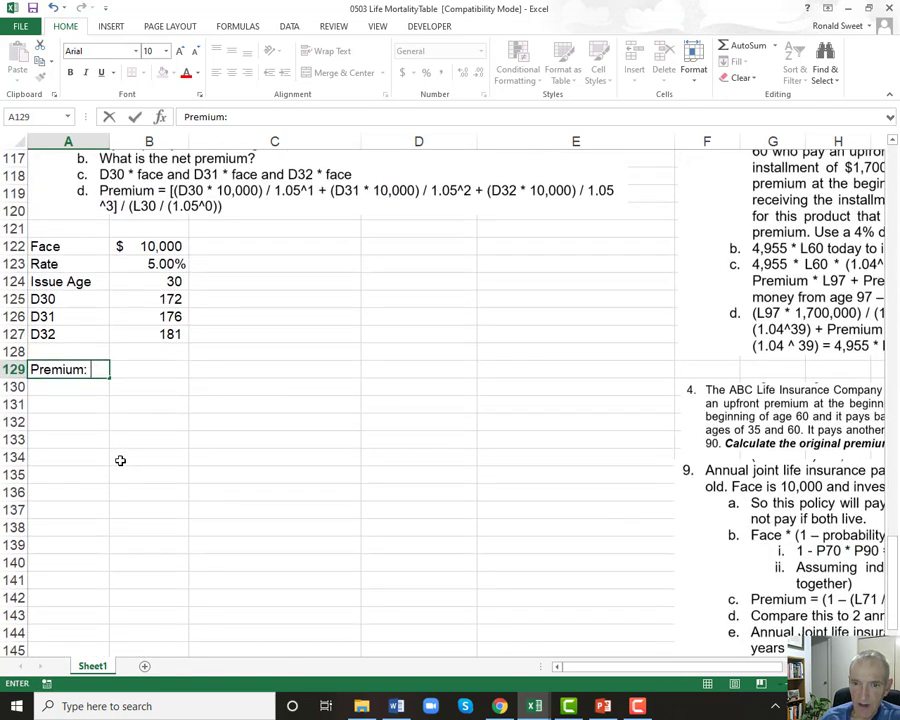
key(Return)
text(Nu)
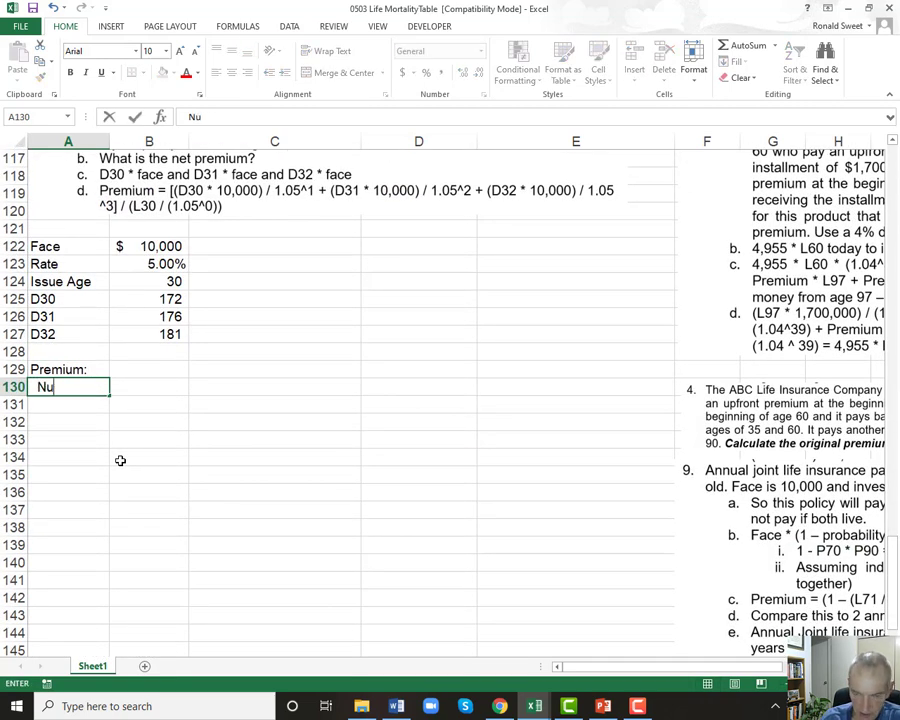
text(merator)
key(Tab)
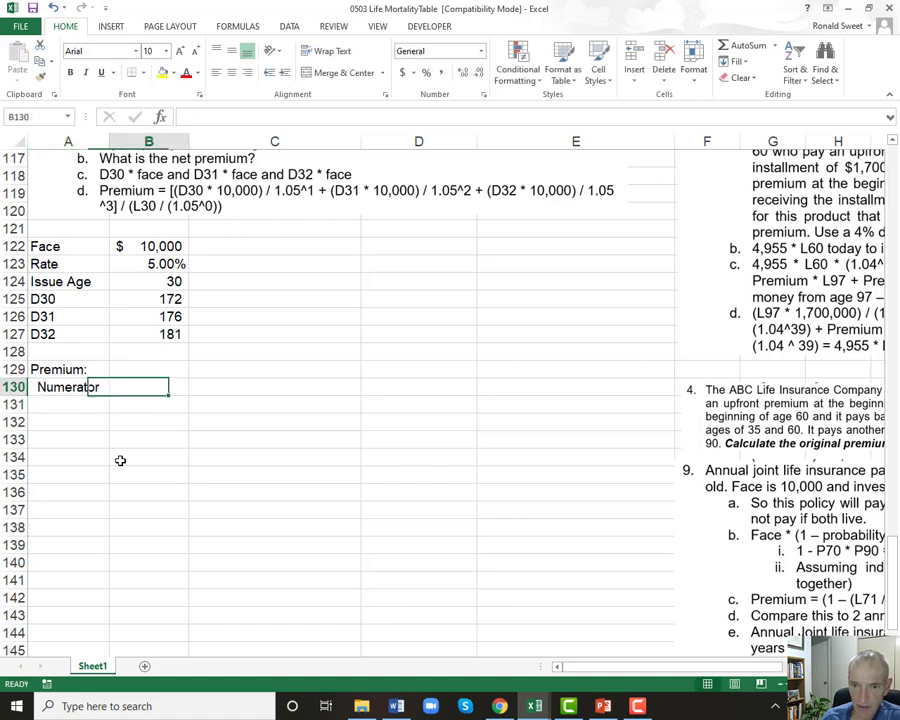
Start writing the numerator as plain text in B130 with the first-year claims term (D30 * 10,000 / ((1 + .05)^1) +.
text('(D30 * 10,000 / ()
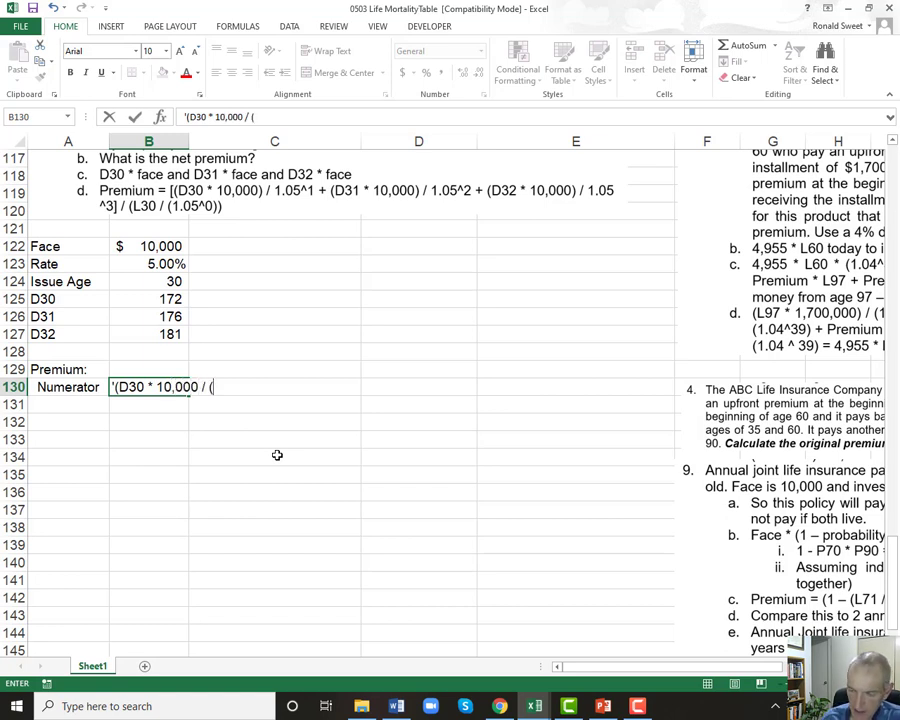
text((1 + .0)
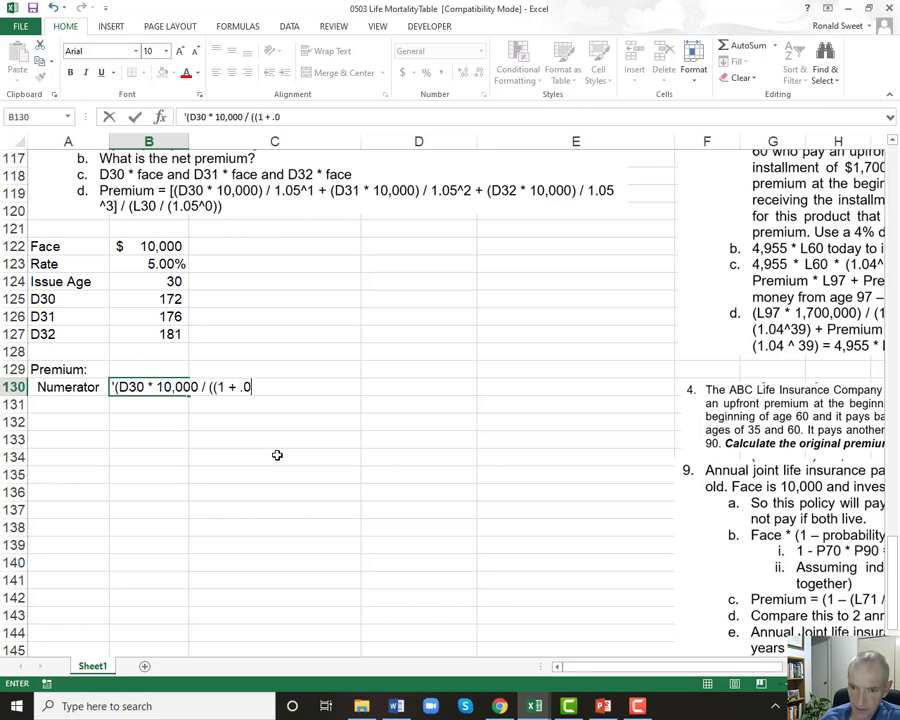
text(5)^1)
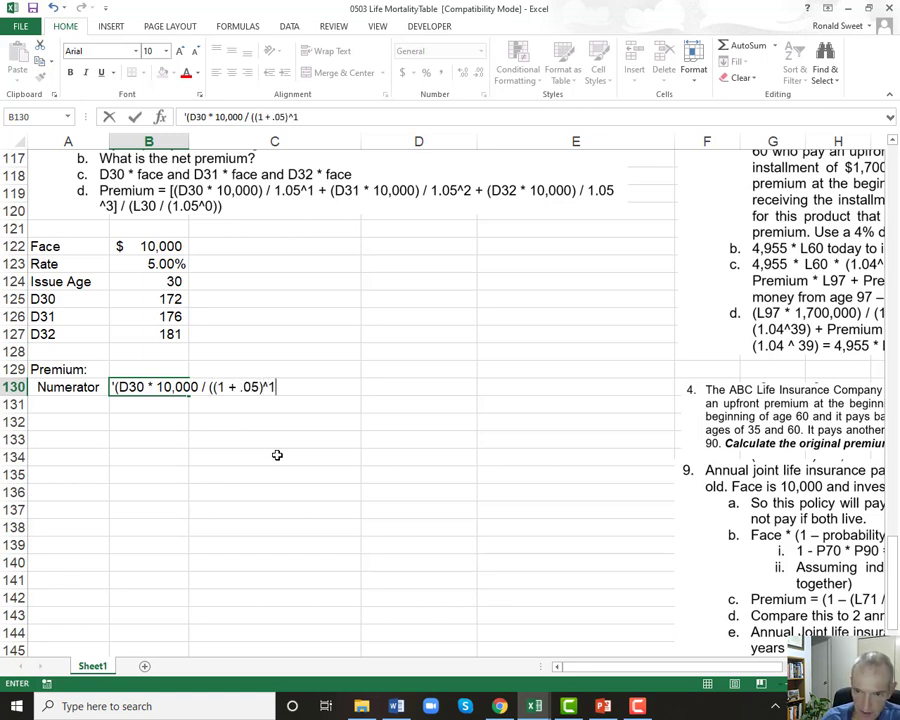
text() + )
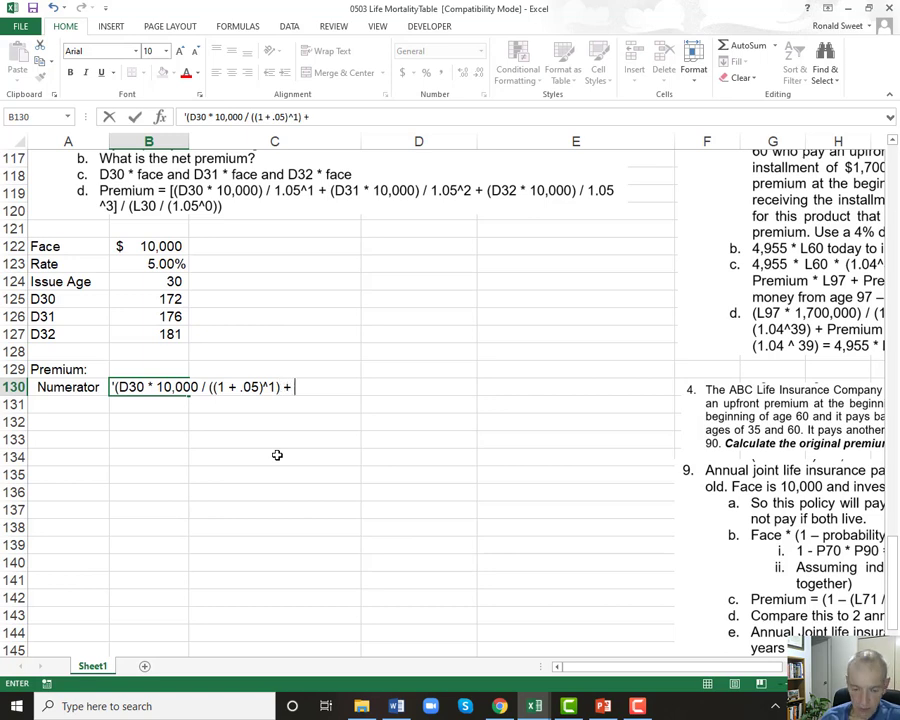
Extend the B130 numerator text with the second-year claims term D31 * 10,000 / ((1 + .05)^2) +.
text(D31 * 1)
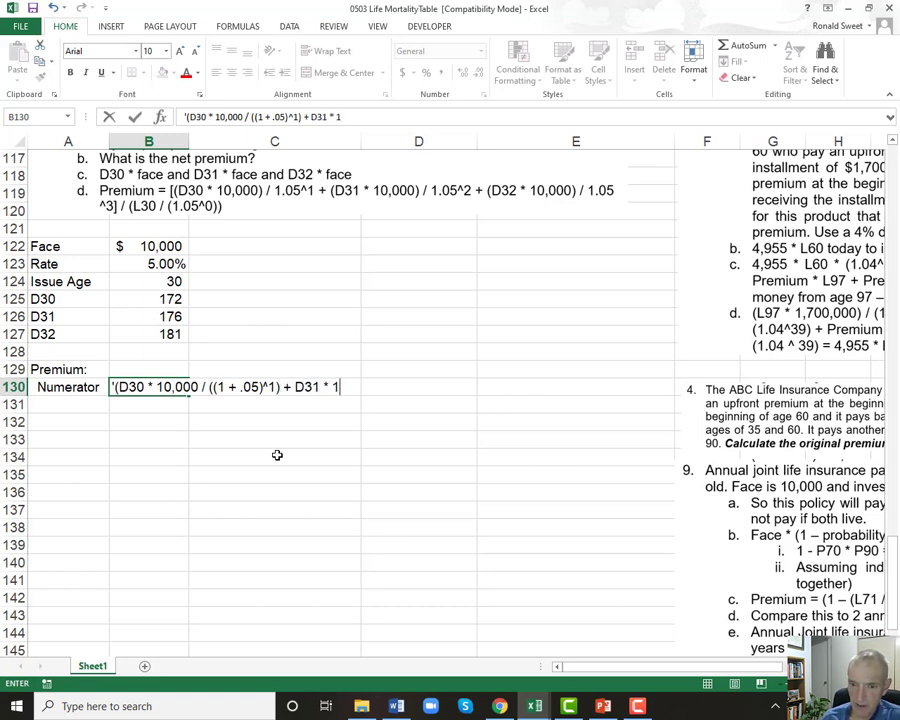
text(0,000)
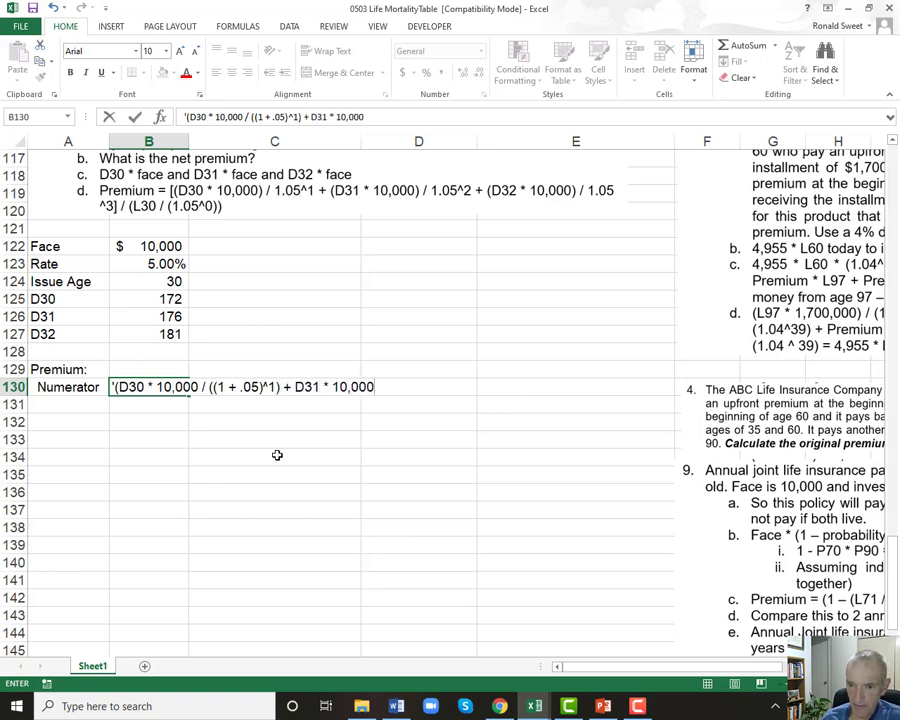
text( / (()
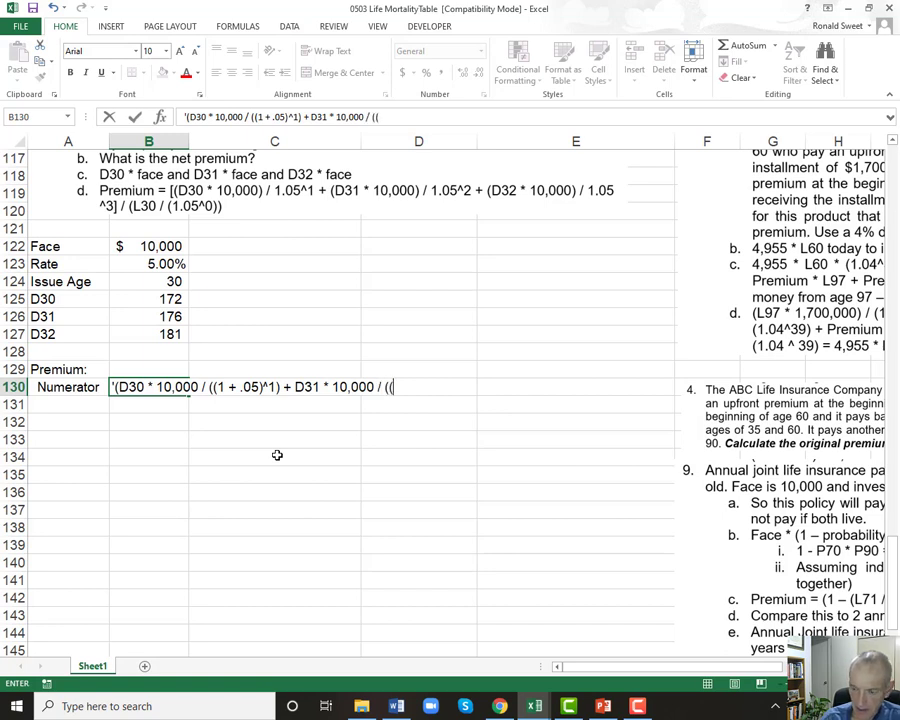
text(1 + .05)2)
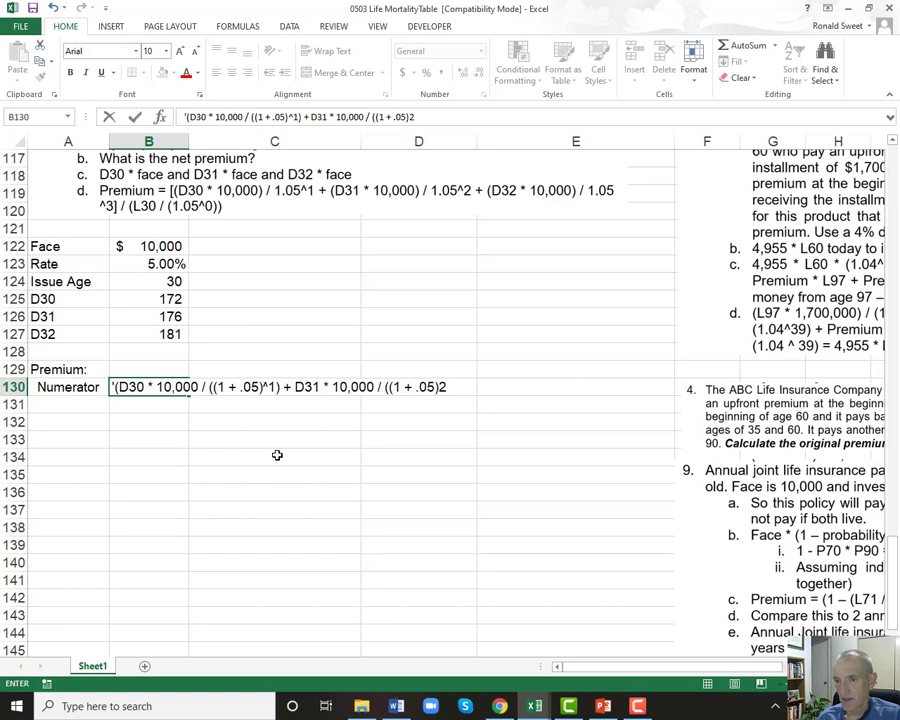
key(BackSpace)
key(BackSpace)
text()^2)
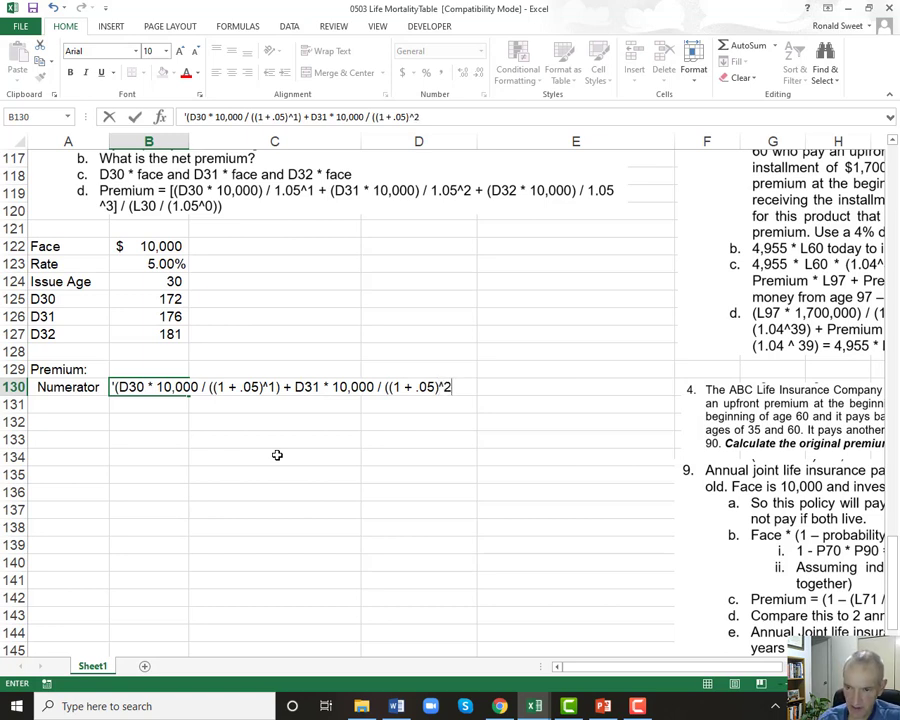
text() +)
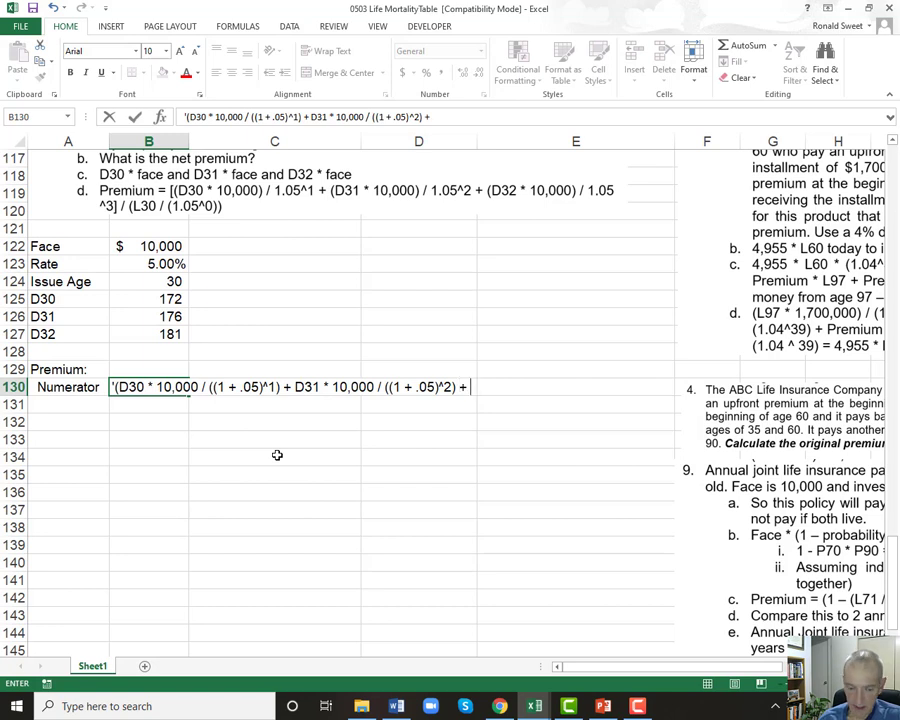
Complete the B130 numerator text with the third-year claims term D32 * 10,000 / ((1 +.05)^3).
text( D32 * 10,000)
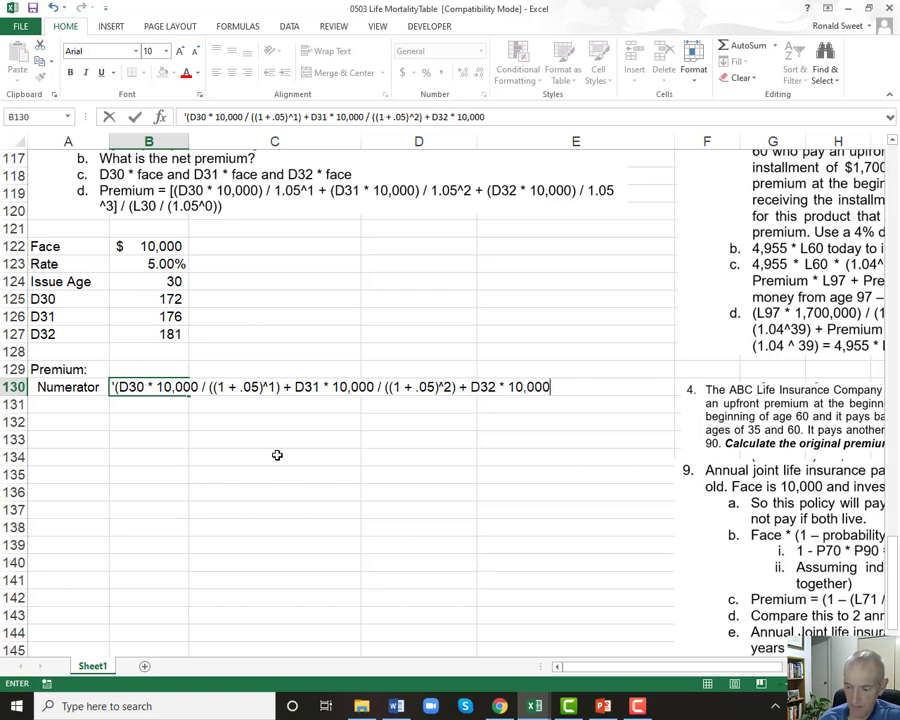
text( / ((1)
key(BackSpace)
text((1 +.05)
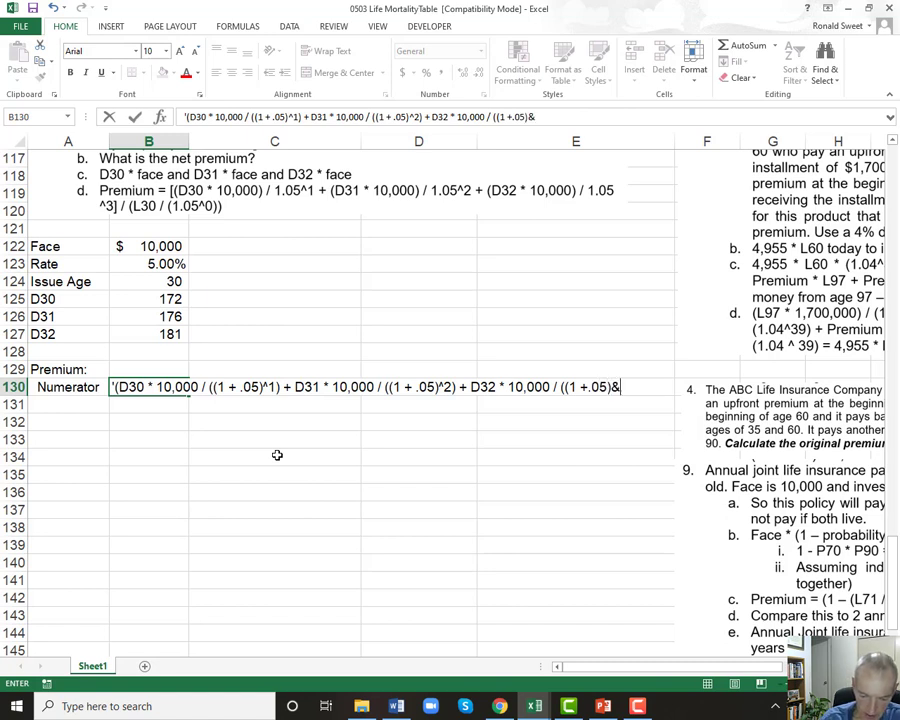
text()^3)
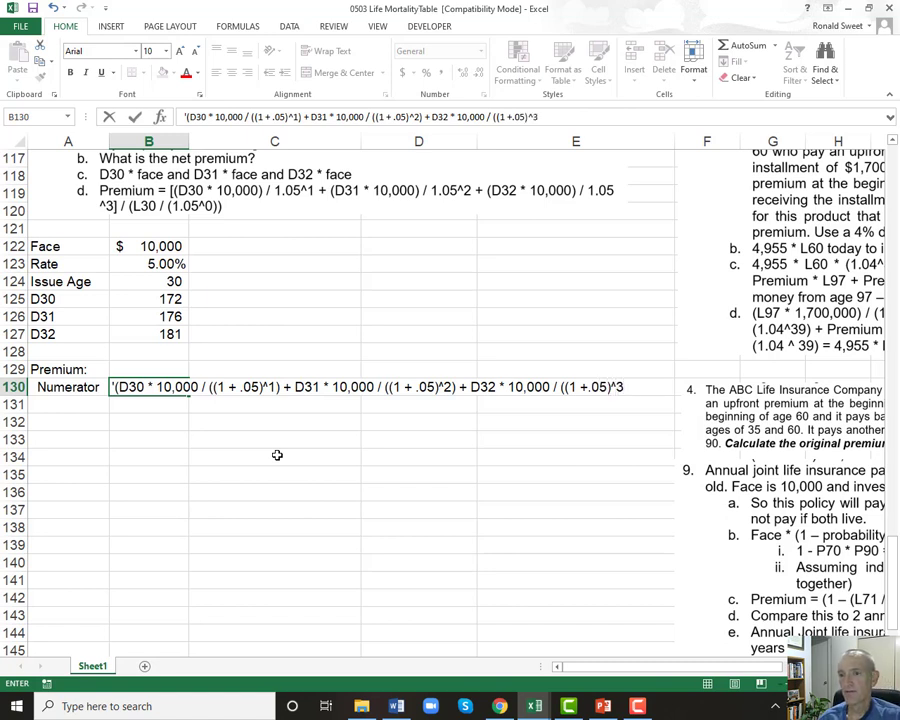
text())
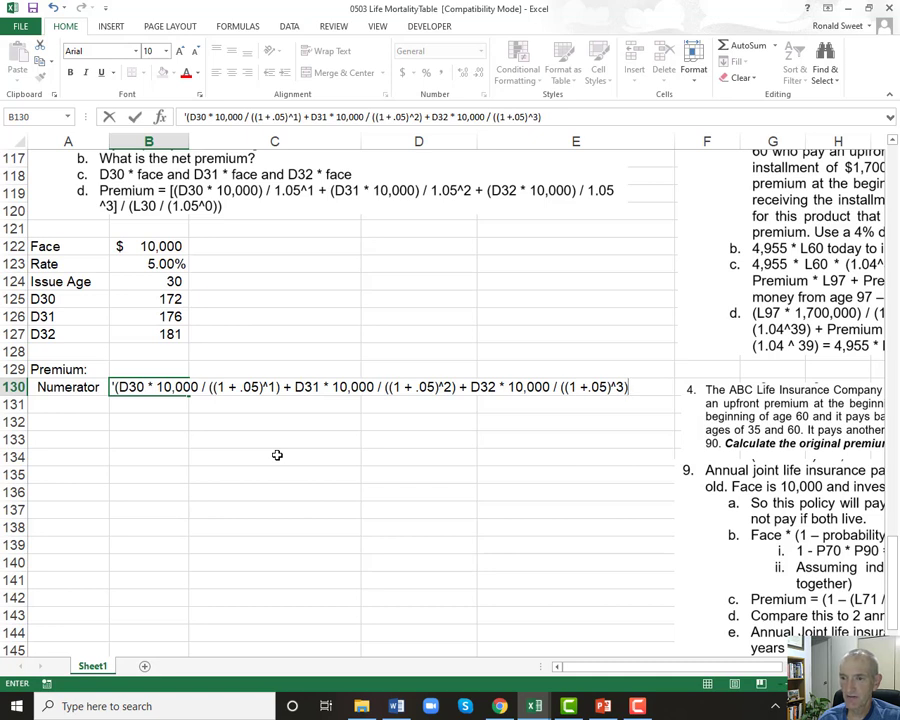
key(Return)
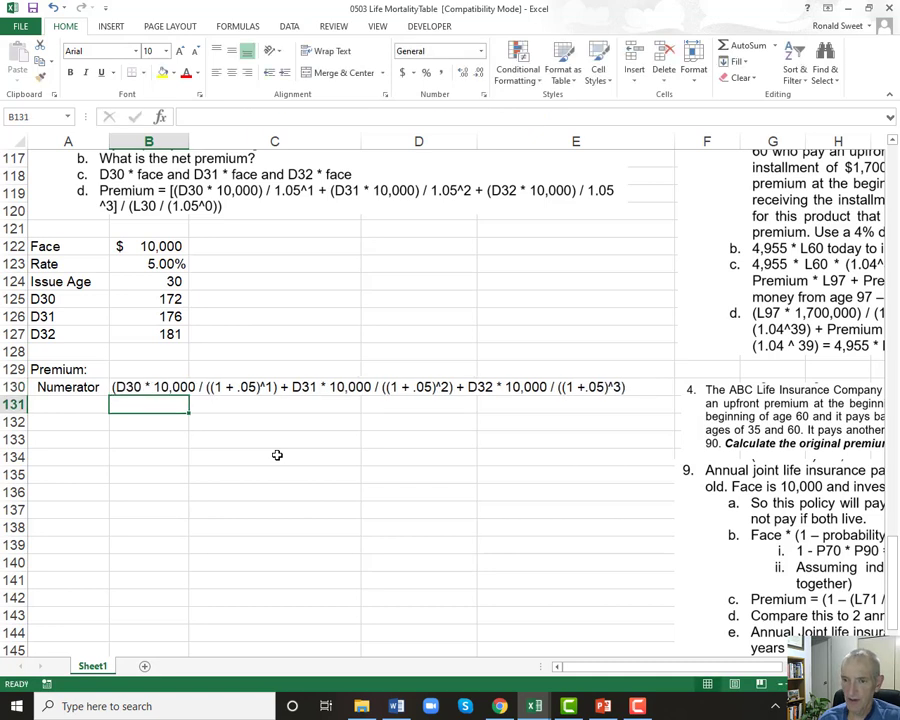
Enter the indented label Demoniator in A131 and the text L30 next to it in B131.
key(Left)
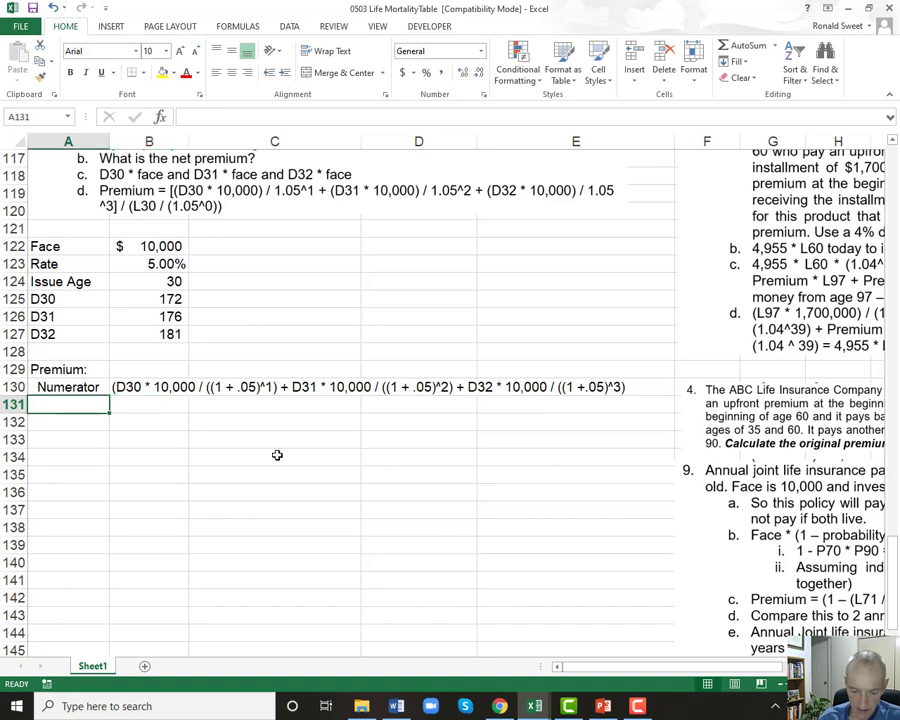
text(Demoniator)
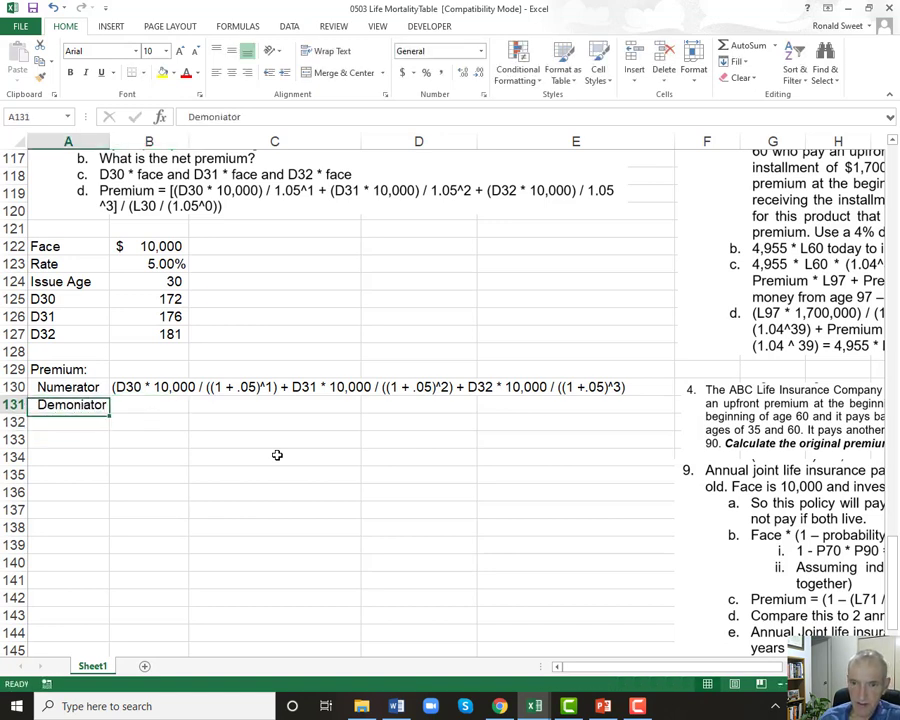
key(Tab)
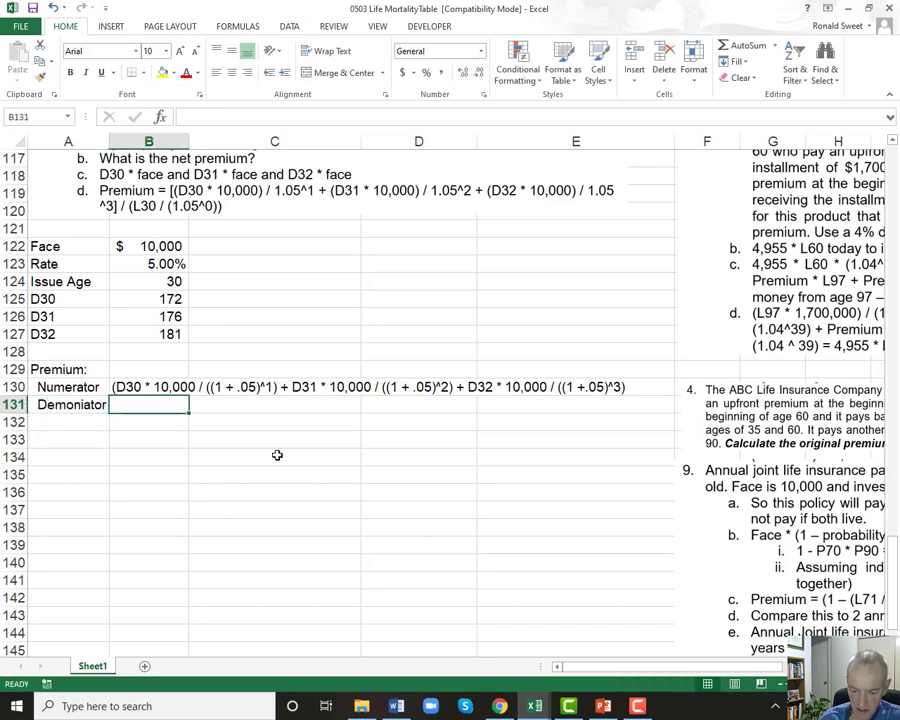
text(L30)
key(Return)
Add the label L30 in A128, directly below the D32 input.
key(Up)
key(Up)
key(Up)
key(Up)
key(Left)
text(L30)
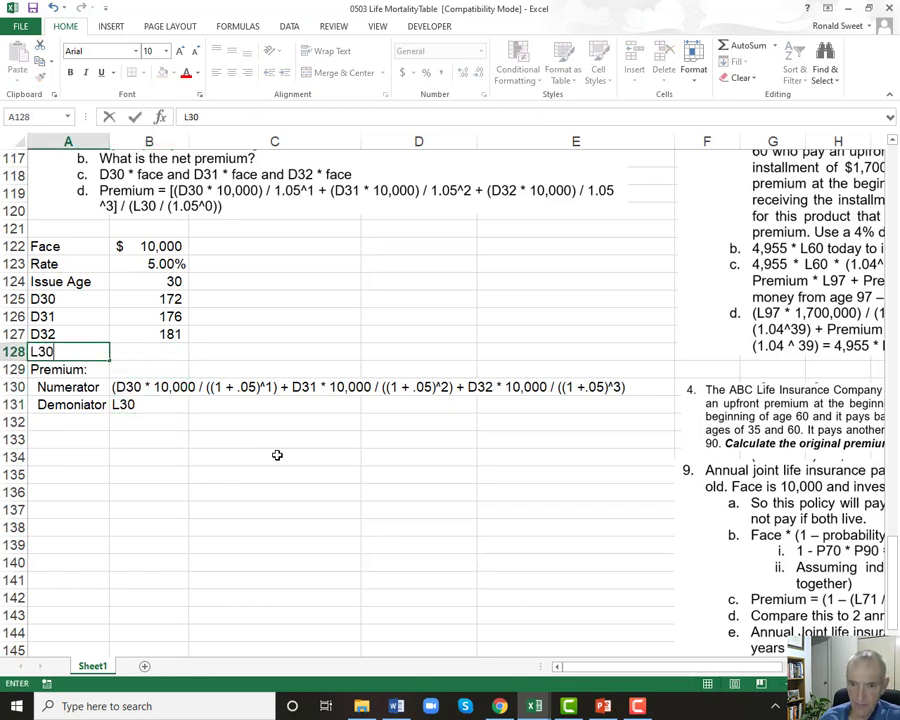
key(Return)
Link B128 to the number living at age 30 in the mortality table, cell B11.
key(Up)
key(Right)
text(+)
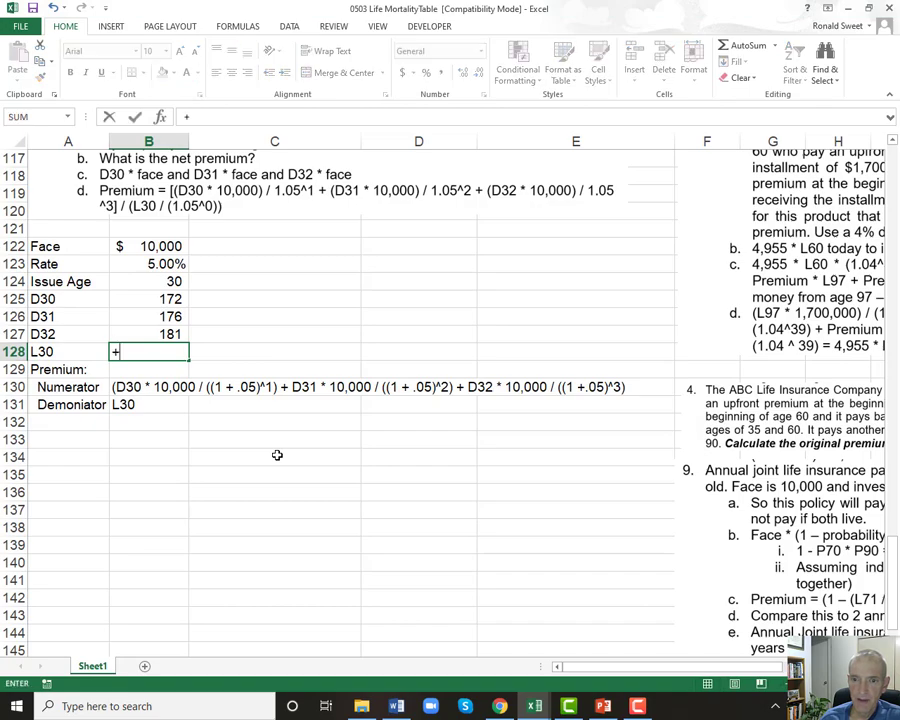
key(ctrl+Home)
key(Down)
key(Down)
key(Down)
key(Down)
key(Down)
key(Down)
key(Down)
key(Down)
key(Down)
key(Down)
key(Right)
key(Return)
Start the premium formula in B132 with an open parenthesis and the D30 deaths times face, B125*B122.
key(Down)
key(Down)
key(Down)
key(Down)
key(Down)
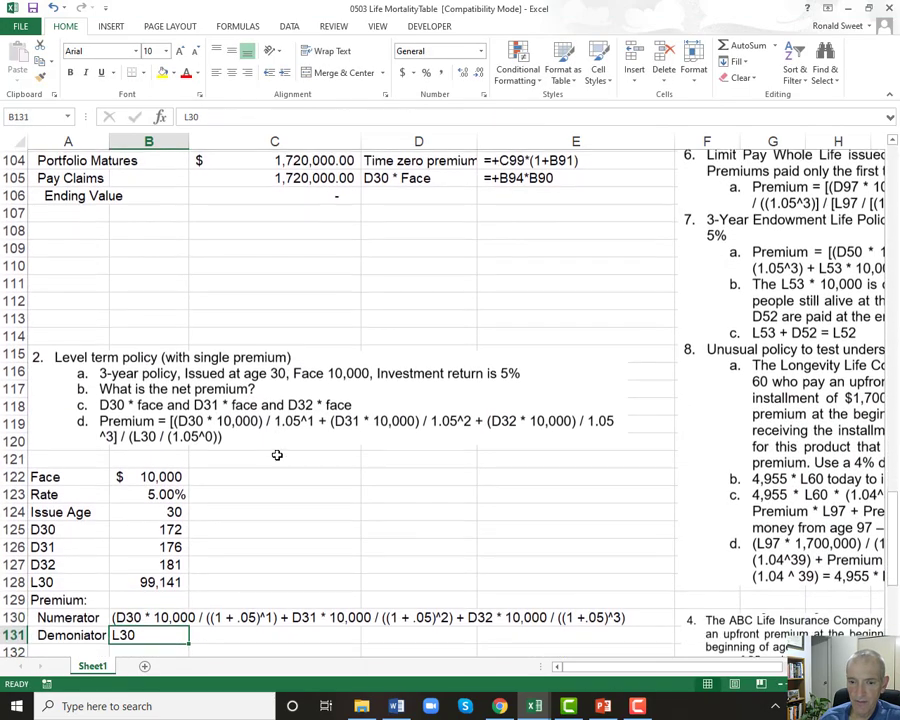
key(Down)
key(Down)
key(Down)
key(Up)
key(Up)
key(Up)
key(Up)
key(Up)
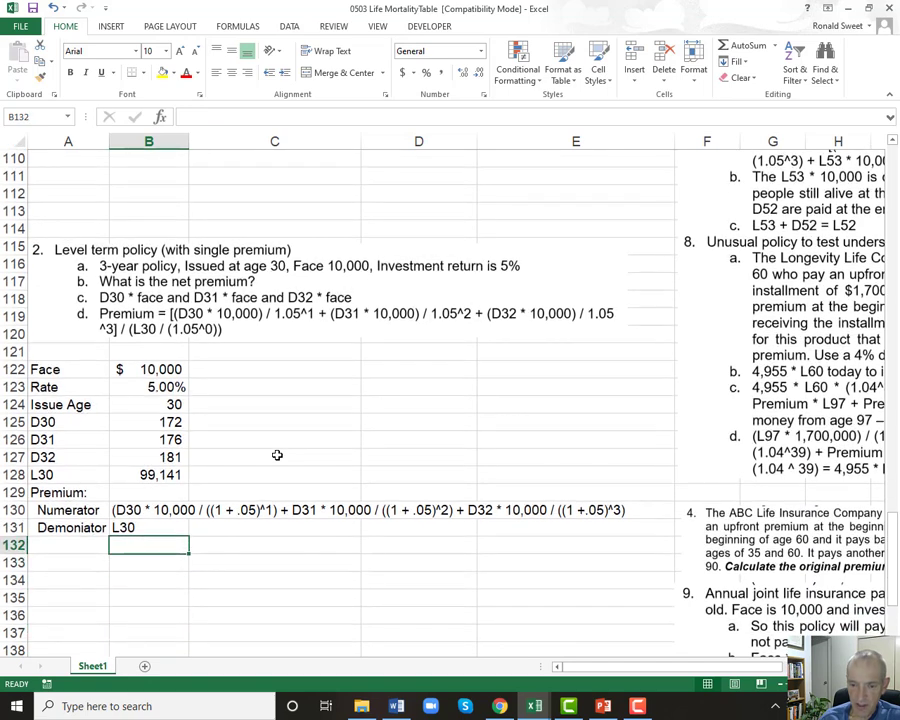
text(+()
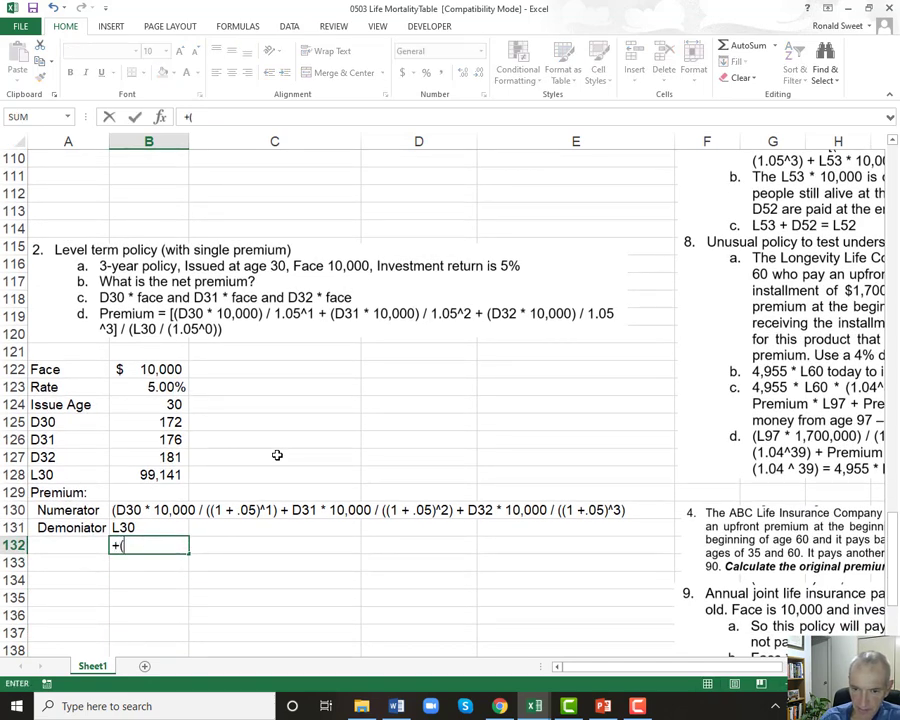
key(Up)
key(Up)
key(Up)
key(Up)
key(Up)
key(Up)
key(Up)
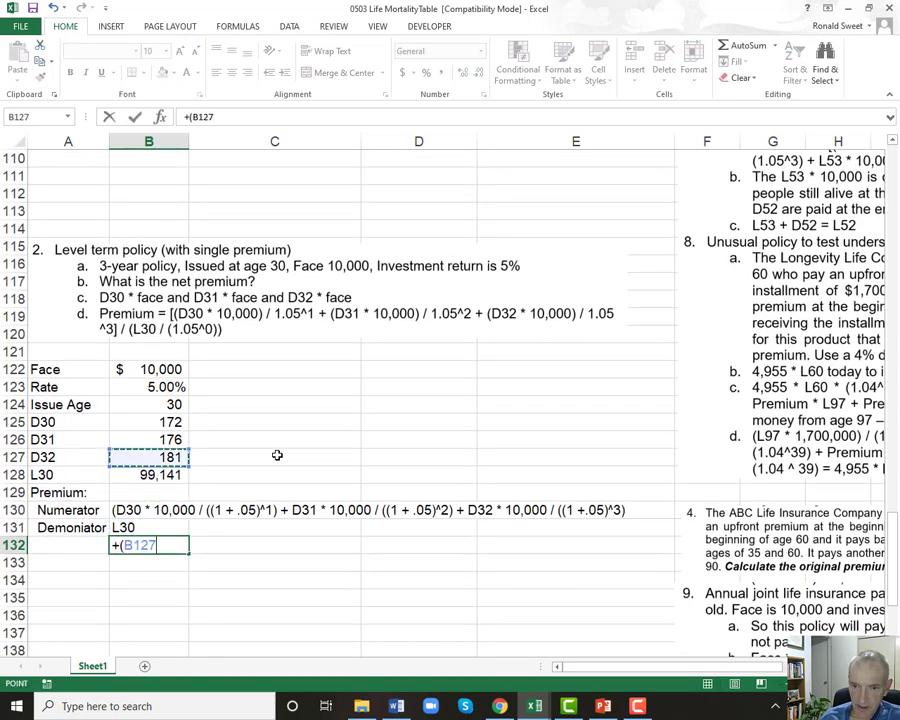
text(*)
key(Up)
key(Up)
key(Up)
key(Up)
key(Up)
key(Up)
key(Up)
key(Up)
key(Up)
key(Up)
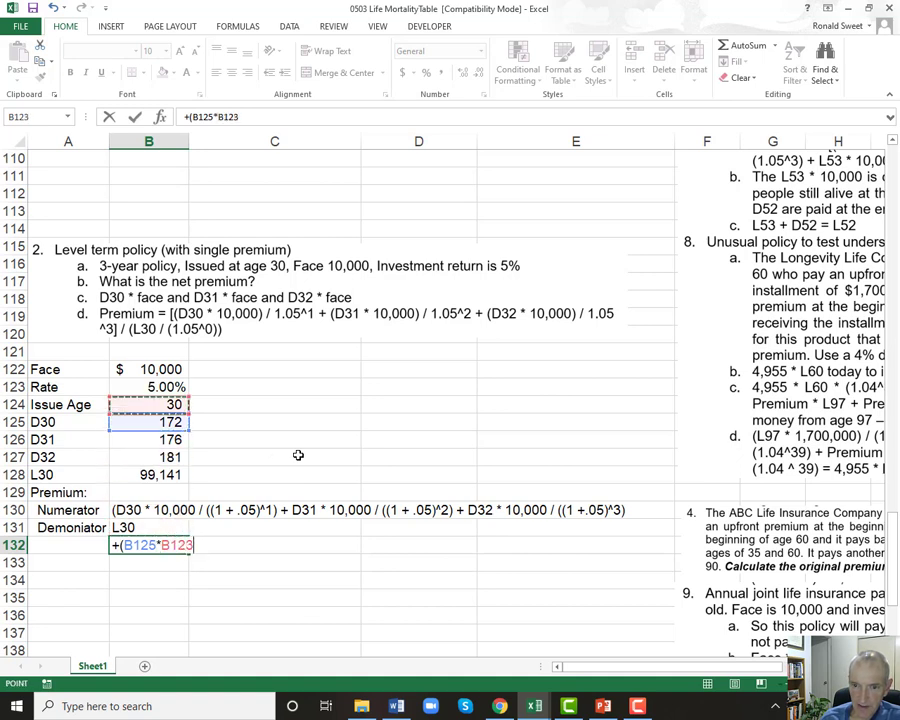
Discount the first-year claims in the B132 formula by dividing by (1+B123)^1.
text(/(1+)
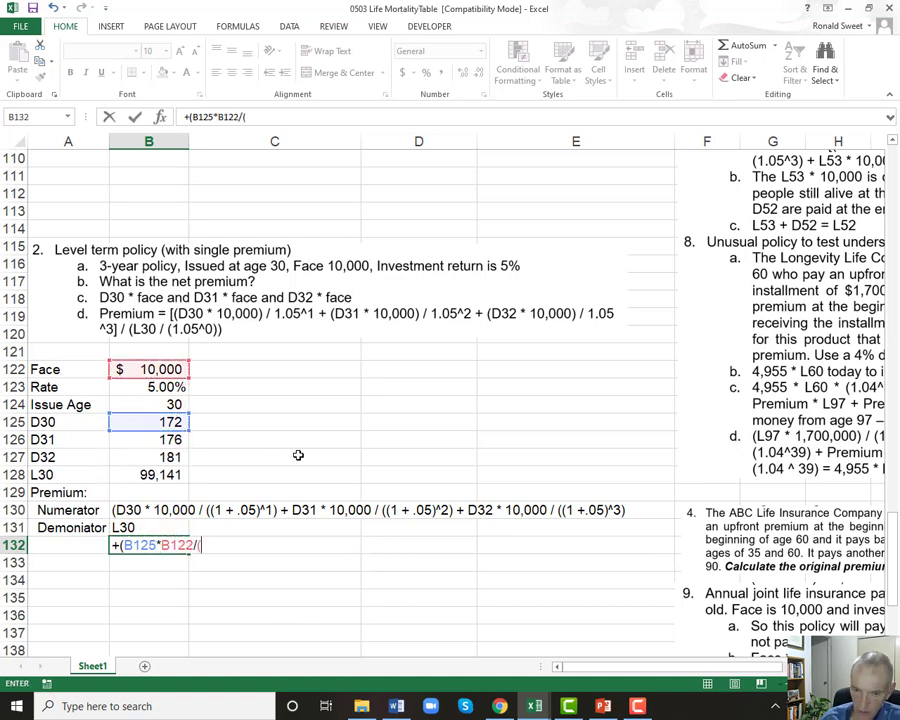
key(Up)
key(Up)
key(Up)
key(Up)
key(Up)
key(Up)
key(Up)
key(Up)
key(Up)
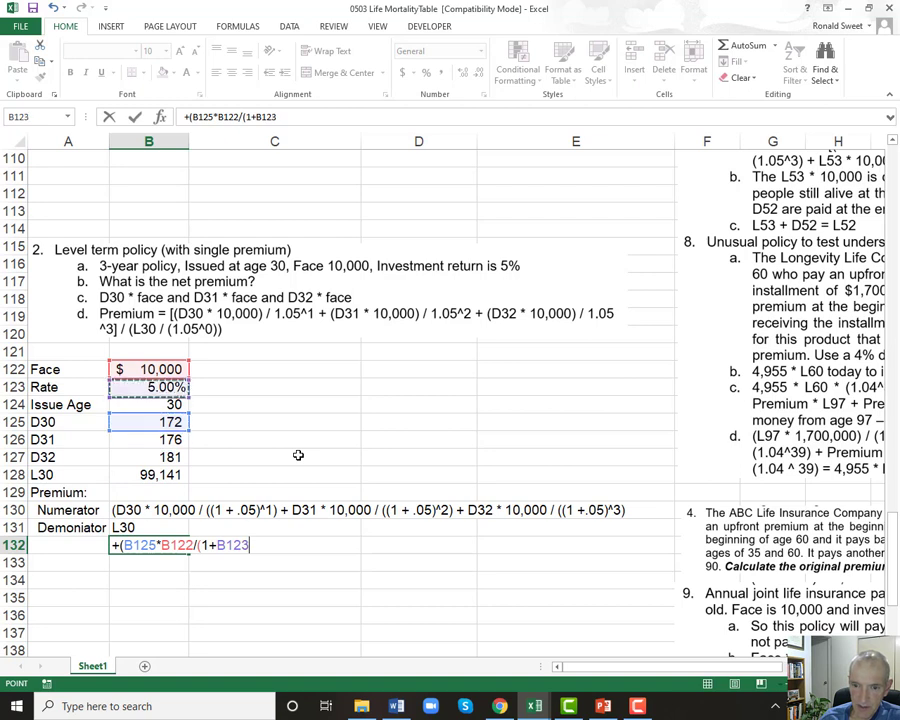
text()^1)
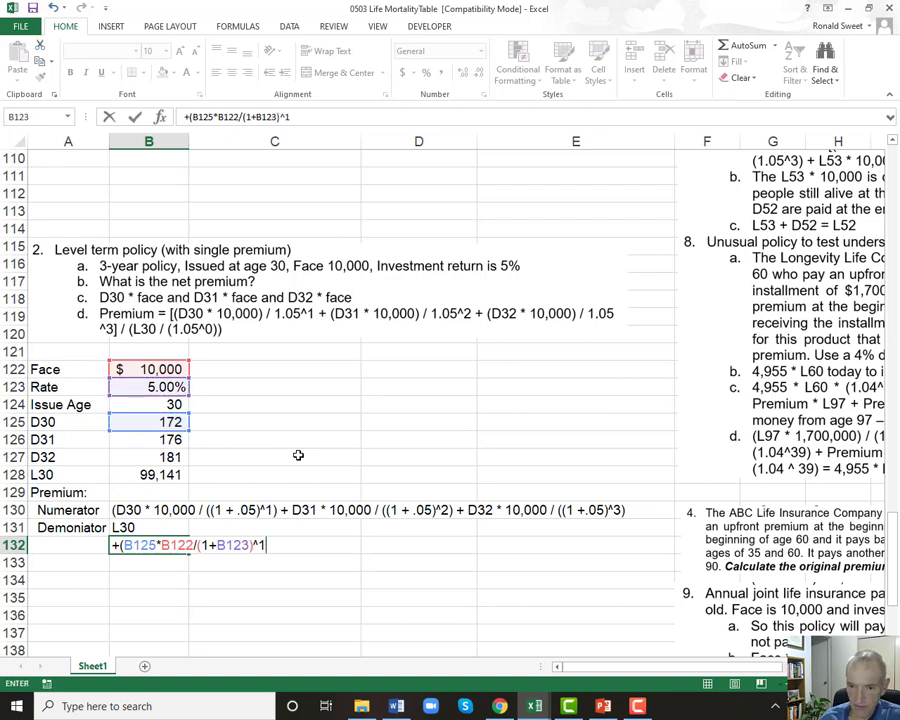
Wrap the first-year discount factor in an extra pair of parentheses so it reads ((1+B123)^1).
key(F2)
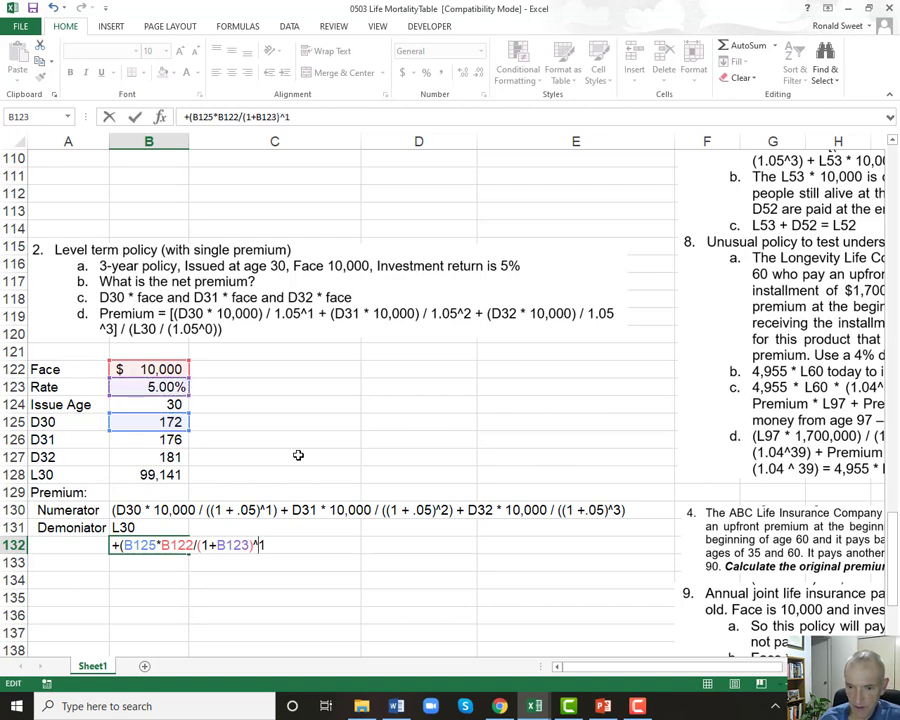
key(Left)
key(Left)
key(Left)
key(Left)
key(Left)
key(Left)
key(Left)
key(Left)
key(Left)
text((1)
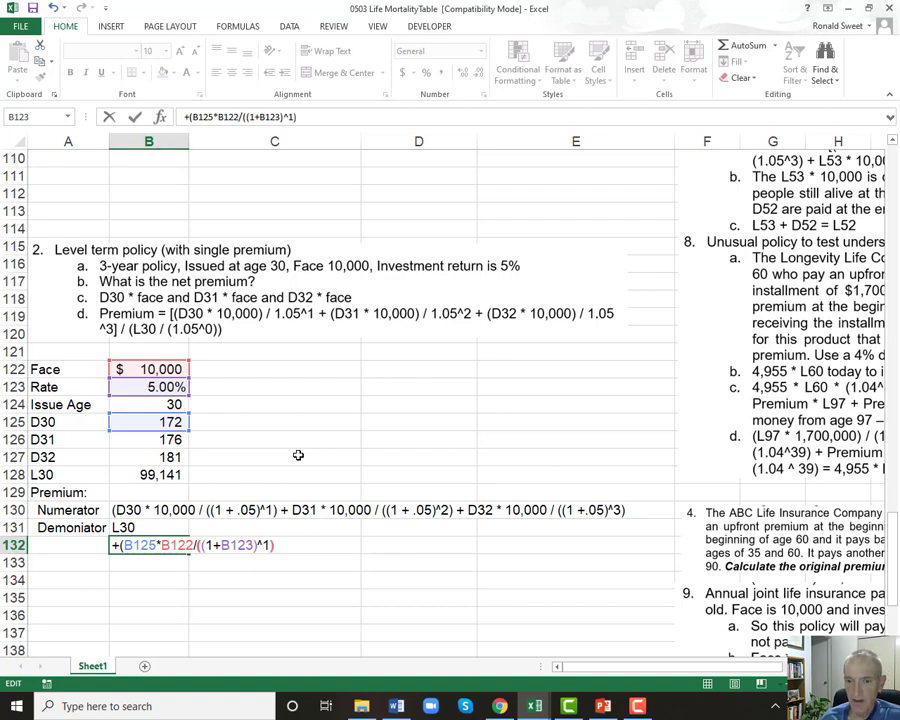
Add the second-year claims term B126*10000/((1+B123)^2) to the B132 formula, followed by a plus sign.
text(+)
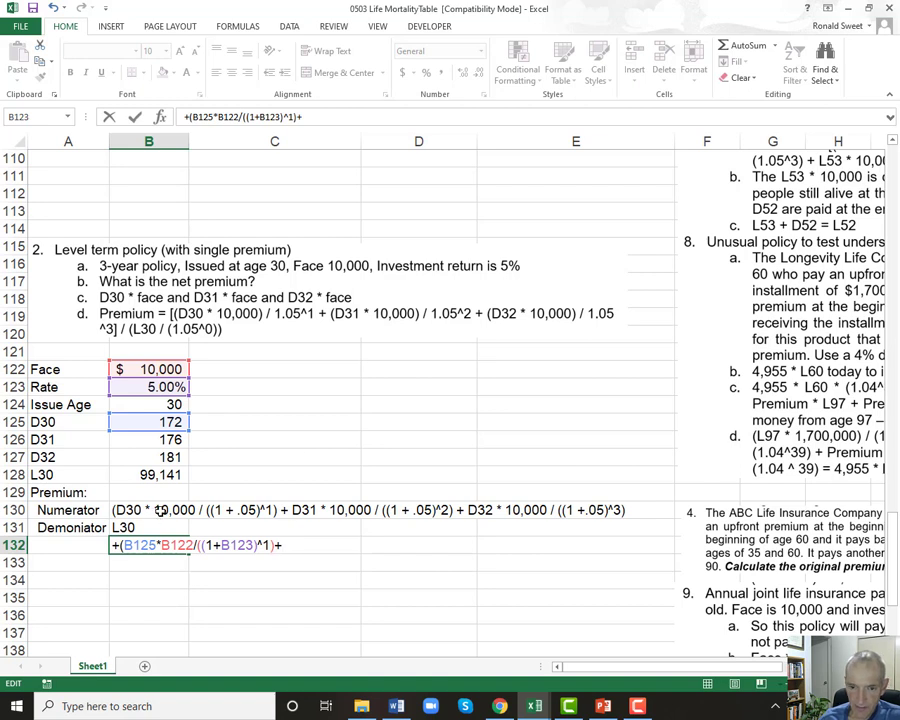
click(127, 439)
text(*10000/(*()
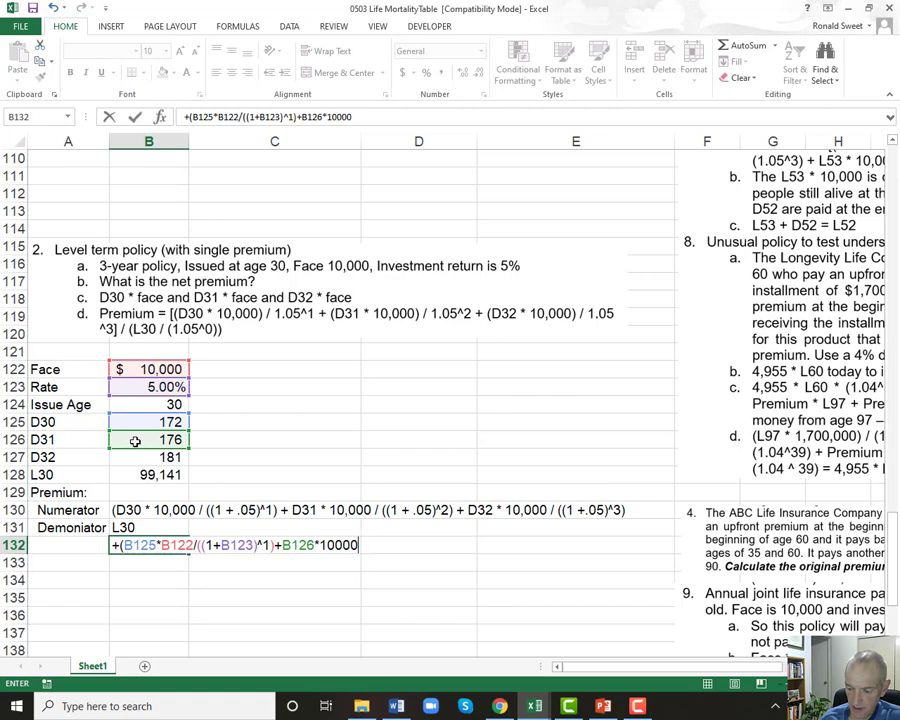
key(BackSpace)
key(BackSpace)
text((1+)
key(Up)
key(Up)
key(Up)
key(Up)
key(Up)
key(Up)
key(Up)
key(Up)
key(Up)
text())
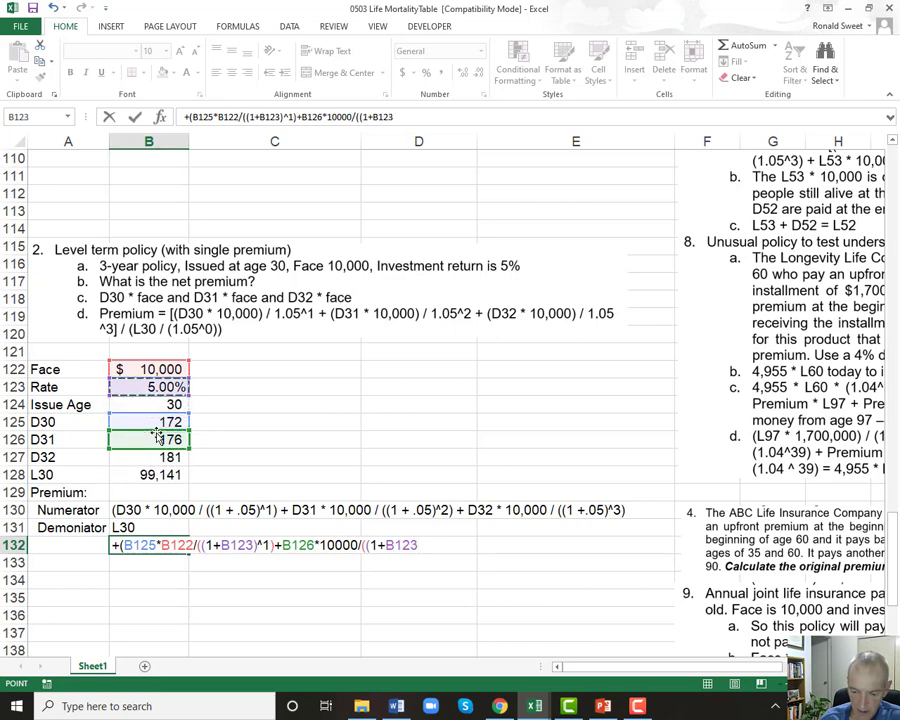
text(^2)
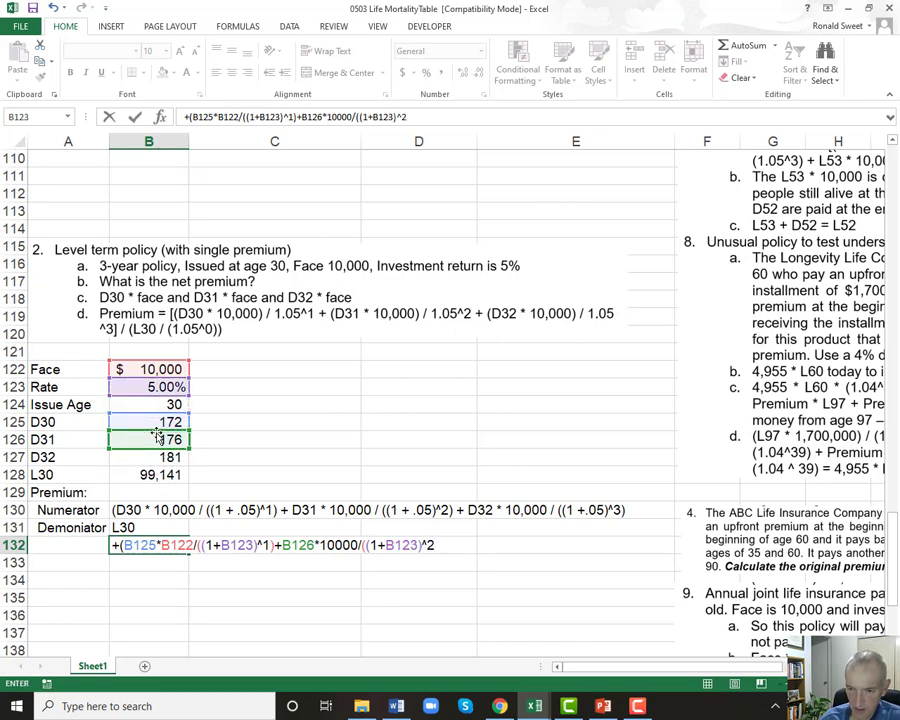
text()+)
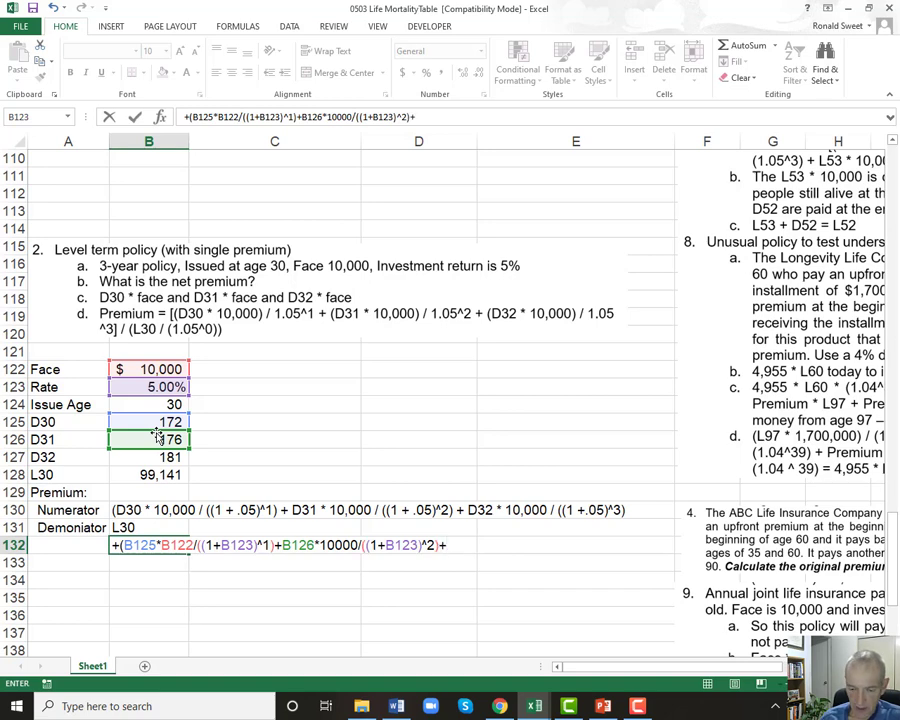
Add the third-year claims term B127*B122/((1+B123)^3) and close the numerator's parenthesis.
key(Up)
key(Up)
key(Up)
key(Up)
key(Up)
text(*1)
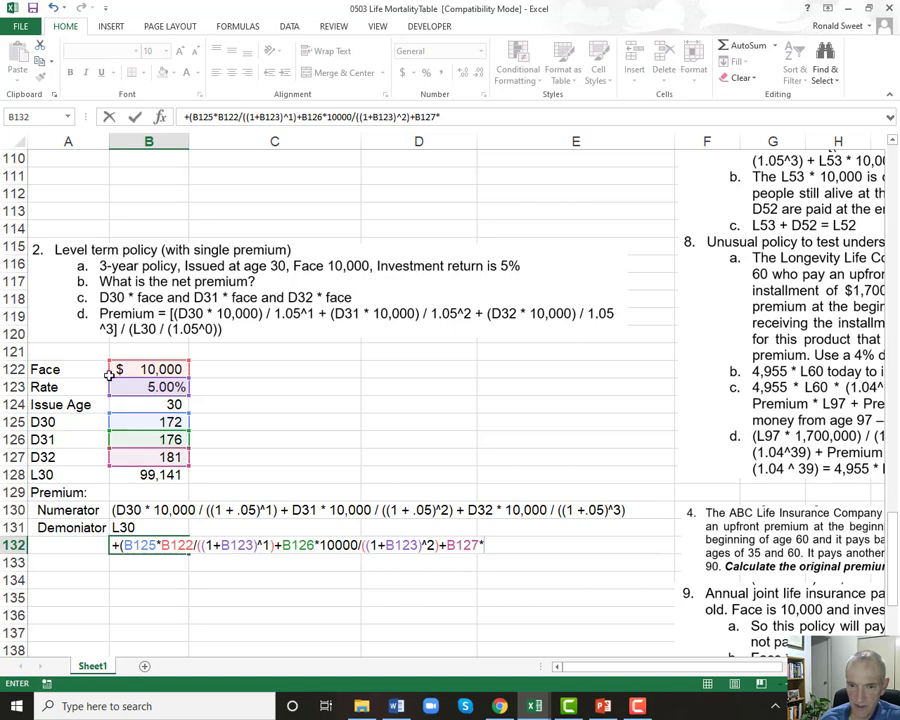
click(150, 369)
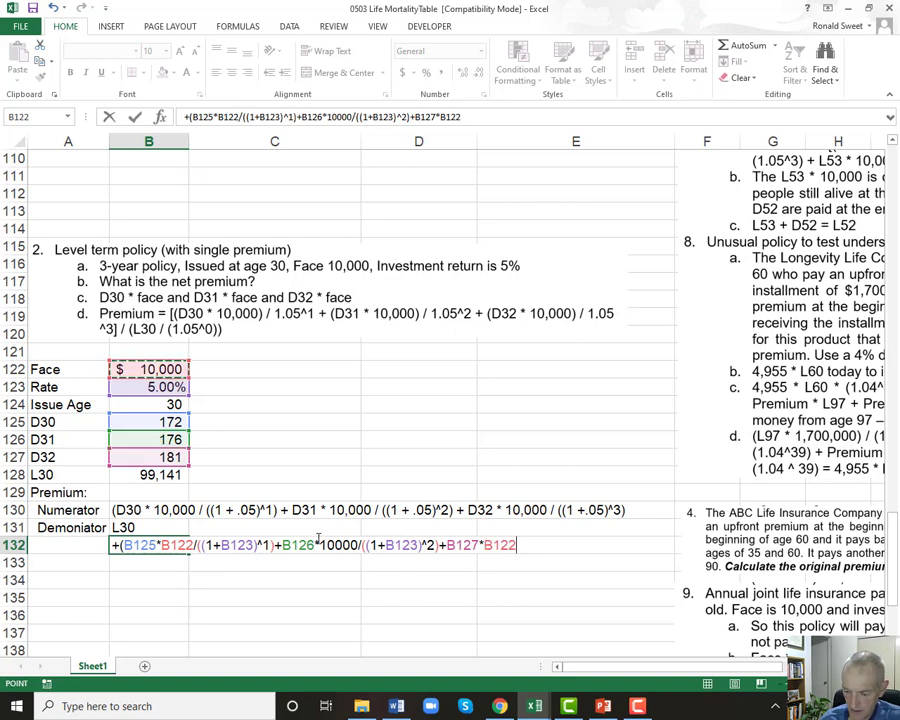
text(/(()
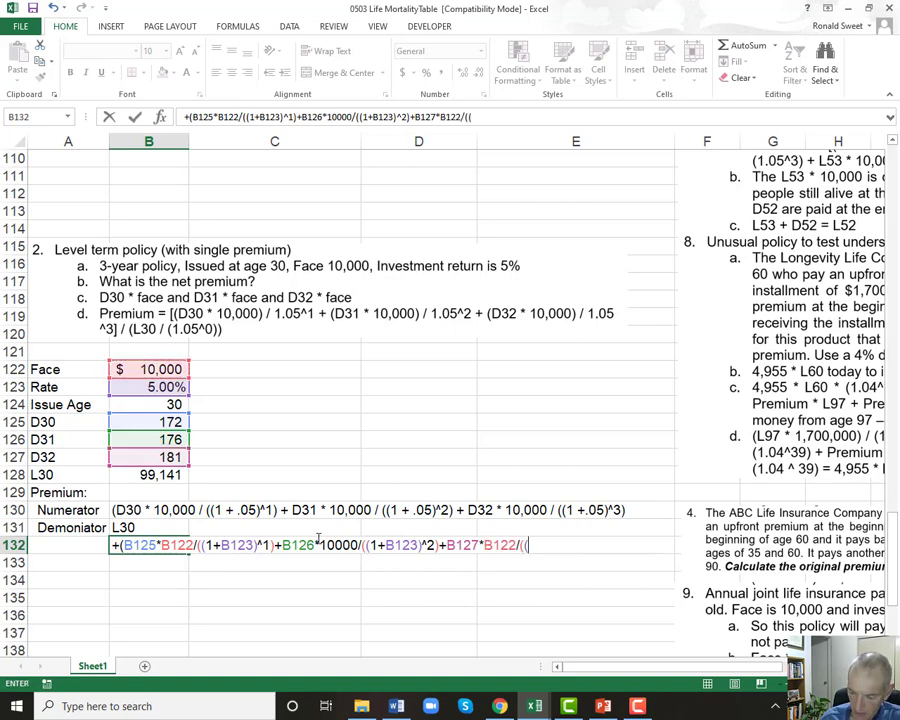
text(1+)
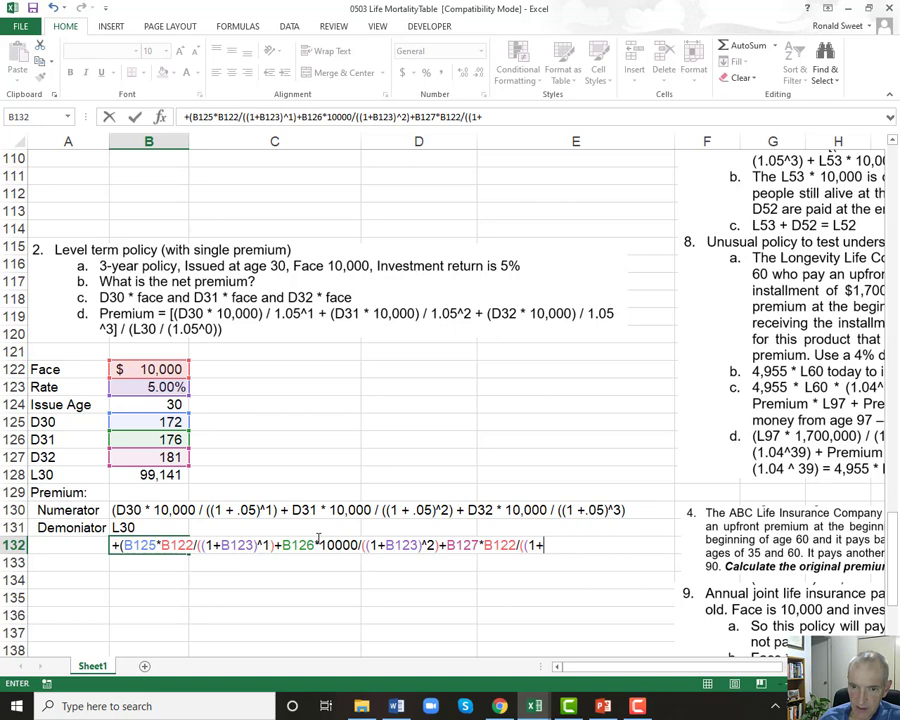
click(133, 388)
text()^)
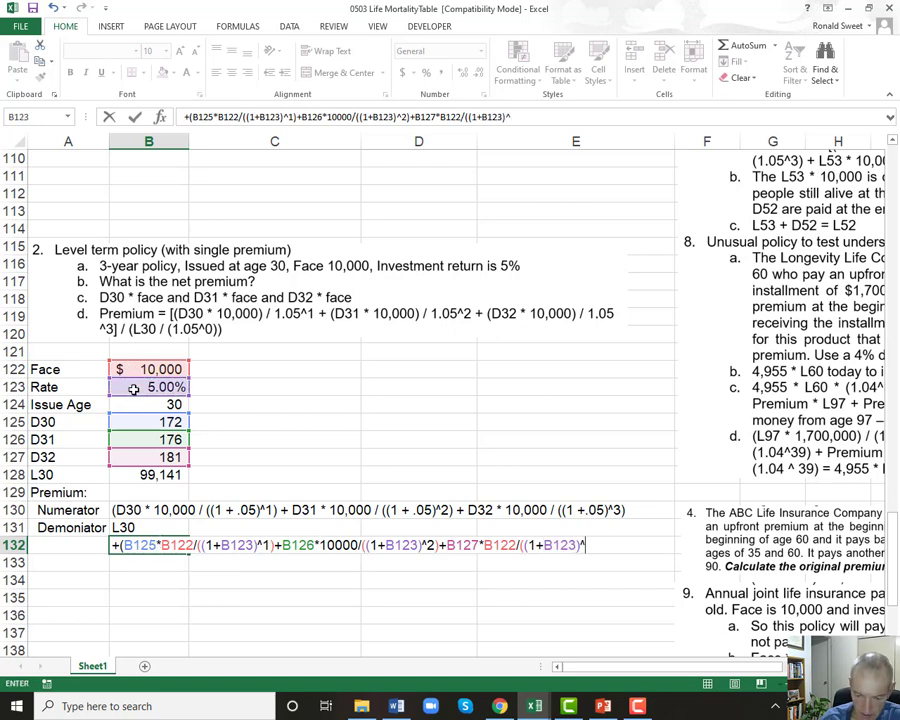
text(3))
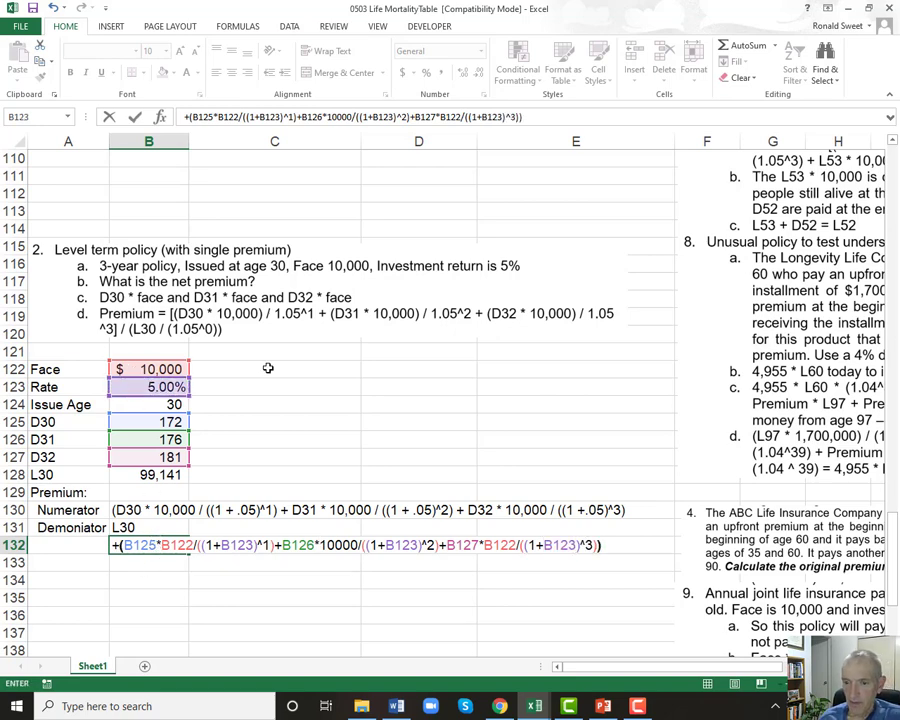
Replace the 10000 in the second-year term with B122 and divide the whole numerator by B128.
drag(322, 541, 355, 540)
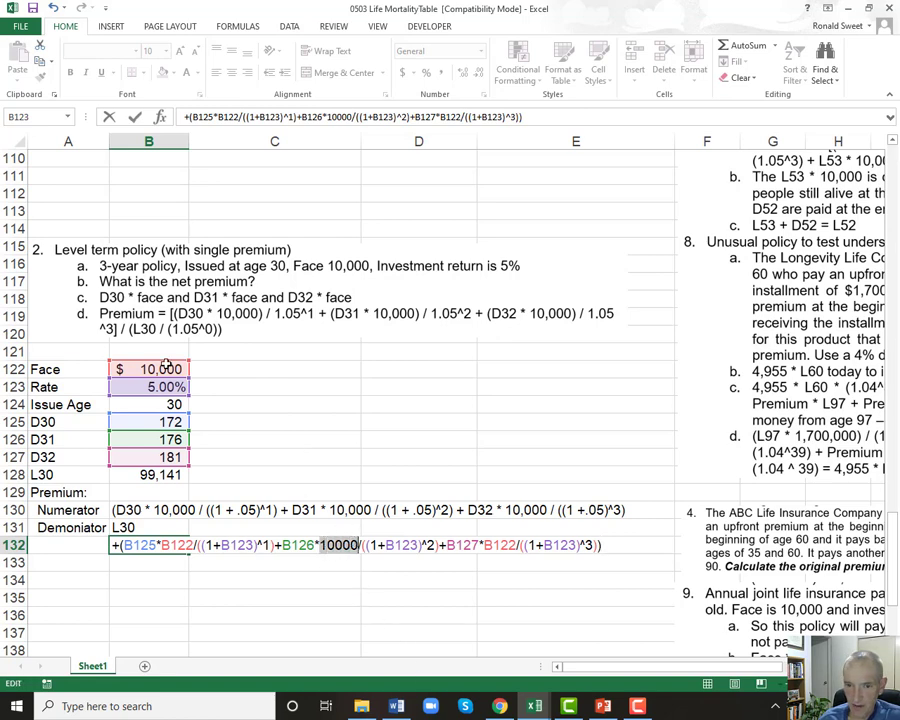
click(158, 370)
click(617, 545)
text(/)
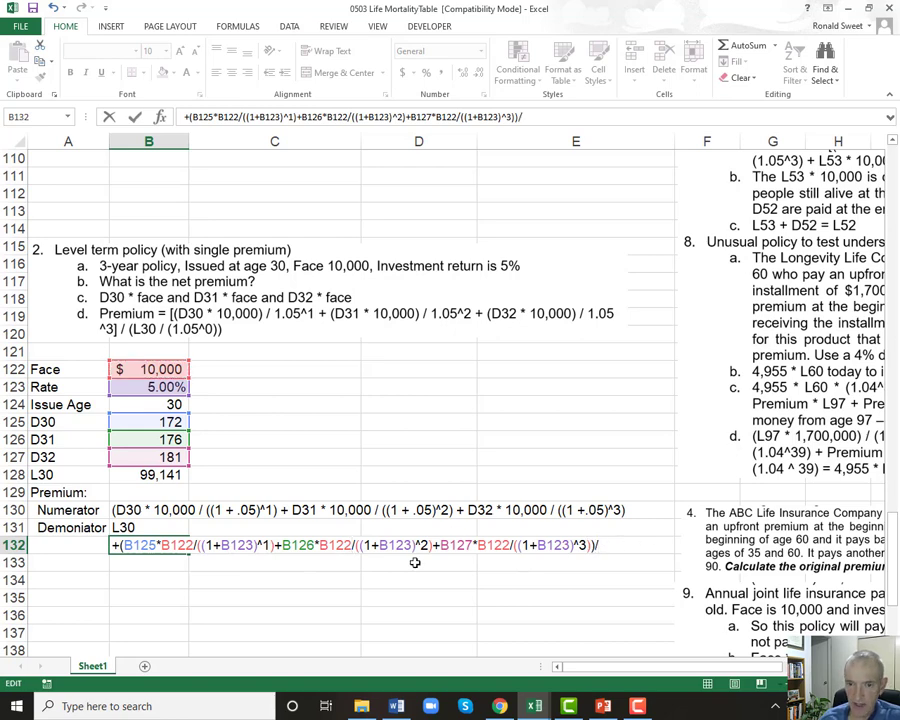
click(127, 473)
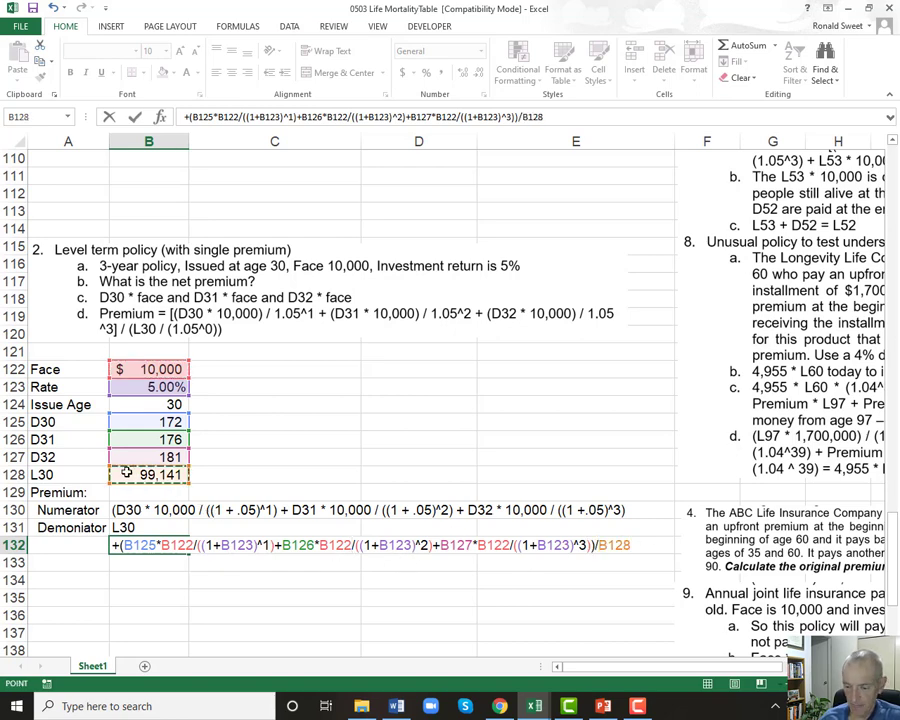
key(Return)
Show the B132 premium formula as text in C132, keeping B132 as a working formula.
key(Up)
key(F2)
key(Home)
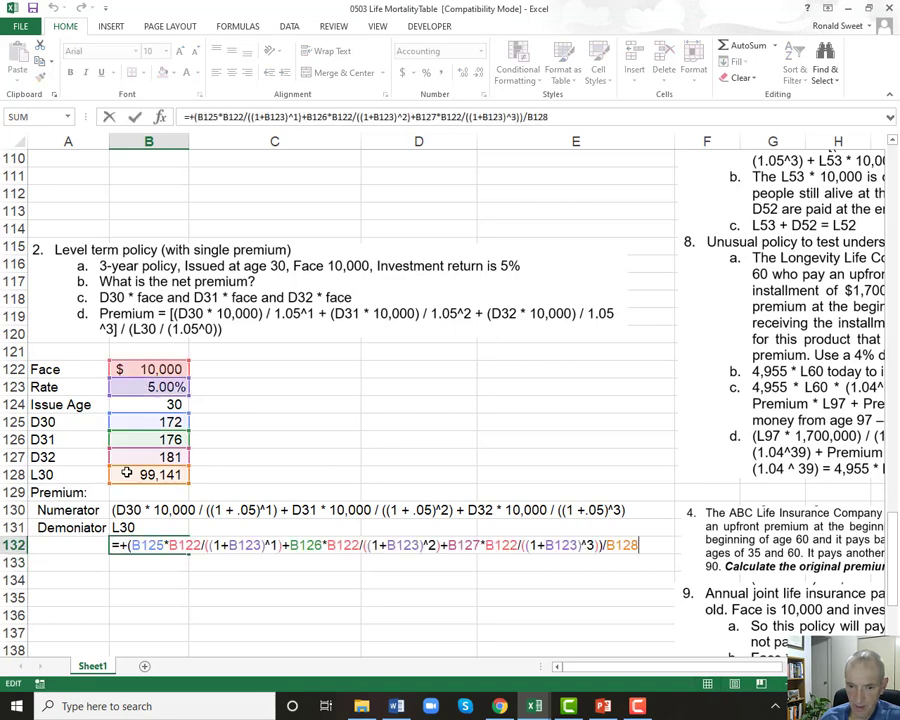
text(')
key(Return)
key(Up)
key(F2)
key(Home)
key(Delete)
key(Return)
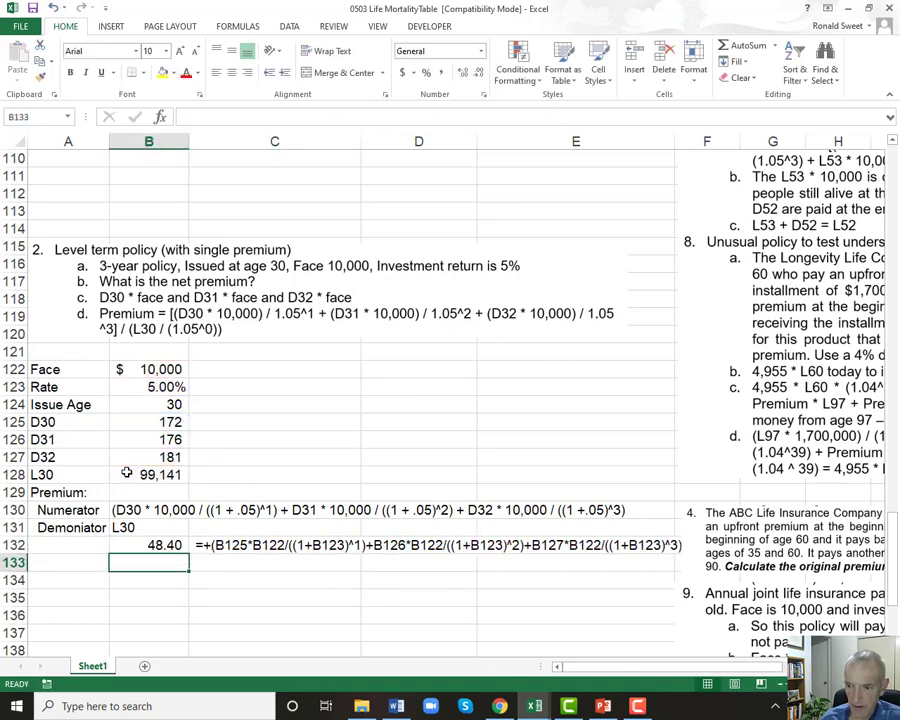
Widen column E to fit the full formula text and give the B132 premium a dollar-sign accounting format.
key(Up)
drag(670, 141, 752, 141)
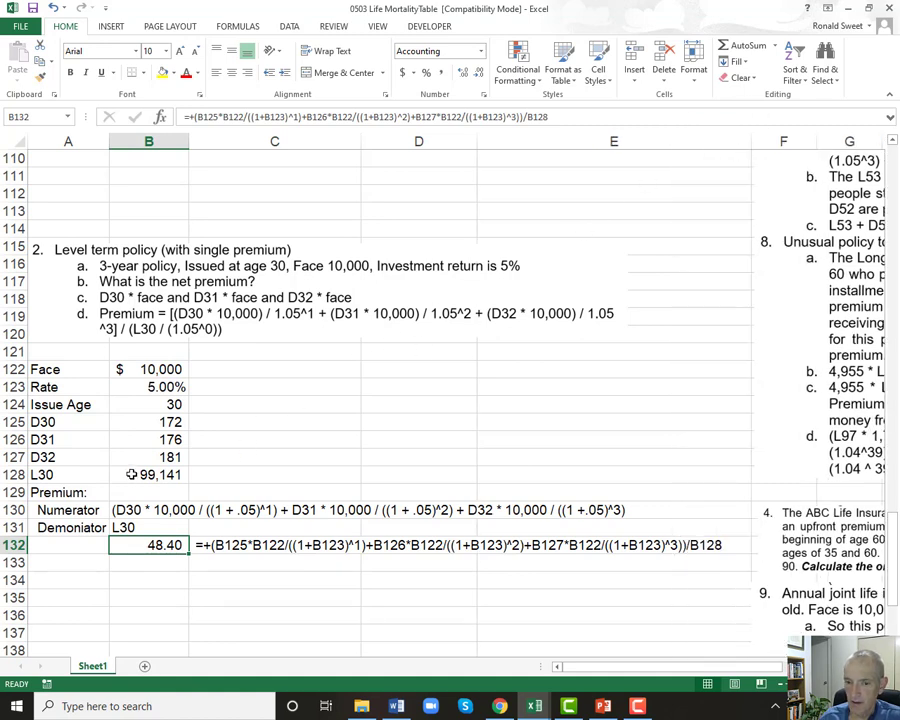
click(404, 72)
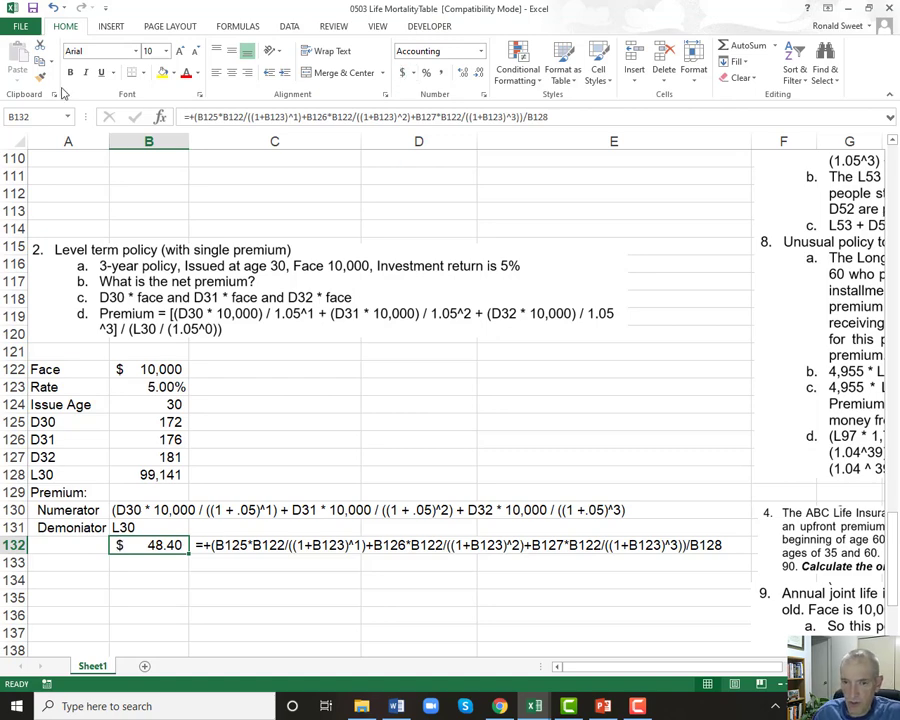
Enter the label Time 0 in A134, below the level term premium calculation.
scroll(286, 371, up, 10)
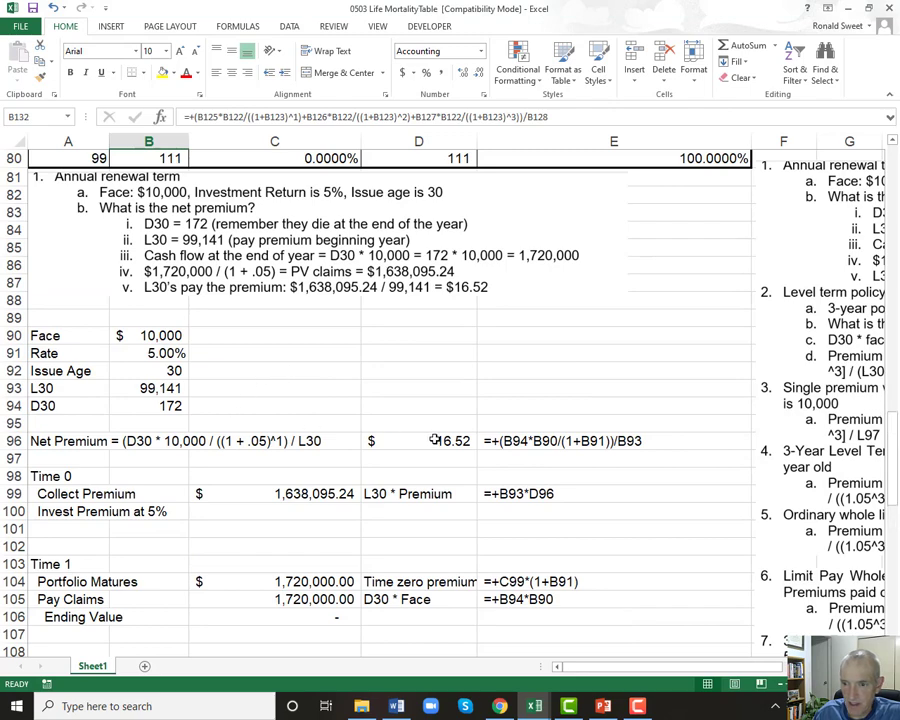
scroll(403, 440, down, 10)
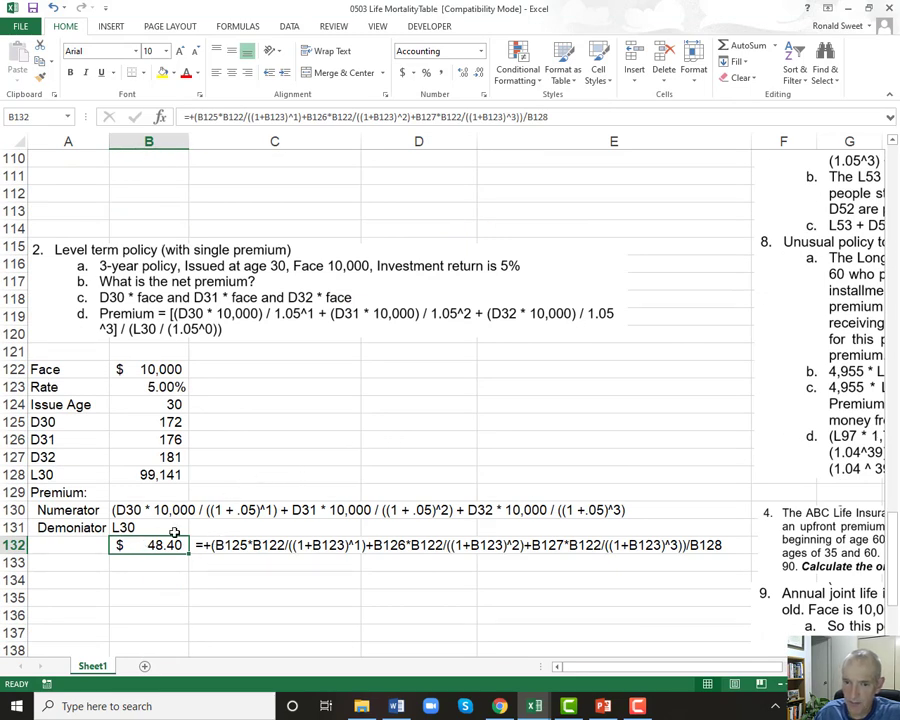
click(151, 441)
click(147, 457)
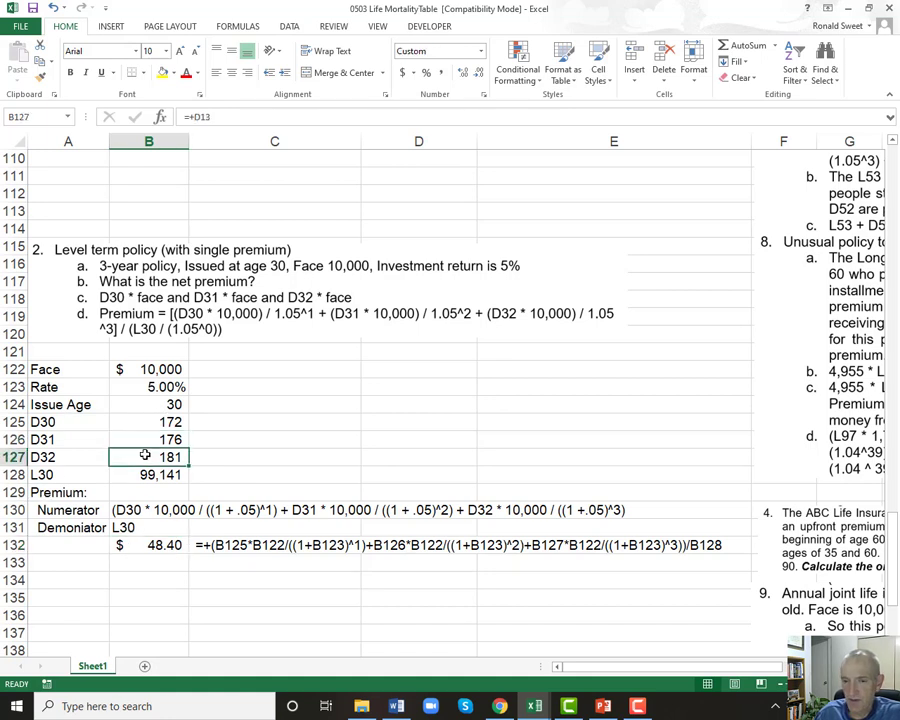
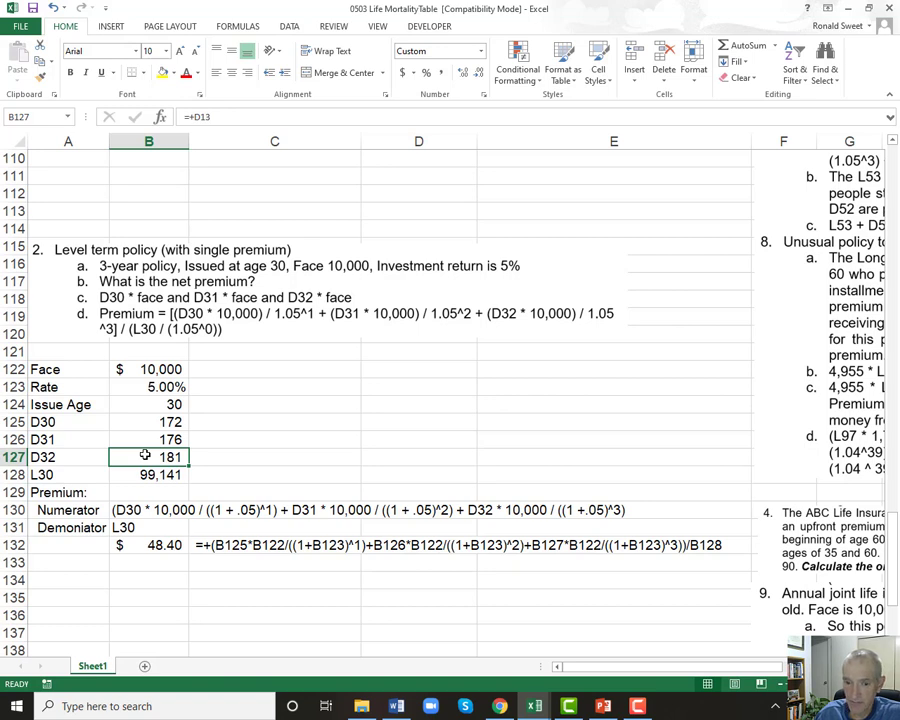
key(Down)
key(Down)
key(Down)
key(Down)
key(Down)
key(Down)
key(Down)
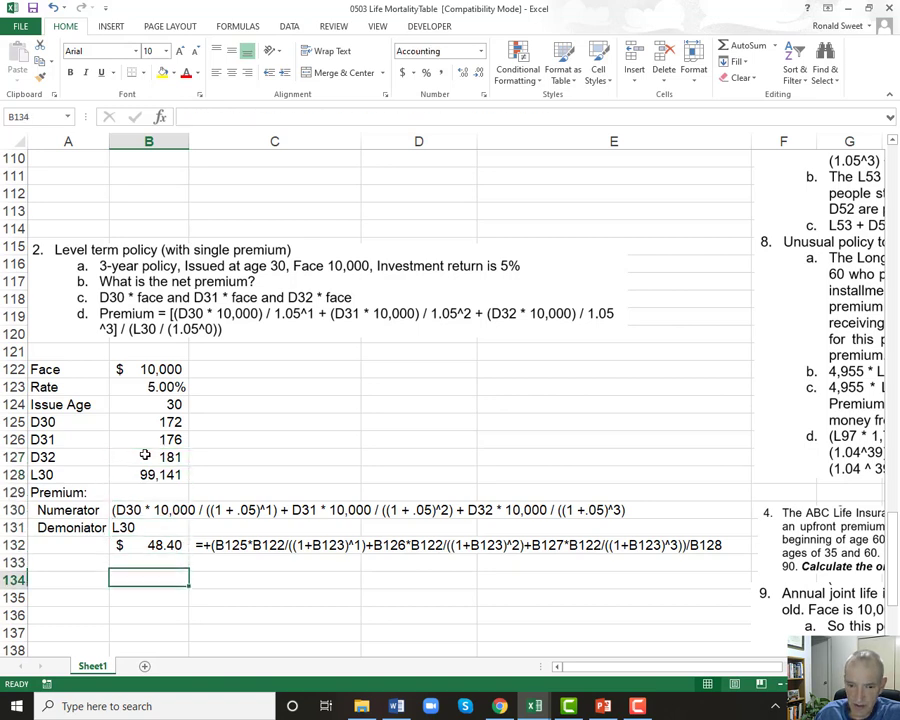
key(Left)
text(Tm)
key(BackSpace)
text(ime 0)
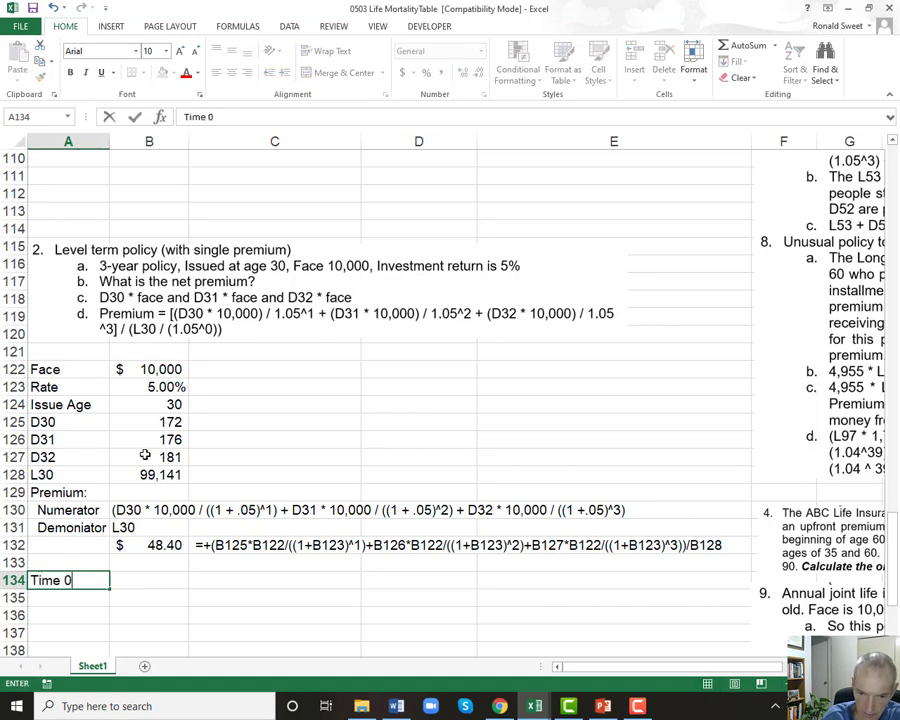
Enter the timeline labels Time 1 in A138, Time 2 in A144 and Time 3 in A149.
key(Return)
key(Return)
key(Return)
key(Return)
text(Time )
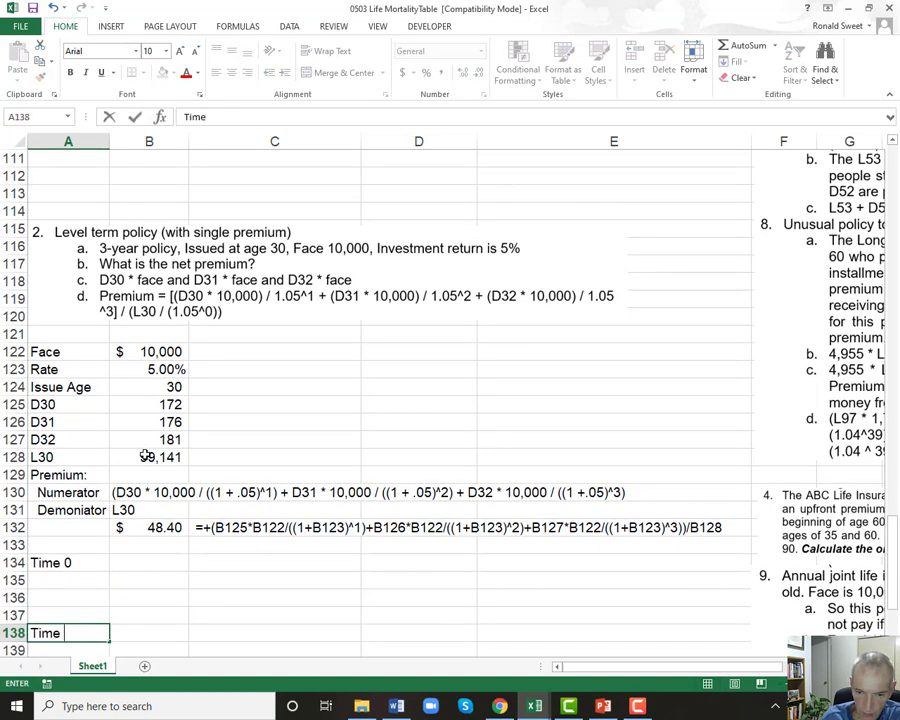
text(1)
key(Return)
key(Return)
key(Return)
key(Return)
key(Return)
key(Return)
text(Time 2)
key(Return)
key(Return)
key(Return)
key(Return)
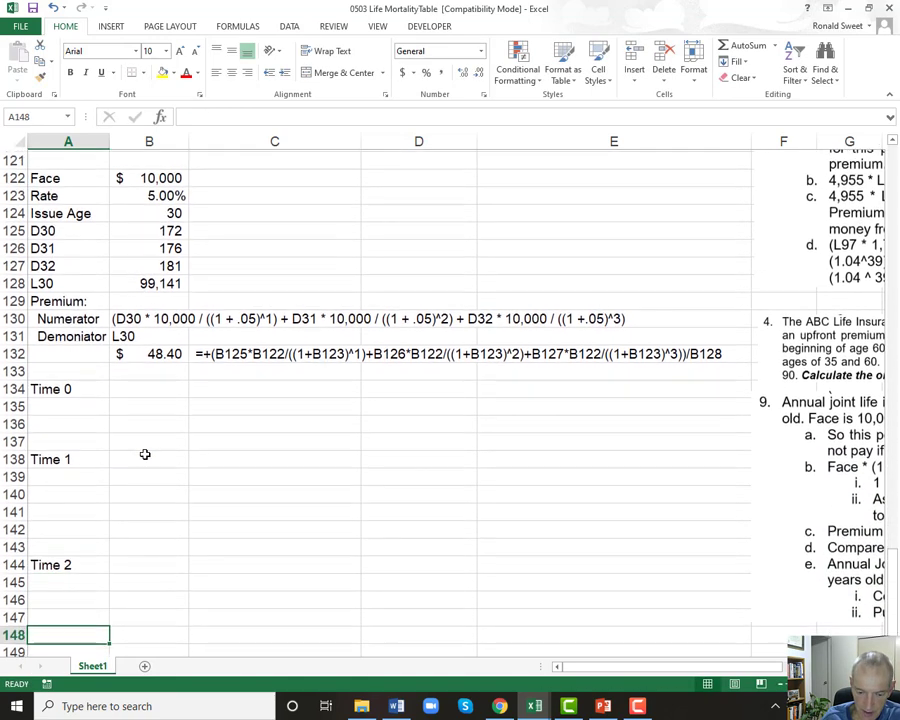
key(Return)
text(Time)
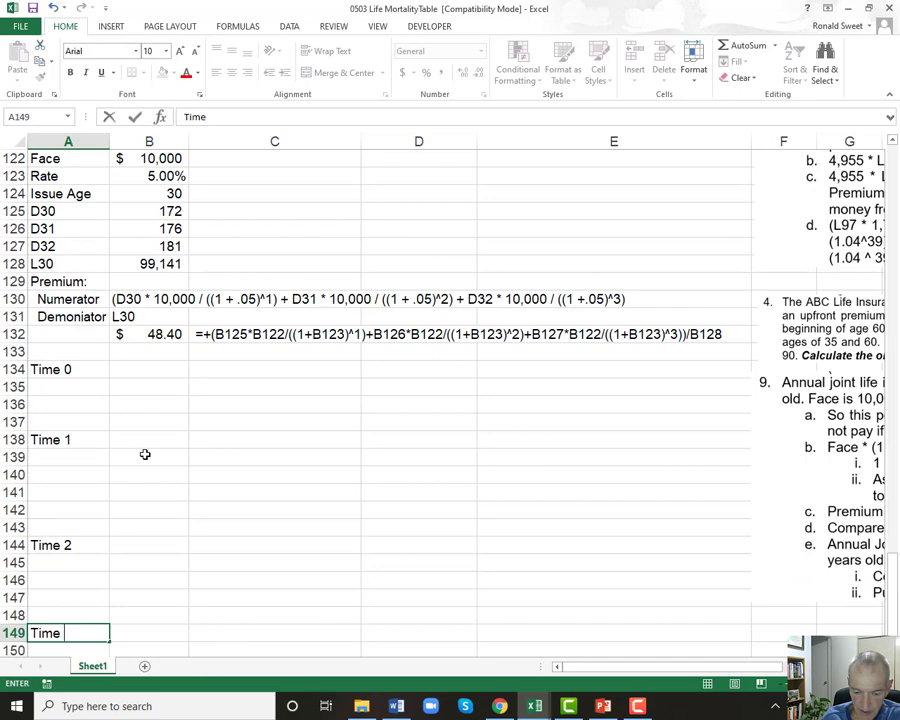
text( 3)
key(Return)
Under Time 0, enter Collect Premium in A135 and Invest preium at 5% in A136.
key(Up)
key(Up)
key(Up)
key(Up)
key(Up)
key(Up)
key(Up)
key(Up)
key(Up)
key(Up)
key(Up)
key(Up)
key(Up)
key(Up)
key(Up)
key(Up)
key(Up)
key(Up)
key(Up)
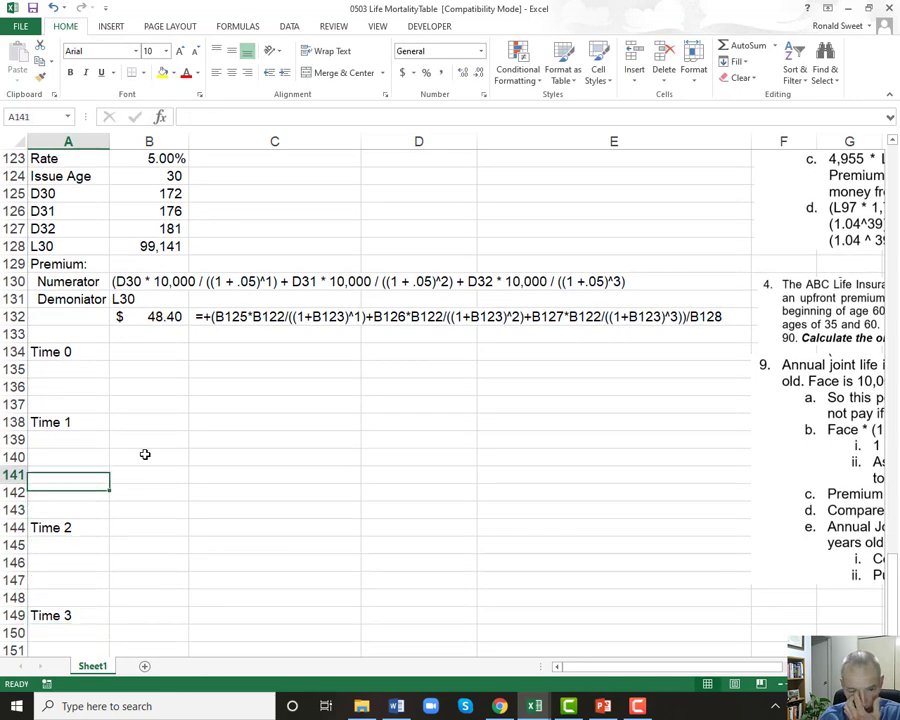
key(Down)
key(Down)
key(Down)
key(Down)
text(Col)
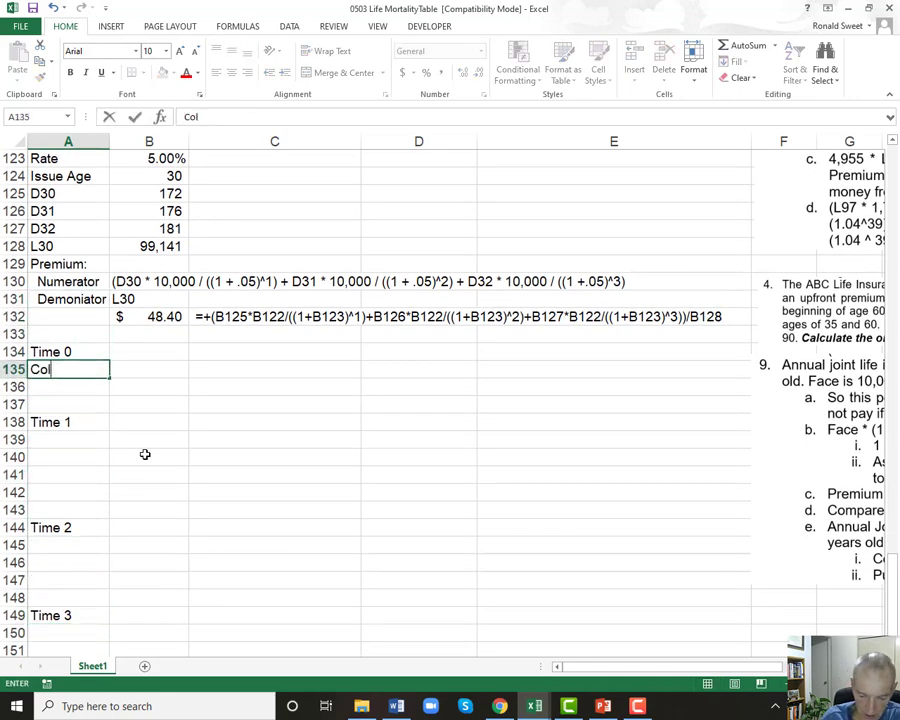
text(lect Premium)
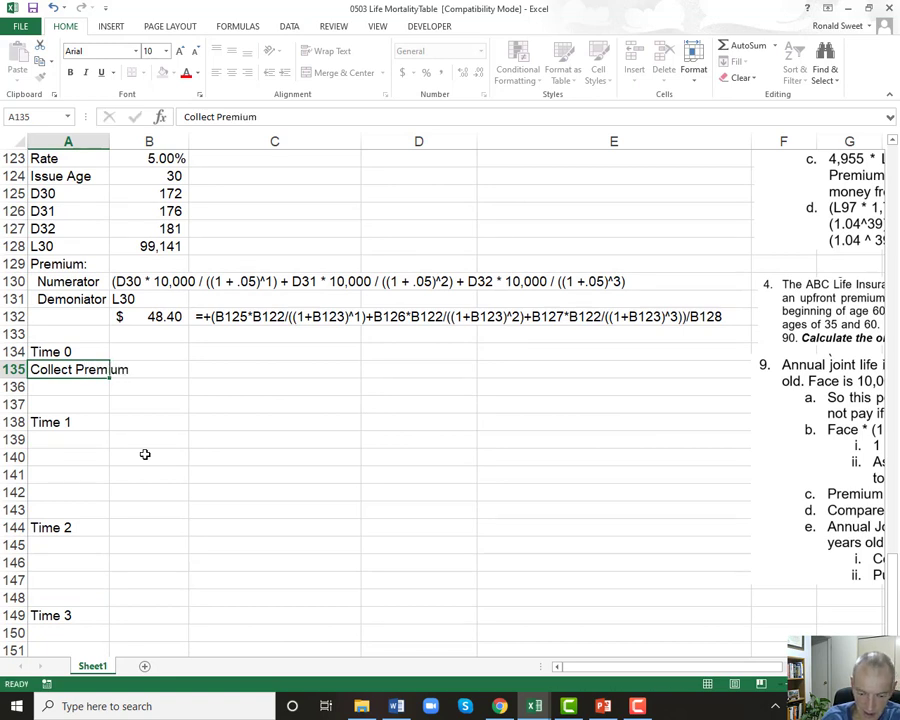
key(Return)
text(Invest preium at)
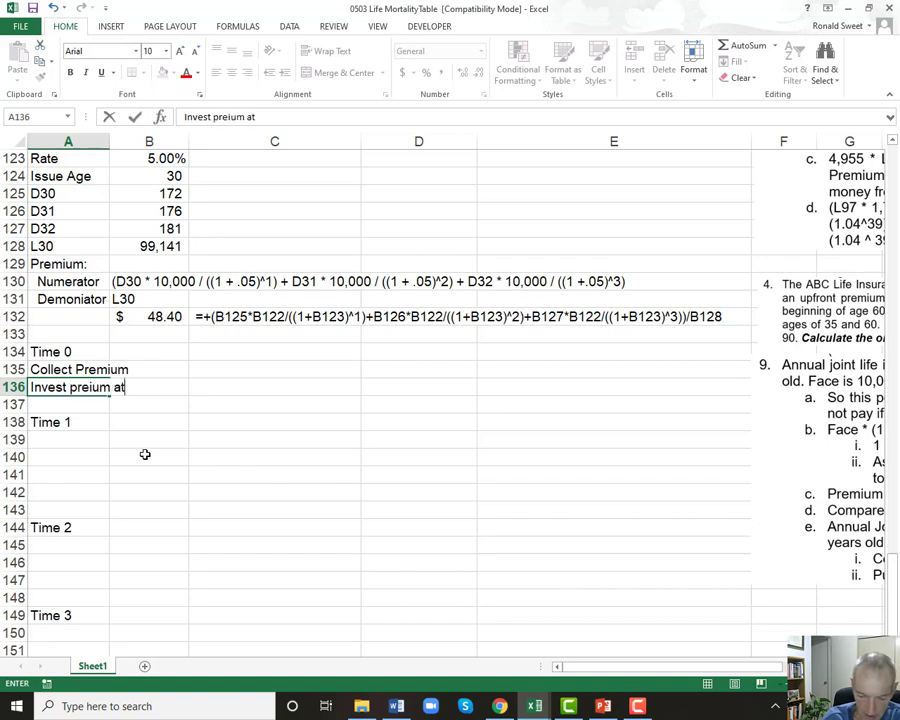
text(5%)
key(Return)
Describe the collected premium in D135 with the text L30 * Premium.
key(Up)
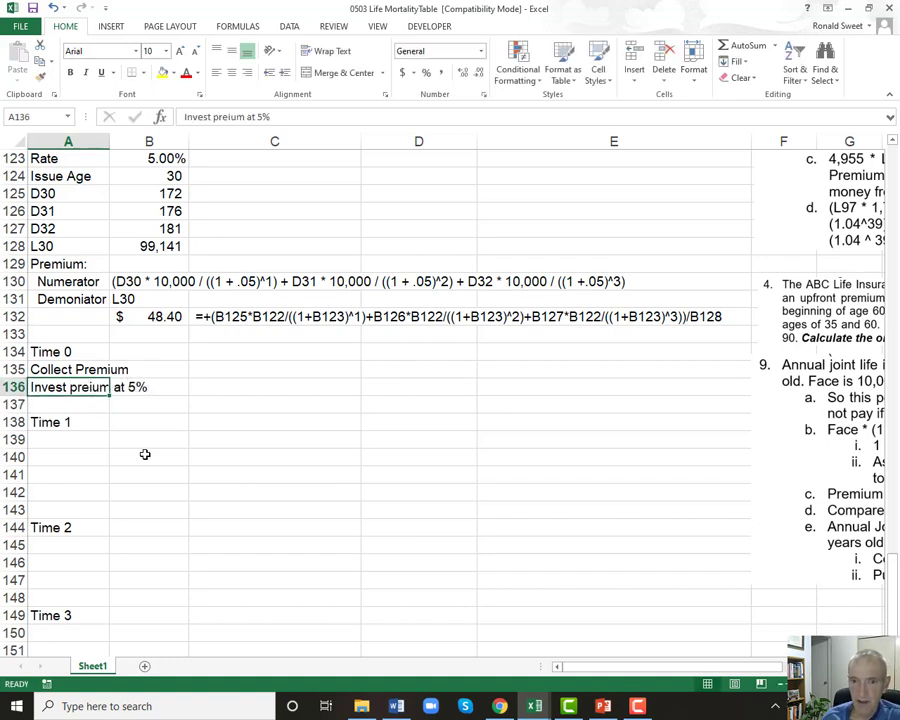
key(Up)
key(Right)
key(Right)
key(Right)
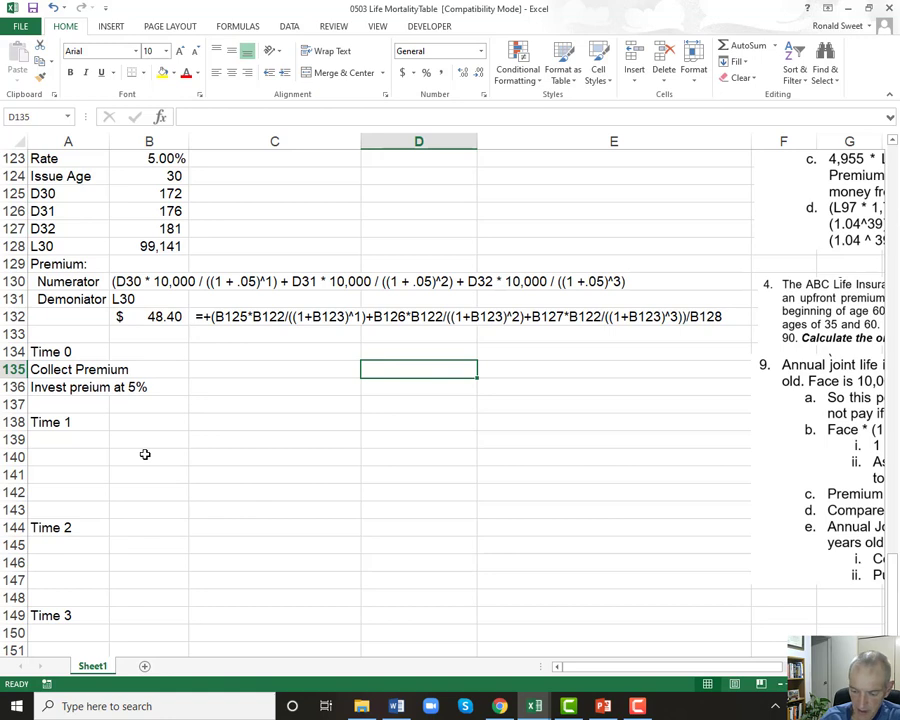
text(L30 * Premium)
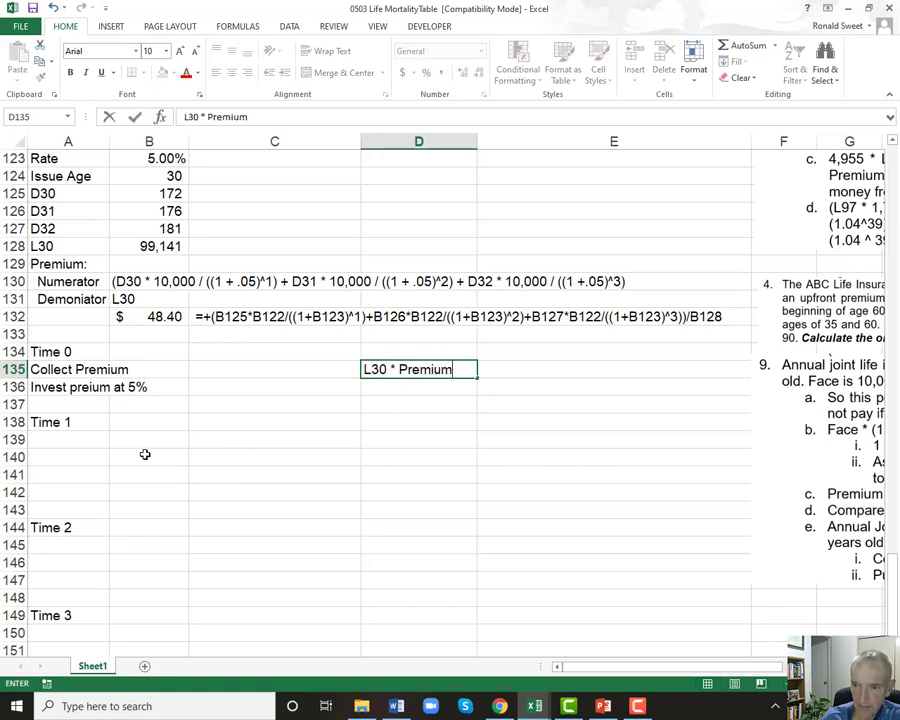
key(Return)
Calculate the total premium collected in C135 as L30 times the net premium, with the formula +B128*B132.
key(Up)
key(Left)
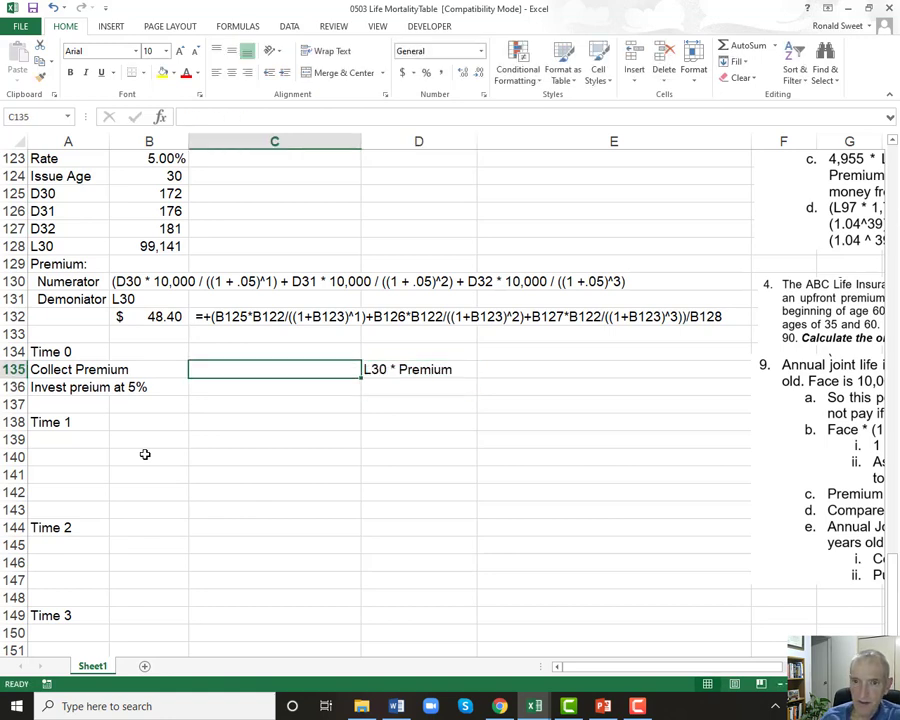
text(+)
key(Up)
key(Up)
key(Up)
key(Up)
key(Up)
key(Up)
key(Up)
key(Left)
text(*)
key(Up)
key(Up)
key(Up)
key(Left)
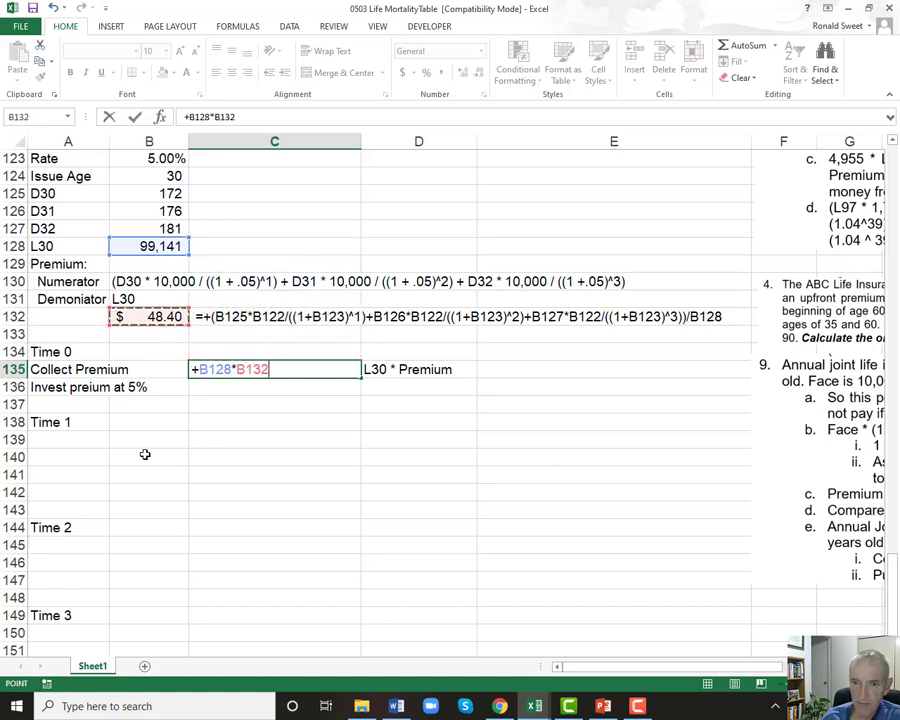
key(Return)
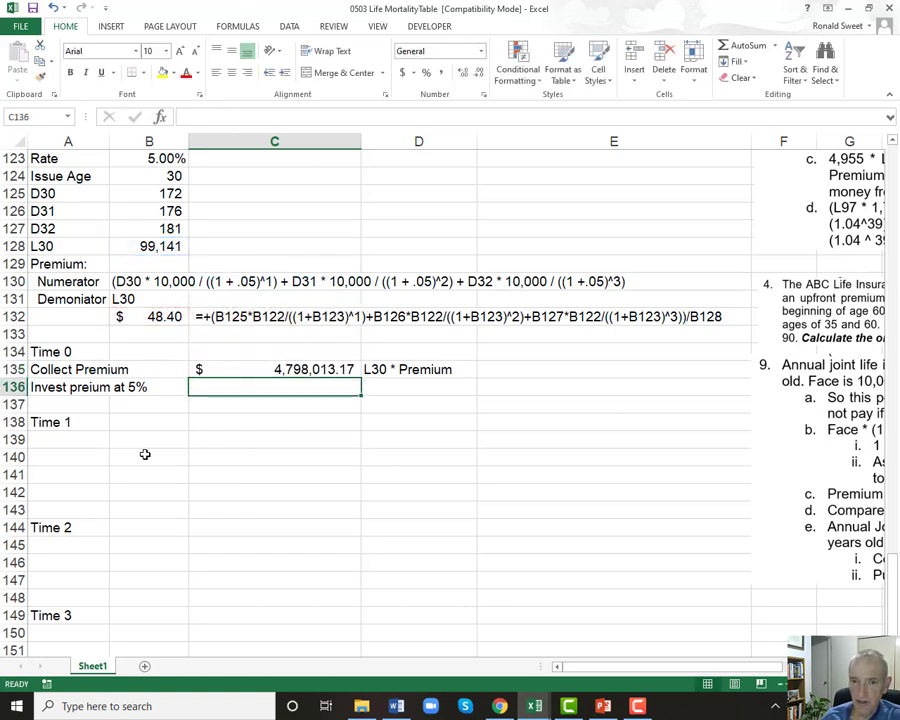
Enter the indented label Portfolio Matures in A139, under Time 1.
key(Down)
key(Down)
key(Down)
key(Home)
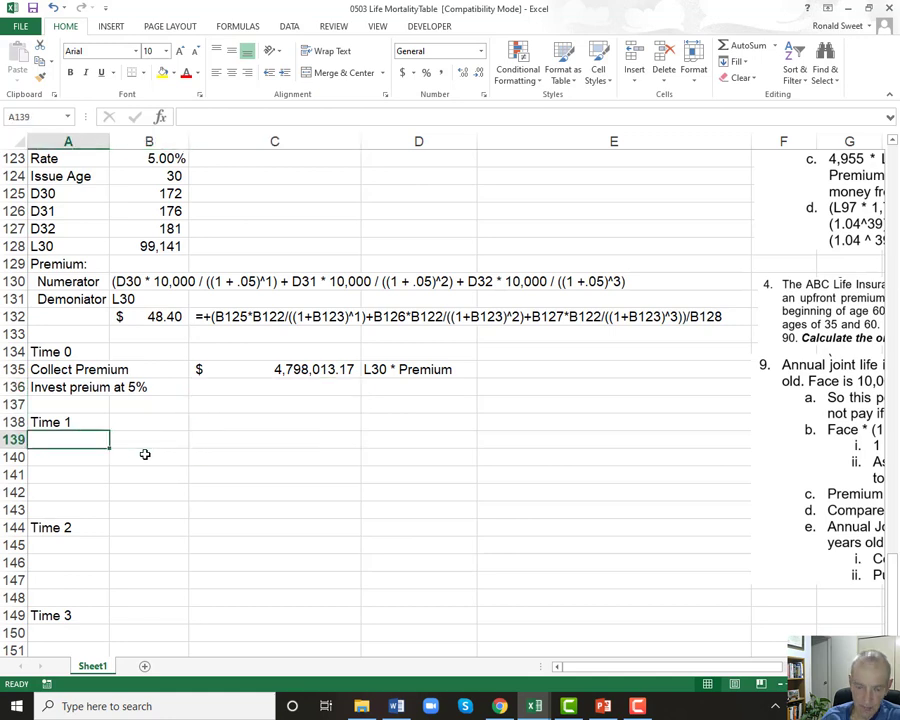
text(Portfolio Matu)
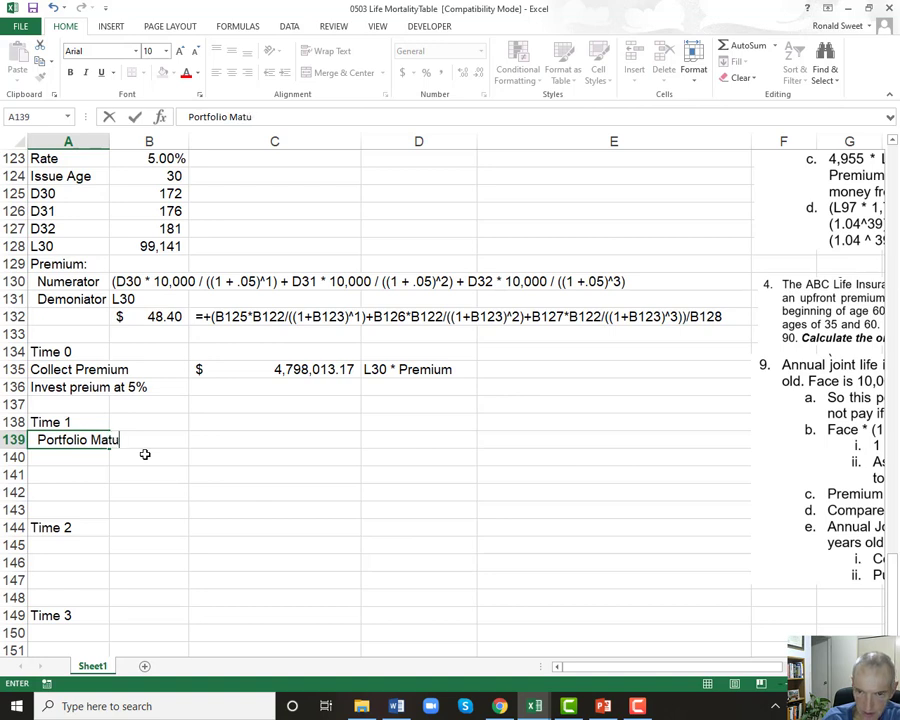
key(Return)
Show the C135 collected-premium formula as text in E135, keeping C135 as a working formula.
key(Up)
key(Right)
key(Right)
key(Up)
key(Up)
key(Up)
key(Up)
key(F2)
key(Home)
text(')
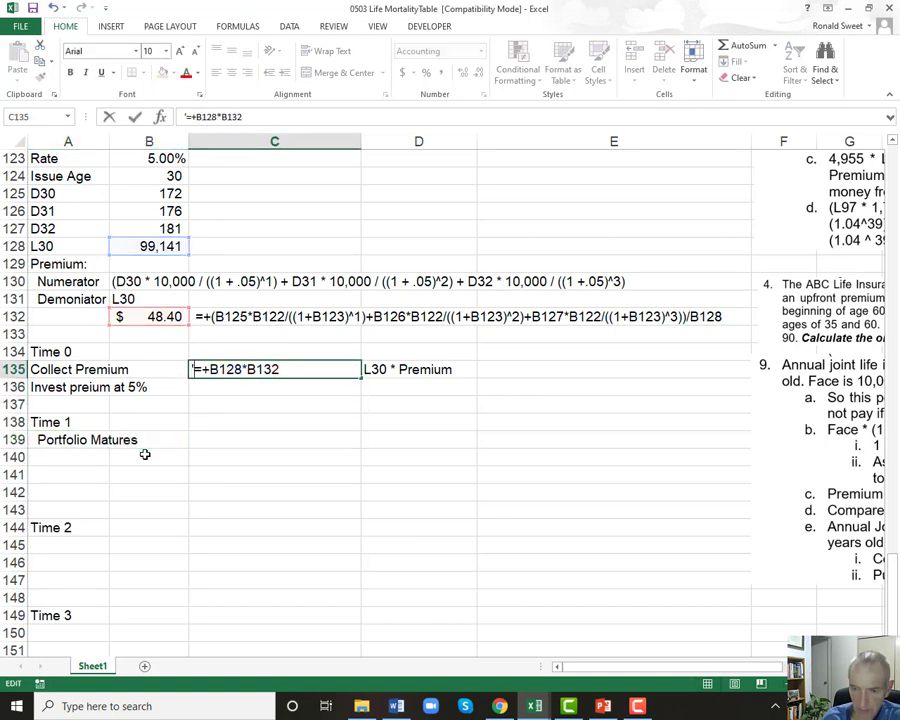
key(ctrl+Return)
key(ctrl+c)
key(Right)
key(Right)
key(Return)
key(Left)
key(Left)
key(F2)
key(Home)
key(Delete)
key(Return)
Calculate the matured portfolio in C139 as the collected premium grown one year, with the formula +C135*(1+B123).
key(Down)
key(Down)
key(Down)
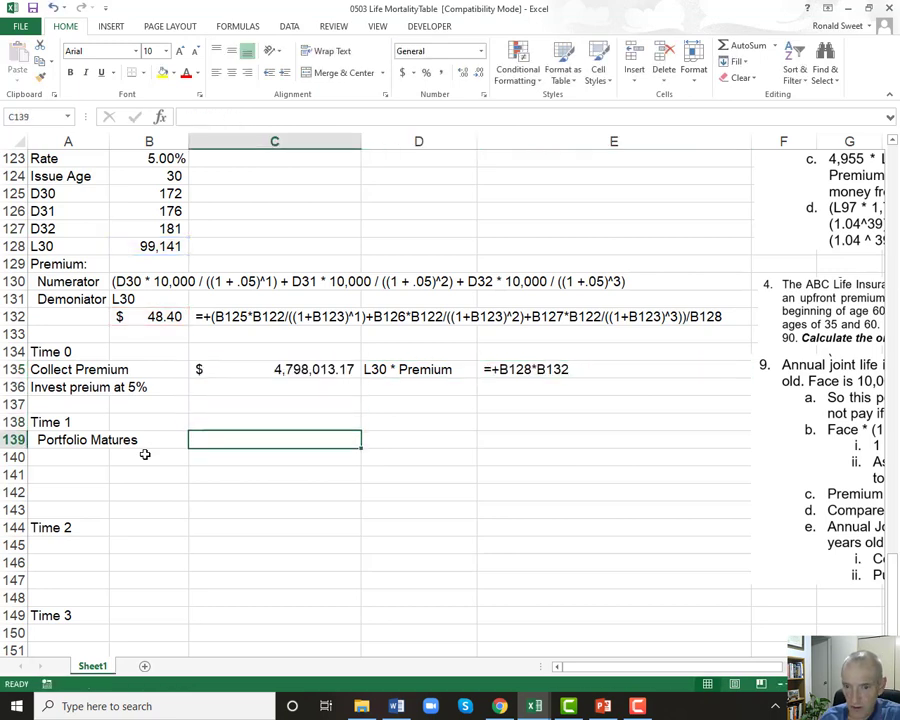
text(+)
key(Up)
key(Up)
key(Up)
key(Up)
text(*)
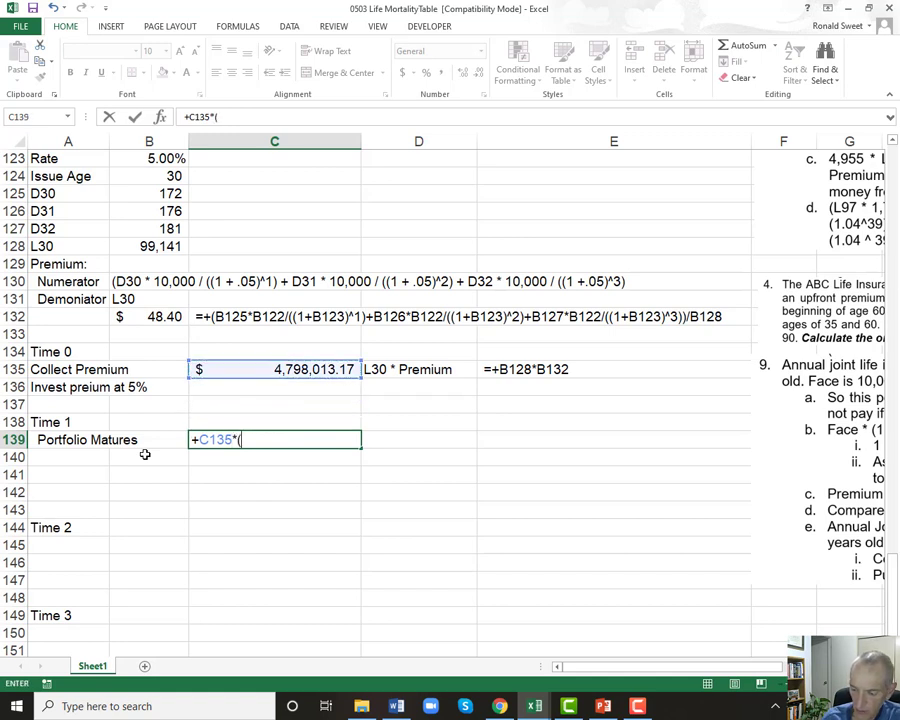
text((1+)
key(Up)
key(Up)
key(Up)
key(Up)
key(Up)
key(Up)
key(Up)
key(Up)
key(Up)
key(Up)
key(Up)
key(Up)
key(Up)
key(Up)
key(Up)
key(Up)
key(Left)
text())
key(Return)
Describe the matured portfolio in D139 with the text Premium * (1 + .05).
key(Up)
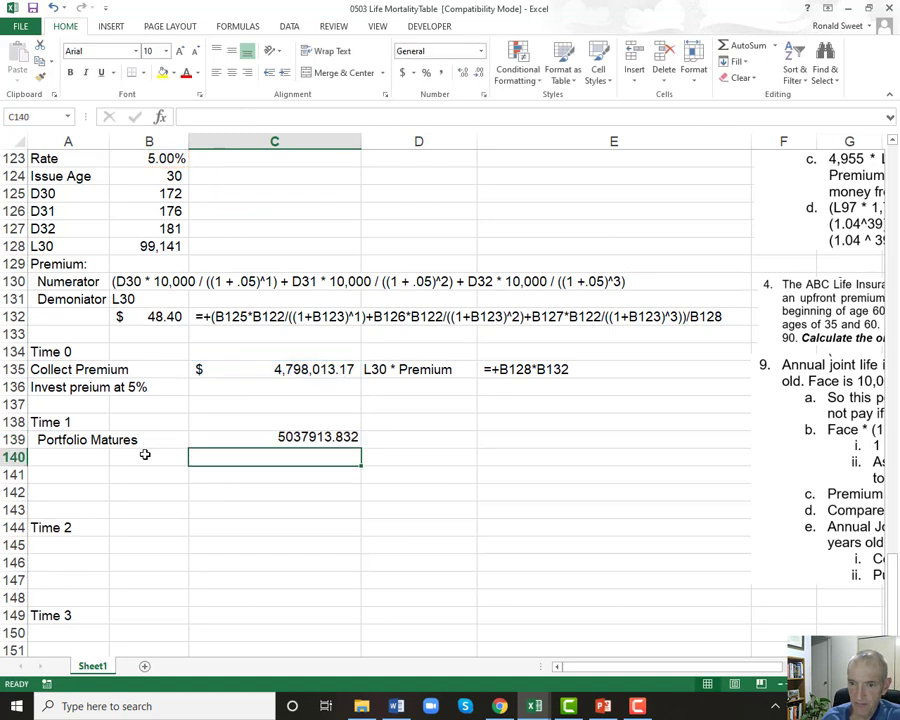
key(Right)
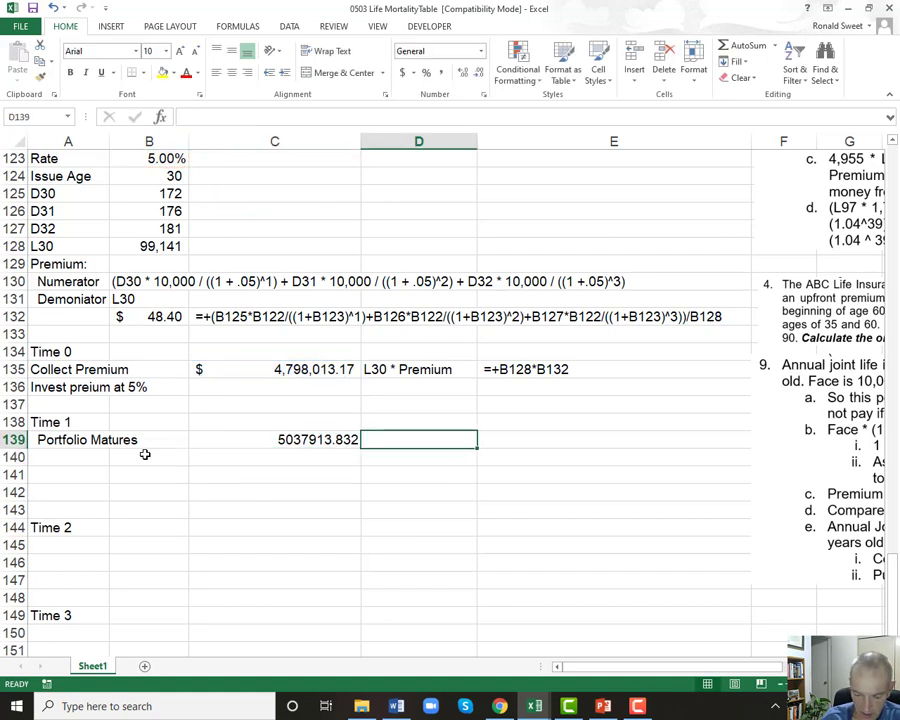
text(Premium * (1 + .05)
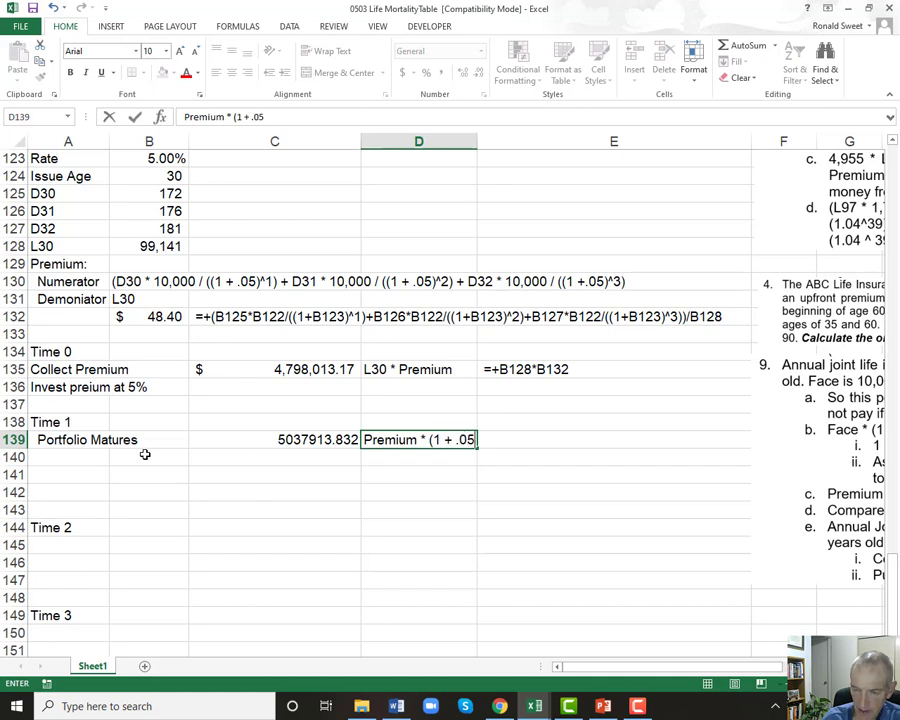
Show the C139 formula as text in E139, keeping C139 as a working formula with a dollar-sign accounting format.
key(Left)
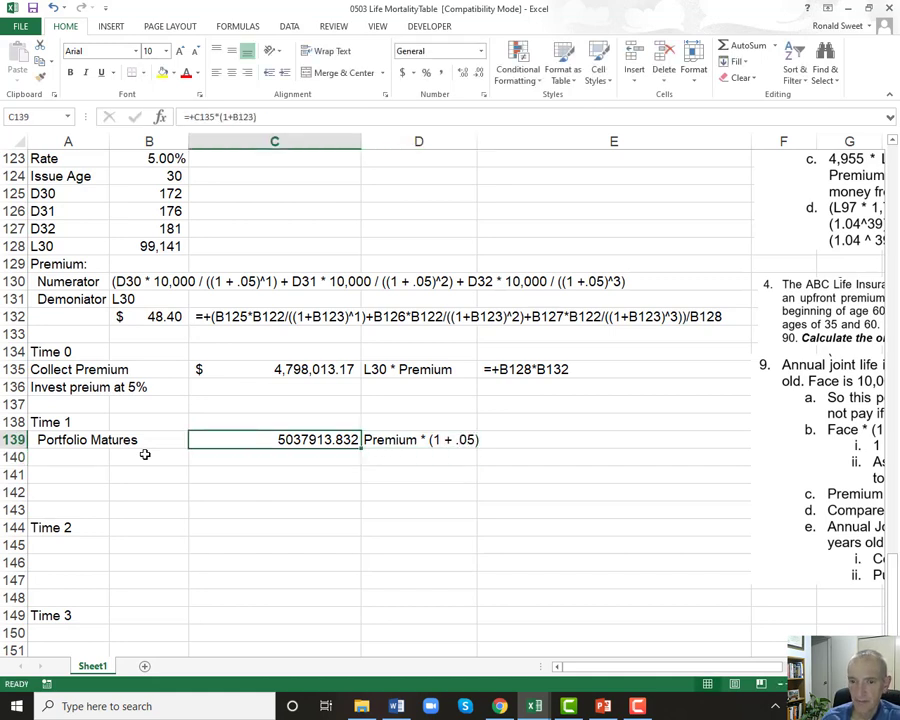
key(F2)
key(Home)
text(')
key(ctrl+Return)
key(ctrl+c)
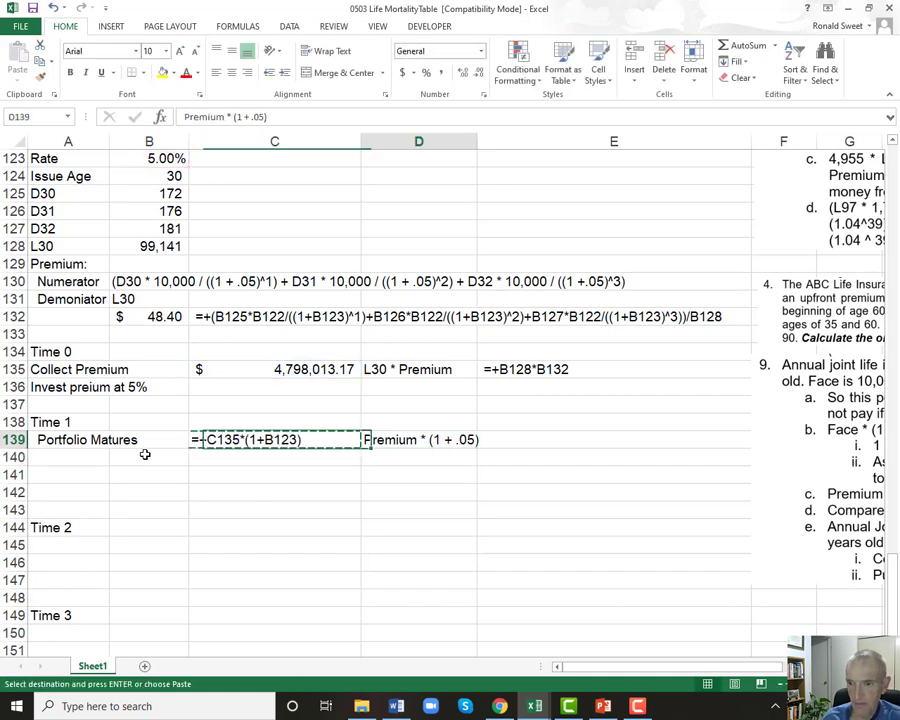
key(Right)
key(Right)
key(ctrl+v)
key(Left)
key(Left)
key(Escape)
key(F2)
key(Home)
key(Delete)
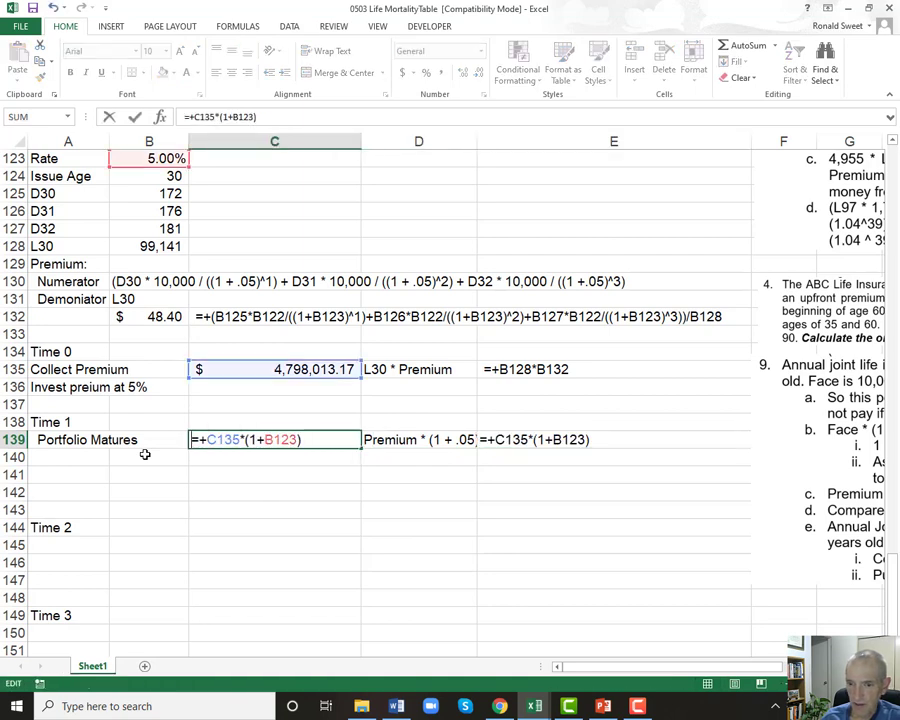
key(Return)
key(Up)
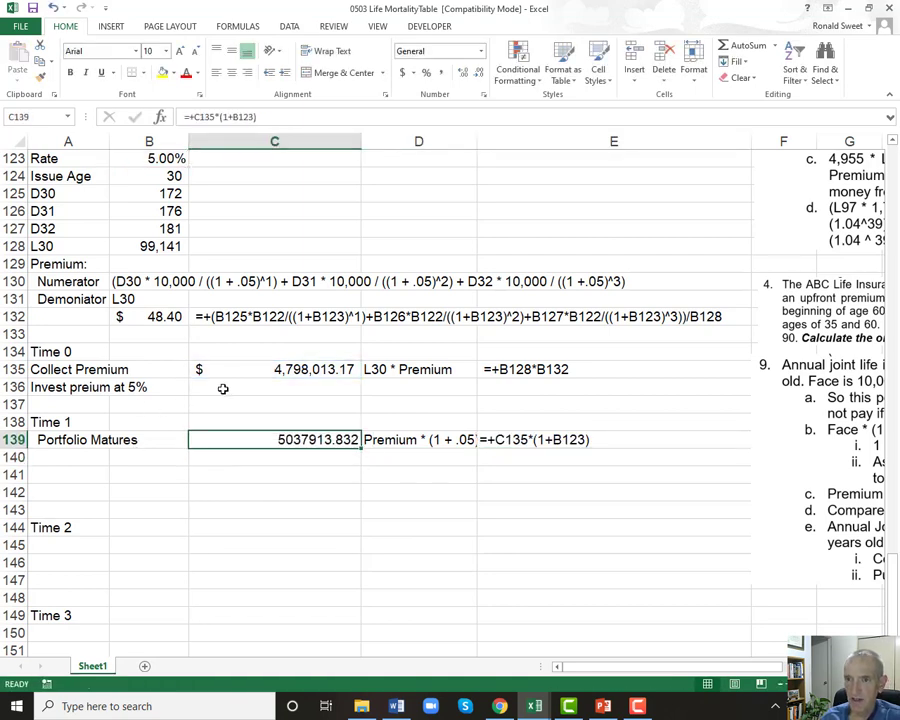
click(402, 72)
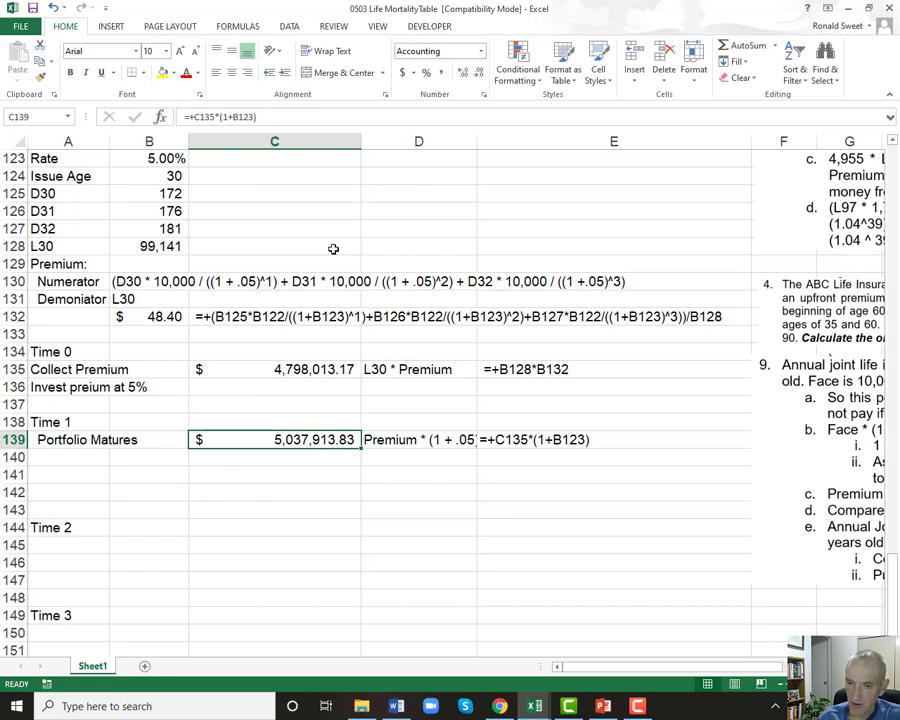
Enter the indented label Pay Claims in A140, below Portfolio Matures.
key(Return)
key(Home)
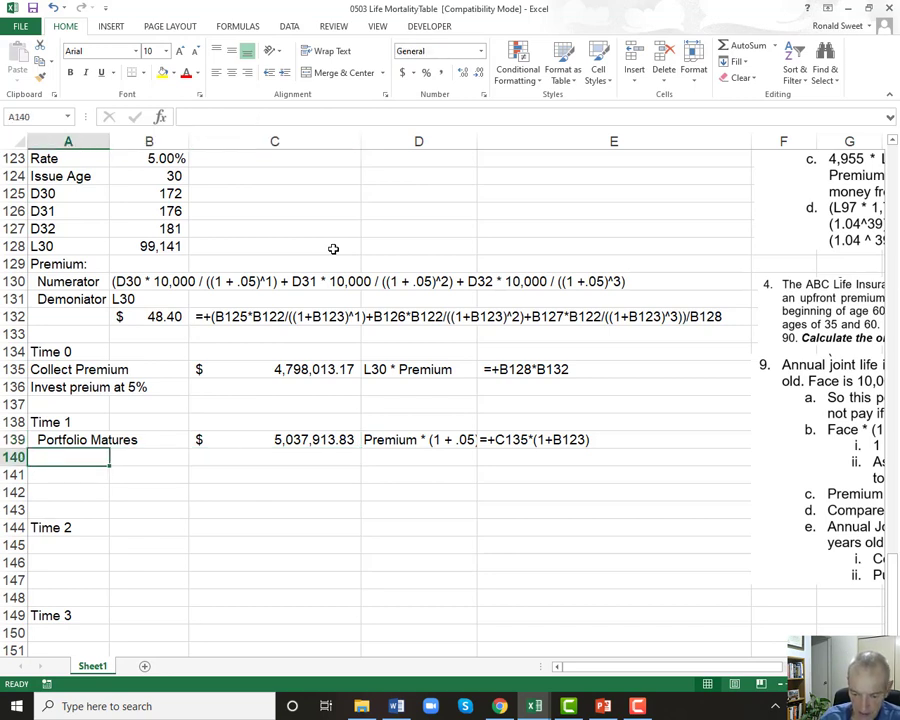
text(Pay Claims)
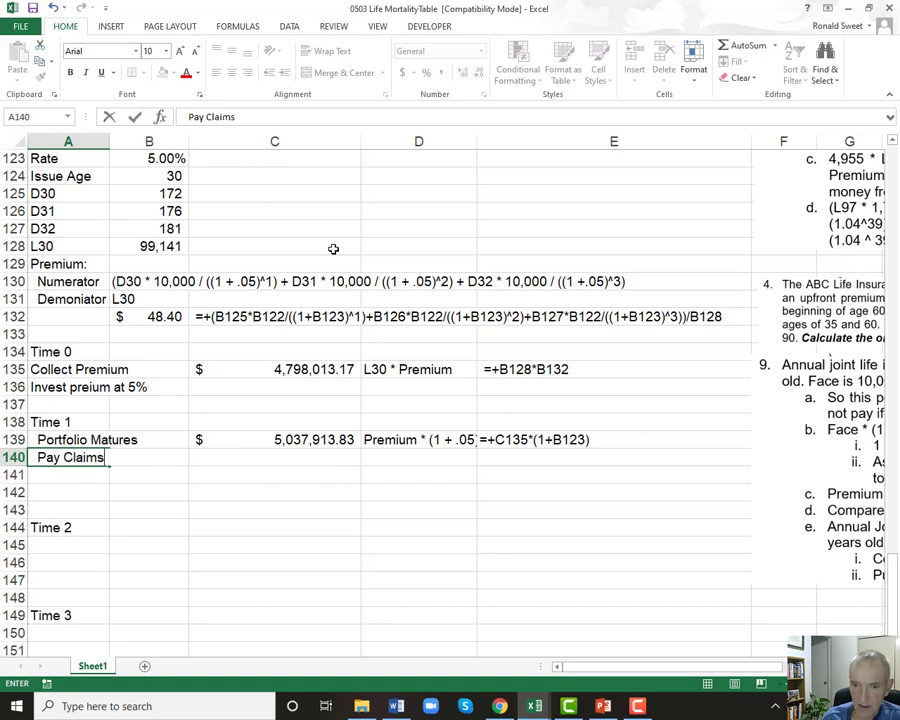
Describe the Time 1 claims in D140 with the text D30 * 10,000.
key(Tab)
key(Tab)
key(Tab)
key(Tab)
key(Left)
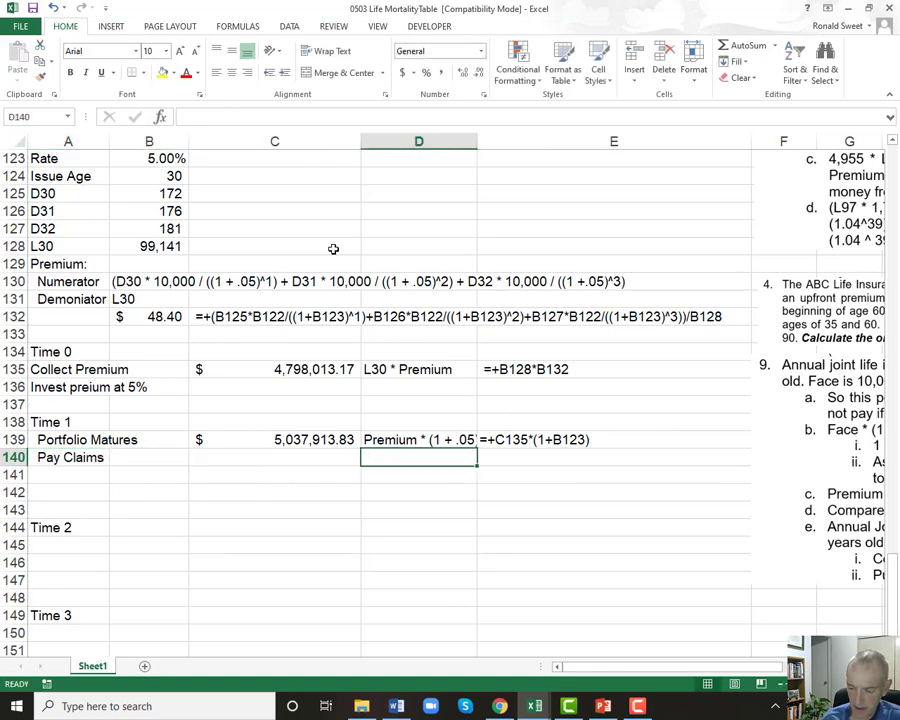
text(D30 * 10)
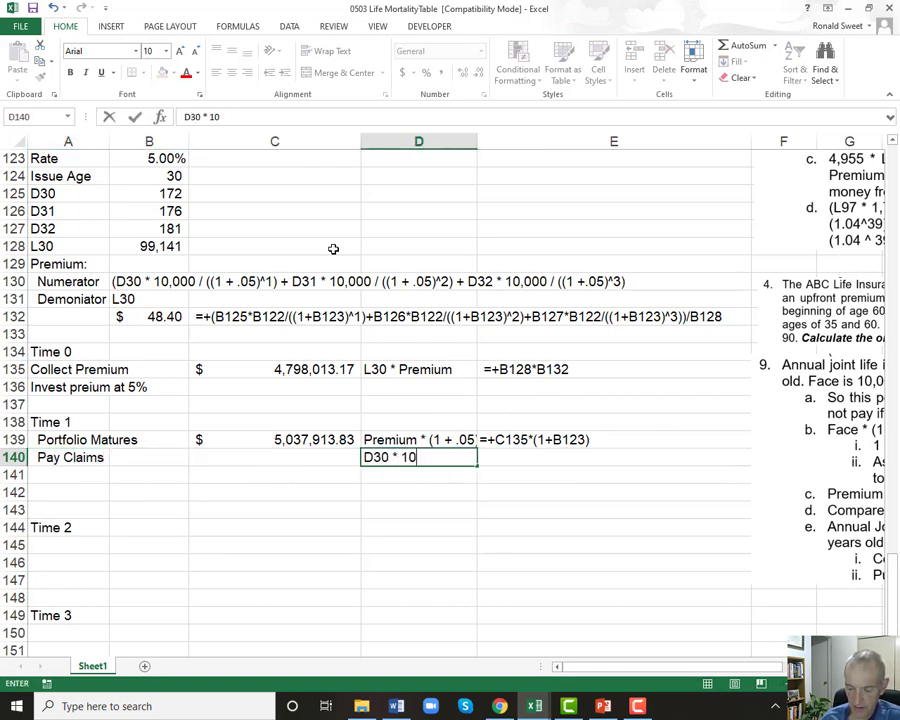
text(,000)
key(Return)
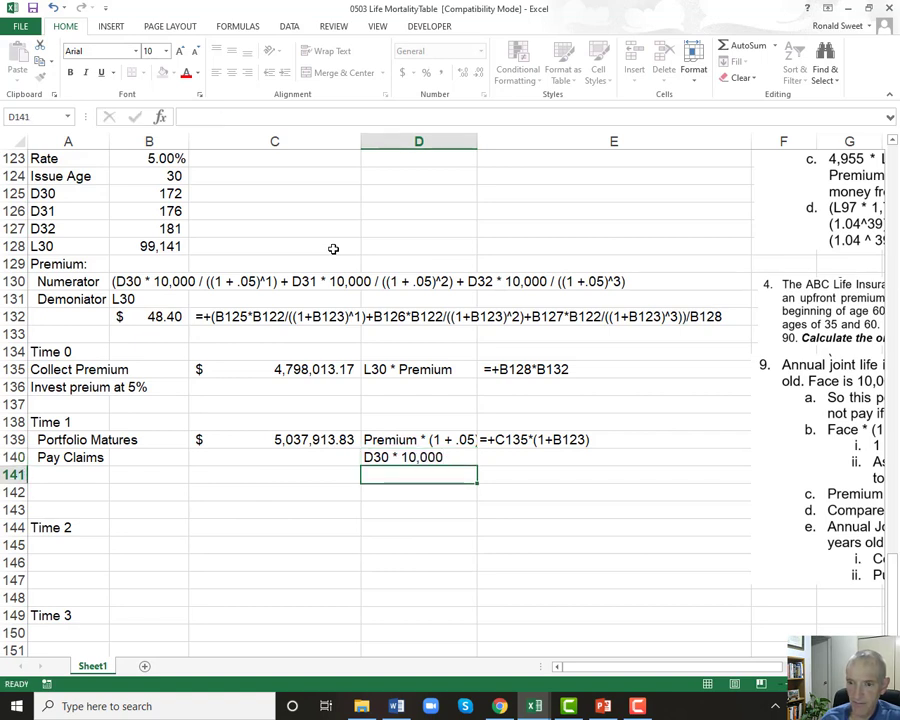
Calculate the Time 1 claims in C140 as D30 deaths times the face amount, with the formula +B125*B122.
key(Up)
key(Left)
text(+)
key(Up)
key(Up)
key(Up)
key(Up)
key(Up)
key(Up)
key(Up)
key(Up)
key(Up)
key(Up)
key(Up)
key(Up)
key(Up)
key(Up)
key(Up)
key(Up)
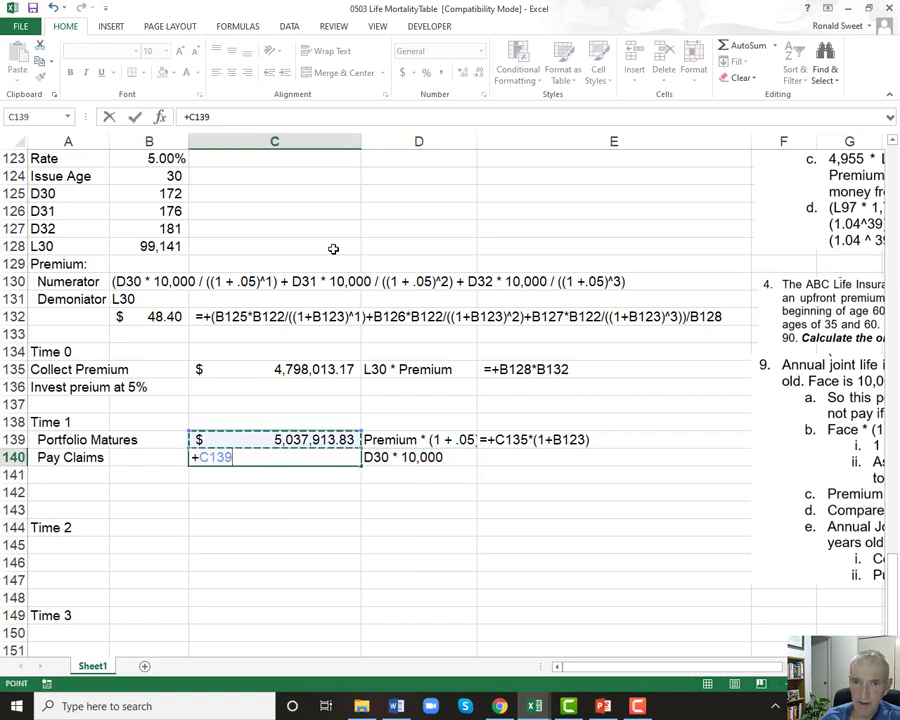
key(Left)
key(Down)
text(*)
key(Up)
key(Up)
key(Up)
key(Up)
key(Up)
key(Up)
key(Up)
key(Up)
key(Up)
key(Up)
key(Up)
key(Up)
key(Up)
key(Up)
key(Up)
key(Up)
key(Up)
key(Up)
key(Up)
key(Up)
key(Up)
key(Down)
key(Down)
key(Down)
key(Left)
key(Return)
Show the C140 formula as text in E140, keeping C140 as a working formula.
key(Up)
key(F2)
key(Home)
text(')
key(ctrl+Return)
key(ctrl+c)
key(Right)
key(Right)
key(ctrl+v)
key(Left)
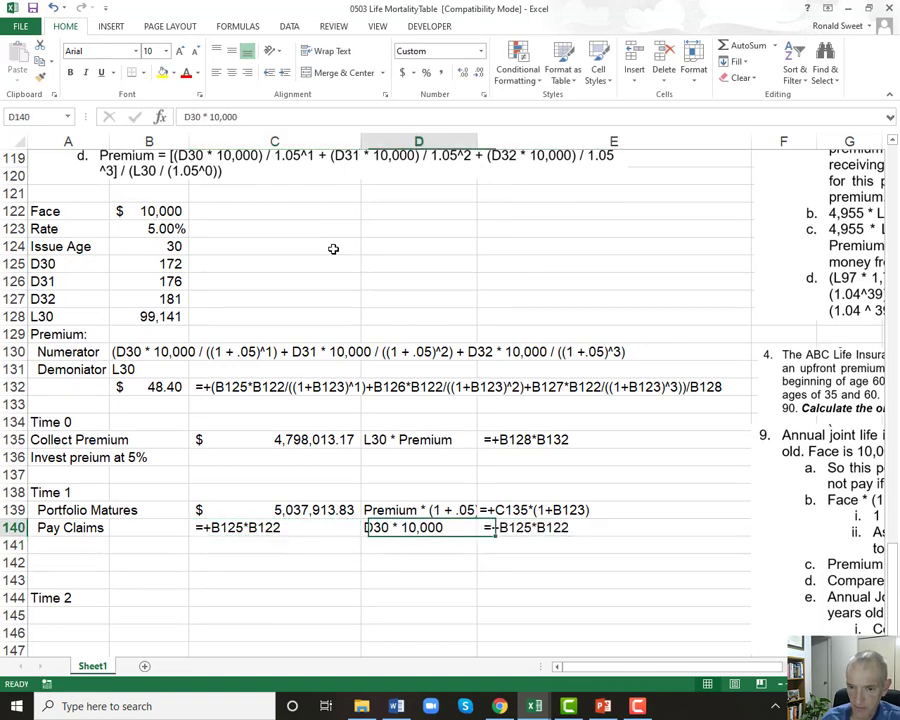
key(Left)
key(F2)
key(Home)
key(Delete)
key(Return)
Enter the label Invest the Remaining at 5% in A141, below Pay Claims.
key(Left)
key(Left)
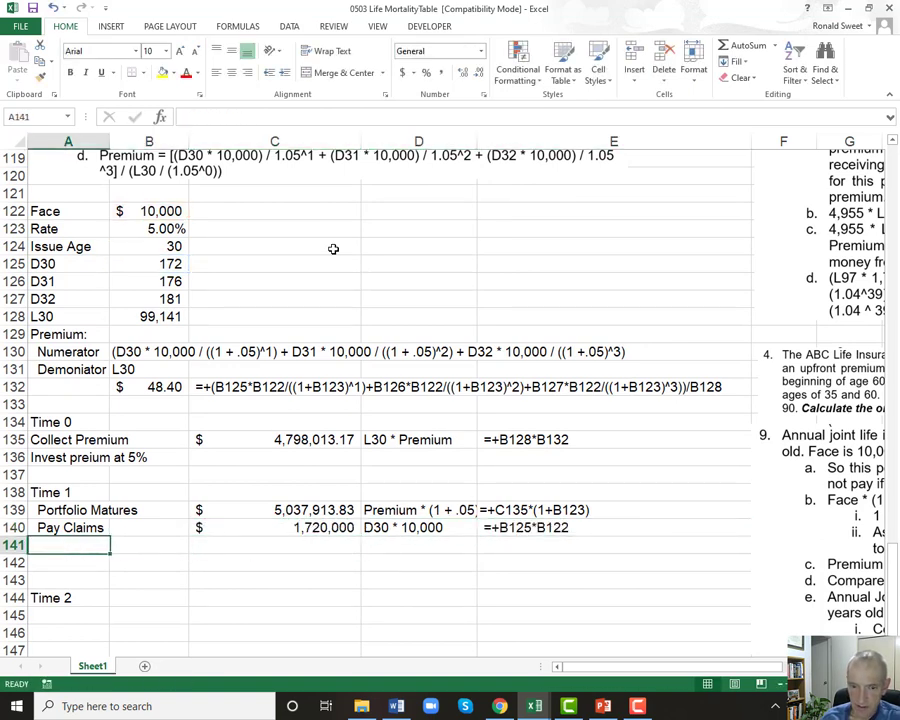
text(Invest the Remaining)
key(ctrl+Return)
key(F2)
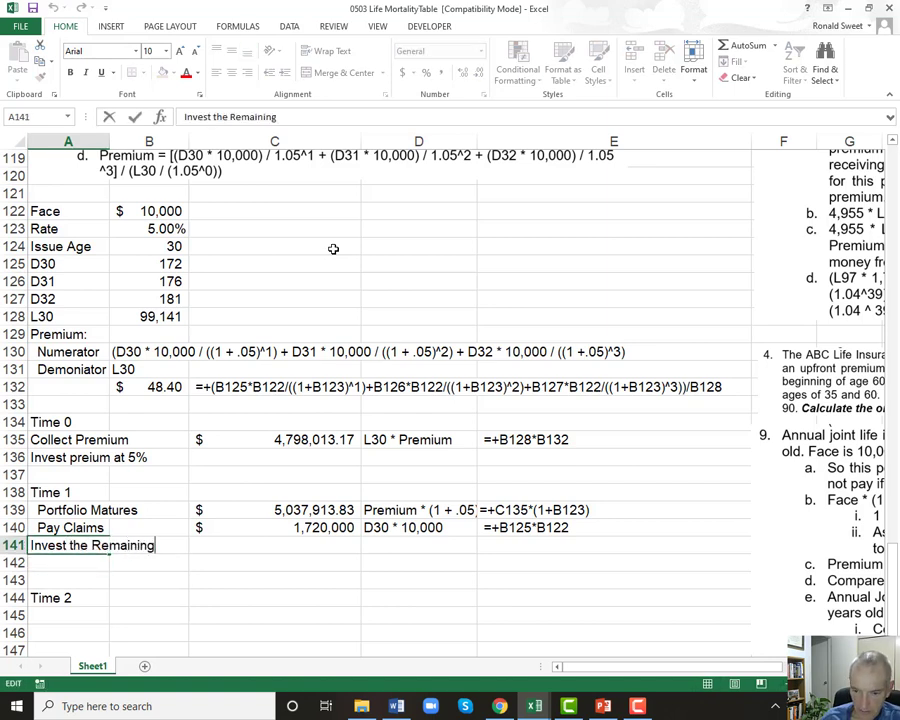
text(at 5%)
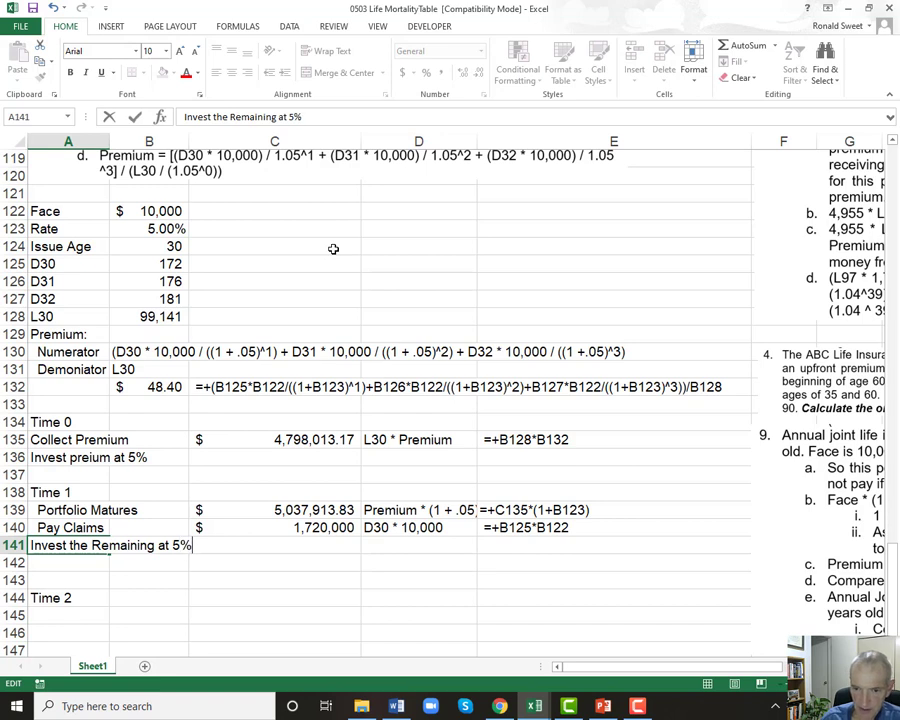
key(Return)
Calculate the remaining amount in C141 as the matured portfolio less claims, with the formula +C139-C140.
key(Up)
key(Right)
key(Right)
text(+)
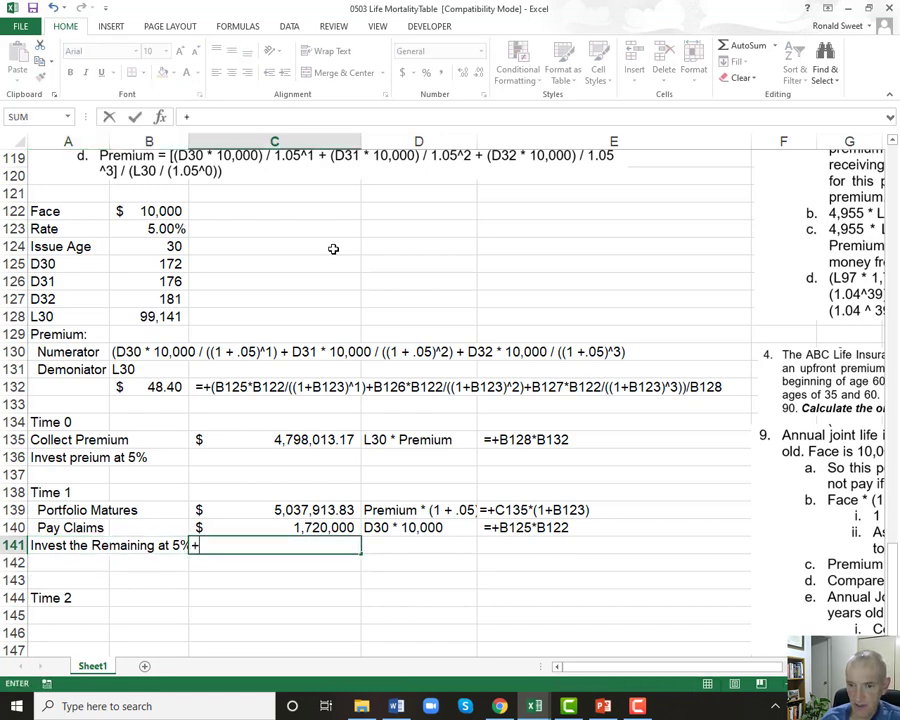
key(Escape)
text(+)
key(Up)
key(Up)
text(-)
key(Up)
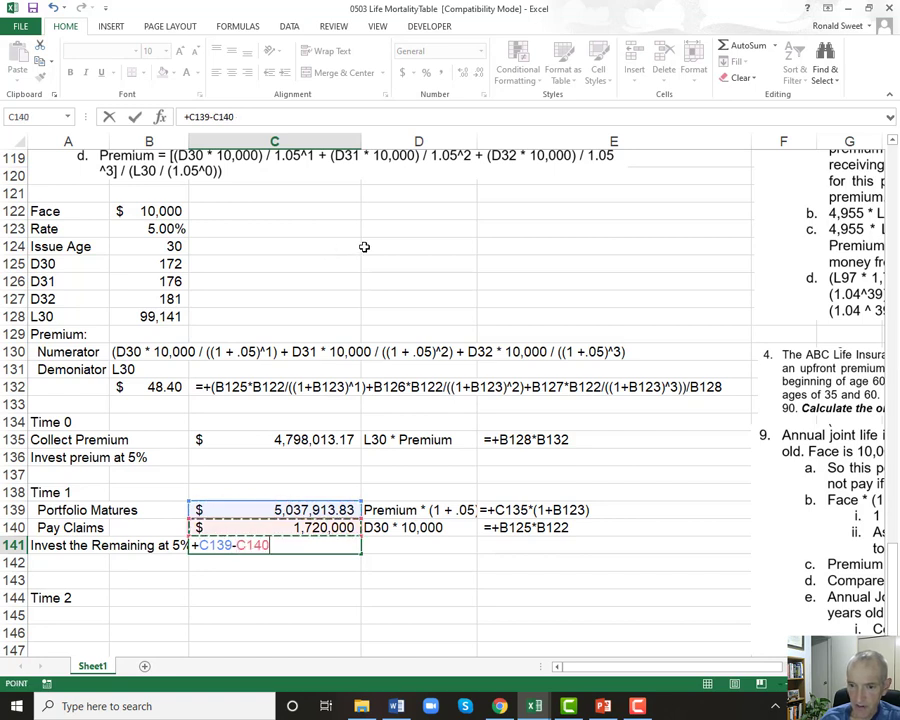
key(Return)
Format C140:C141 in comma style with two decimals and widen column B slightly to fit the A141 label.
key(Up)
key(Up)
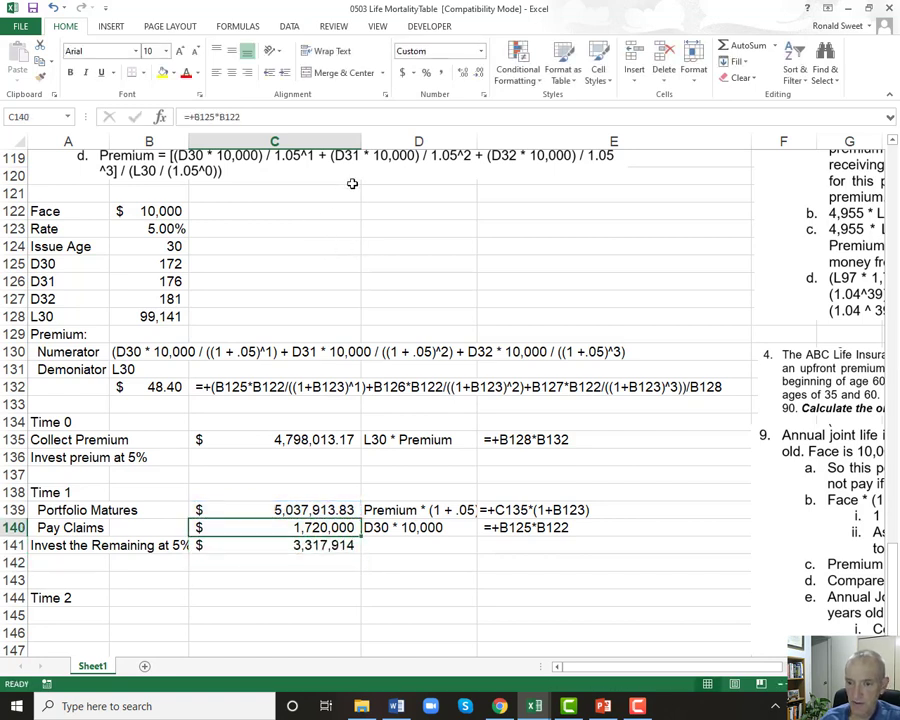
key(shift+Down)
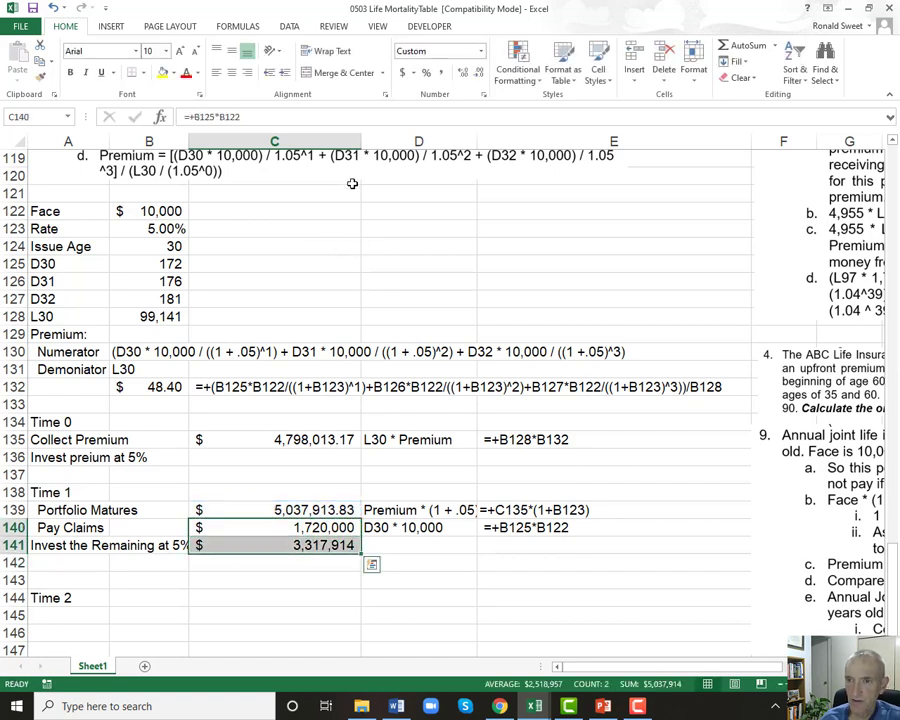
click(446, 74)
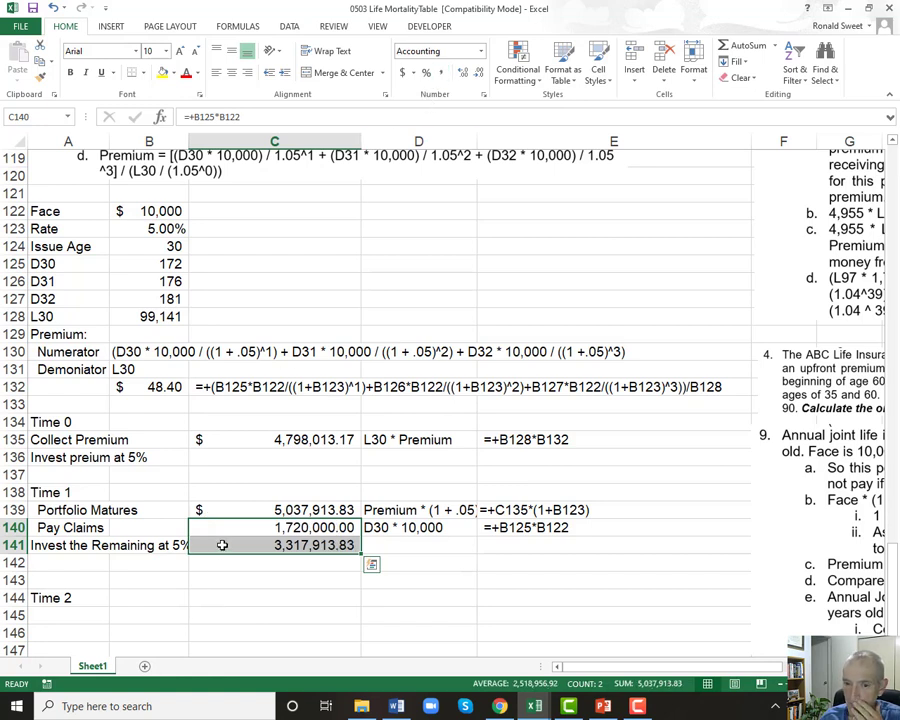
click(222, 545)
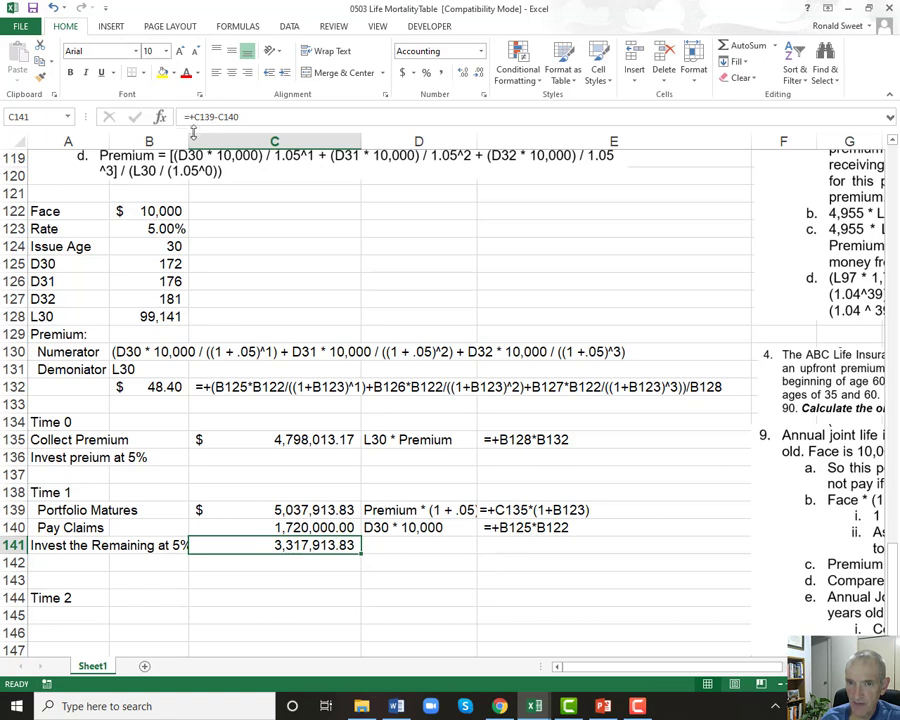
drag(193, 141, 200, 141)
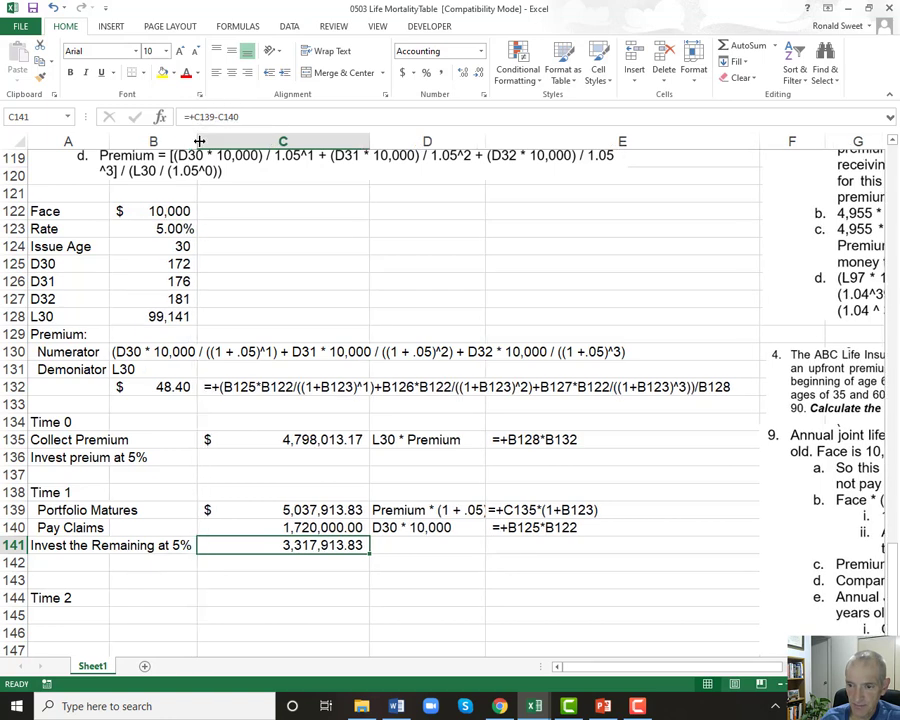
Show the C141 formula as text in E141, keeping C141 as a working formula.
key(F2)
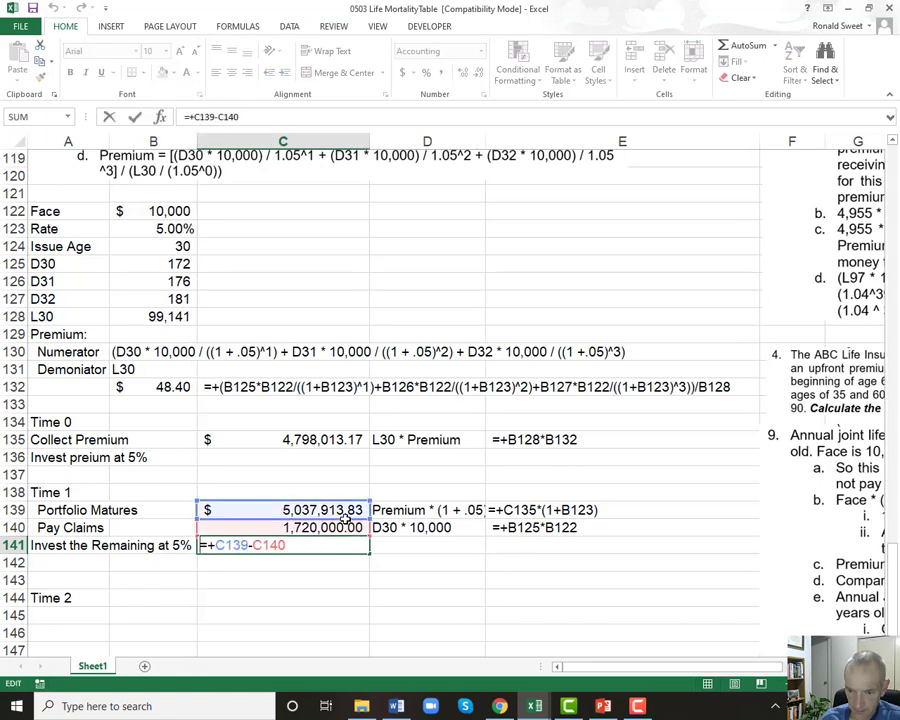
key(Home)
text(')
key(ctrl+Return)
key(ctrl+c)
key(Right)
key(Right)
key(Return)
key(Left)
key(Left)
key(F2)
key(Home)
key(Delete)
key(Return)
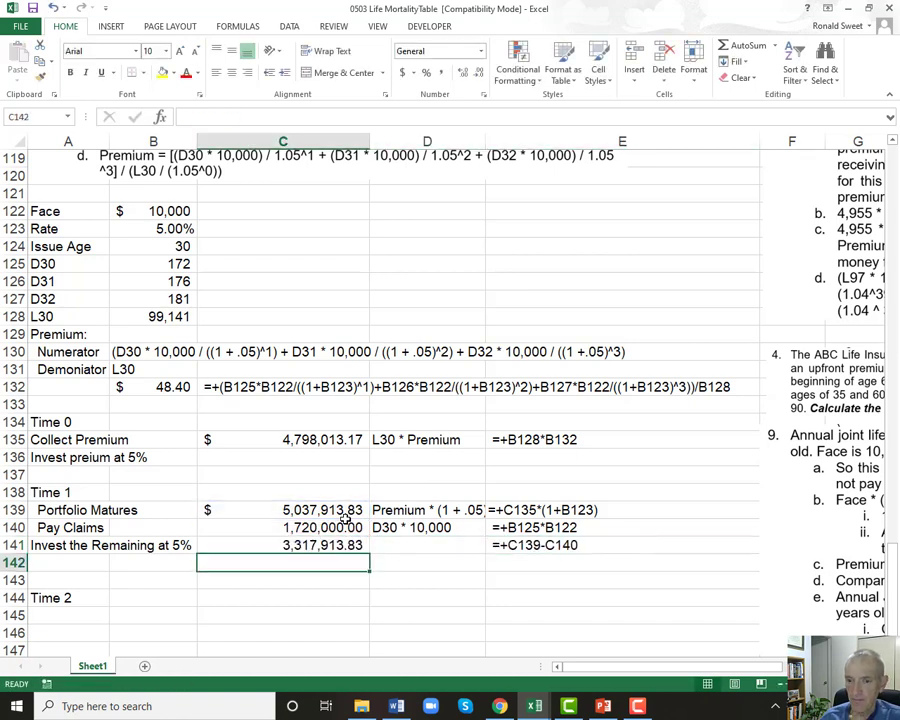
Enter the indented label Portfolio Matures in A145, under Time 2.
key(Down)
key(Down)
key(Left)
key(Left)
key(Down)
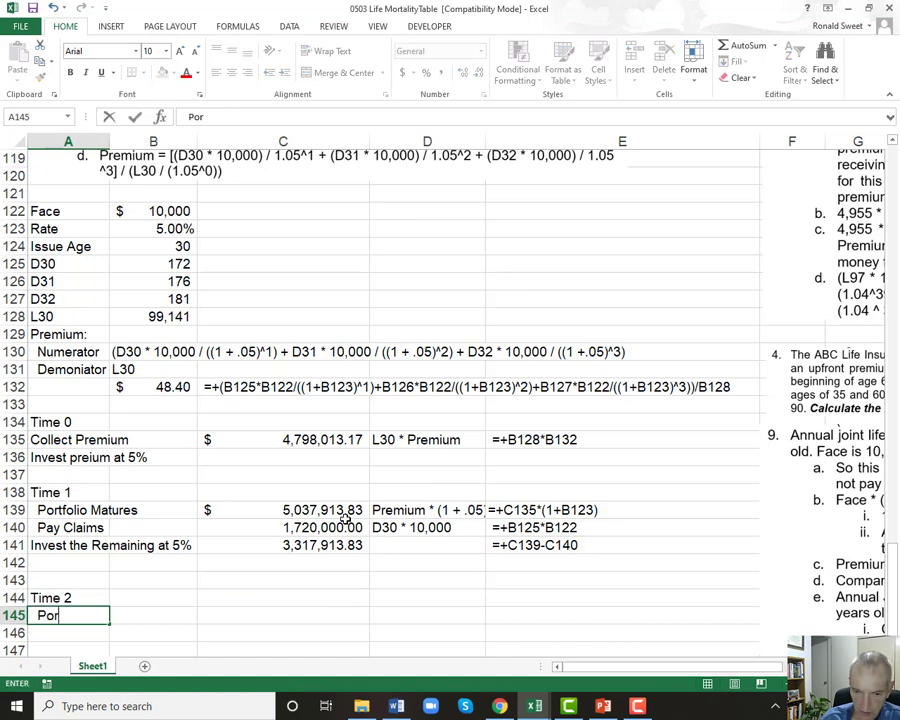
text(Portfolio Matures)
Calculate the Time 2 matured portfolio in C145 as the Time 1 remainder grown one year, with the formula +C141*(1+B123).
key(Right)
key(Right)
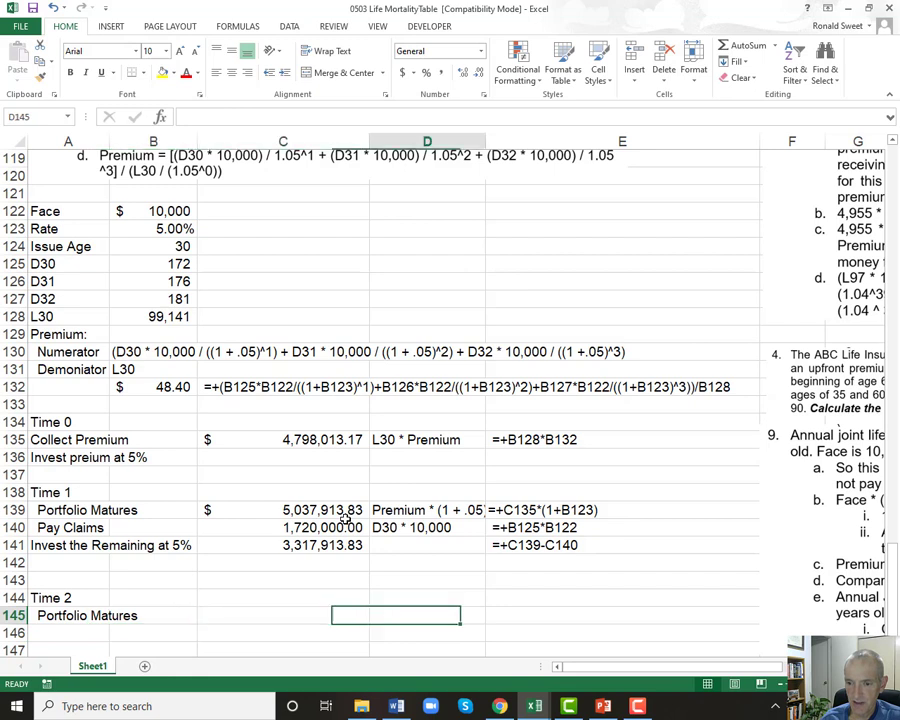
text(+)
key(Up)
key(Up)
key(Up)
key(Up)
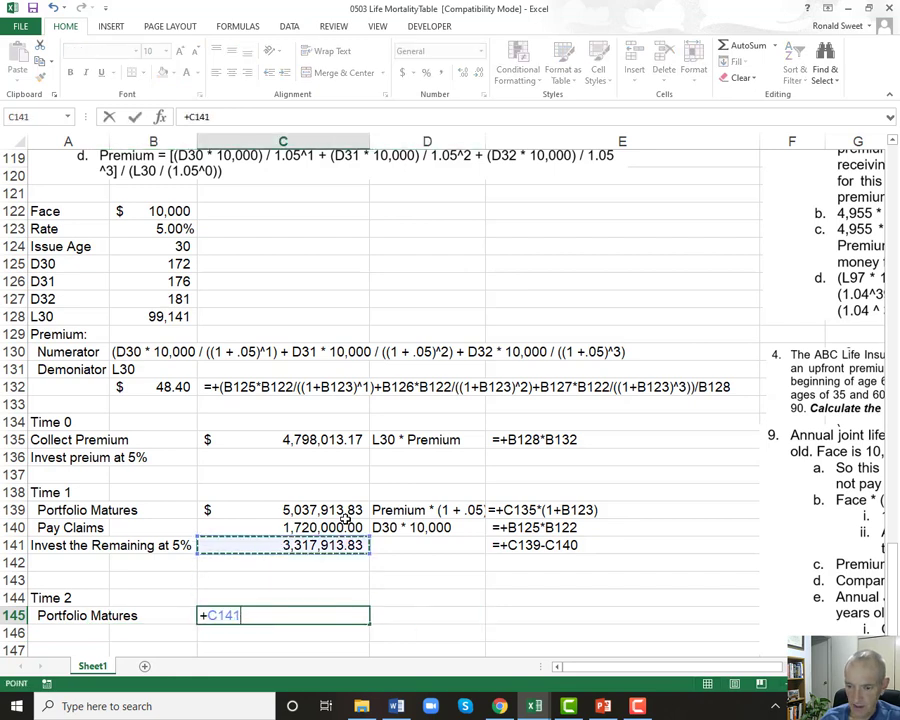
text(*)
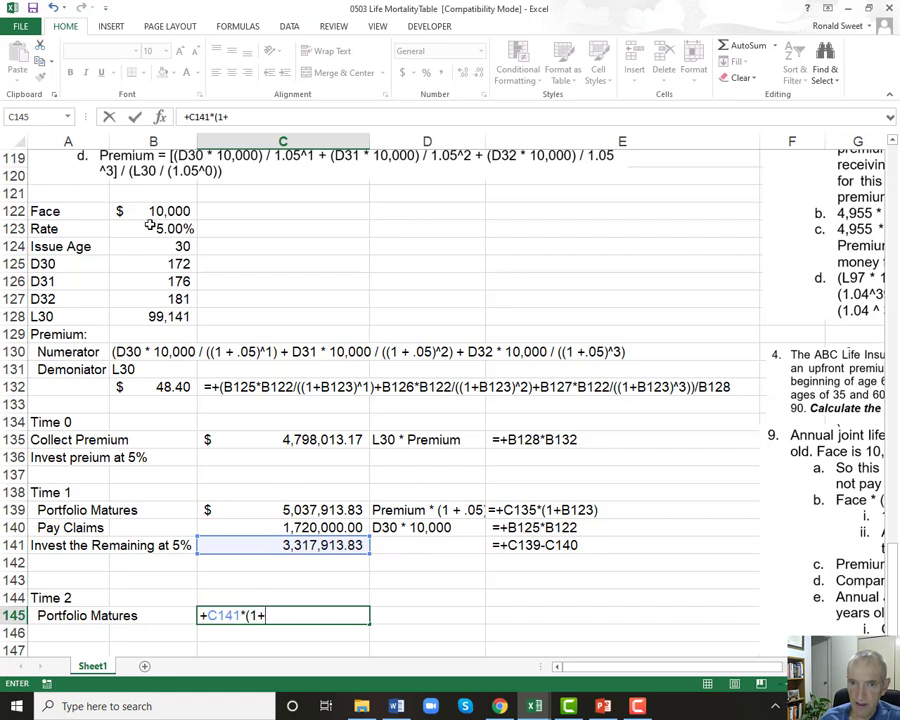
text((1+)
click(149, 227)
key(Return)
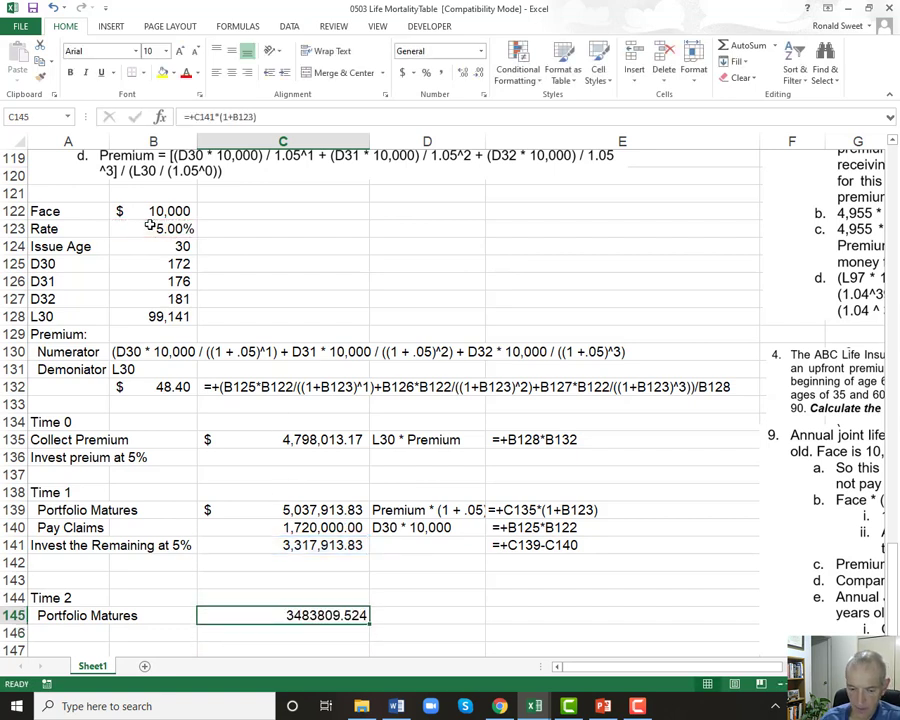
Turn the C145 formula into text and copy it to E145.
key(F2)
key(Home)
text(')
key(Return)
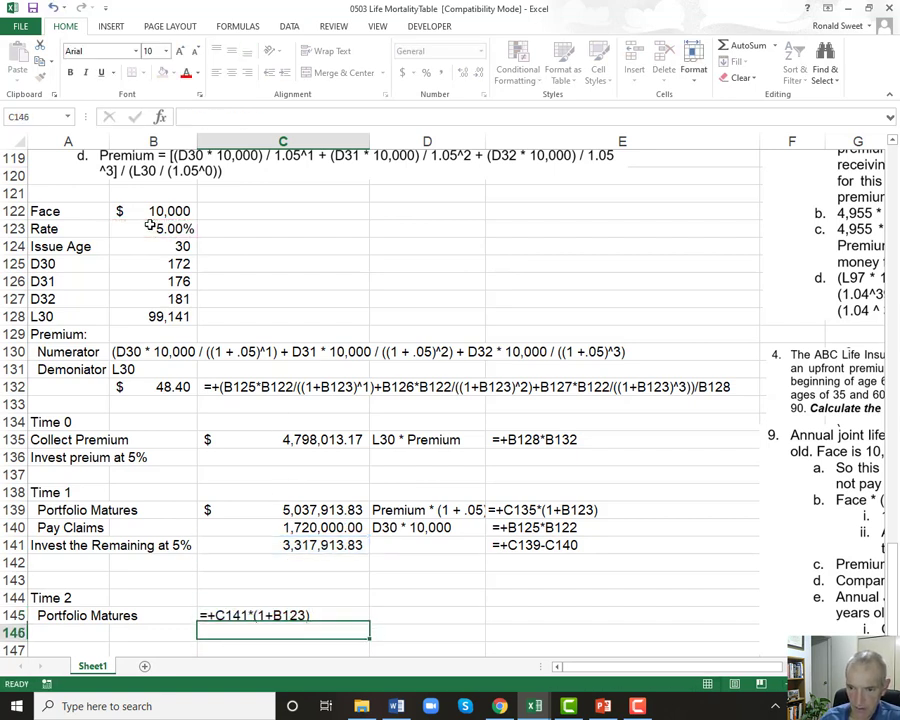
key(Up)
key(ctrl+c)
key(Right)
key(Right)
key(Return)
Copy the matured portfolio description from D139 to D145.
key(Up)
key(Left)
key(Up)
key(Up)
key(Up)
key(Up)
key(Up)
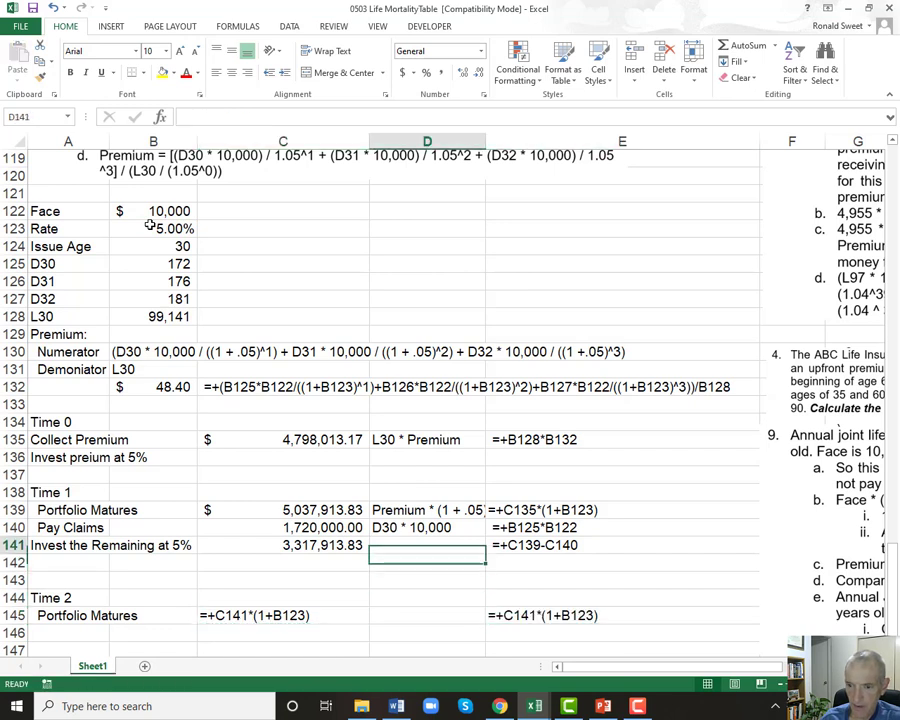
key(ctrl+c)
key(Down)
key(Down)
key(Down)
key(Down)
key(Down)
key(Down)
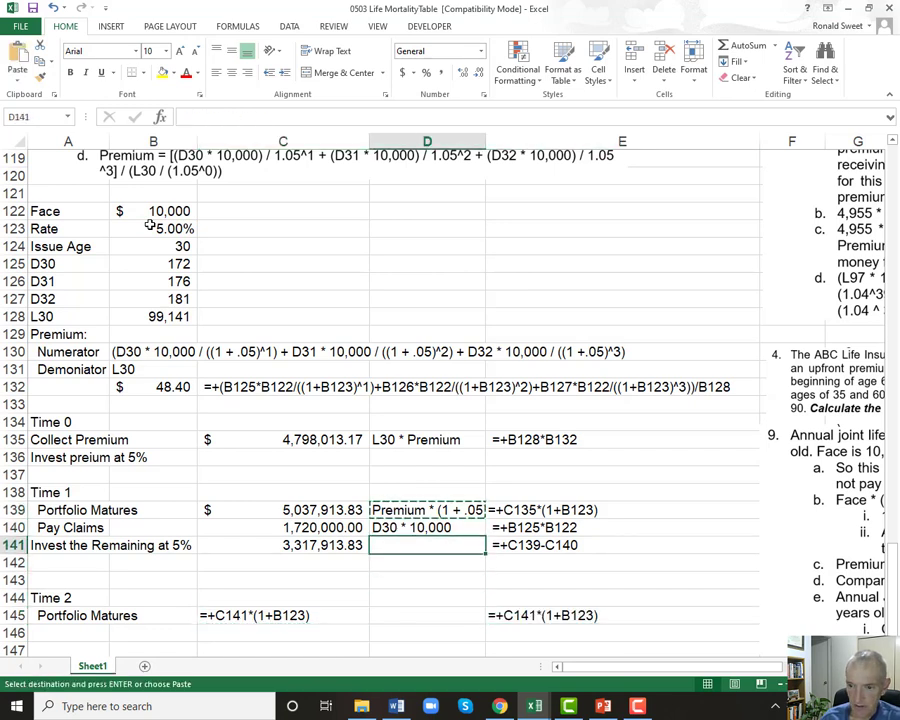
key(Return)
Reword the D145 description as Prior Remainder * (1 + .05) and widen column D to fit the text.
key(F2)
key(Delete)
key(Delete)
key(Delete)
key(Delete)
key(Delete)
key(Delete)
key(Delete)
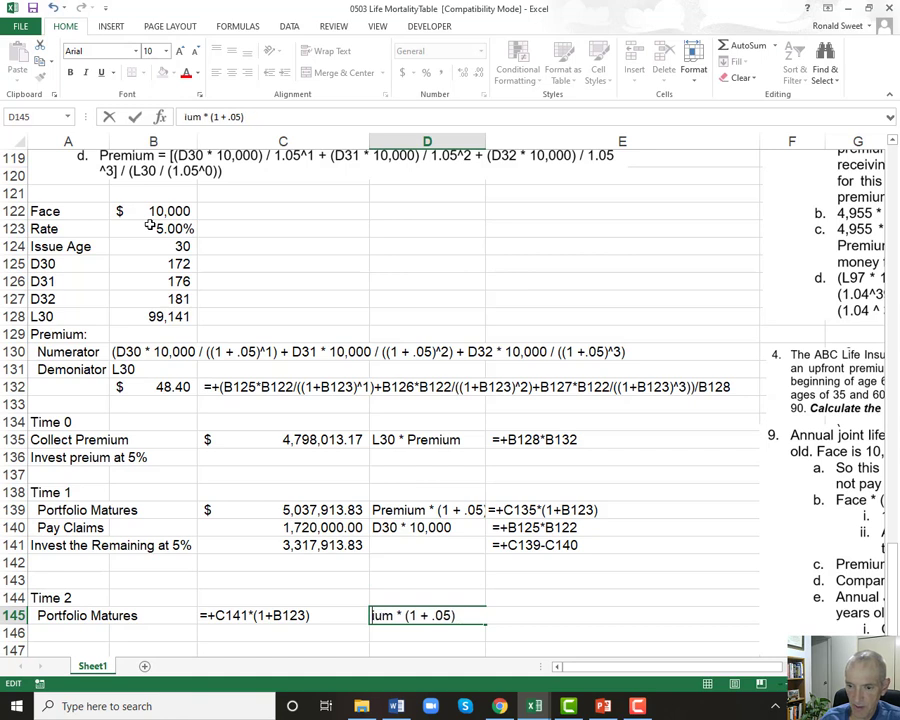
text(Prior )
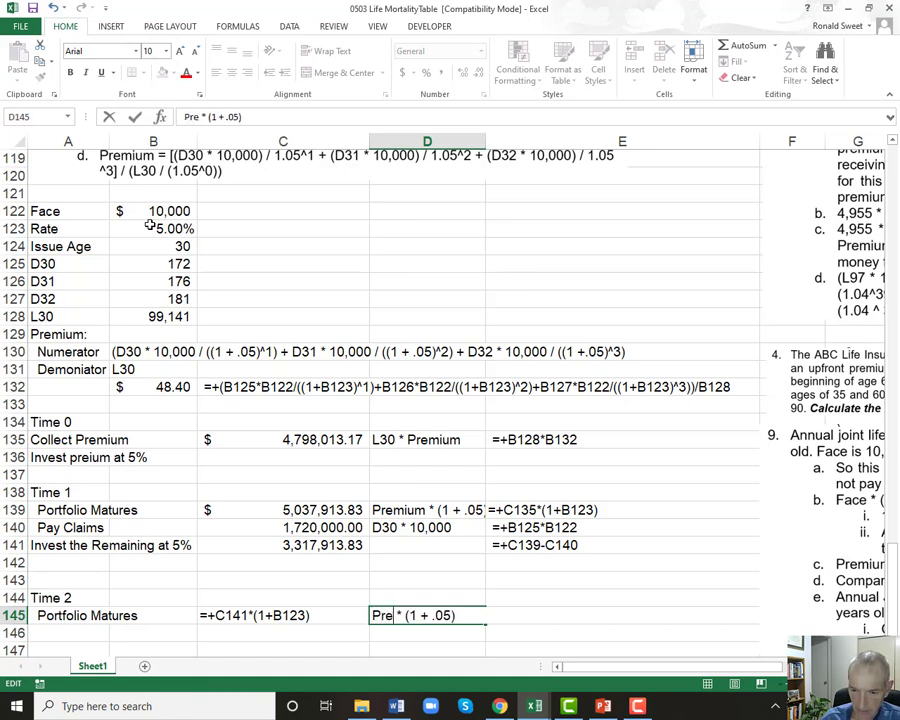
text(Remainder)
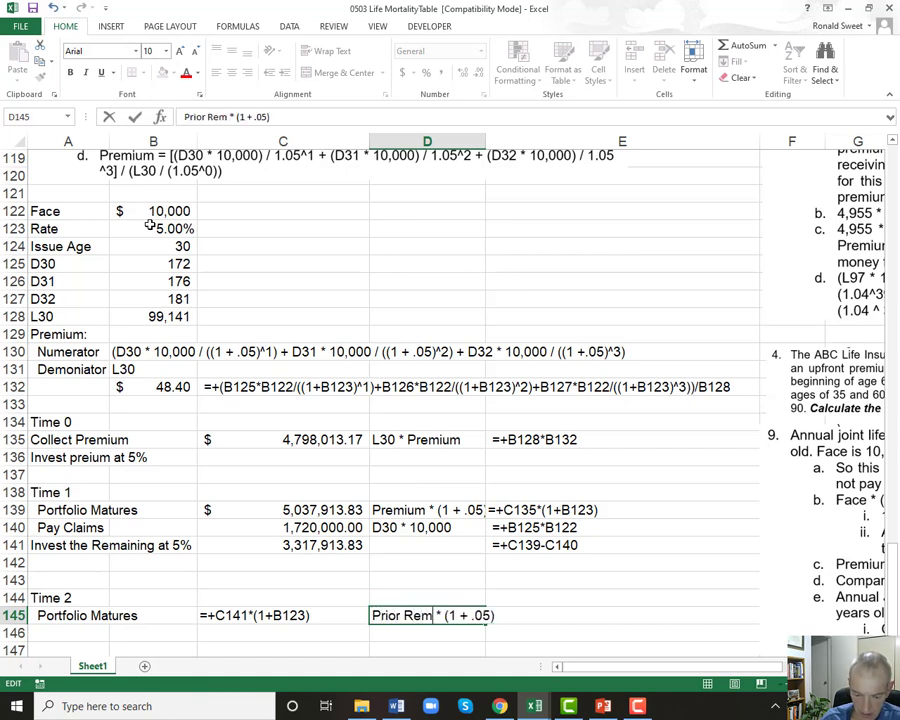
key(Return)
key(Up)
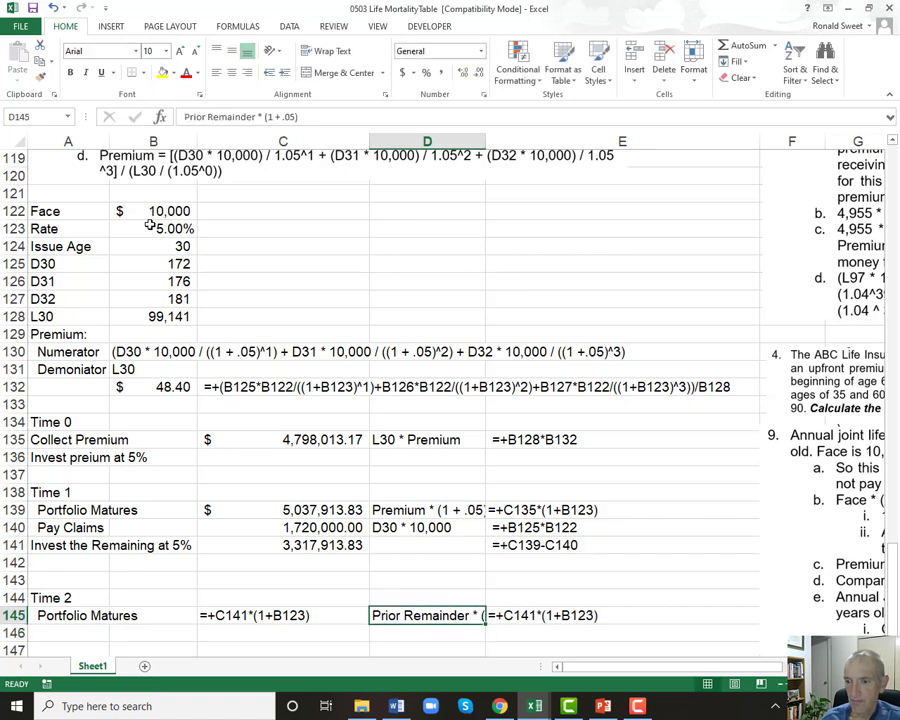
key(Right)
drag(487, 141, 535, 141)
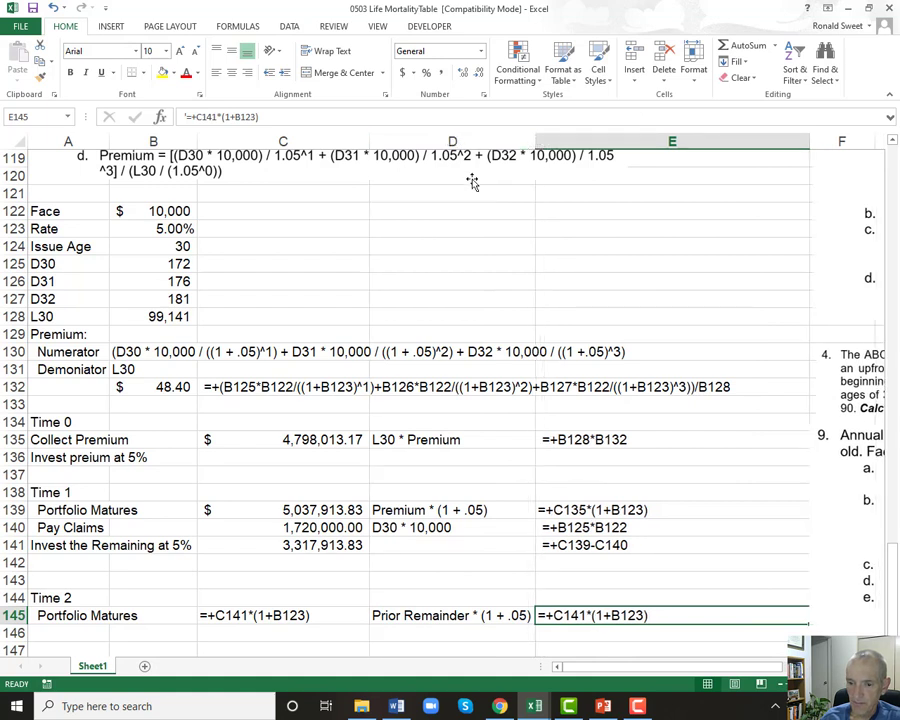
Turn the C145 text back into a live formula by removing its leading apostrophe.
click(239, 616)
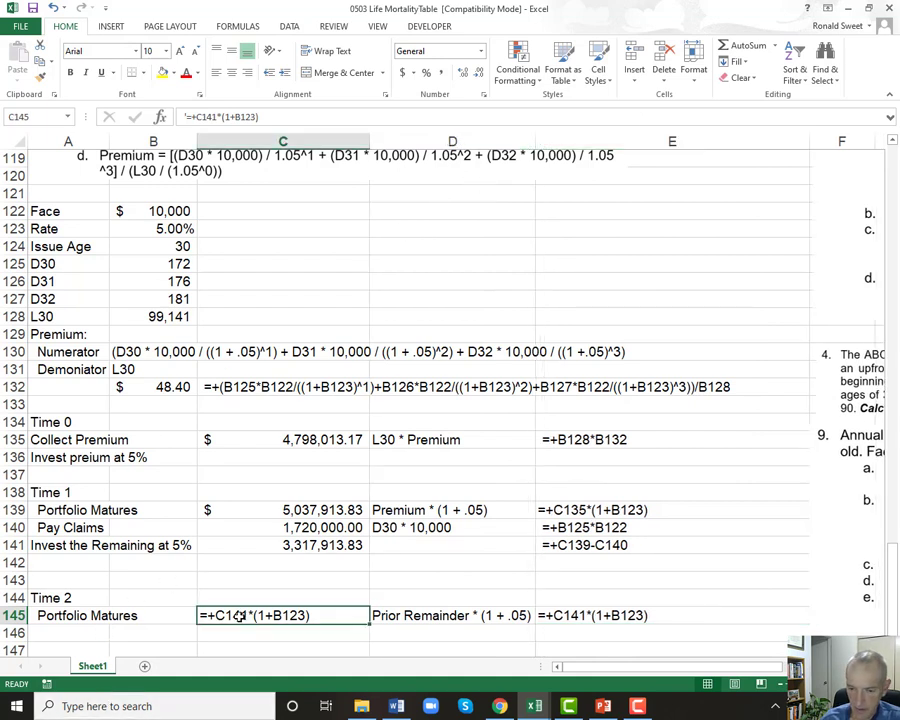
key(F2)
key(Home)
key(Delete)
key(Return)
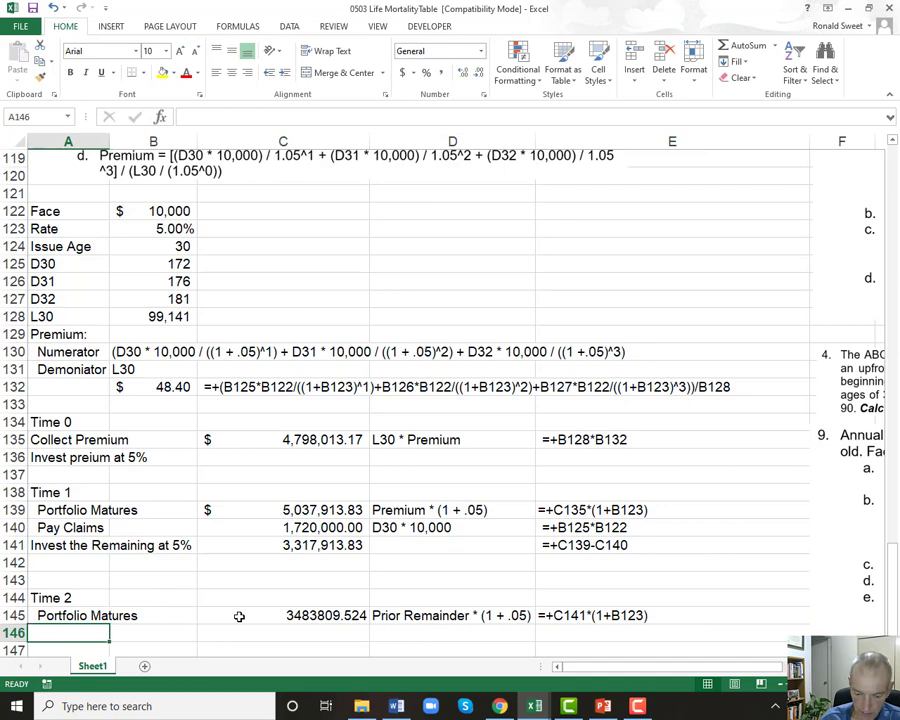
Enter the indented label Pay Claims in A146 and the description D31 * 10,000 in D146.
text(Pay Claims)
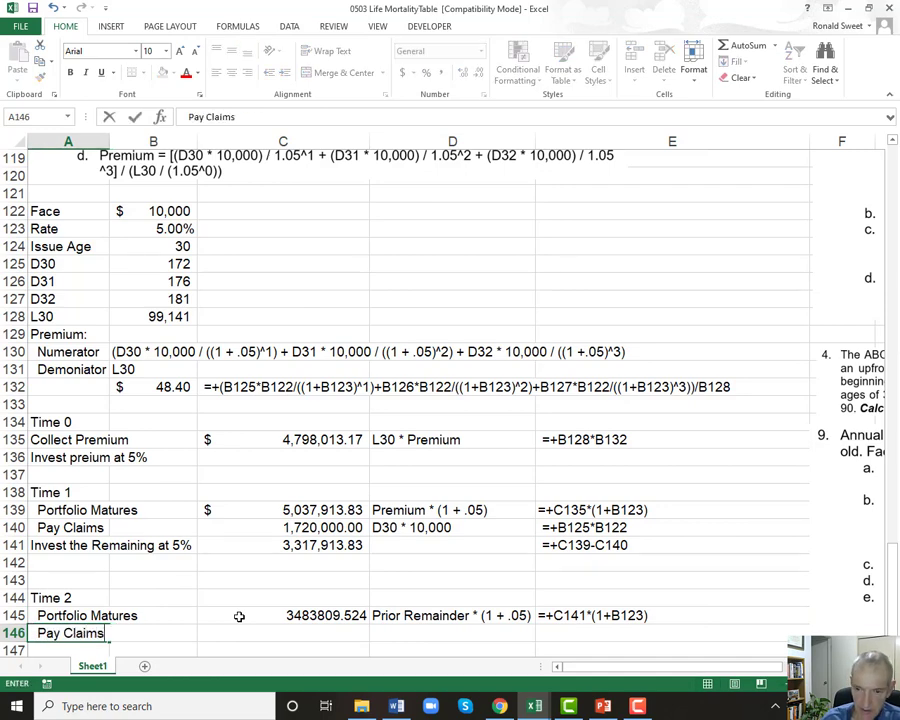
key(Return)
click(239, 616)
key(Right)
text(D31 *)
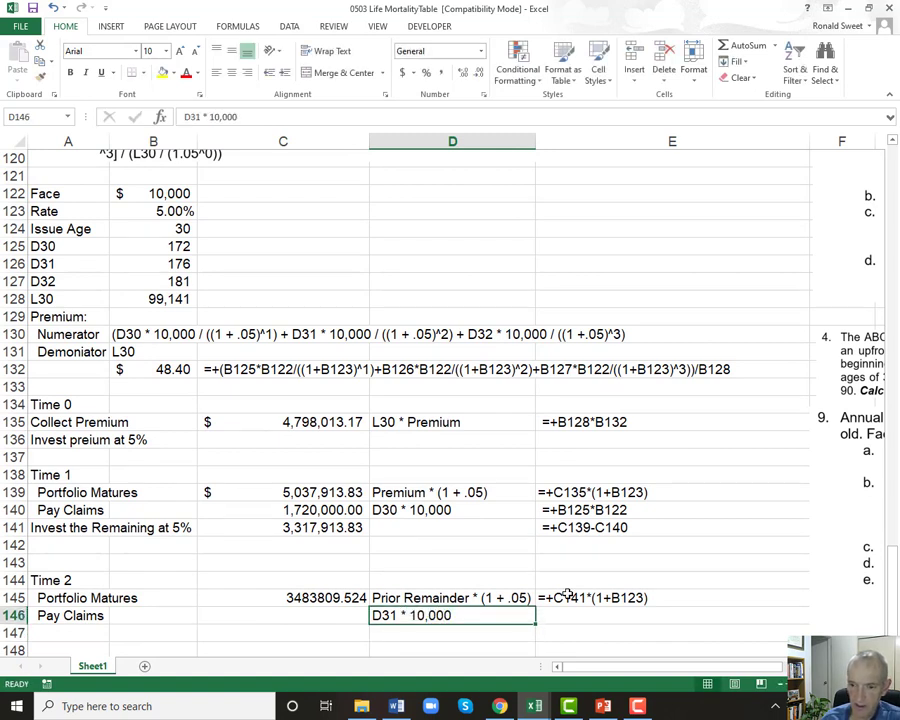
Calculate the Time 2 claims in C146 as D31 deaths times the face amount, with the formula +B126*B122.
key(Left)
text(+)
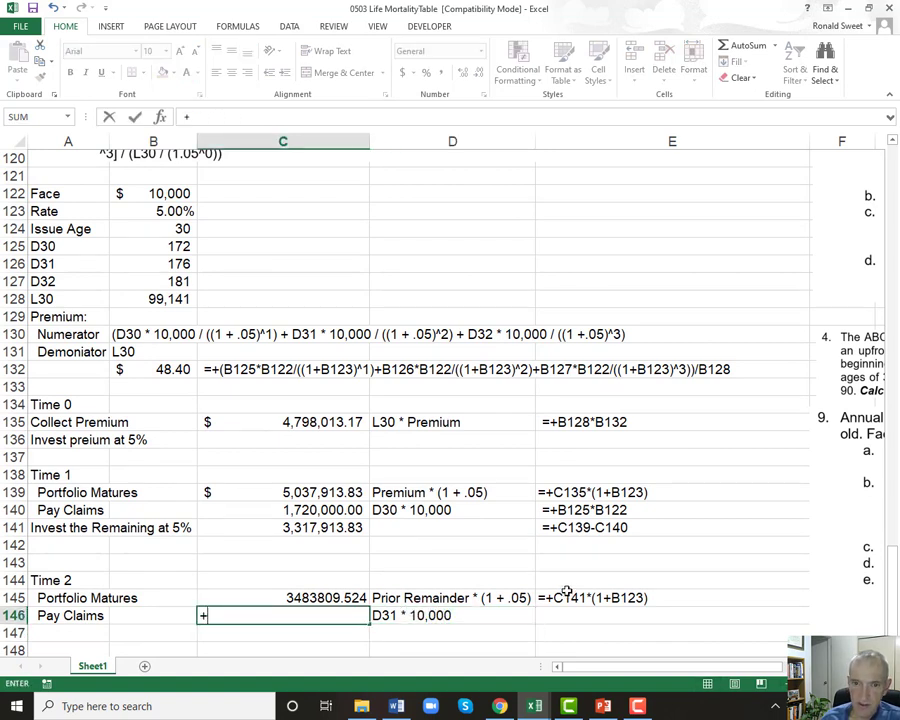
click(152, 264)
text(*)
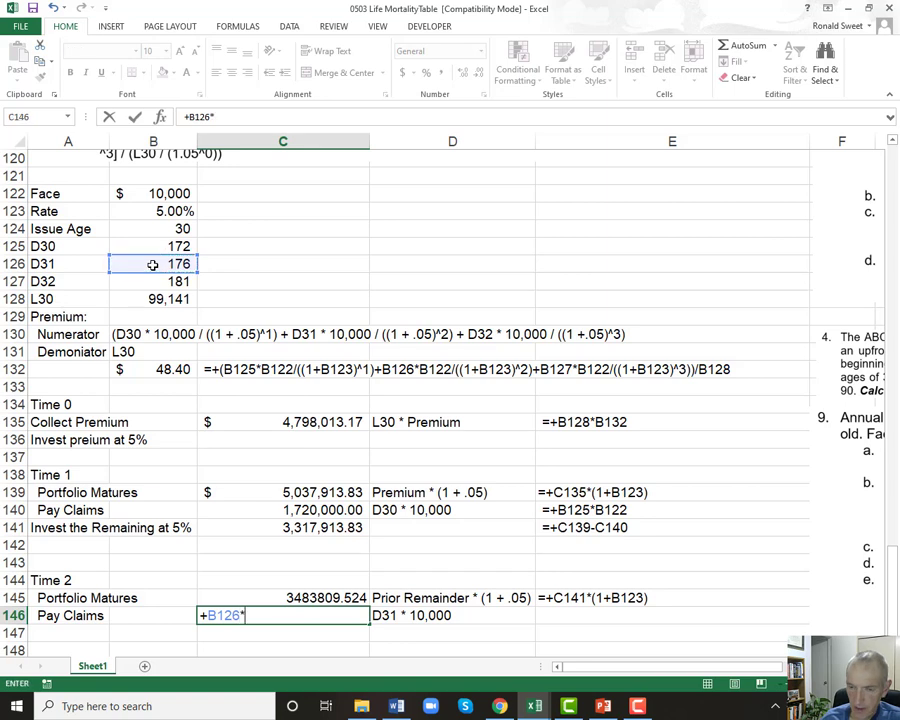
click(157, 194)
key(Return)
Apply the comma number style to C145:C147 and the dollar accounting format to C145.
key(Up)
key(Up)
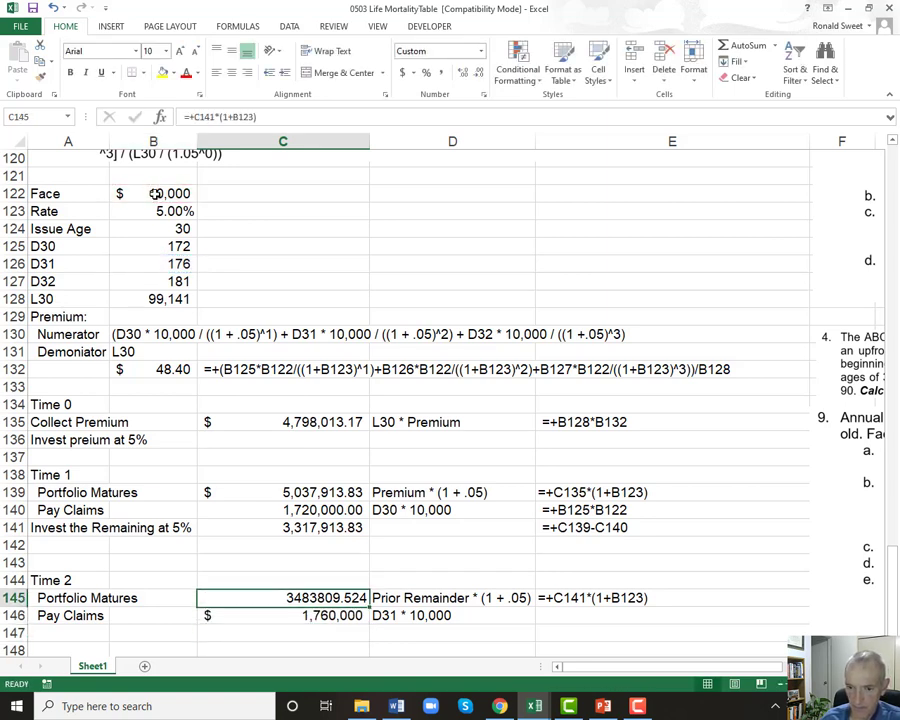
key(shift+Down)
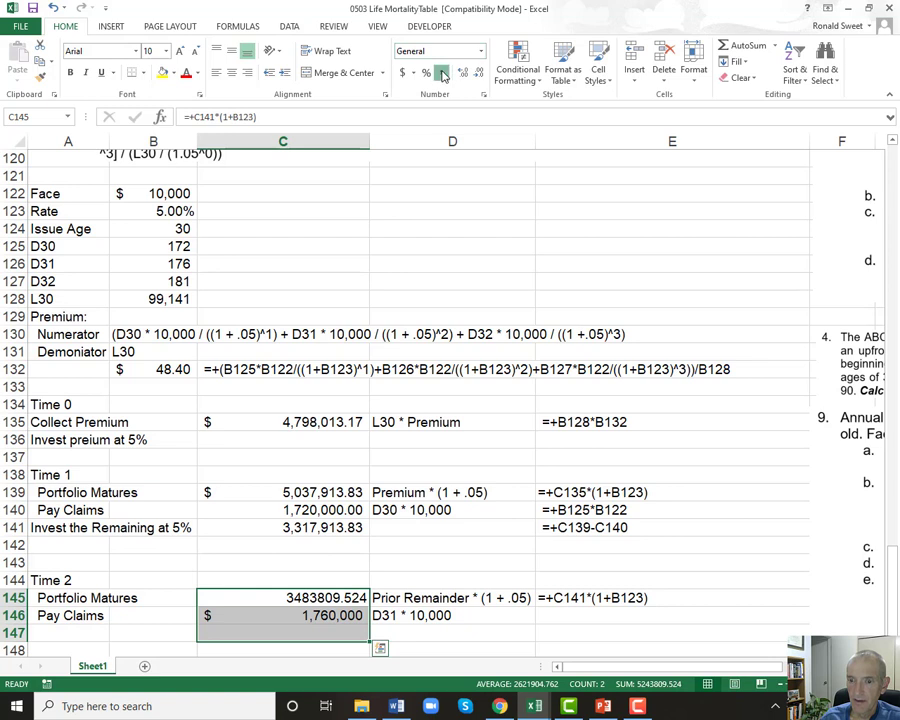
click(443, 73)
click(269, 595)
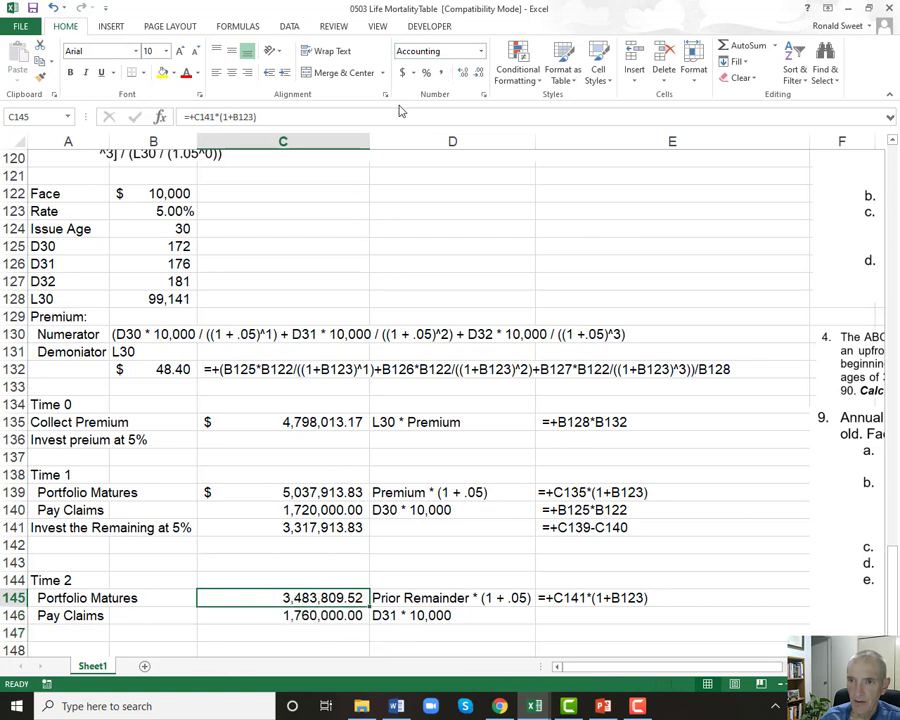
click(402, 73)
Enter the label Invest the Remaining at 5% in A147, below the Time 2 claims.
click(86, 636)
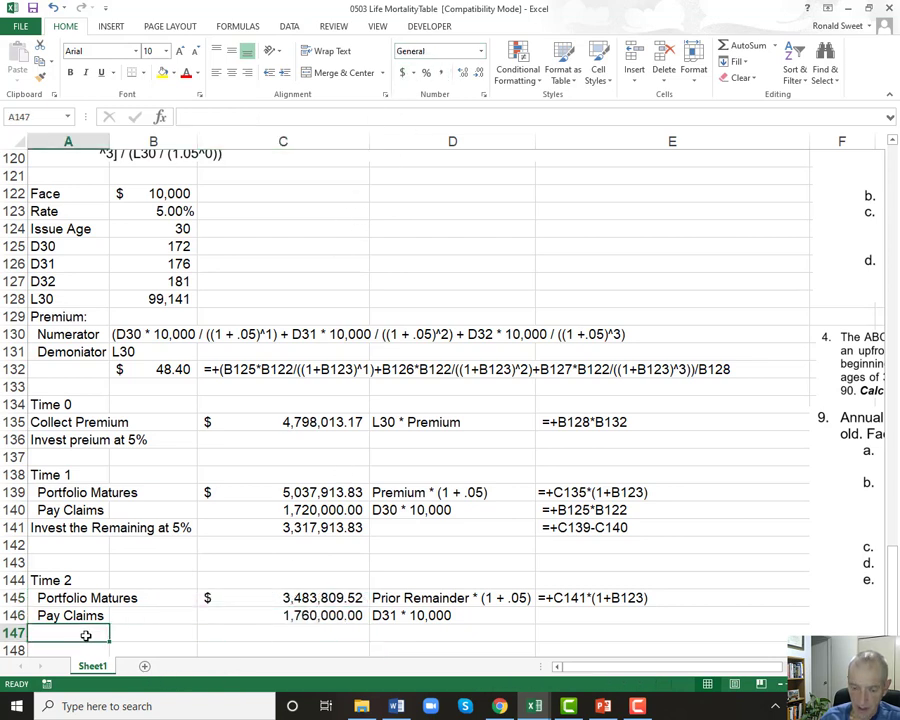
text(Invest)
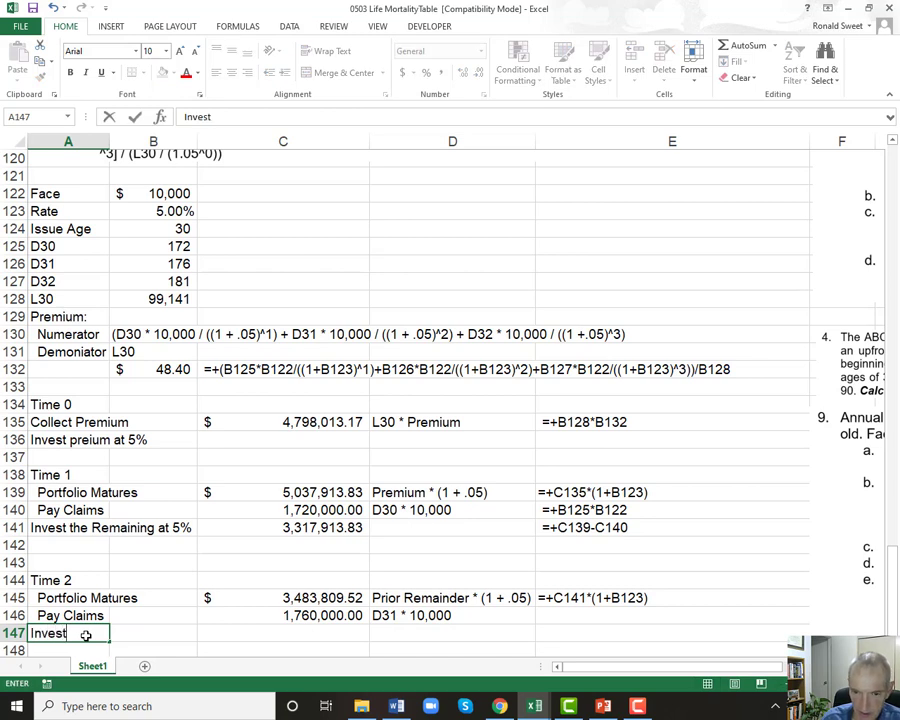
text(nin)
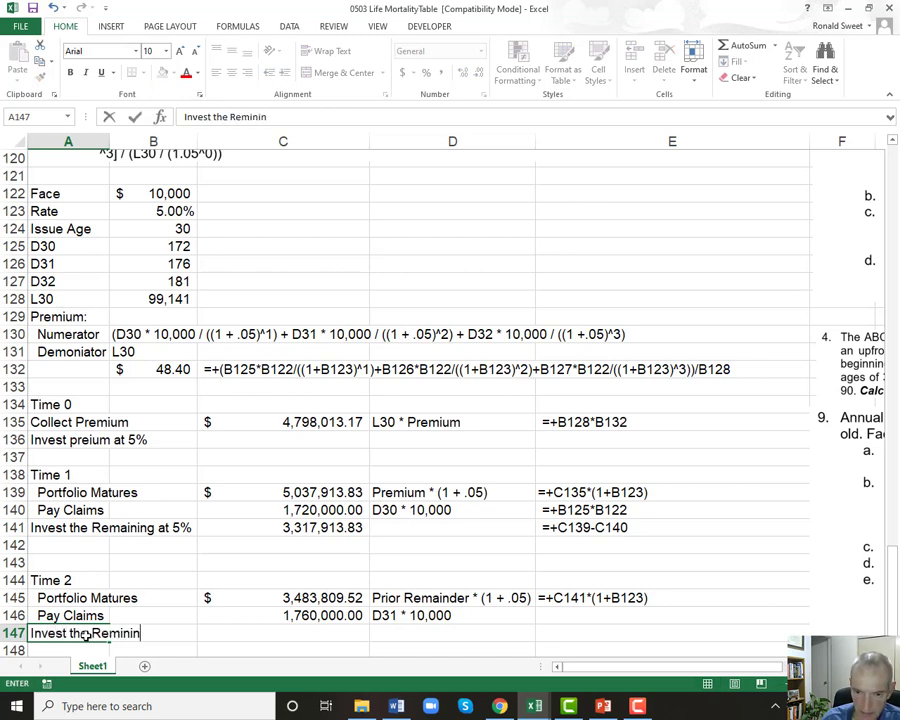
key(BackSpace)
key(BackSpace)
key(BackSpace)
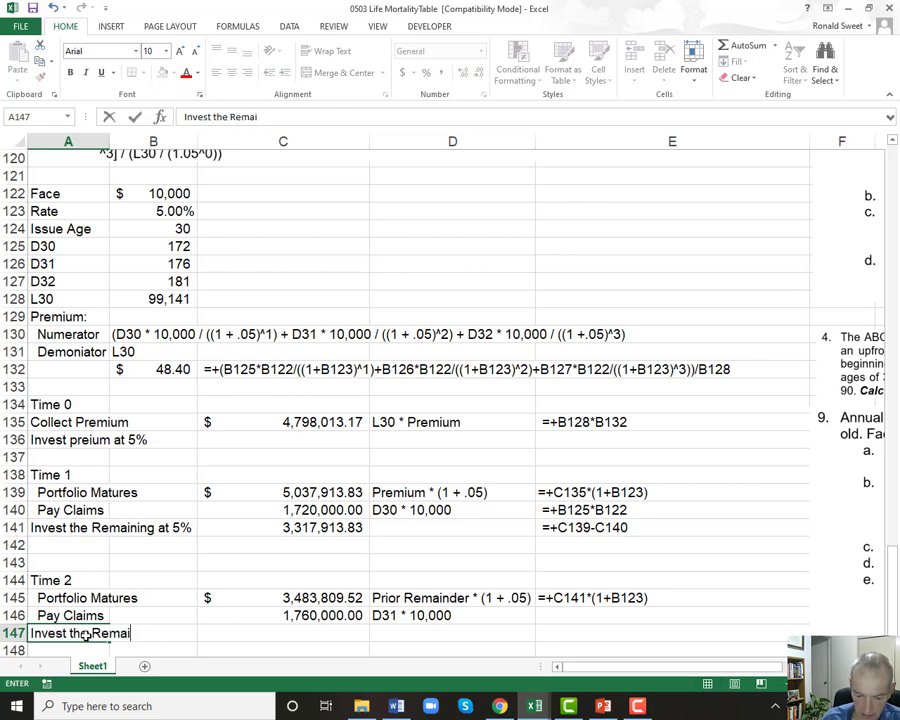
text(ing at 5%)
key(Return)
key(Up)
Calculate the Time 2 remainder in C147 as matured portfolio less claims, with the formula +C145-C146.
key(Right)
key(Right)
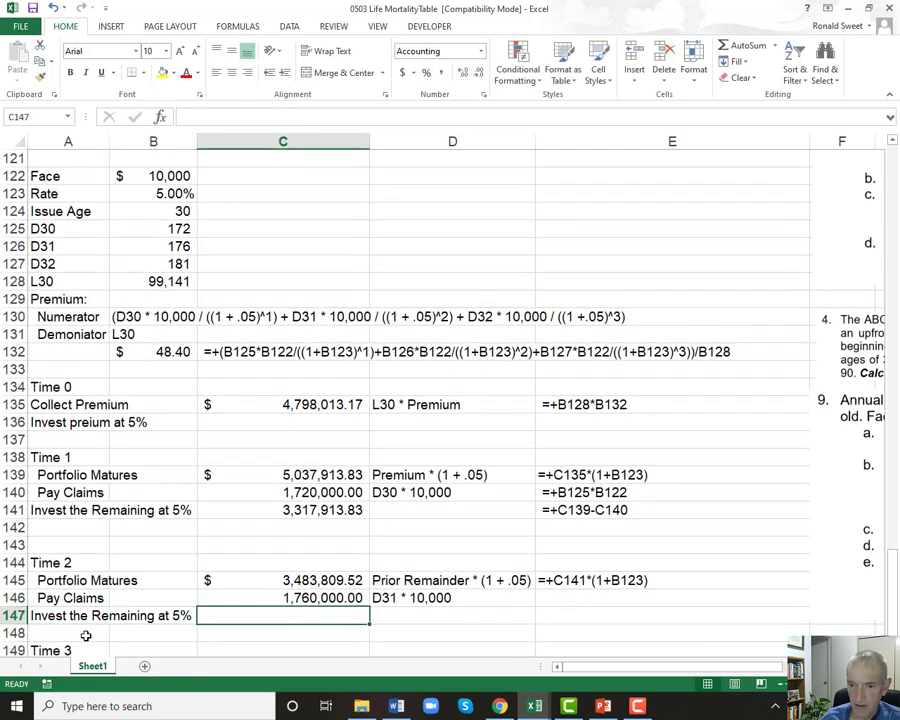
text(=)
key(Up)
key(Up)
text(-)
key(Up)
key(Return)
key(Up)
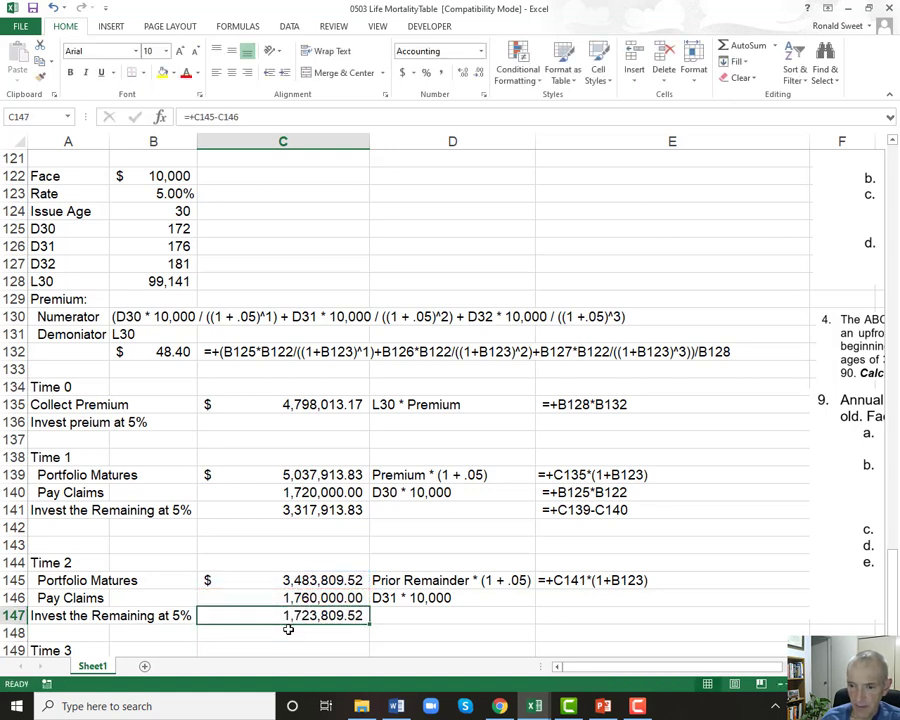
Turn the C147 formula into text and copy it to E147.
key(Right)
key(Left)
key(F2)
key(Home)
text(')
key(Return)
key(Up)
key(ctrl+c)
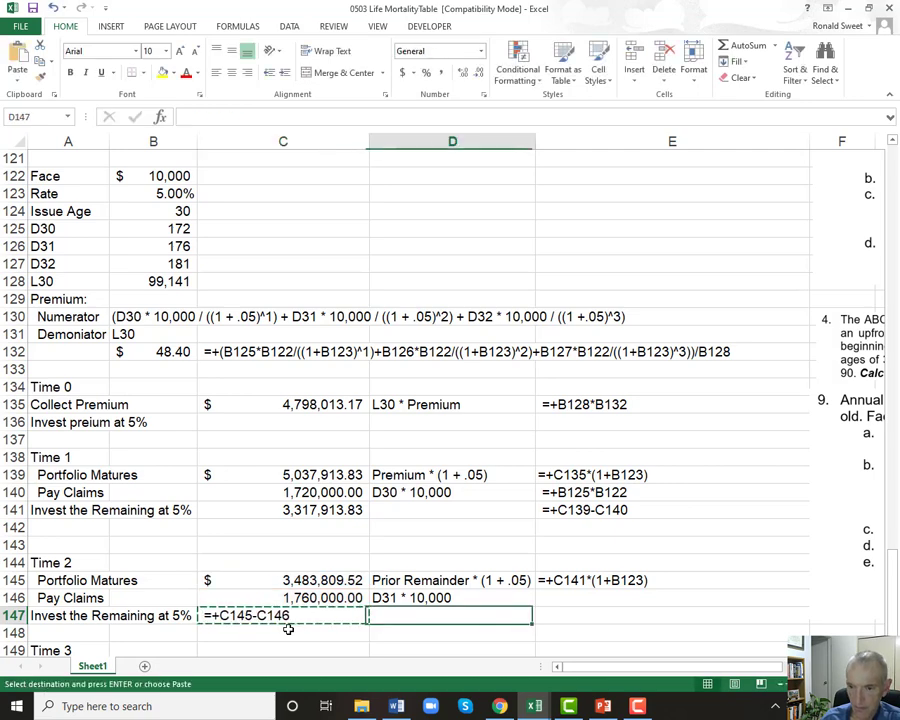
key(Right)
key(Right)
key(ctrl+v)
Restore C147 as a live formula by removing its leading apostrophe.
key(Left)
key(Left)
key(F2)
key(Home)
key(Delete)
key(Return)
key(Up)
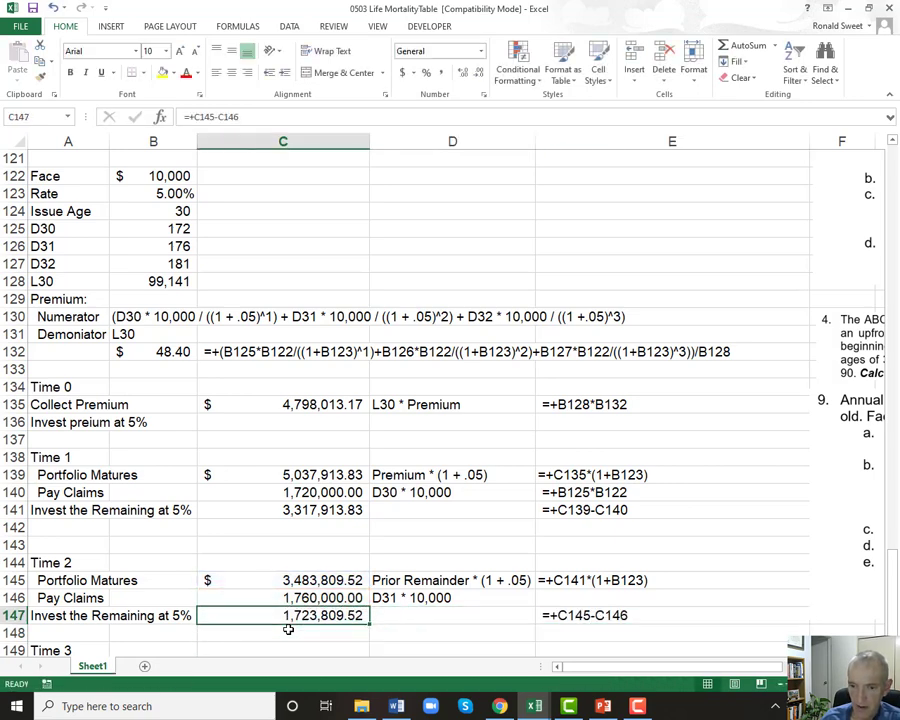
Turn the C146 claims formula into text and copy it to E146.
key(Up)
key(F2)
key(Home)
text(')
key(Return)
key(Up)
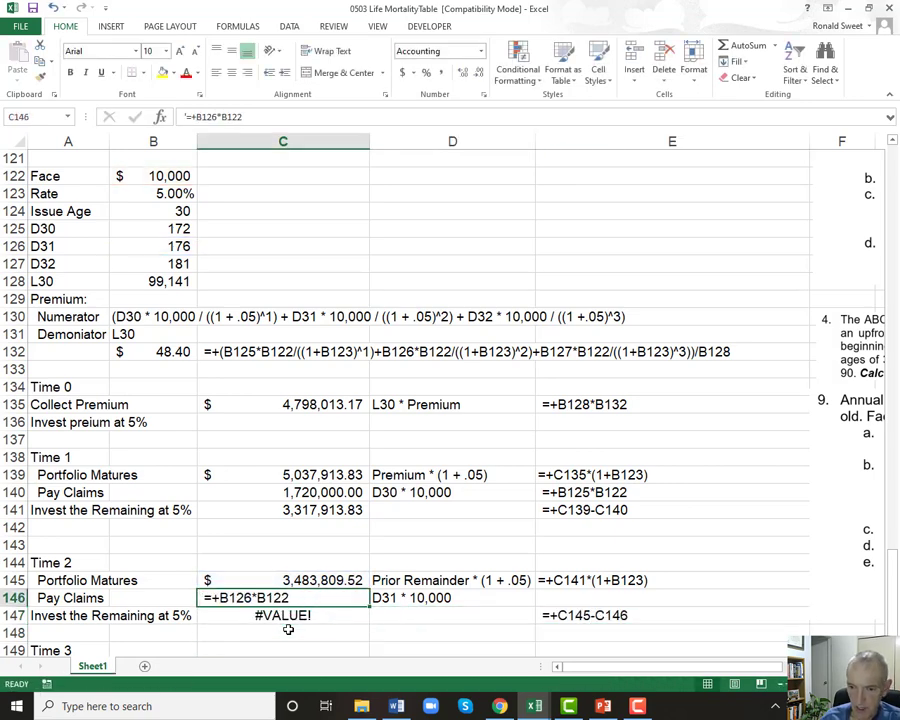
key(ctrl+c)
key(Right)
key(Right)
key(Return)
Restore the C146 claims calculation as a live formula by removing its leading apostrophe.
key(Left)
key(Left)
key(F2)
key(Home)
key(Delete)
key(Return)
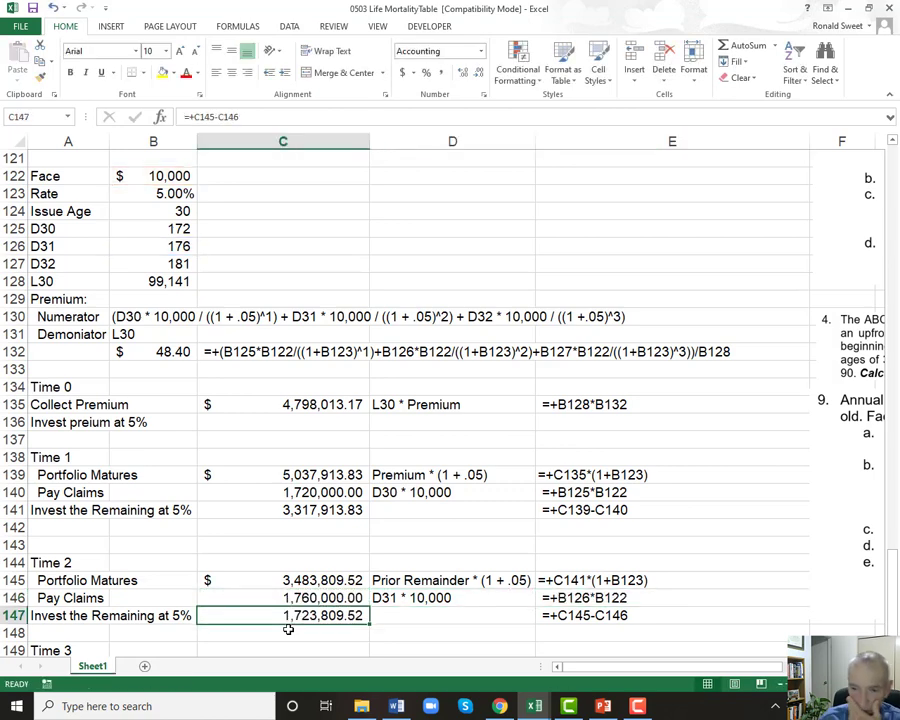
click(162, 262)
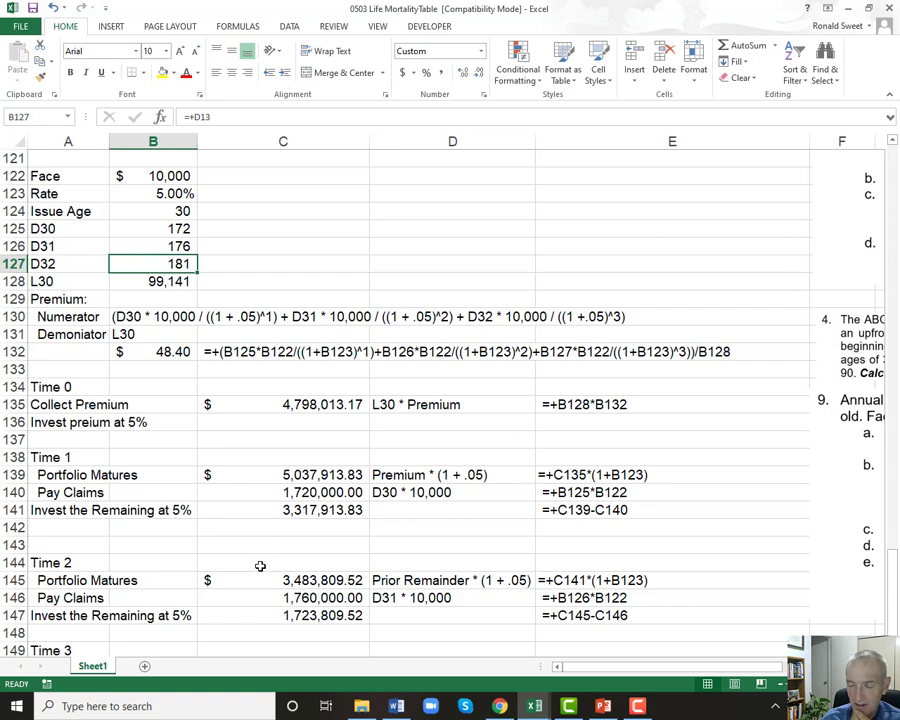
click(270, 613)
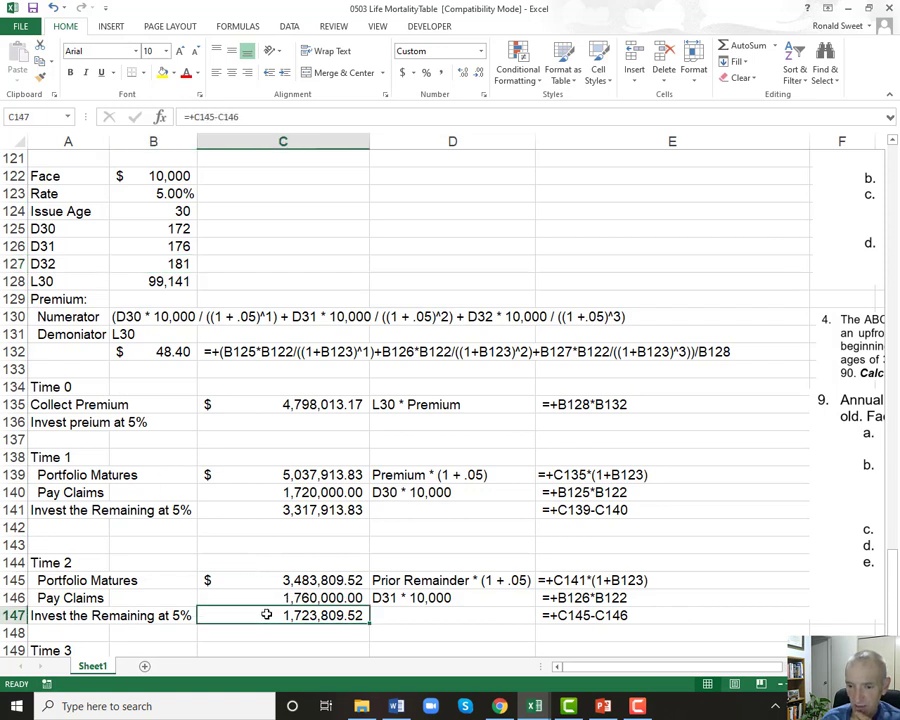
Enter the indented label Portfolio Matures in A150, under Time 3.
scroll(200, 600, down, 3)
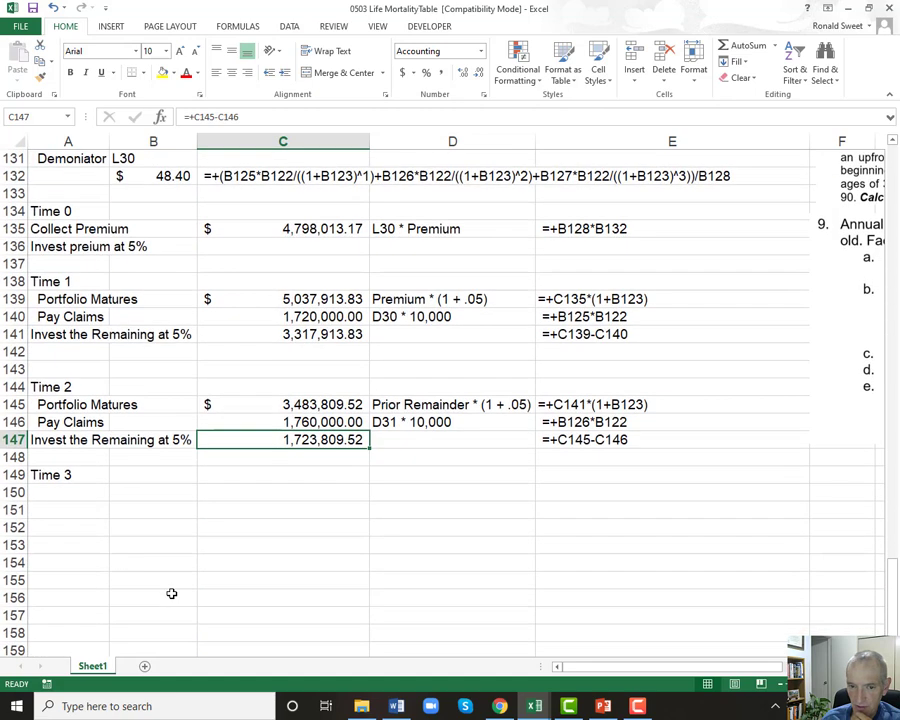
click(32, 490)
text(Portfolio Matures)
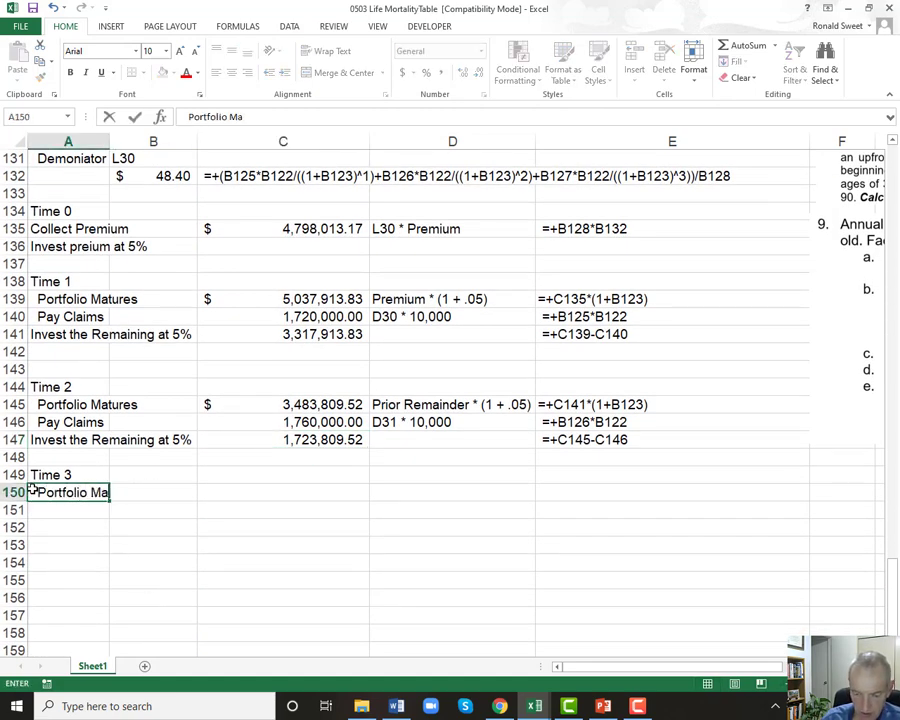
click(32, 490)
Calculate the Time 3 matured portfolio in C150 with the formula +C147*(1+B123) and give it the dollar accounting format.
key(Right)
key(Right)
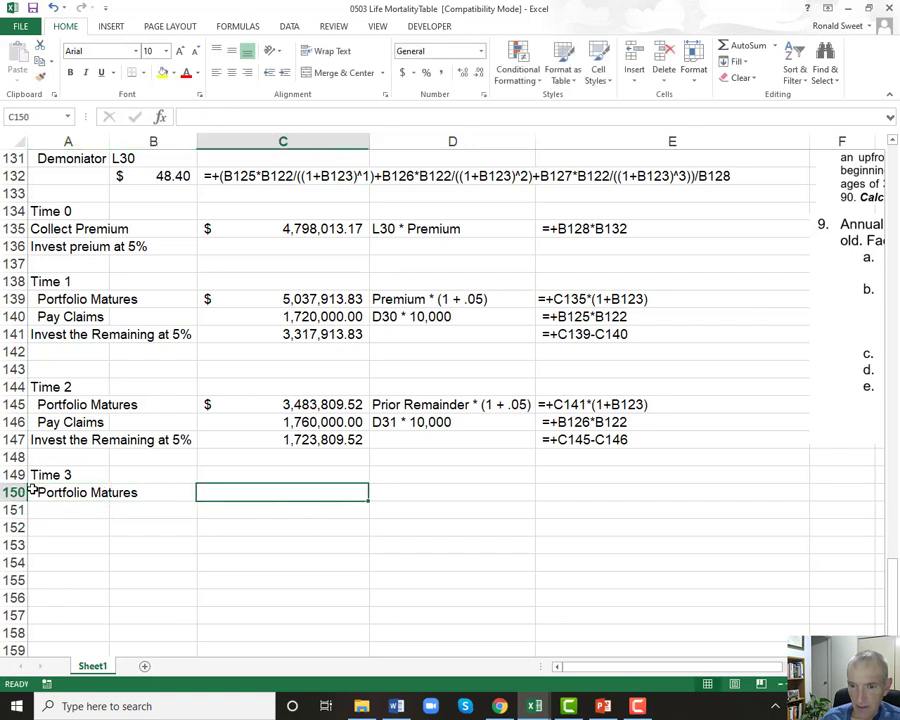
text(+)
key(Up)
key(Up)
key(Up)
text(*)
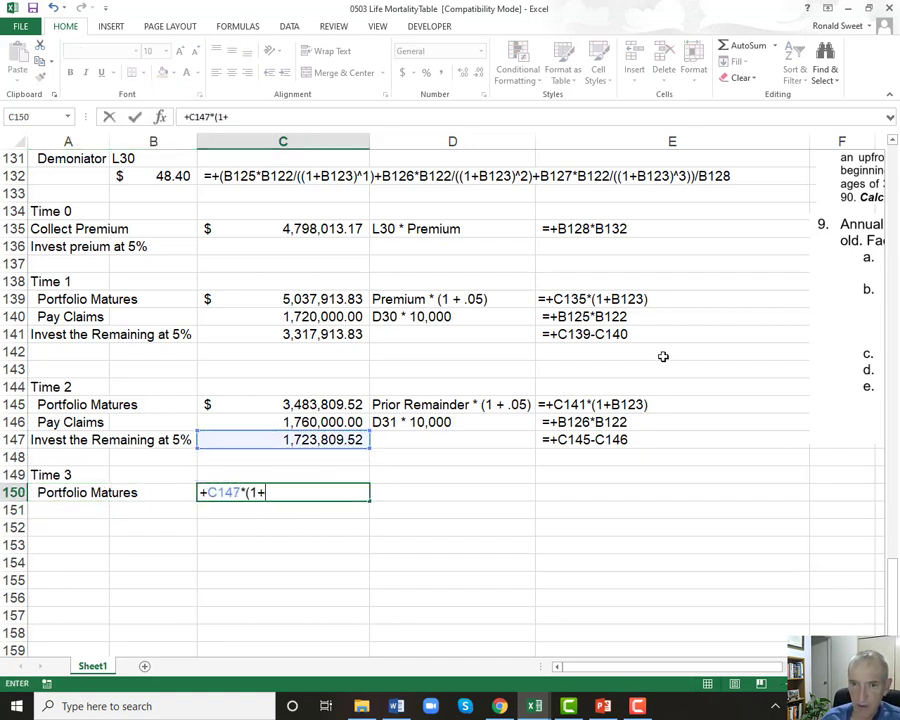
scroll(121, 269, up, 3)
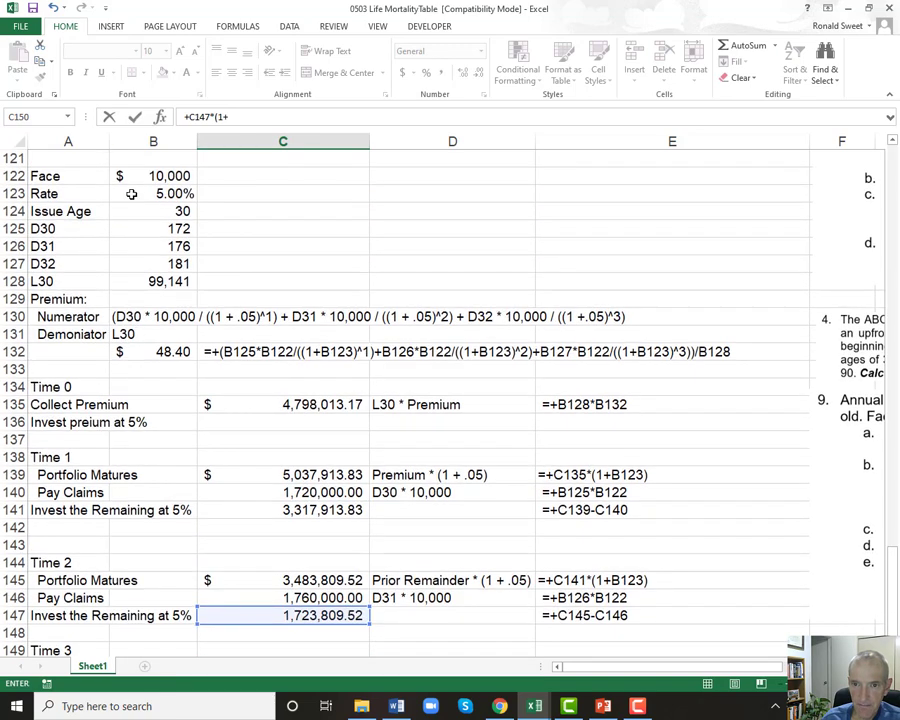
text((1+)
click(131, 194)
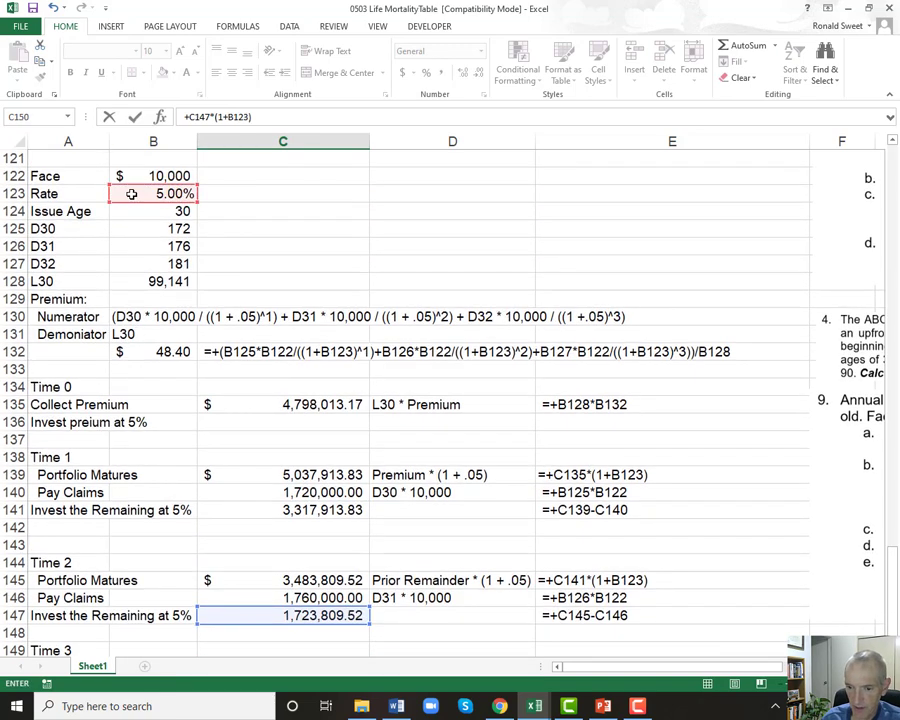
key(Return)
key(Up)
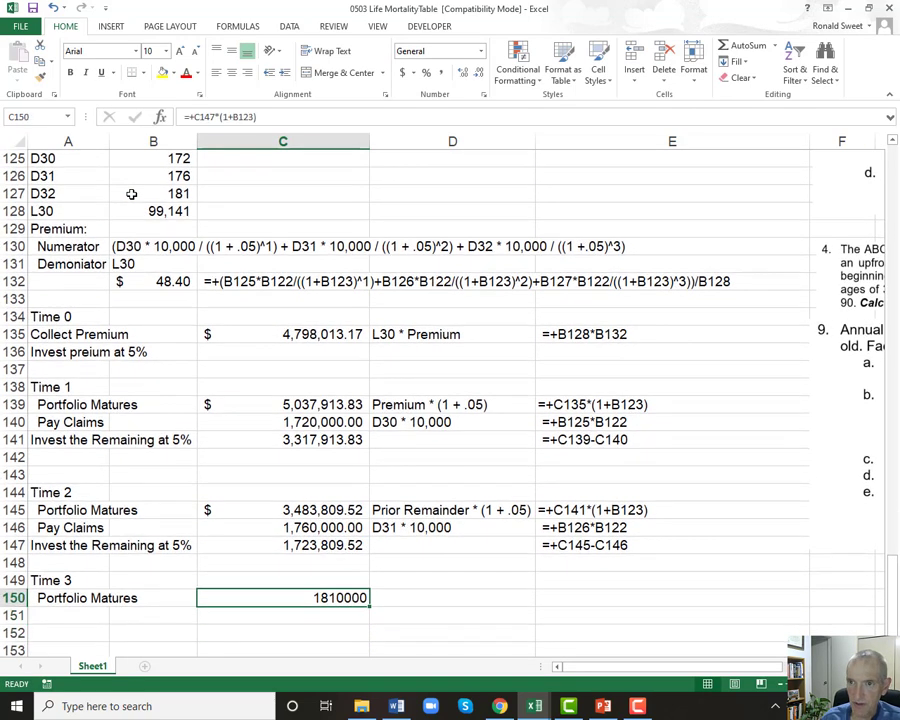
click(402, 73)
Turn the C150 formula into text and copy it to E150.
key(F2)
key(Home)
text(')
key(Return)
key(Up)
key(ctrl+c)
key(Right)
key(Right)
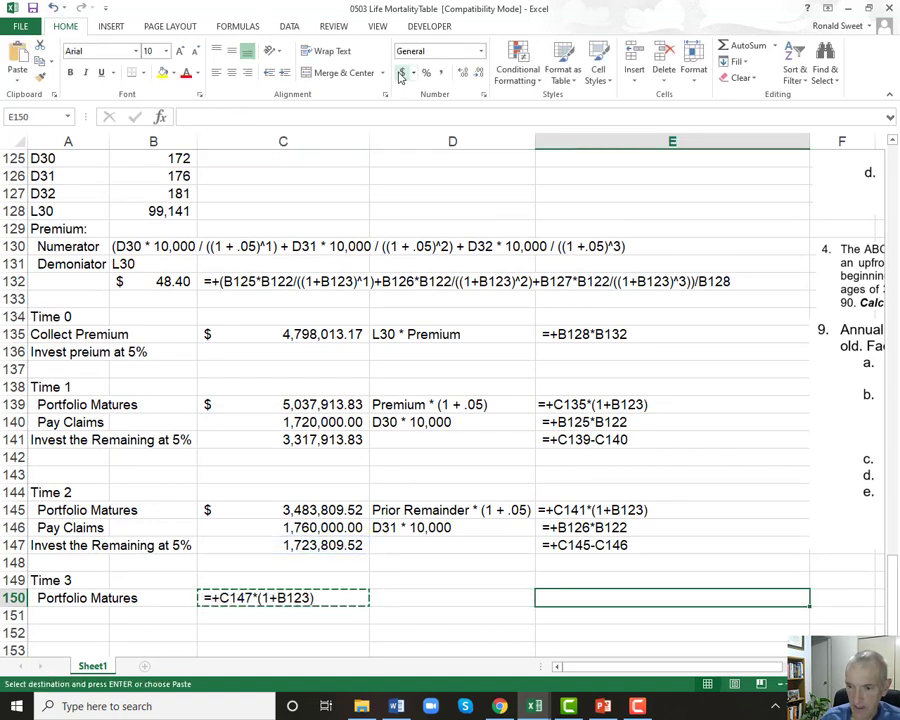
key(Return)
Restore C150 as a live formula by removing its leading apostrophe.
key(Left)
key(Left)
key(F2)
key(Home)
key(Delete)
key(Return)
Copy the note Prior Remainder * (1 + .05) from D145 to D150.
key(Right)
key(Up)
key(Up)
key(Up)
key(Up)
key(Up)
key(Up)
key(ctrl+c)
key(Down)
key(Down)
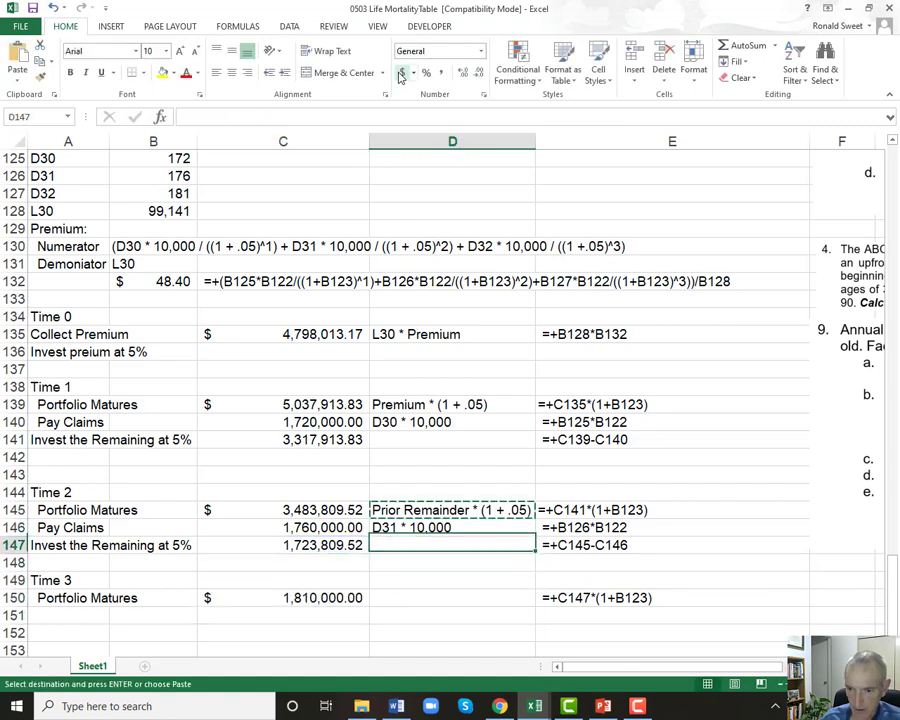
key(Down)
key(Down)
key(Down)
key(Return)
Enter the indented label Pay Claims in A151 and the note D32 * 10,000 in D151.
key(Down)
key(Left)
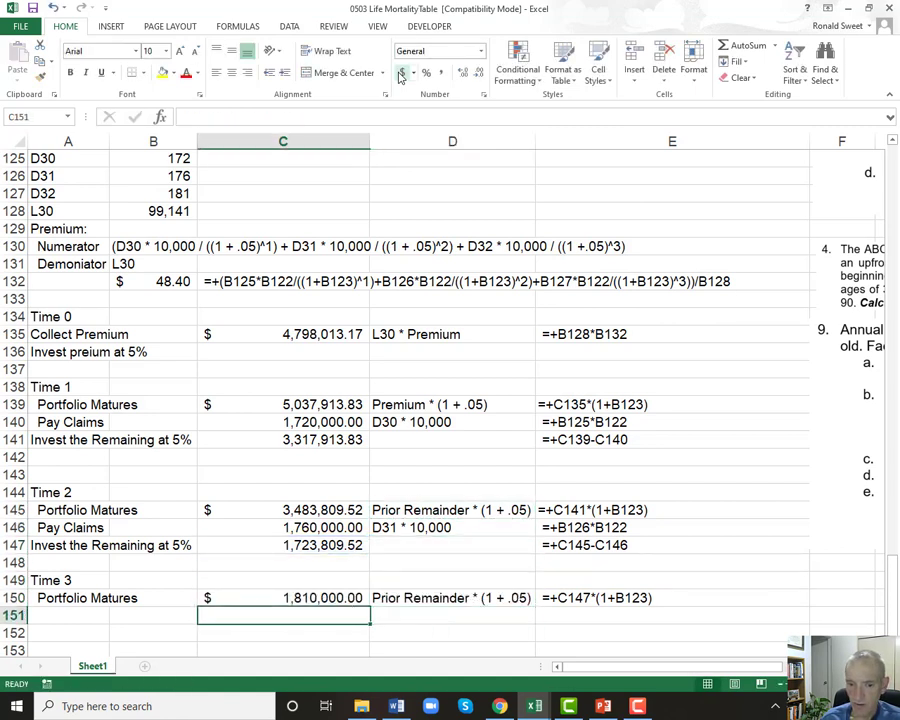
key(Left)
key(Left)
text(Pay Claim)
key(Right)
key(Right)
key(Right)
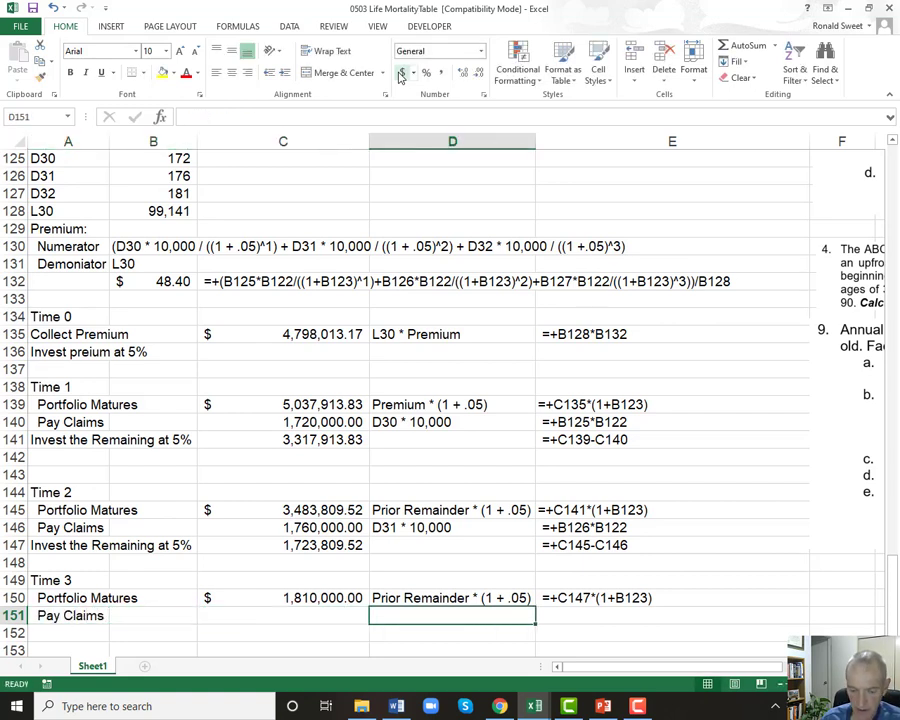
text(D32 * 10,000)
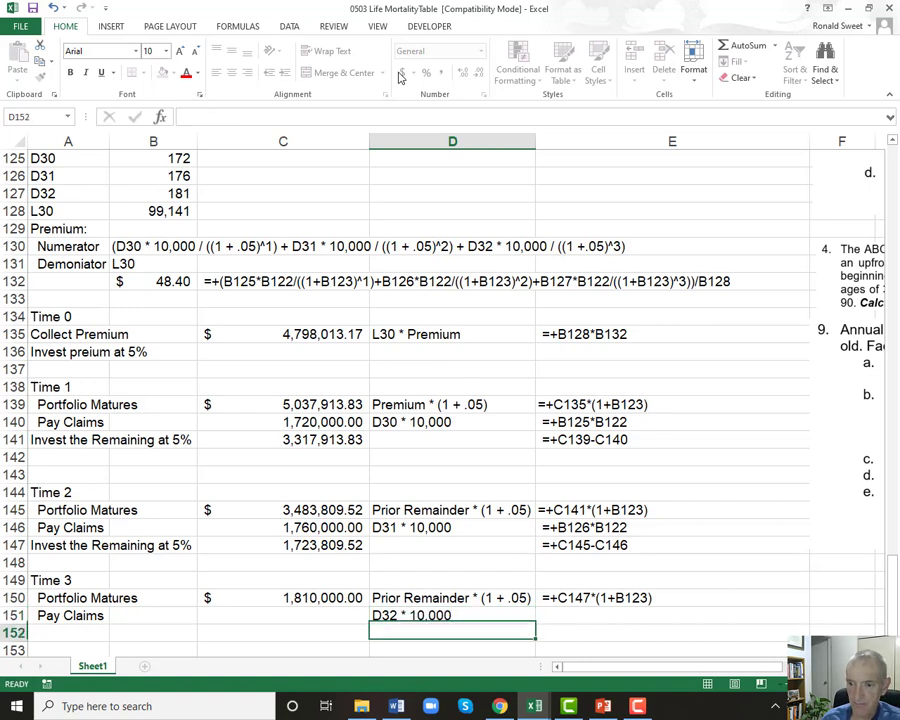
Calculate the Time 3 claims in C151 with the formula +B127*B122 and give it the dollar accounting format.
key(Left)
text(+)
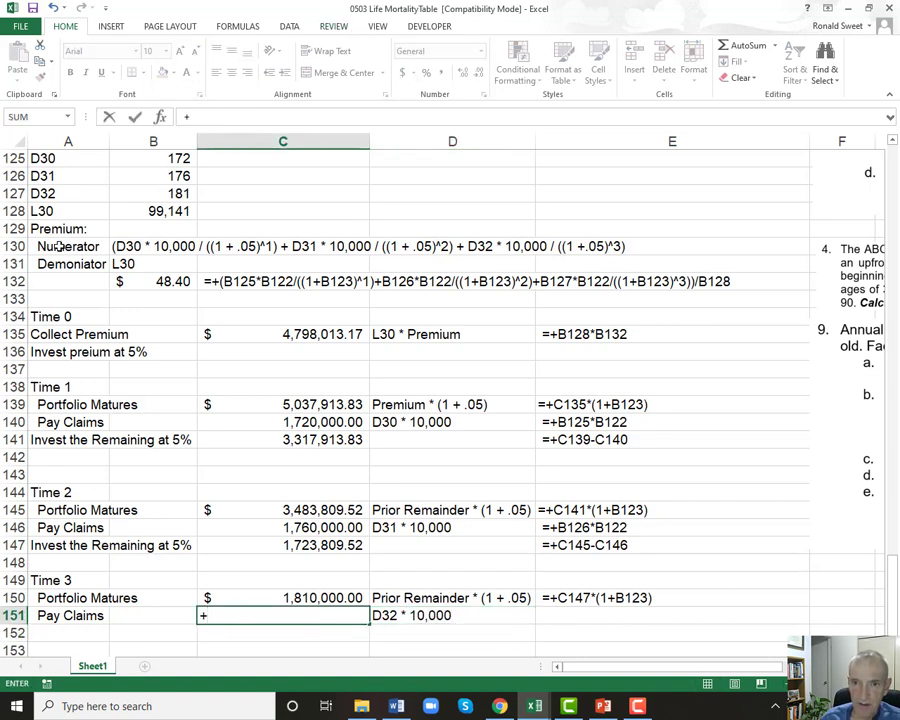
click(180, 194)
text(*)
scroll(44, 214, up, 7)
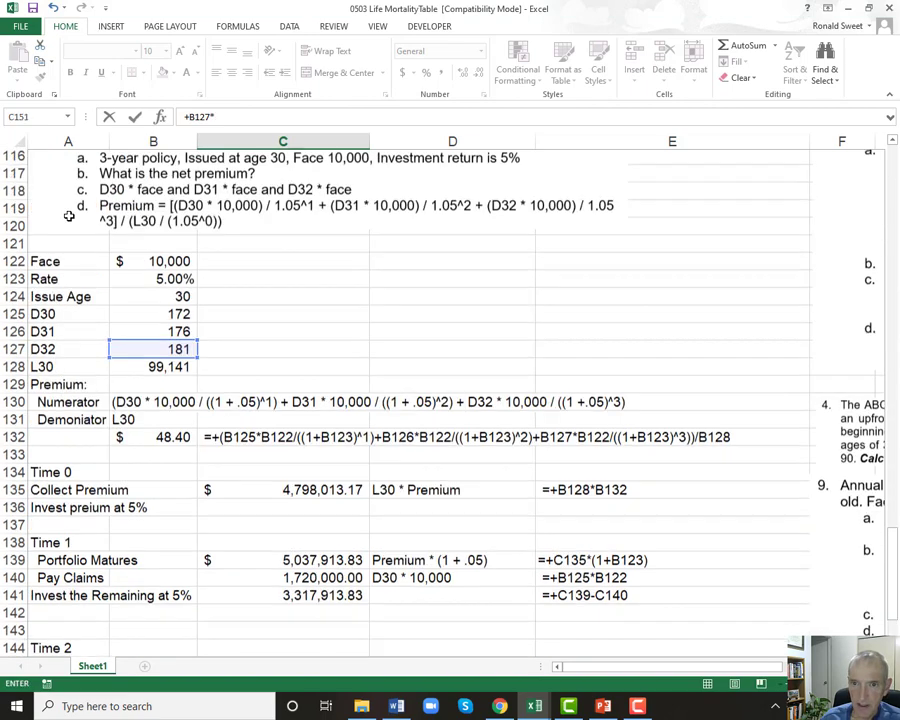
click(140, 456)
key(Return)
scroll(136, 455, down, 1)
key(Up)
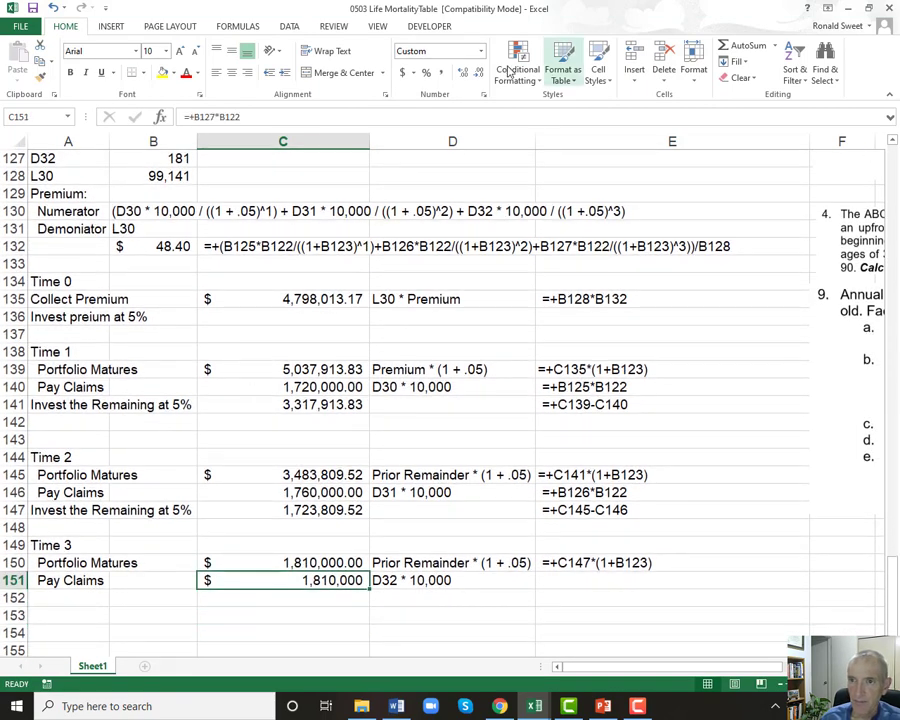
click(404, 73)
Enter the indented label Net Ending value (SB zero) in A152.
key(Down)
key(Left)
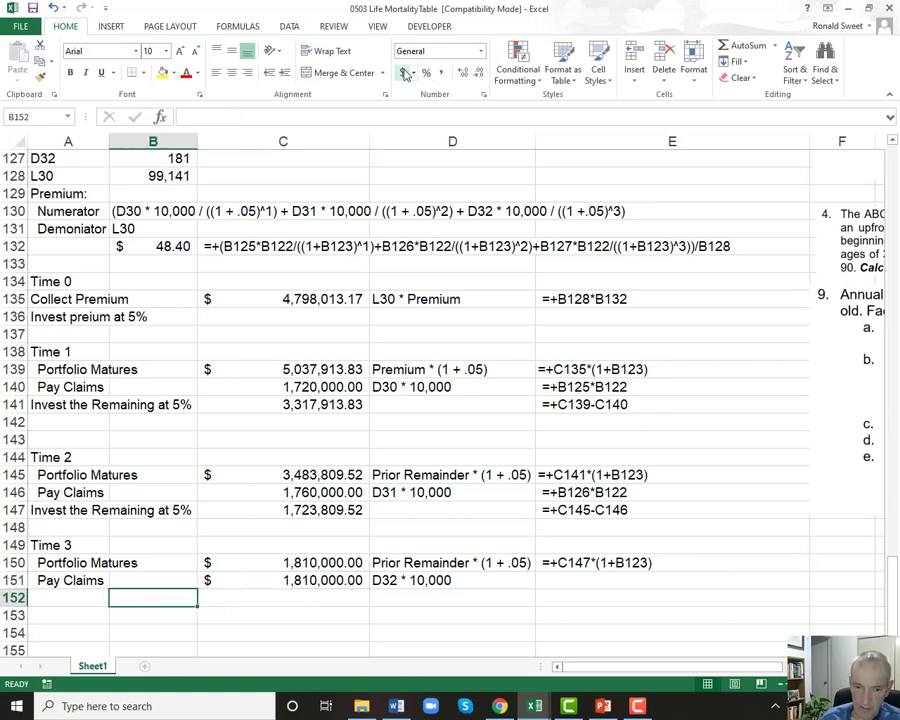
key(Left)
text(Net Ending value (SB zero))
key(Return)
Calculate the net ending value in C152 with the formula +C150-C151.
key(Up)
key(Right)
key(Right)
text(+)
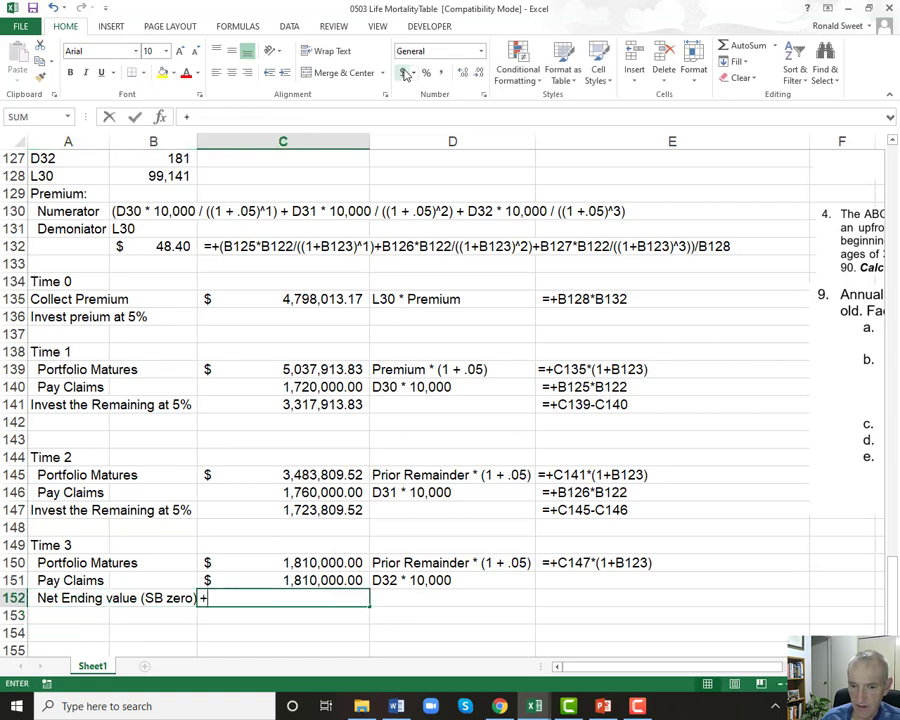
key(Up)
key(Up)
text(-)
key(Up)
key(Return)
Turn the C152 formula into text with a leading apostrophe and copy it to D152.
key(Up)
key(F2)
key(Home)
text(')
key(Return)
key(Up)
key(ctrl+c)
key(Right)
key(ctrl+v)
Restore C152 as a live formula by removing its leading apostrophe.
key(Left)
key(F2)
key(Home)
key(Delete)
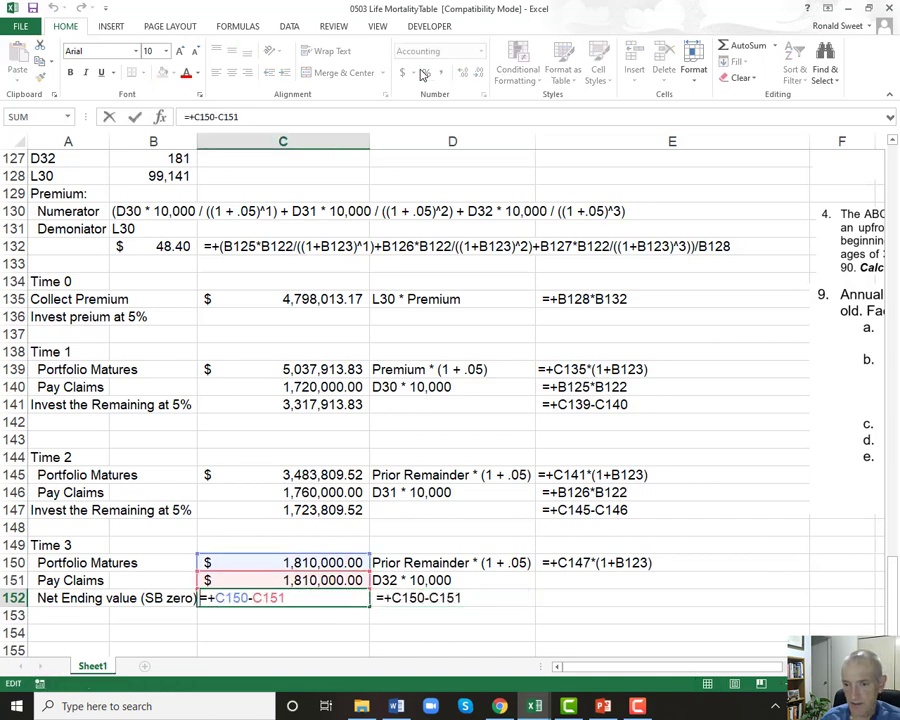
key(Return)
Copy the formula text from D152 to E152.
key(Up)
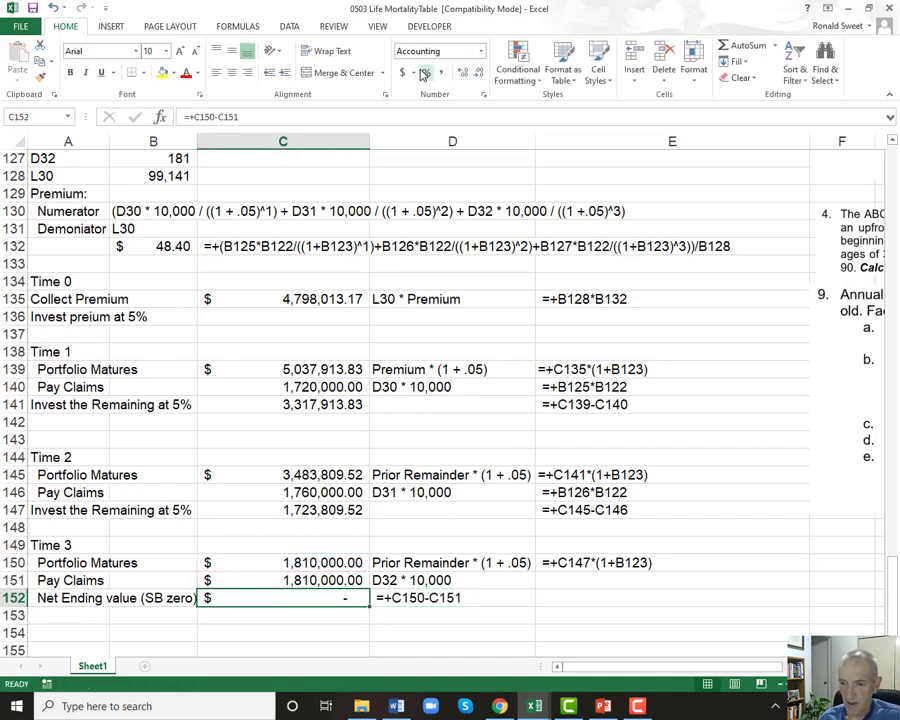
key(Right)
key(ctrl+c)
key(Right)
key(ctrl+v)
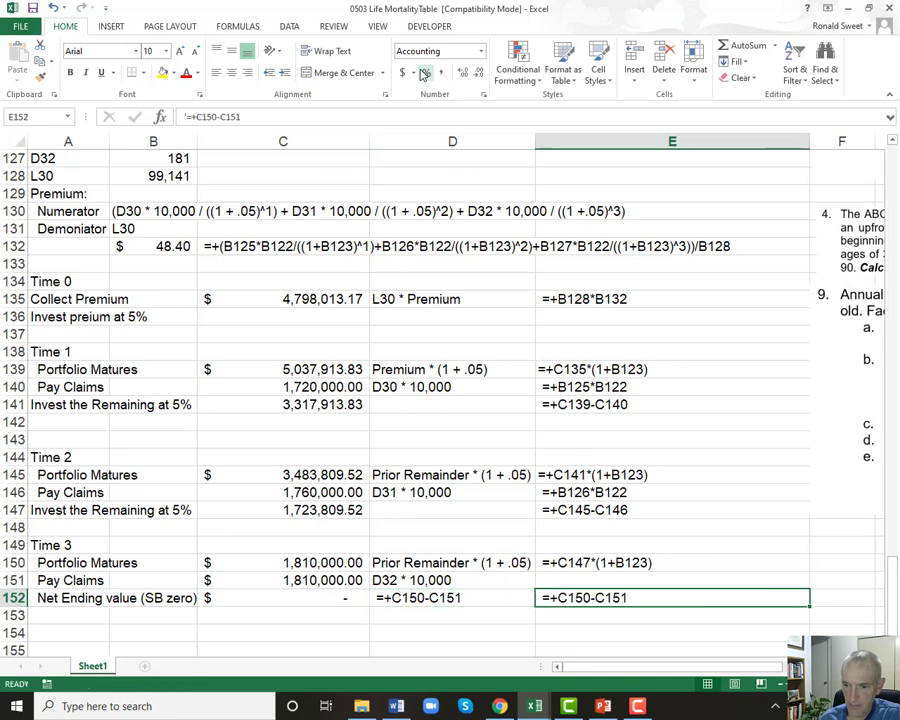
Turn the C151 formula into text with a leading apostrophe and copy it to E151.
key(Up)
key(Left)
key(Left)
key(F2)
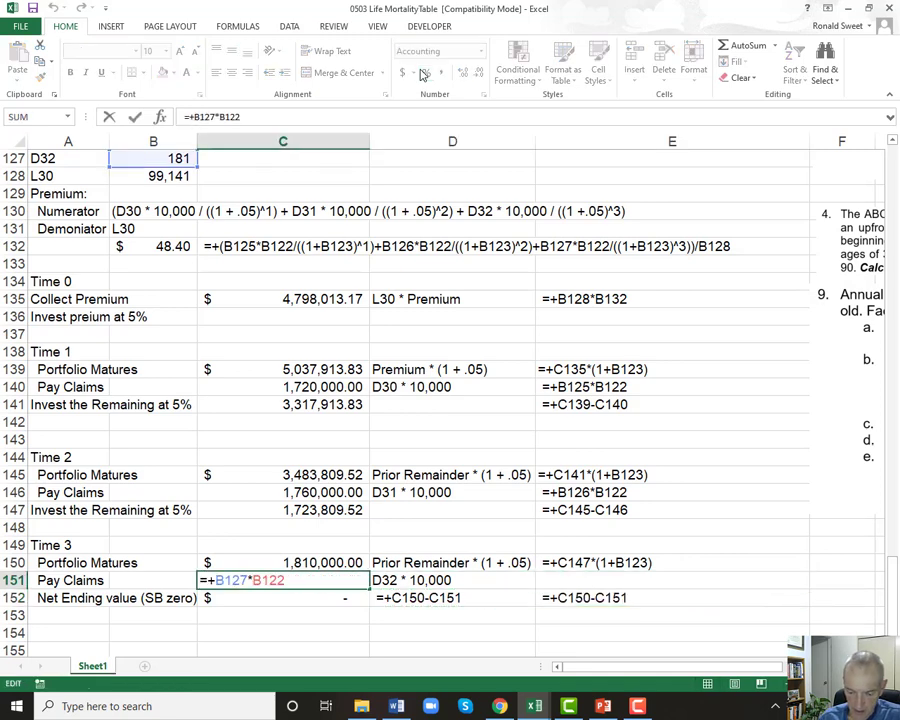
key(Home)
text(')
key(Return)
key(Up)
key(ctrl+c)
key(Right)
key(Right)
key(ctrl+v)
Restore C151 as a live formula by removing its leading apostrophe.
key(Left)
key(Left)
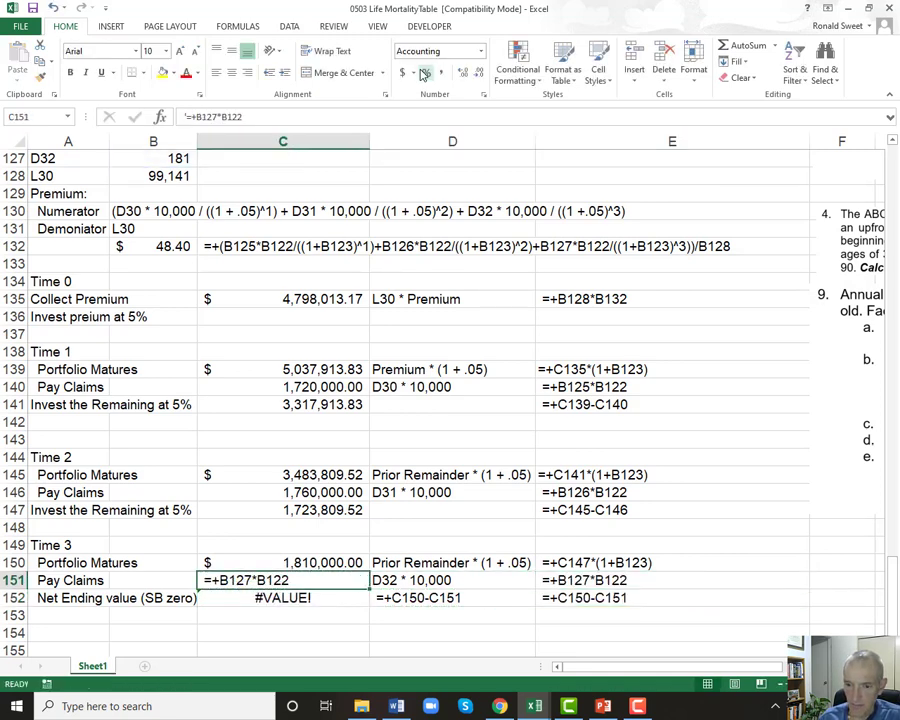
key(F2)
key(Home)
key(Delete)
key(Return)
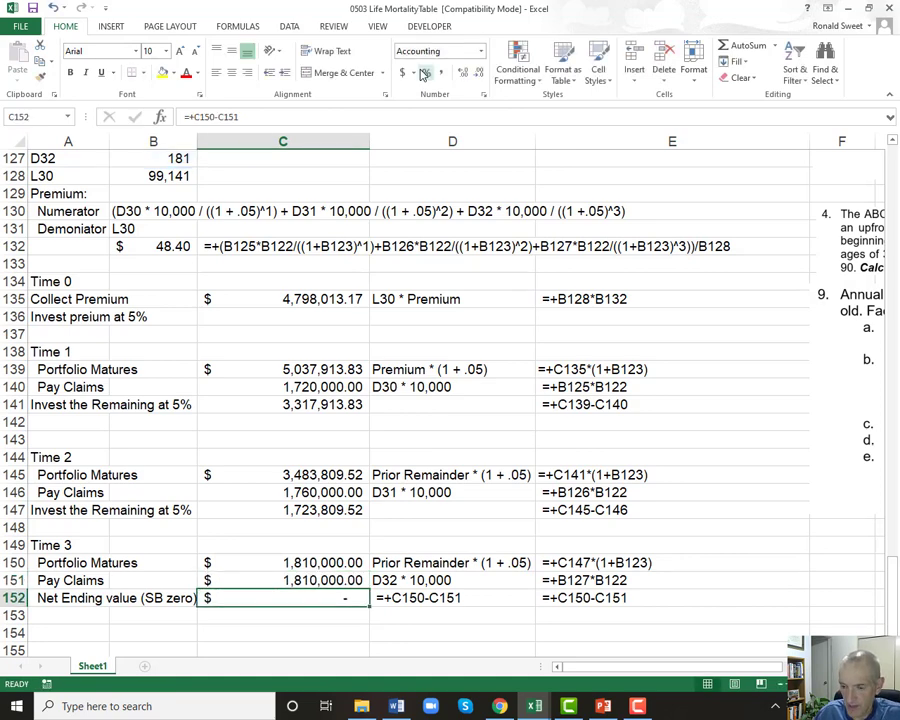
Clear the formula note in D152, beside the net ending value.
key(Right)
key(Delete)
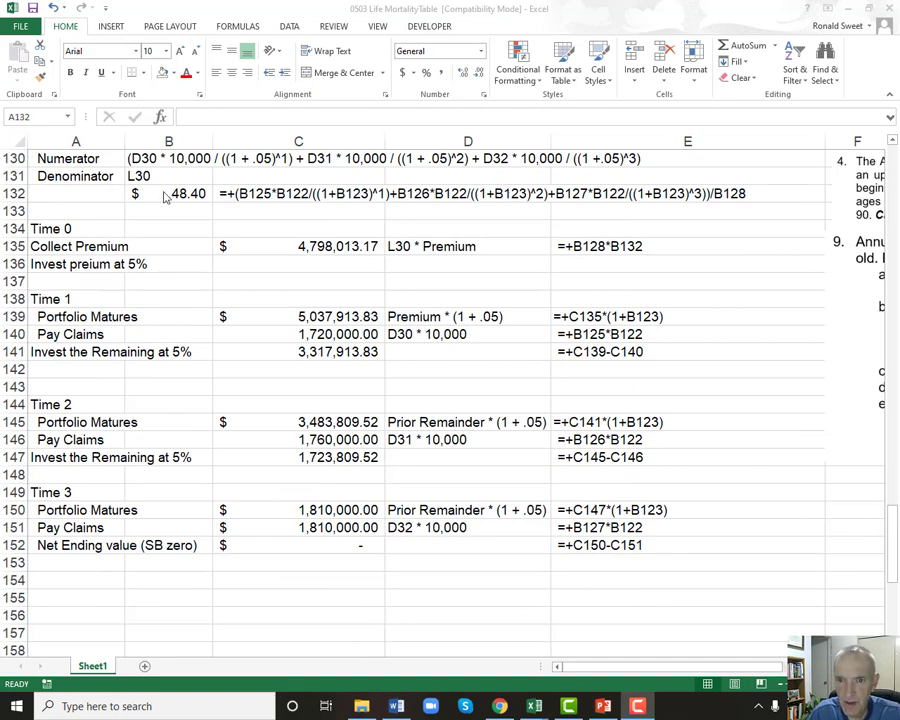
Try a rounded premium of 48.4 in B132 and check its effect on the net ending value in C152.
click(176, 193)
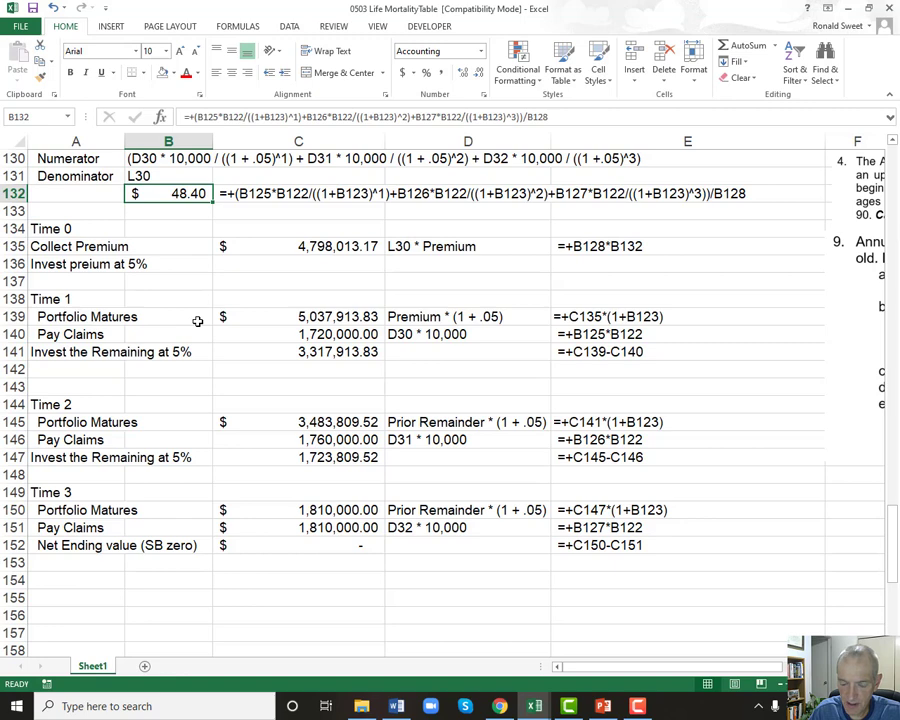
text(4)
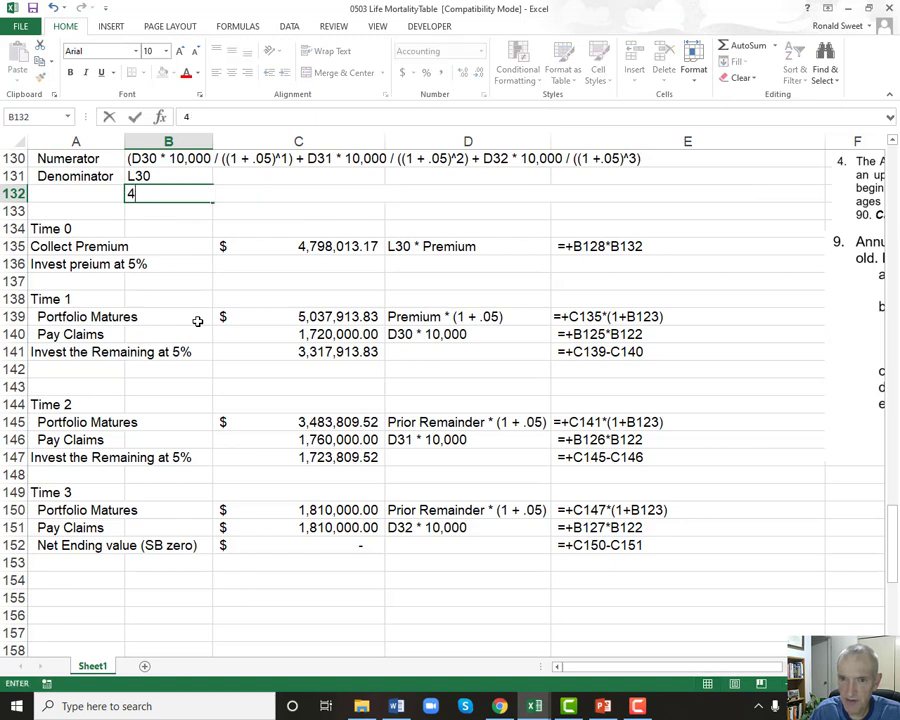
text(8.4)
key(Return)
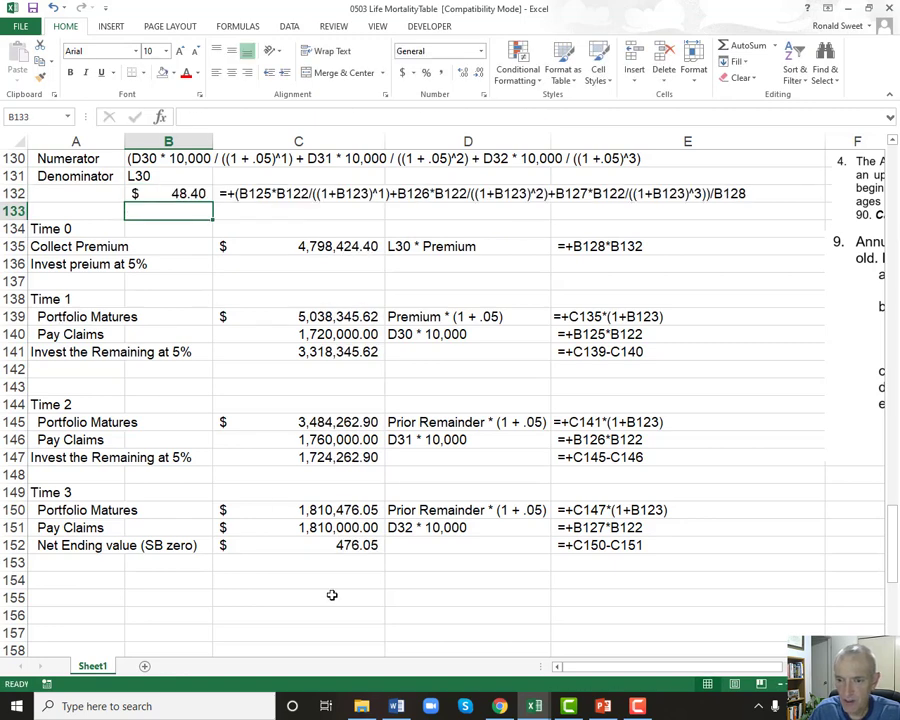
click(314, 547)
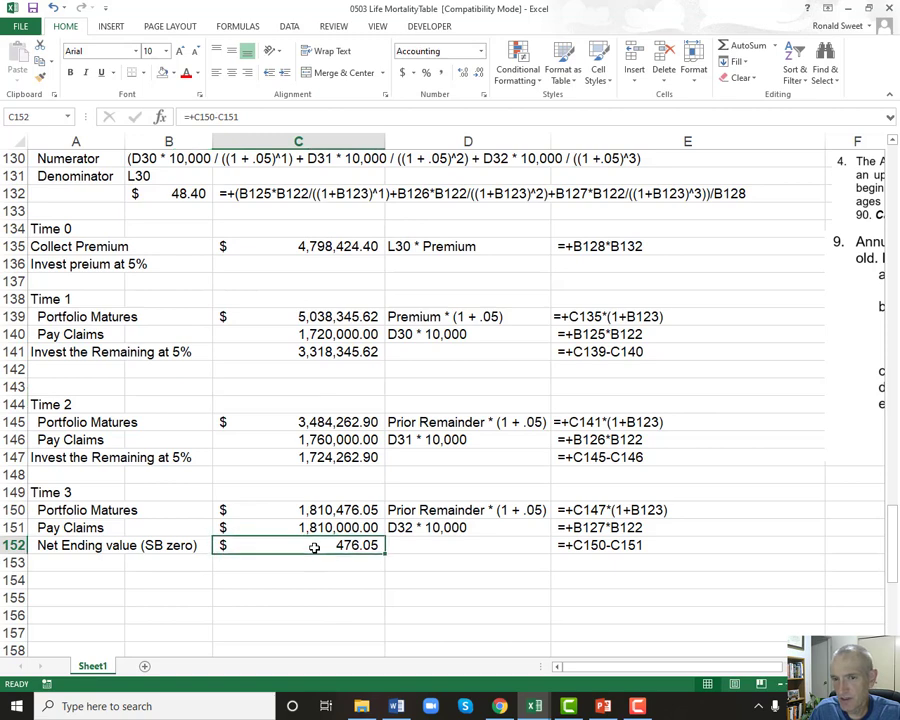
Display the premium in B132 with four decimal places, return it to two, and check the net ending value in C152.
click(159, 196)
click(463, 73)
click(464, 73)
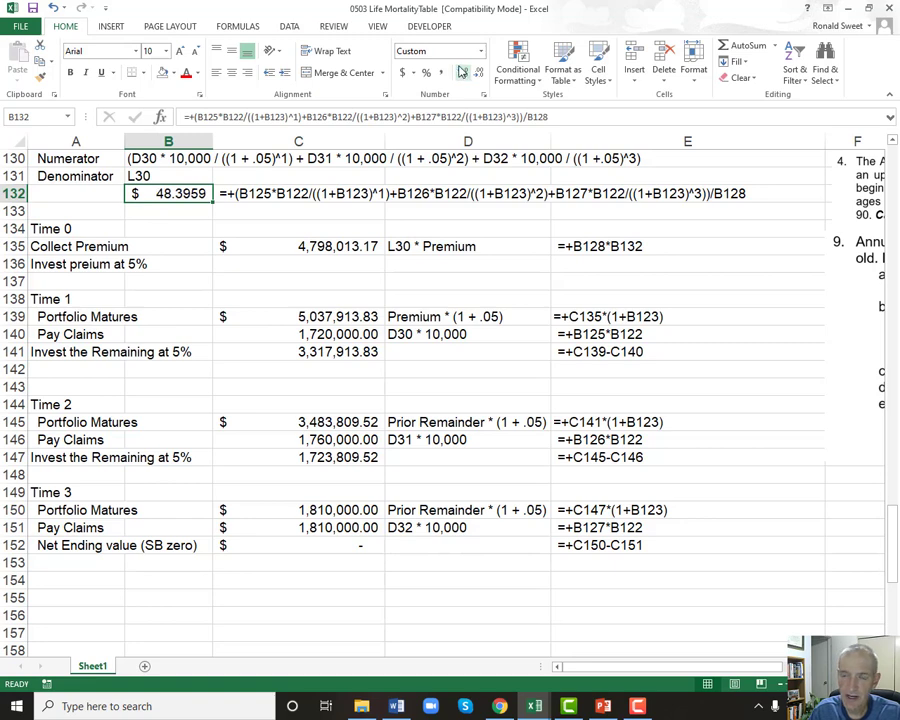
click(477, 73)
click(477, 73)
click(317, 541)
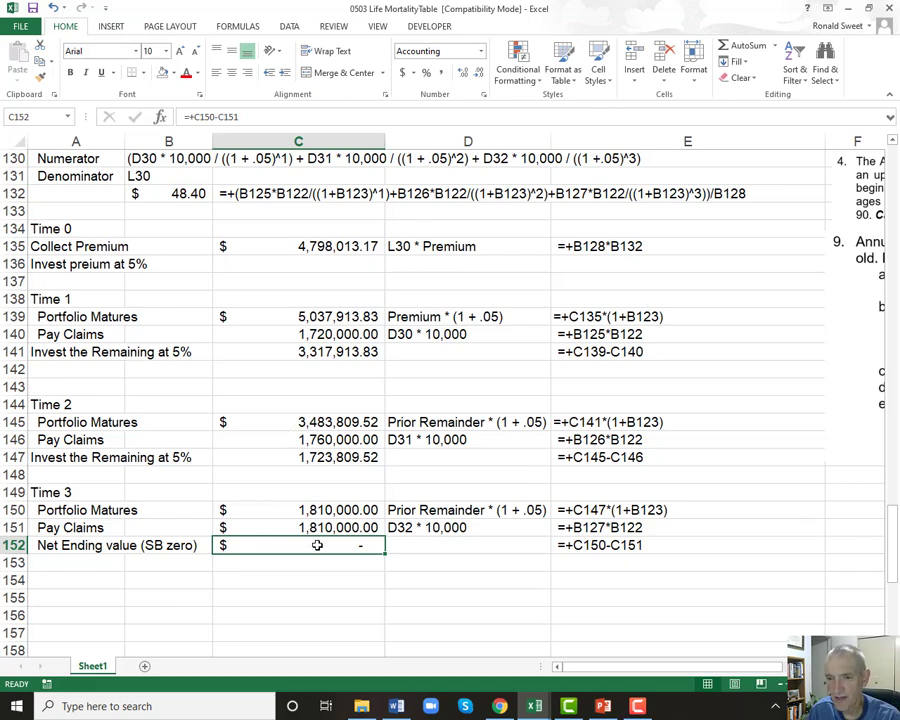
Overwrite the premium formula in B132 with 48.4 once more and undo the replacement.
click(165, 194)
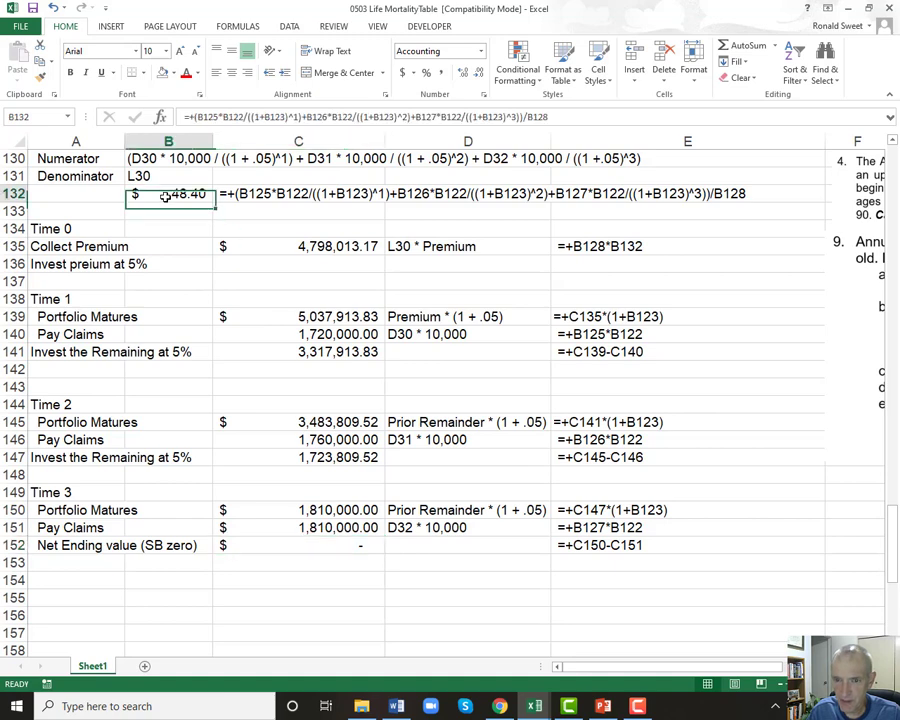
text(48.4)
key(Return)
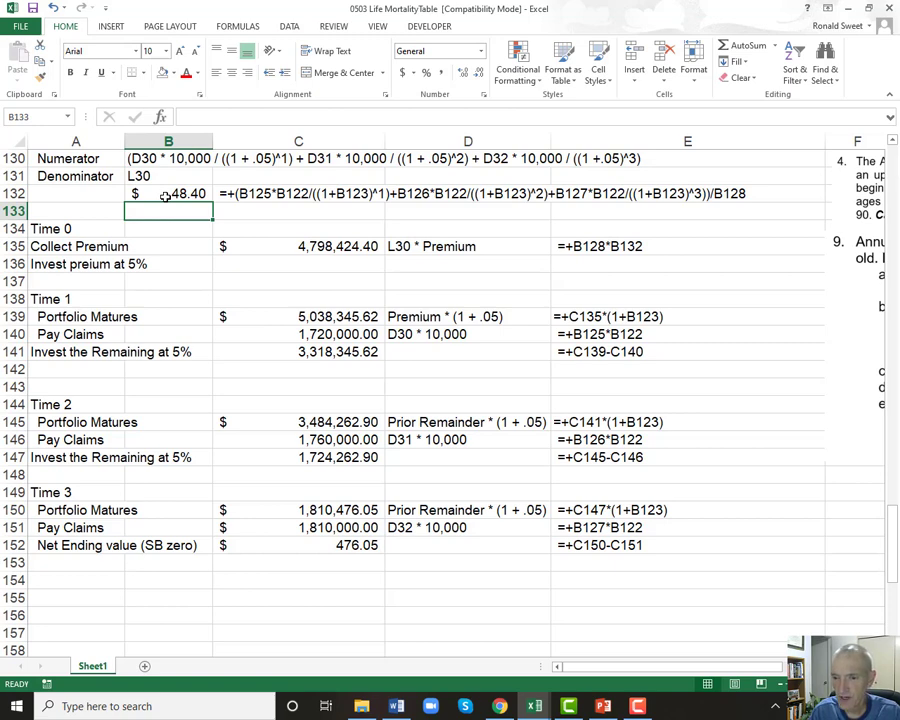
key(ctrl+z)
key(ctrl+y)
key(ctrl+z)
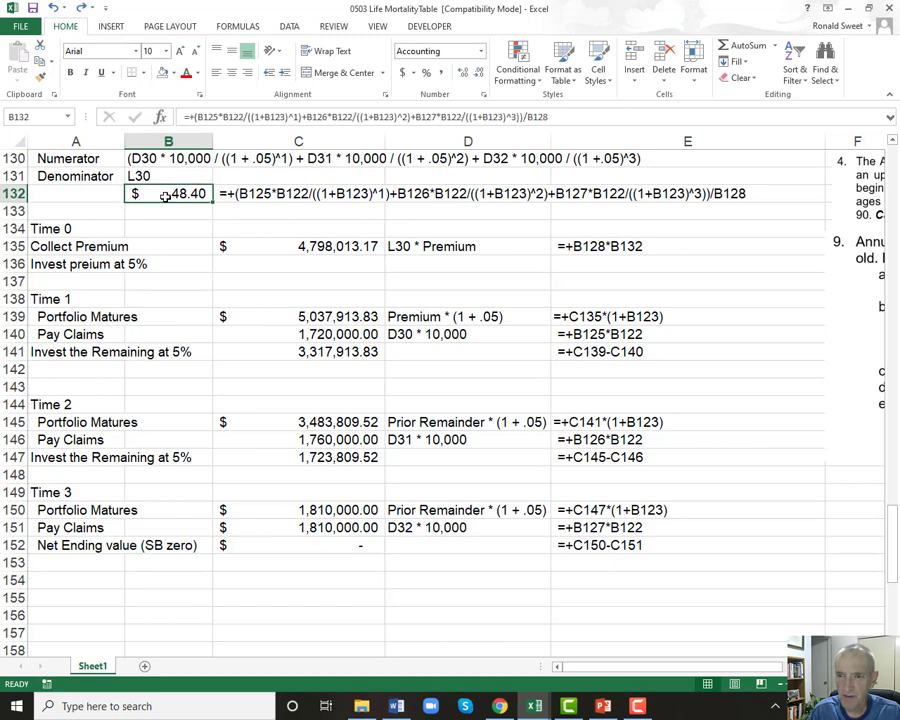
Fill the annual renewal term net premium in D96 with the standard light green.
key(Right)
key(Down)
key(Left)
key(Left)
key(Up)
key(Up)
key(Up)
key(Up)
key(Up)
key(Up)
key(Up)
key(Up)
key(Up)
key(Up)
key(Up)
key(Up)
key(Up)
key(Up)
key(Up)
key(Up)
key(Up)
key(Up)
key(Up)
key(Up)
key(Up)
key(Up)
key(Up)
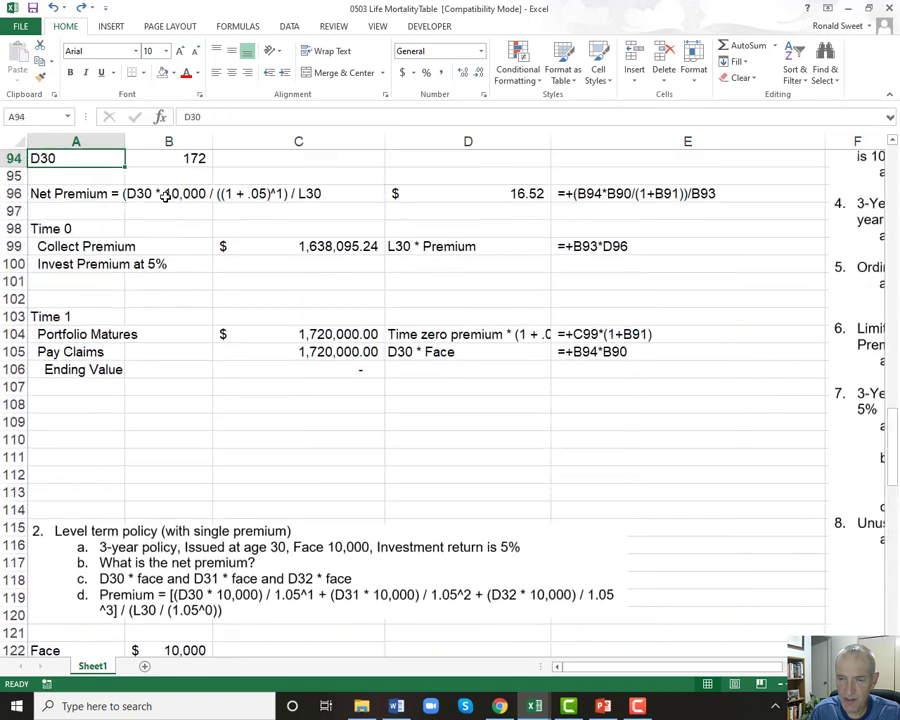
key(Up)
key(Up)
key(Up)
key(Up)
key(Up)
key(Up)
key(Up)
key(Up)
key(Up)
key(Up)
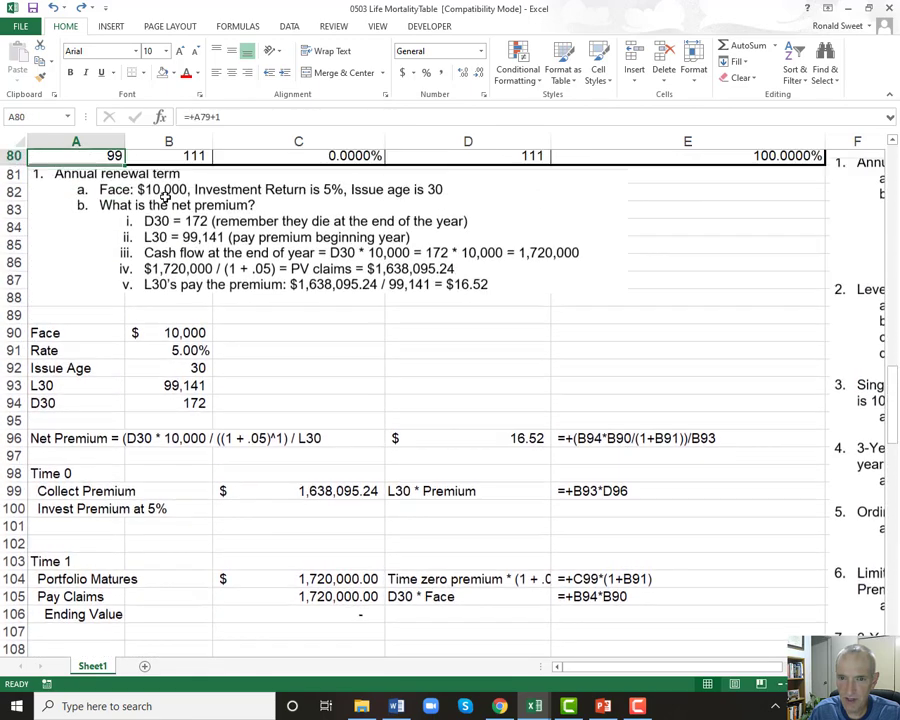
key(Up)
key(Up)
key(Up)
key(Up)
key(Up)
key(Up)
key(Up)
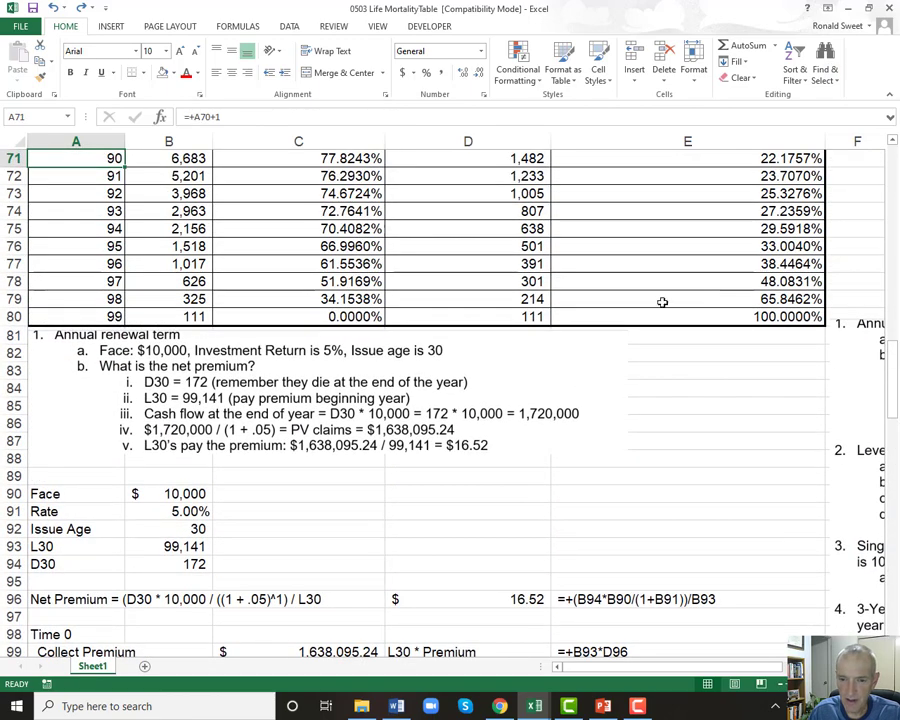
scroll(338, 400, down, 3)
scroll(345, 420, down, 3)
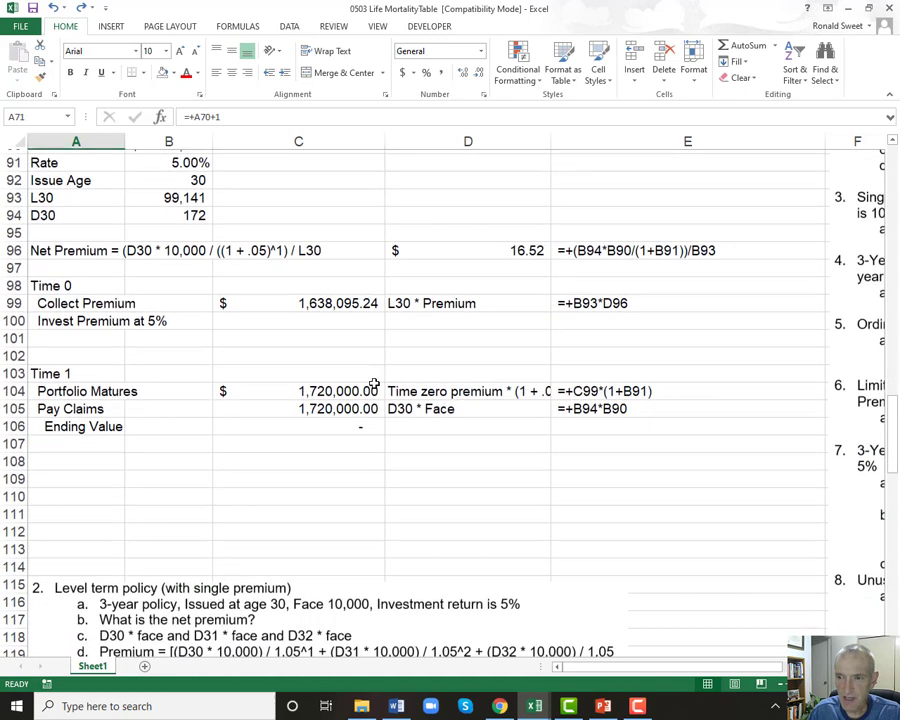
click(488, 243)
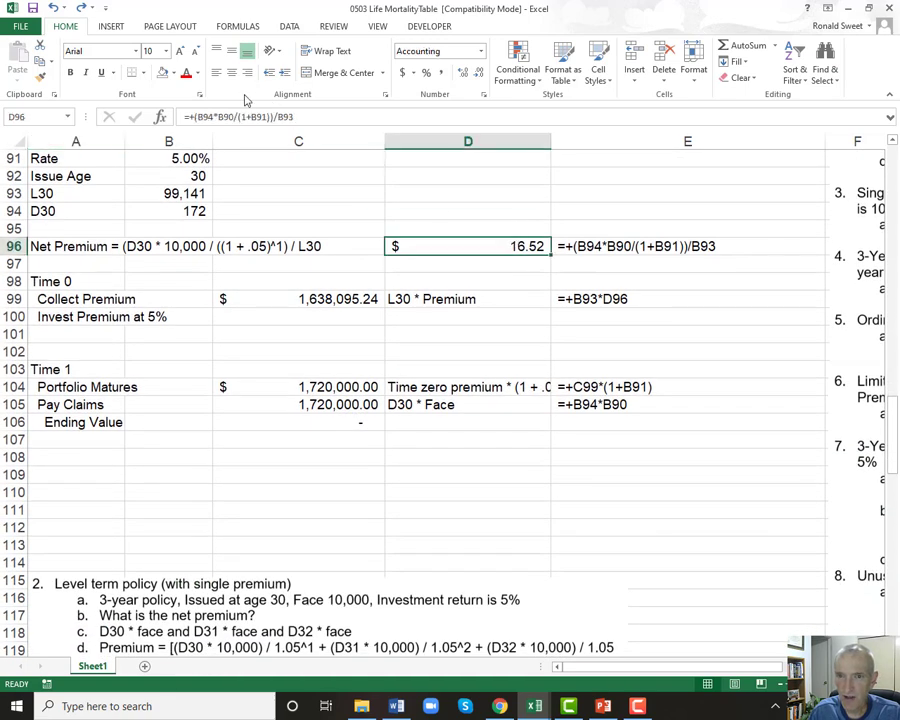
click(173, 73)
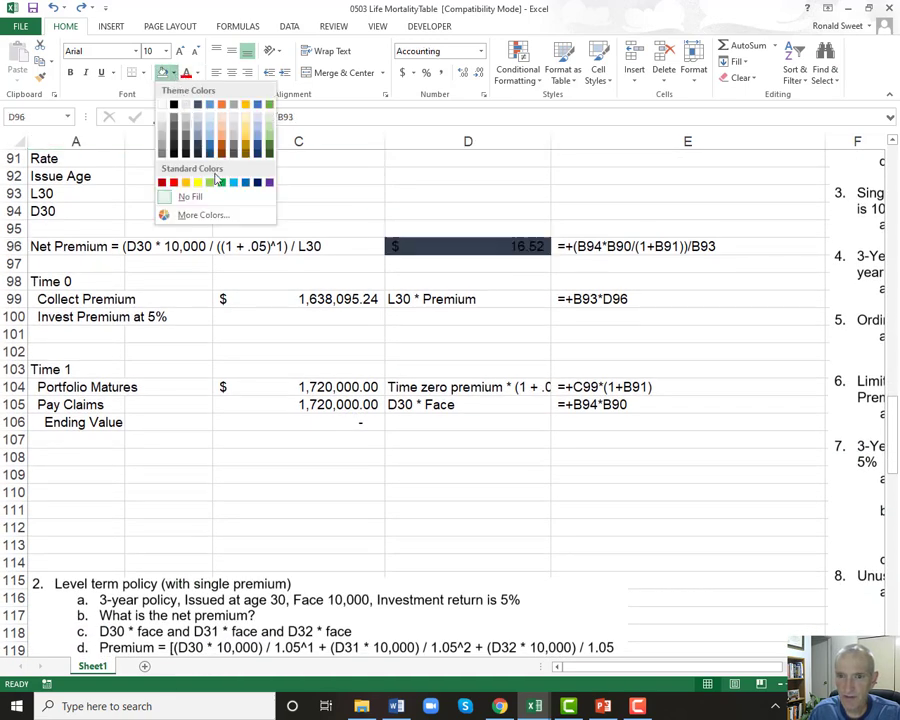
click(209, 187)
Repeat the light green fill on the level term policy's premium in B132.
scroll(275, 336, down, 7)
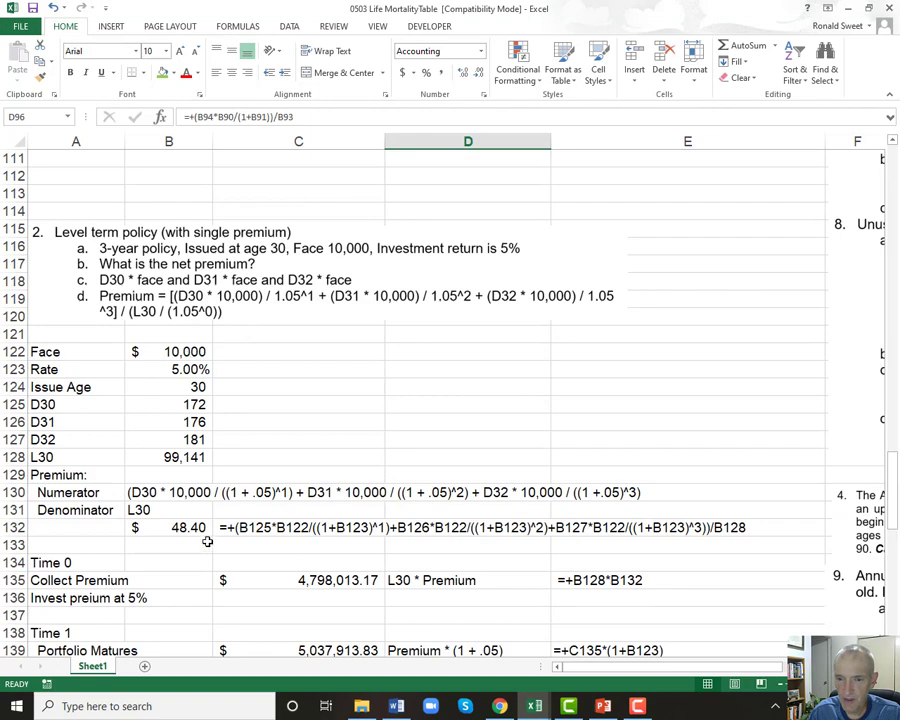
click(177, 527)
key(F4)
scroll(170, 404, down, 7)
scroll(172, 401, up, 7)
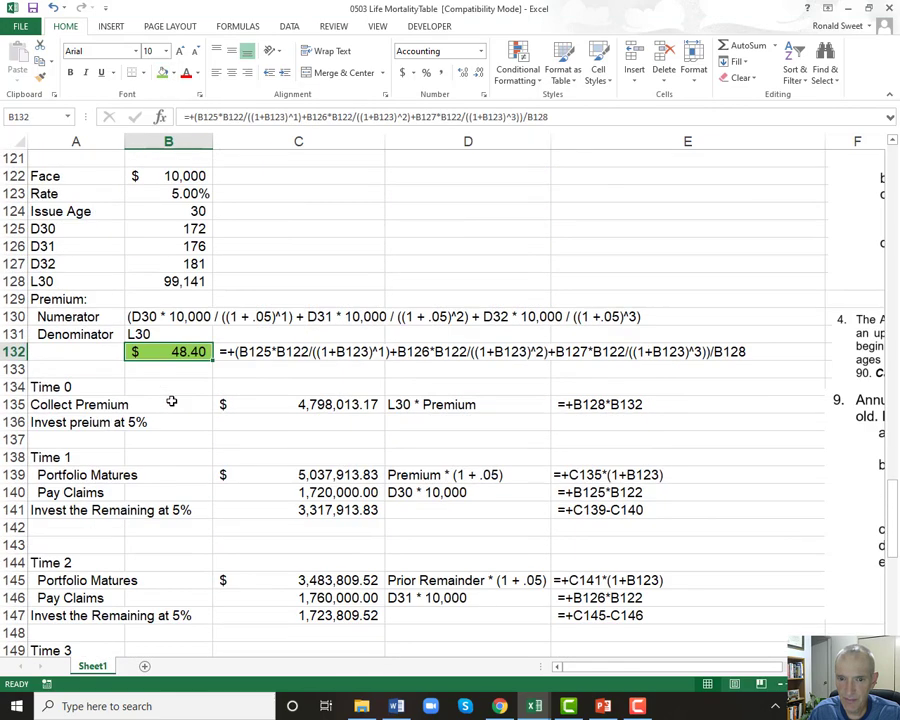
Shade the net premium formula text across A96:C96 with the palest theme green.
scroll(172, 401, up, 7)
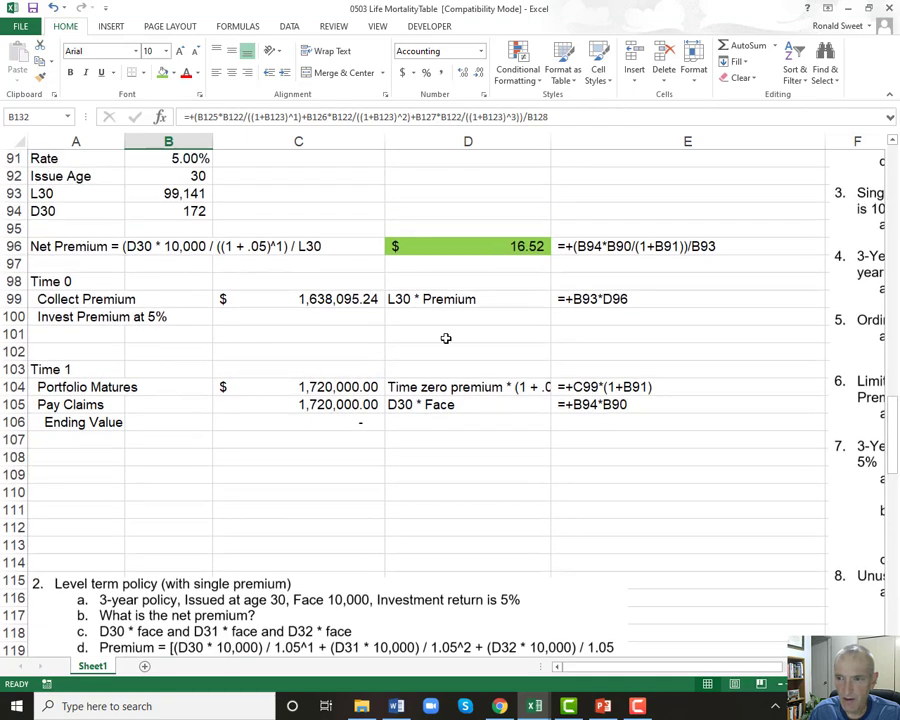
scroll(241, 342, down, 7)
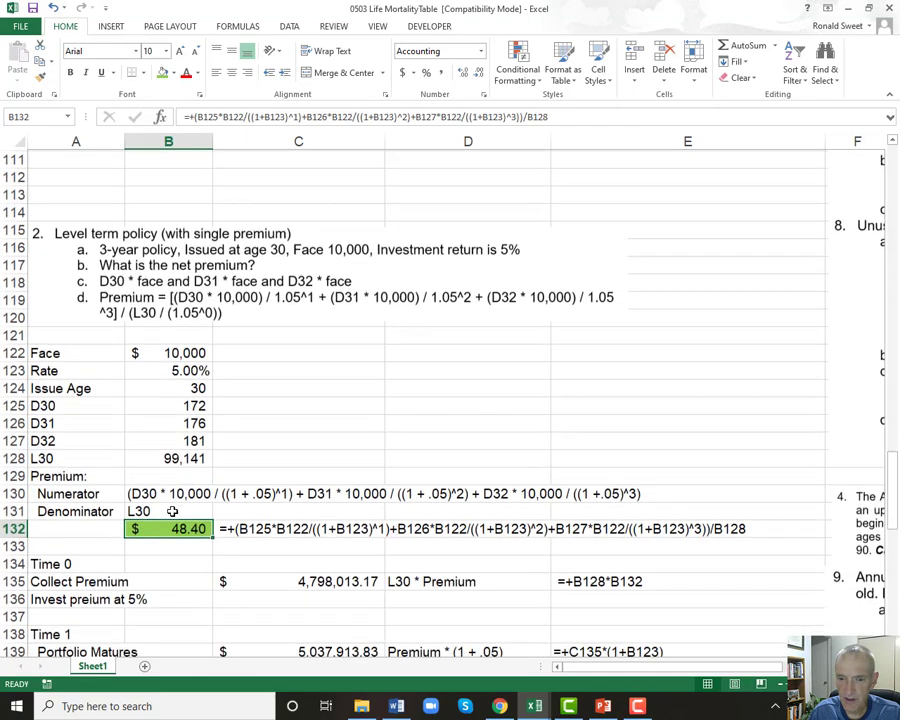
scroll(222, 478, up, 7)
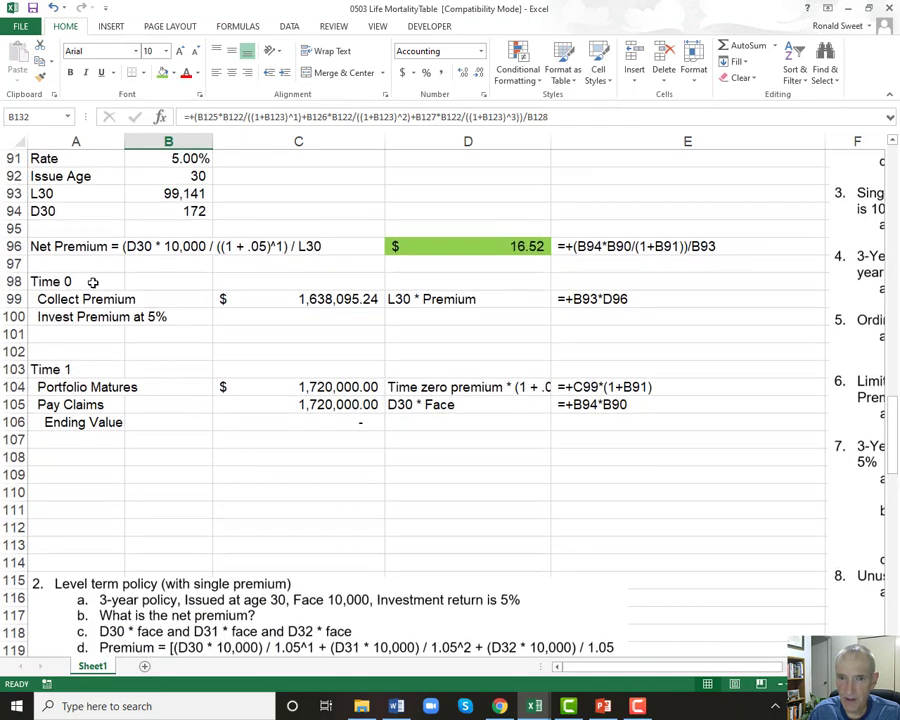
drag(55, 243, 299, 246)
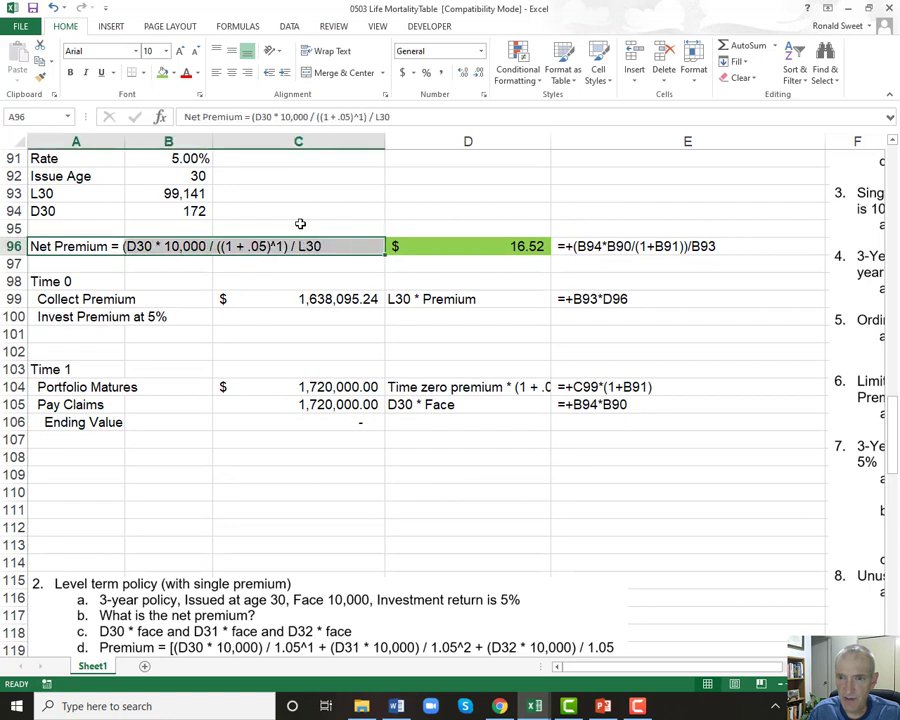
click(174, 74)
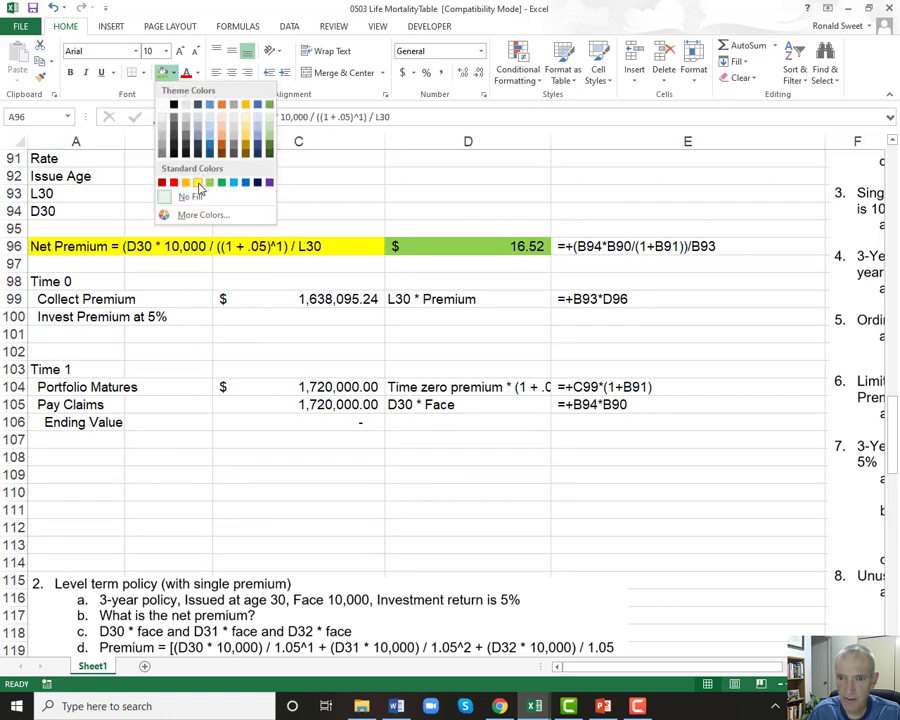
click(270, 120)
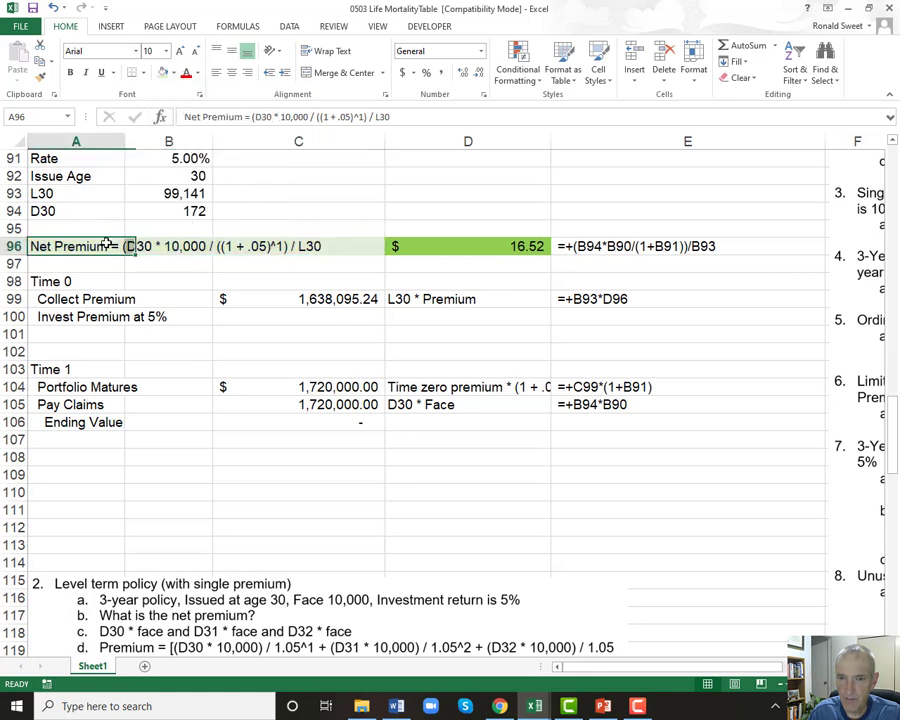
drag(148, 242, 236, 244)
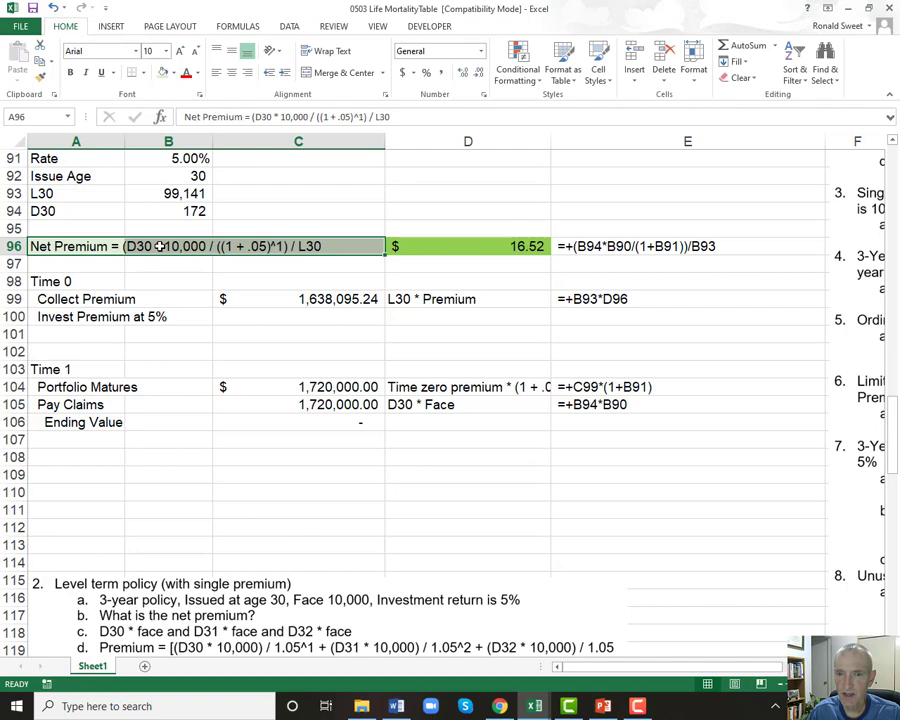
Shade the level term premium's numerator and denominator text in B130:E131 with the same pale green.
scroll(102, 494, down, 7)
scroll(102, 490, down, 3)
scroll(100, 484, up, 3)
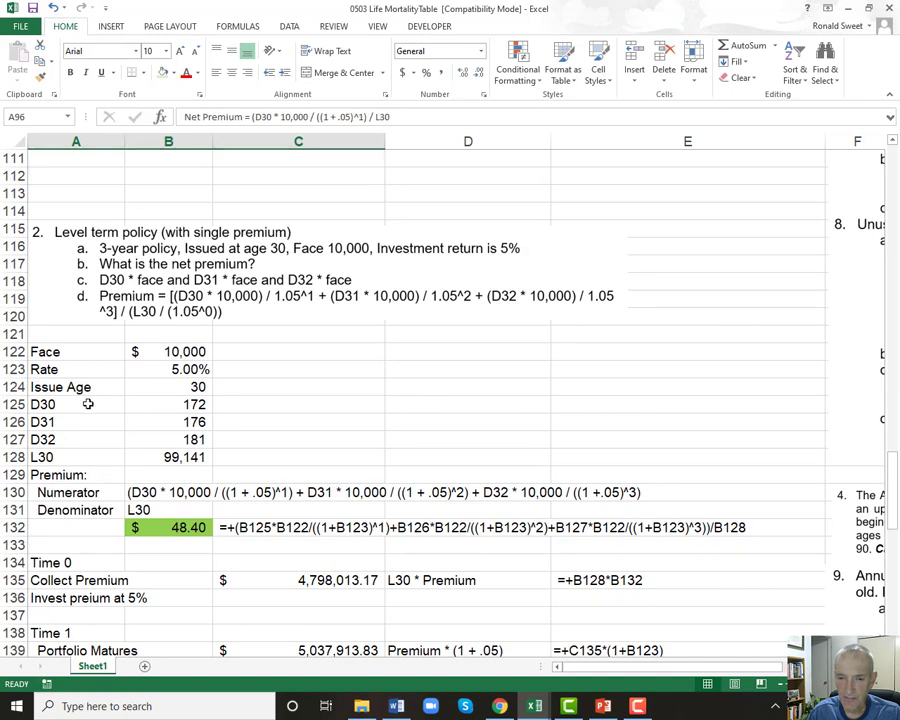
scroll(89, 403, down, 3)
drag(134, 316, 631, 330)
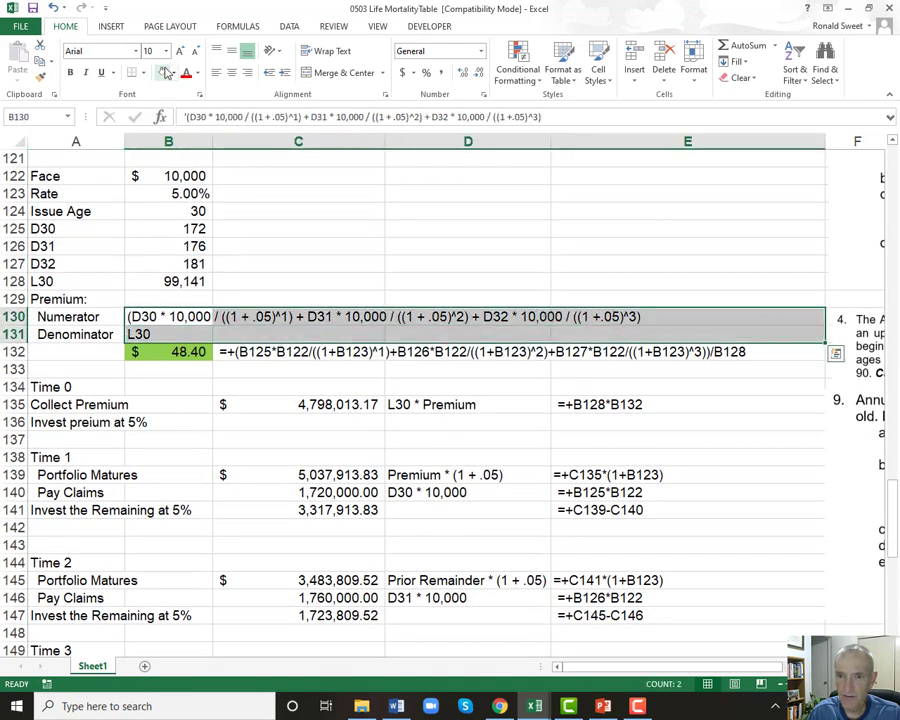
scroll(121, 369, up, 10)
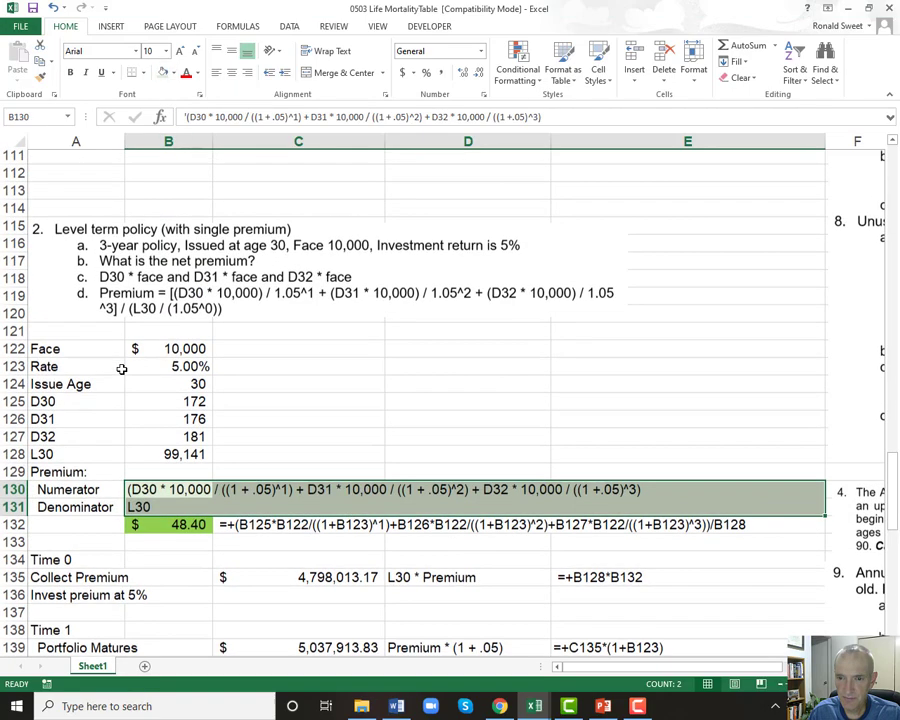
Fill the whole Time 0 to Time 3 cash flow block, A134:E152, with the standard light green.
scroll(120, 365, down, 13)
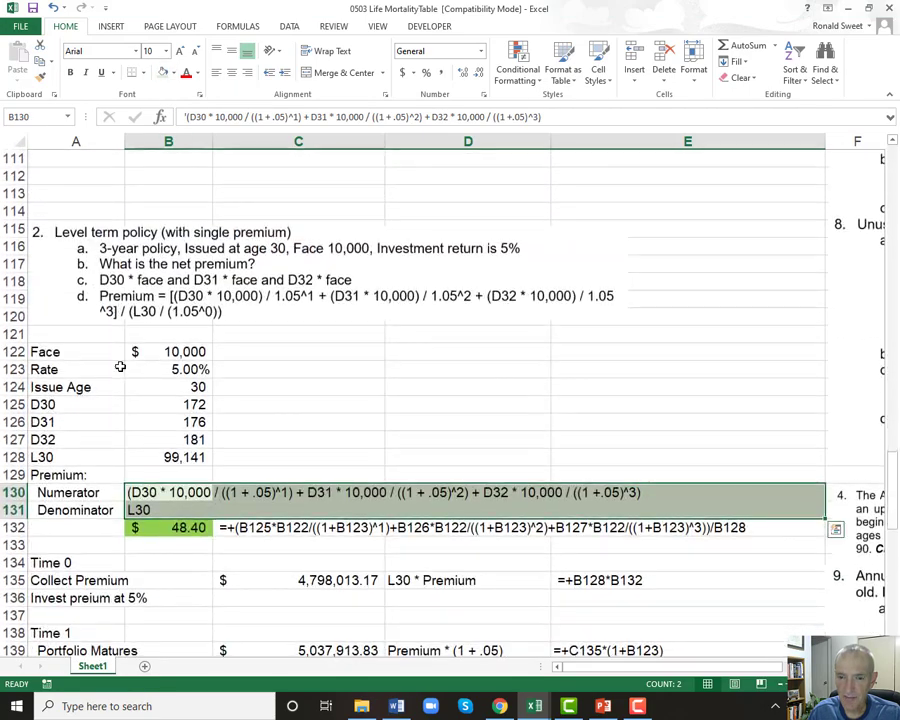
drag(49, 211, 663, 527)
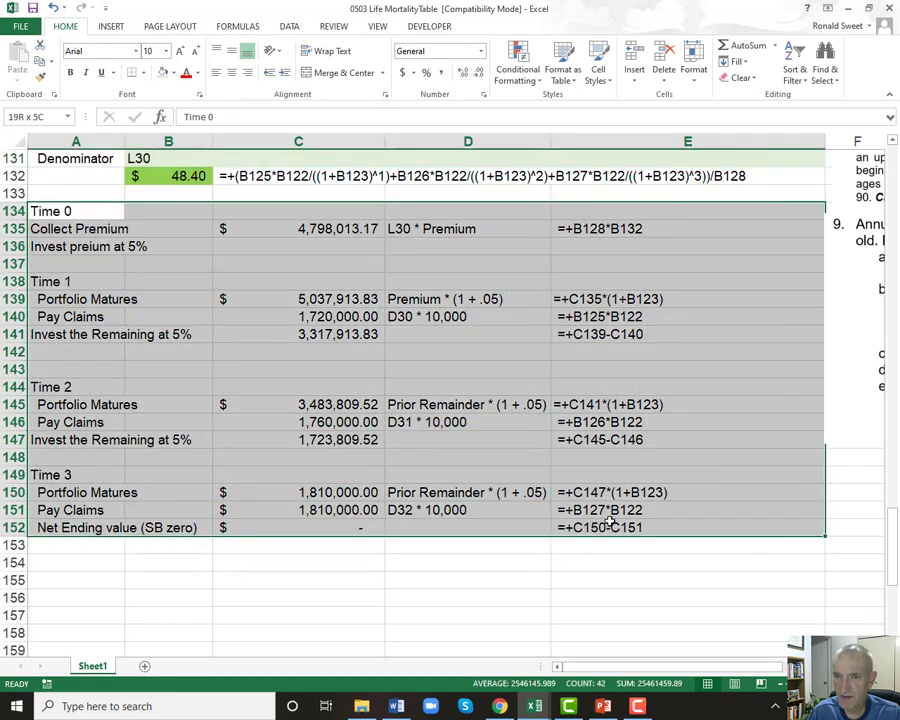
click(173, 73)
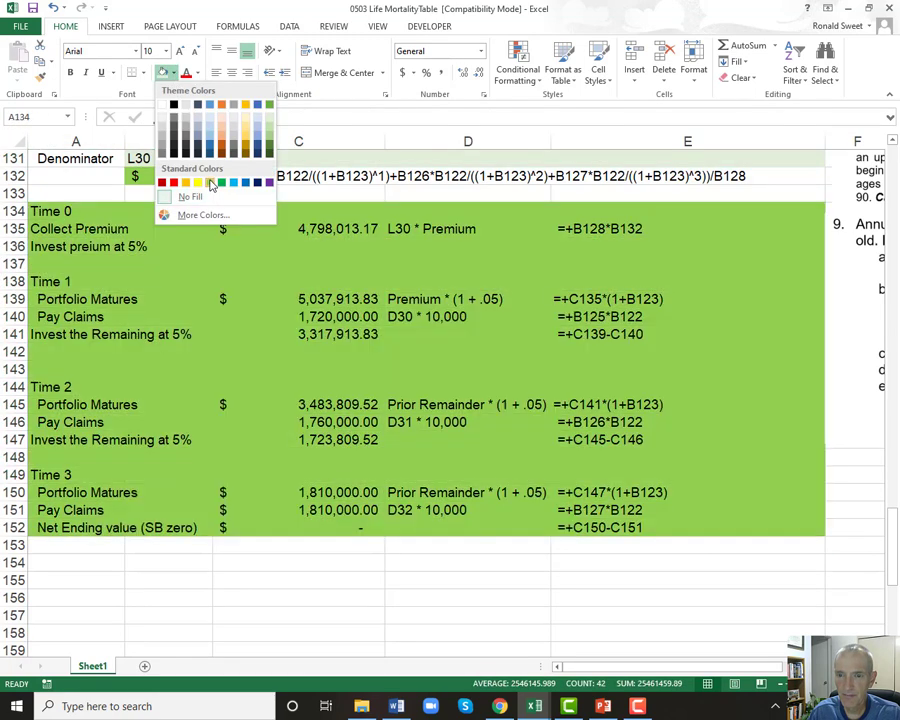
click(210, 183)
Review the Time 0 to Time 3 cash flows in A134:E152 and the premium formula text in B130:E131.
click(71, 214)
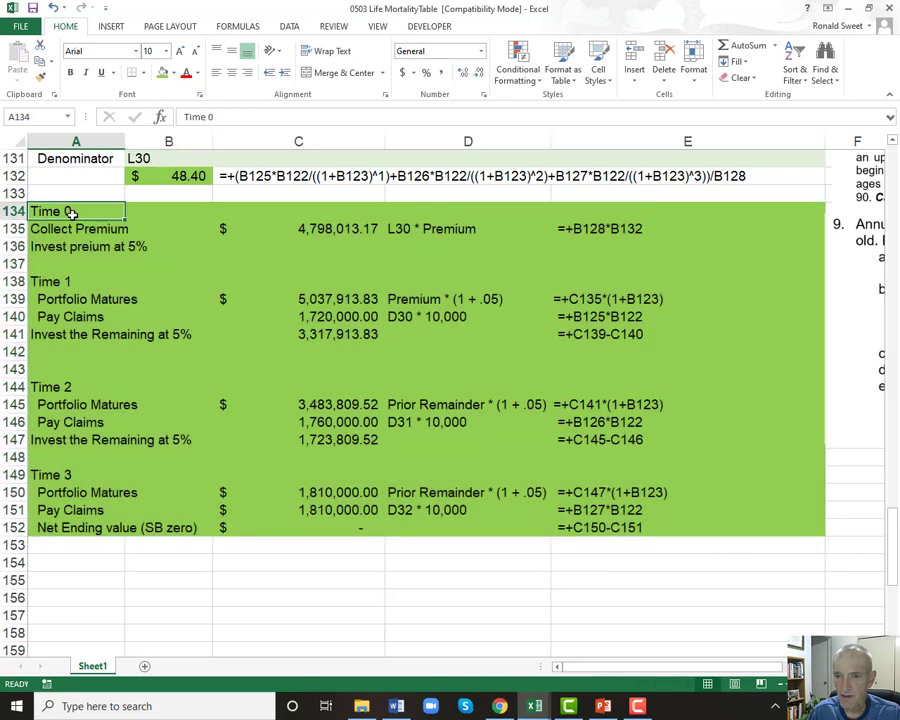
drag(71, 214, 627, 526)
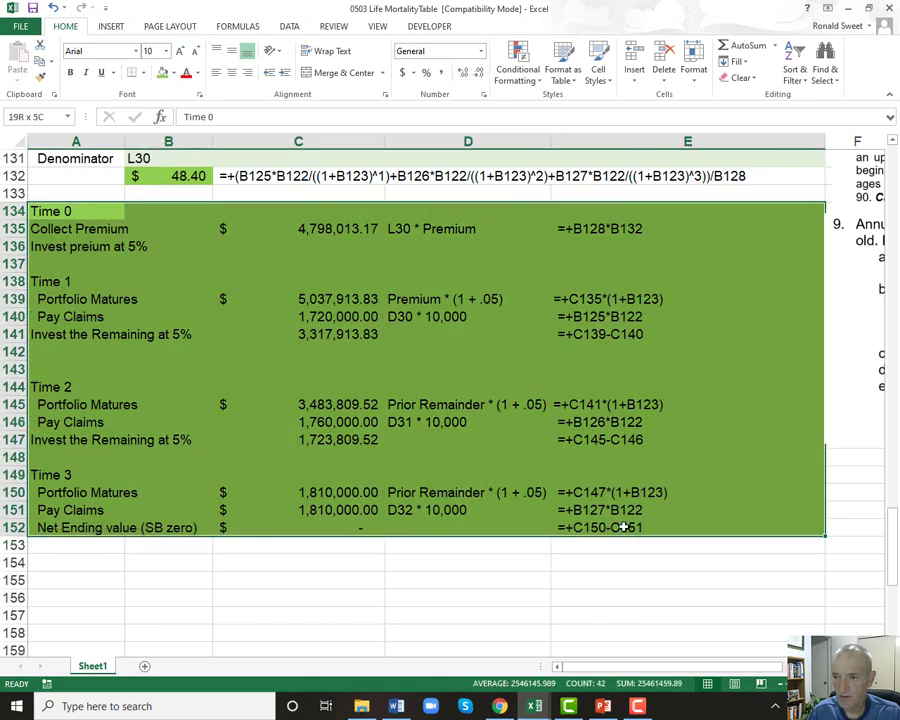
scroll(283, 410, up, 7)
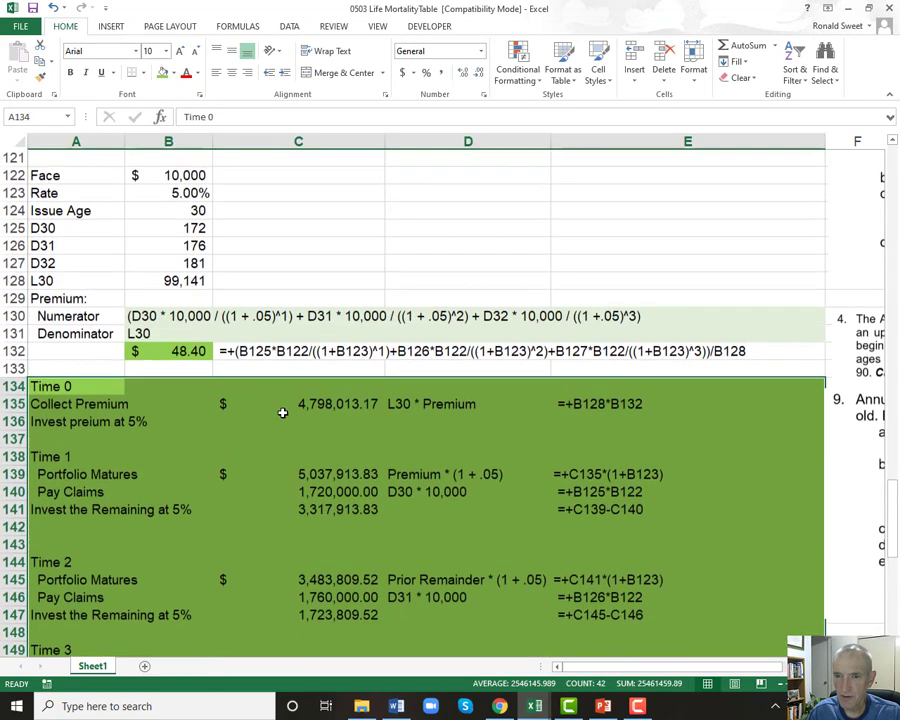
drag(175, 496, 620, 508)
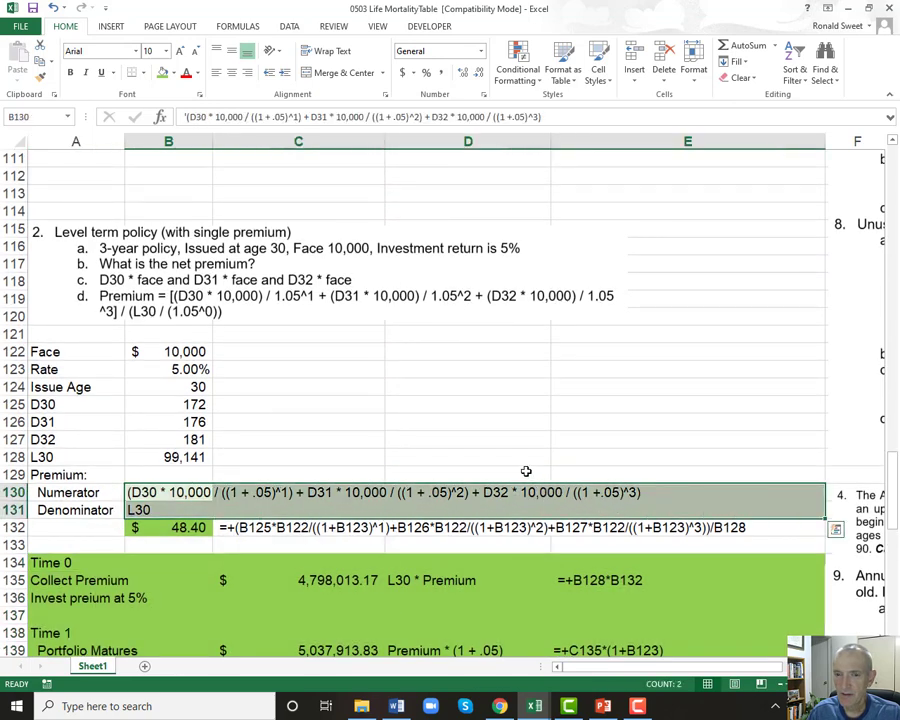
Review the level term premium result in B132 against its formula text and the shaded Time 0 to Time 3 cash flows.
scroll(349, 434, up, 10)
click(427, 422)
scroll(300, 422, down, 10)
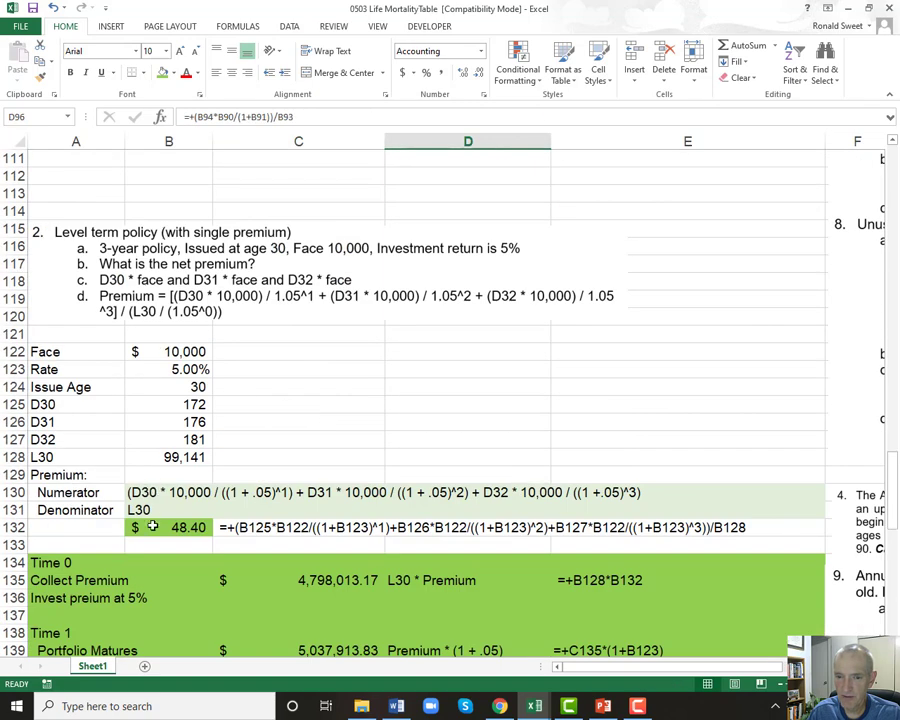
click(152, 527)
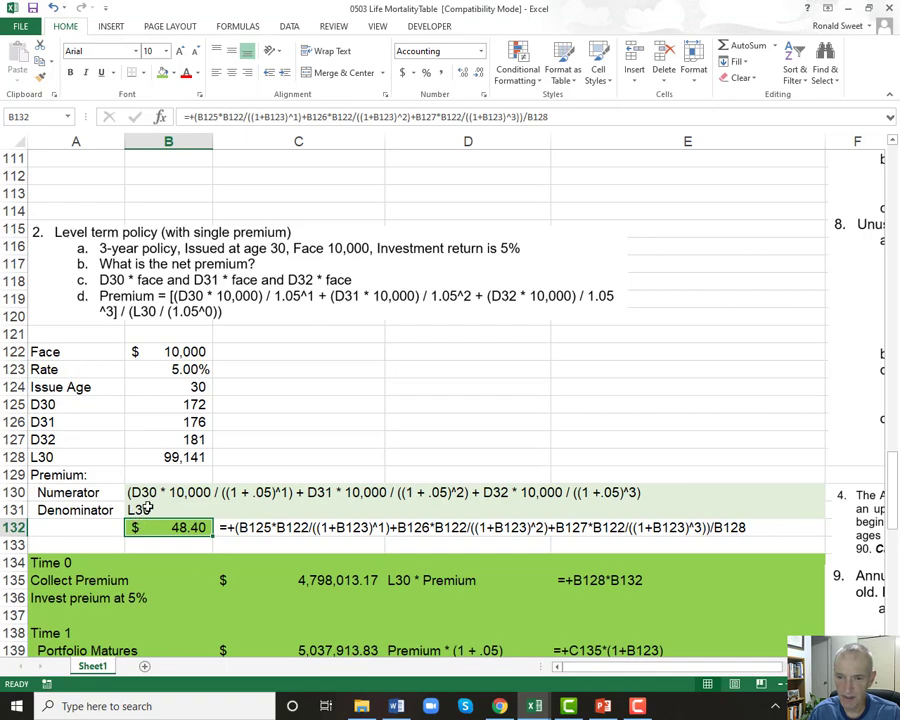
scroll(152, 500, up, 2)
scroll(152, 498, down, 4)
scroll(152, 498, down, 4)
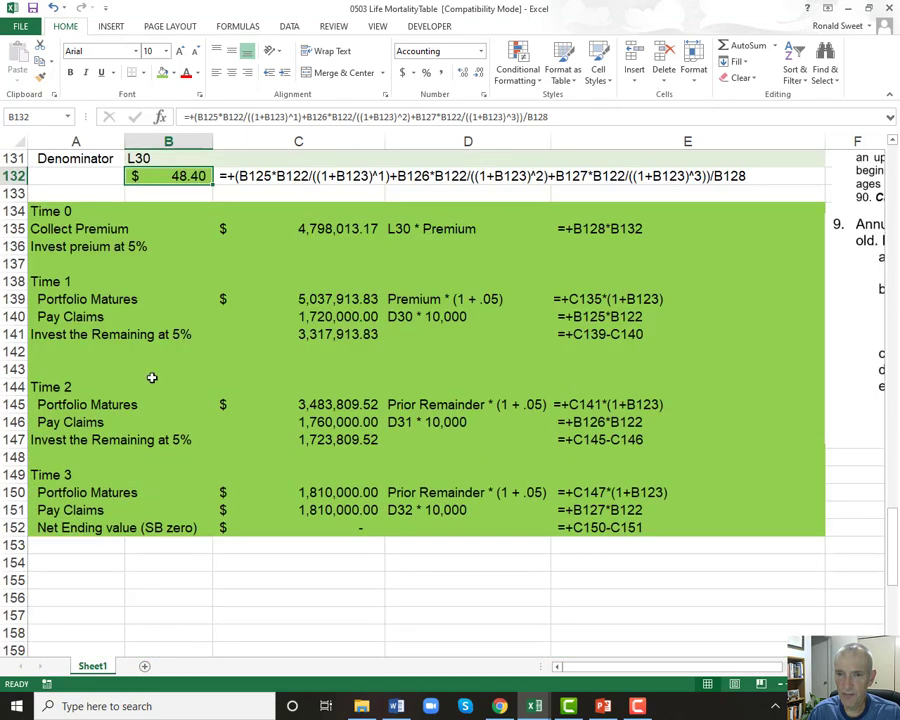
drag(70, 211, 732, 524)
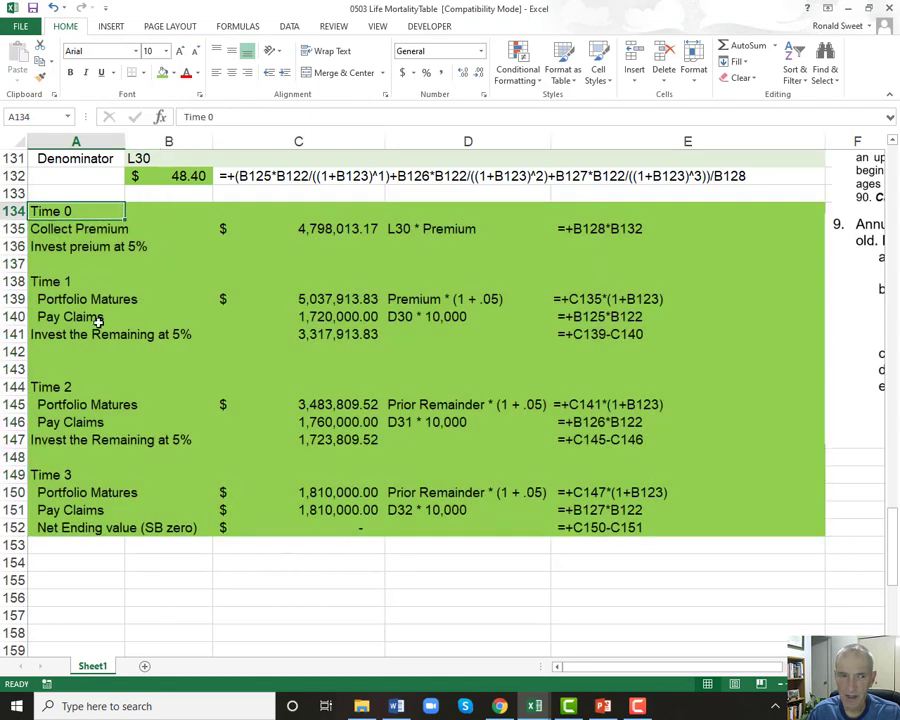
Copy the picture of the numbered policy problems beside column E and paste it at A155, below the level term cash flows.
scroll(462, 559, up, 13)
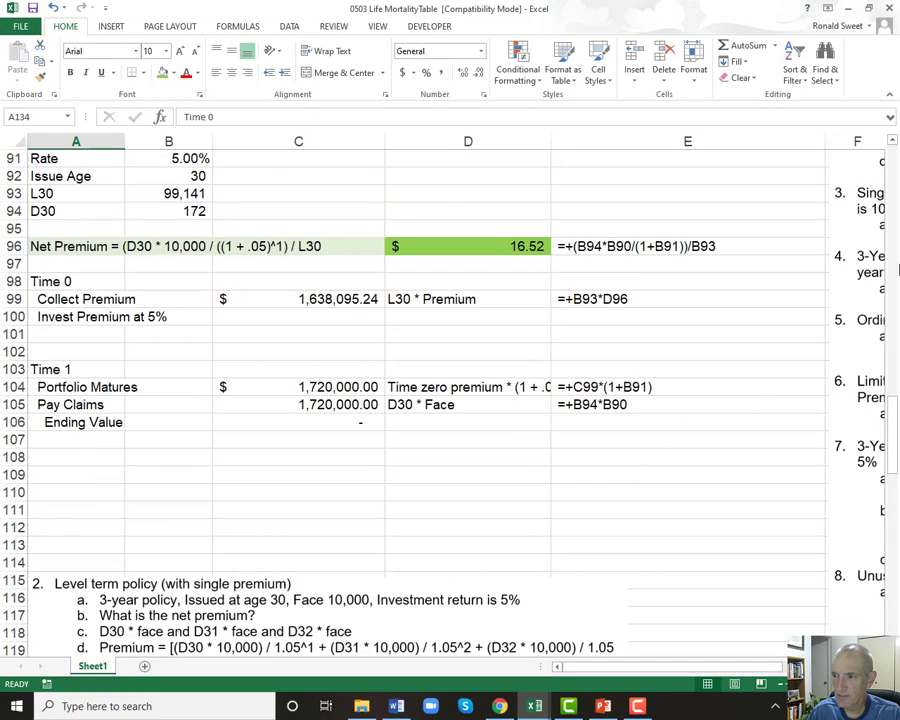
click(845, 235)
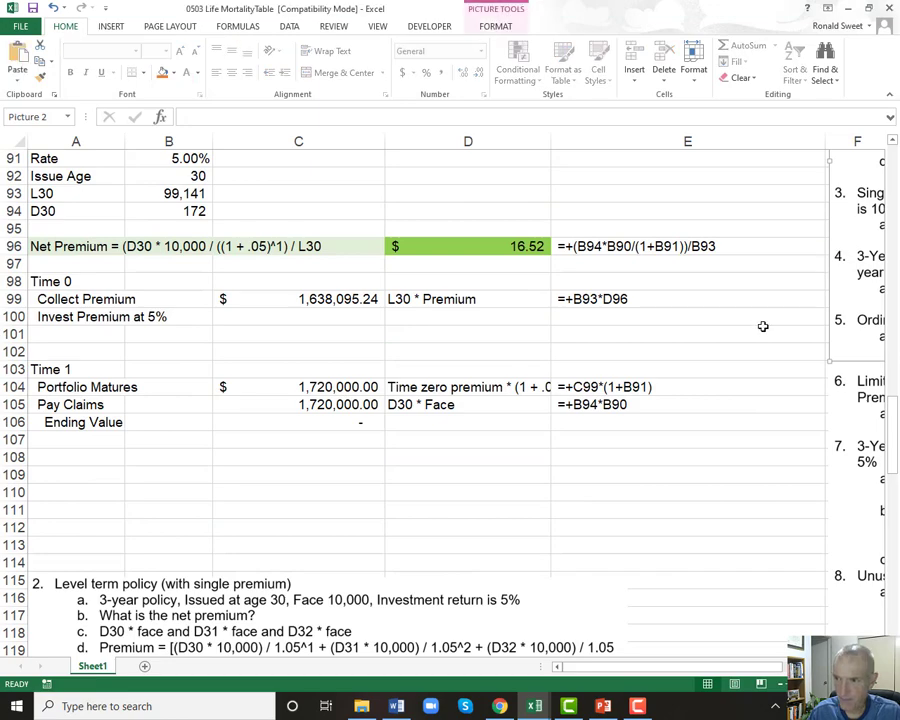
scroll(179, 454, up, 3)
scroll(179, 452, down, 7)
scroll(102, 504, down, 17)
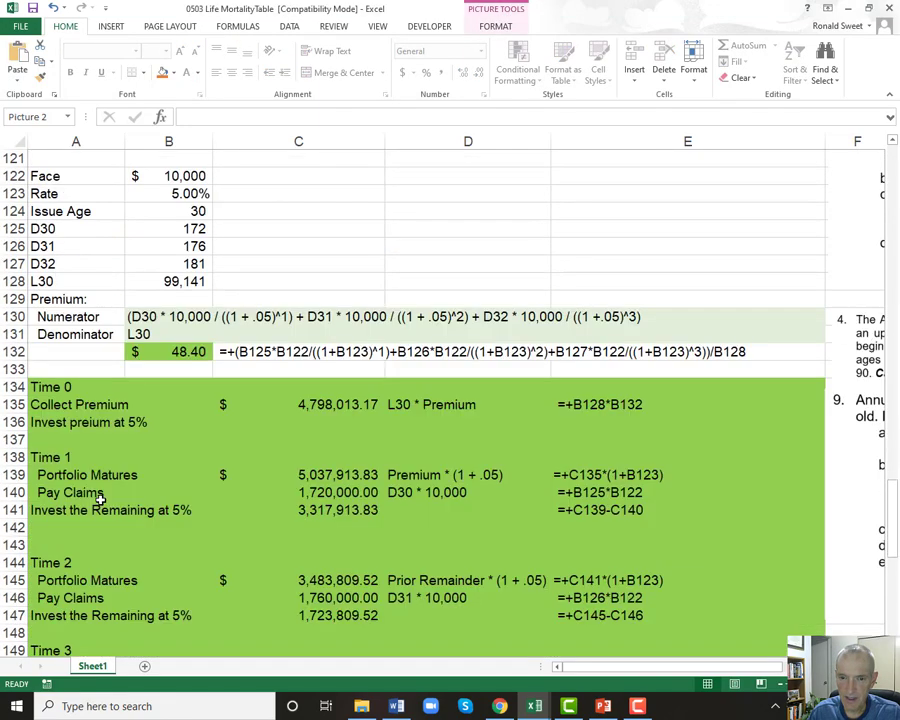
click(65, 228)
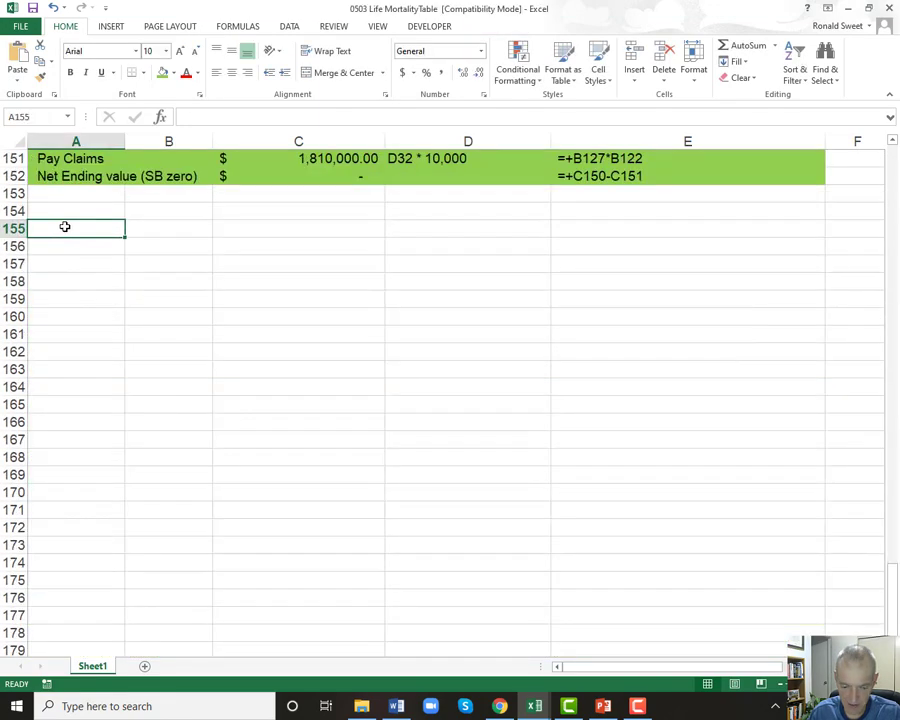
key(ctrl+v)
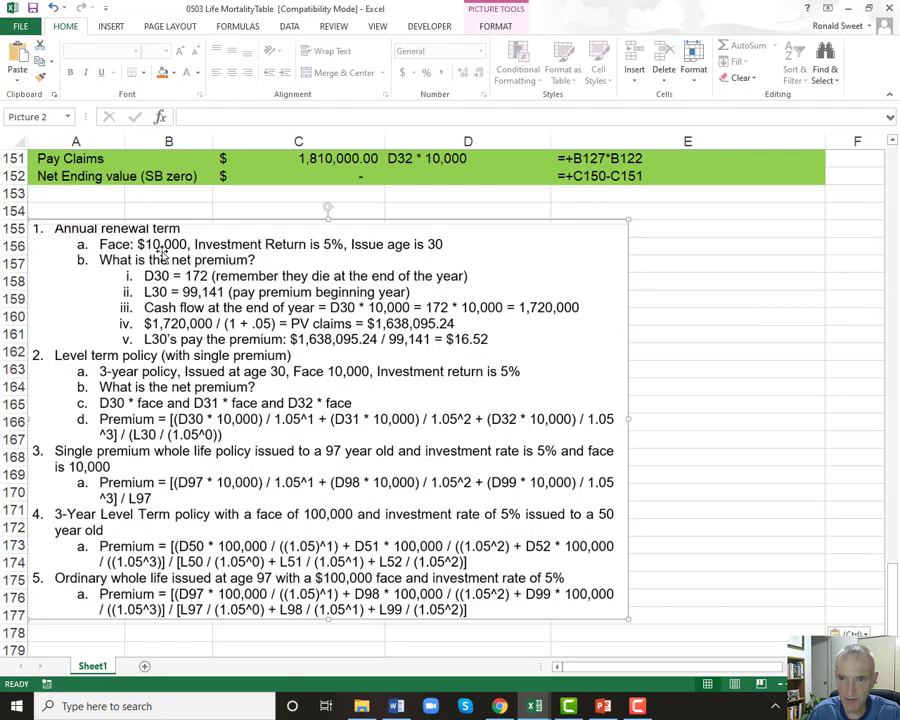
Crop the pasted problem picture so only problem 3, the single premium whole life policy, remains.
right_click(329, 208)
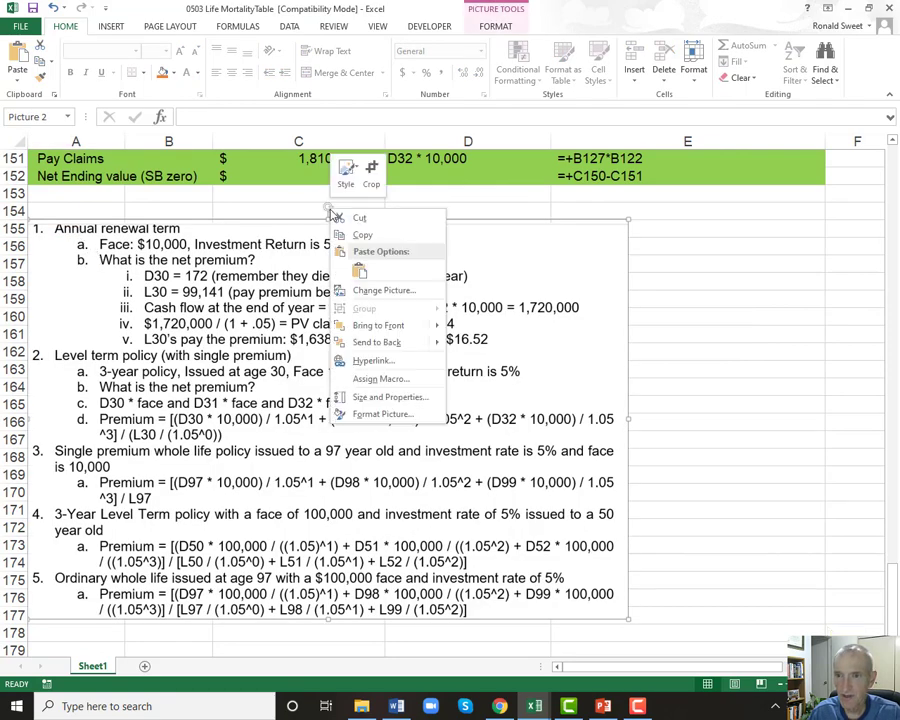
click(370, 175)
drag(328, 222, 312, 448)
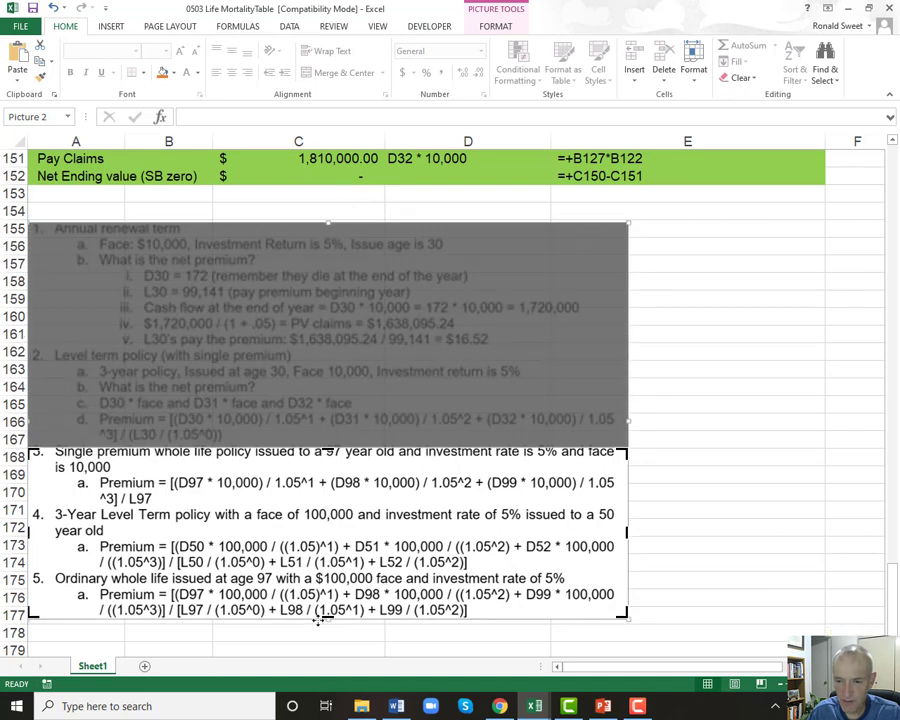
drag(328, 617, 333, 504)
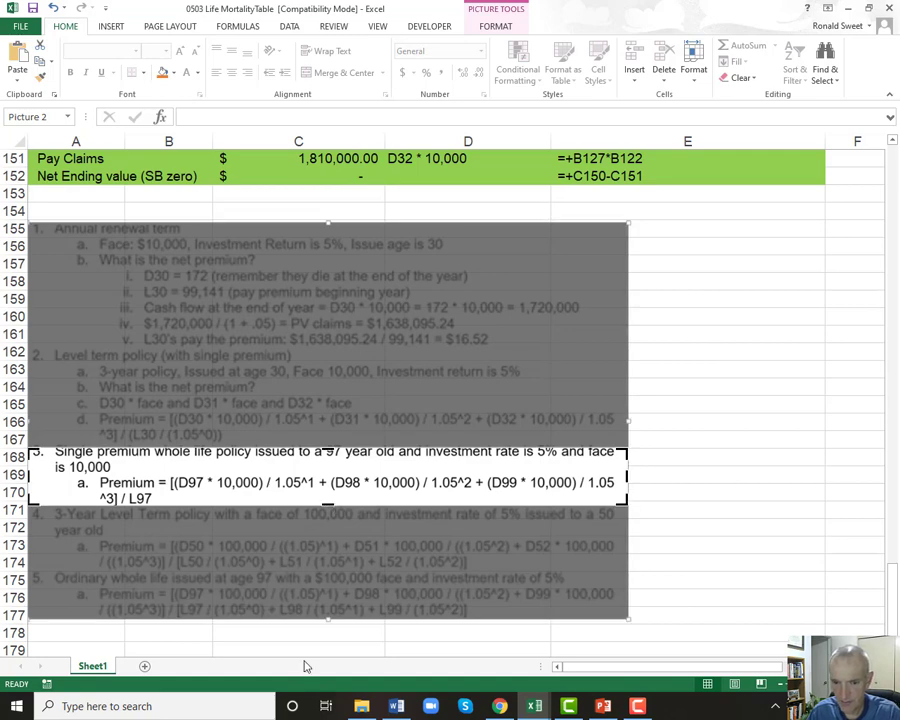
click(244, 637)
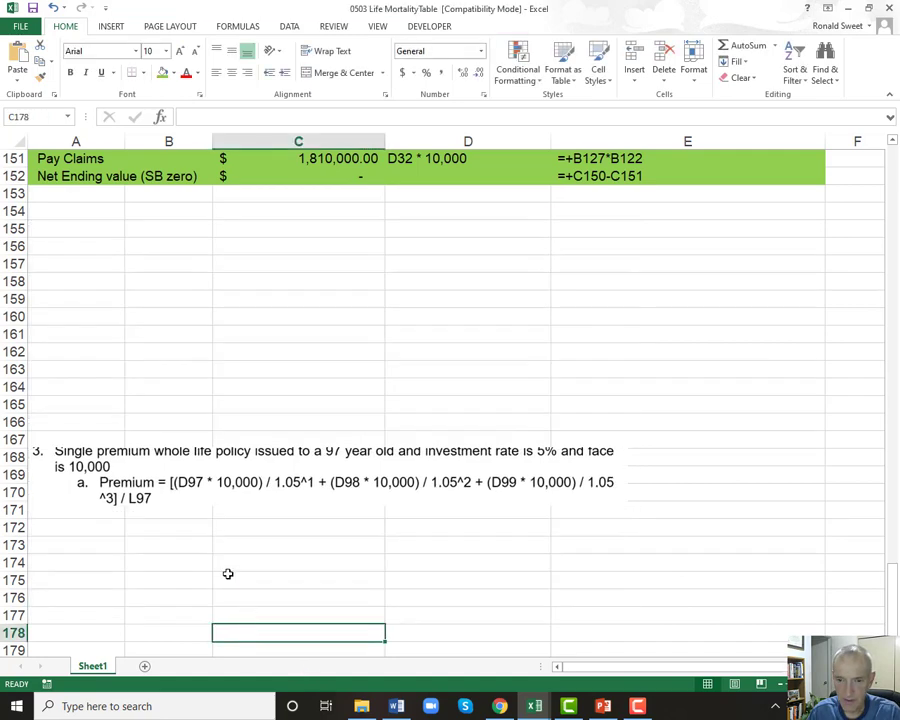
Move the problem 3 picture up to row 155 and extend its upper crop edge slightly to show the full first line.
drag(145, 468, 128, 251)
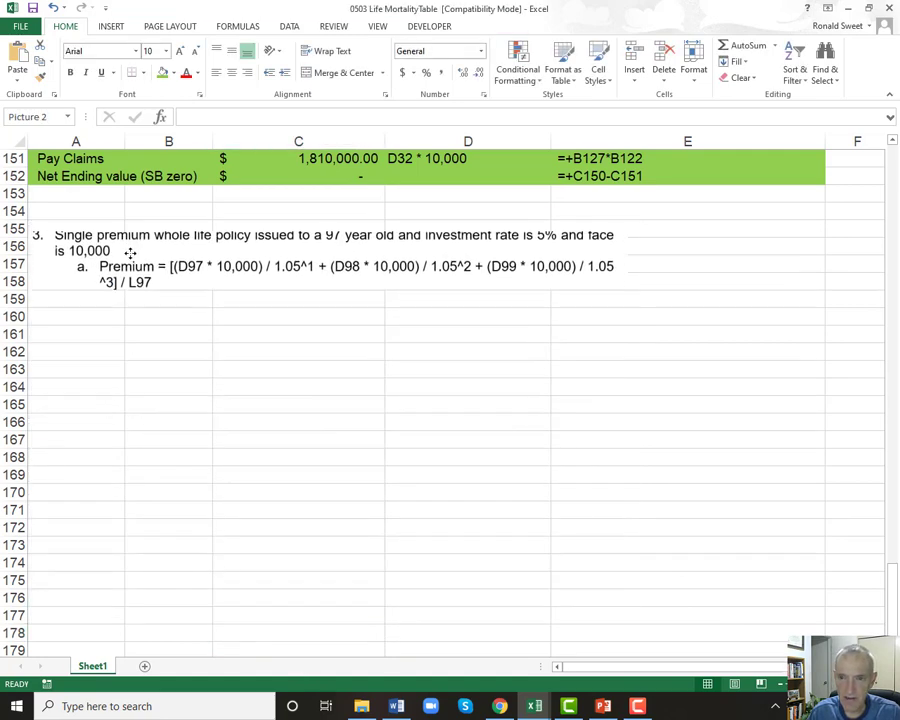
right_click(328, 218)
click(372, 180)
drag(327, 232, 327, 227)
click(169, 492)
mouse_move(158, 280)
mouse_down()
mouse_move(158, 264)
mouse_move(157, 281)
mouse_up()
Enter the labels Face and Rate in A160:A161 with the values 10,000 and 5% in B160:B161.
click(66, 322)
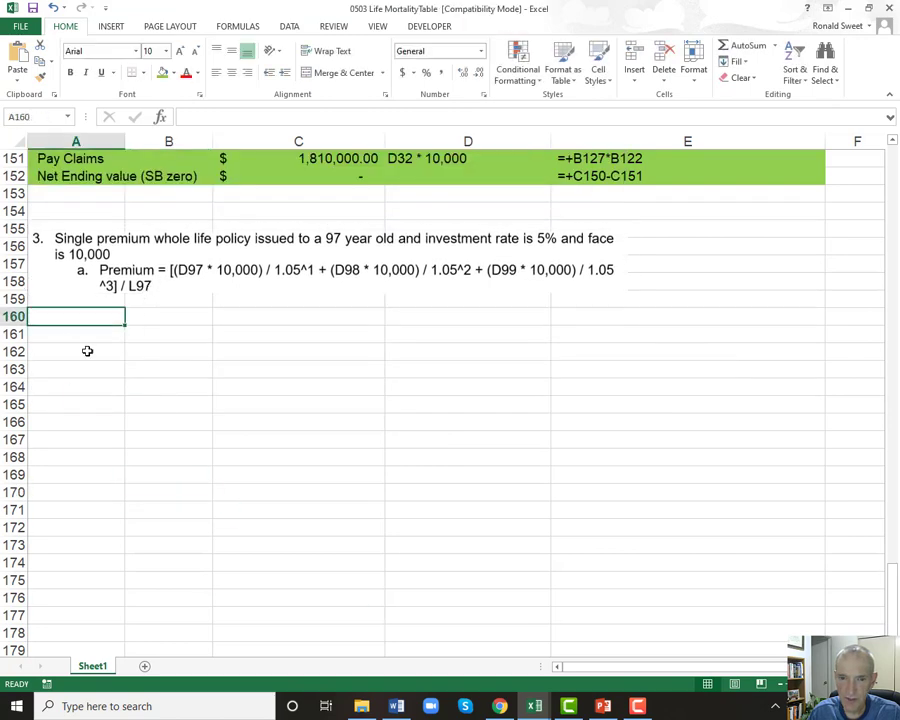
scroll(280, 574, up, 3)
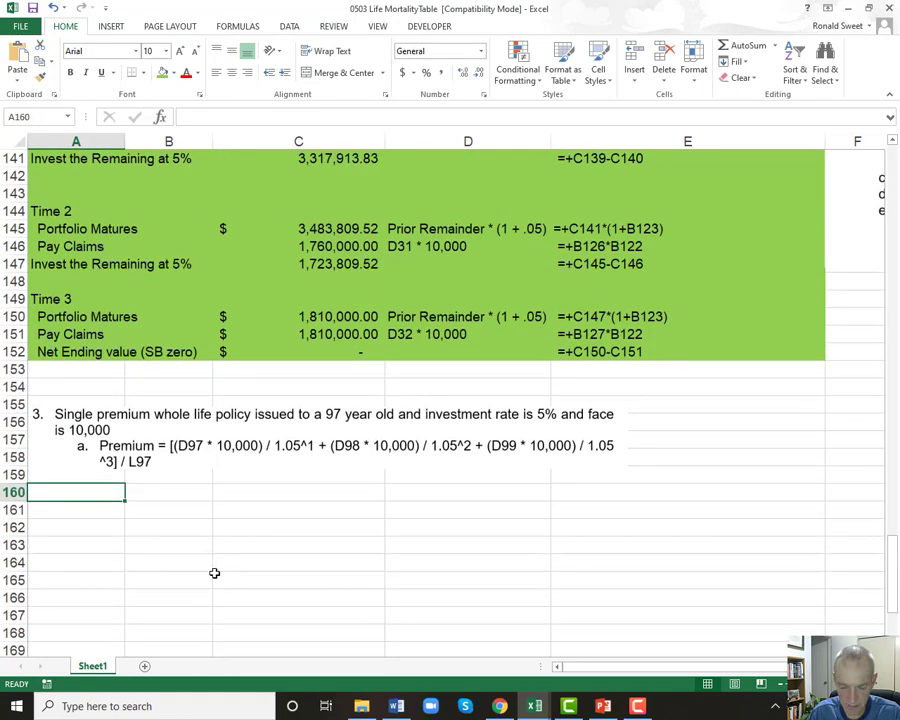
text(Face)
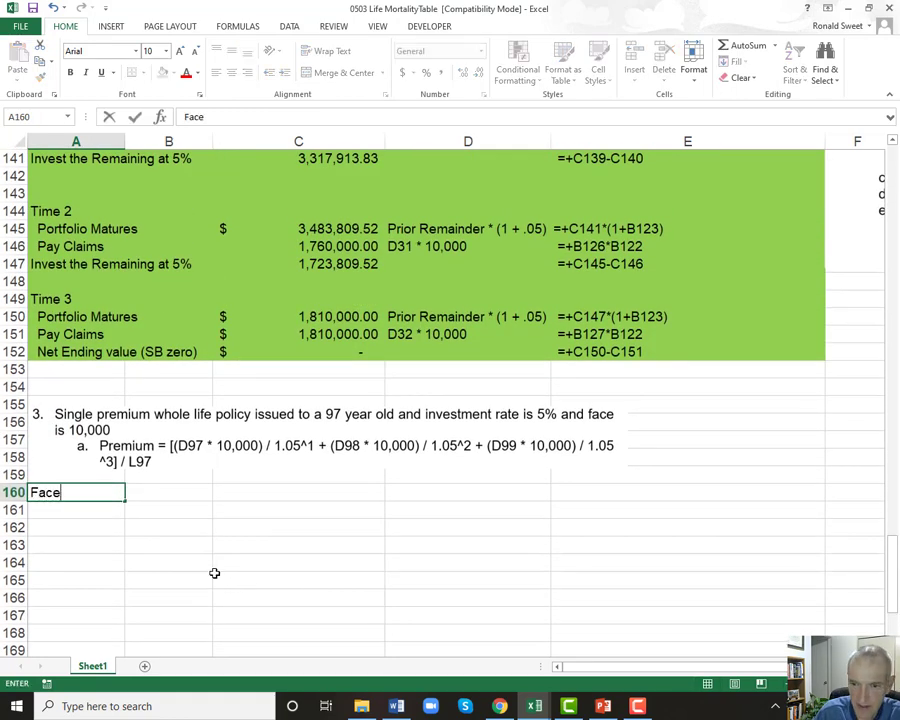
key(Tab)
text(10,000)
key(Return)
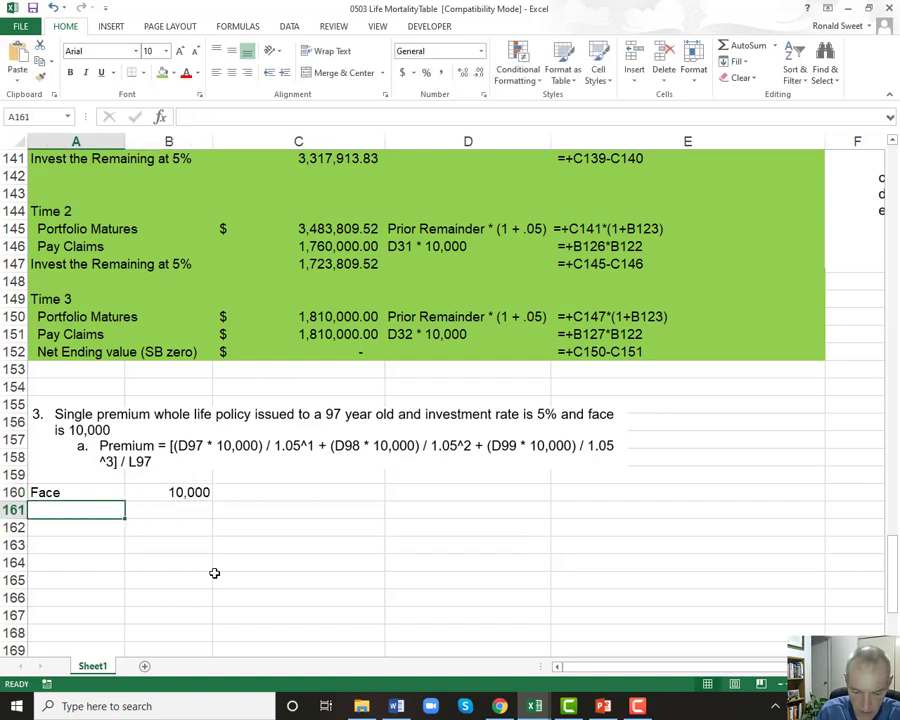
text(Rate)
key(Tab)
text(5%)
key(Return)
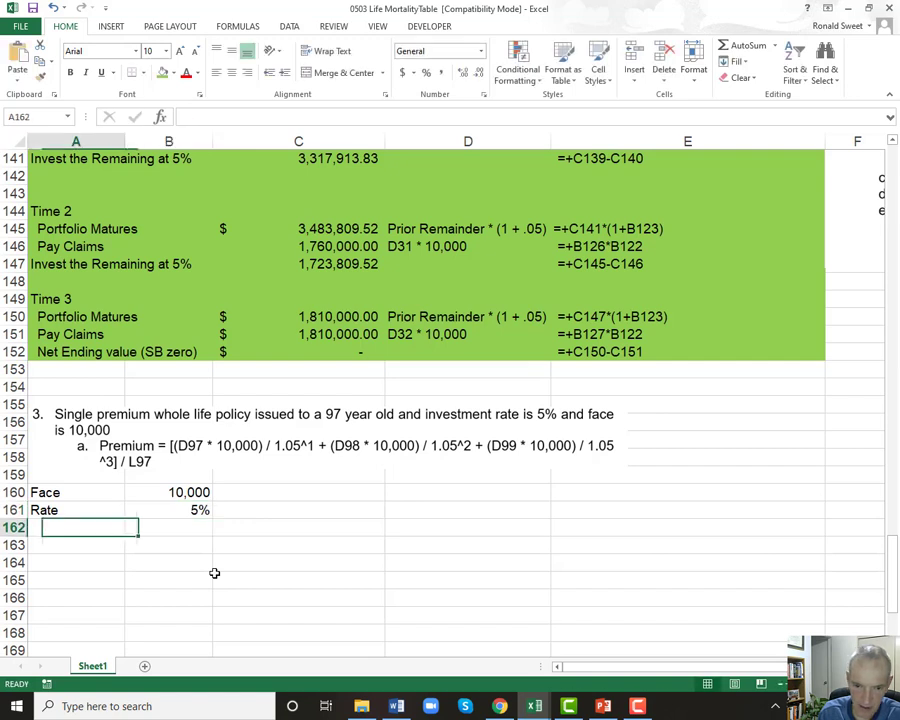
Enter Issue Age in A162 with 97 in B162, and format the age in comma style without decimals.
text(Issue Age)
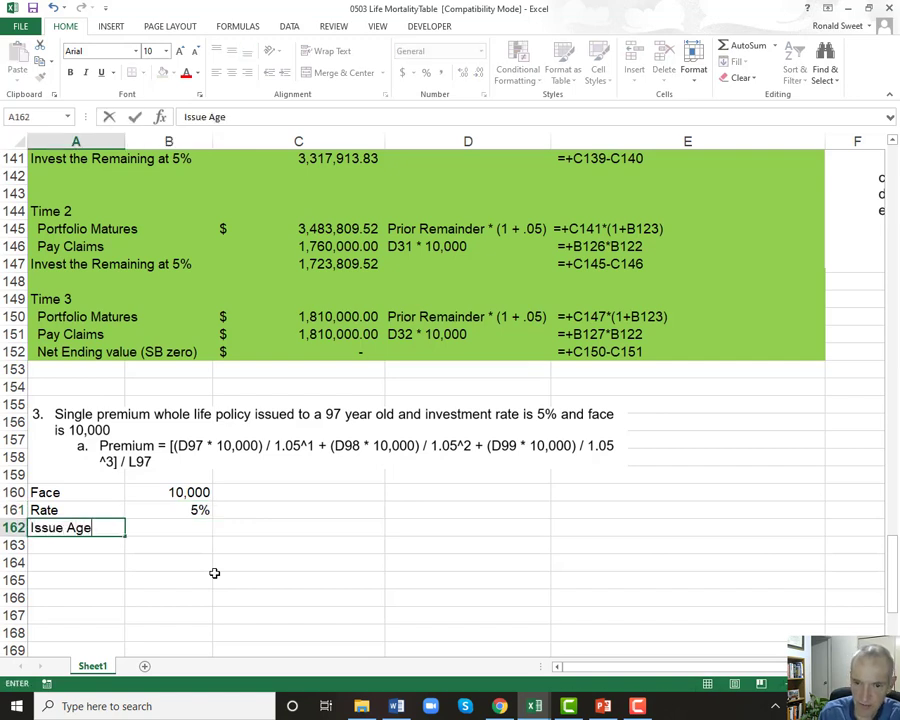
key(Tab)
text(97)
key(Return)
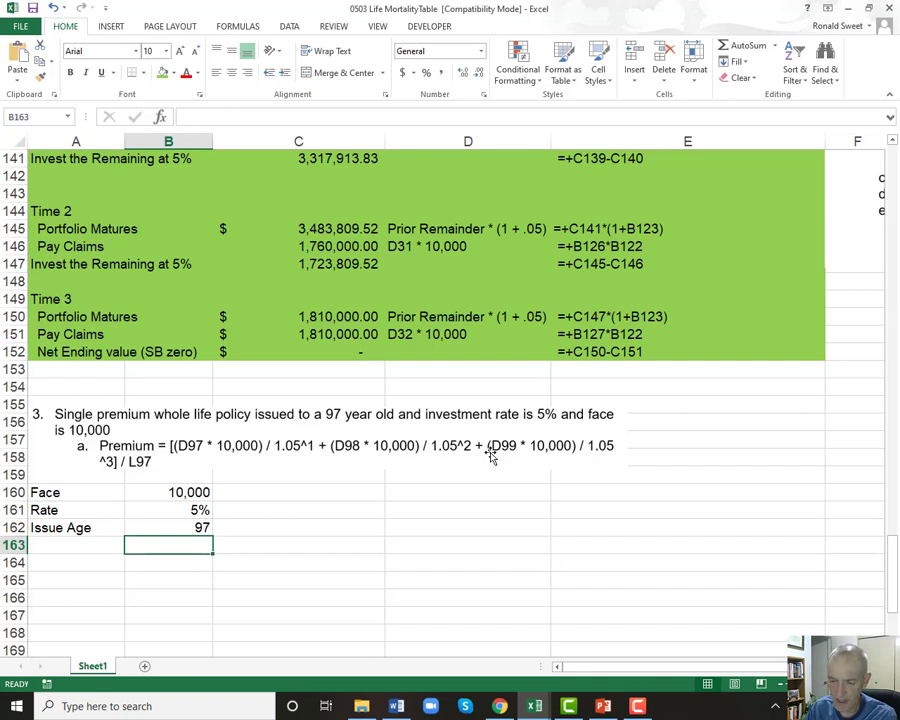
key(Up)
click(441, 72)
click(478, 72)
click(478, 72)
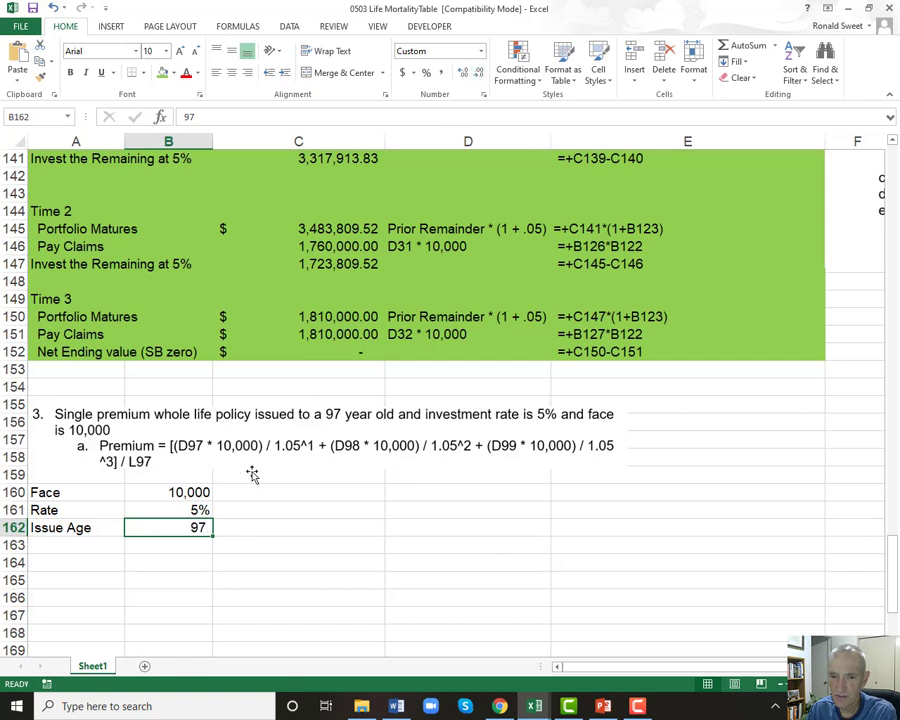
Add the label Premium in A163 below the issue age.
key(Down)
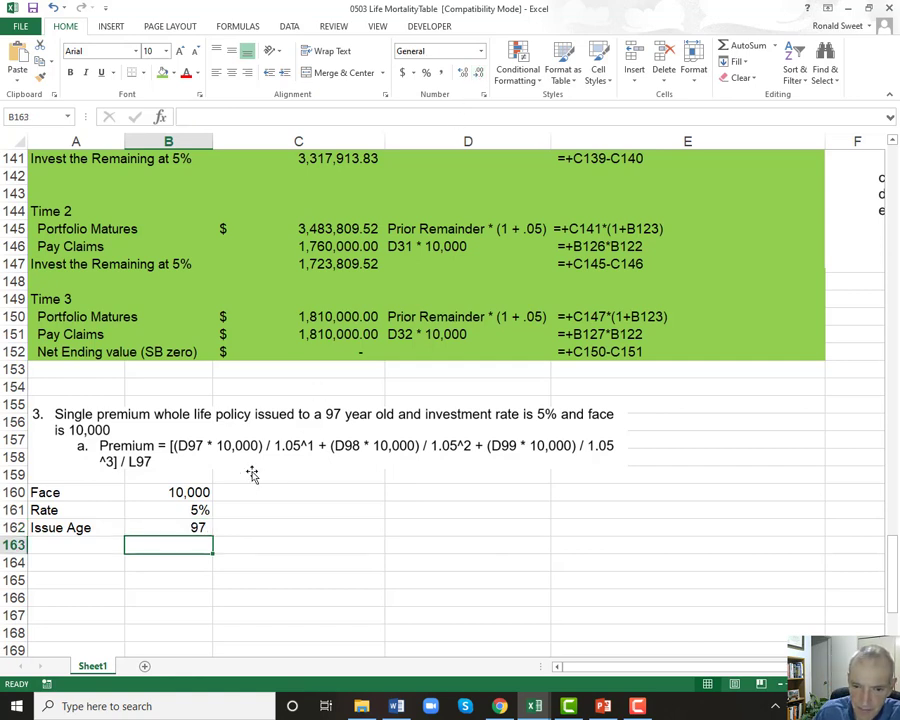
key(Left)
text(Premium)
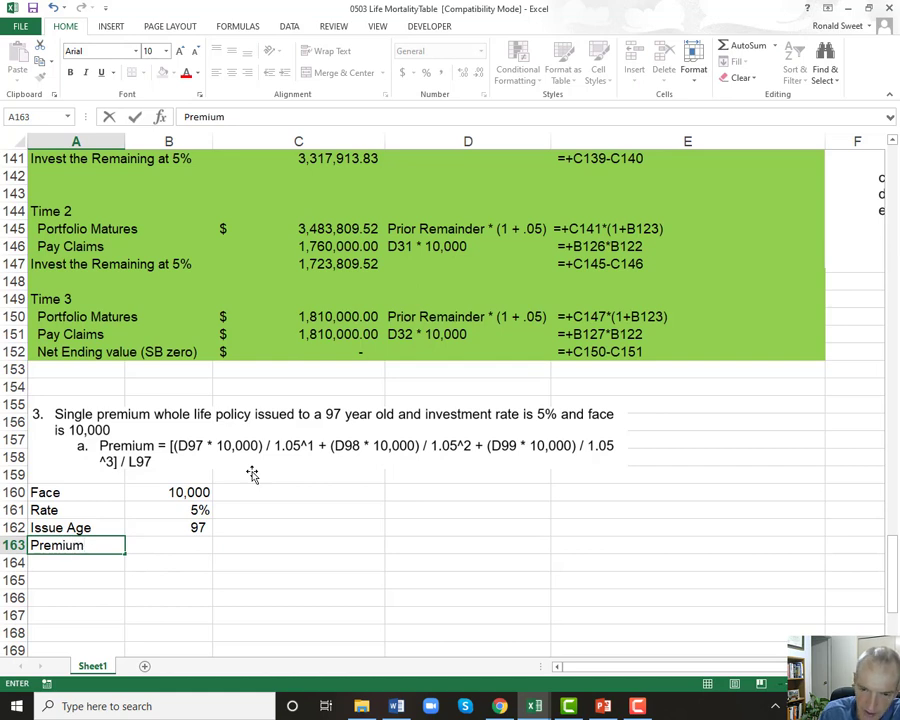
key(Return)
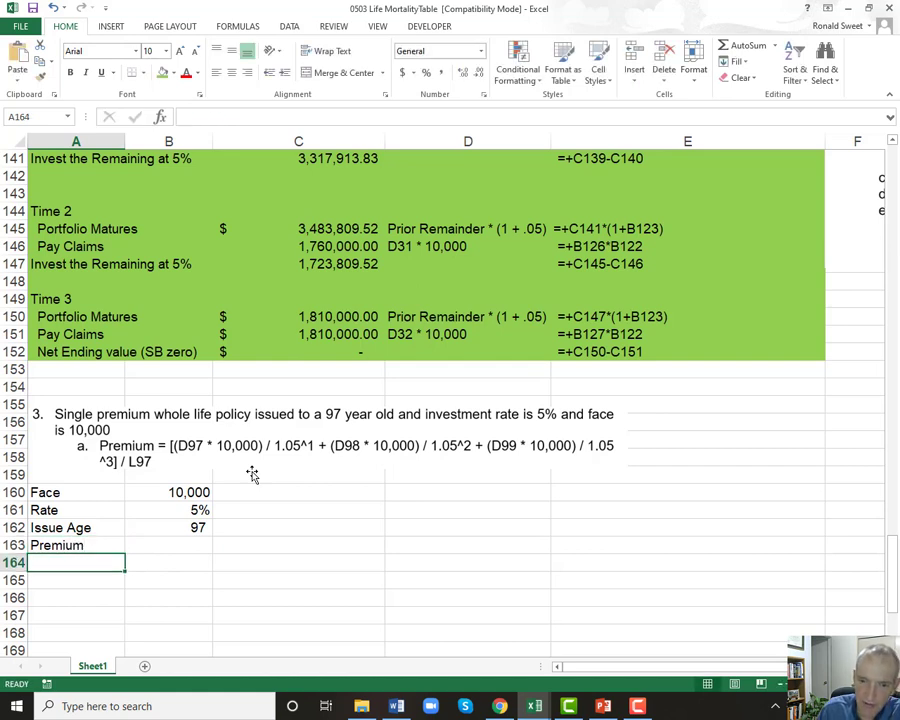
Enter the premium equation as text in B163: (D97 * 10,000/((1+.05)^1)+D98*10,000/((1+.05)^2)+D99*10,000/((1+.05)^3))/L97.
key(Up)
key(Right)
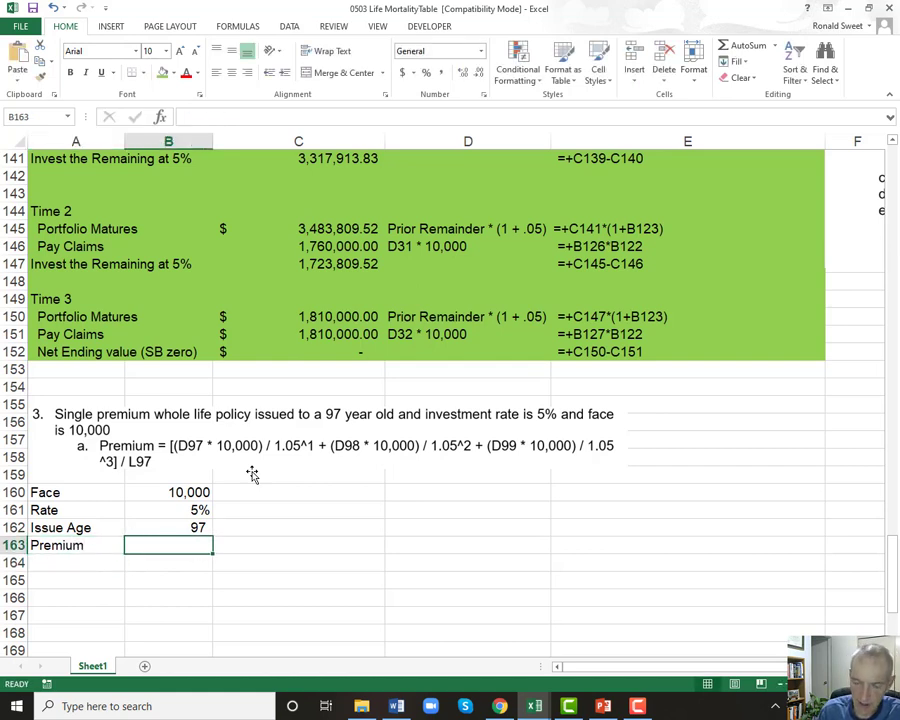
text('(D97 * 10,000)
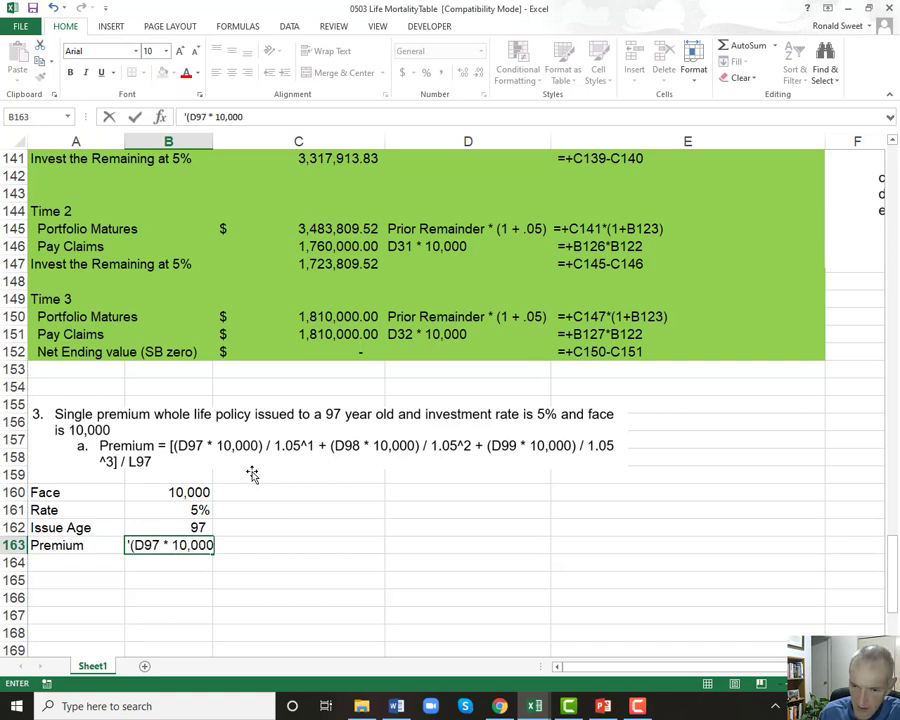
text(/((1+.05)^1)
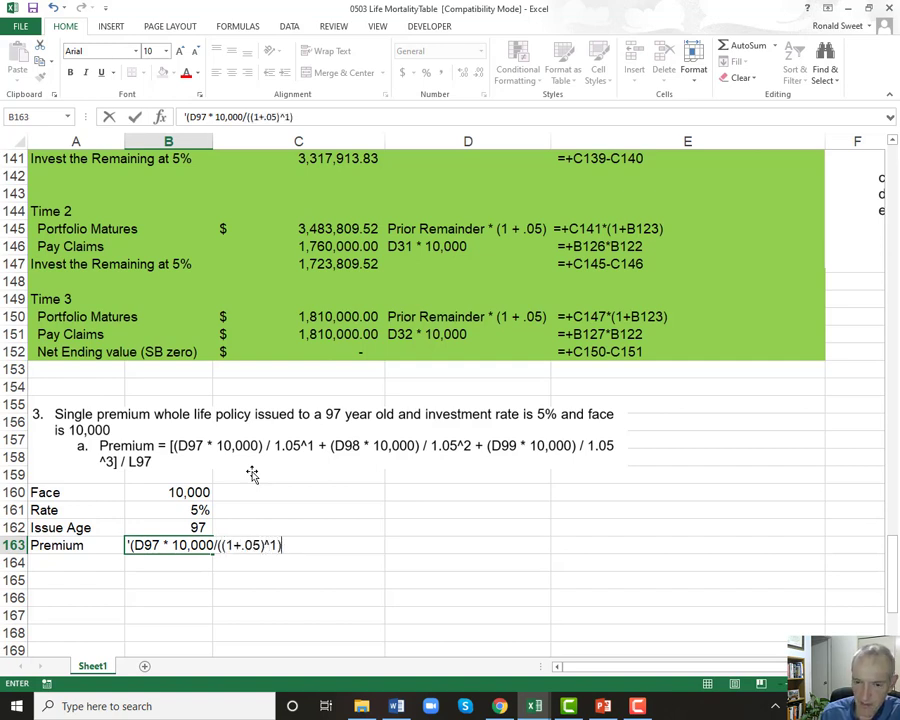
text()+D)
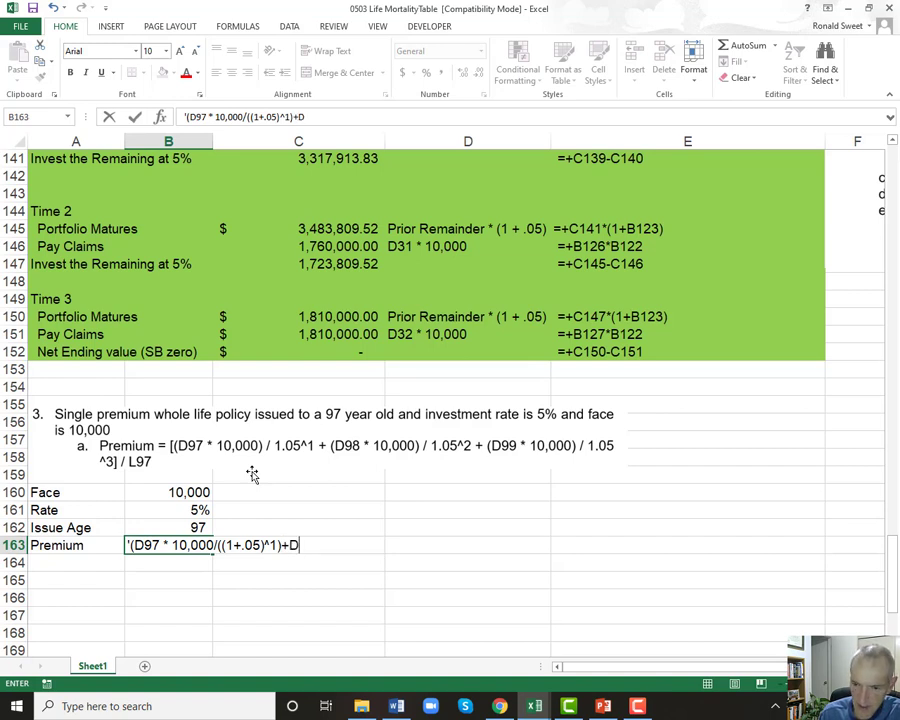
text(98*10,000/(1)
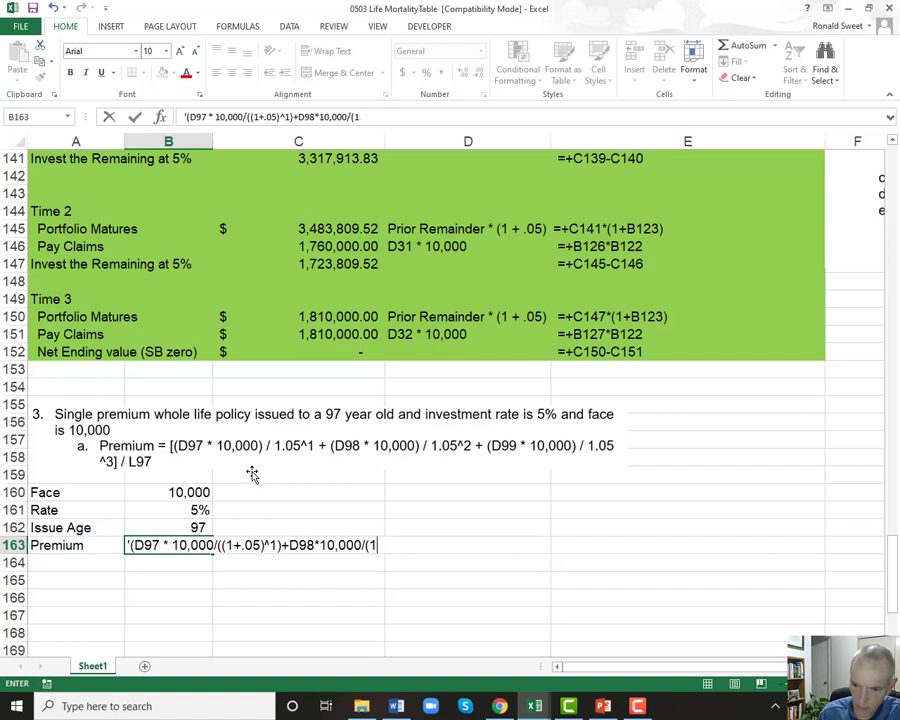
key(BackSpace)
text((1+.05)^2)
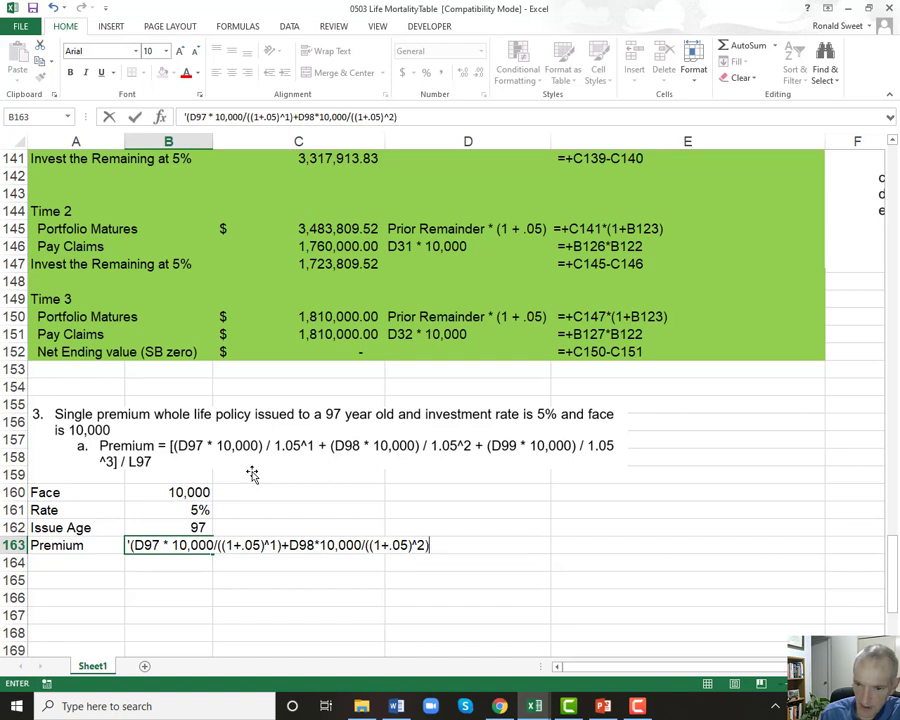
text()+D99)
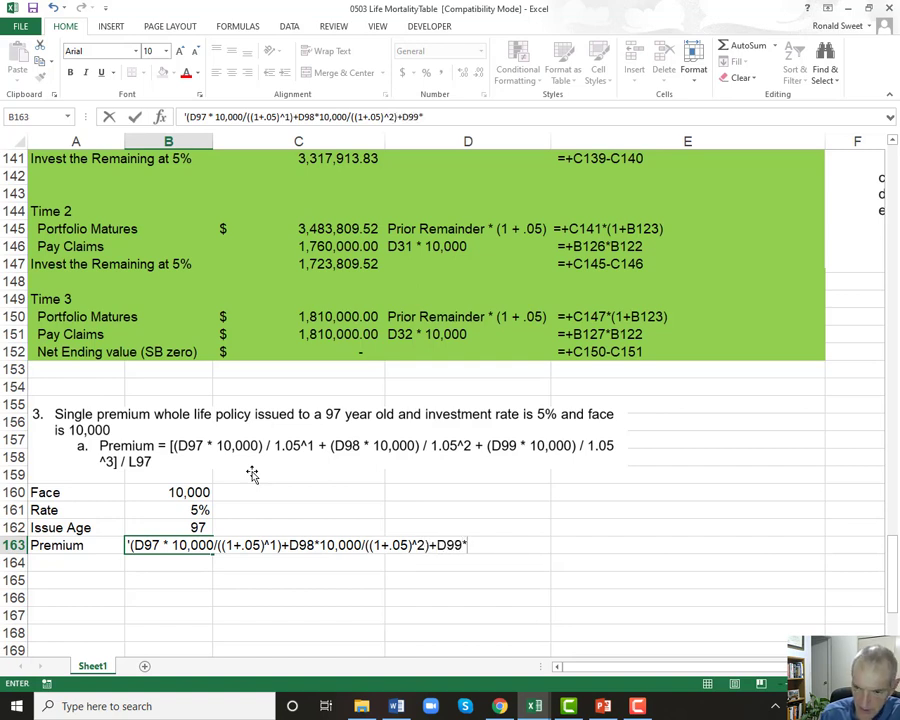
text(*10,000)
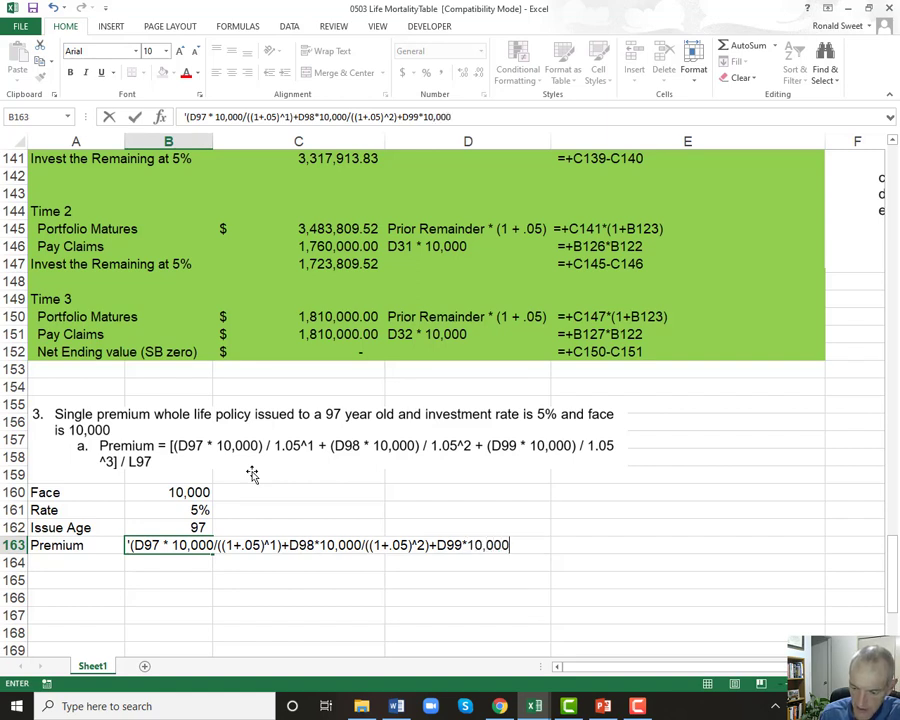
text(/(()
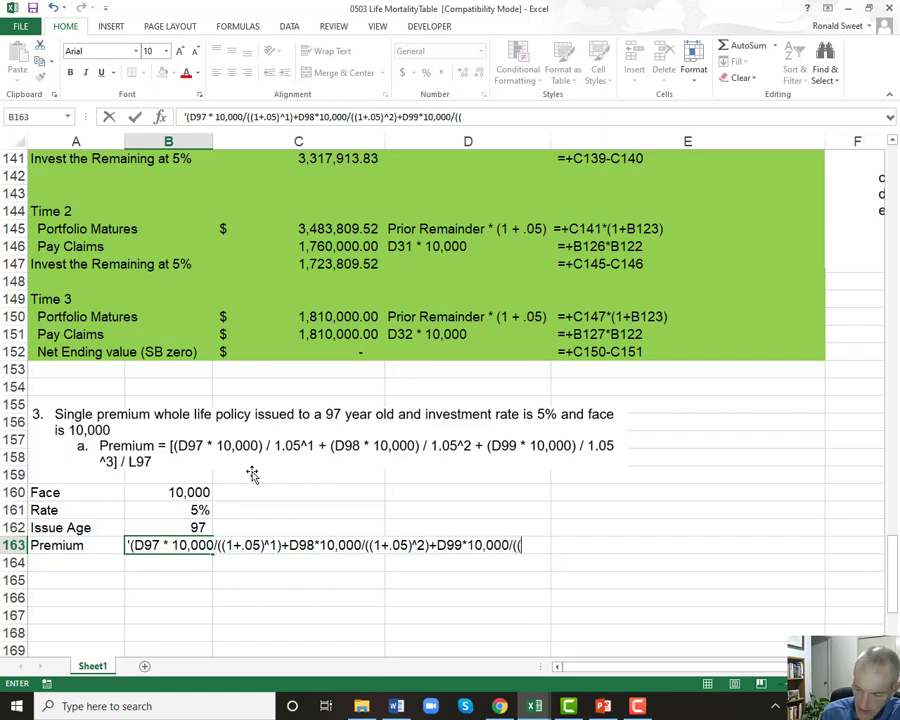
text(1+.05)^3))/L97)
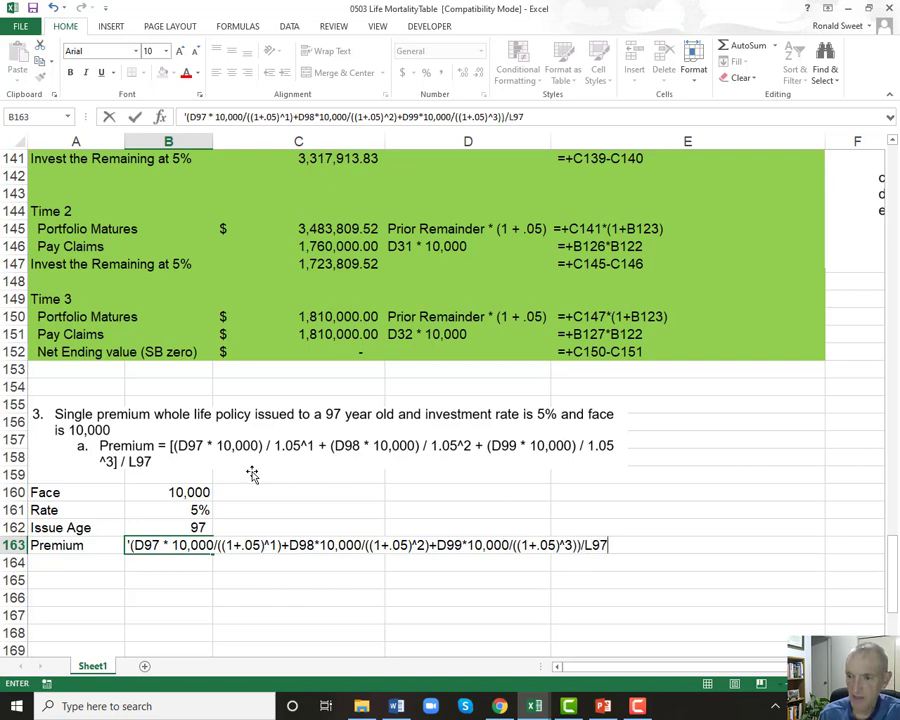
key(Return)
Shade the premium equation cells B163:E163 with a light green fill.
key(Up)
key(shift+Right)
key(shift+Right)
key(shift+Right)
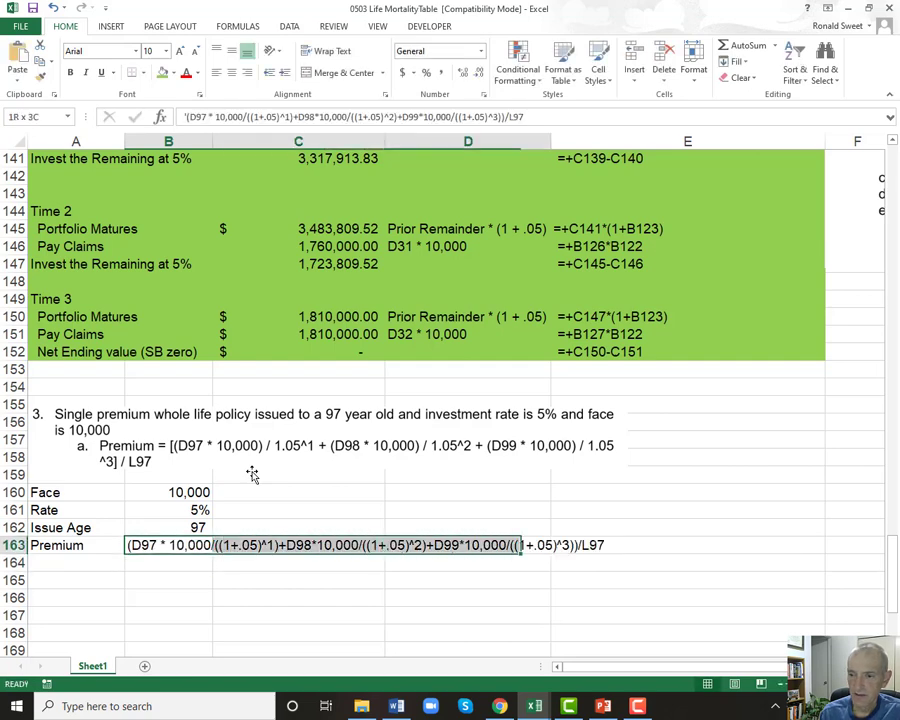
click(173, 74)
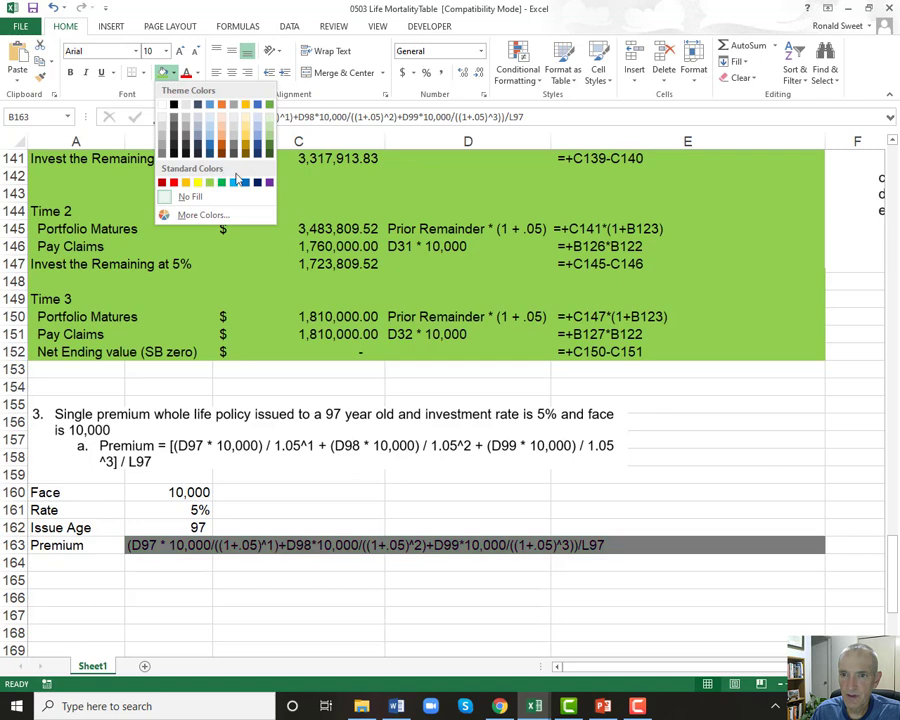
click(268, 118)
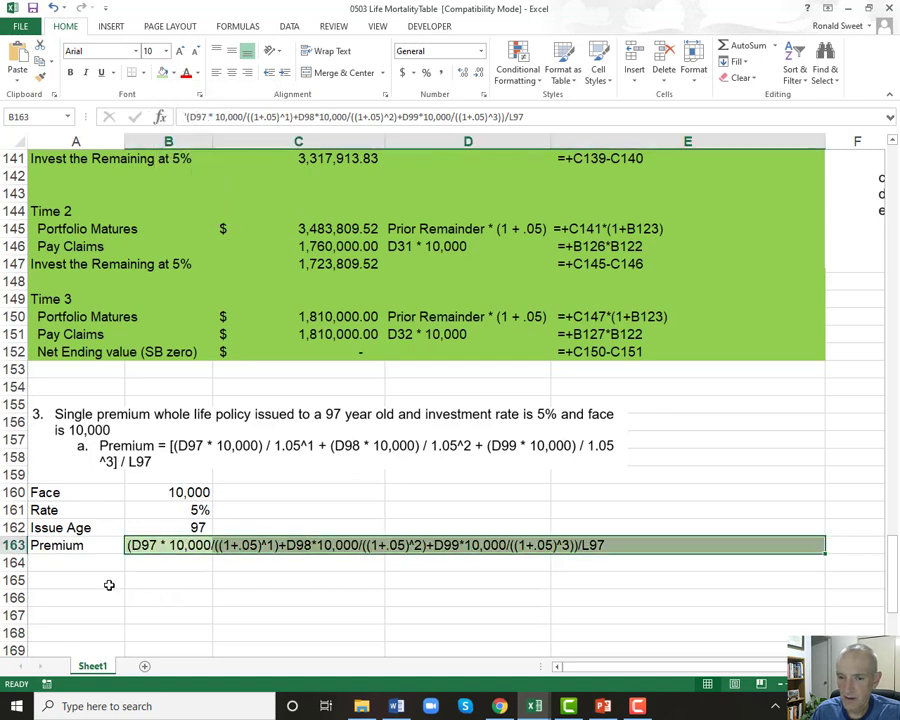
click(141, 565)
click(58, 563)
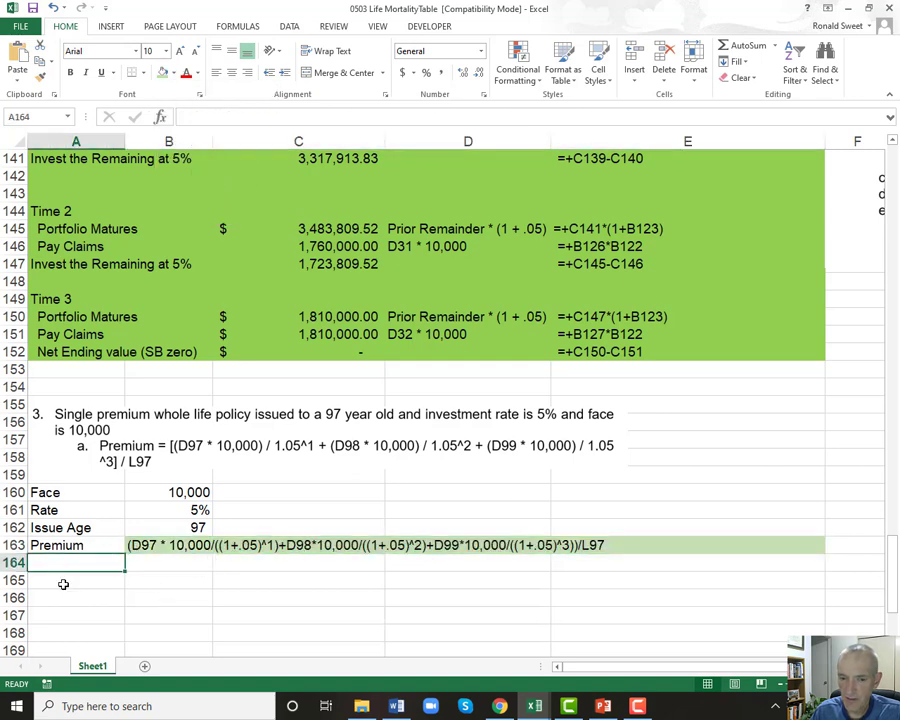
key(Right)
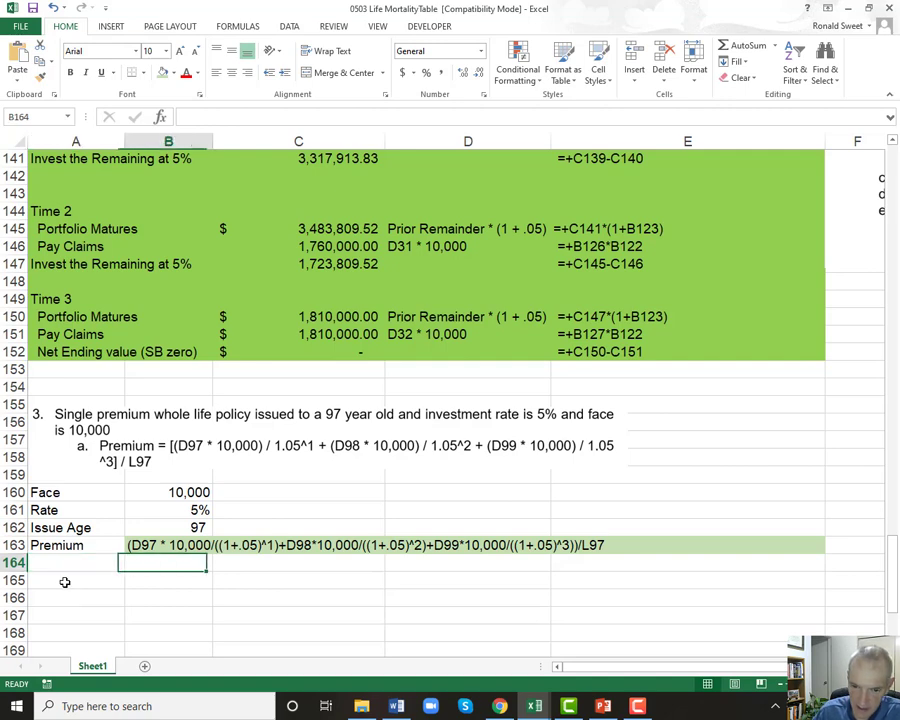
text(=()
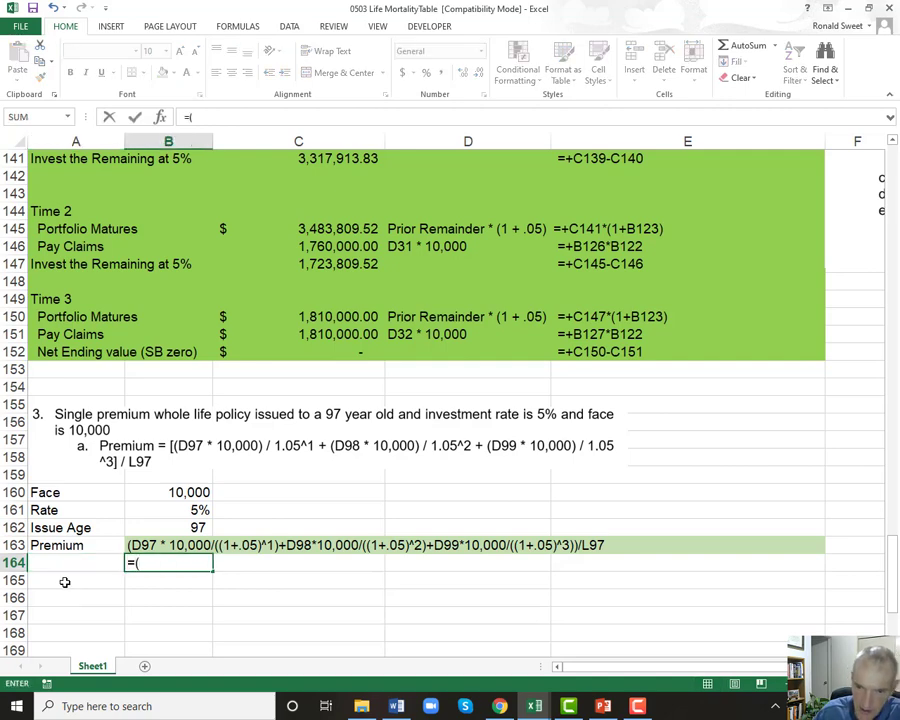
key(Escape)
Move the Premium label and its shaded equation from A163:E163 down to row 168.
key(Up)
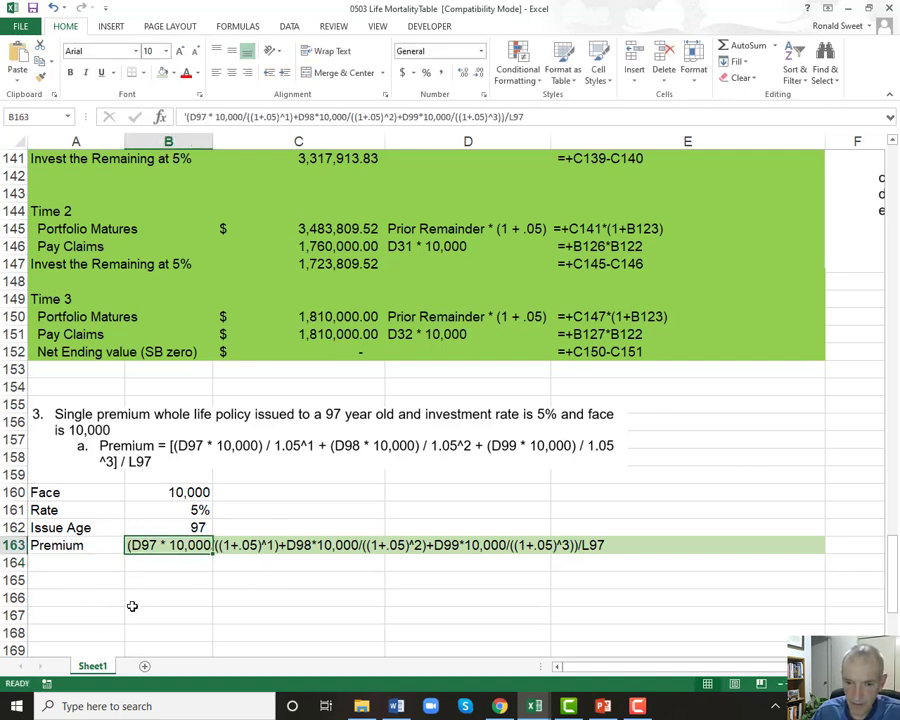
key(Left)
key(shift+Right)
key(shift+Right)
key(shift+Right)
key(shift+Right)
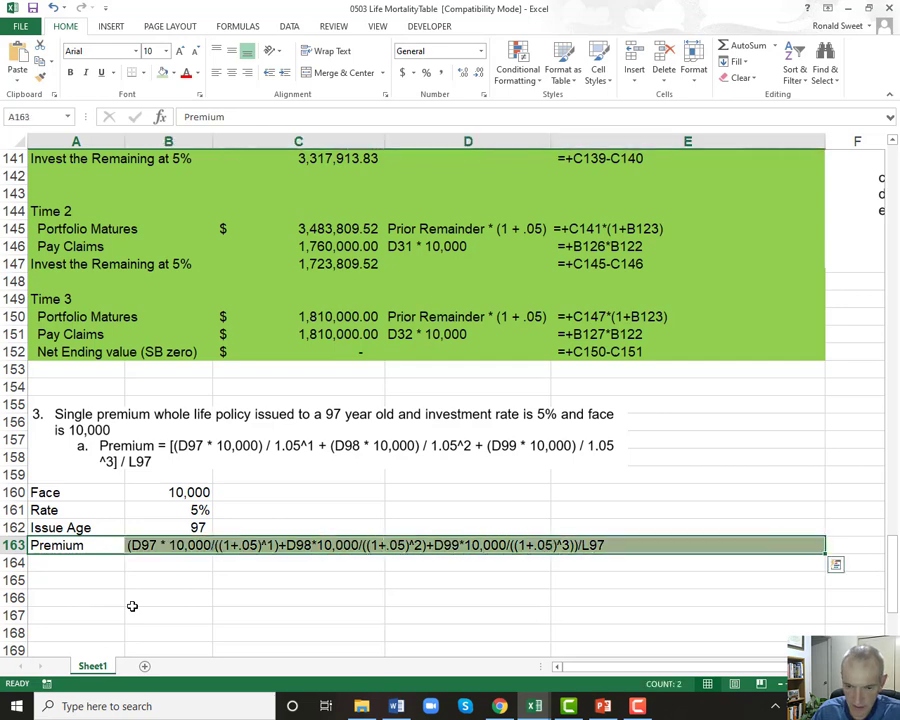
key(ctrl+c)
key(Down)
key(Down)
key(Down)
key(Down)
key(Down)
key(ctrl+v)
Enter the labels L97, D97, D98 and D99 in A163:A166 below the issue age.
key(Up)
key(Up)
key(Up)
key(Up)
key(Up)
text(L)
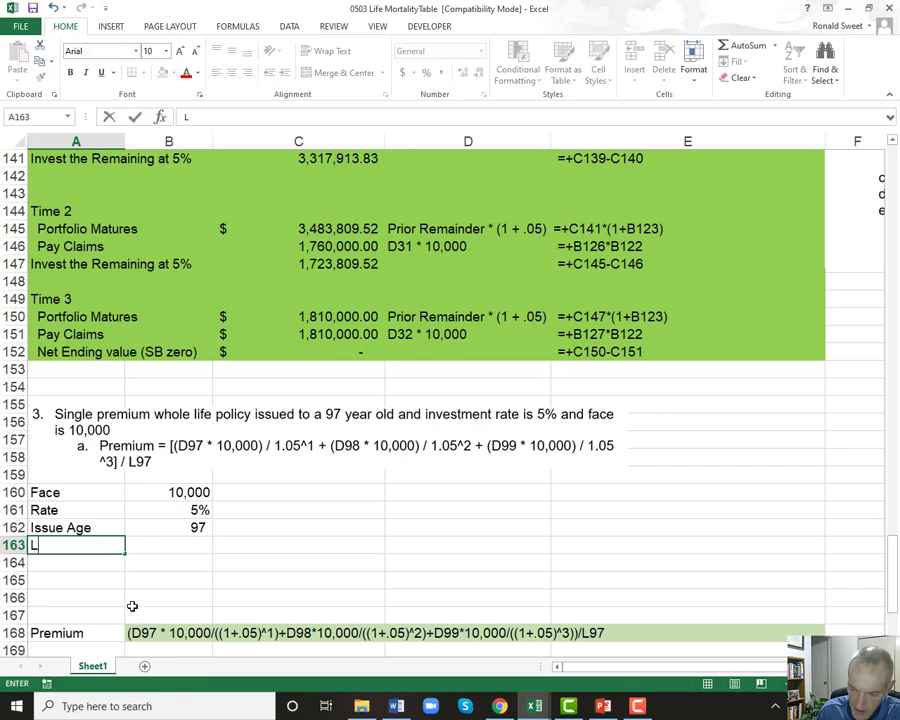
text(97)
key(Return)
text(D97)
key(Return)
text(D98)
key(Return)
text(D99)
Link B163 to the mortality table's number living at age 97 with the formula =+B78.
key(Up)
key(Up)
key(Up)
key(Right)
text(+)
key(ctrl+Home)
key(Down)
key(Down)
key(Down)
key(Down)
key(ctrl+Down)
key(Up)
key(Up)
key(Right)
key(Return)
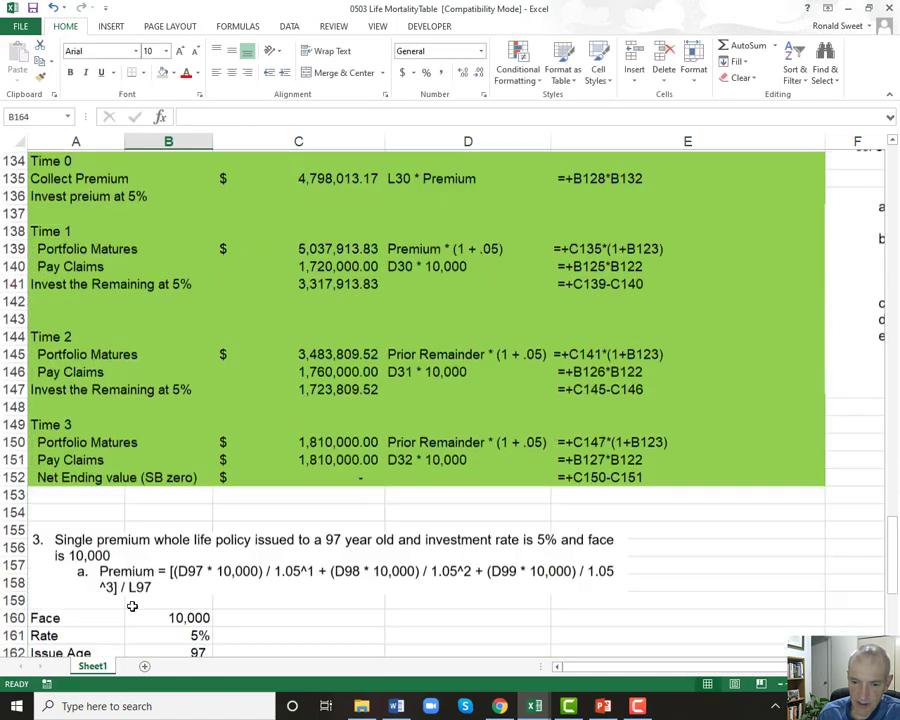
Link B164 to the mortality table's deaths at age 97 with the formula +D78.
text(+)
key(ctrl+Home)
key(Right)
key(Right)
key(Right)
key(Down)
key(Down)
key(Down)
key(Down)
key(Down)
key(ctrl+Down)
key(Up)
key(Up)
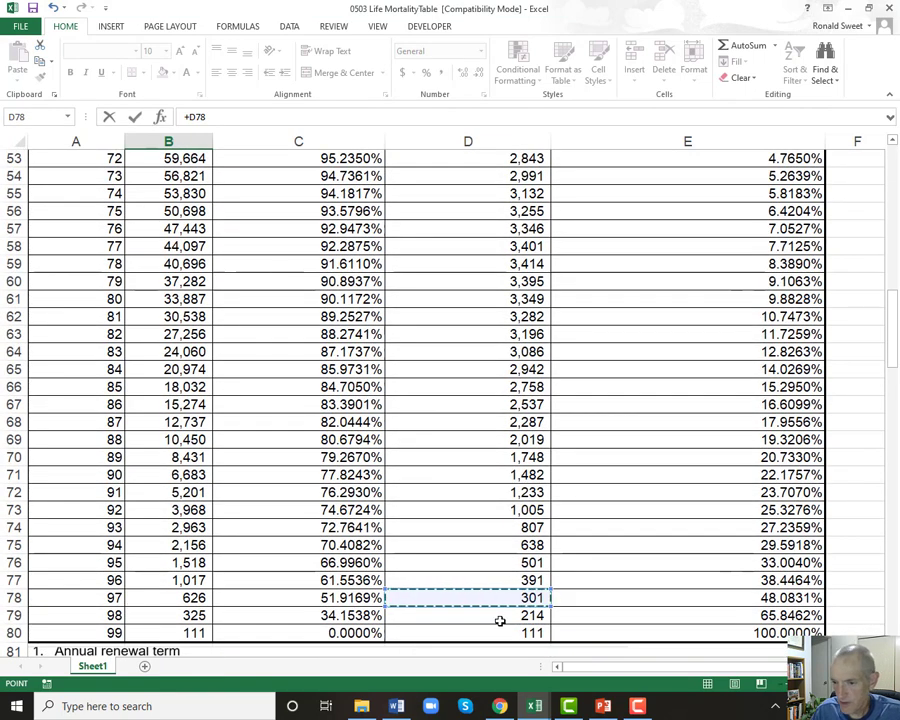
key(Return)
Copy the D97 link in B164 into B165:B166 for the deaths at ages 98 and 99.
key(Up)
key(ctrl+c)
key(shift+Down)
key(Down)
key(ctrl+v)
key(Down)
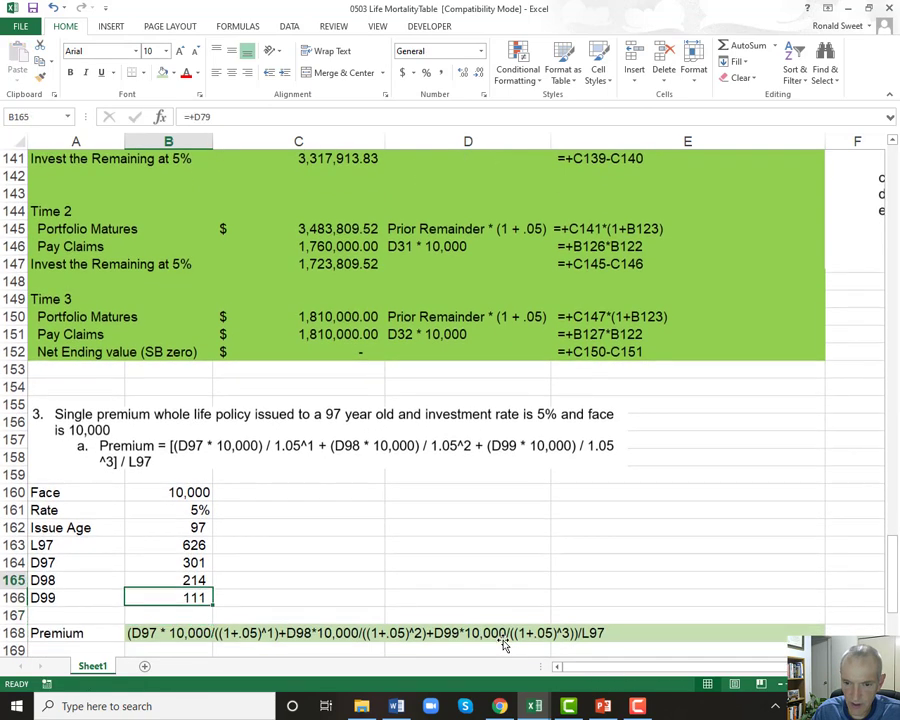
Format the L97 to D99 values in B163:B166 in comma style without decimals.
key(Up)
key(Up)
key(shift+Down)
key(shift+Down)
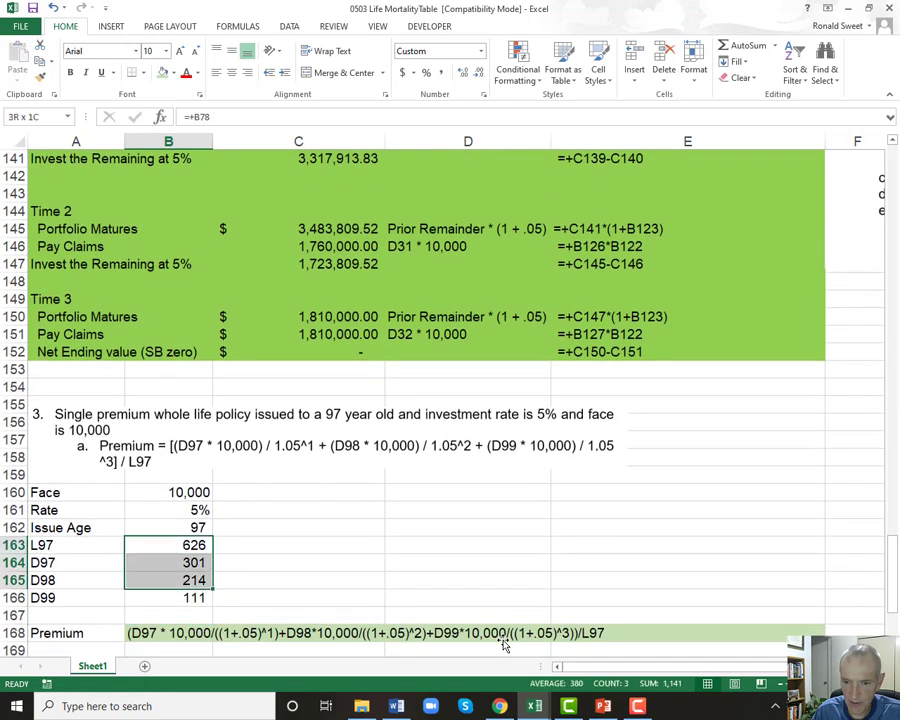
key(shift+Down)
click(441, 72)
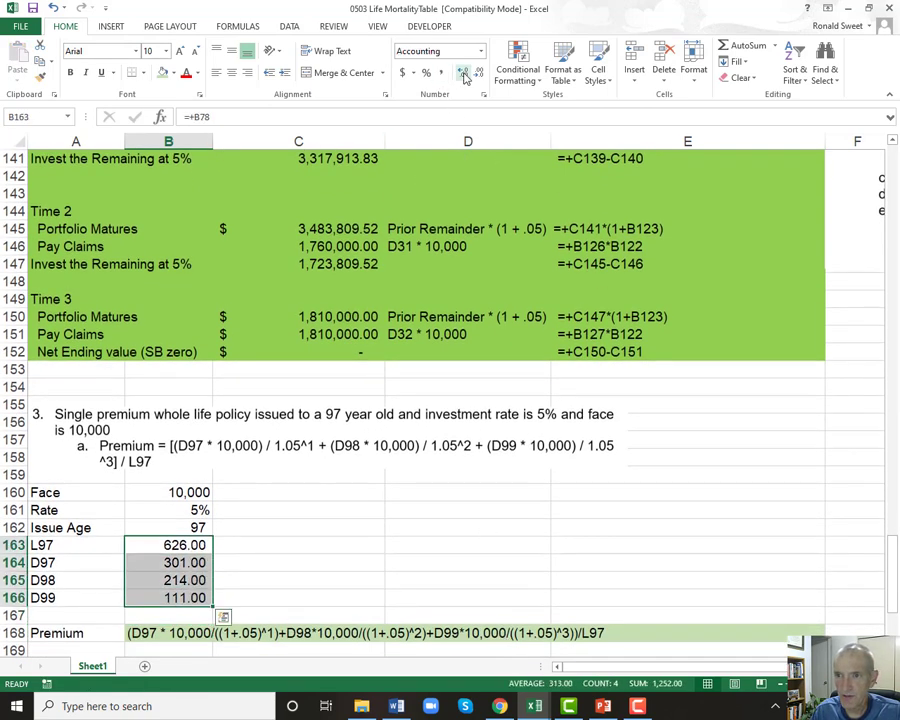
click(479, 73)
click(479, 74)
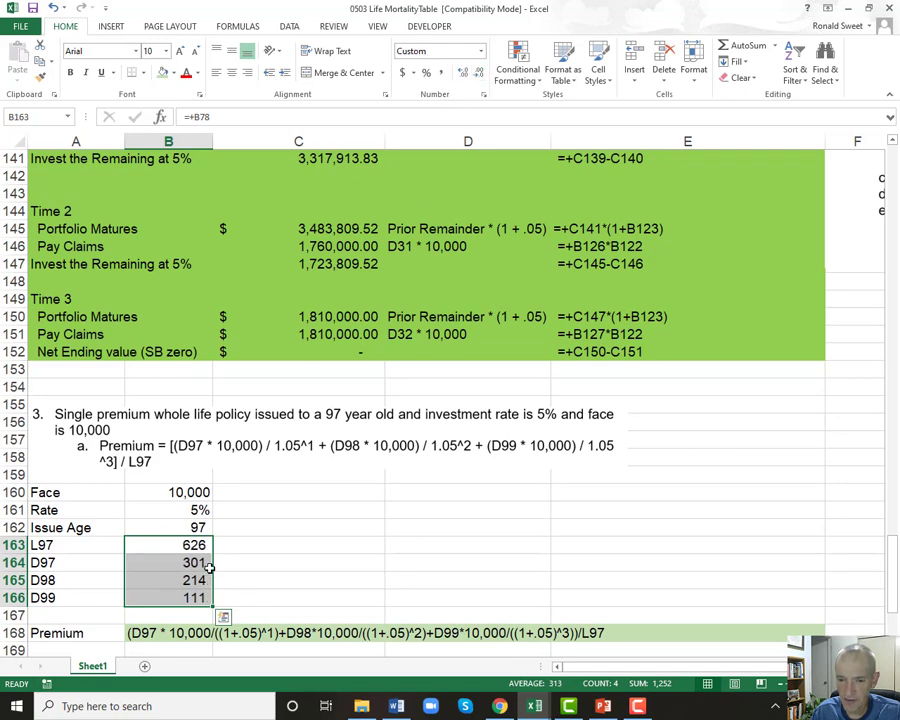
Examine the number living at age 97 against the deaths at ages 97, 98 and 99 in B163:B166.
scroll(210, 575, down, 3)
drag(72, 368, 178, 369)
click(178, 369)
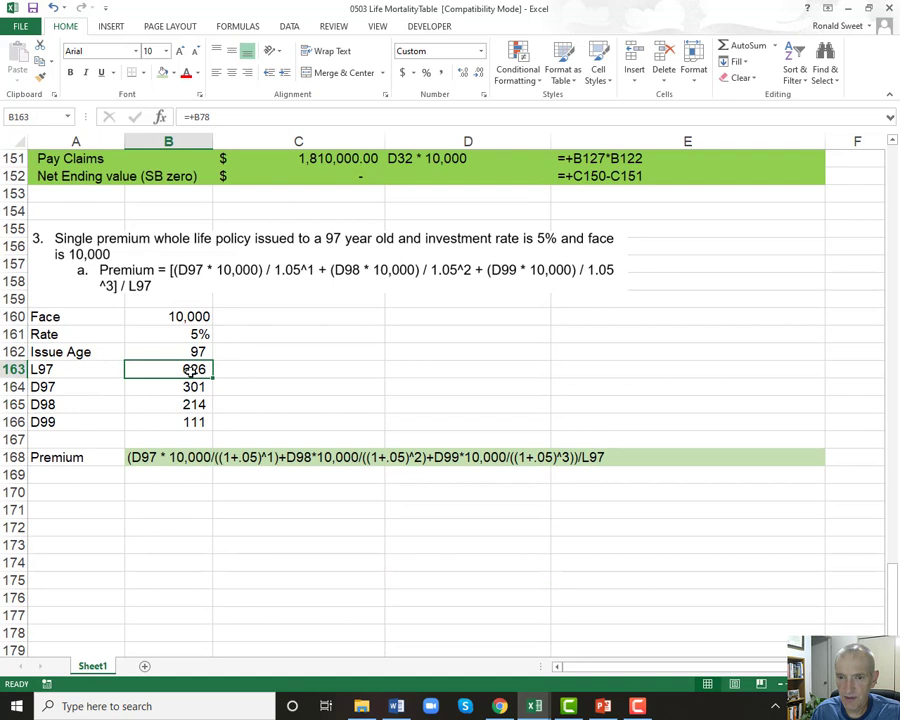
drag(183, 387, 184, 424)
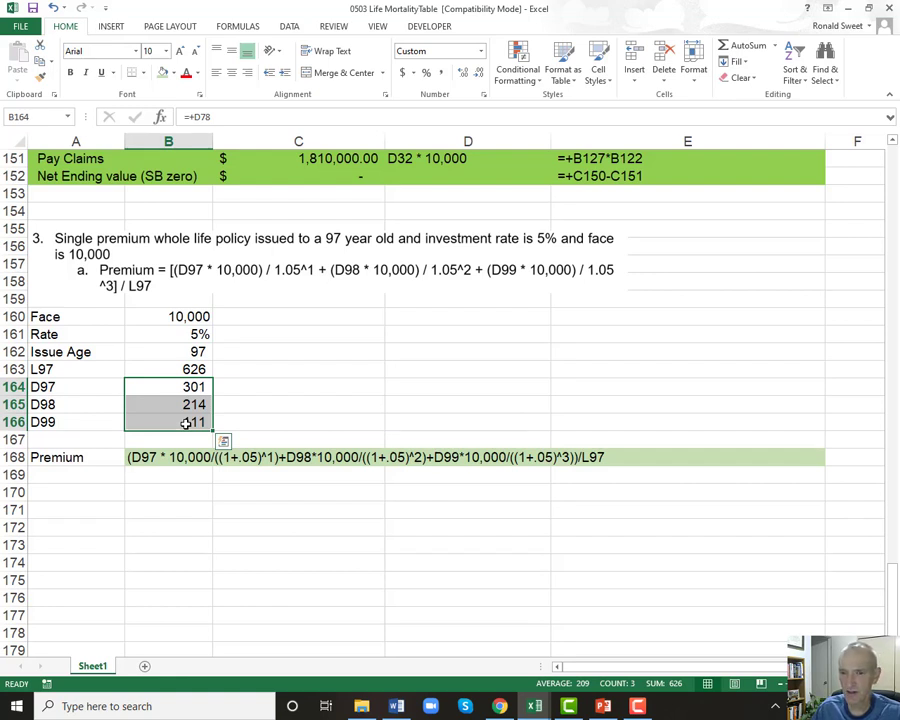
drag(94, 368, 173, 370)
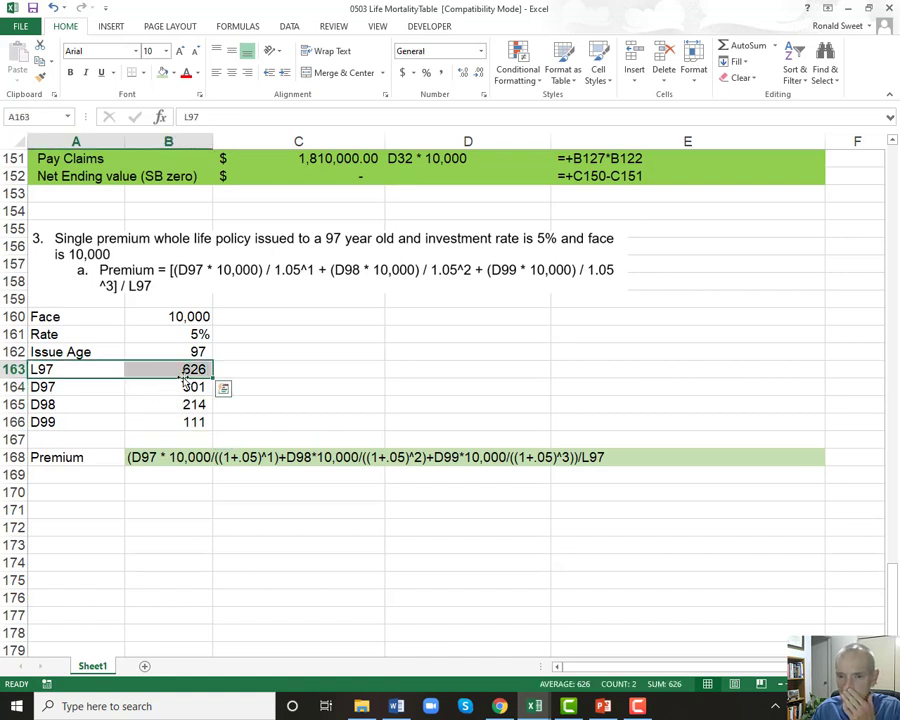
click(185, 387)
click(181, 404)
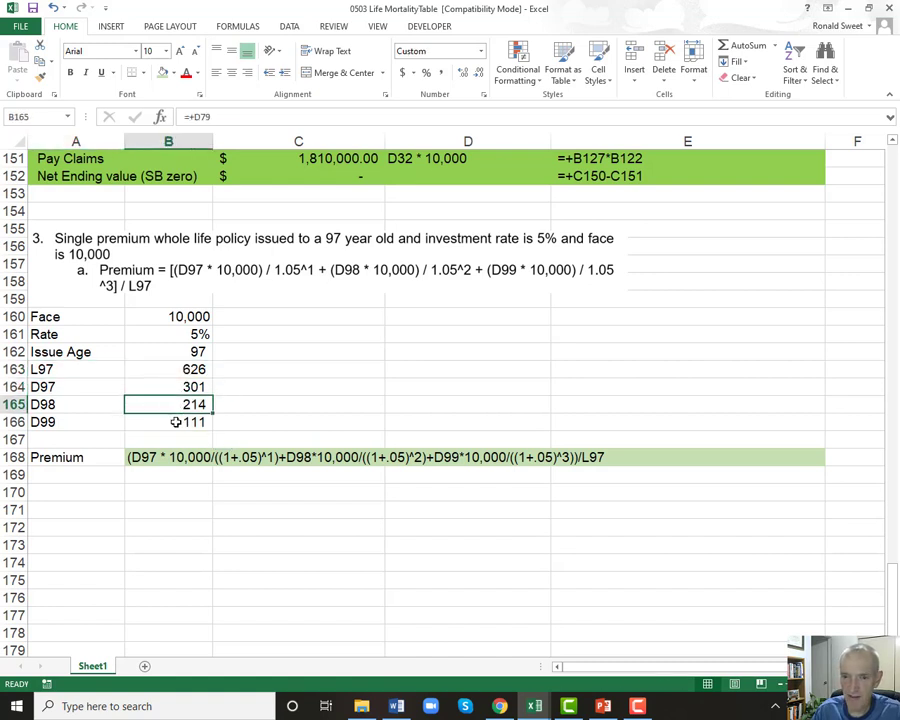
click(175, 422)
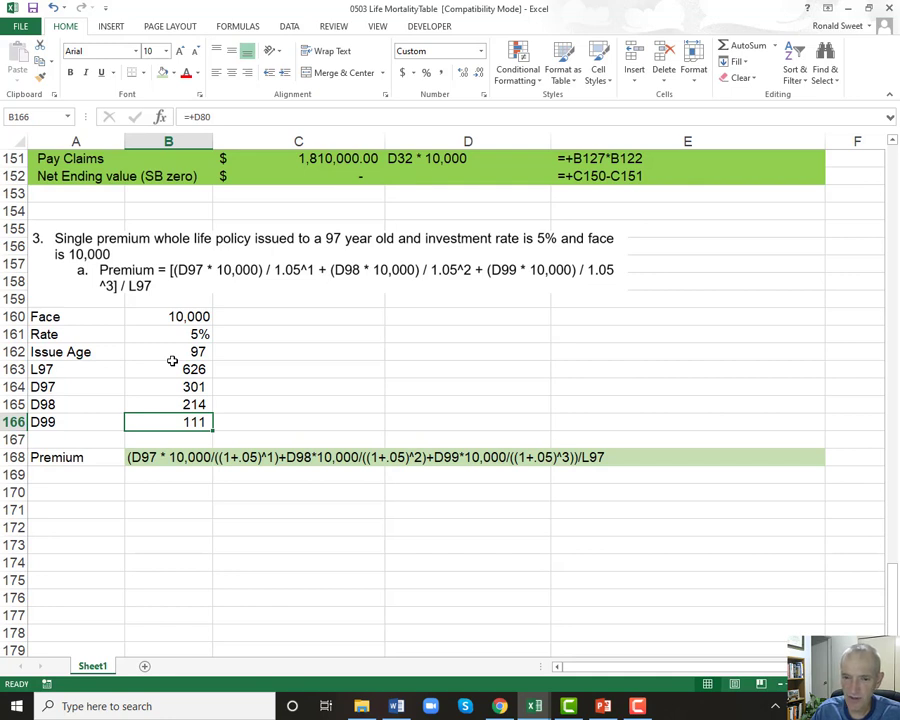
Start the whole life premium formula in B169 with the discounted first-year claims term =(B164*B160/((1+B161)^1).
key(Down)
key(Down)
key(Down)
key(Down)
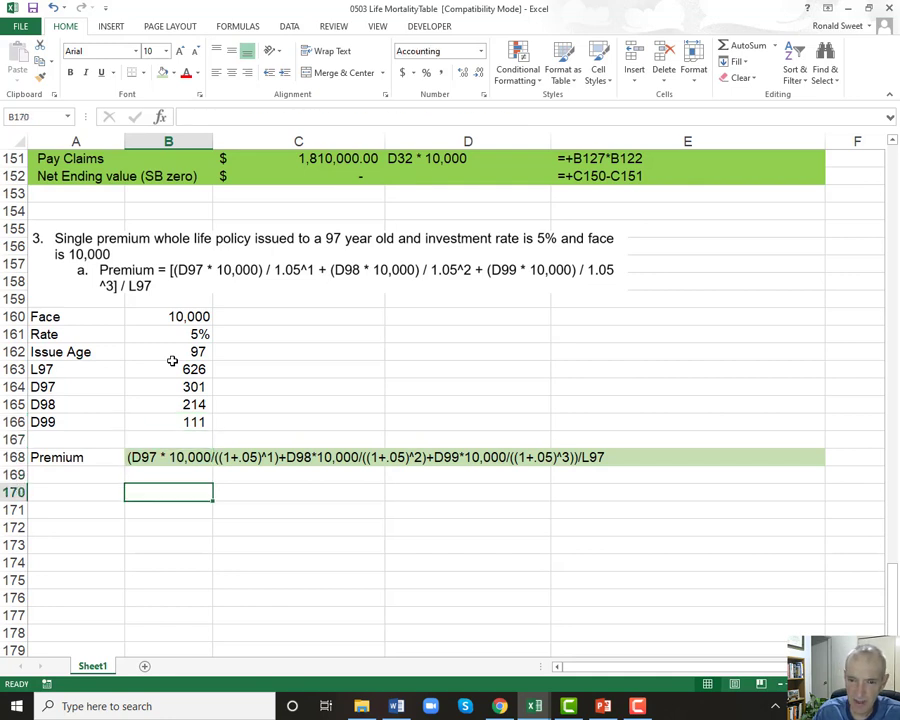
key(Up)
text(=)
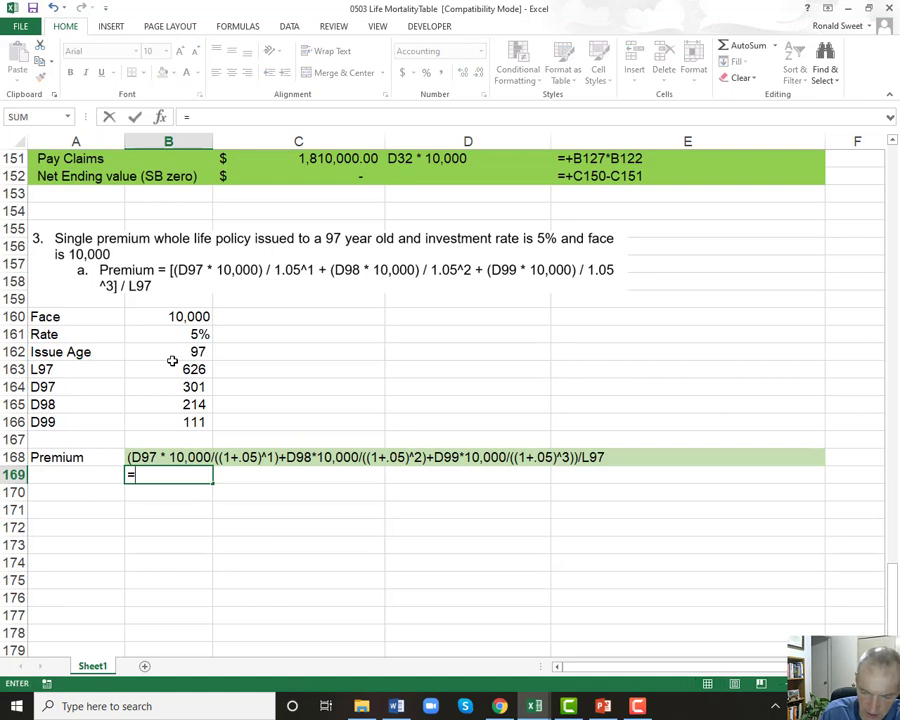
text(()
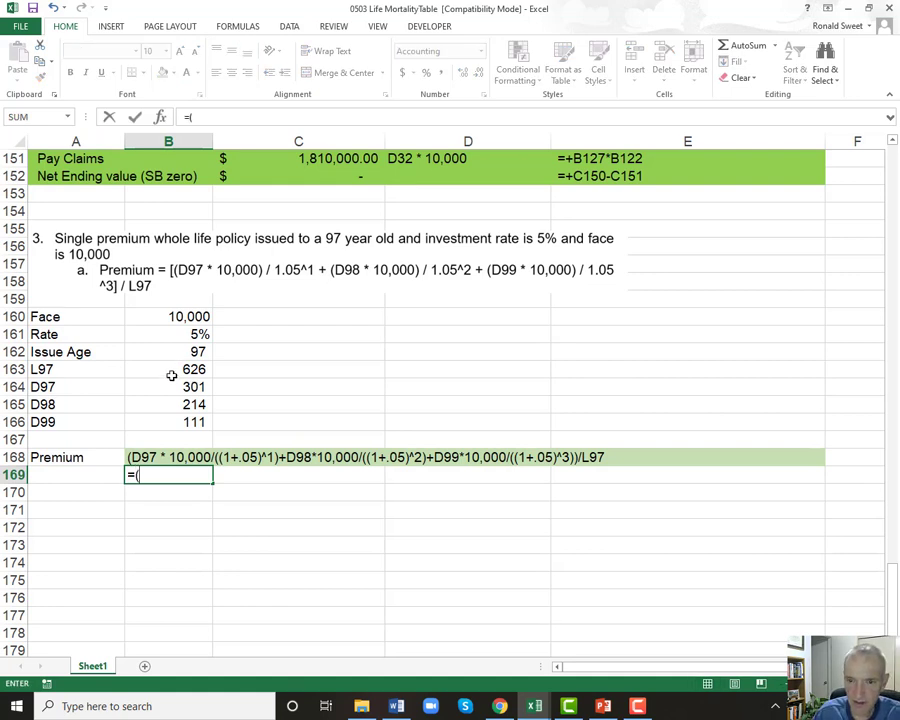
click(170, 384)
text(*)
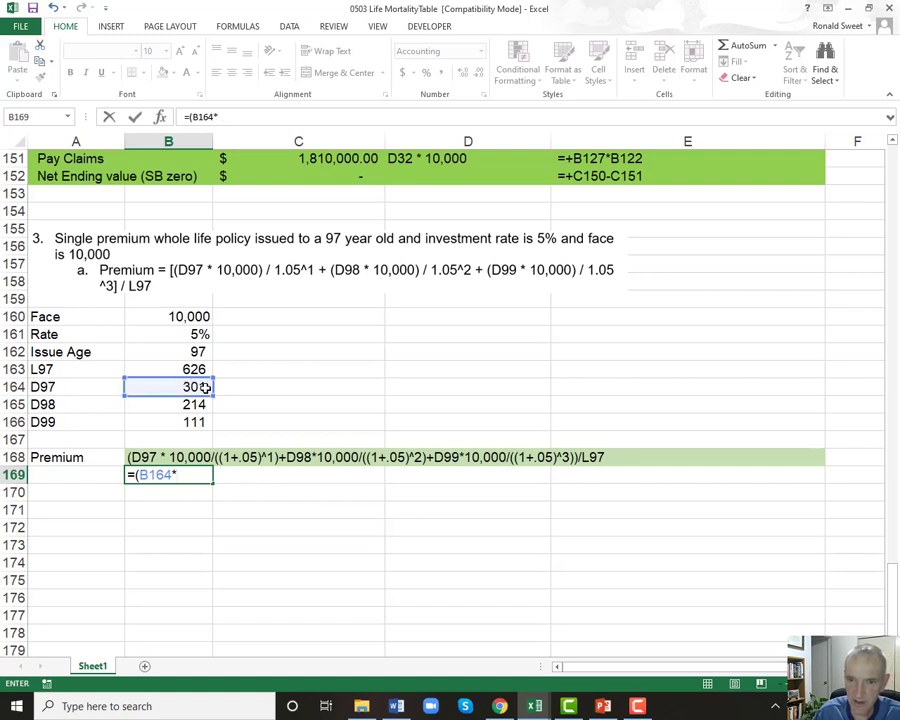
click(183, 316)
text(/((1+)
click(187, 334)
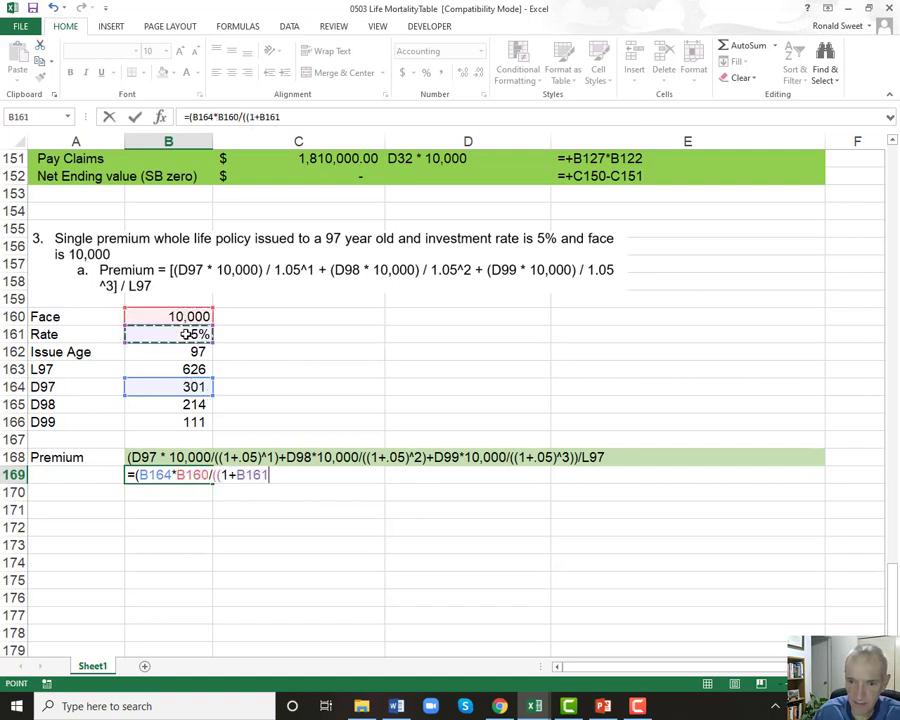
text()^)
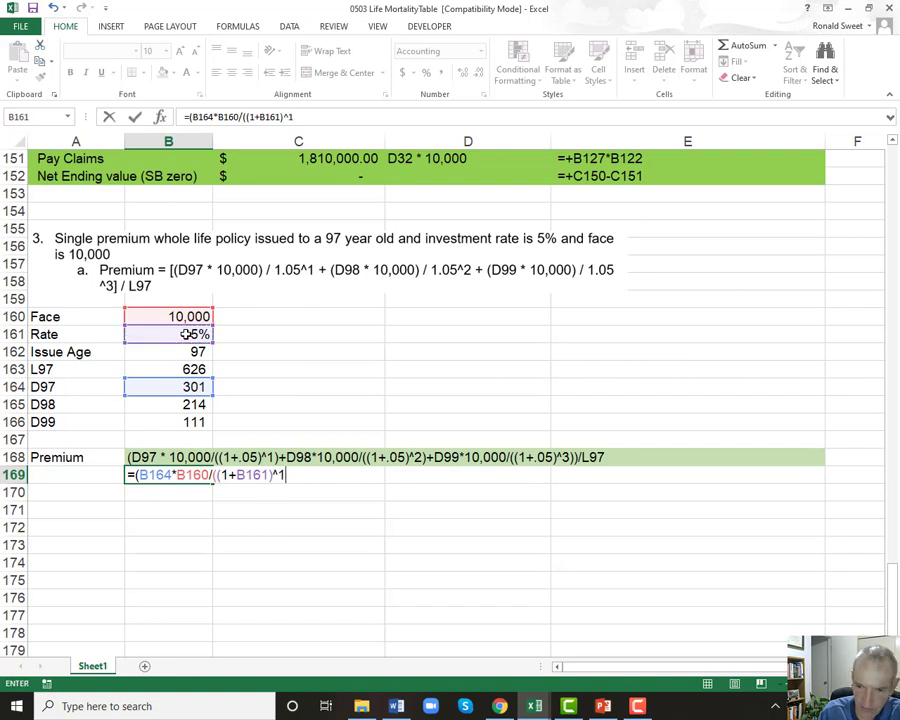
text(1)+)
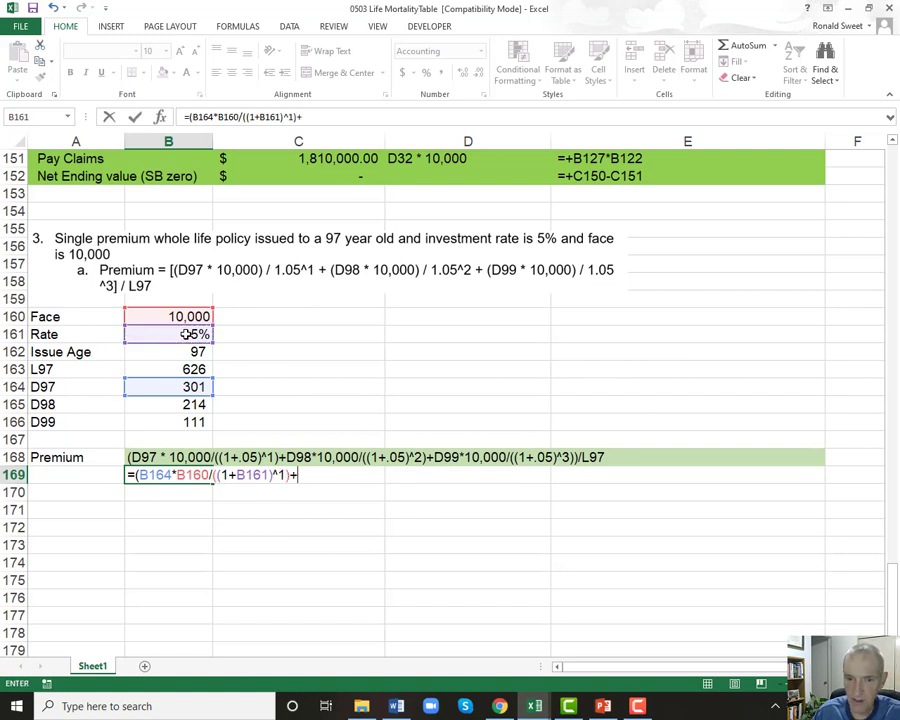
Add the second-year claims term +B165*B160/((1+B161)^2) to the premium formula in B169.
click(195, 404)
text(*10,0)
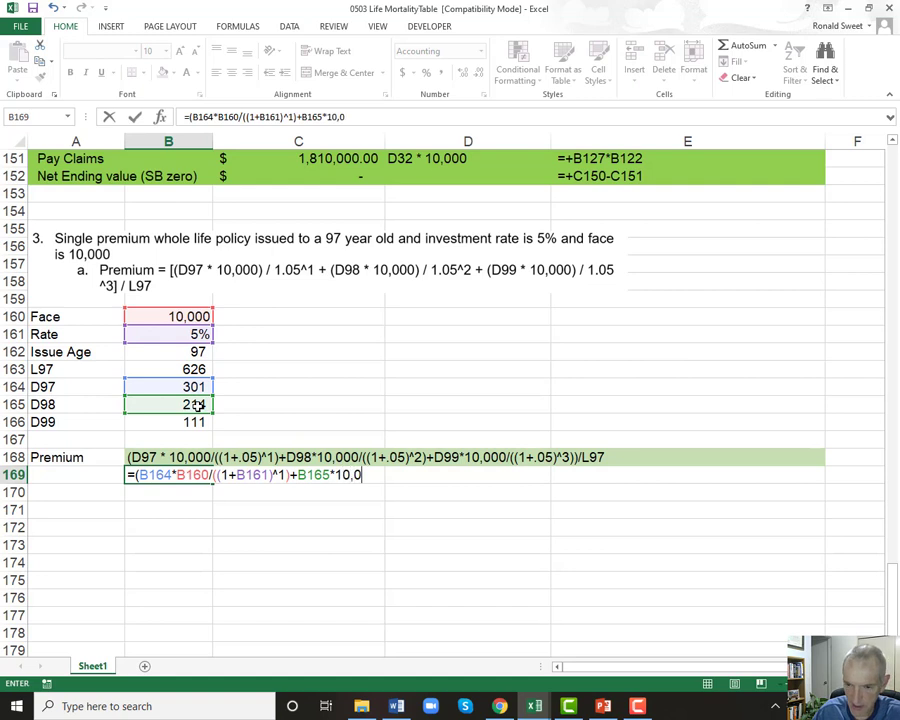
key(BackSpace)
key(BackSpace)
key(BackSpace)
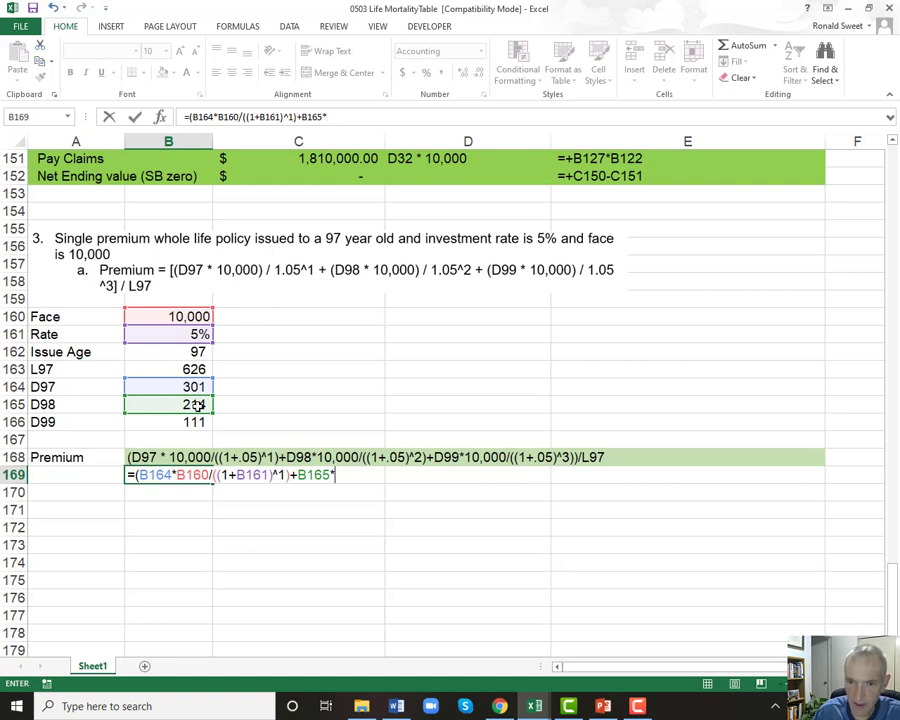
click(170, 316)
text(/((1+)
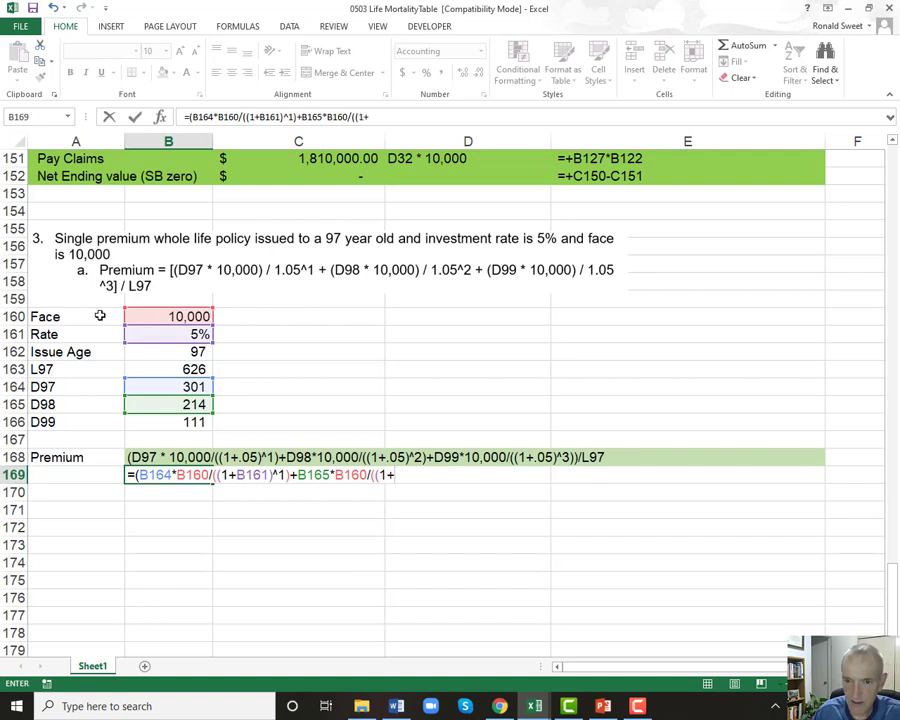
click(143, 336)
text(^2)+)
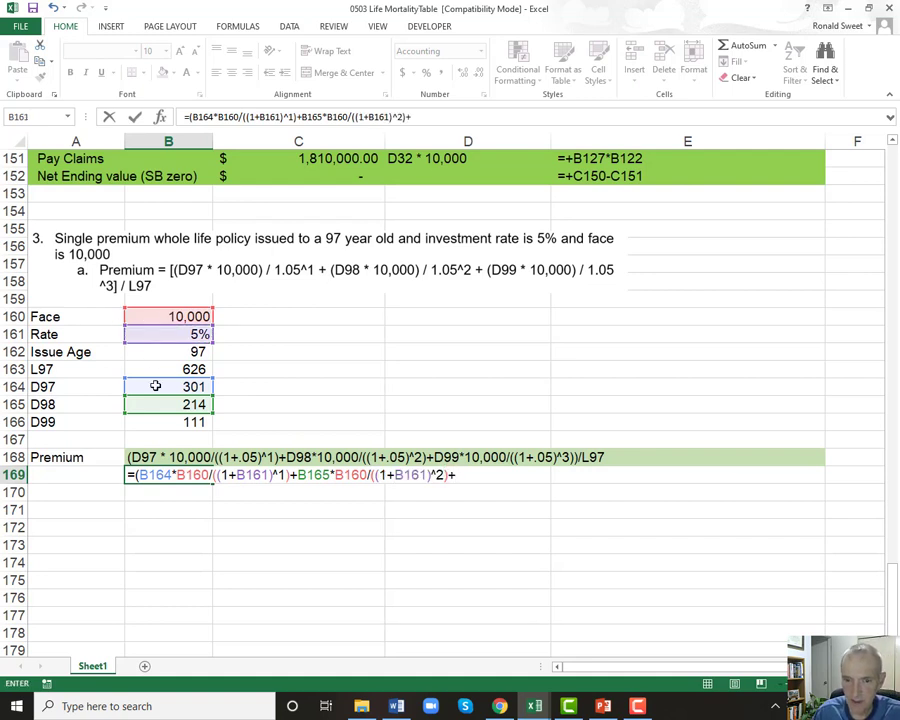
Complete the B169 premium formula with the third-year term +B166*B160/((1+B161)^3)), dividing the whole sum by B163.
click(156, 421)
text(*)
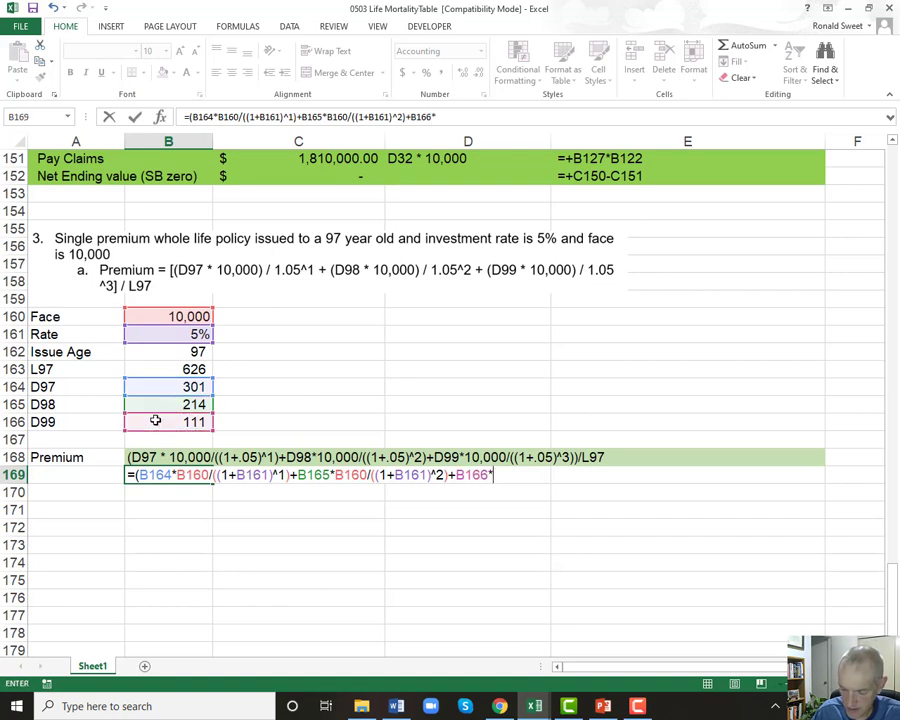
click(145, 318)
text(/((1+)
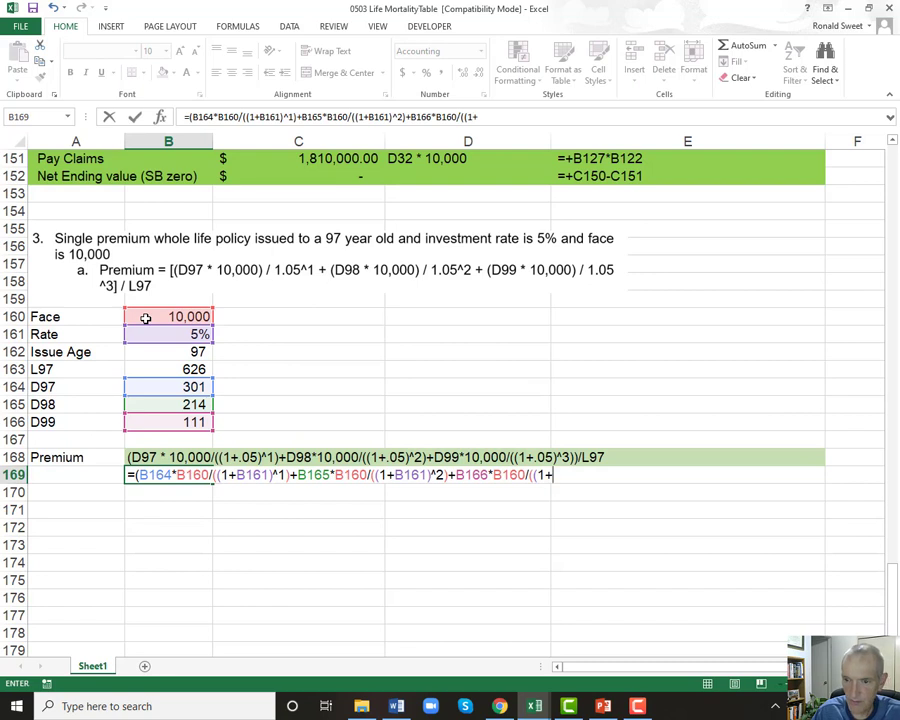
click(153, 333)
text()^3))/)
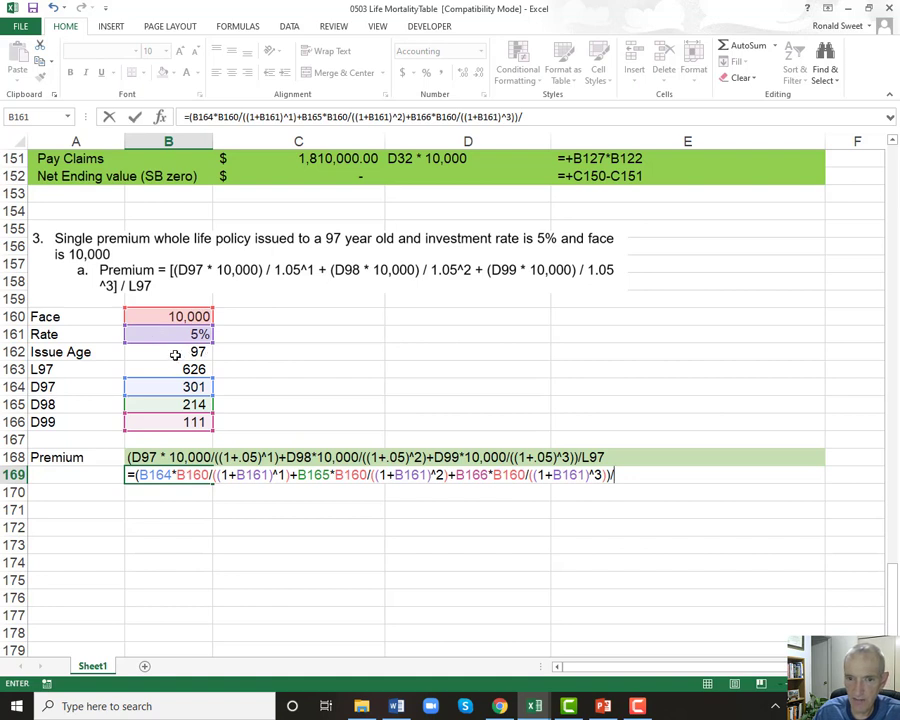
click(175, 353)
key(Down)
key(Return)
Fill the calculated premium in B169 with yellow.
key(Up)
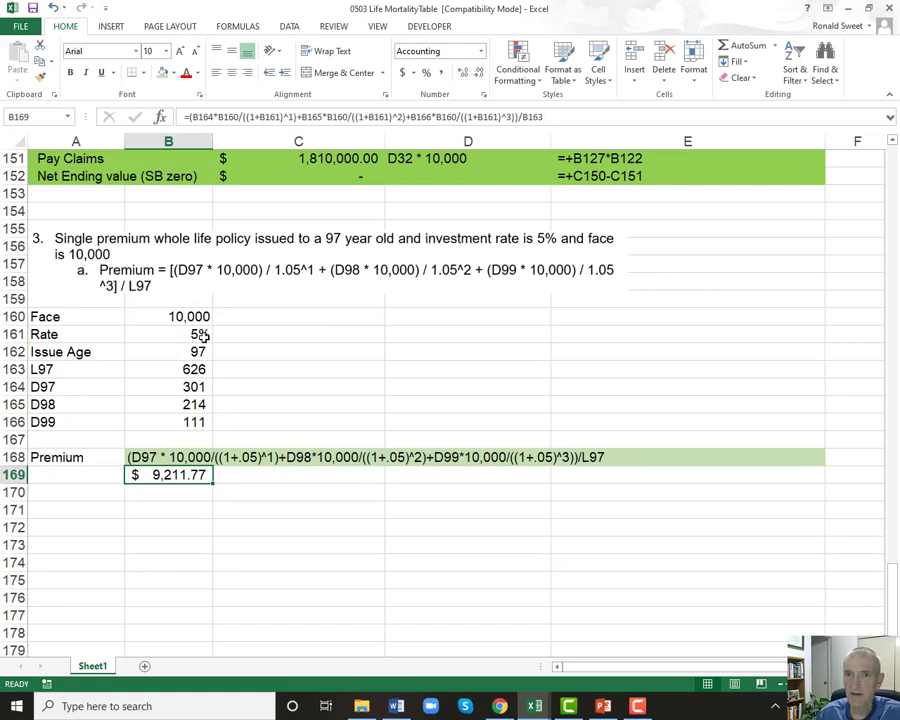
click(173, 73)
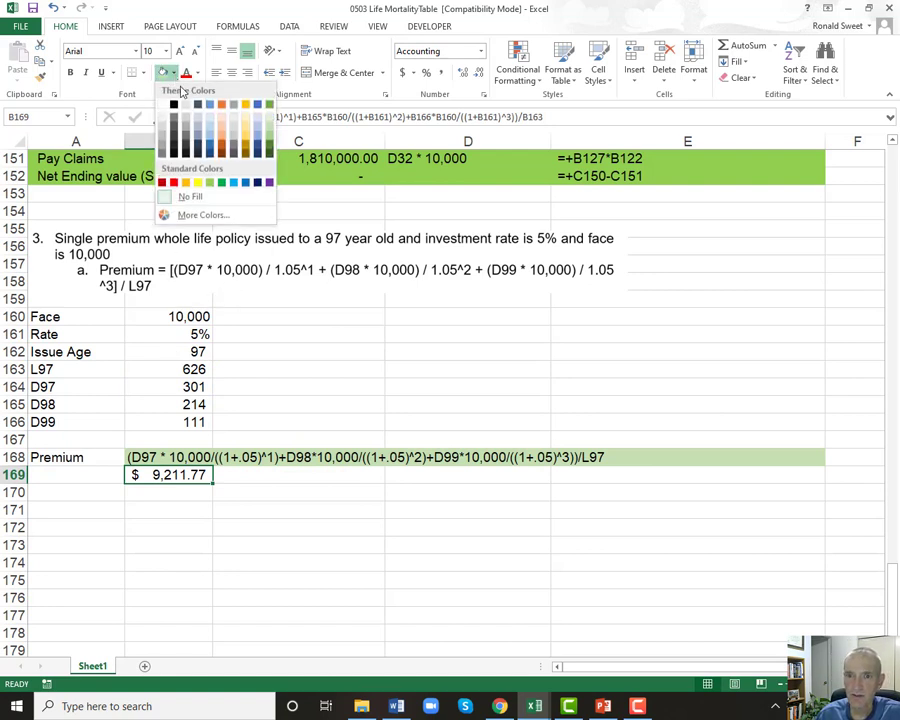
click(199, 182)
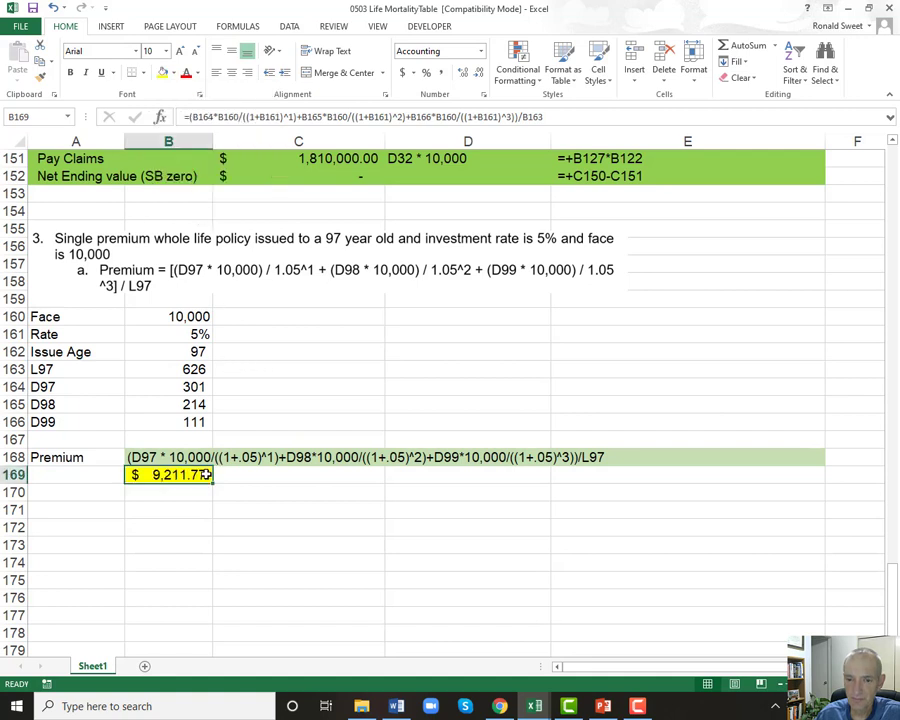
Label A171 as Time 0 and A176 as Time 1 below the premium.
click(53, 507)
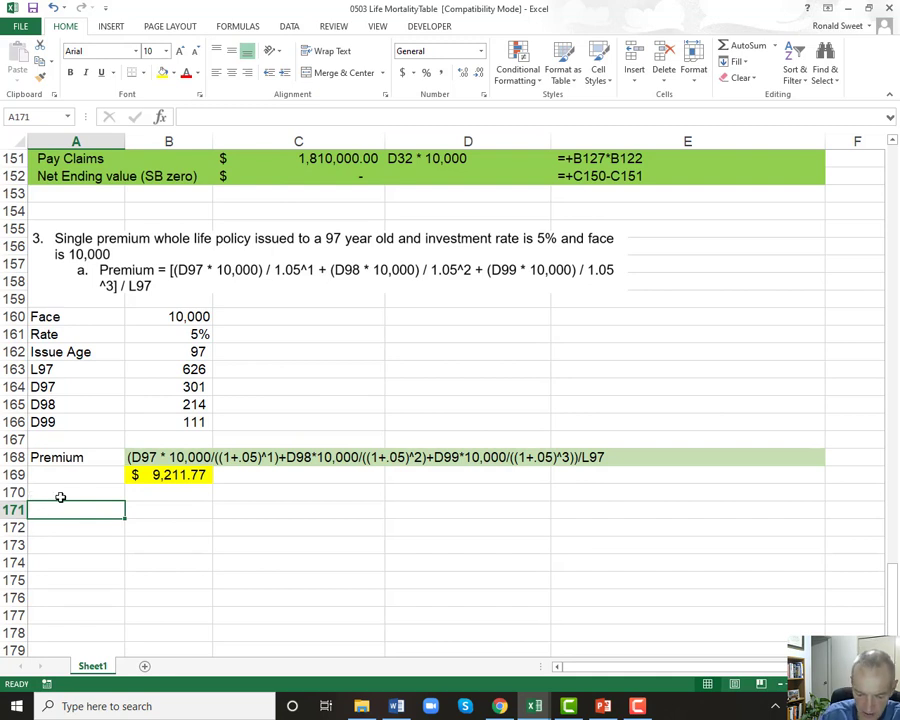
text(Time 0)
key(Return)
key(Return)
key(Return)
key(Return)
key(Return)
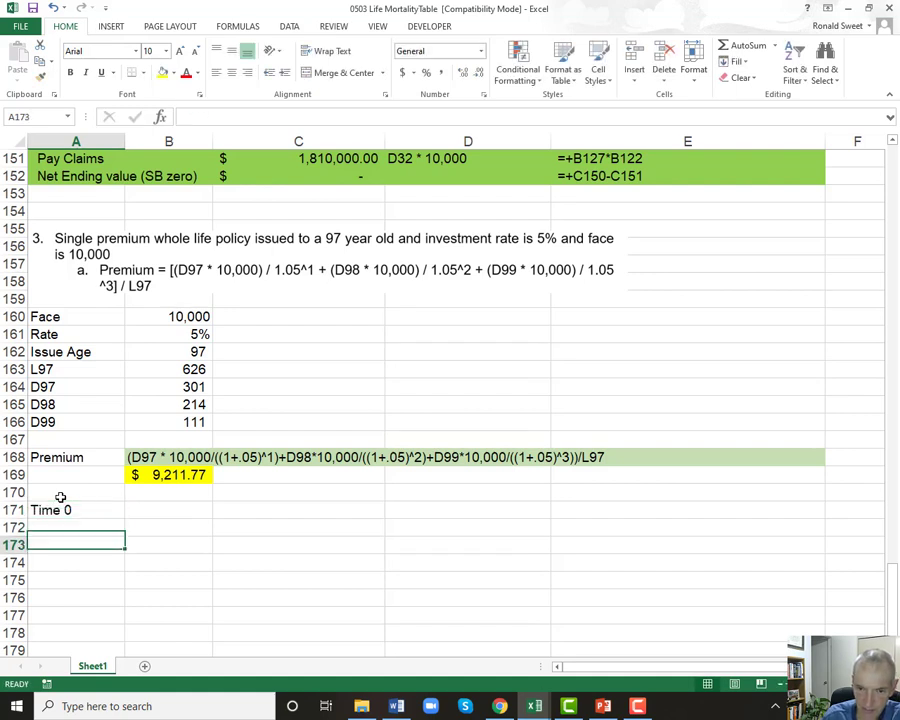
text(Time 1)
key(Return)
Label A182 as Time 2 and A188 as Time 3.
key(Return)
key(Return)
key(Return)
key(Return)
key(Return)
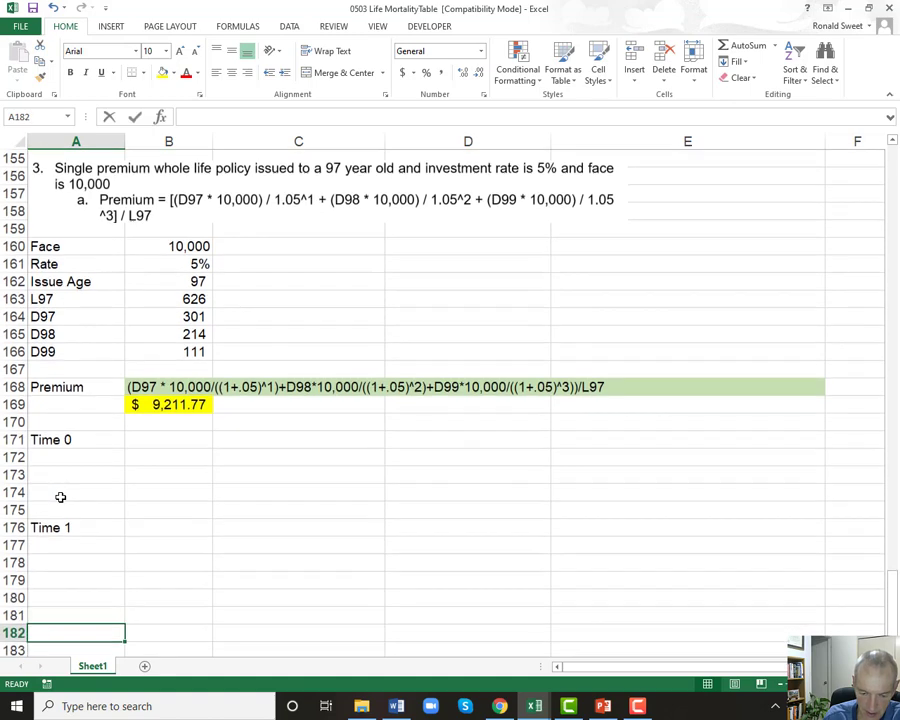
text(Time 2)
key(Return)
key(Return)
key(Return)
key(Return)
key(Return)
key(Return)
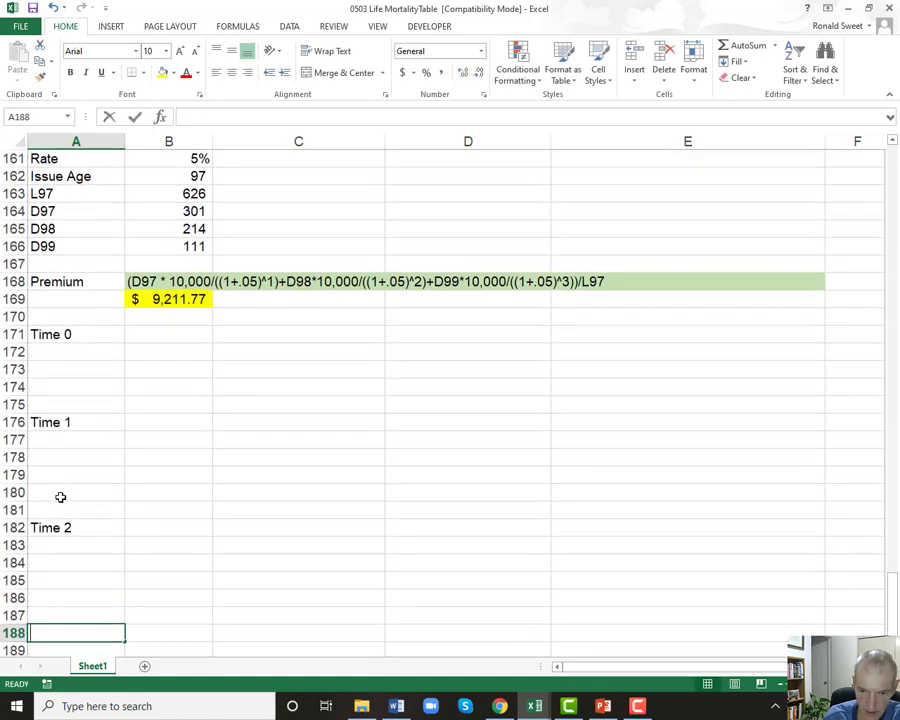
text(Time 3)
key(Return)
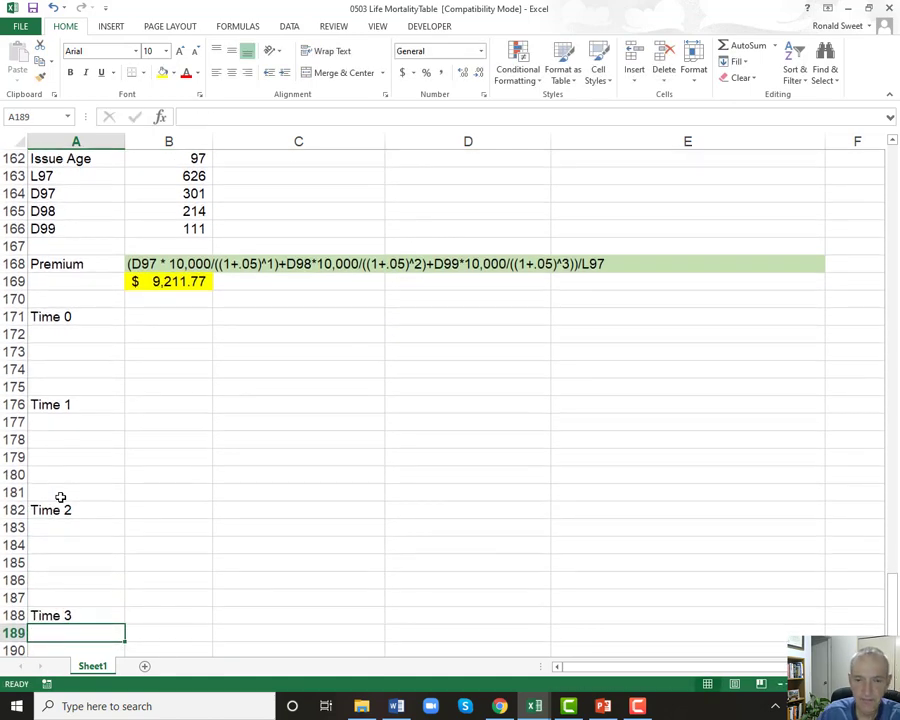
Enter the indented labels Collect Premium in A172 and Invest at 5% in A173 under Time 0.
key(Up)
key(Up)
key(Up)
key(Up)
key(Up)
key(Up)
key(Up)
key(Up)
key(Up)
key(Up)
key(Up)
key(Up)
key(Up)
key(Up)
key(Up)
key(Up)
key(Up)
key(Up)
key(Up)
key(Down)
key(Down)
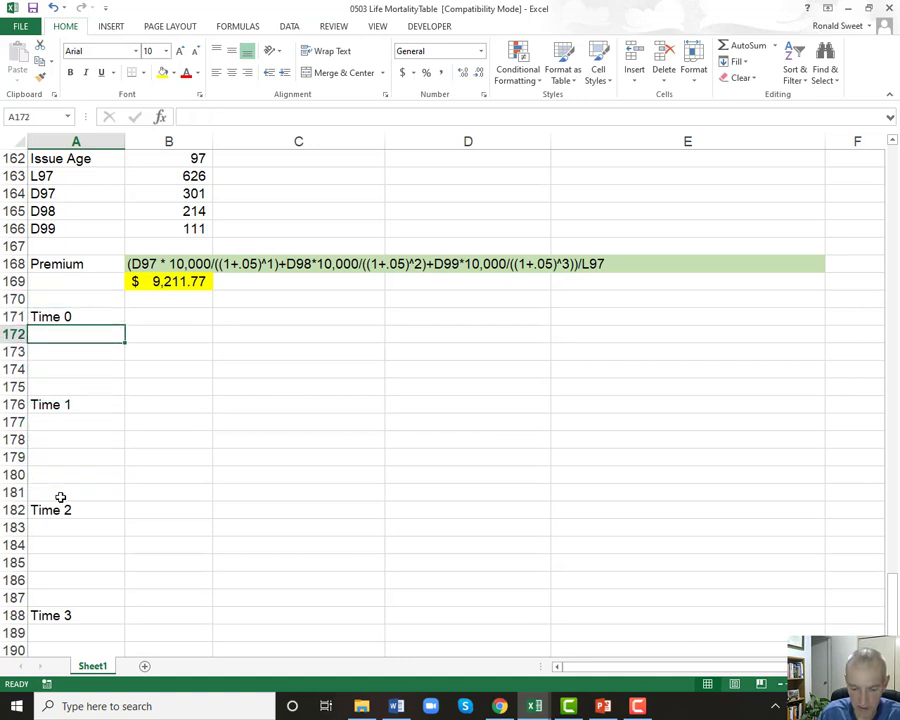
text(Collect Premium)
key(Return)
text(Invest at)
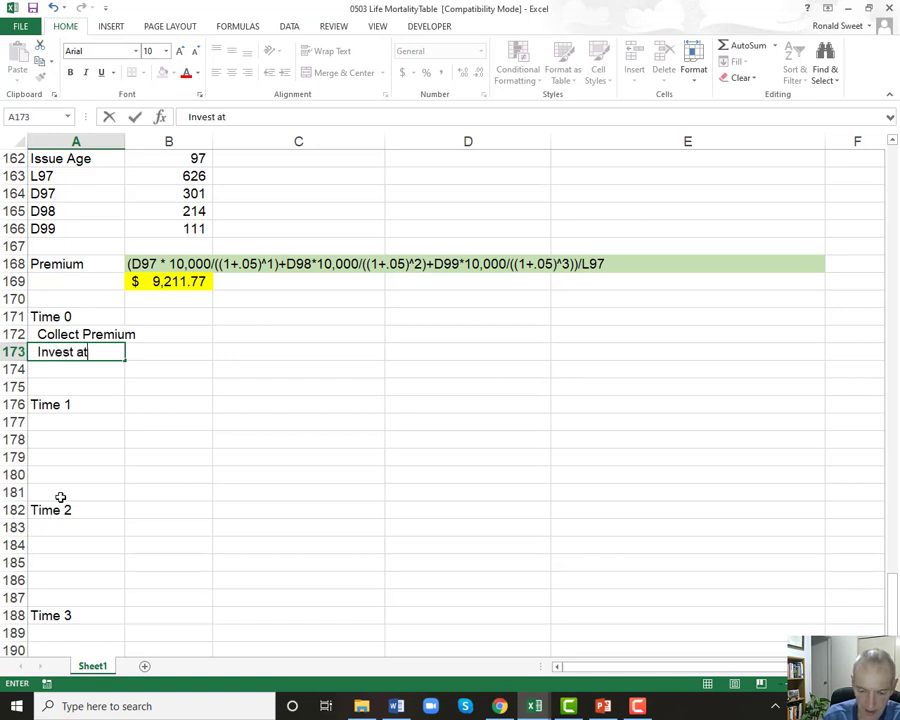
text( 5%)
key(Up)
Calculate the total premium collected at Time 0 in C172 with the formula +B163*B169.
key(Right)
key(Right)
text(+)
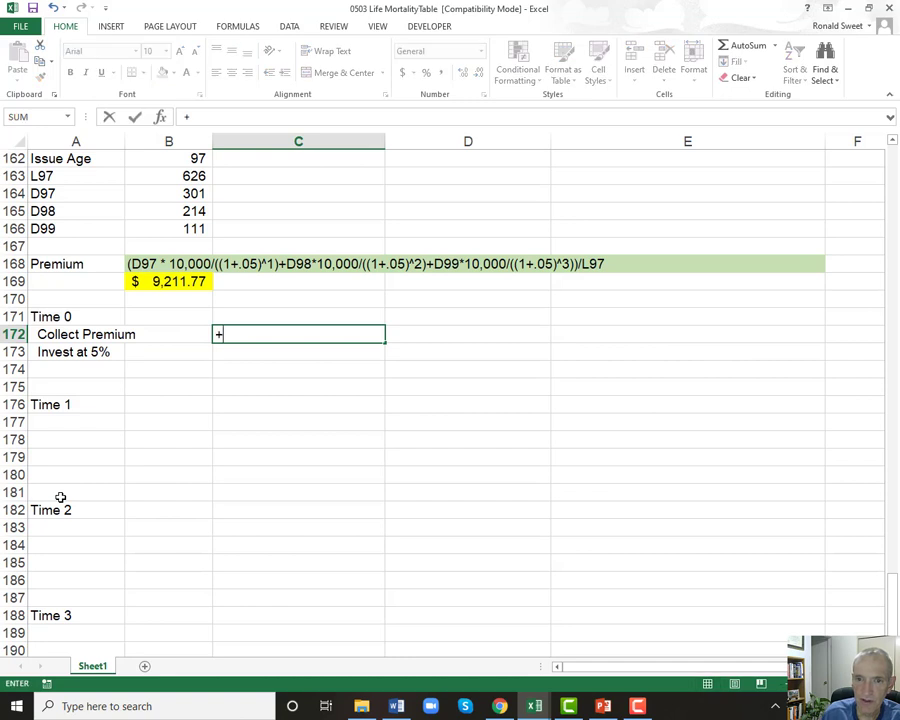
click(172, 175)
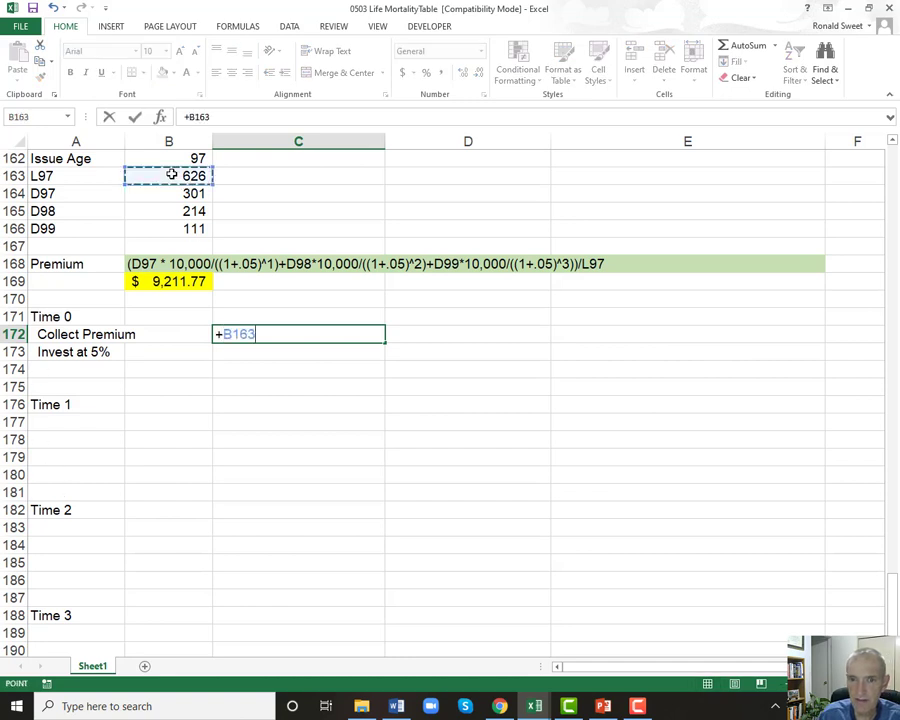
text(*)
click(160, 280)
key(Return)
Describe the collected premium calculation in D172 as L97 * Premium.
key(Up)
key(Right)
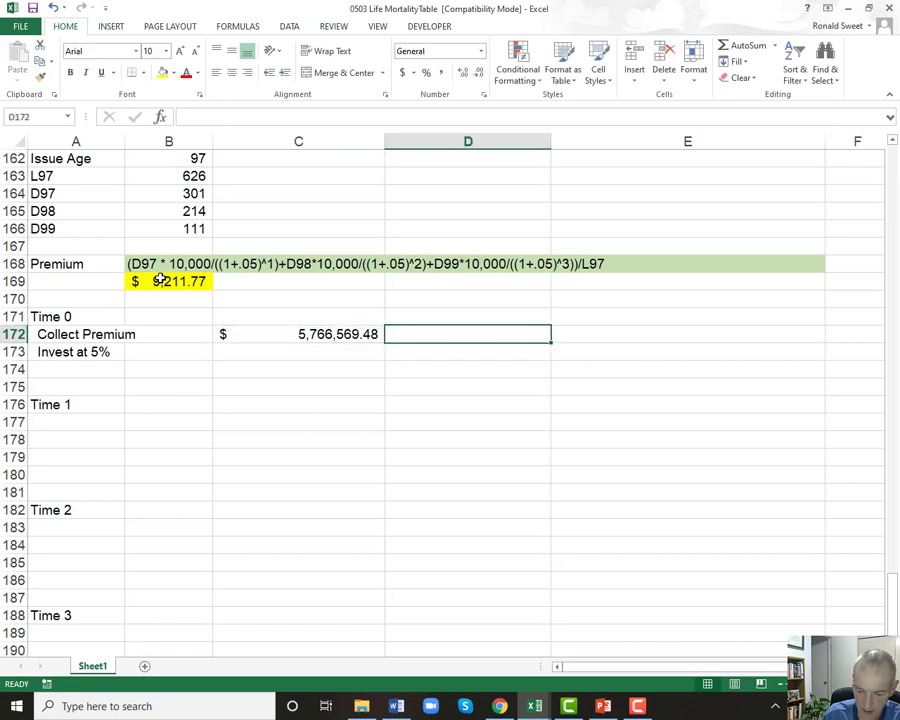
text(L97 * Premium)
Show the C172 formula as text in E172, keeping C172 itself as a working formula.
key(Left)
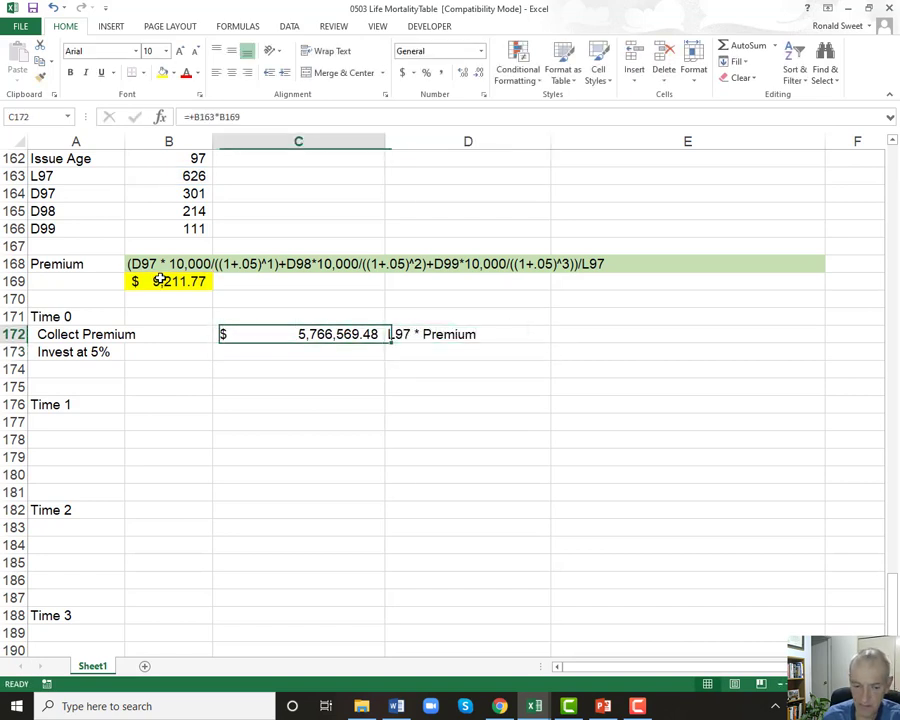
key(F2)
key(Home)
text(')
key(ctrl+Return)
key(ctrl+c)
key(Right)
key(Right)
key(ctrl+v)
key(Left)
key(Left)
key(F2)
key(Home)
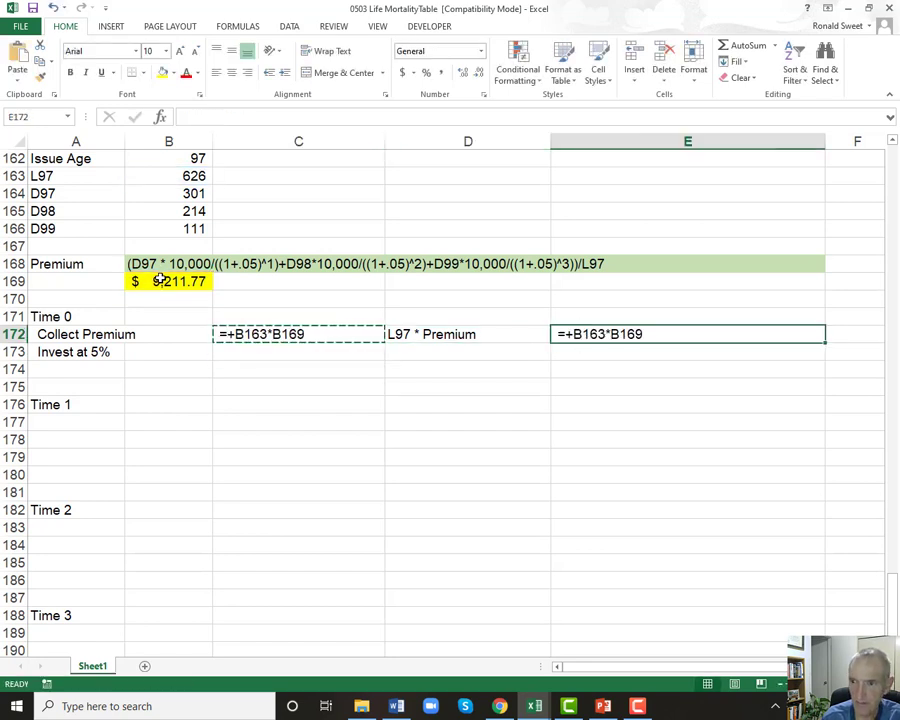
key(Delete)
key(Return)
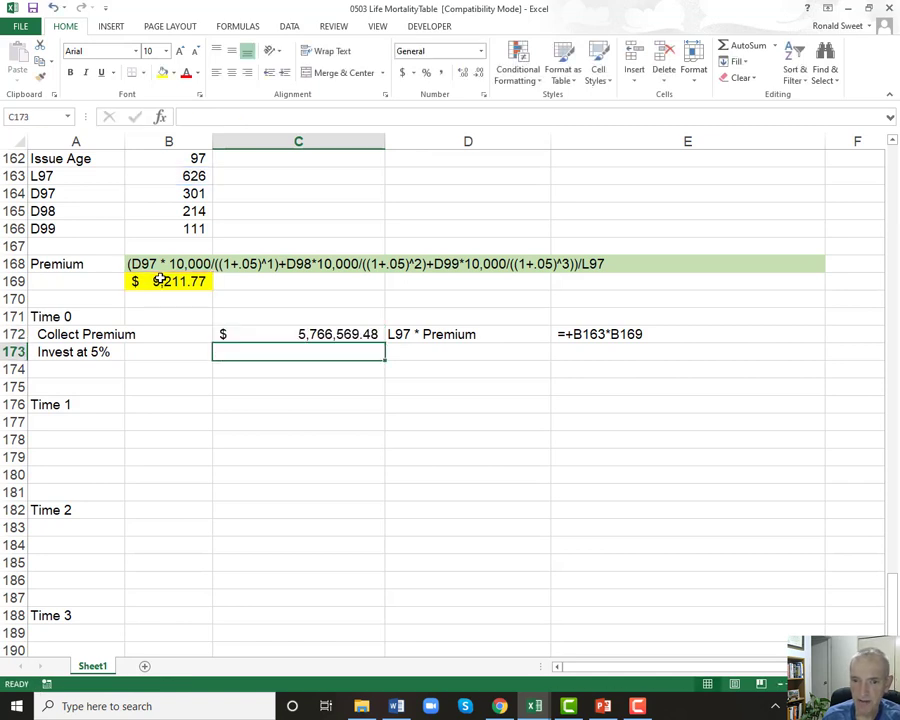
Enter the indented label Portfolio Mature in A177 under Time 1.
key(Down)
key(Down)
key(Down)
key(Down)
key(Left)
key(Left)
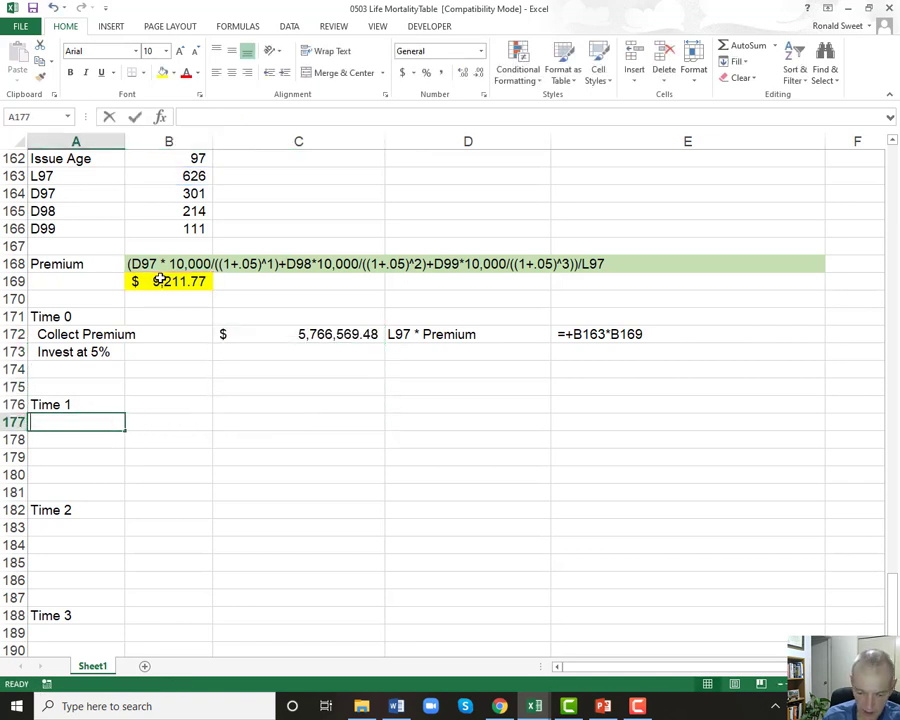
text(Portfolio Mature)
key(Return)
Calculate the matured portfolio at Time 1 in C177 with the formula +C172*(1+B161).
key(Up)
key(Right)
key(Right)
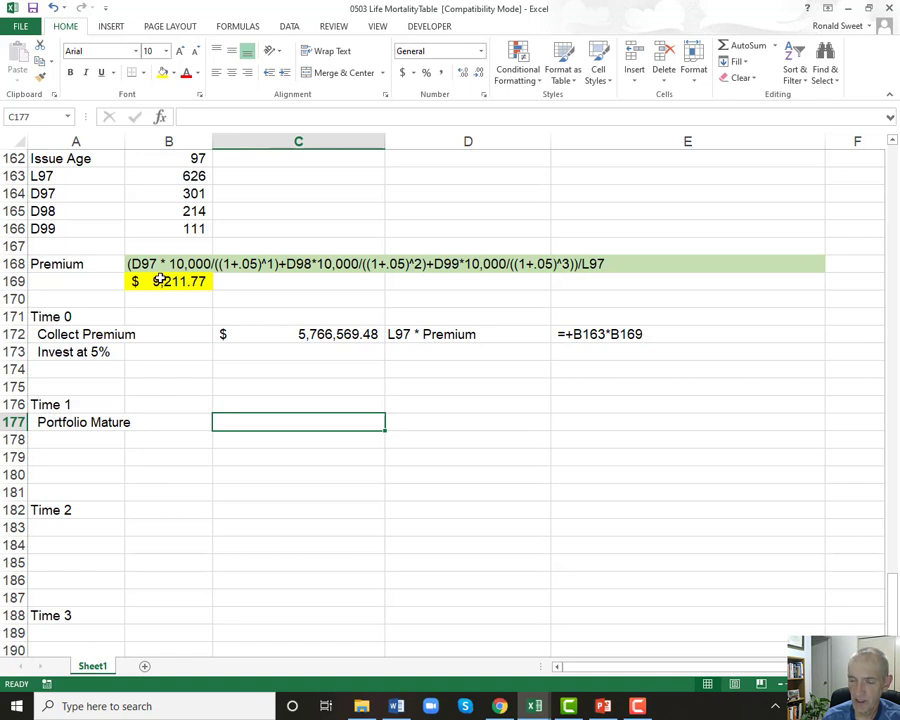
text(+)
key(Up)
key(Up)
key(Up)
key(Up)
key(Up)
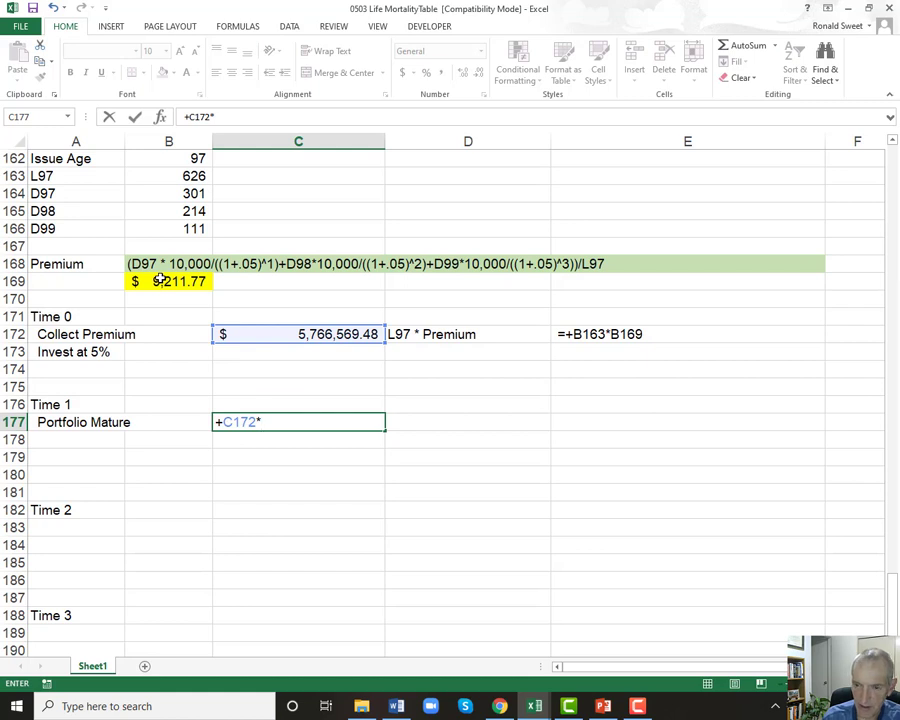
key(Up)
key(Up)
key(Up)
key(Up)
key(Up)
key(Up)
key(Up)
key(Up)
key(Up)
key(Up)
key(Up)
key(Up)
key(Up)
key(Up)
key(Up)
key(Up)
key(Up)
key(Down)
key(Left)
text())
key(Return)
Turn the C177 formula into text and copy it to E177 to document the matured portfolio calculation.
key(Up)
key(F2)
key(Home)
text(')
key(ctrl+Return)
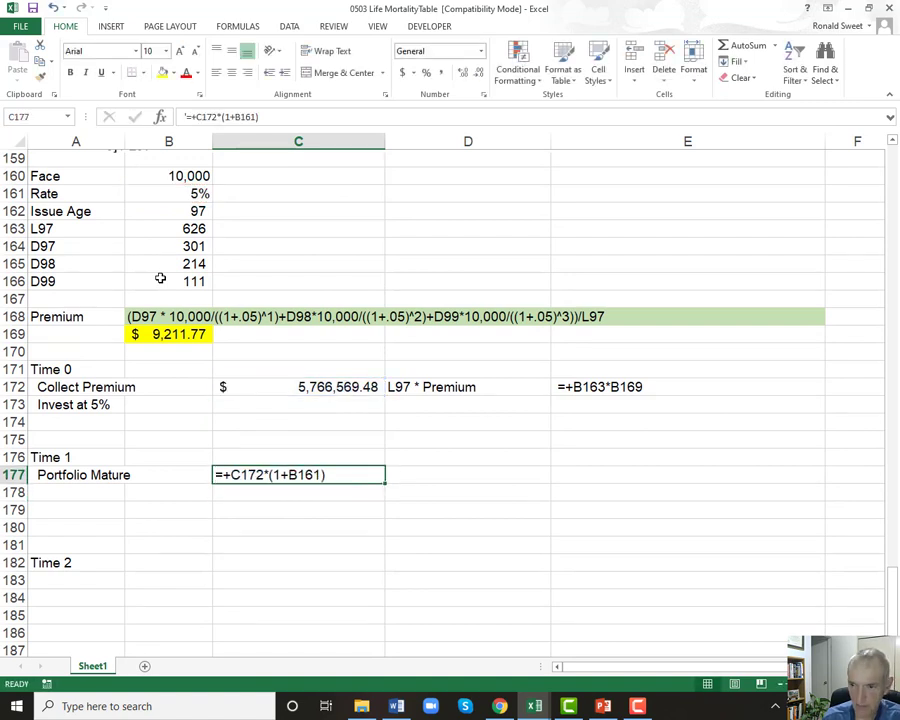
key(ctrl+c)
key(Right)
key(Right)
key(Return)
Restore C177 as a working formula and format it as dollar accounting.
key(Left)
key(Left)
key(F2)
key(Home)
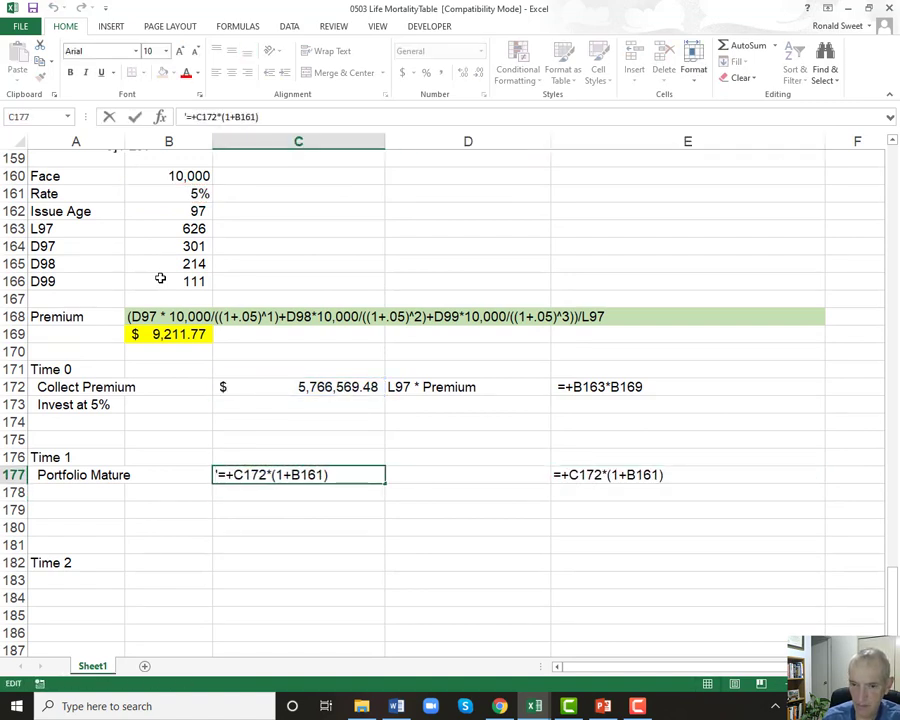
key(Delete)
key(Return)
key(Up)
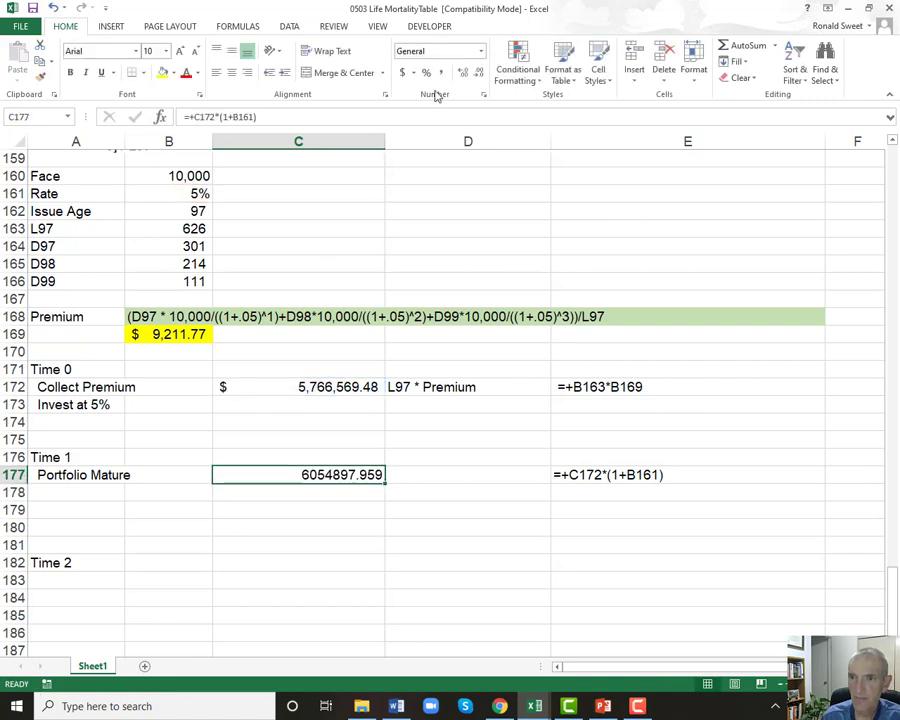
click(405, 73)
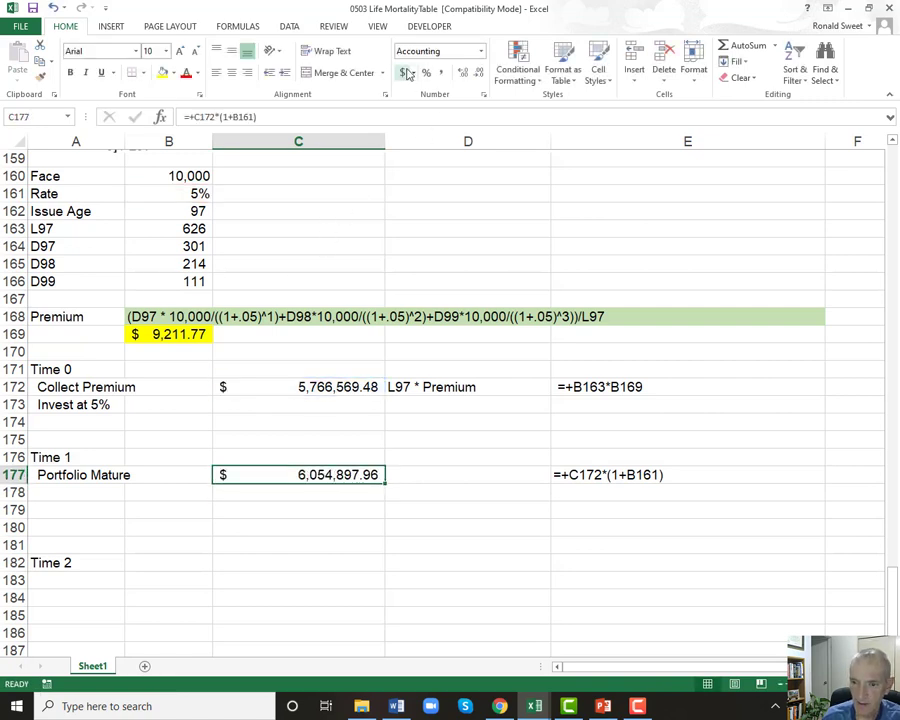
Describe the matured portfolio calculation in D177 as Premium * (1+.05).
key(Right)
text(Premi)
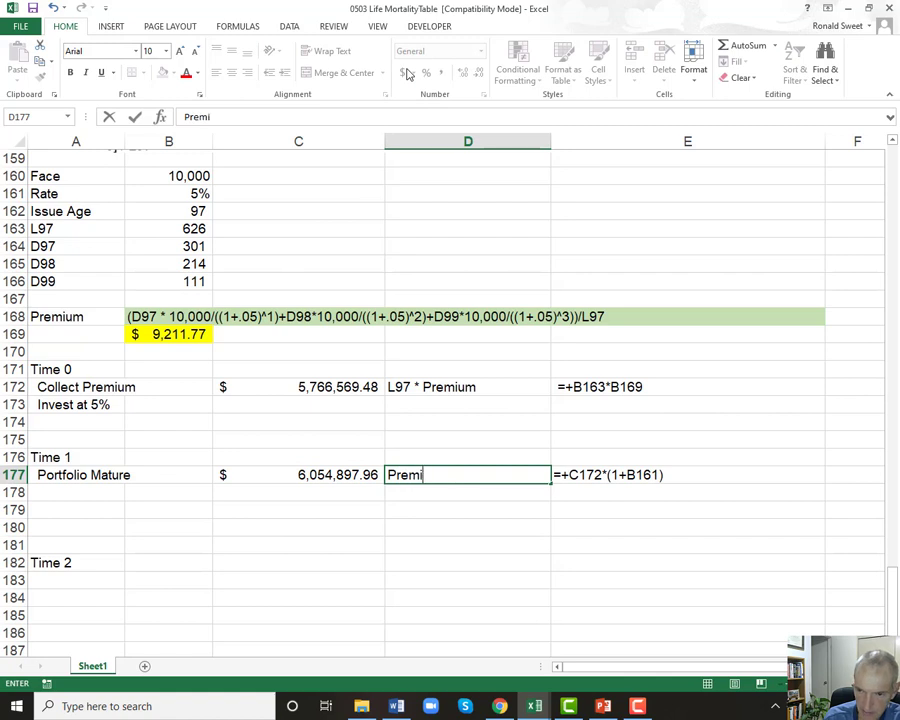
text(um)
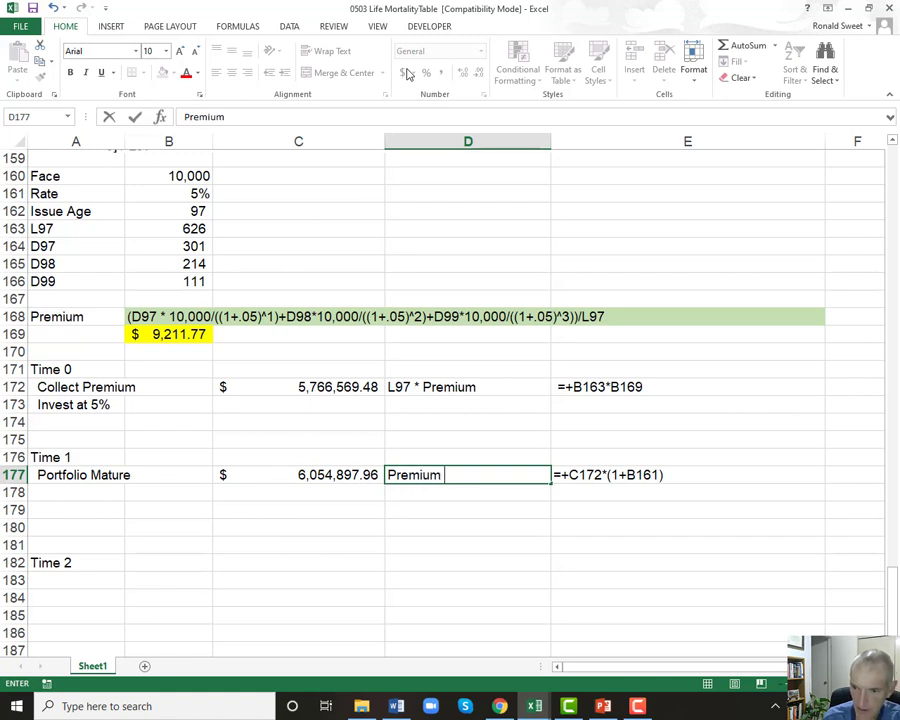
text( * (1+.05))
key(Return)
Enter the indented label Pay Claims in A178 under Portfolio Mature.
key(Left)
key(Left)
key(Left)
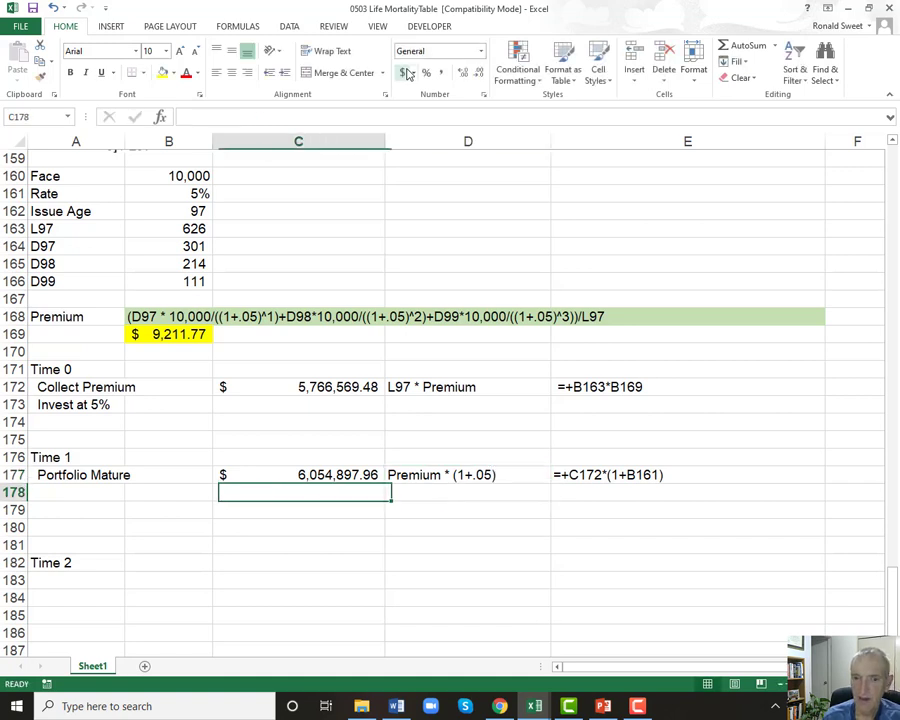
text(Pay Claims)
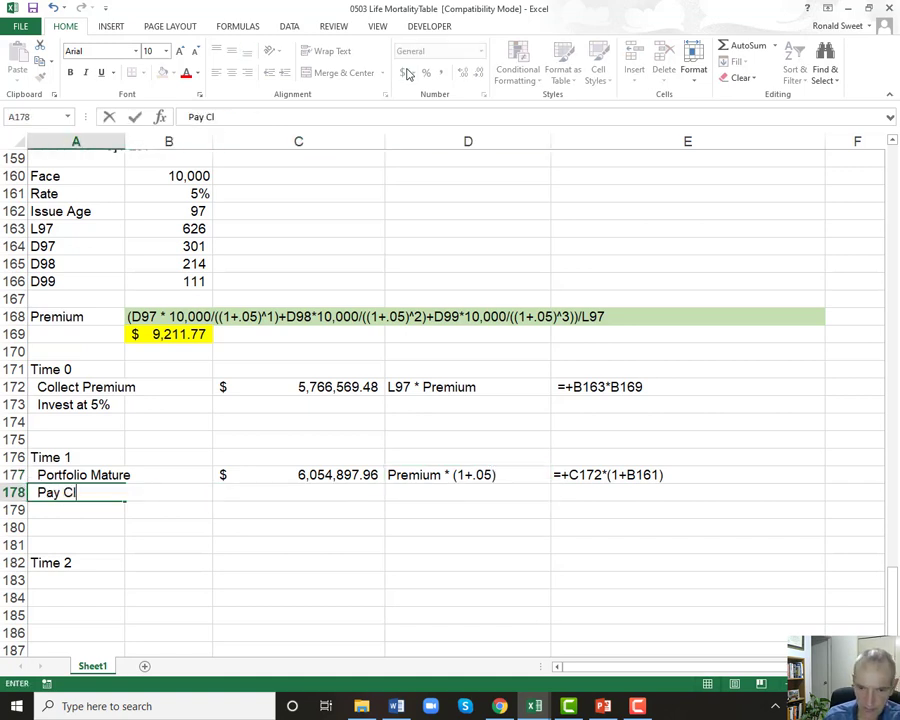
key(Return)
Describe the Time 1 claims calculation in D178 as D97 * 10,000.
key(Up)
key(Right)
key(Right)
key(Right)
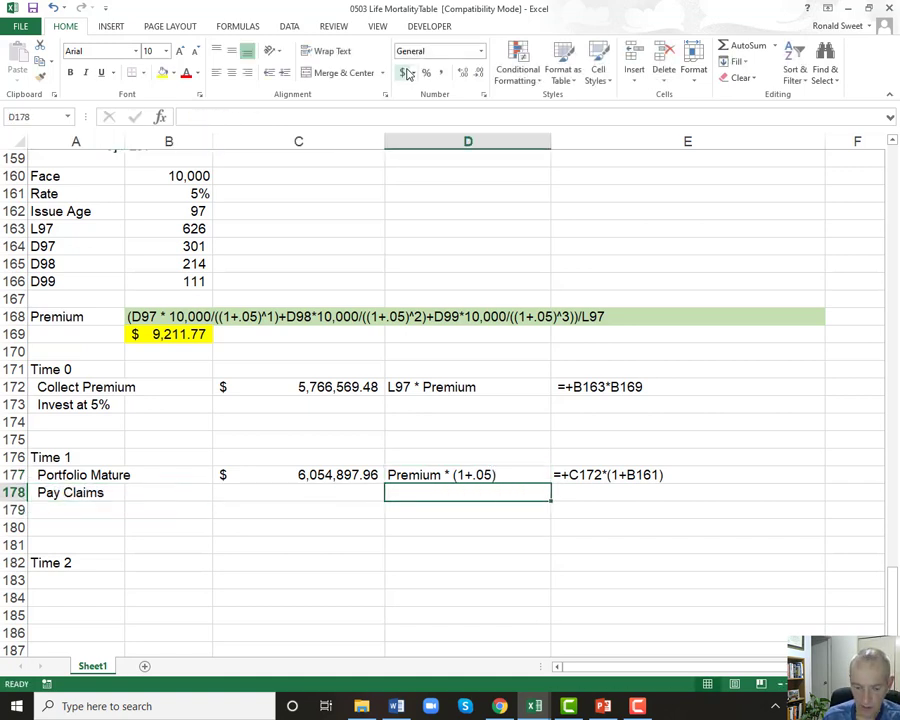
text(D97)
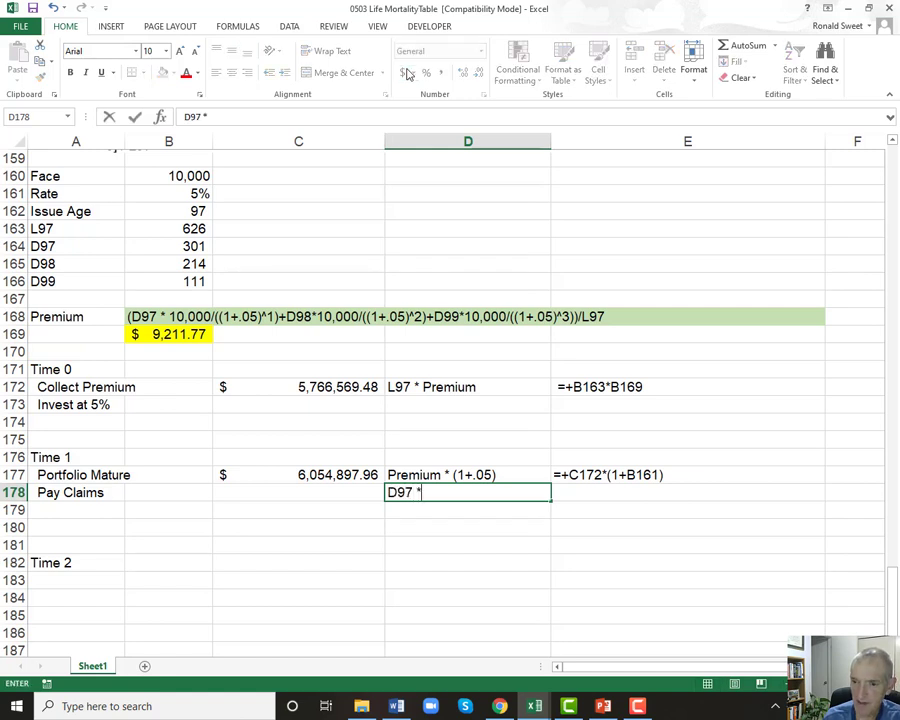
text( * 10,000)
key(Return)
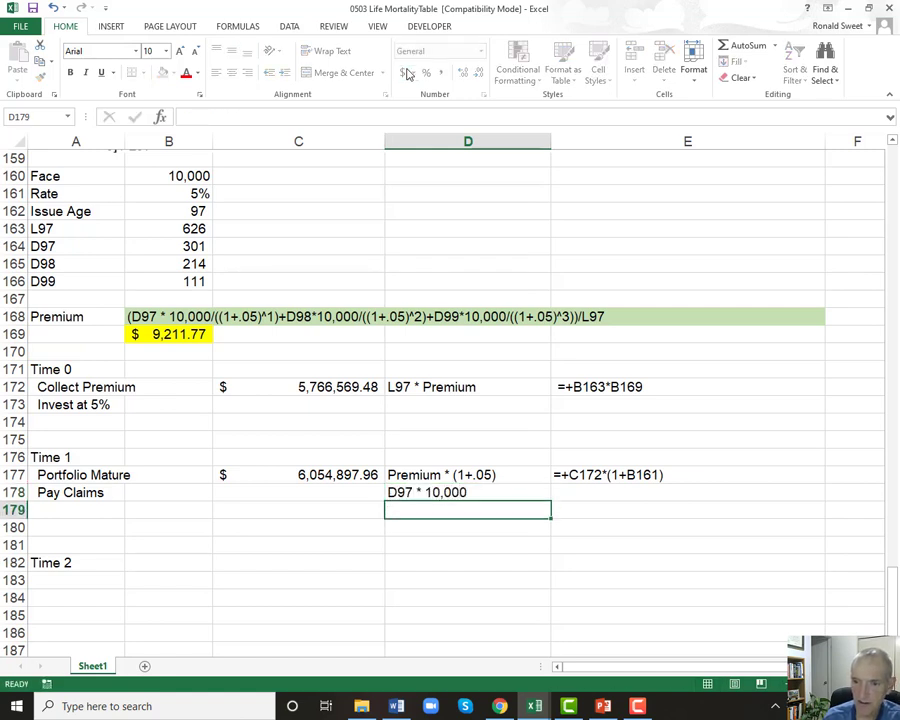
Calculate the Time 1 claims in C178 with the formula +B162*B160.
key(Up)
key(Left)
text(+)
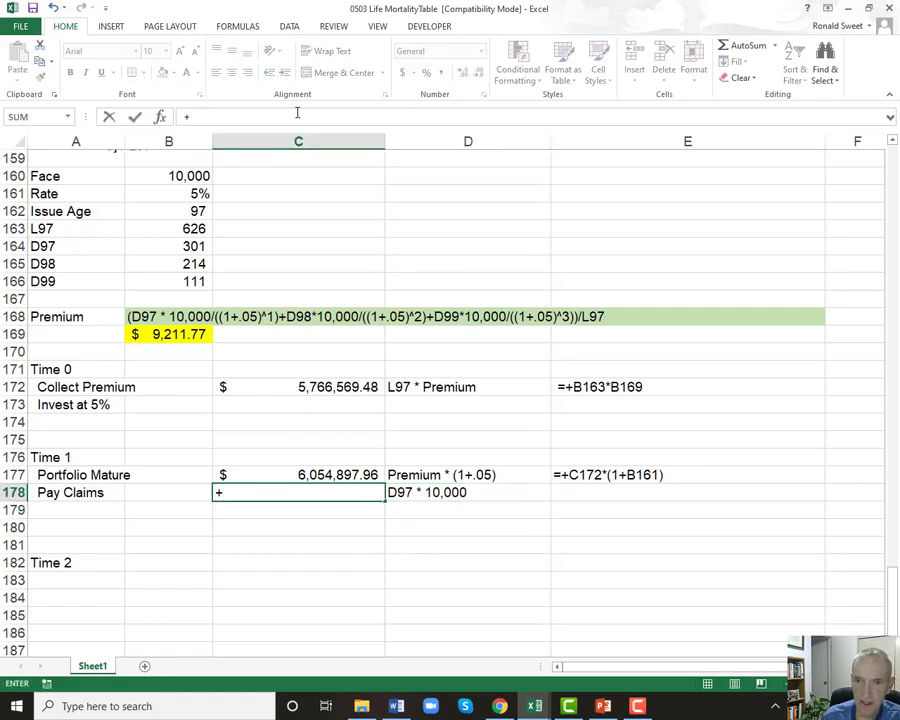
click(181, 211)
text(*)
click(166, 175)
key(Return)
Enter the label Remainer invested at 5% in A179 below Pay Claims.
key(Down)
key(Left)
key(Up)
key(Left)
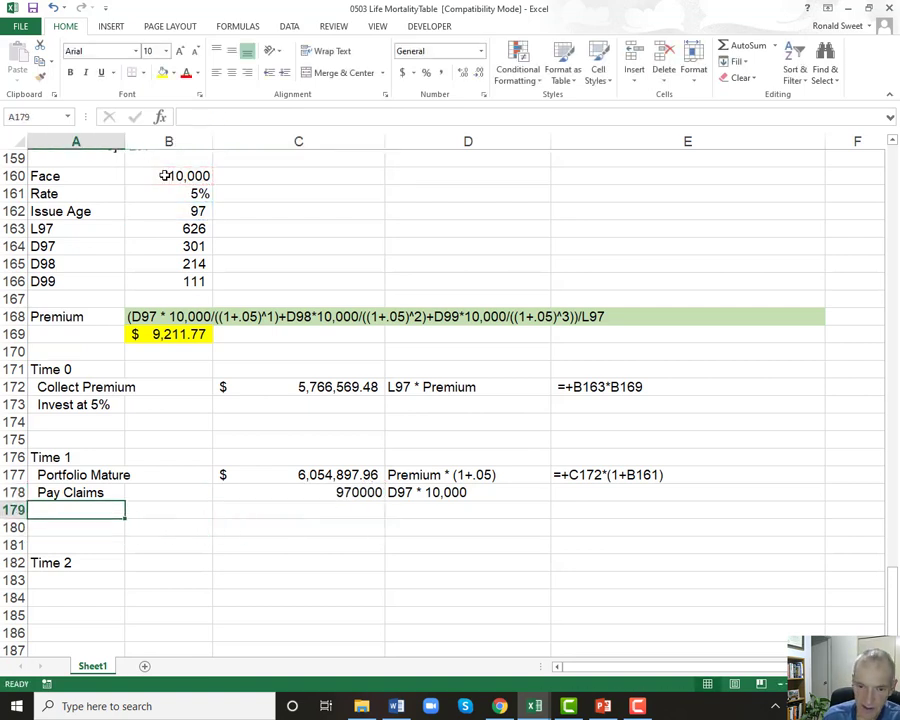
text(Remainer invested )
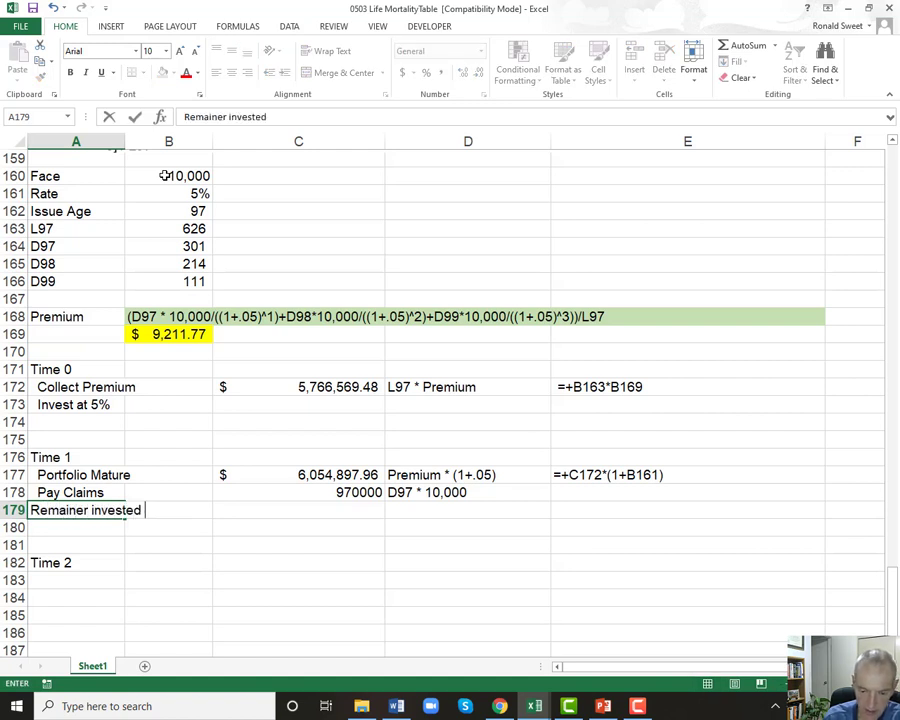
text(at 5%)
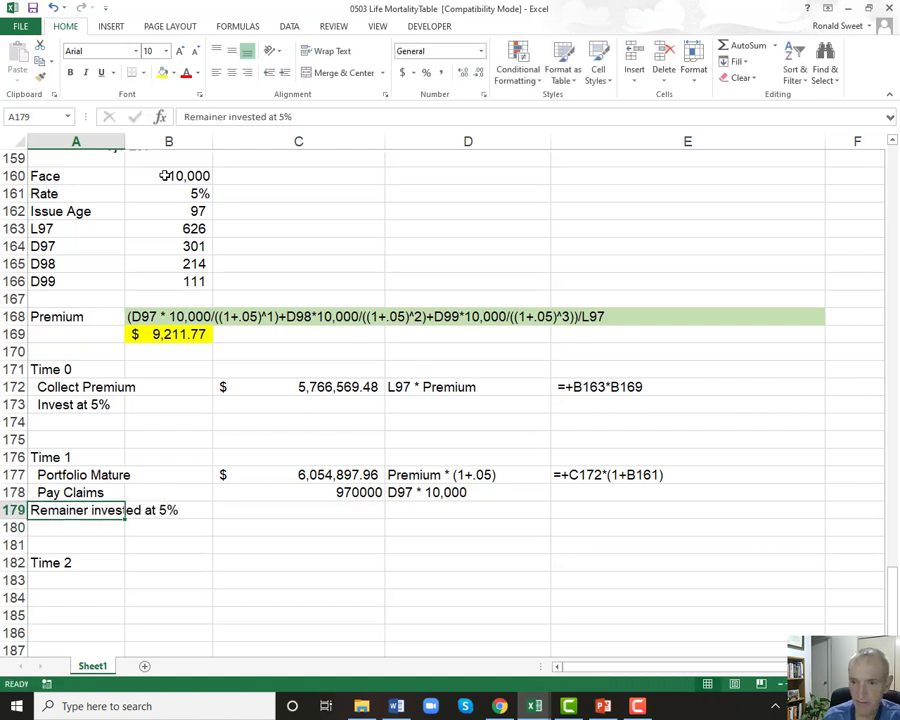
Format the Time 1 claims amount in C178 with the comma number style.
key(Up)
key(Right)
key(Right)
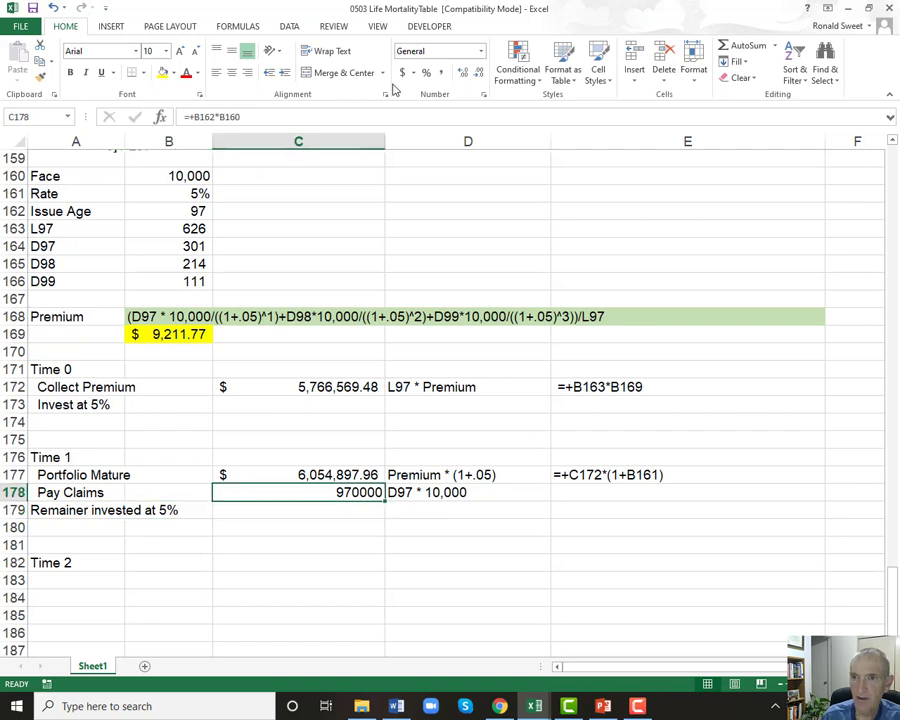
click(441, 72)
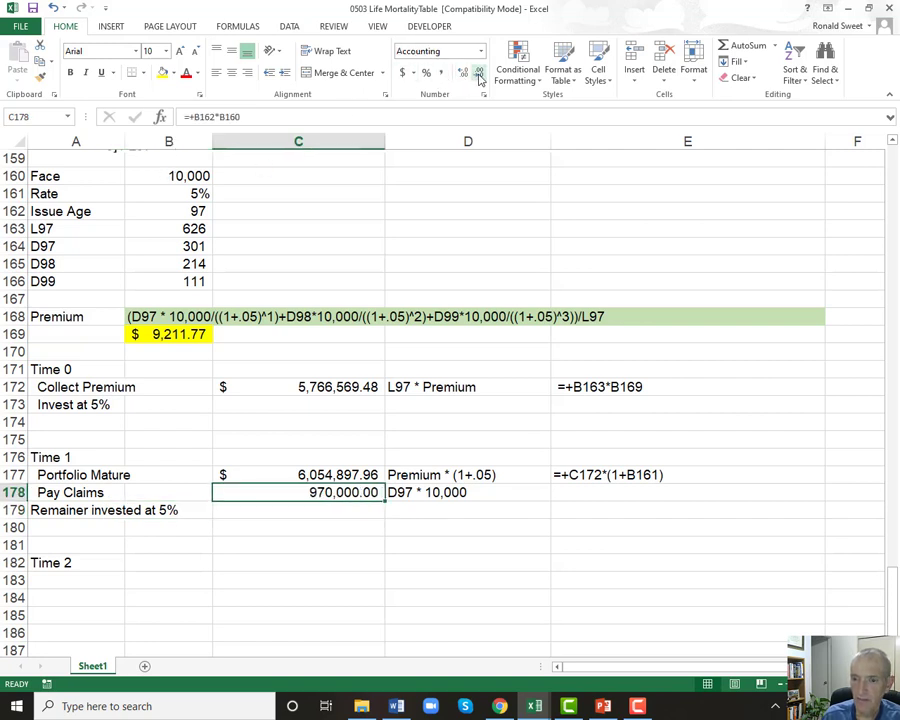
Calculate the Time 1 remainder in C179 with the formula +C177-C178.
key(ctrl+c)
key(Down)
text(+)
key(Up)
key(Up)
text(-)
key(Down)
key(Return)
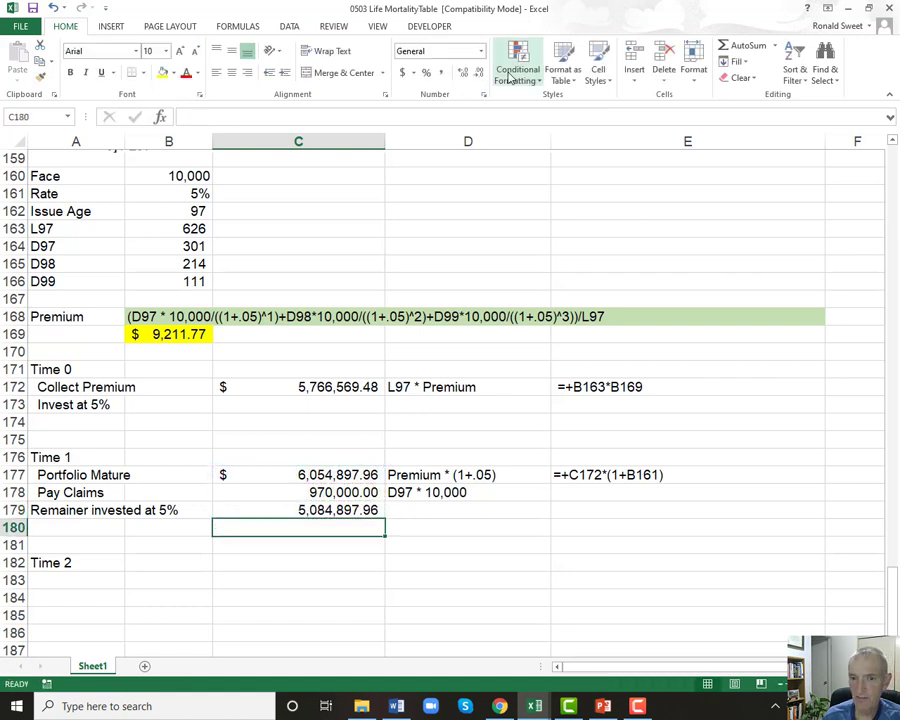
Turn the C179 formula into text and copy it to E179 to document the remainder calculation.
key(Up)
key(F2)
key(Home)
text(')
key(ctrl+Return)
key(ctrl+c)
key(Right)
key(Right)
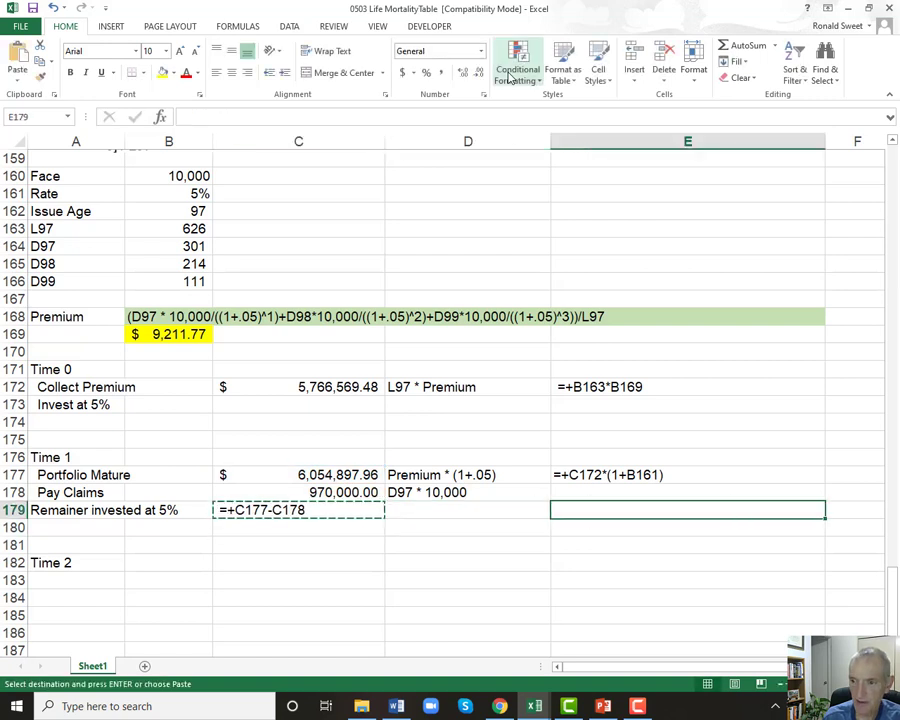
key(ctrl+v)
Restore C179 as a working formula.
key(Left)
key(Left)
key(F2)
key(Home)
key(Delete)
key(Return)
Enter the indented label Portfolio Matures in A183 under Time 2.
key(Return)
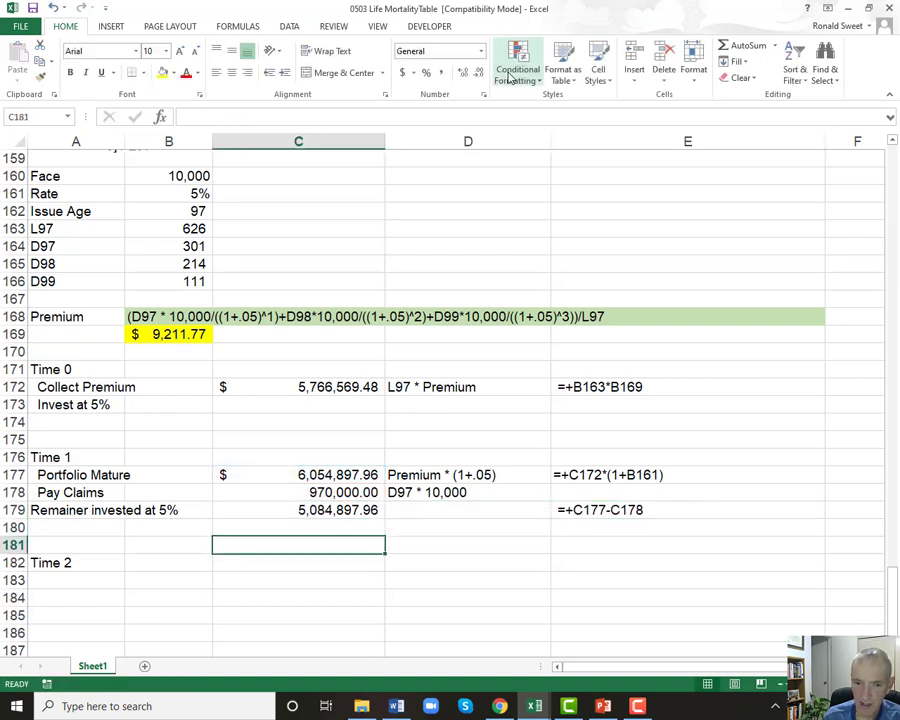
key(Down)
key(Down)
key(Left)
key(Left)
text(Portfolio Matur)
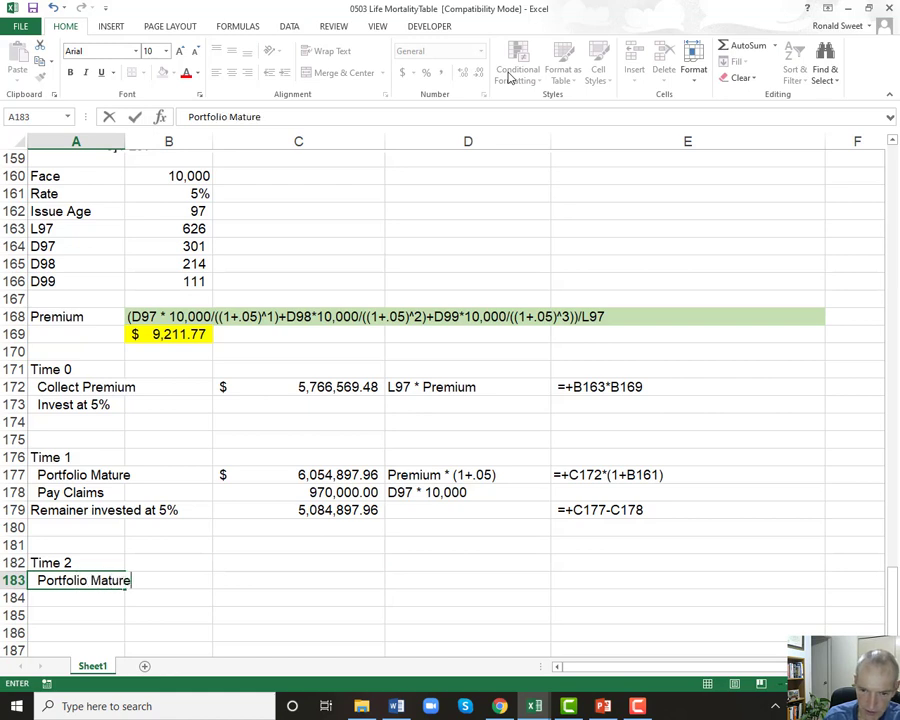
text(es)
key(Return)
Correct the Time 1 label in A177 to Portfolio Matures.
key(Up)
key(Up)
key(Up)
key(Up)
key(Up)
key(Up)
key(Up)
key(F2)
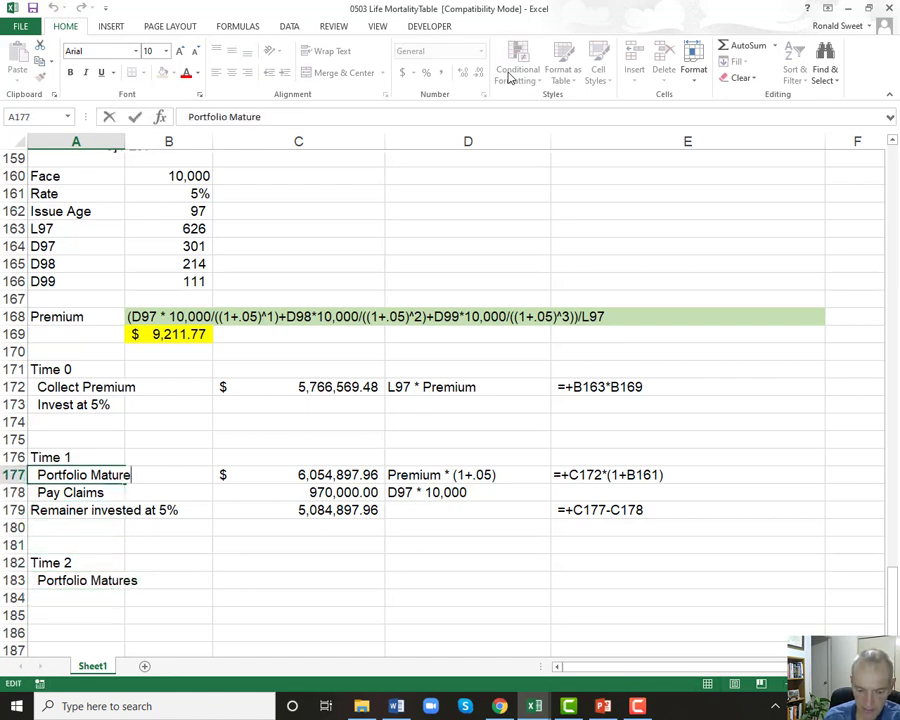
text(s)
key(Return)
Describe the Time 2 portfolio in D183 as Remainder last period * (1+.05) and widen column D to fit it.
key(Down)
key(Down)
key(Down)
key(Down)
key(Down)
key(Right)
key(Right)
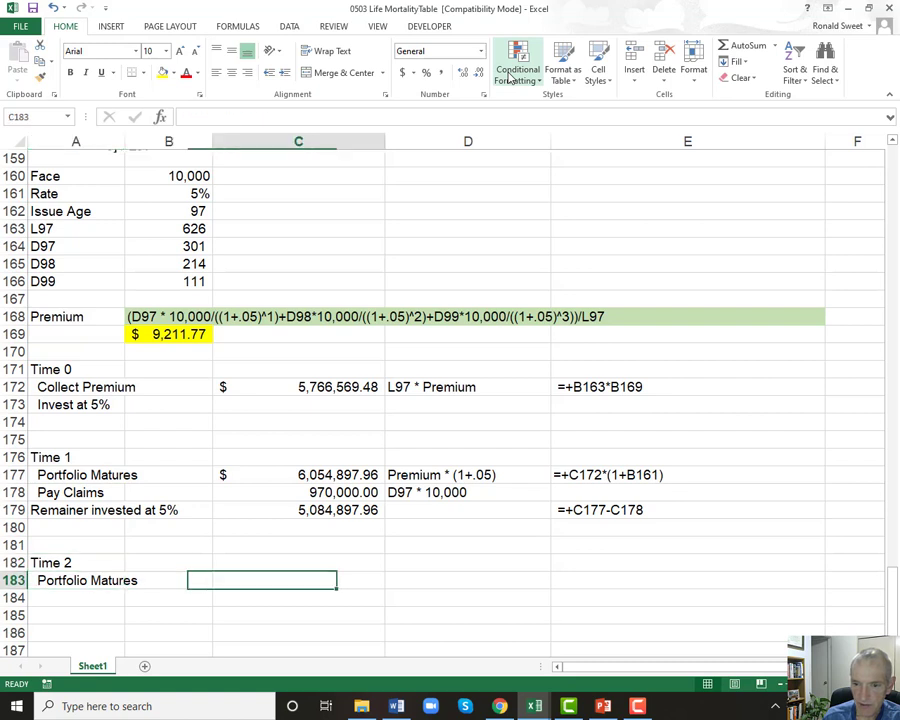
key(Right)
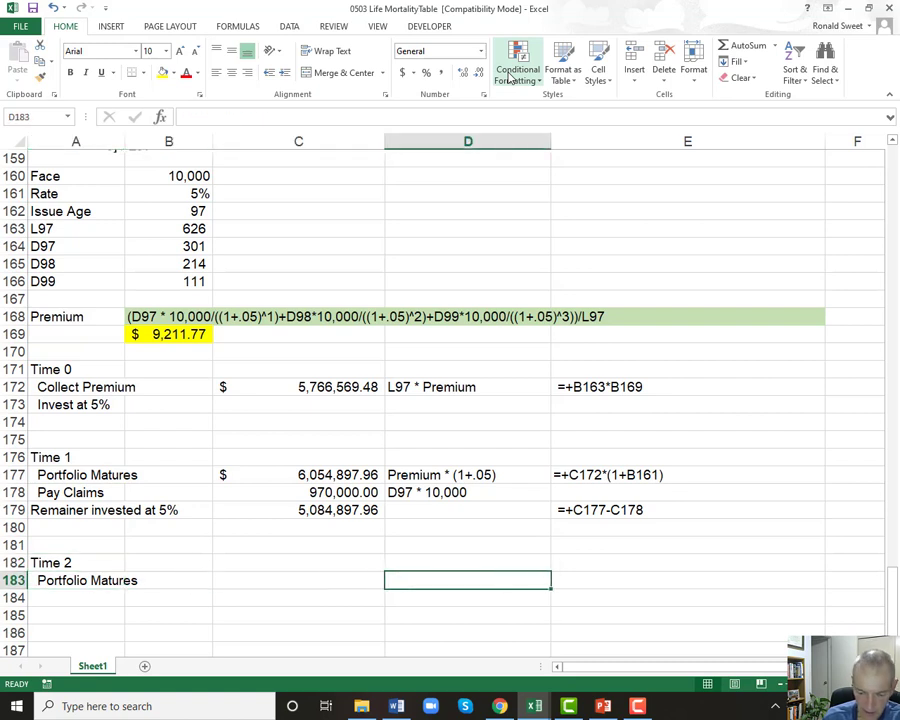
text(Remain)
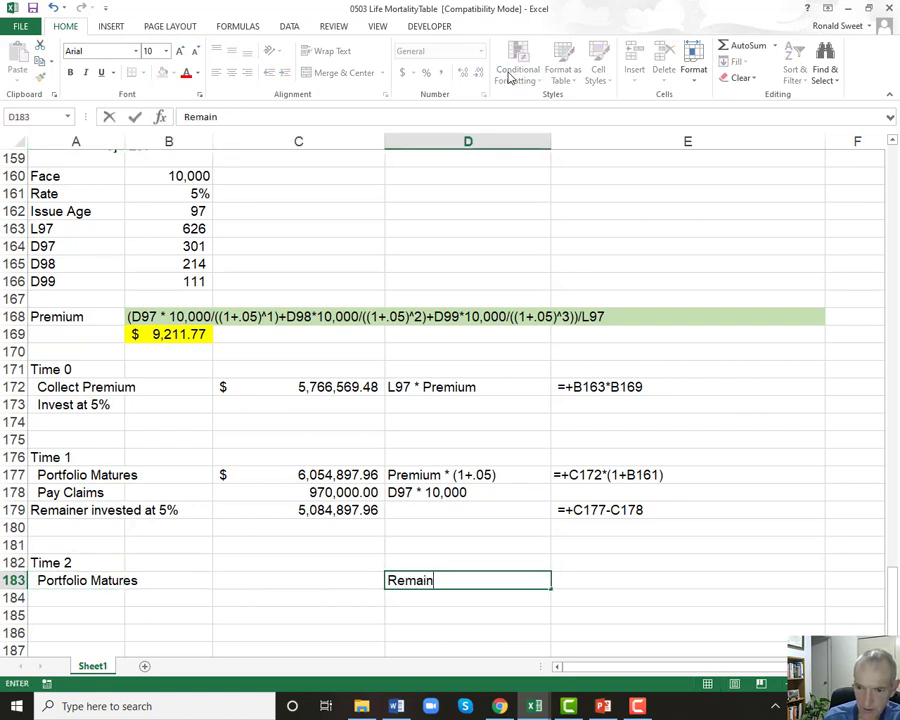
text(der )
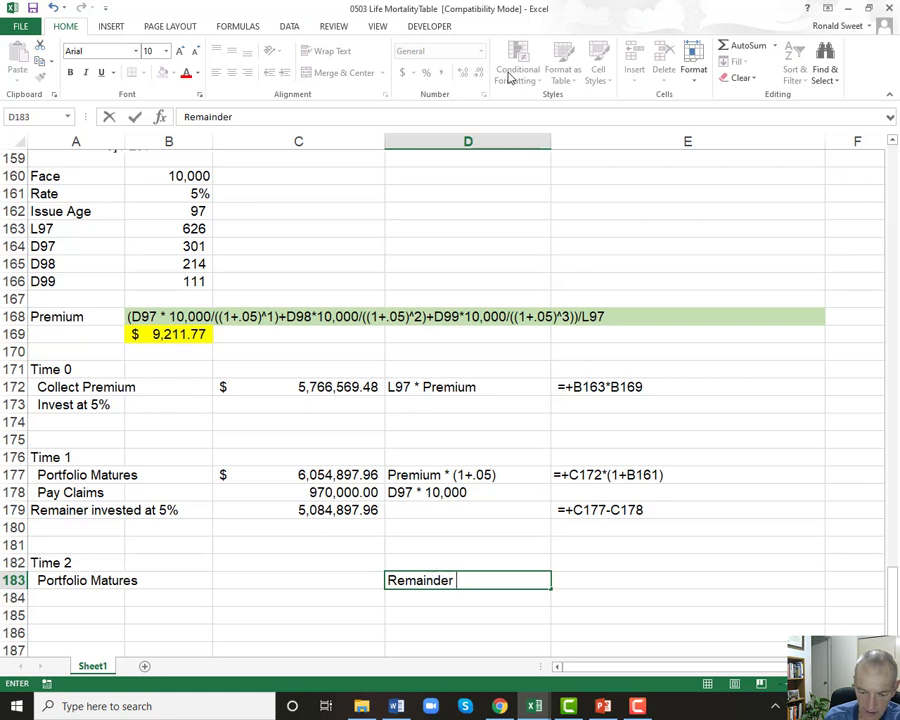
text(last period )
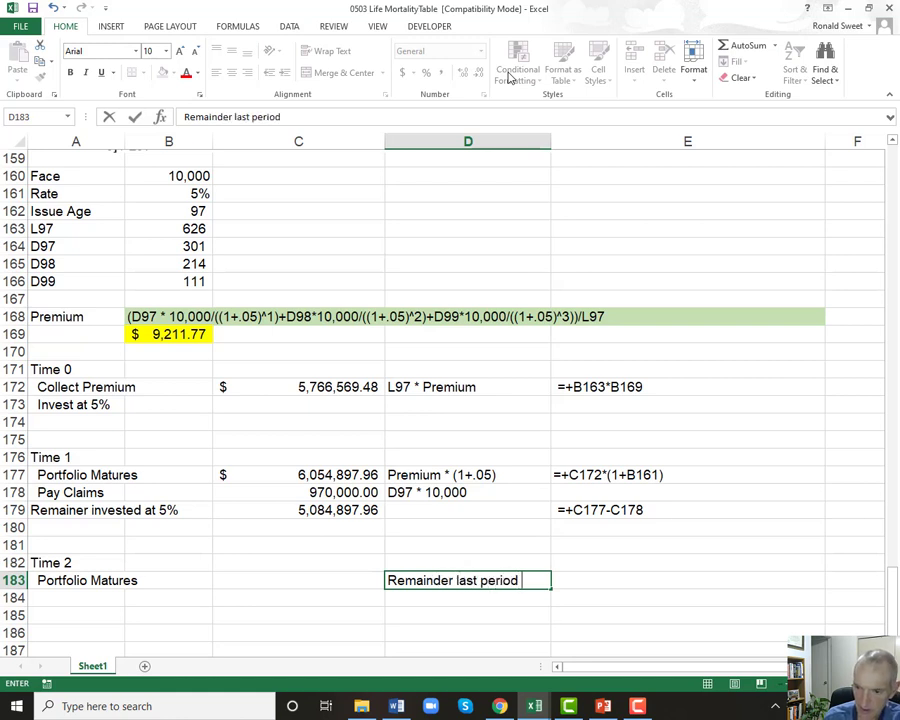
text(* (1+.05)
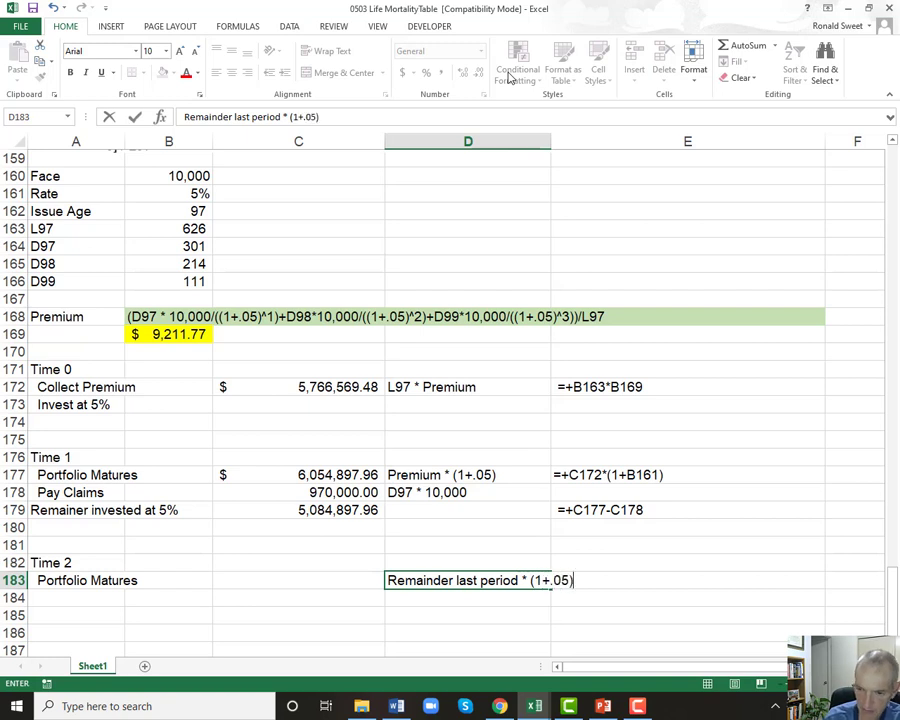
text())
key(ctrl+Return)
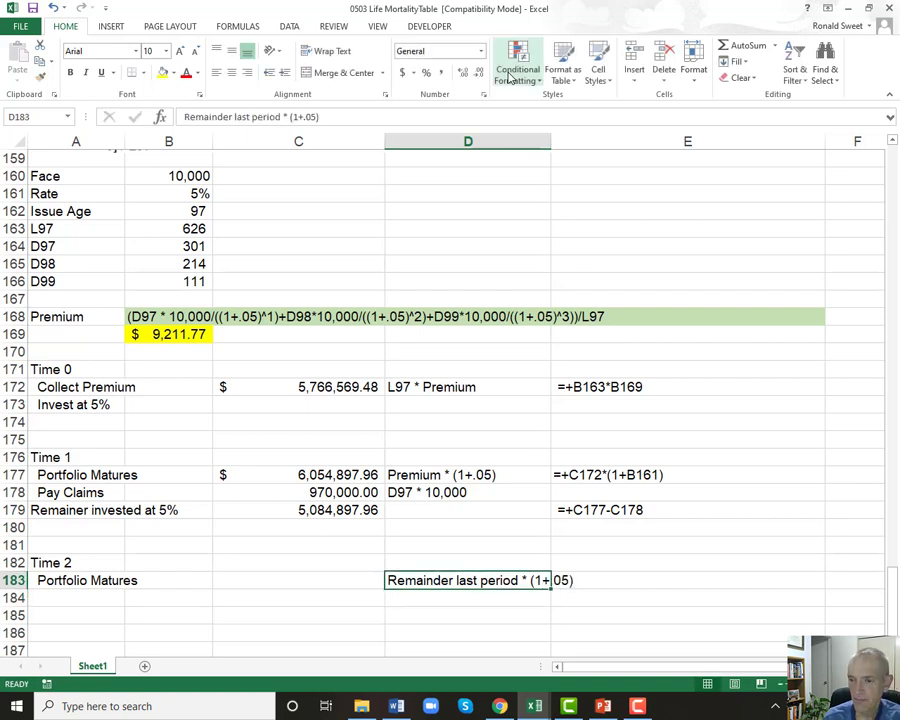
drag(551, 142, 584, 142)
Calculate the matured portfolio at Time 2 in C183 with the formula +C179*(1+B161).
key(Left)
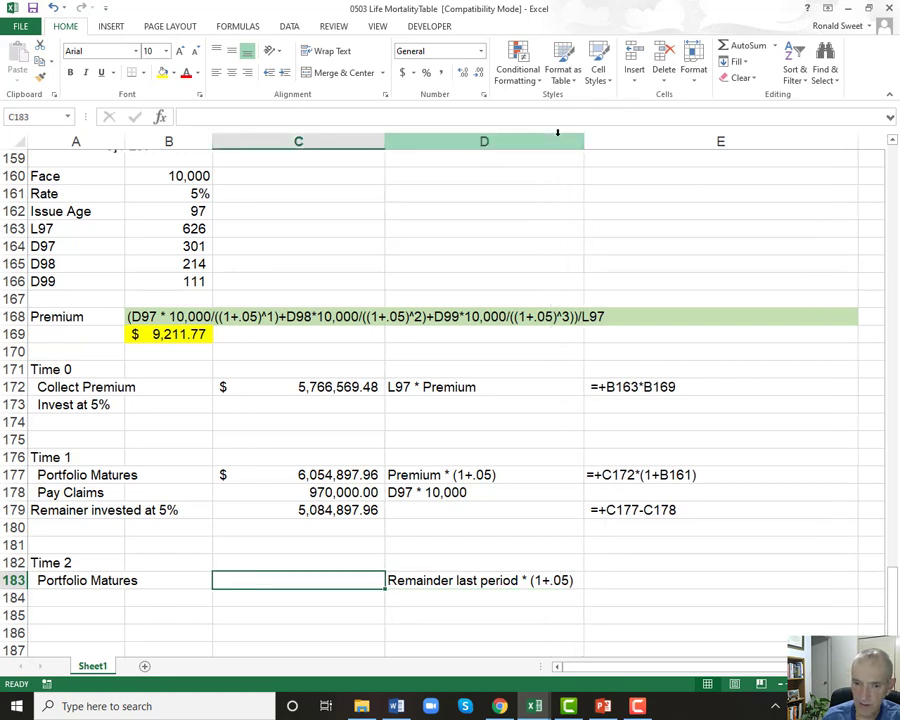
text(+)
key(Up)
key(Up)
key(Up)
key(Up)
text(*(1+)
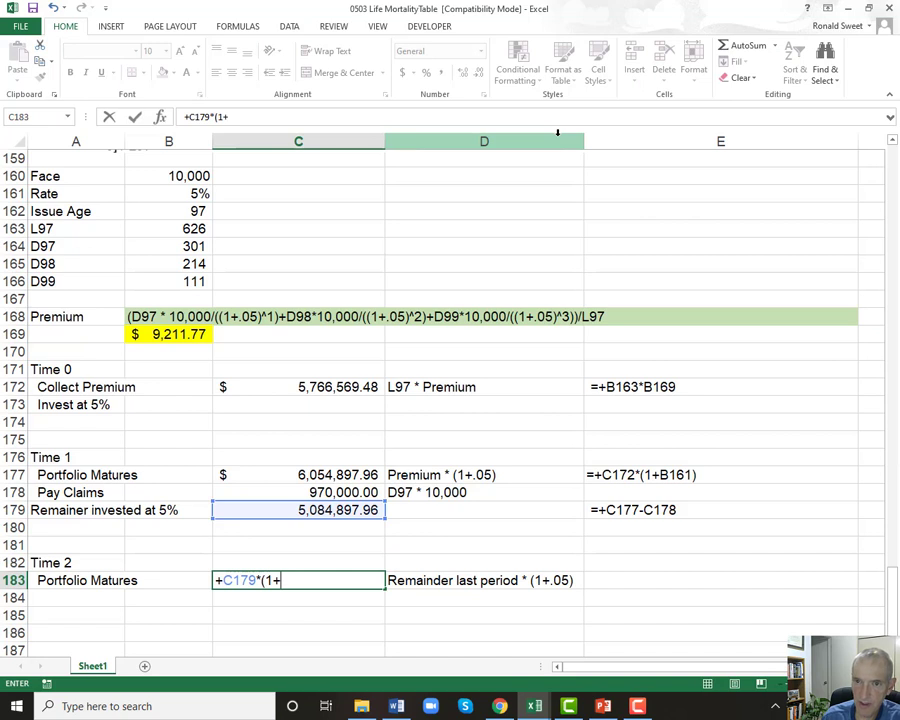
click(201, 194)
text())
key(Return)
Turn the C183 formula into text and copy it to E183 to document the Time 2 portfolio calculation.
key(Up)
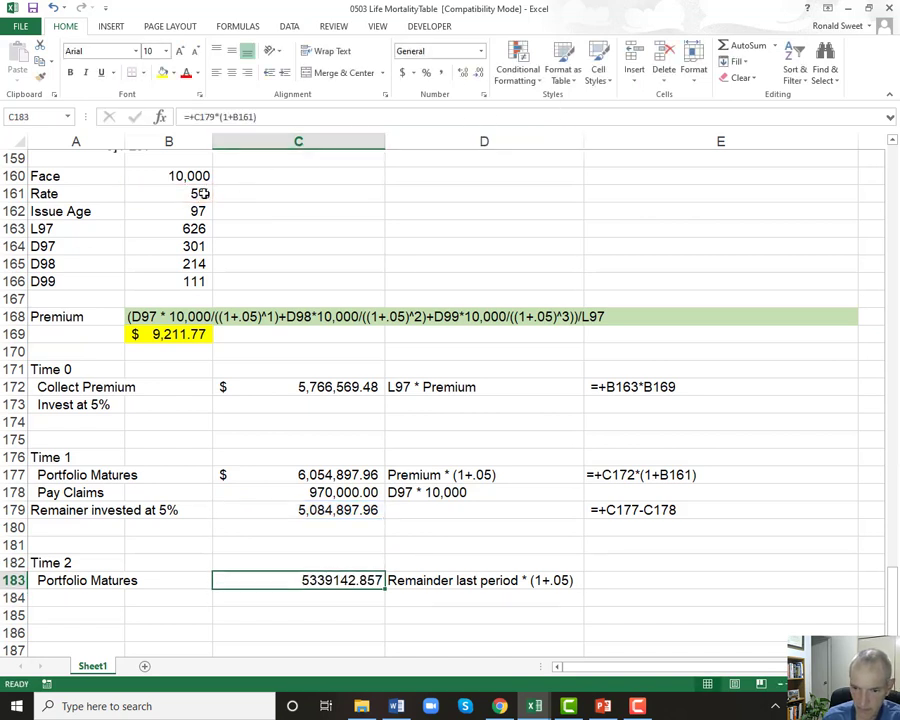
key(F2)
key(Home)
text(')
key(ctrl+Return)
key(ctrl+c)
key(Right)
key(Right)
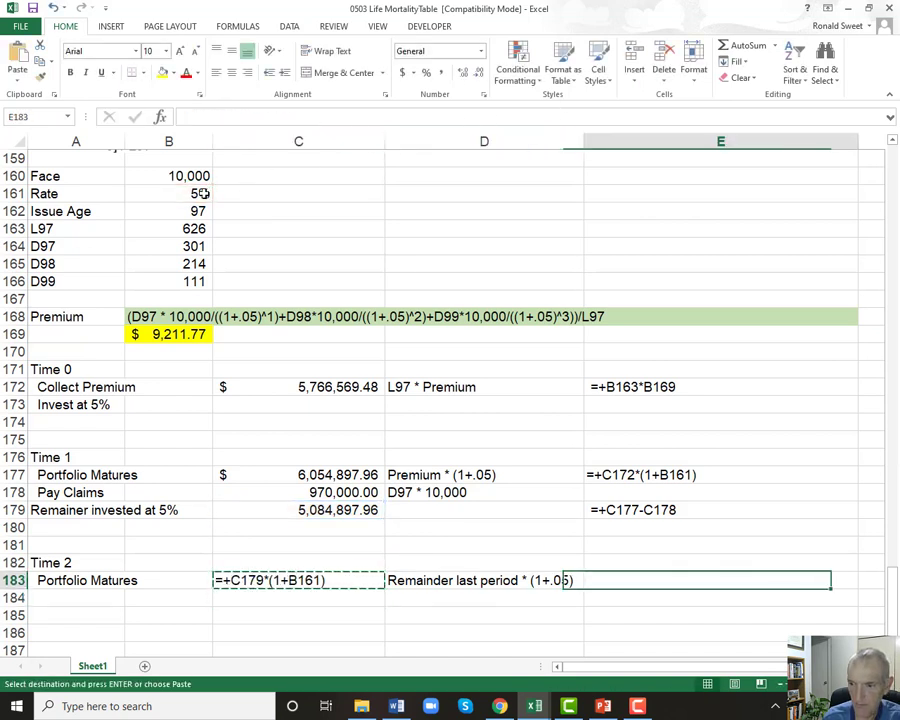
key(Return)
Restore C183 as a working formula and format it as dollar accounting.
key(Left)
key(Left)
key(F2)
key(Home)
key(Delete)
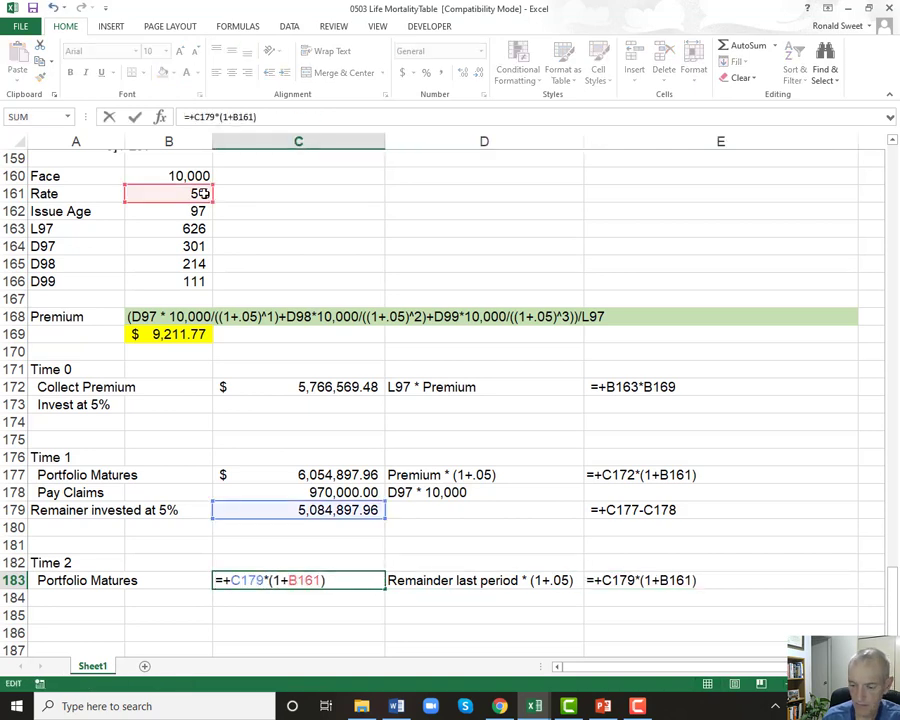
key(Return)
key(Up)
click(403, 73)
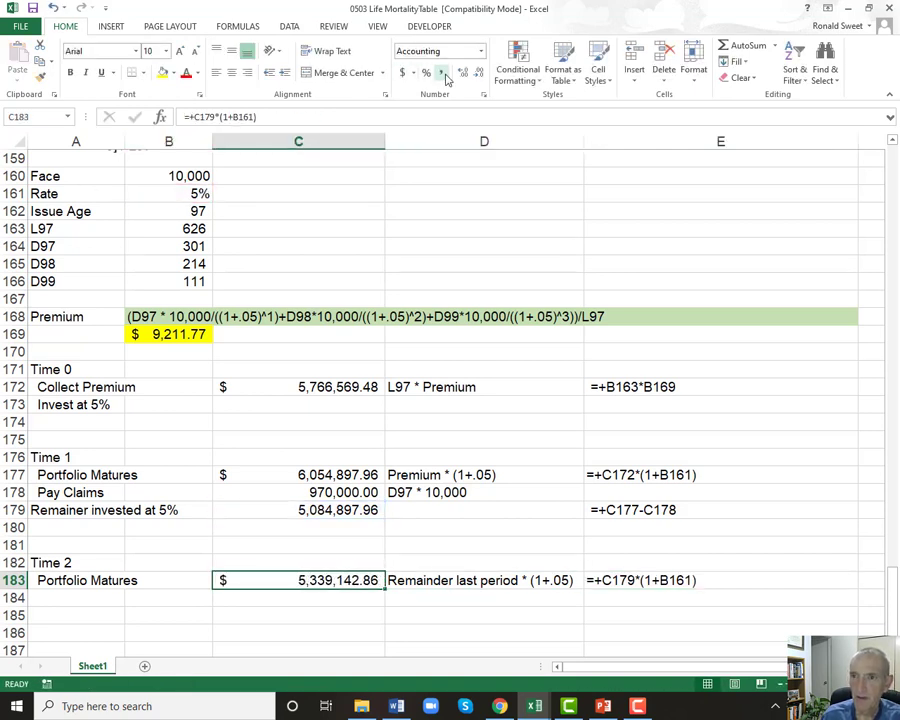
Label the Time 2 claims row Pay Claims in A184 and describe it in D184 as D98 * 10,000.
click(82, 597)
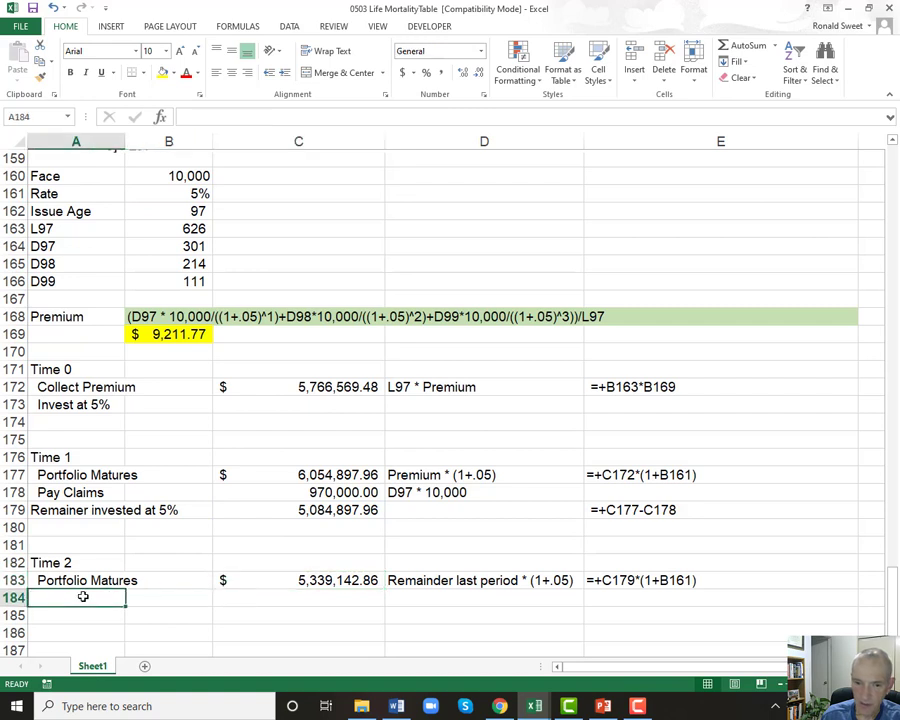
text(Pay Claims)
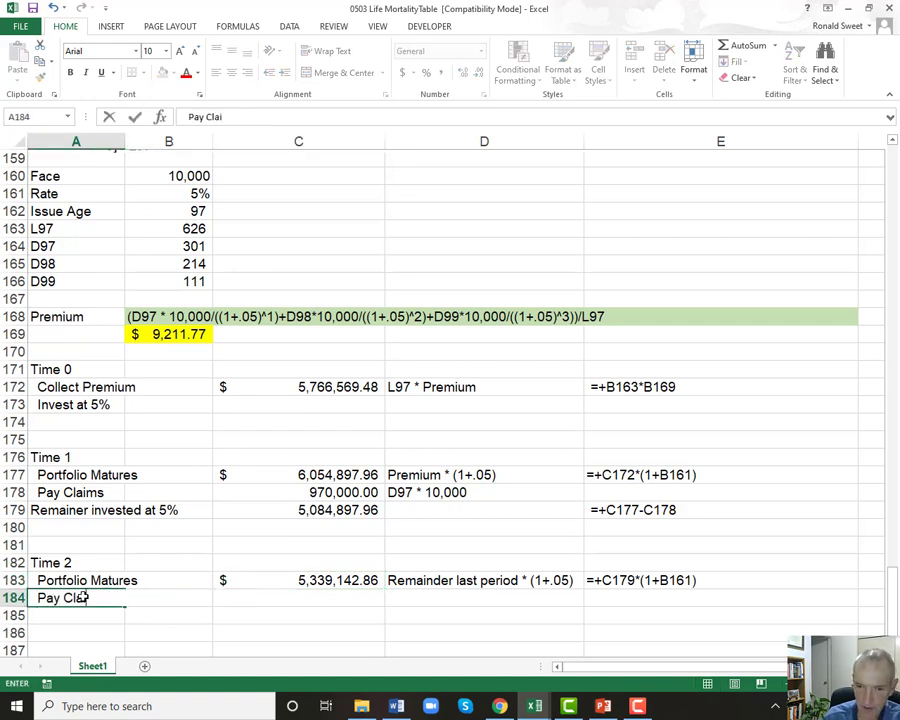
key(Tab)
key(Tab)
key(Tab)
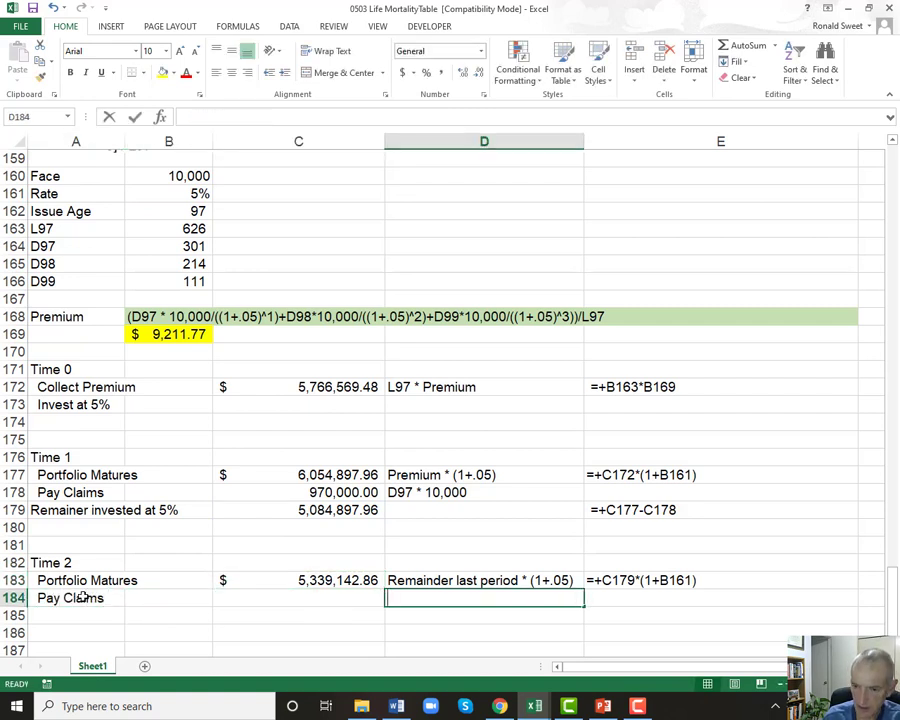
text(D98 * 10,000)
Calculate the Time 2 claims in C184 with the formula +B165*B160.
key(shift+Tab)
text(+)
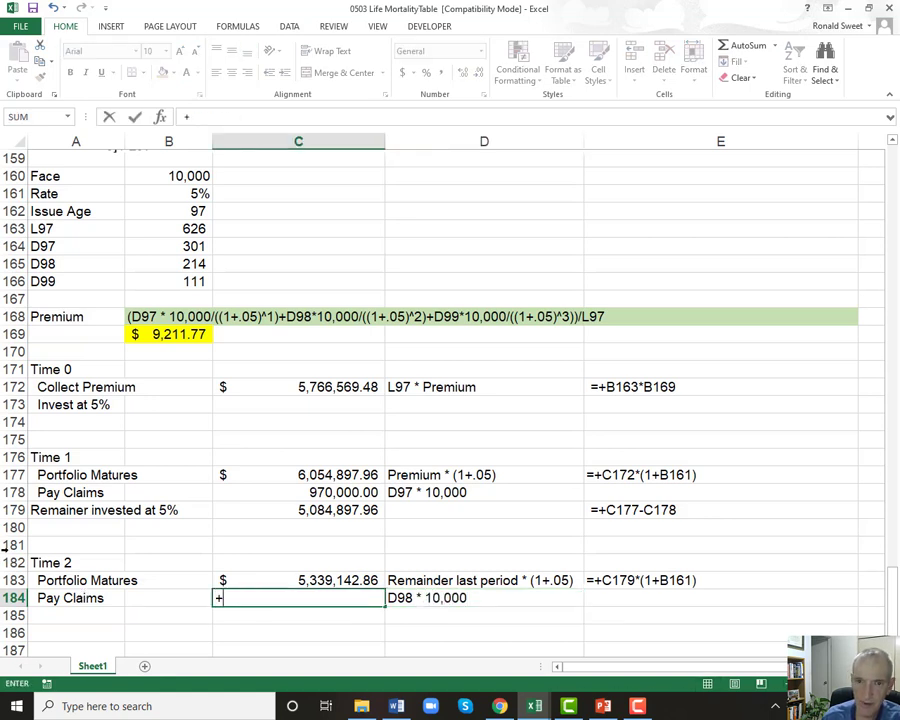
click(168, 264)
text(*)
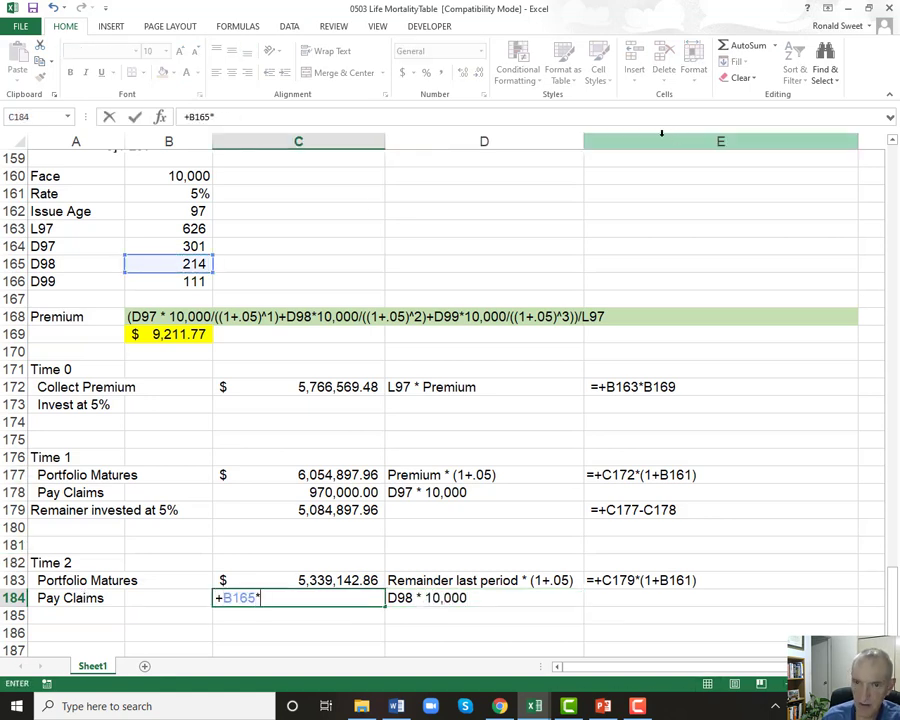
click(190, 176)
key(Return)
Turn the C184 formula into text and copy it to E184 to document the Time 2 claims calculation.
key(Up)
key(F2)
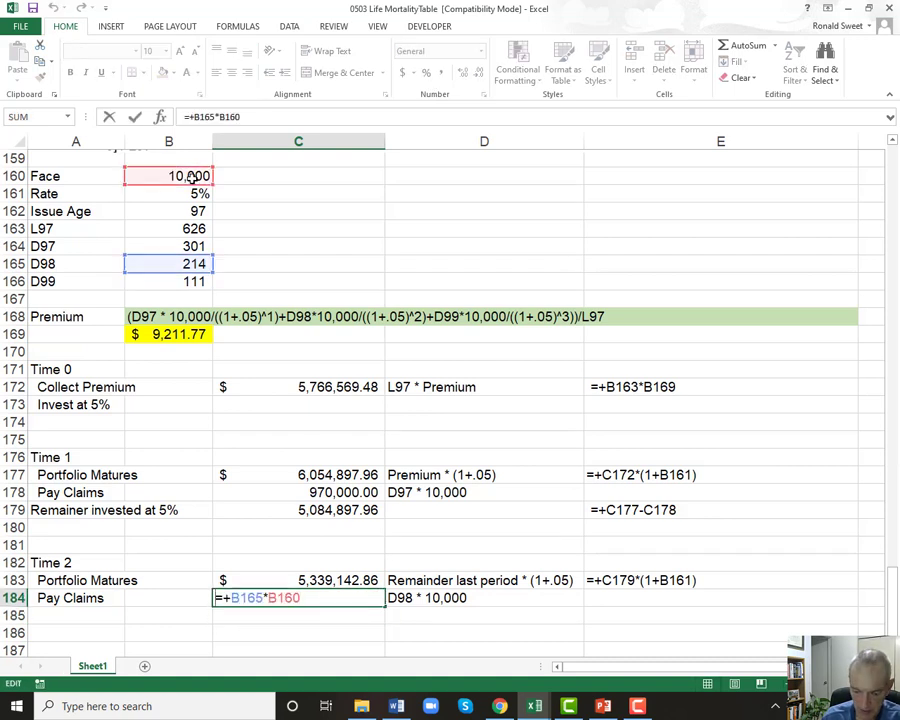
key(Home)
text(')
key(ctrl+Return)
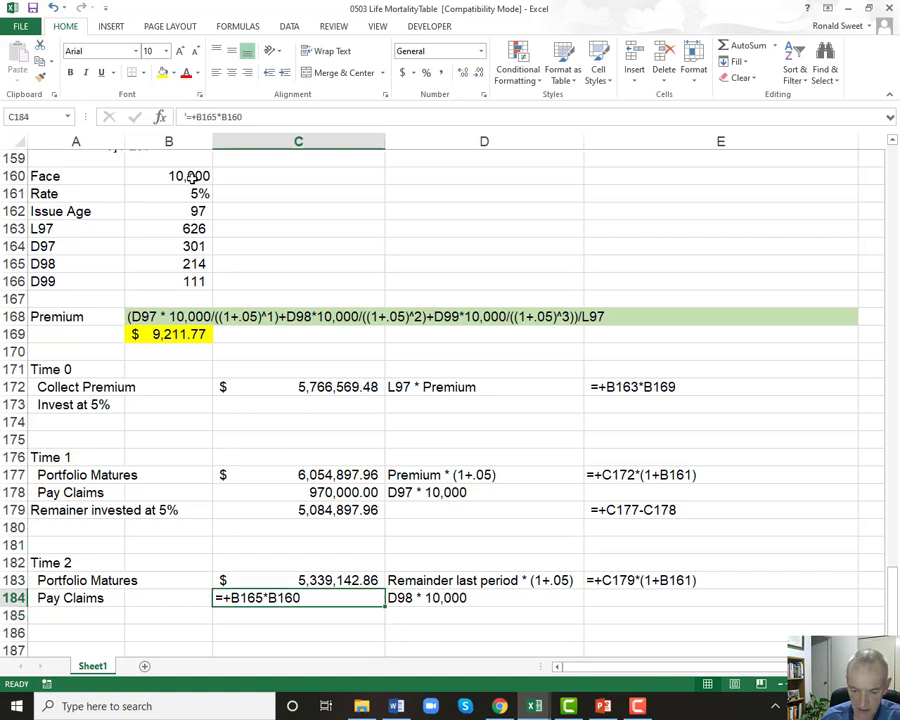
key(ctrl+c)
key(Right)
key(Right)
key(ctrl+v)
Restore C184 as a working formula and format it in comma style.
key(Left)
key(Left)
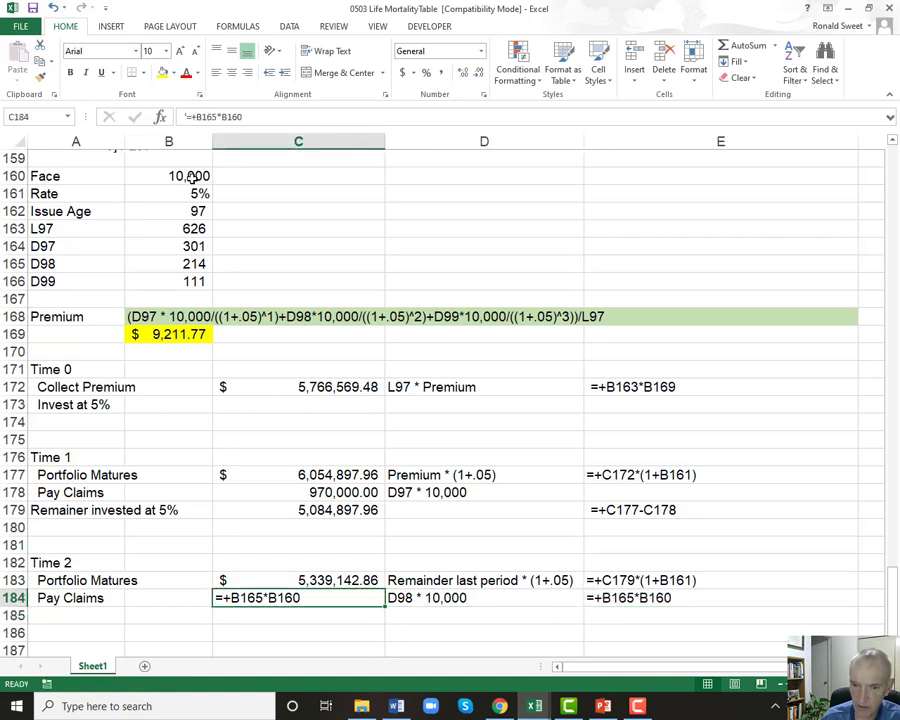
key(F2)
key(Home)
key(Delete)
key(ctrl+Return)
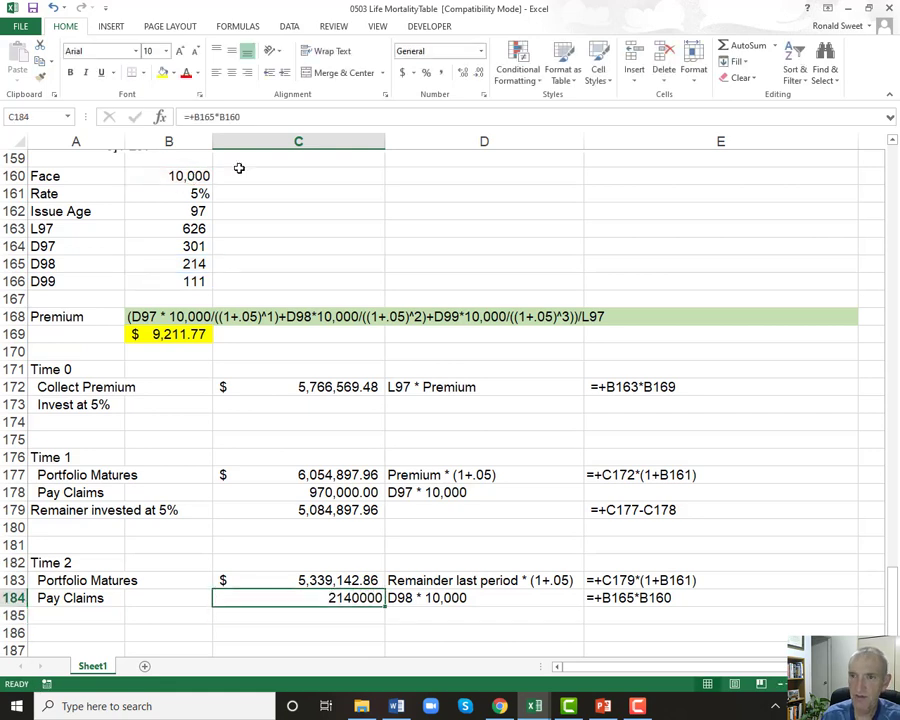
click(440, 74)
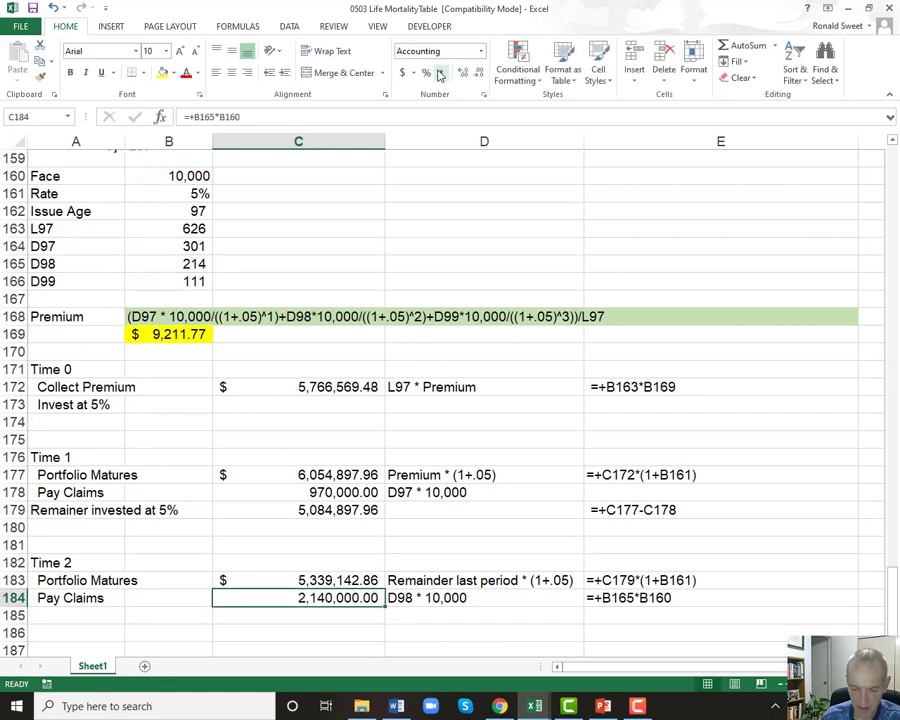
Calculate the Time 2 remainder in C185 with +C183-C184, carrying down the number format from C184.
key(Down)
key(ctrl+d)
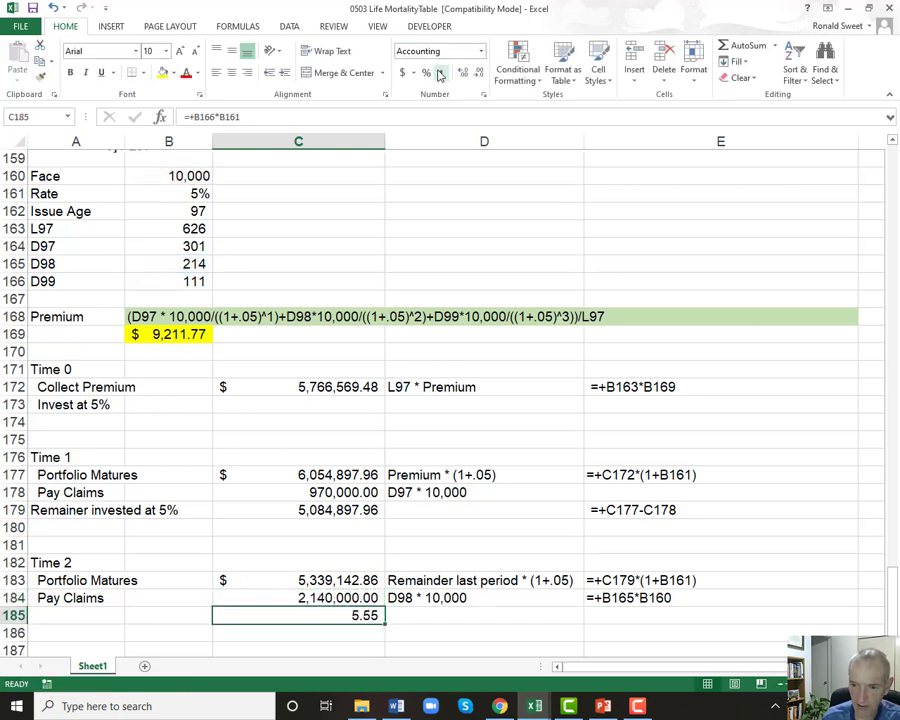
key(Delete)
text(+)
key(Up)
key(Up)
text(-)
key(Up)
key(Return)
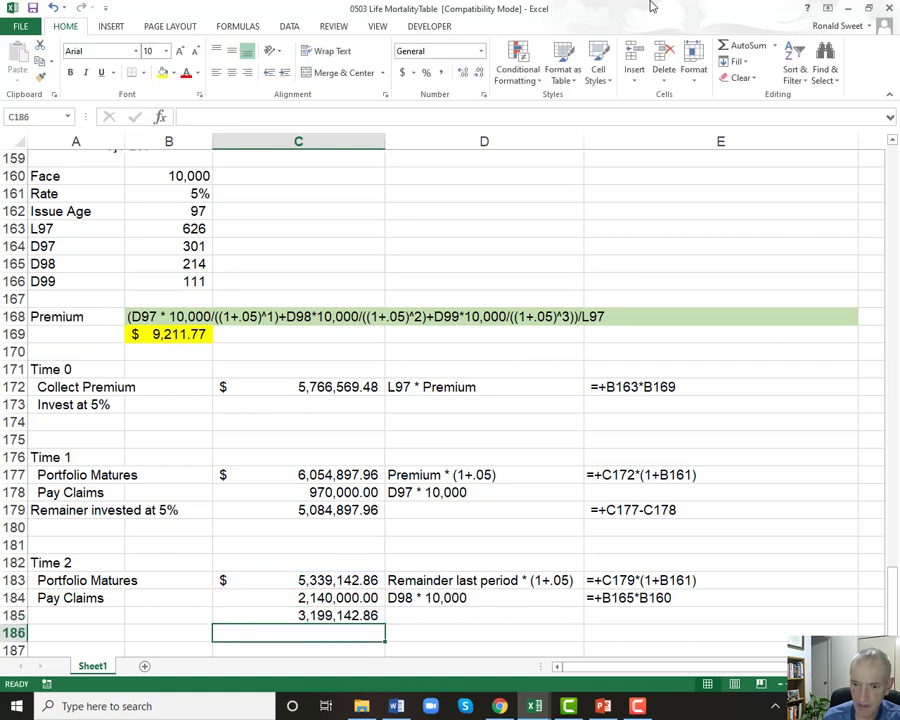
Label the Time 2 remainder row Remainder in A185.
key(Up)
key(Left)
key(Left)
text(Remainwer)
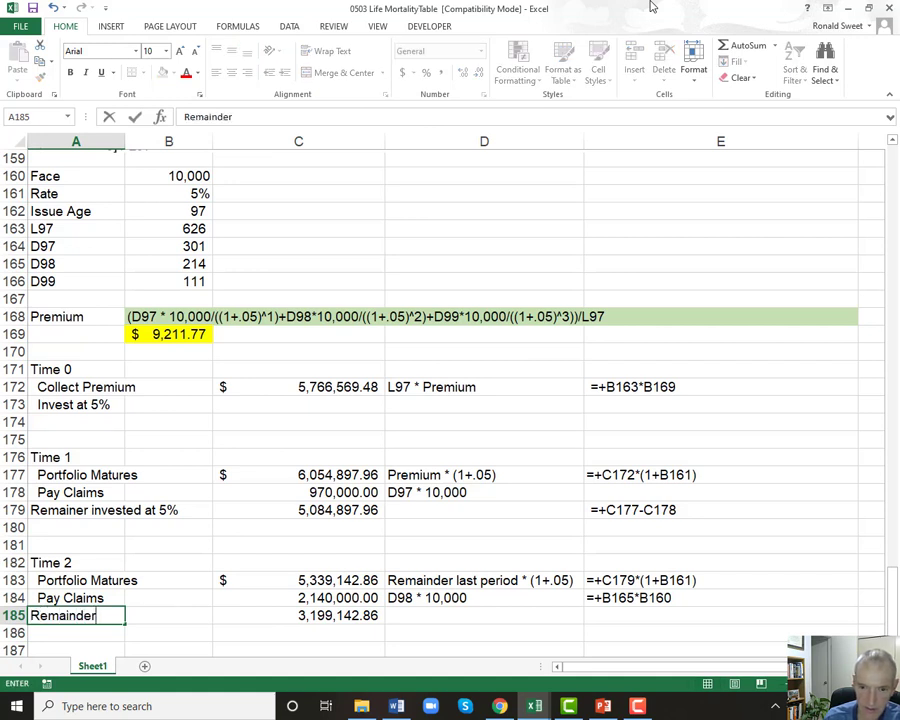
key(Return)
Correct the spelling of the Time 1 label in A179 to Remainder invested at 5%.
key(Up)
key(Up)
key(Up)
key(Up)
key(Up)
key(Up)
key(Up)
key(F2)
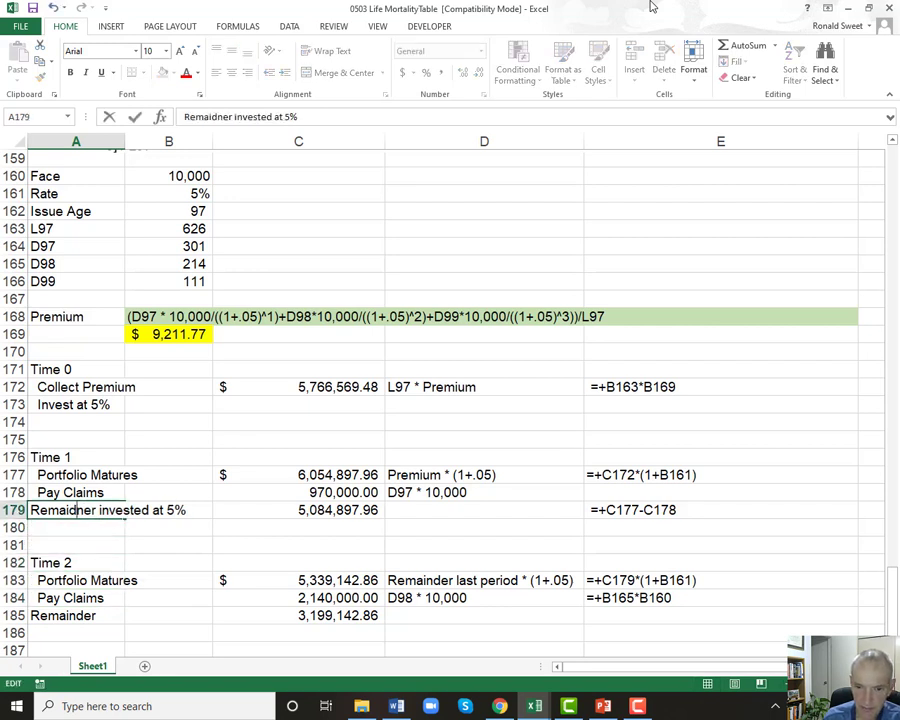
text(d)
key(Return)
Extend the Time 2 label in A185 to Remainder invested at 5%.
key(Return)
key(Down)
key(Down)
key(Down)
key(Down)
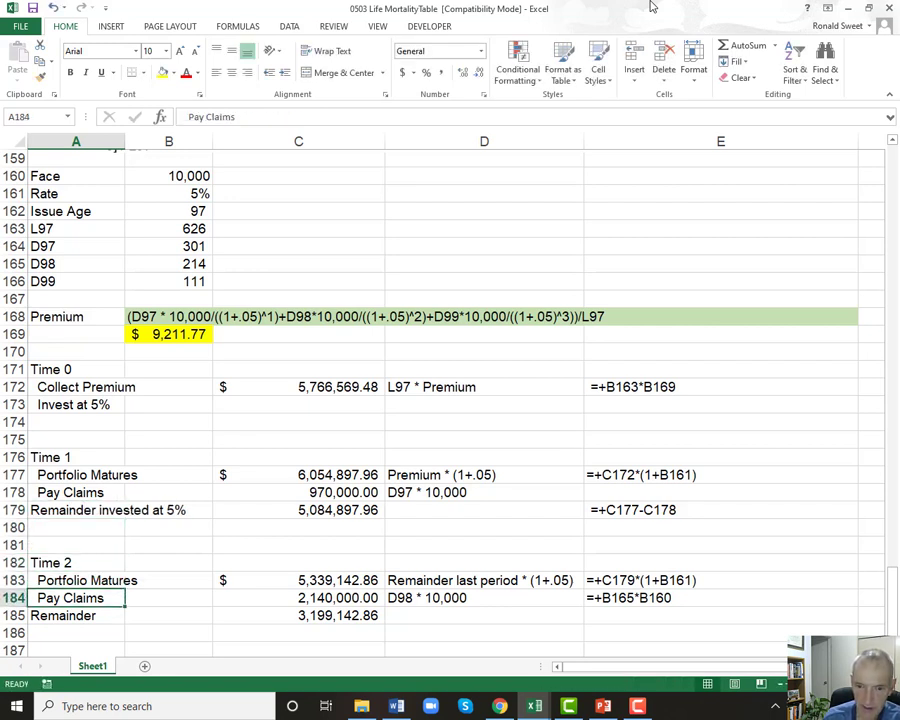
key(F2)
text(inves)
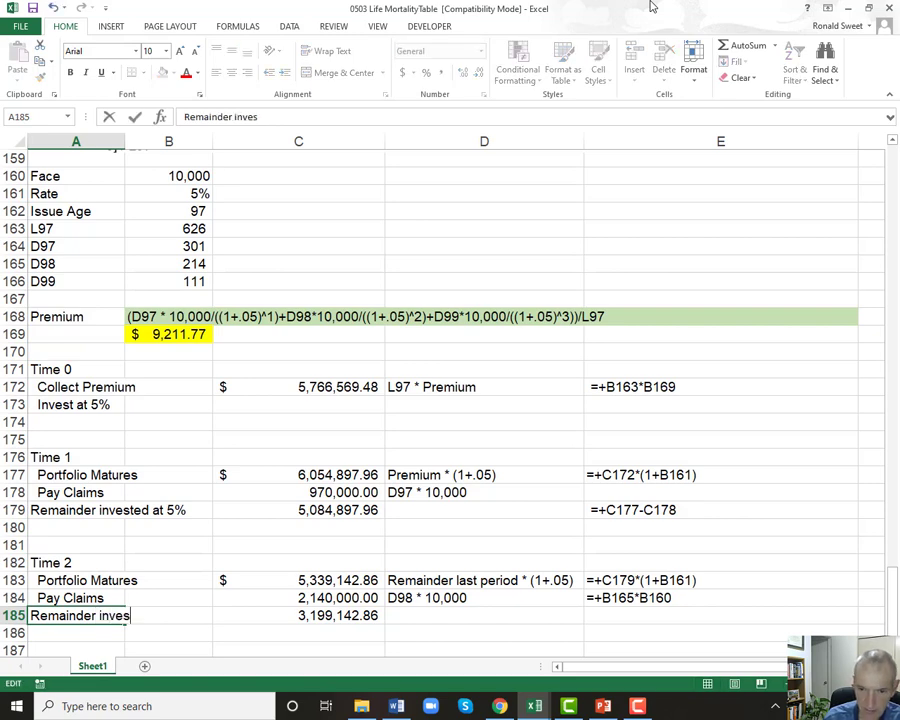
text(ted at 5%)
key(Return)
Start the next period with the heading Time 3 in A188 and the label Portfolio Matures in A189.
key(Down)
key(Down)
text(Time 3)
key(Return)
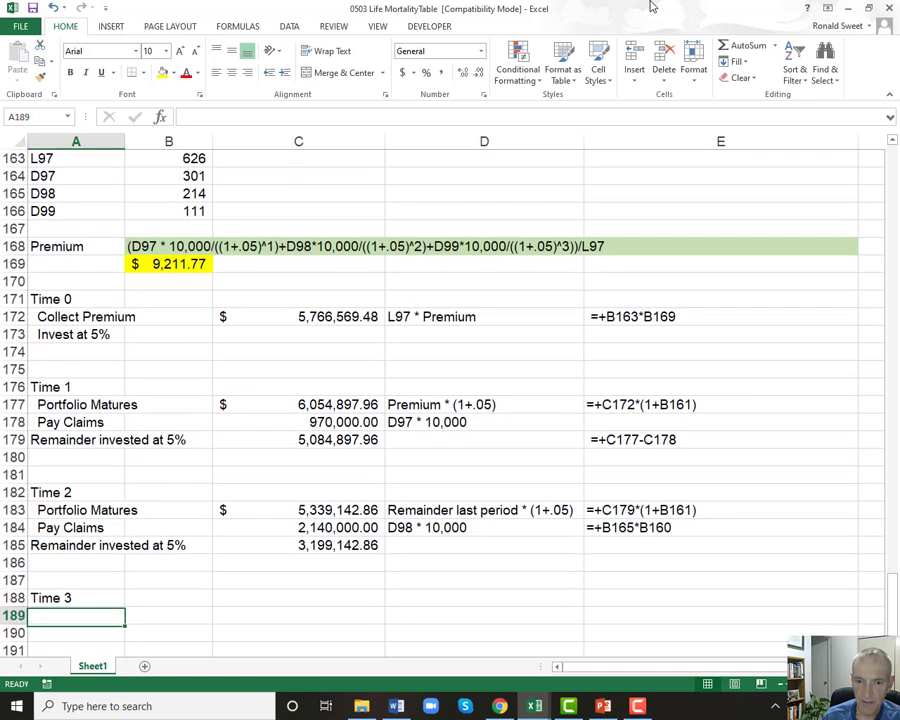
text(Portfolio Matures)
key(Return)
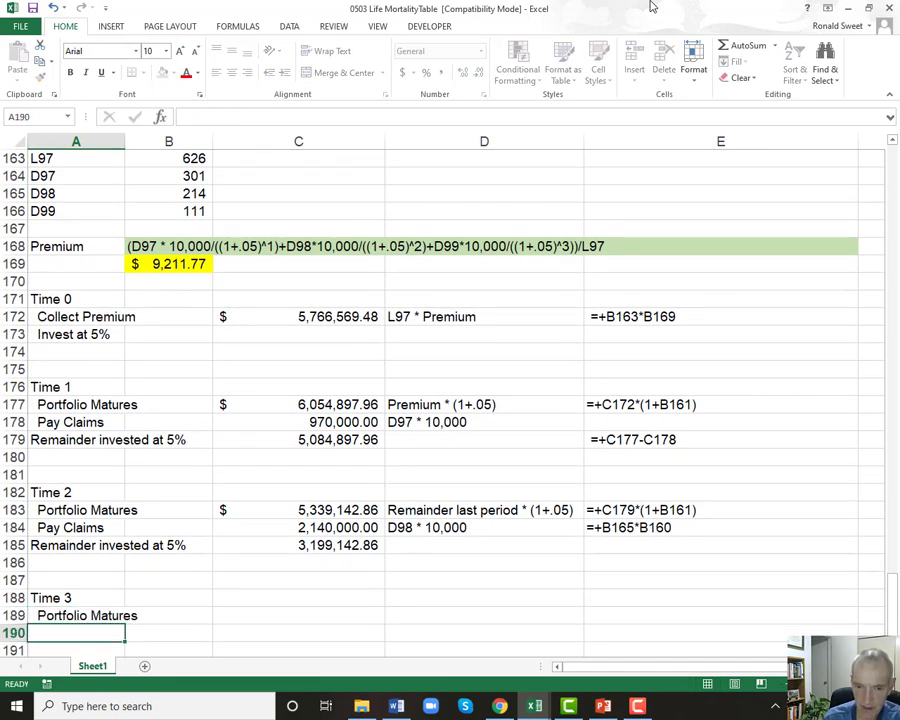
Add the Time 3 labels Pay Claims in A190 and Remainer (Shoud Be zero) in A191.
text(Pay Claim)
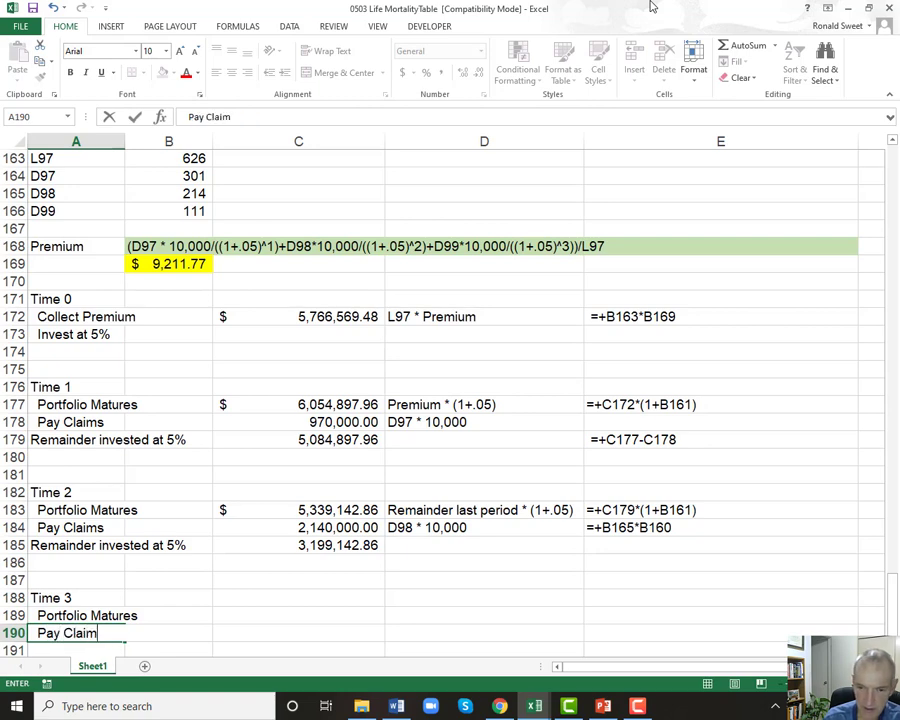
text(s)
key(Return)
text(Rema)
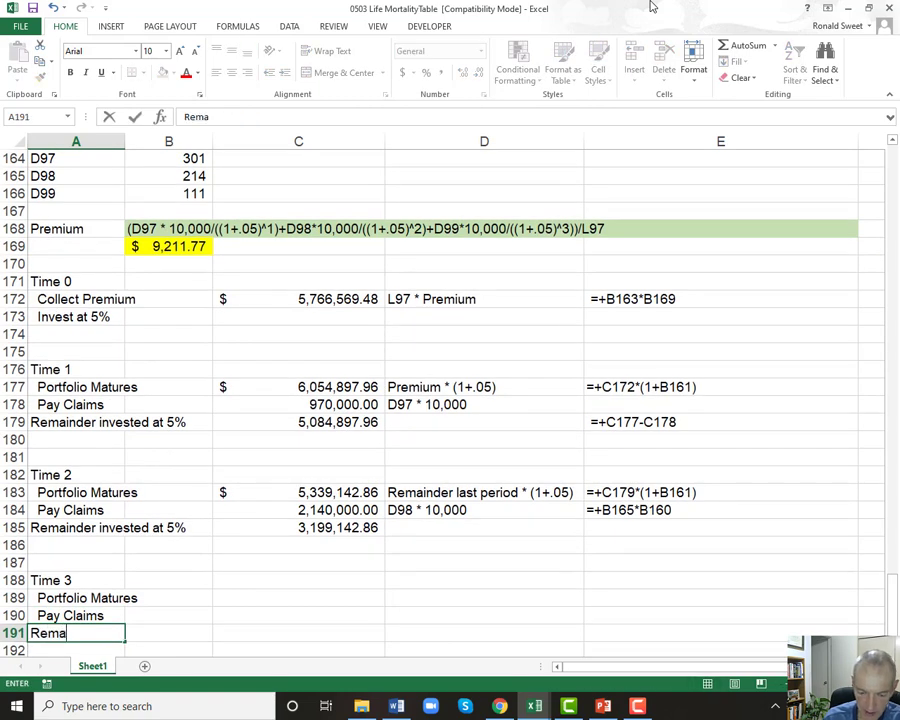
text(iner (Shoud Be zero))
key(Return)
Calculate the matured portfolio at Time 3 in C189 with +C185*(1+B161) and format it in comma style.
key(Up)
key(Up)
key(Up)
key(Right)
key(Right)
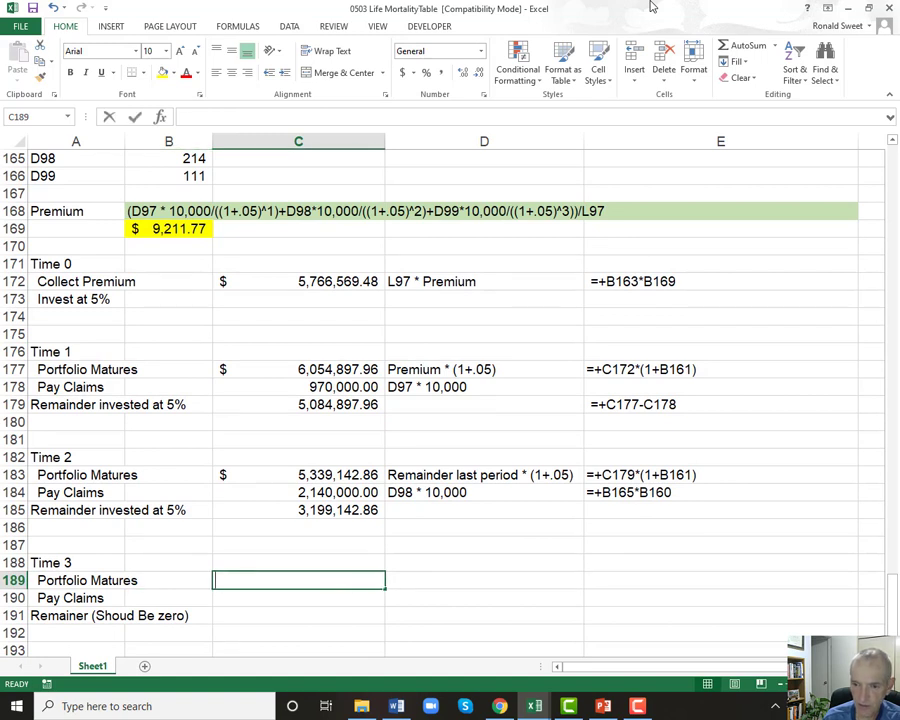
text(+)
key(Up)
key(Up)
key(Up)
key(Up)
text(*)
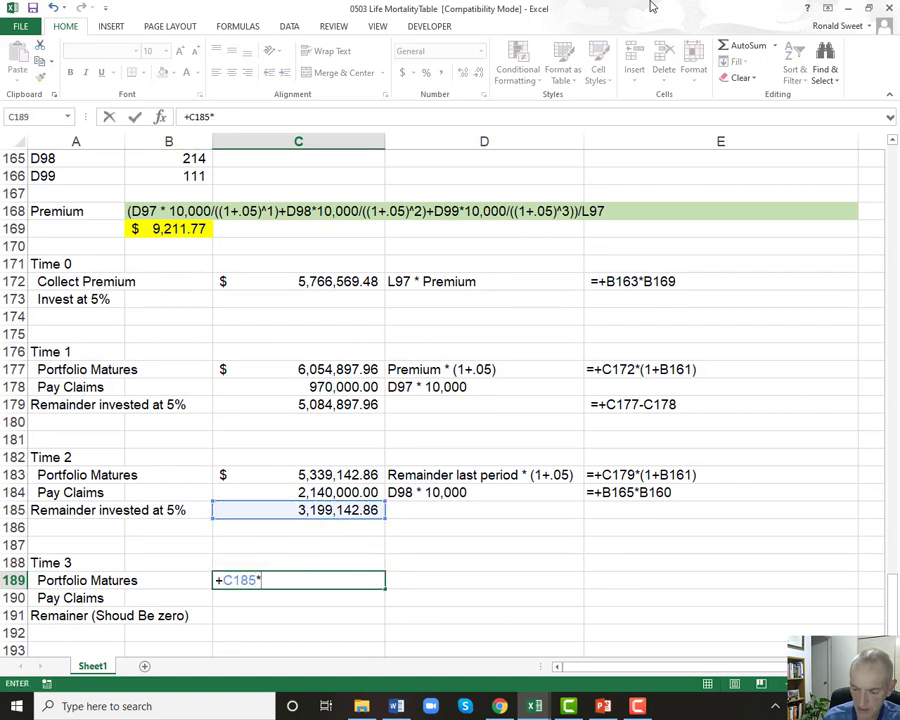
scroll(170, 278, up, 3)
click(179, 263)
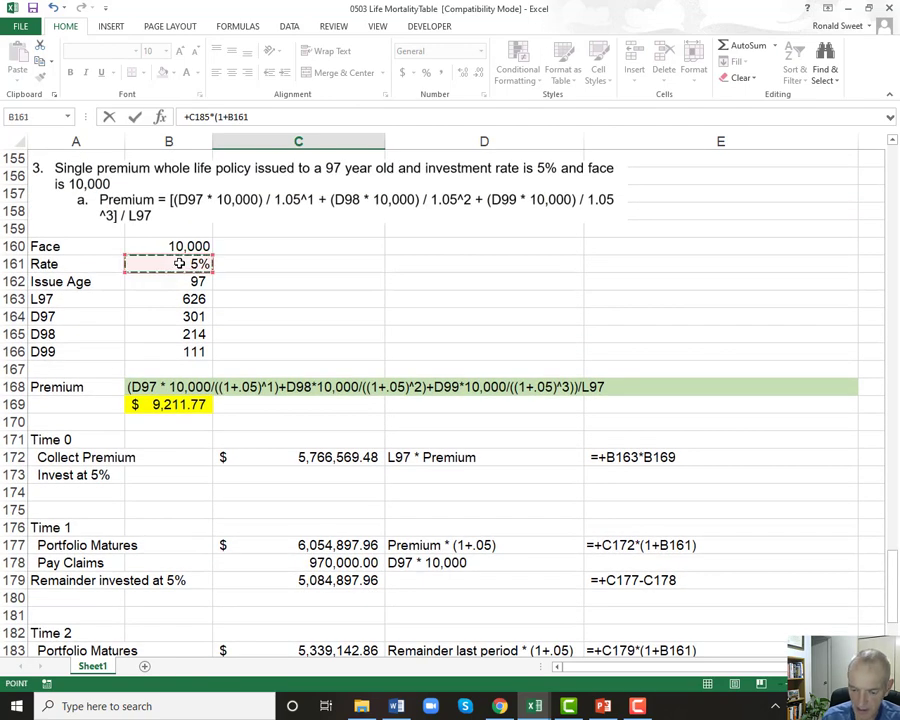
text())
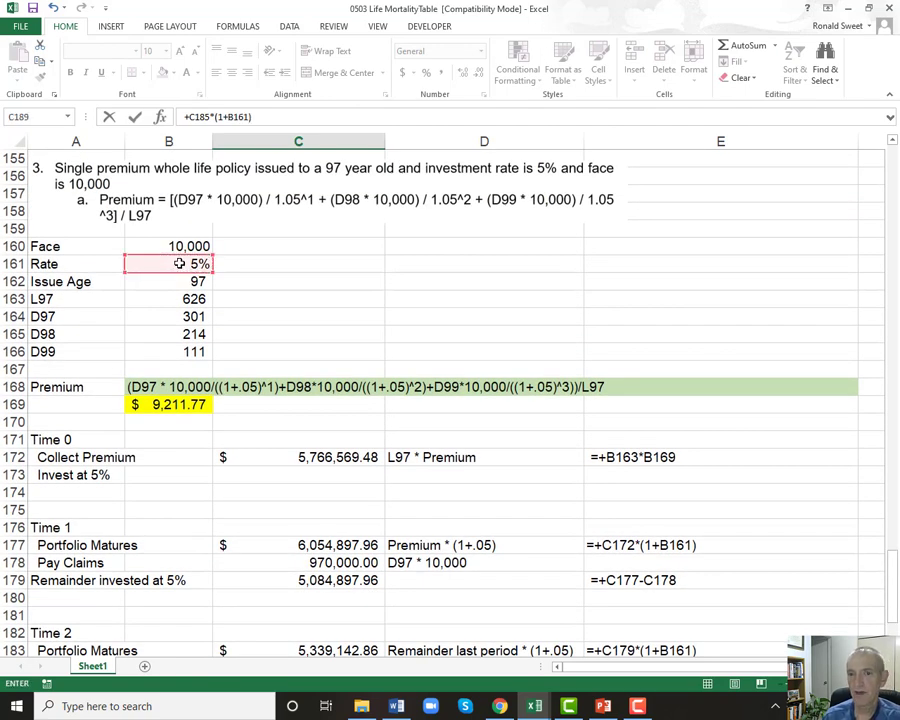
key(Return)
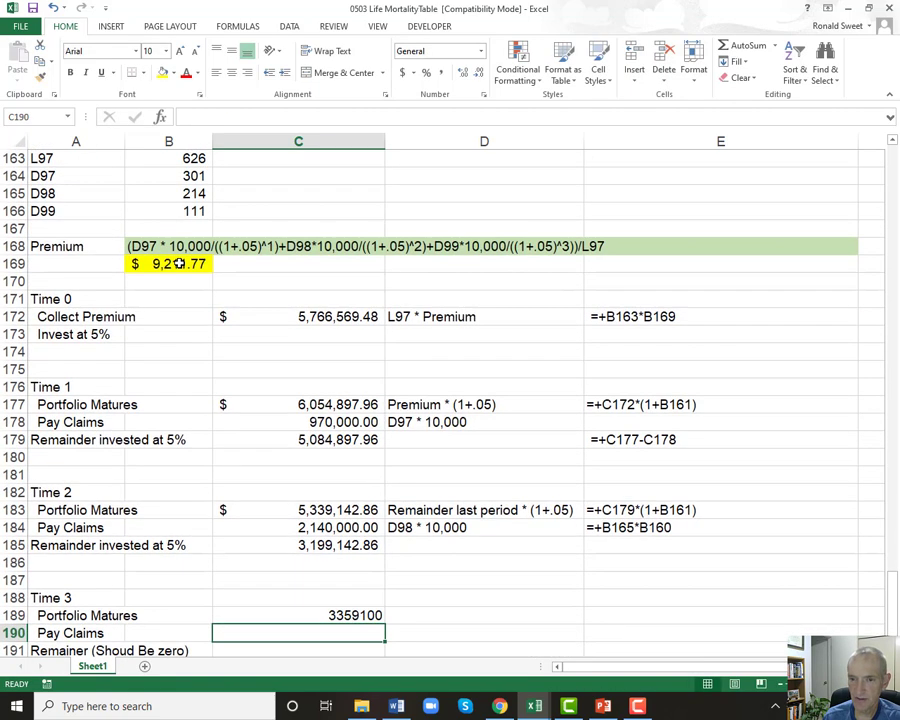
key(Up)
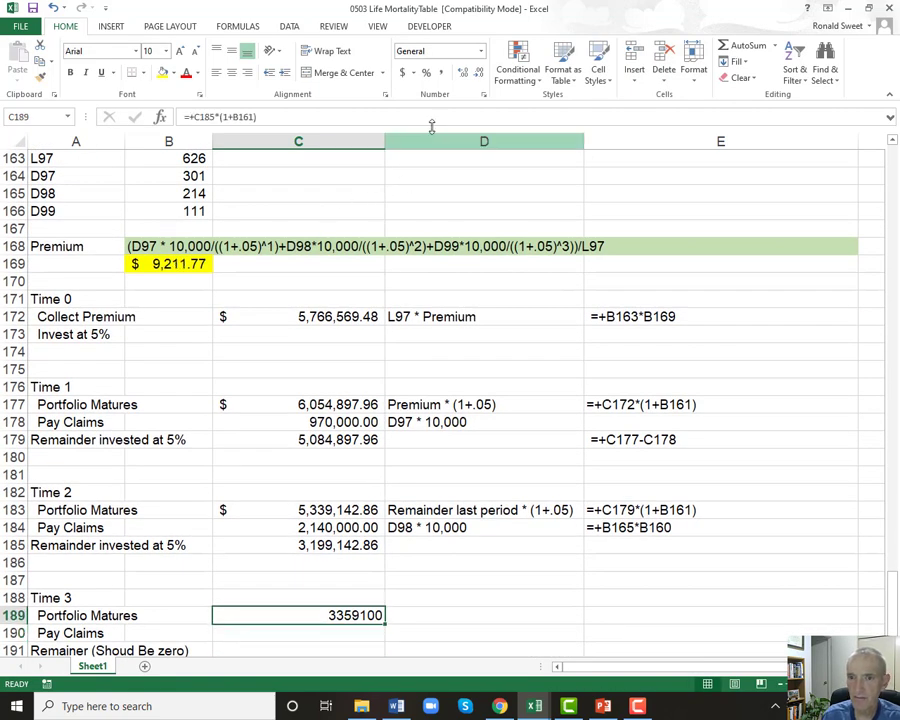
click(442, 74)
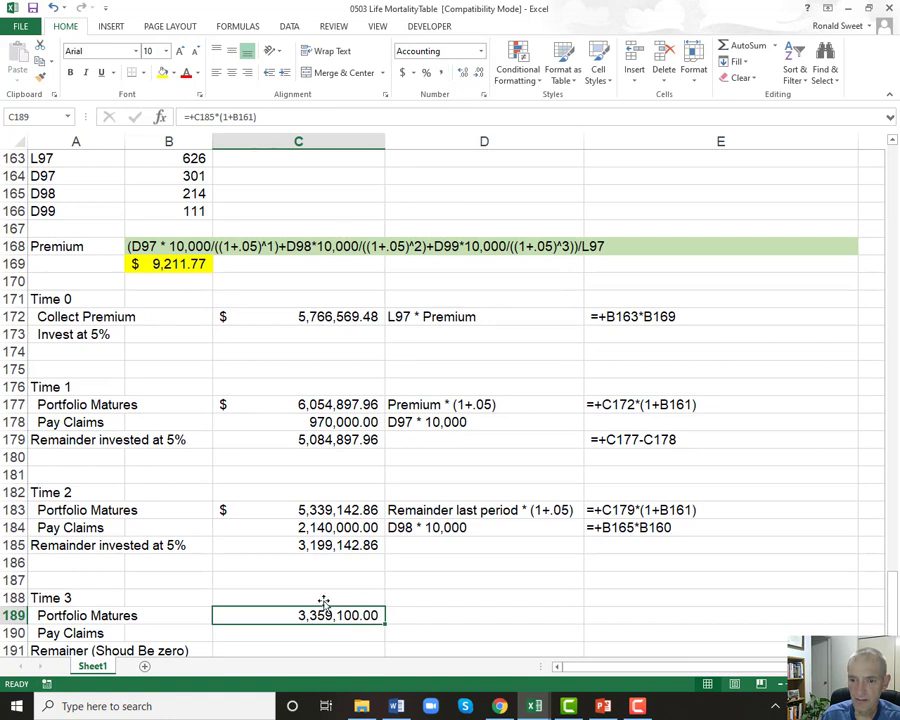
Examine the portfolio, claims and remainder formulas of Time 1 and Time 2 in column C.
click(316, 545)
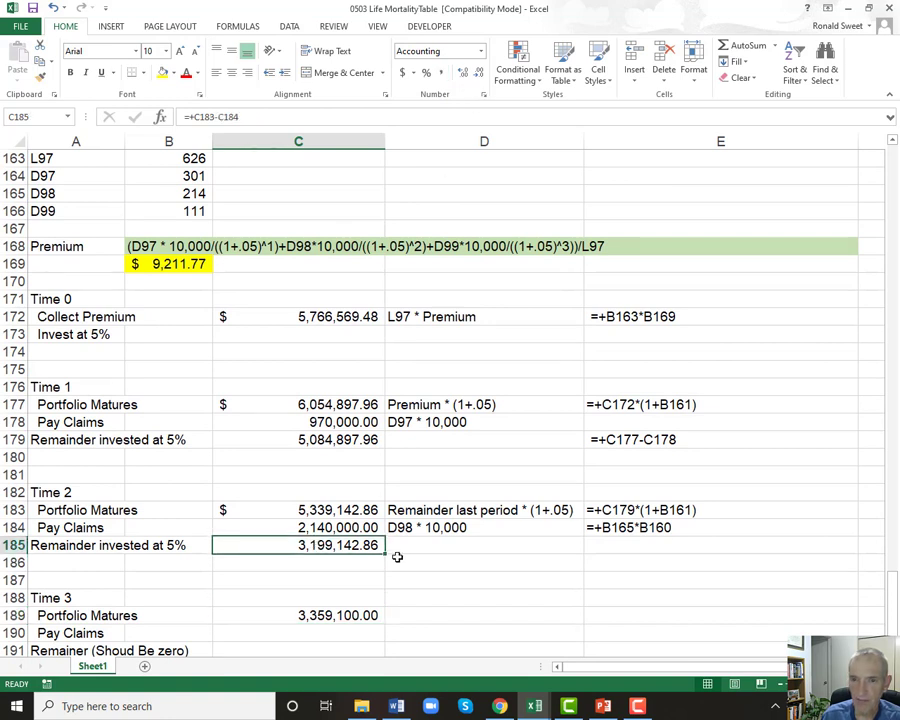
key(Up)
key(Up)
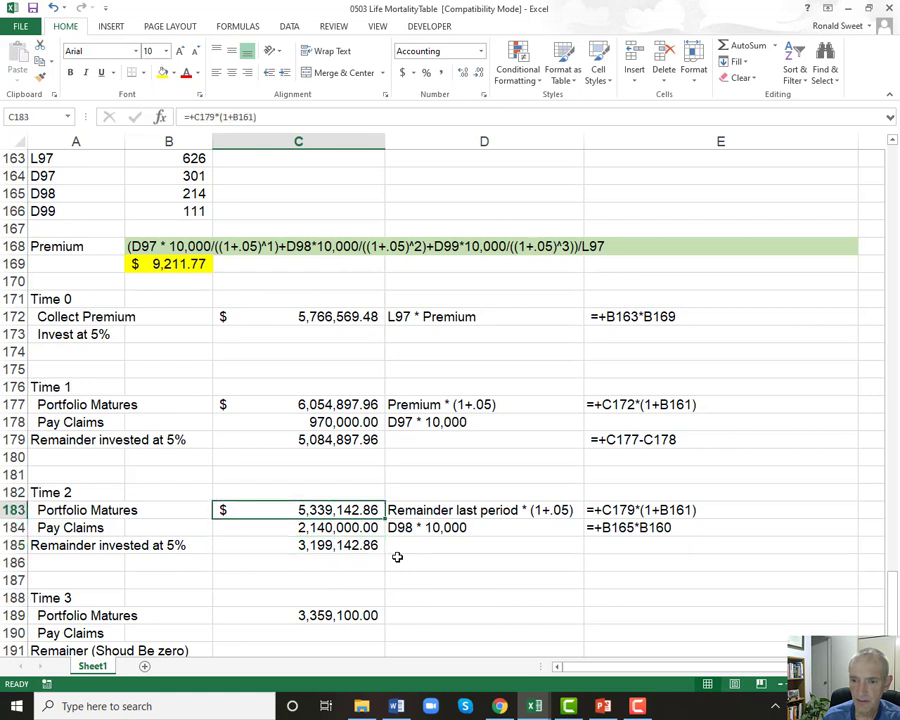
key(Up)
key(Up)
key(Up)
key(Down)
key(Down)
key(Down)
key(Down)
key(Down)
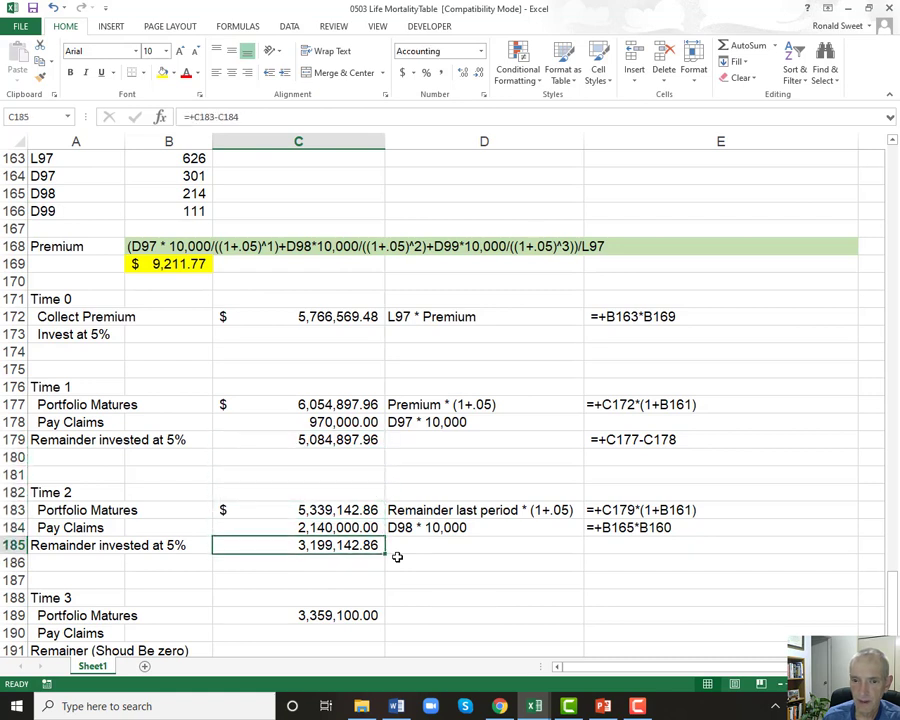
key(Up)
key(Up)
key(Up)
key(Up)
key(Up)
key(Up)
key(Up)
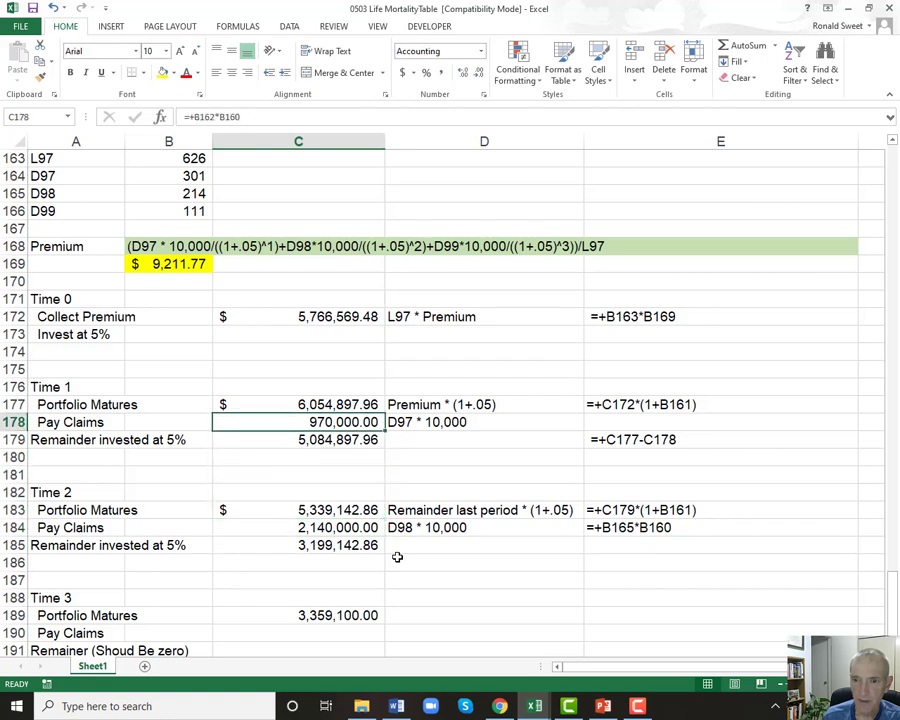
Correct the Time 1 Pay Claims formula in C178 to =+B164*B160 so it uses the D97 deaths.
key(F2)
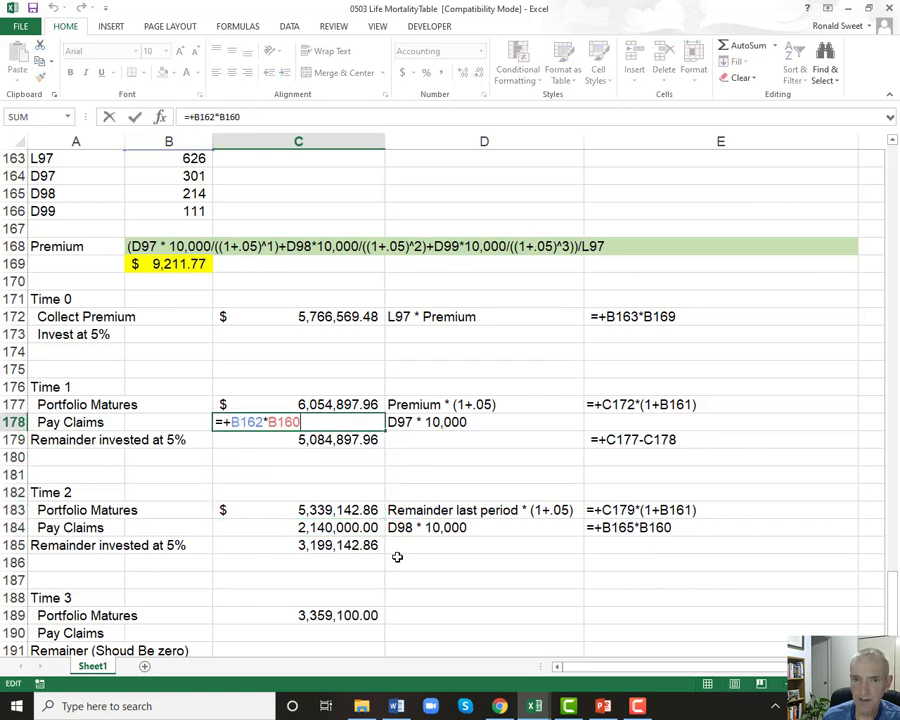
key(Escape)
key(F2)
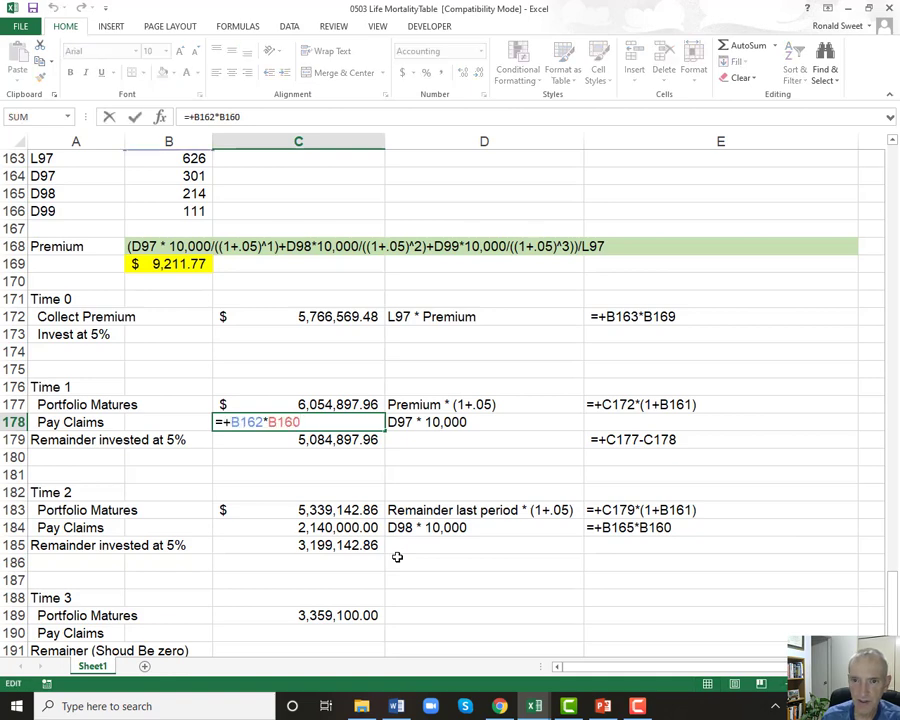
scroll(395, 556, up, 3)
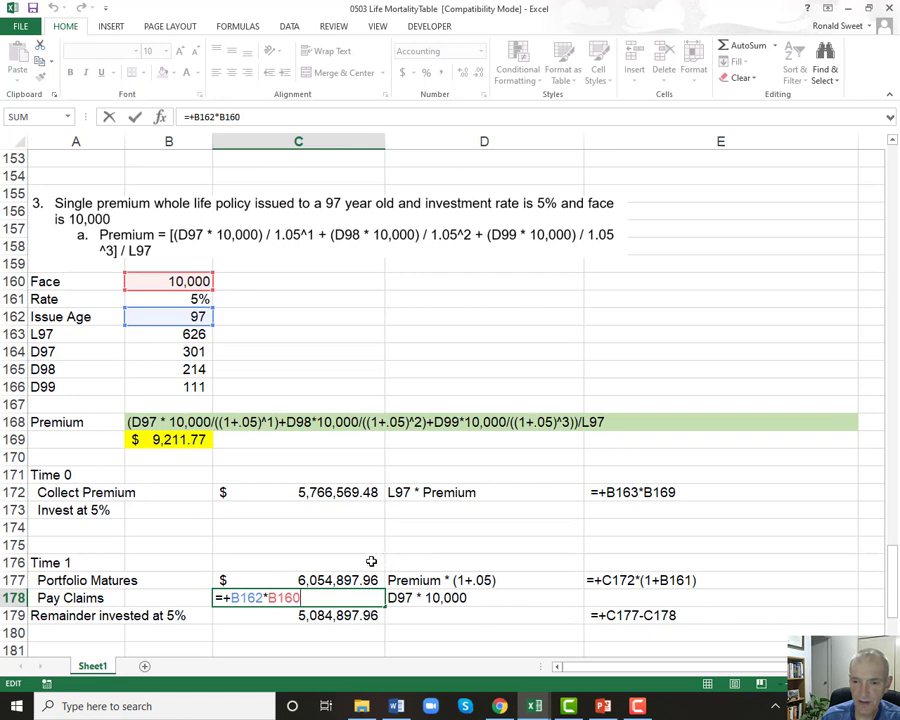
click(184, 333)
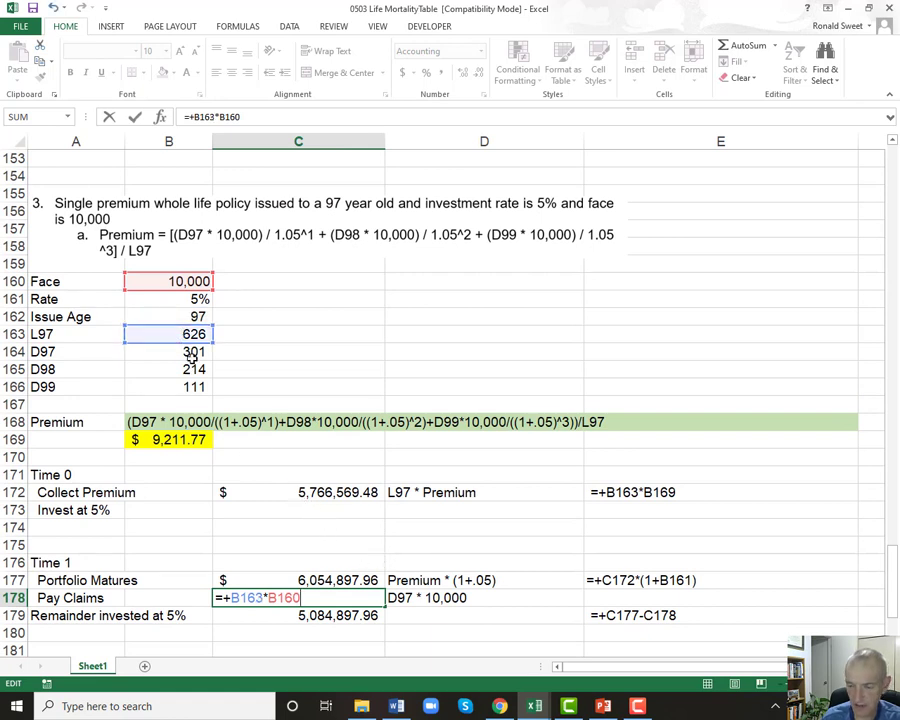
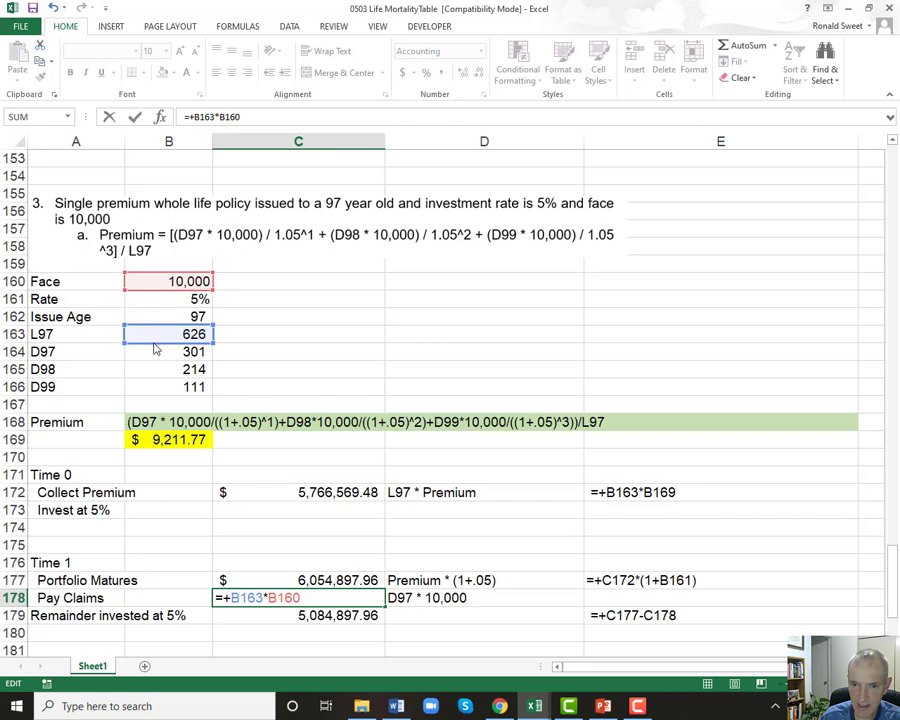
click(158, 352)
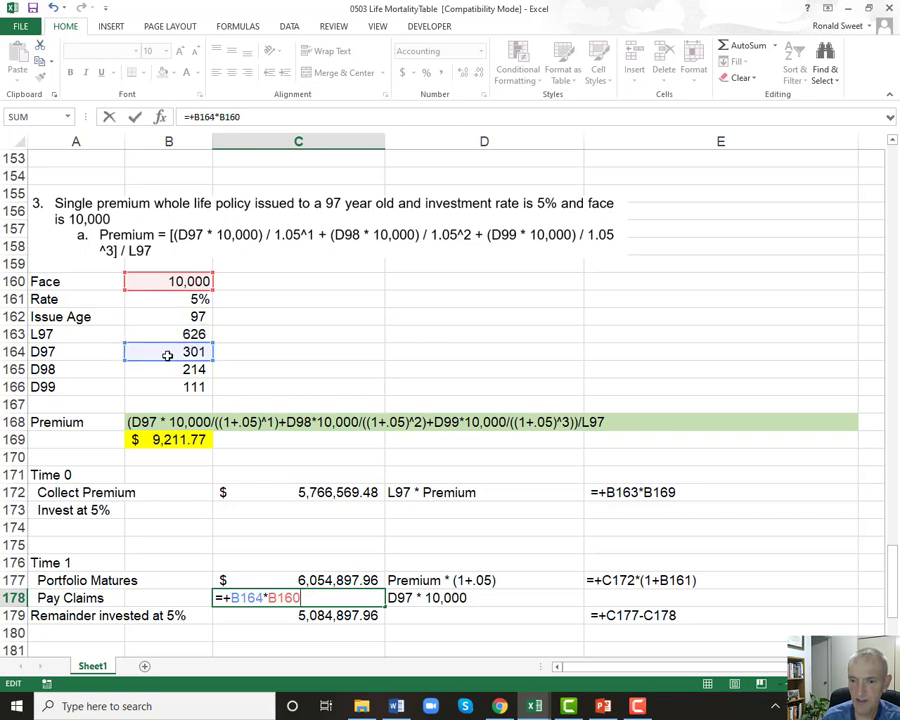
key(Return)
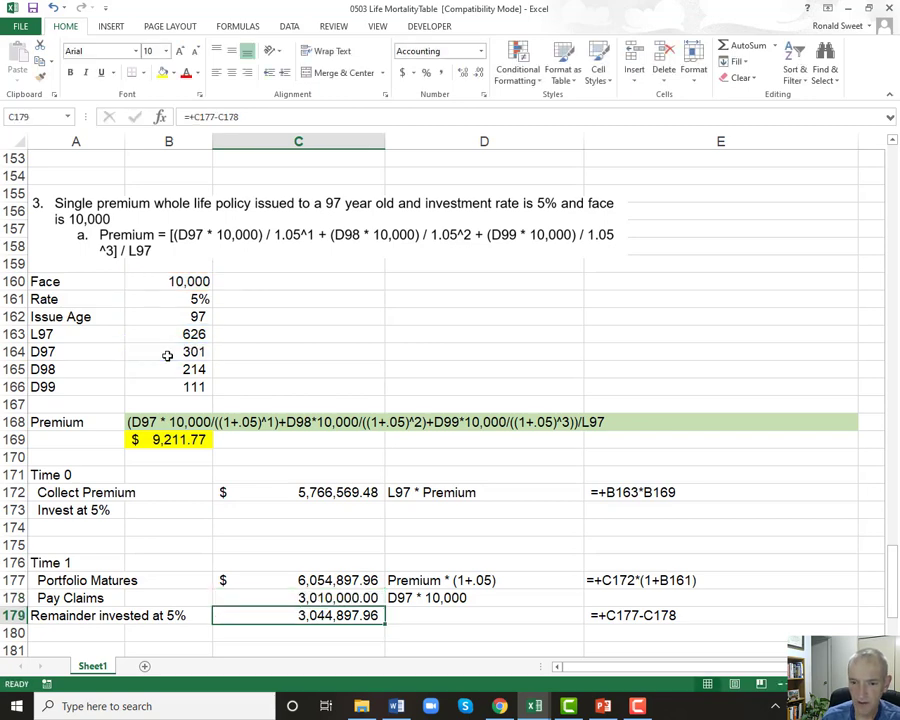
Review the recalculated portfolio, claims and remainder amounts in column C from Time 1 through Time 3.
key(Down)
key(Down)
key(Down)
key(Up)
key(Up)
key(Up)
key(Up)
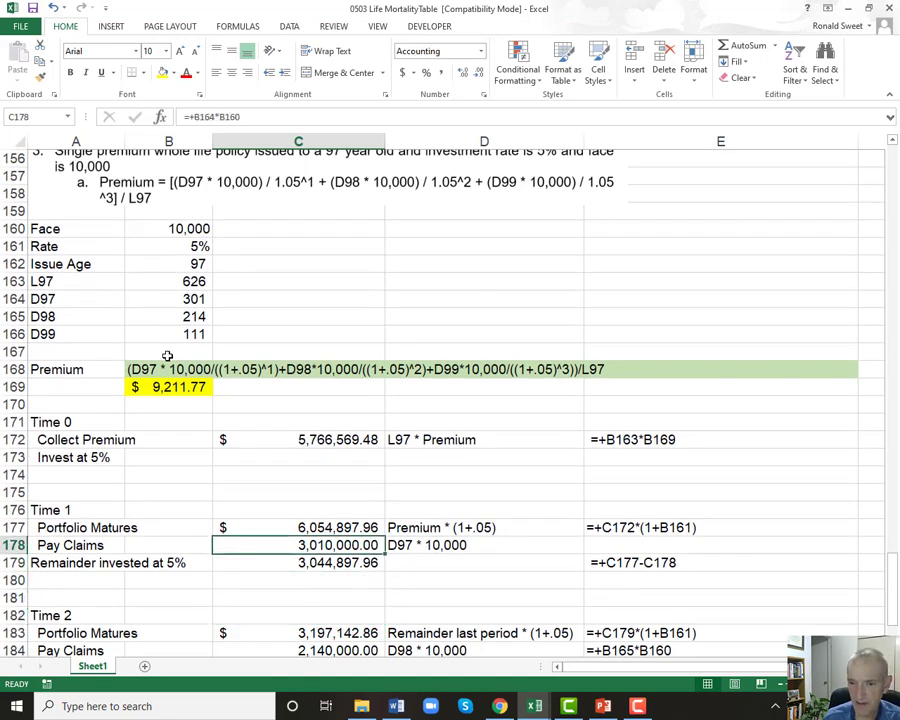
key(Down)
key(Down)
key(Down)
key(Down)
key(Down)
key(Down)
key(Down)
key(Down)
key(Down)
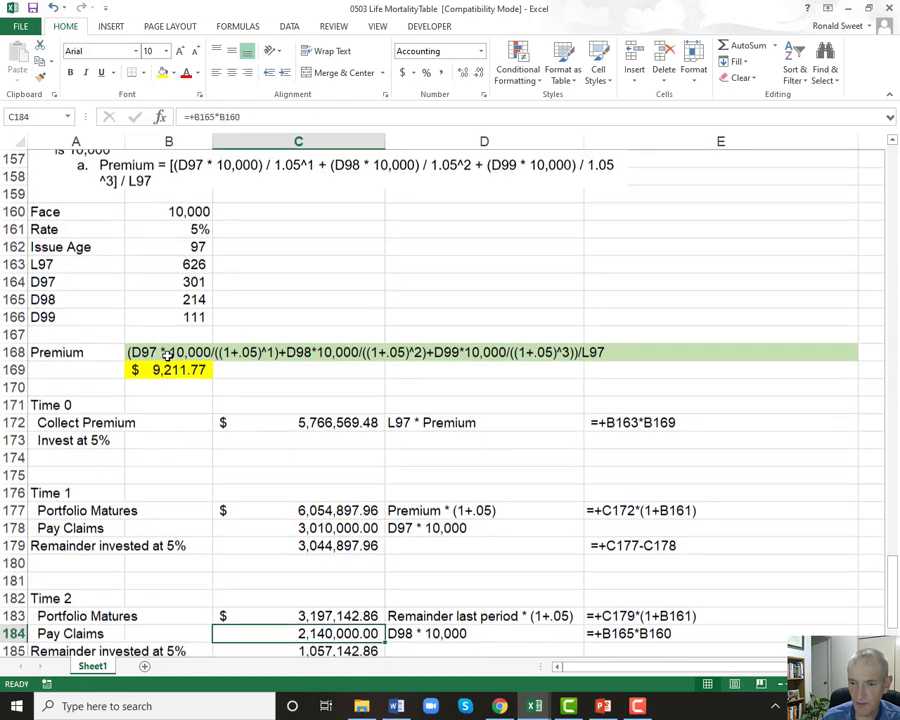
key(Down)
key(Down)
key(Down)
key(Down)
key(Down)
key(Down)
key(Up)
key(Up)
key(Up)
key(Up)
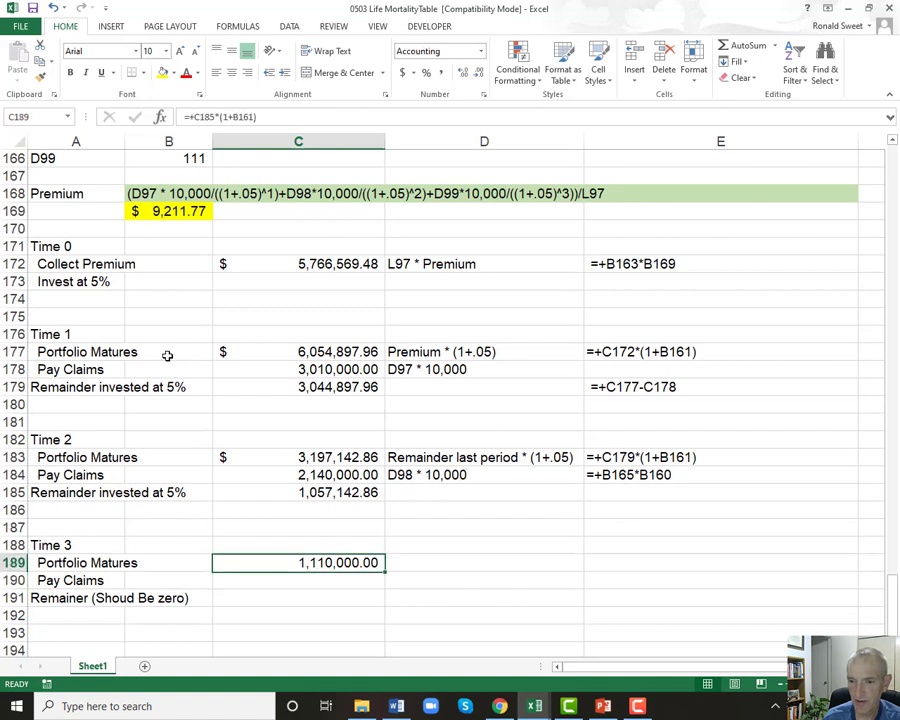
Copy the note Remainder last period * (1+.05) from D183 to D189 beside the Time 3 matured portfolio.
key(Down)
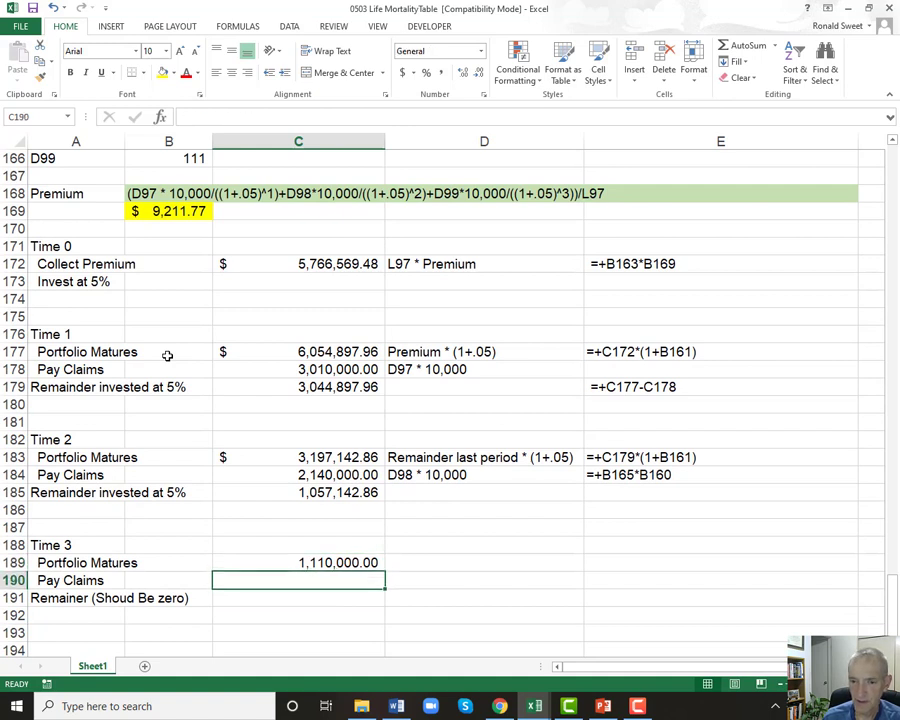
key(Right)
key(Up)
key(Up)
key(Up)
key(Up)
key(Up)
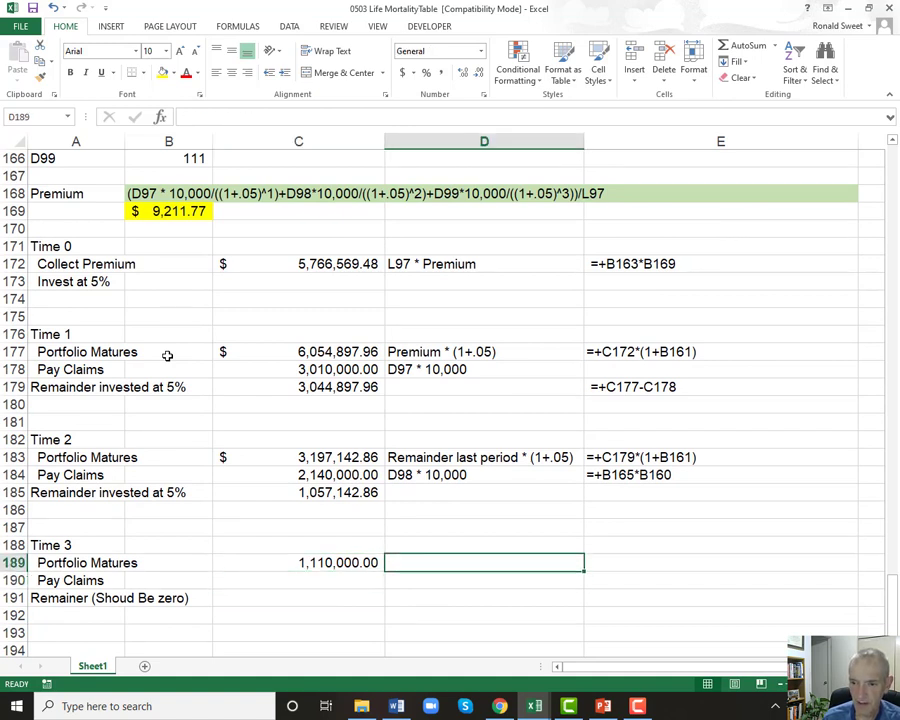
key(Up)
key(Up)
key(ctrl+c)
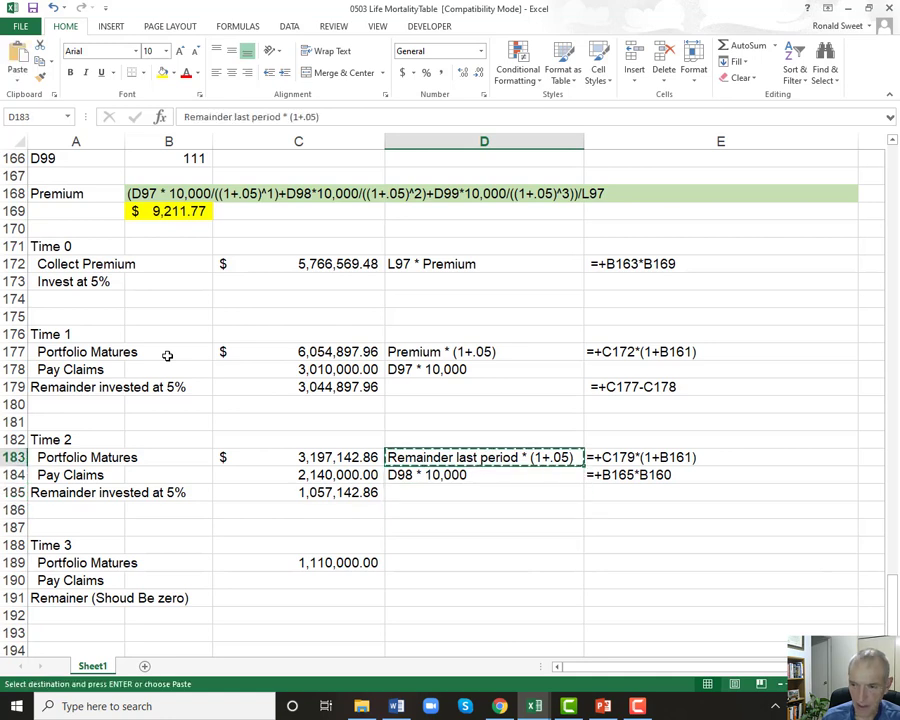
key(Down)
key(Down)
key(Down)
key(Down)
key(Down)
key(Down)
key(Return)
Document the Time 3 portfolio formula as the text =+C185*(1+B161) in E189, keeping the live formula in C189.
key(Left)
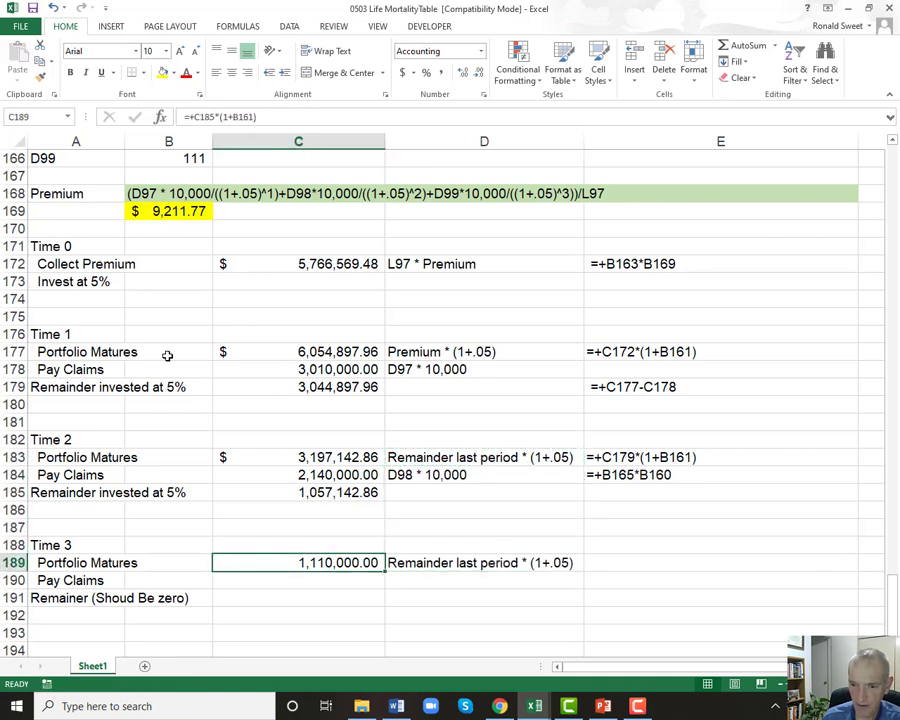
key(F2)
key(Home)
text(')
key(Return)
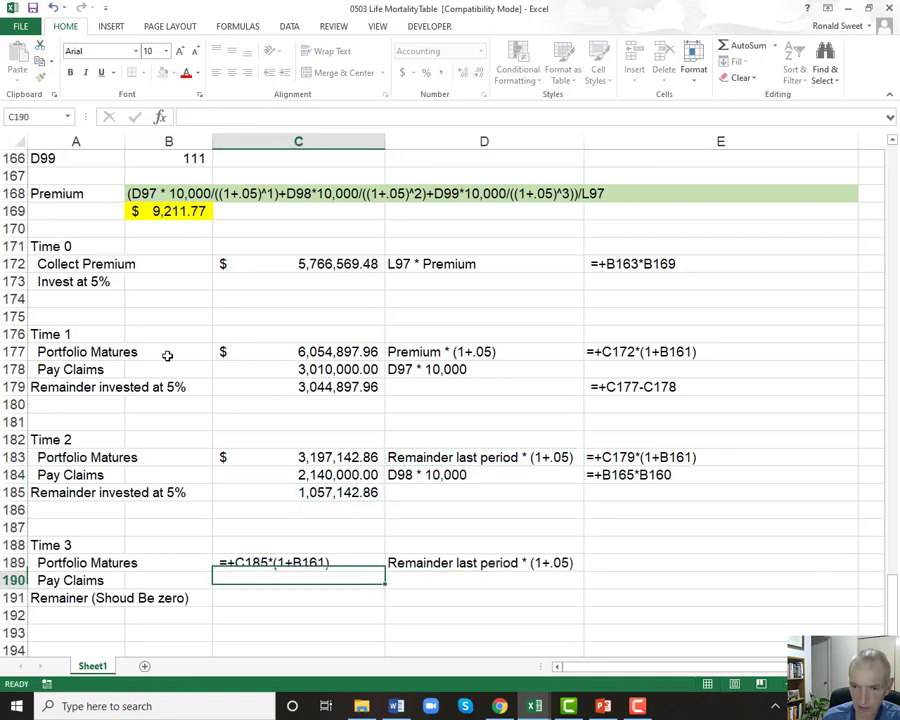
key(Up)
key(ctrl+c)
key(Right)
key(Right)
key(Return)
key(Left)
key(Left)
key(F2)
key(Home)
key(Delete)
key(Return)
text(=)
key(Up)
key(Escape)
Enter the note D99 * 10,000 in D190 beside the Time 3 Pay Claims amount.
key(Right)
key(Down)
key(Up)
text(D)
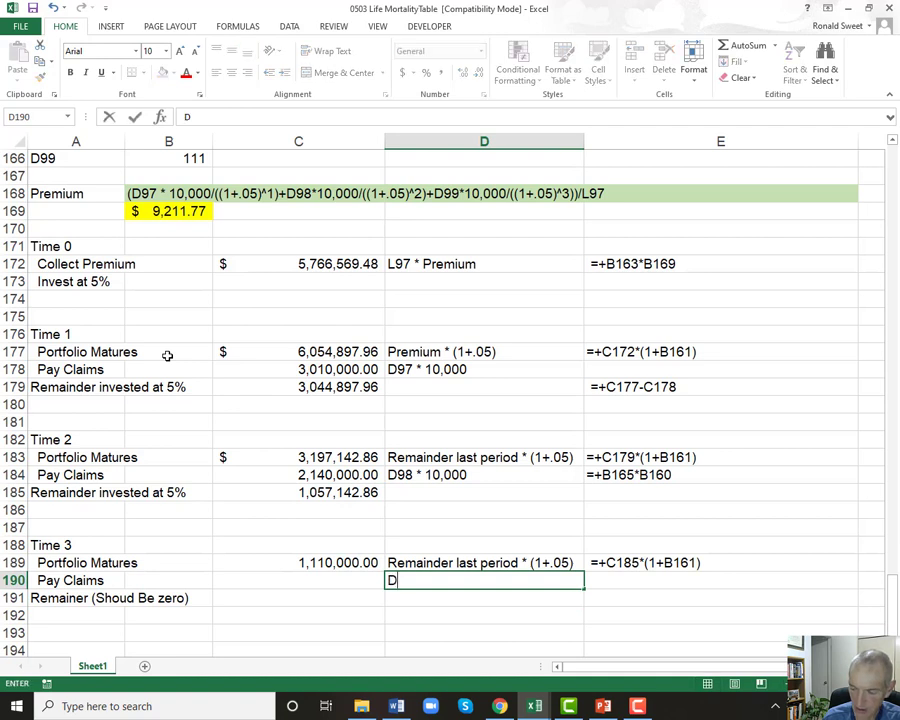
text(99 * 10,000)
key(Left)
Calculate the Time 3 claims in C190 with +B166*B160, multiplying the D99 deaths by the face amount.
text(+)
key(Up)
key(Up)
key(Up)
key(Up)
key(Up)
key(Up)
key(Up)
key(Up)
key(Up)
key(Up)
key(Up)
key(Up)
key(Up)
key(Up)
key(Up)
key(Up)
key(Up)
key(Up)
key(Up)
key(Up)
key(Up)
key(Left)
text(*)
key(Up)
key(Up)
key(Up)
key(Up)
key(Up)
key(Up)
key(Up)
key(Up)
key(Up)
key(Up)
key(Up)
key(Up)
key(Up)
key(Up)
key(Up)
key(Up)
key(Up)
key(Up)
key(Up)
key(Up)
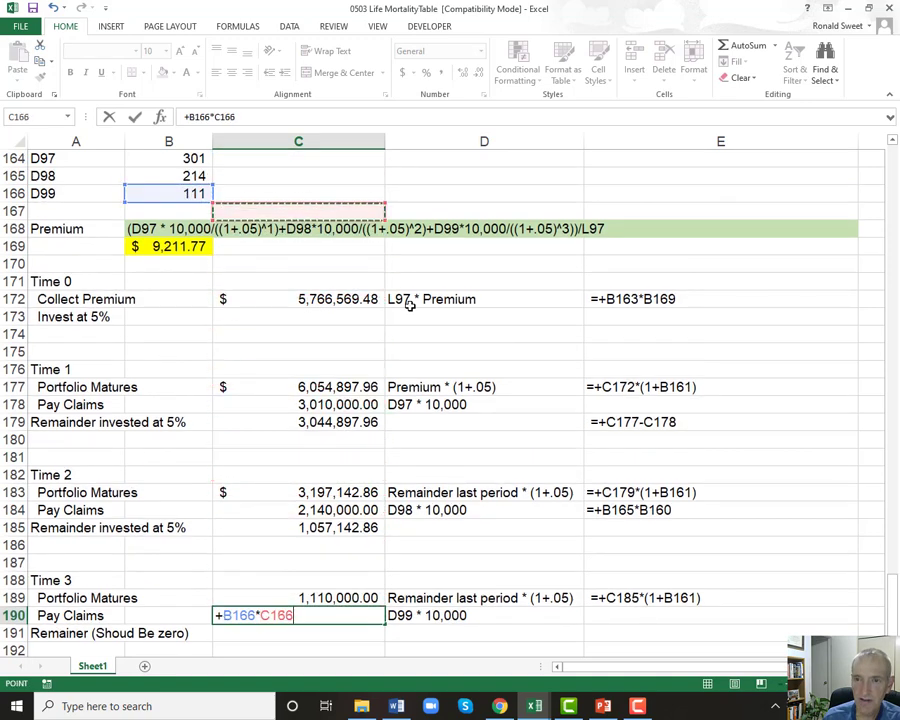
key(Up)
key(Up)
key(Up)
key(Up)
key(Up)
key(Up)
key(Up)
key(Up)
key(Up)
key(Up)
key(Down)
key(Down)
key(Left)
key(Return)
Format the Time 3 claims and remainder cells C190:C191 in comma style.
key(Down)
key(Down)
key(Up)
key(Up)
key(Up)
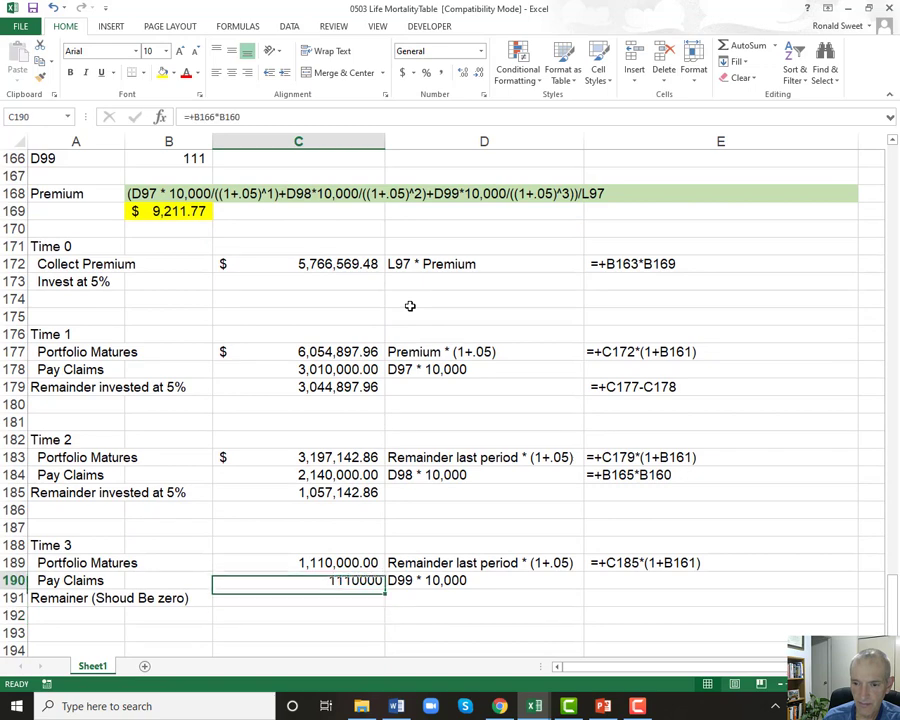
key(shift+Down)
click(441, 73)
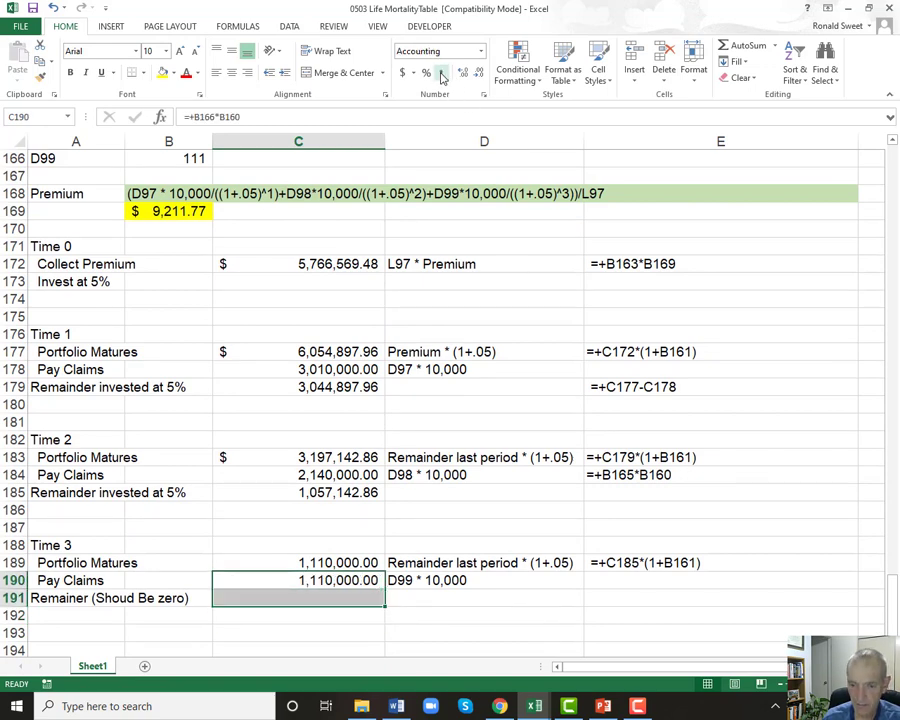
Document the Time 3 claims formula as the text =+B166*B160 in E190, keeping the live formula in C190.
key(Up)
key(Down)
key(F2)
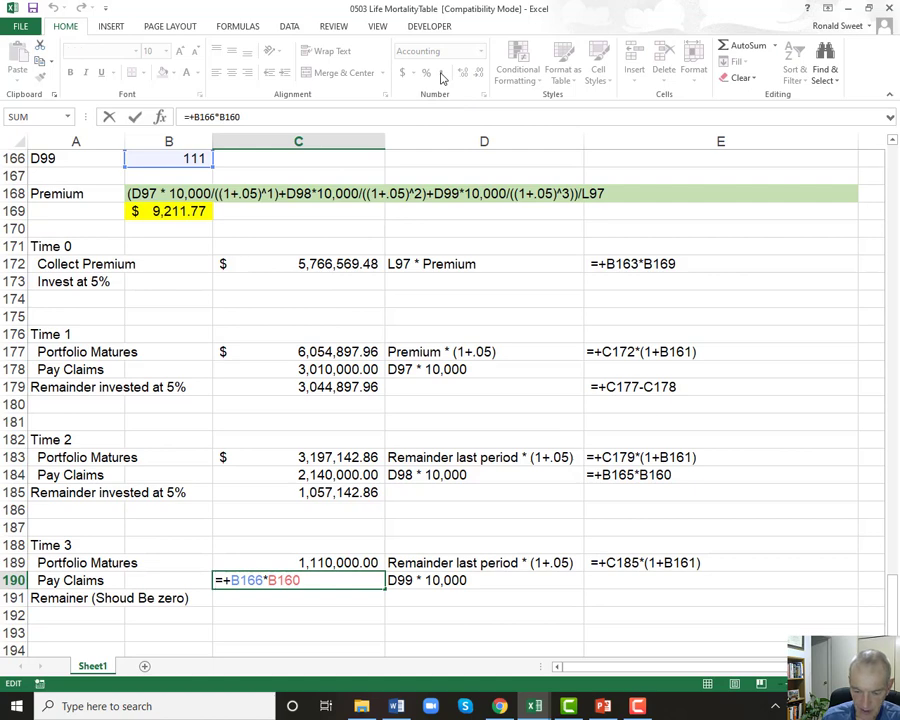
key(Home)
text(')
key(ctrl+Return)
key(ctrl+c)
key(Right)
key(Right)
key(ctrl+v)
key(Left)
key(Left)
key(Escape)
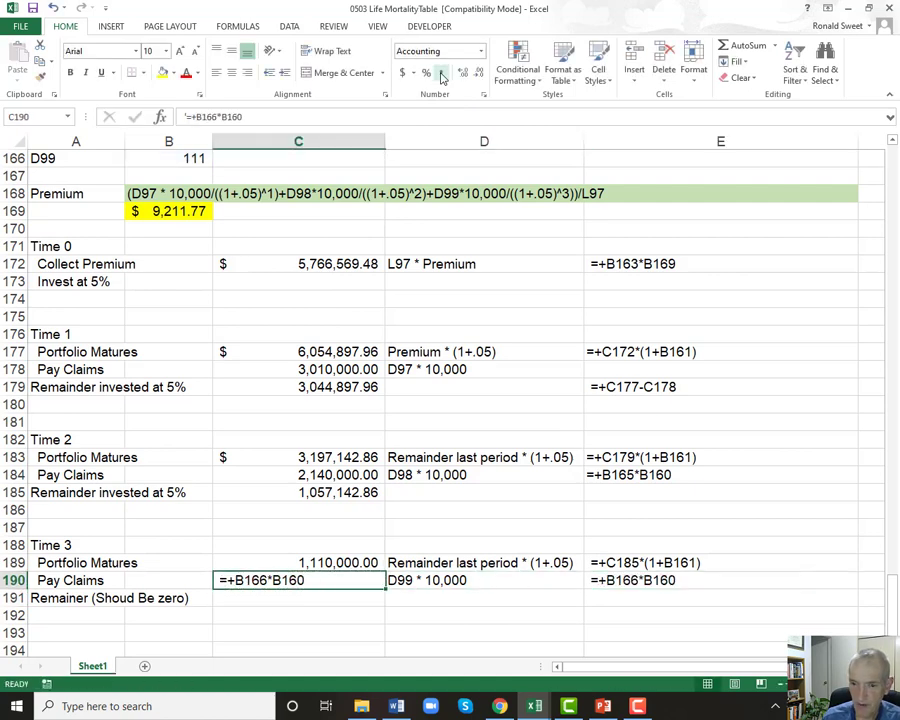
key(F2)
key(Home)
key(Delete)
key(Return)
Calculate the Time 3 remainder in C191 with +C189-C190 and give the portfolio value in C189 the accounting dollar format.
text(+)
key(Up)
key(Up)
text(-)
key(Up)
key(Return)
key(Up)
key(Up)
key(Up)
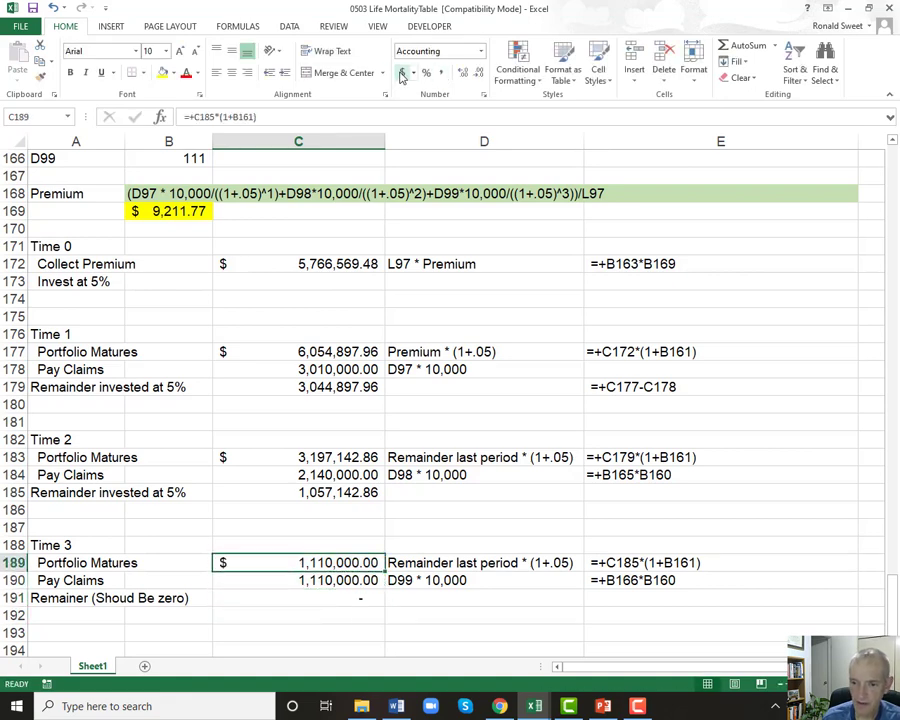
Document the remainder formula as the text =+C189-C190 in E191, keeping the live formula in C191.
key(Down)
key(Down)
key(F2)
key(Home)
text(')
key(Return)
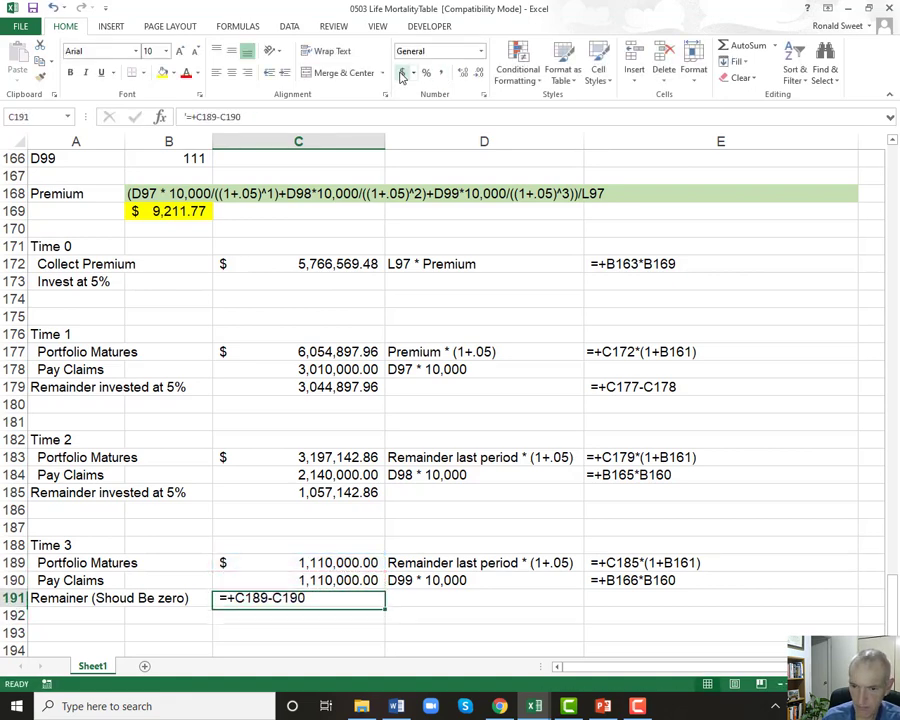
key(Up)
key(ctrl+c)
key(Right)
key(Right)
key(Return)
key(Left)
key(Left)
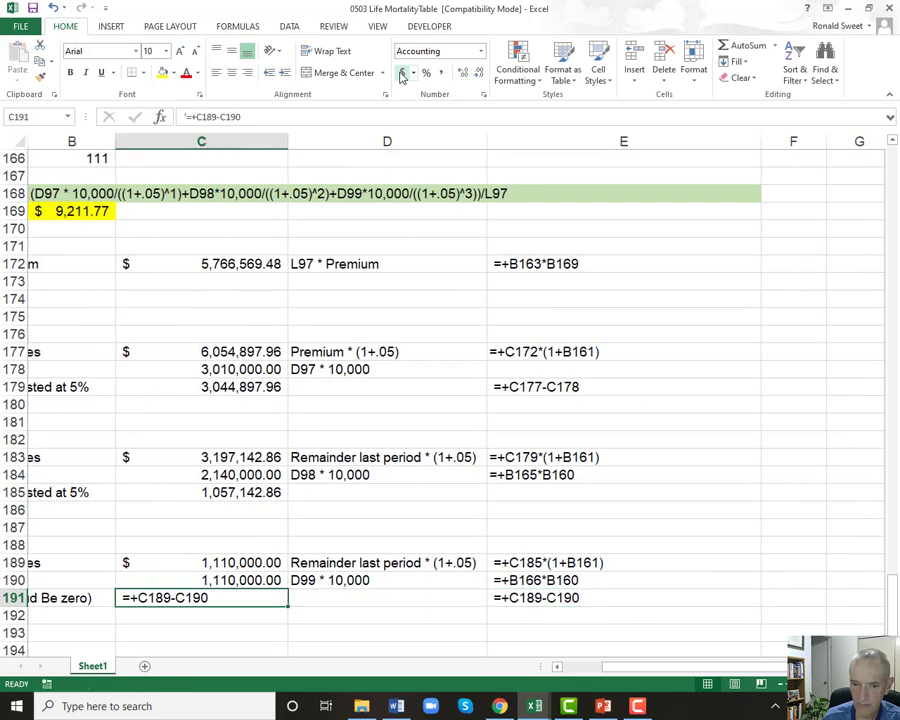
key(F2)
key(Home)
key(Delete)
key(Return)
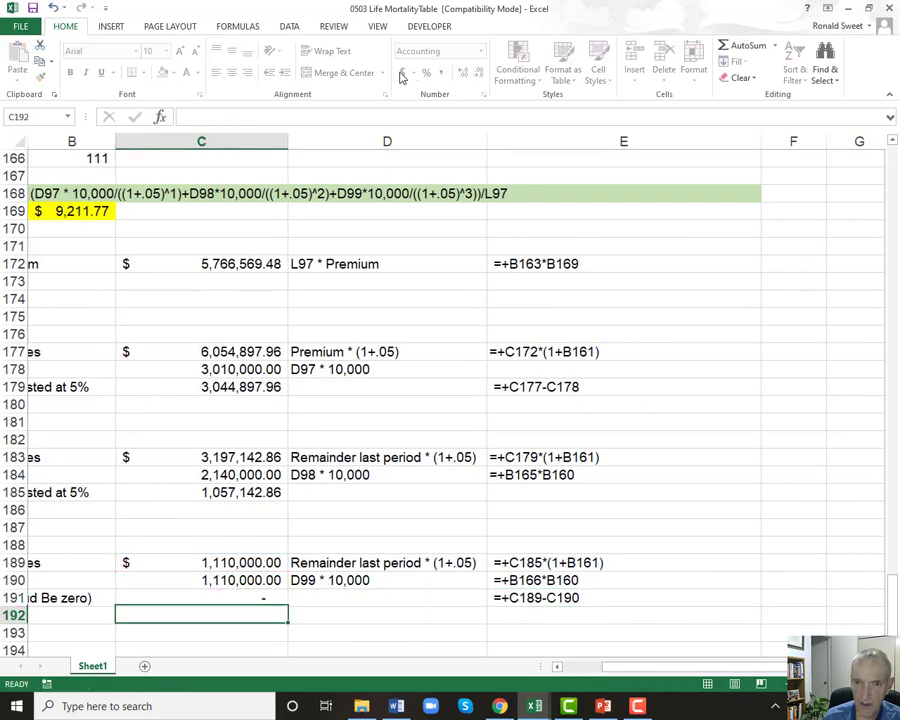
Test the cash flow proof with the rounded premium 9211.77 hard-coded in B169 and undo that entry.
key(Left)
key(Left)
key(Up)
key(Up)
key(Up)
key(Up)
key(Up)
key(Up)
key(Up)
key(Up)
key(Up)
key(Up)
key(Up)
key(Up)
key(Up)
key(Up)
key(Up)
key(Up)
key(Up)
key(Up)
key(Up)
key(Up)
key(Up)
key(Up)
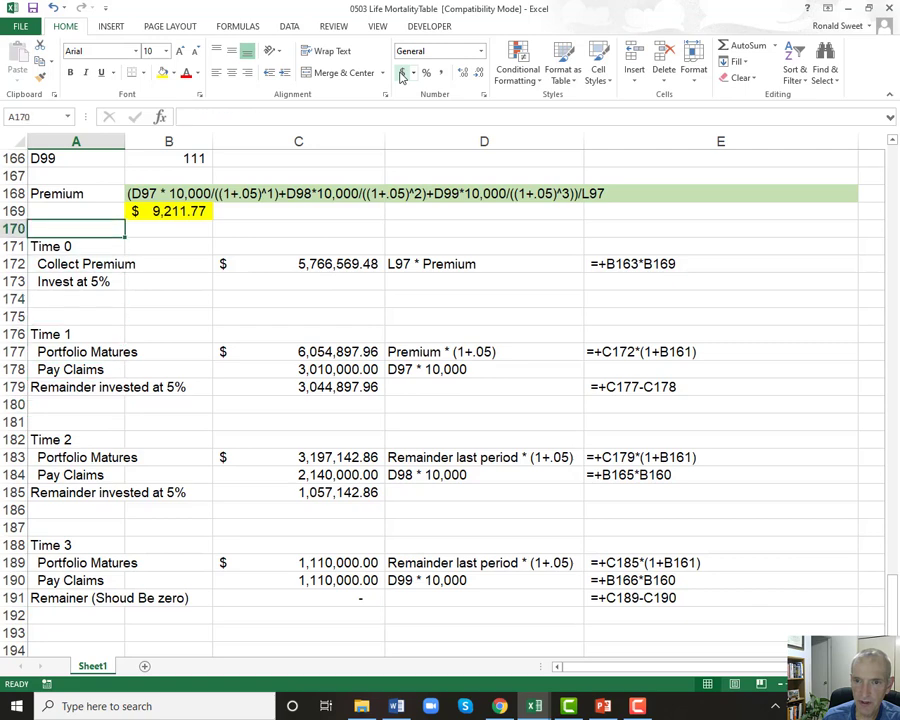
key(Up)
key(Right)
text(9211.)
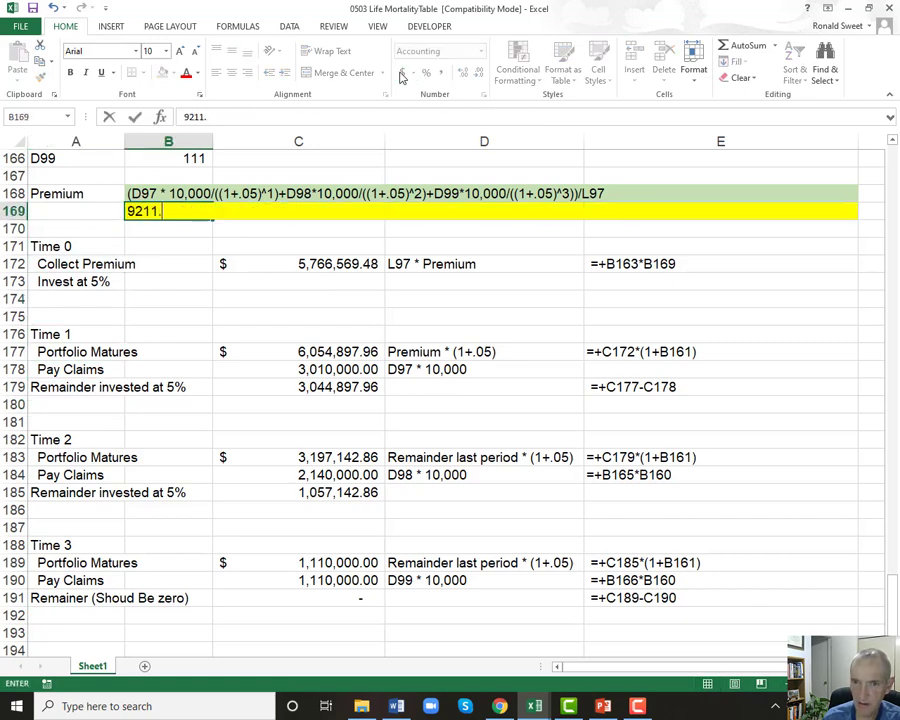
key(Return)
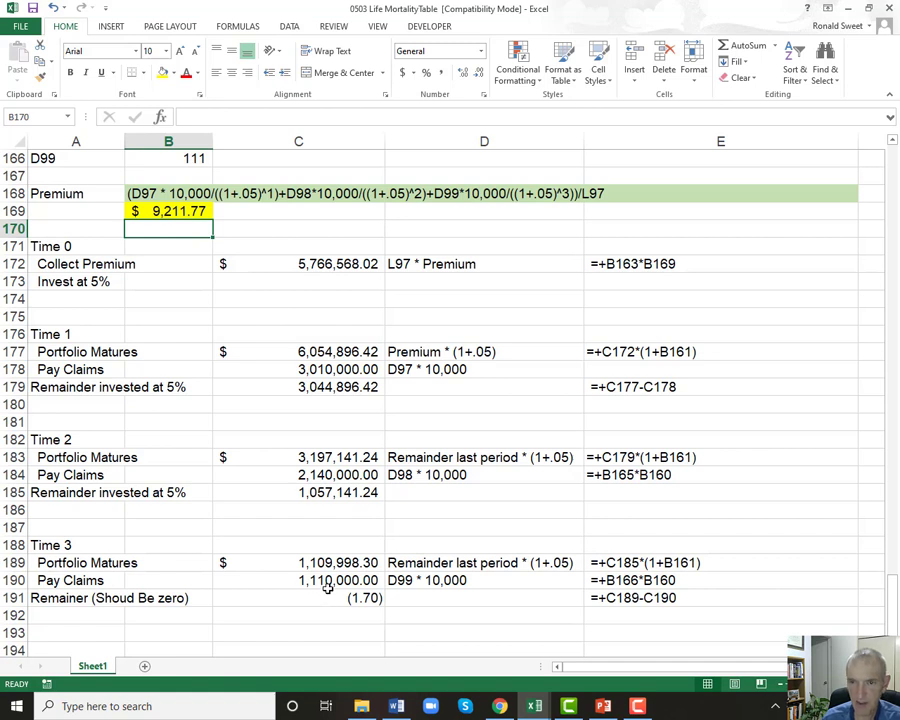
key(ctrl+z)
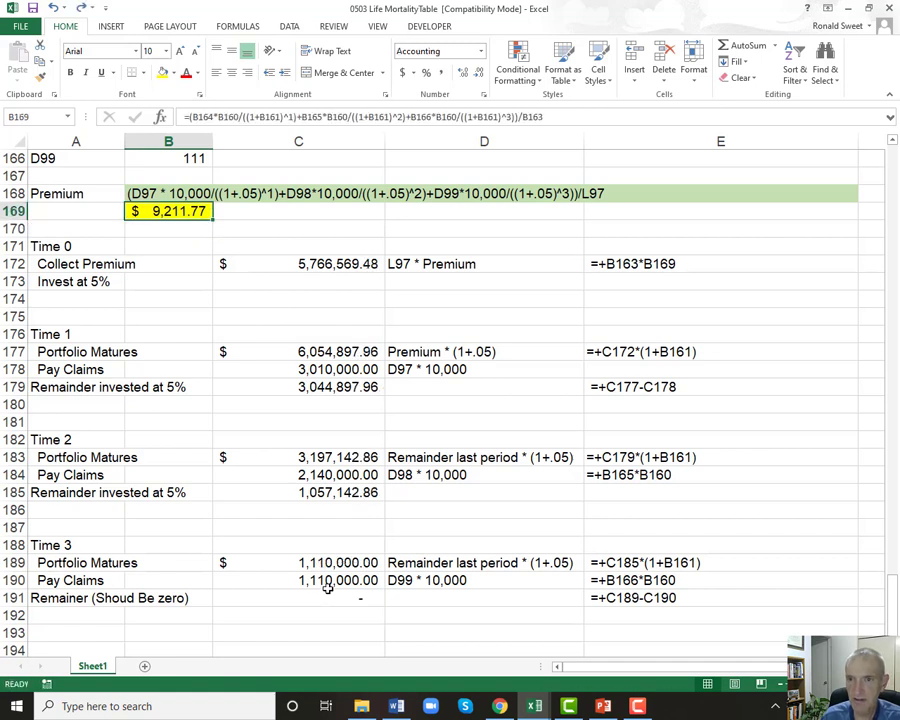
Show the premium in B169 with three decimal places, keeping the original width of column B.
click(465, 75)
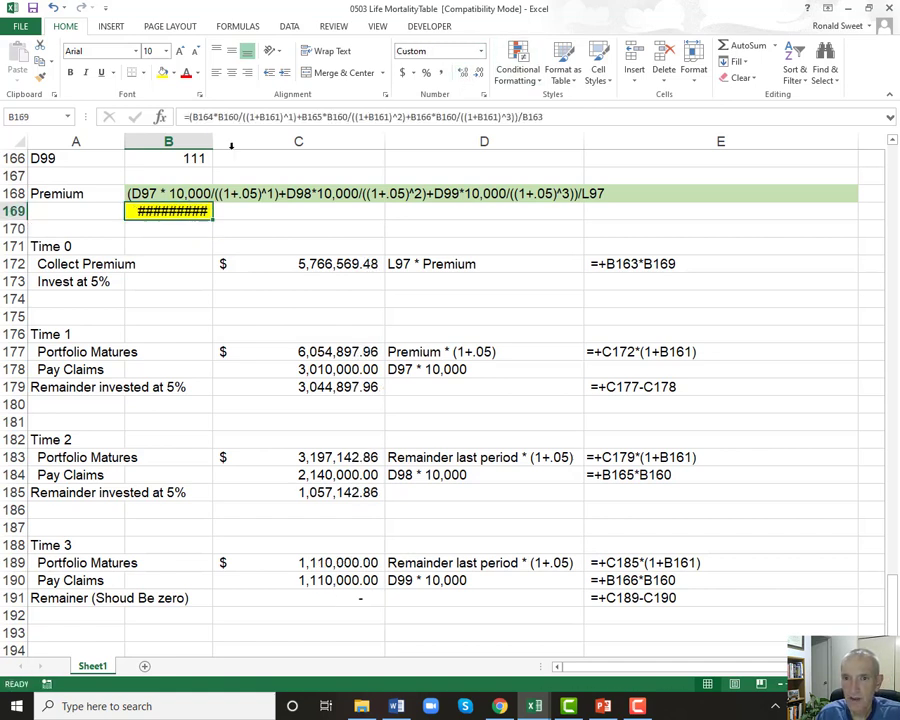
double_click(213, 143)
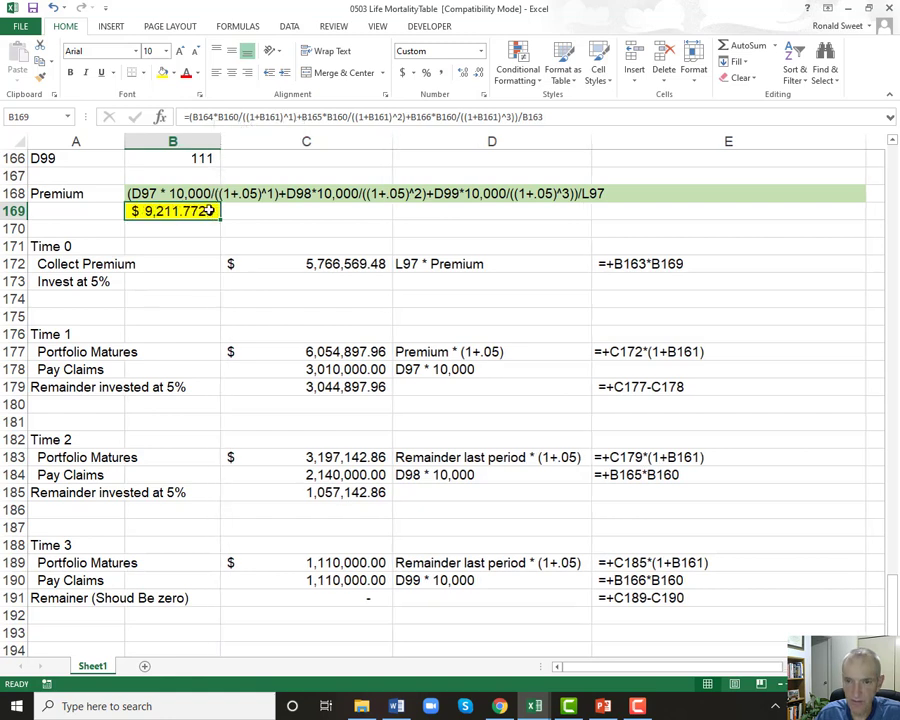
key(ctrl+z)
key(ctrl+z)
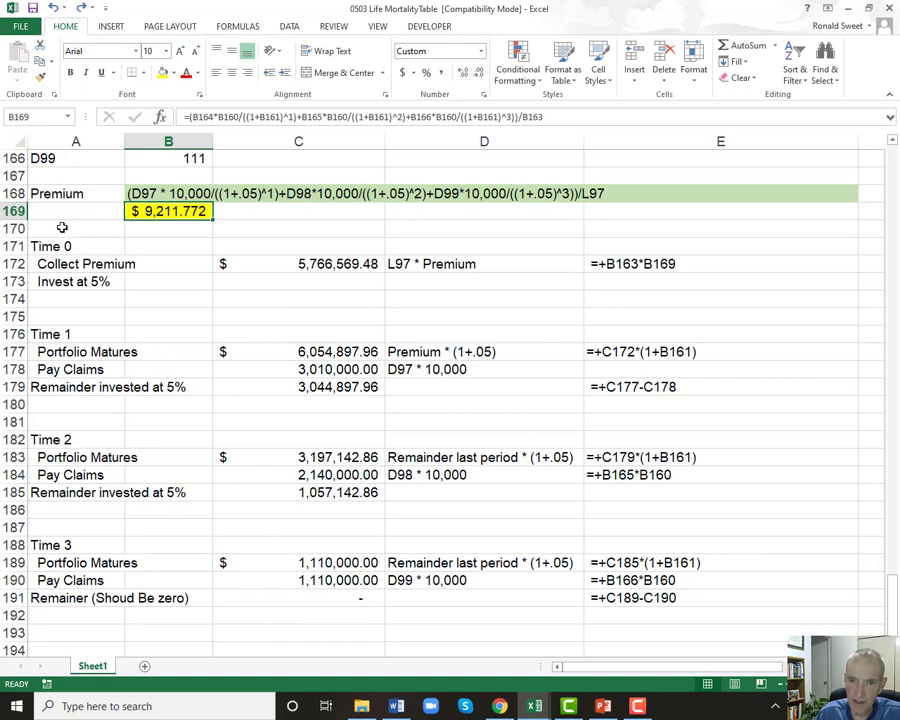
Fill the whole life cash flow proof in A171:E191 with the standard green colour.
drag(64, 245, 674, 598)
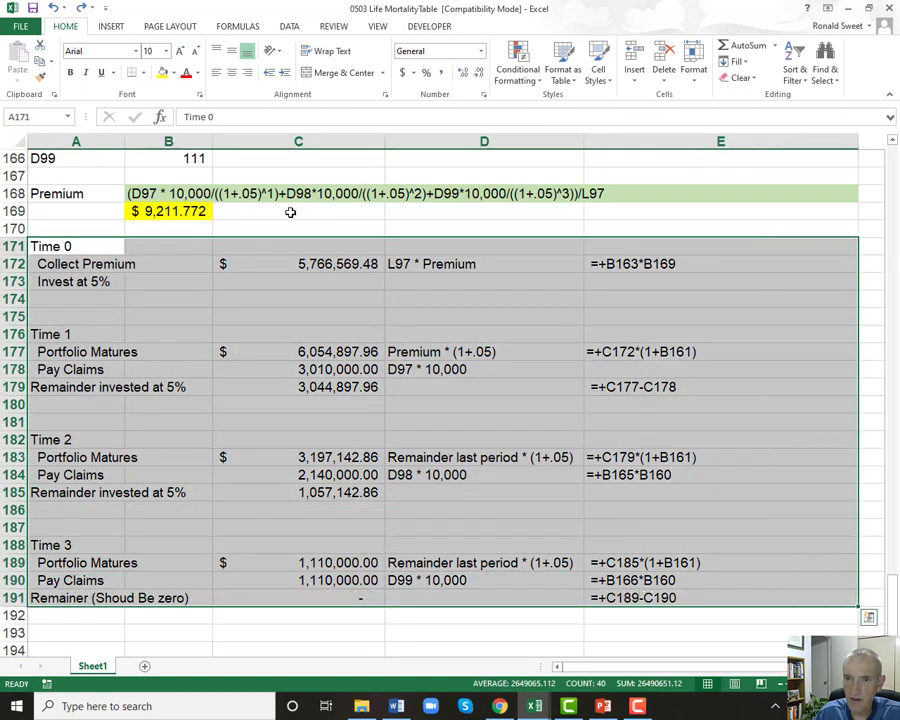
click(173, 73)
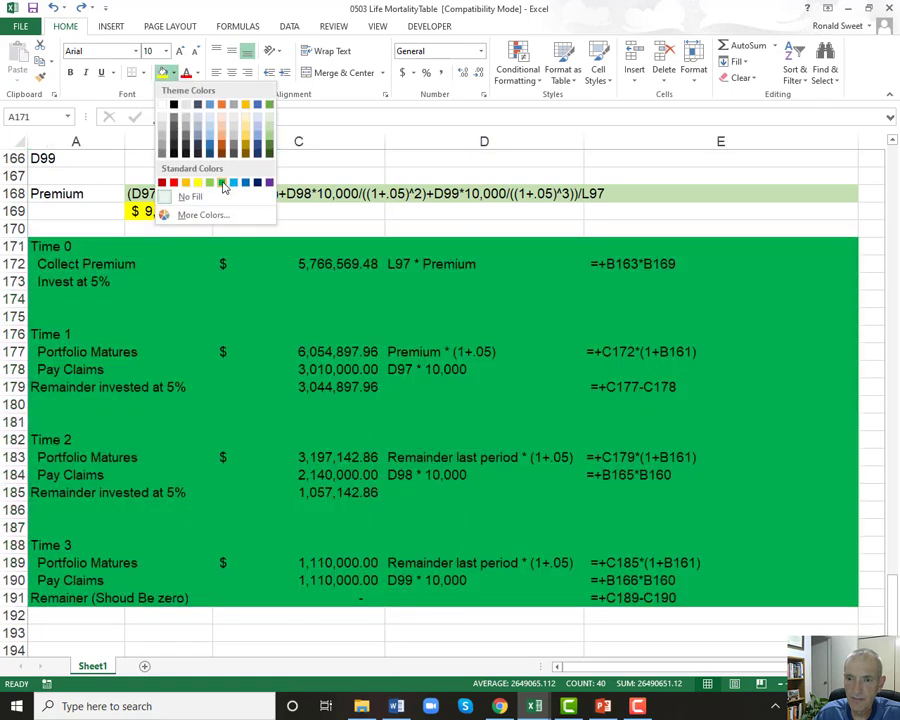
click(222, 183)
click(80, 281)
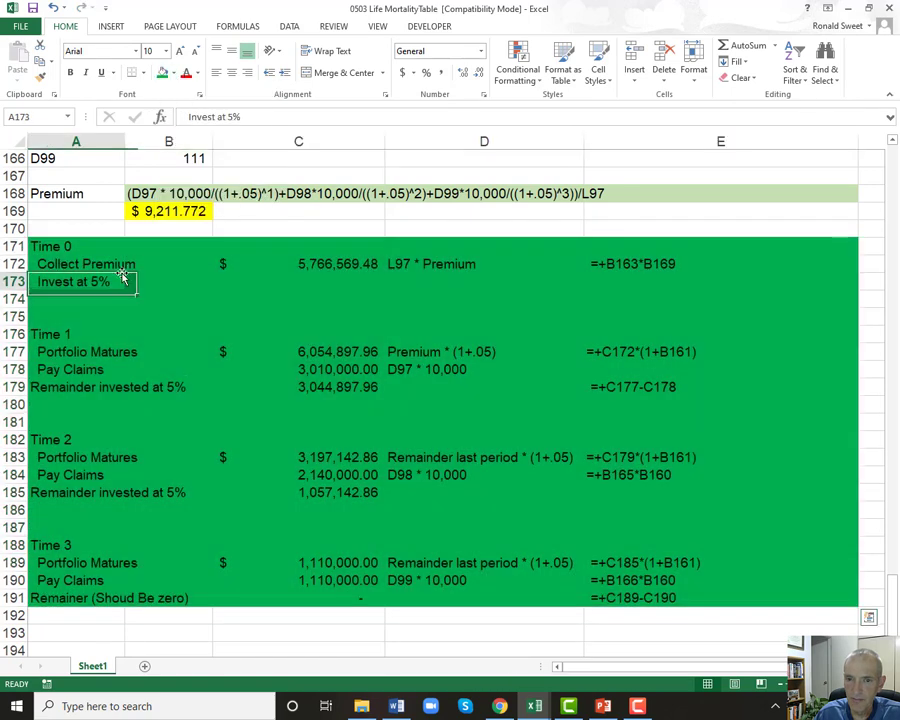
Review the whole life cash flow proof from Time 0 to Time 3 alongside the level term section above it.
click(73, 247)
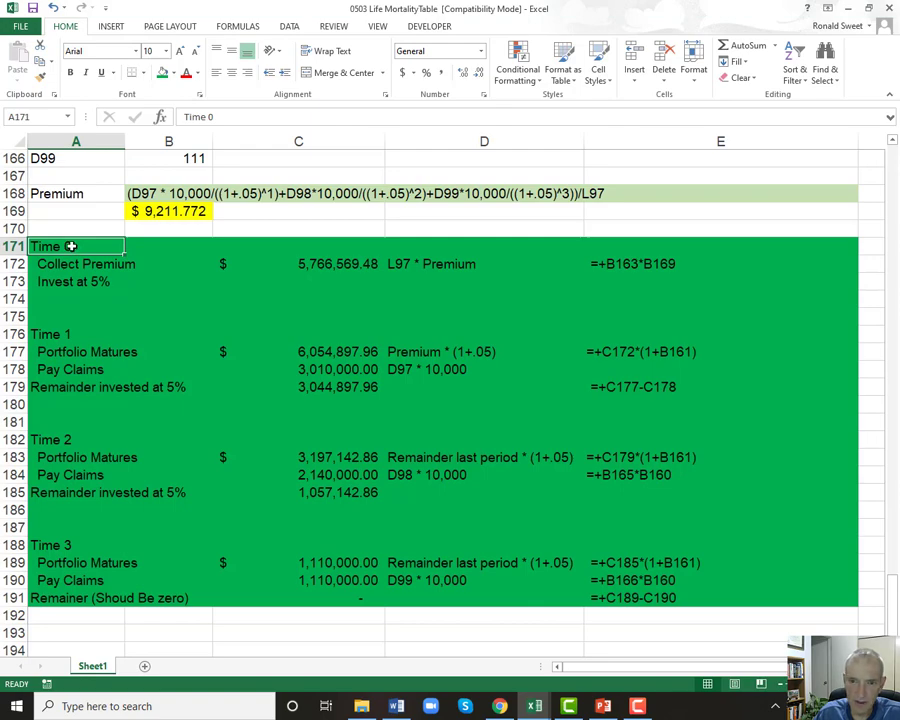
scroll(218, 430, up, 13)
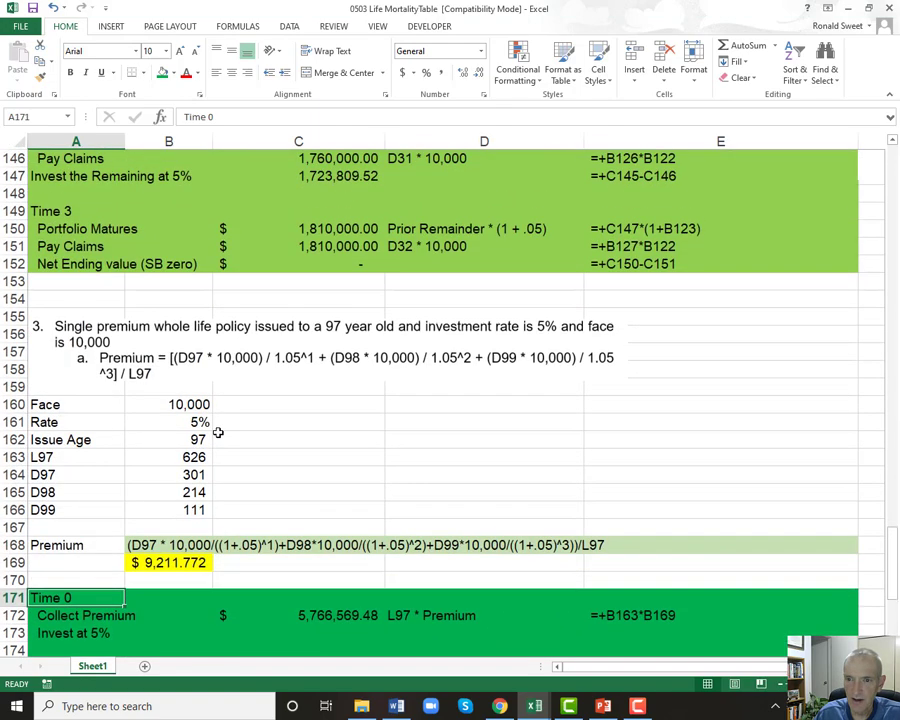
scroll(217, 430, down, 3)
scroll(214, 426, up, 7)
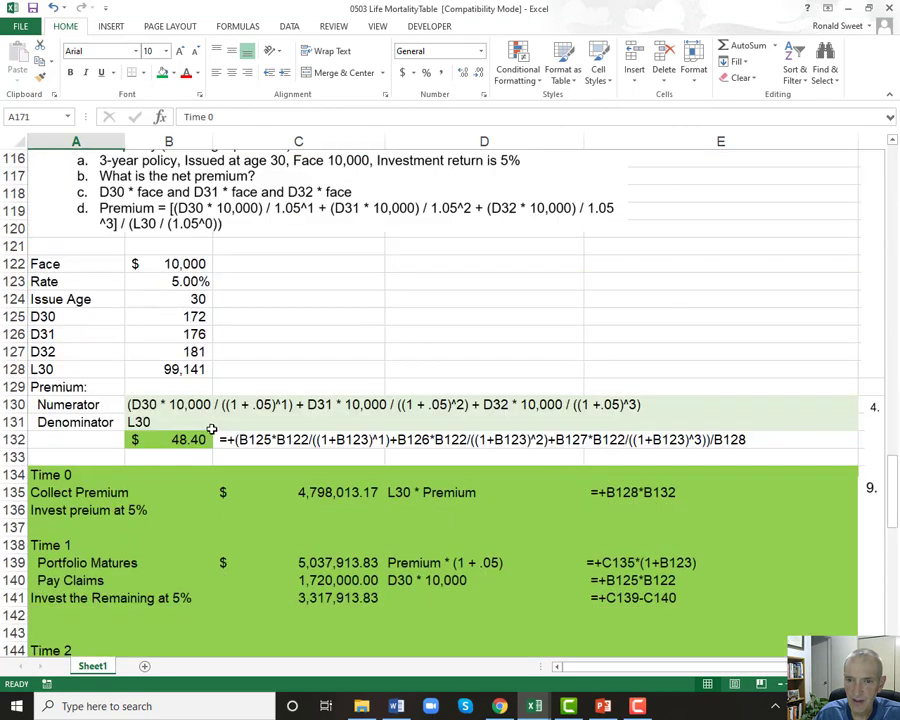
scroll(211, 424, down, 10)
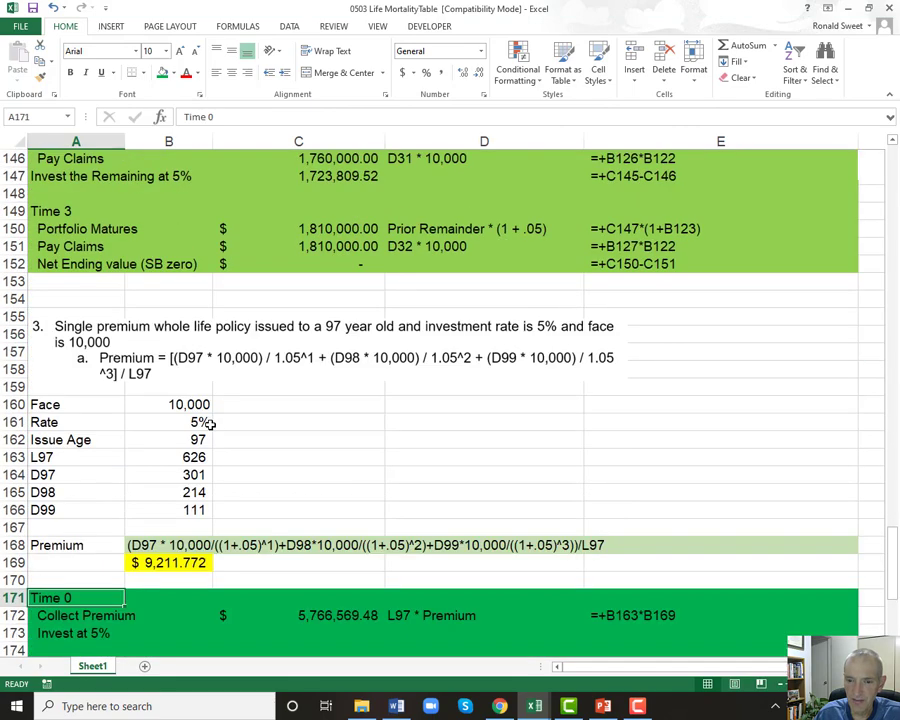
scroll(210, 424, down, 7)
scroll(209, 423, down, 3)
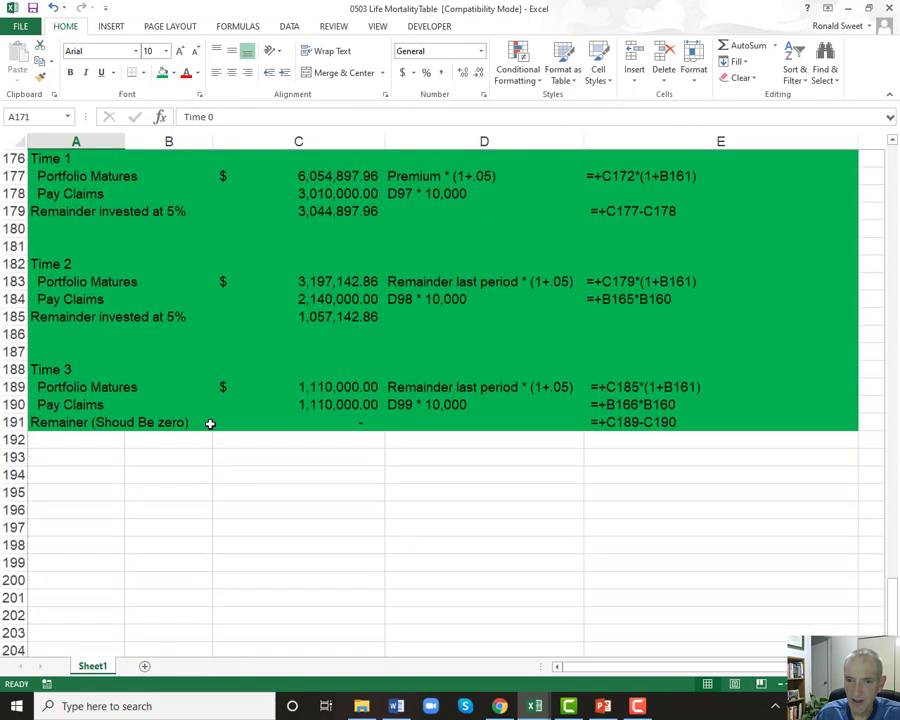
scroll(208, 420, up, 7)
scroll(123, 410, down, 4)
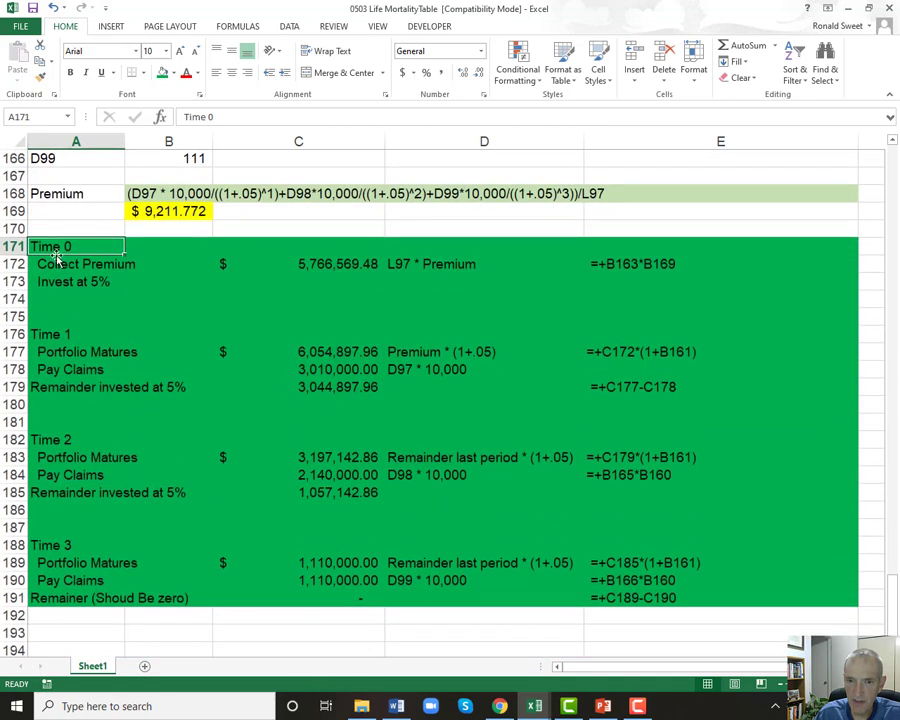
click(48, 263)
click(58, 282)
click(60, 335)
click(62, 349)
click(66, 367)
click(66, 382)
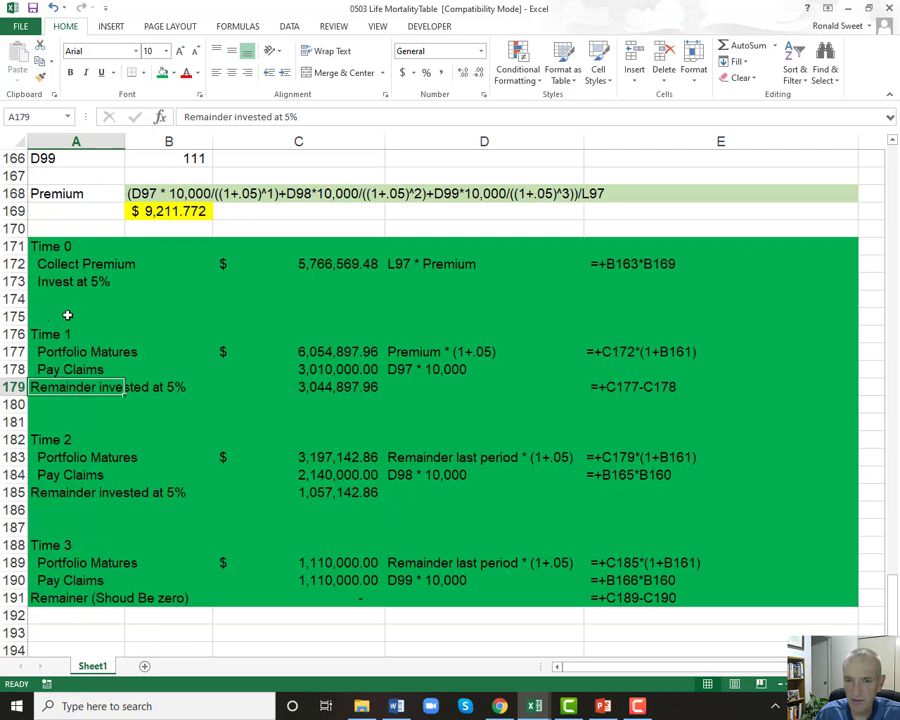
click(28, 376)
click(60, 472)
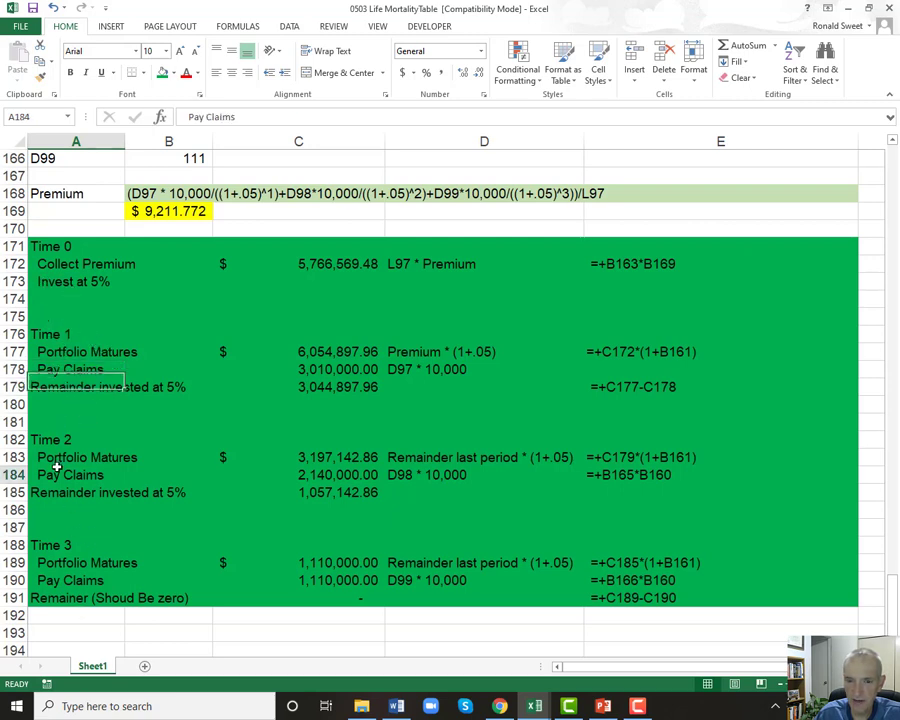
click(60, 563)
drag(52, 336, 53, 388)
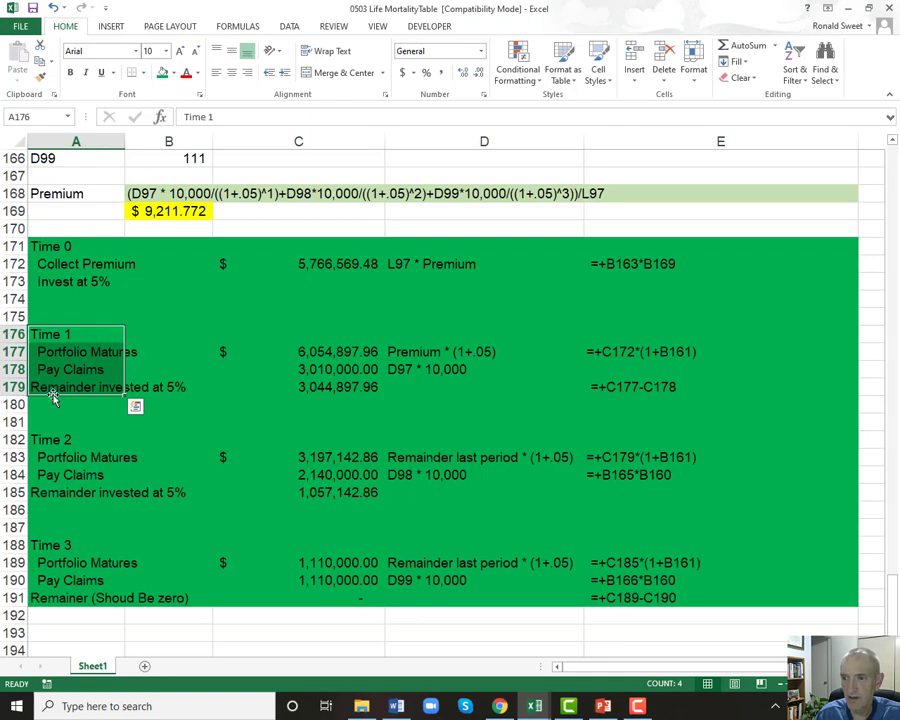
Copy the picture listing the numbered policy problems in column F and paste it at A193 below the whole life proof.
scroll(107, 473, down, 7)
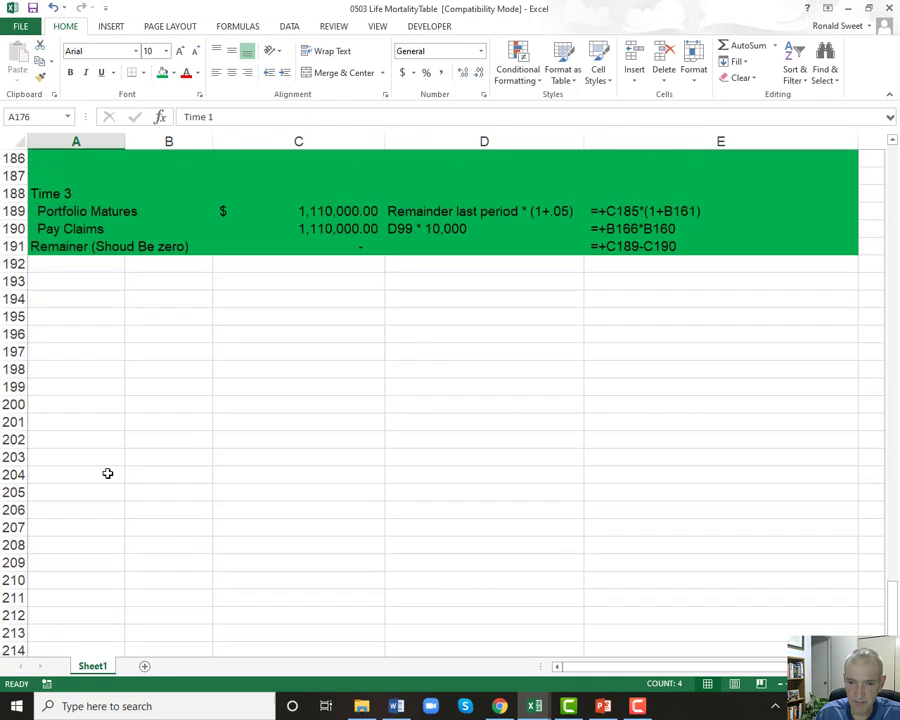
scroll(105, 469, up, 20)
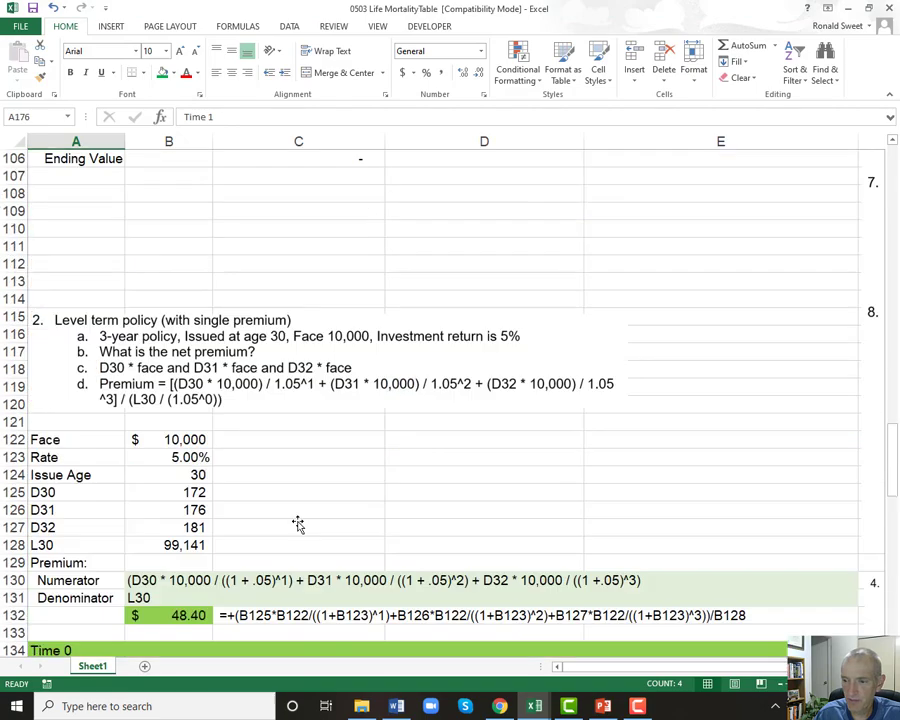
drag(700, 667, 732, 667)
scroll(585, 541, up, 10)
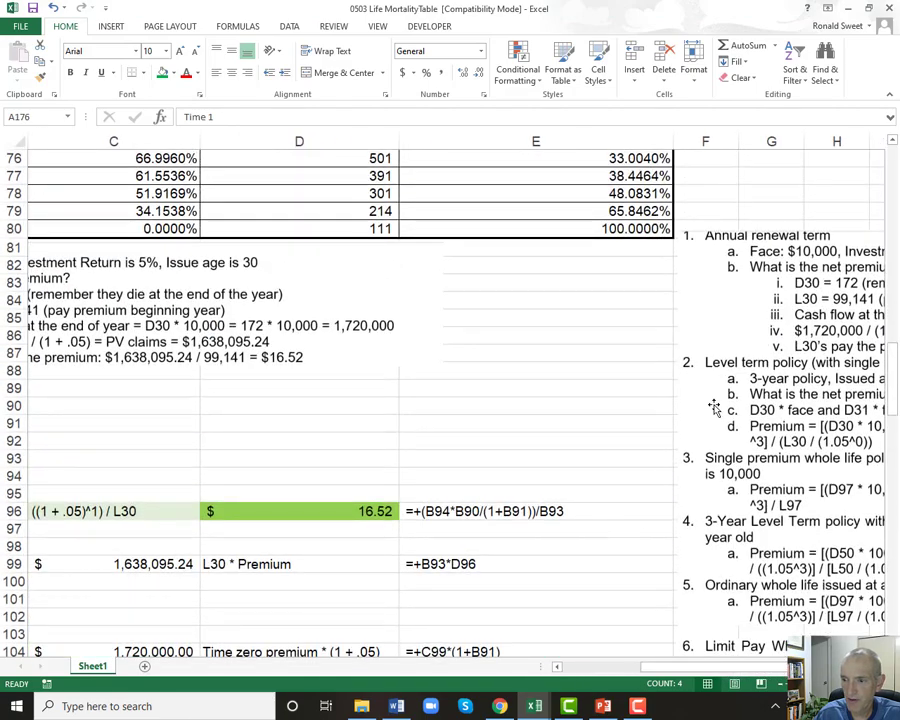
click(679, 405)
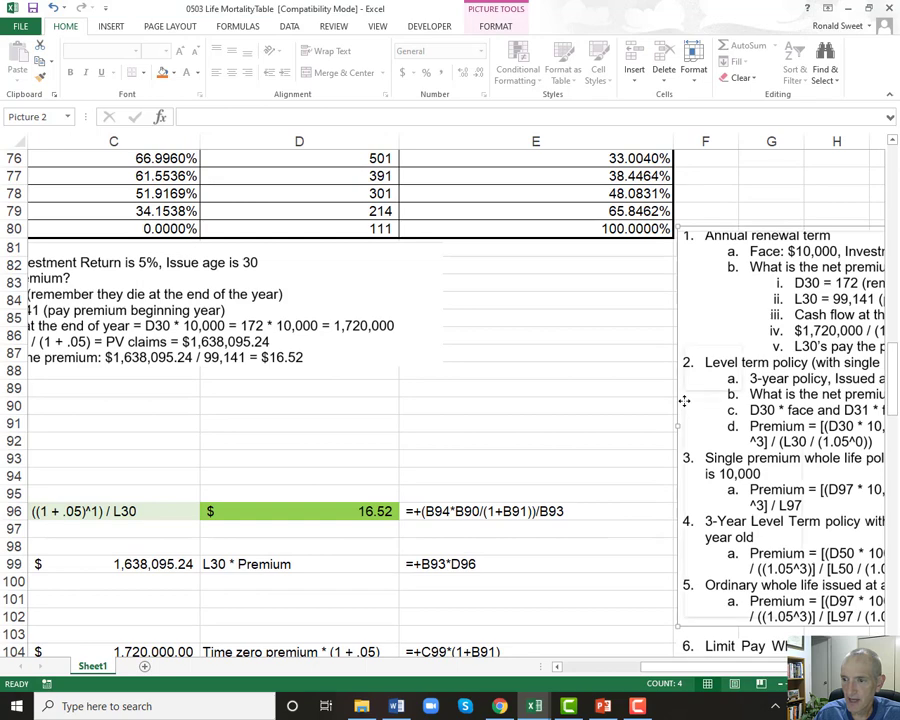
right_click(681, 400)
click(706, 427)
scroll(84, 454, down, 4)
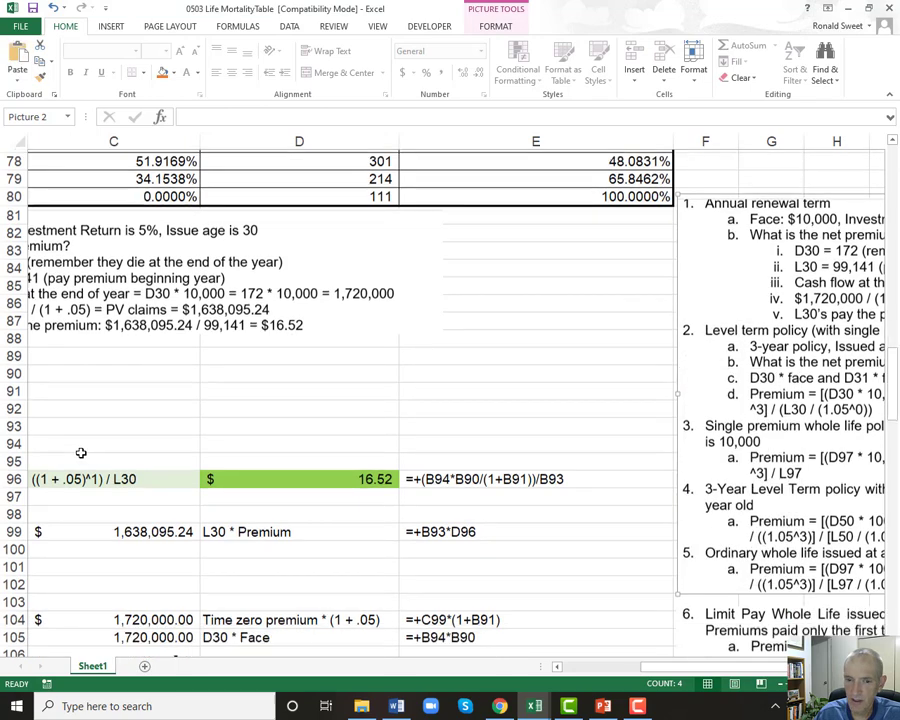
scroll(329, 642, down, 10)
drag(632, 666, 600, 666)
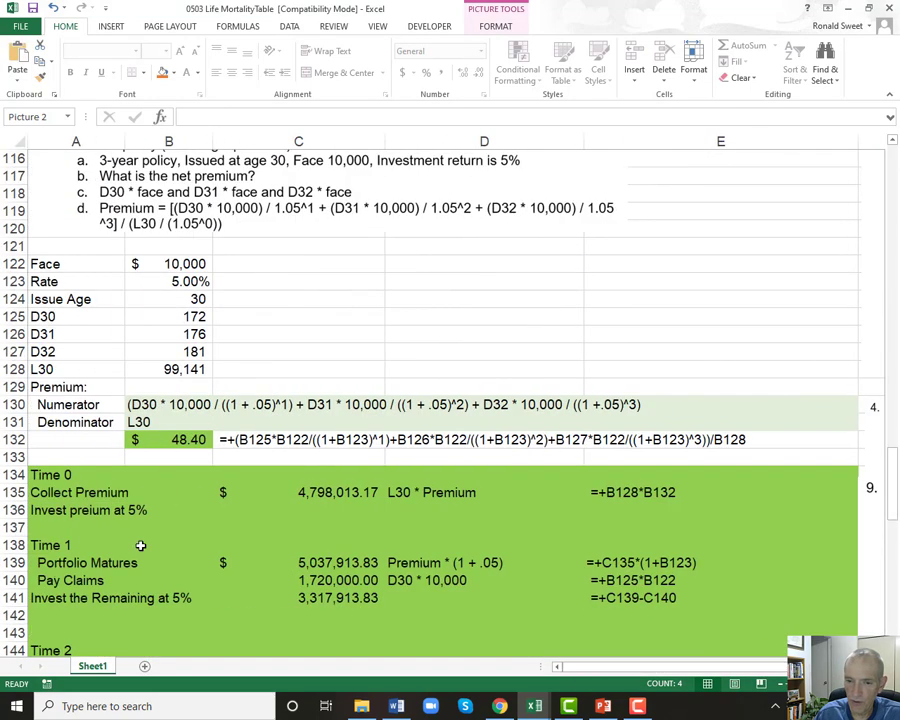
scroll(84, 517, down, 19)
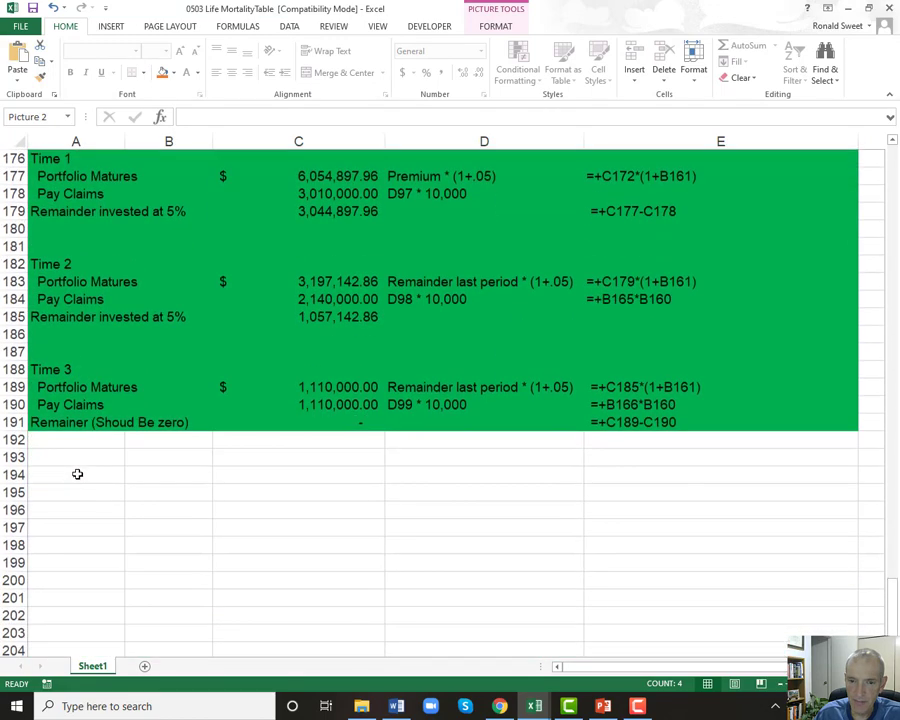
click(67, 460)
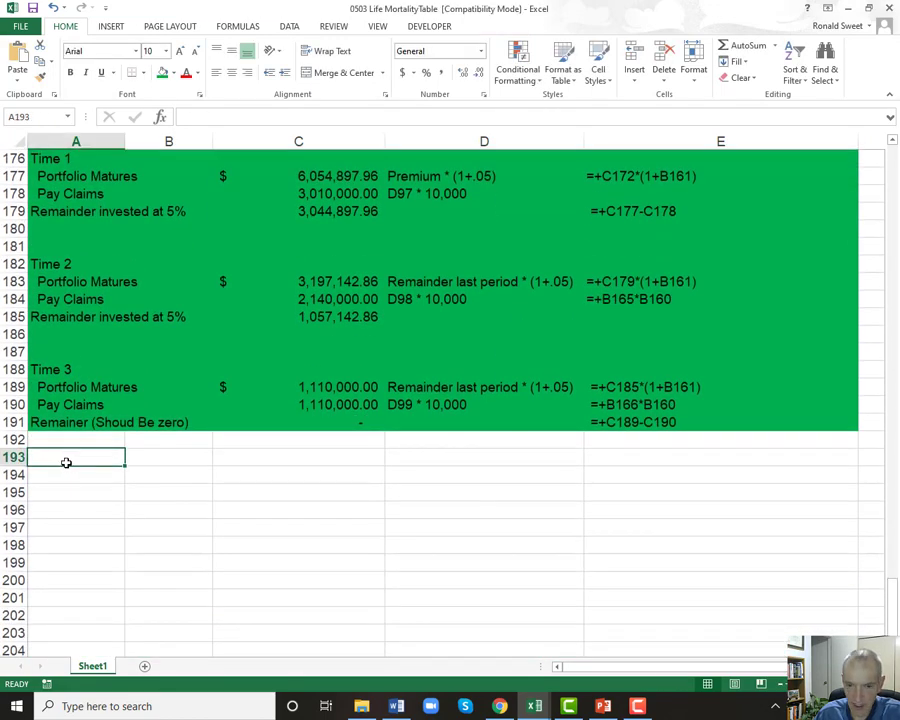
key(ctrl+v)
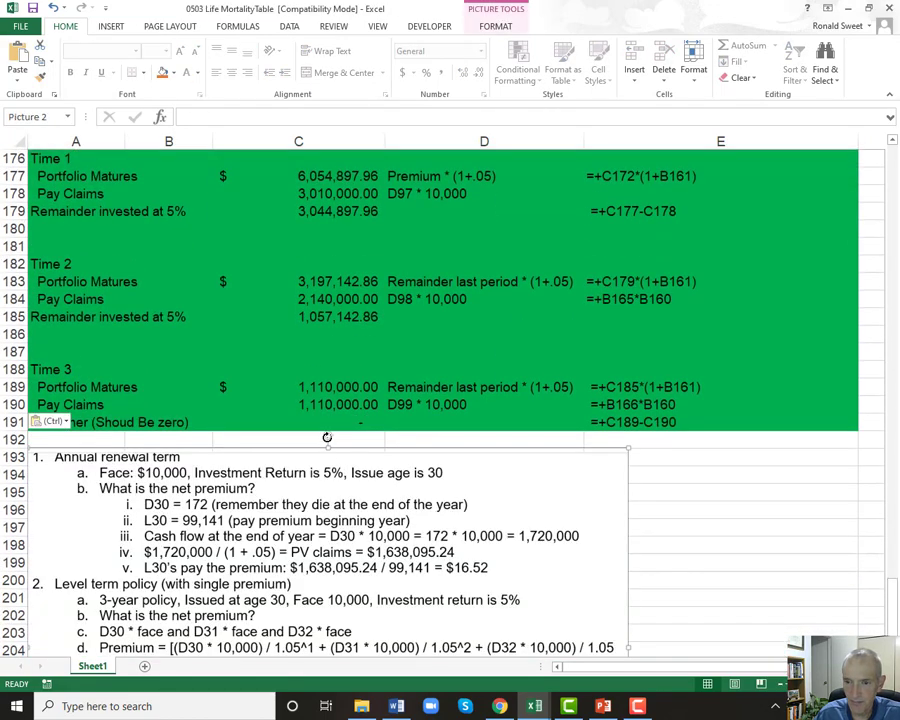
Crop the pasted picture of policy problems so that only problem 4, the 3-Year Level Term policy, remains.
right_click(327, 437)
key(Escape)
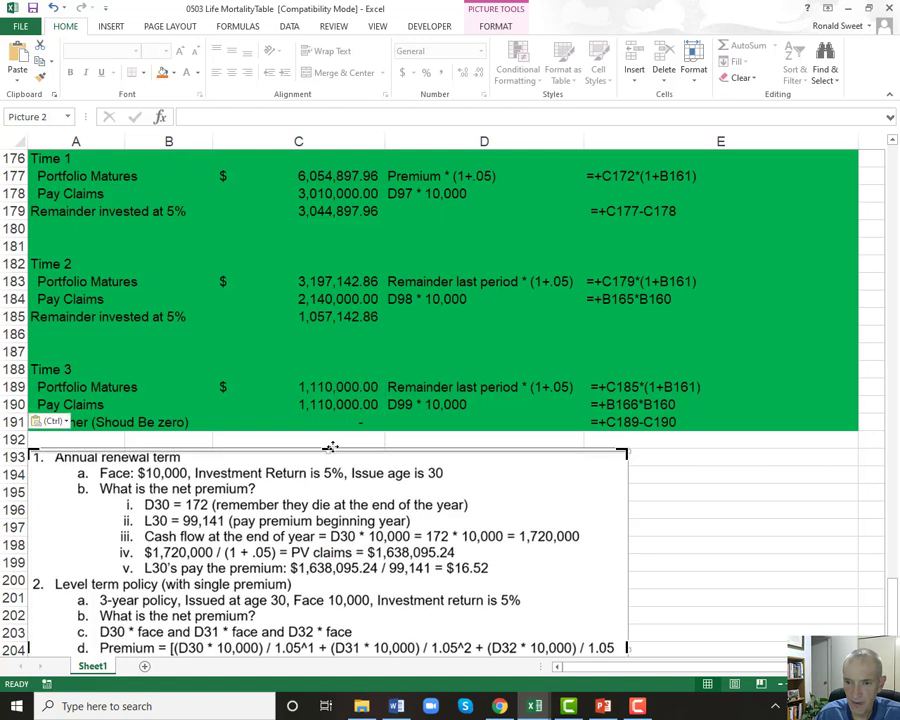
scroll(317, 517, down, 3)
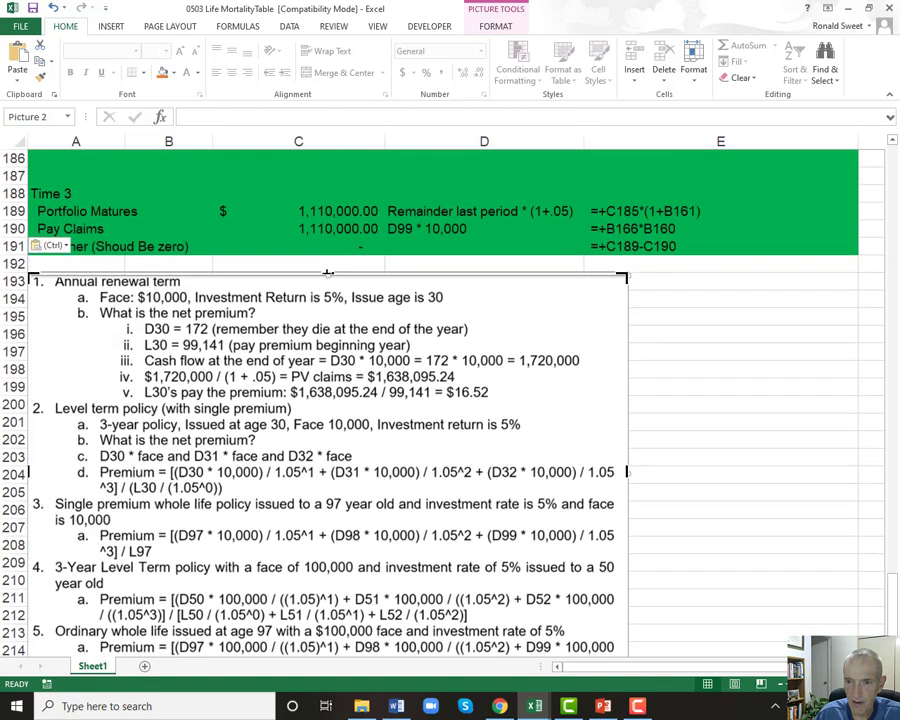
drag(327, 284, 362, 555)
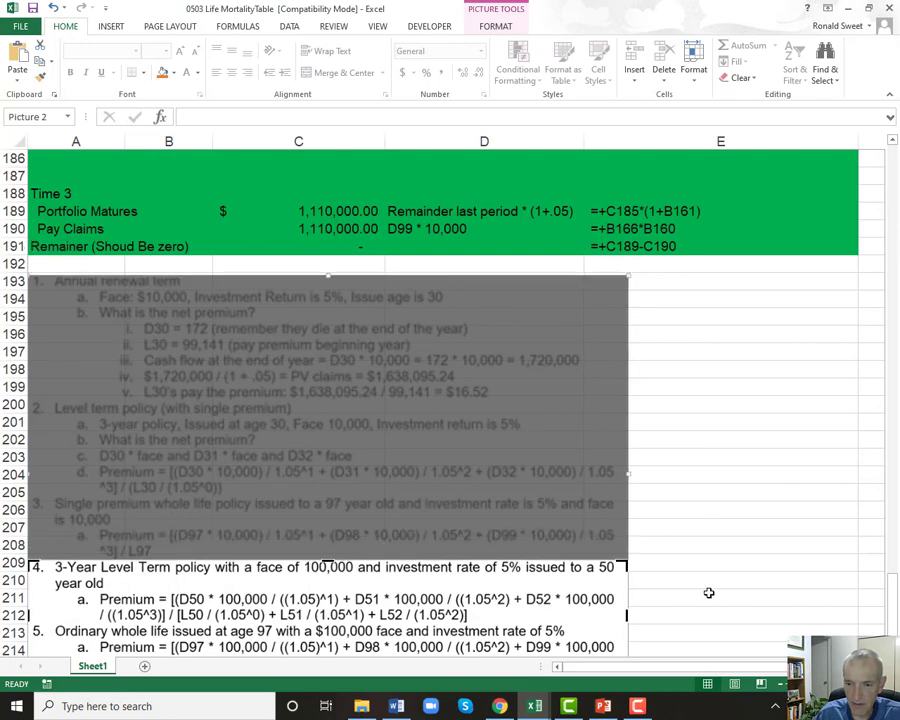
scroll(709, 593, down, 7)
drag(326, 317, 320, 270)
click(167, 383)
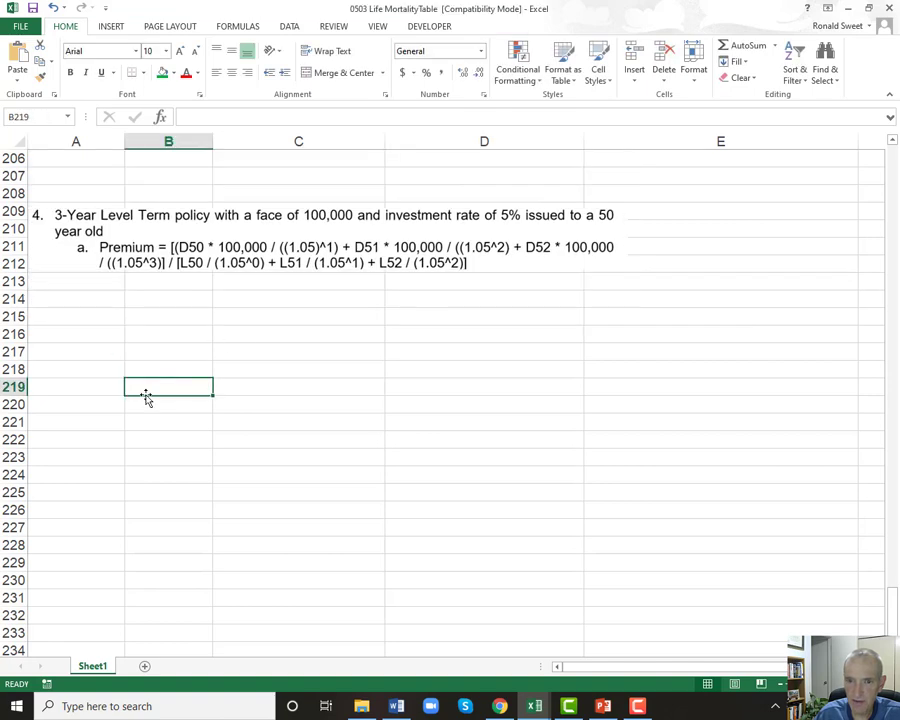
Move the cropped problem 4 picture up to row 193, just below the whole life proof.
scroll(146, 396, up, 7)
click(148, 565)
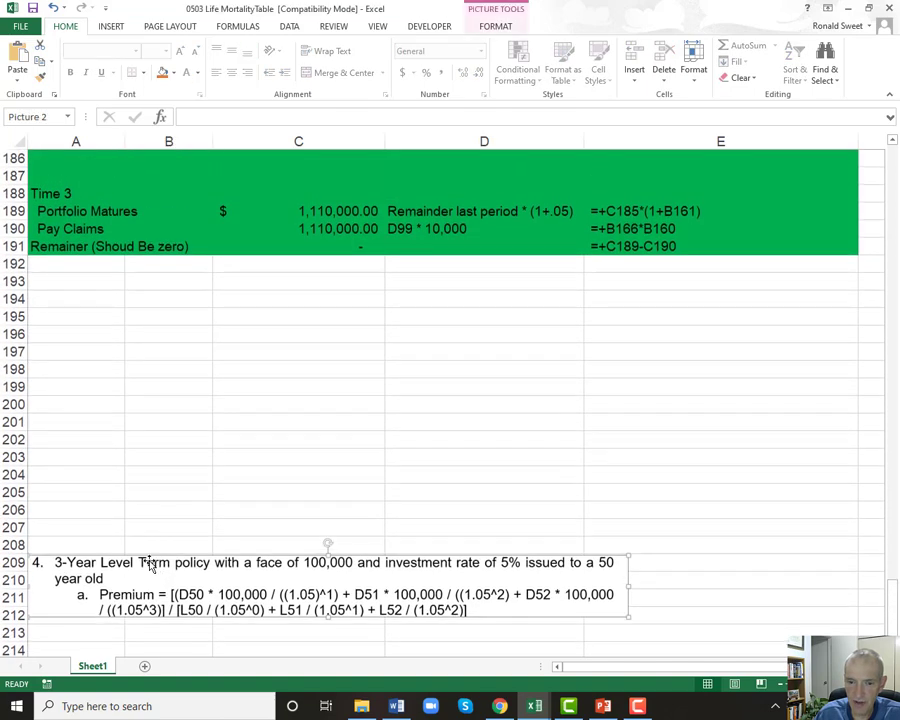
drag(152, 565, 130, 286)
Enter the note "Level Term: # of Ds and # of Ls equal the term" in A200.
click(70, 403)
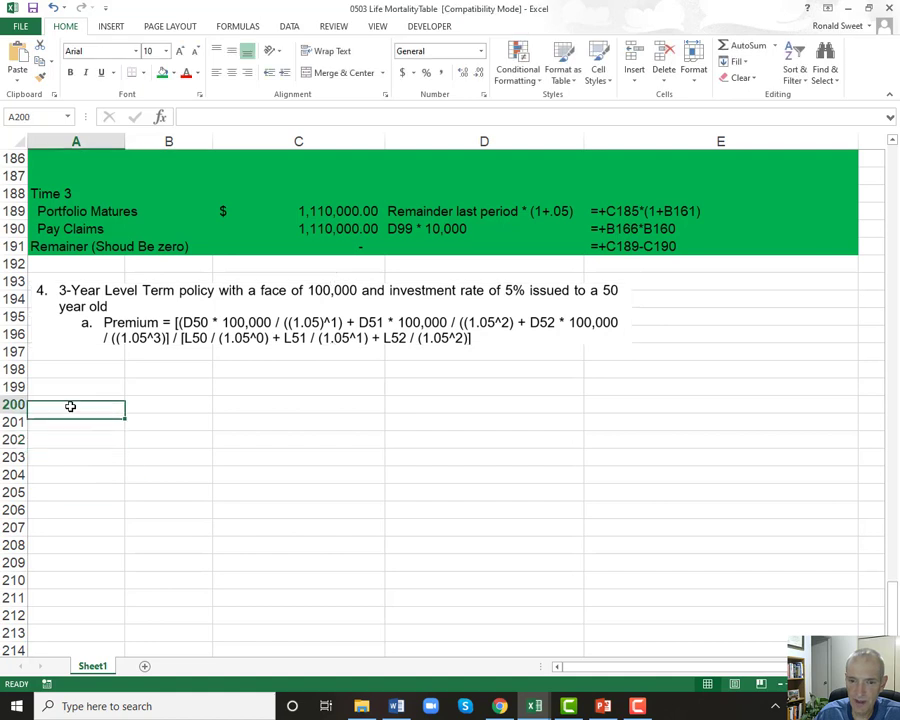
text(L:evel)
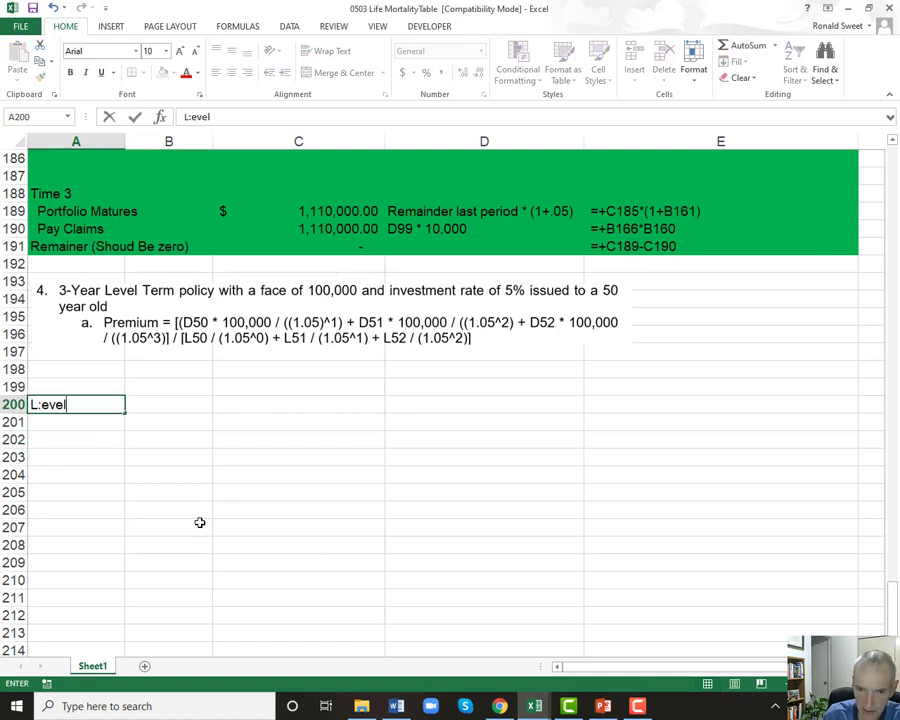
key(BackSpace)
key(BackSpace)
key(BackSpace)
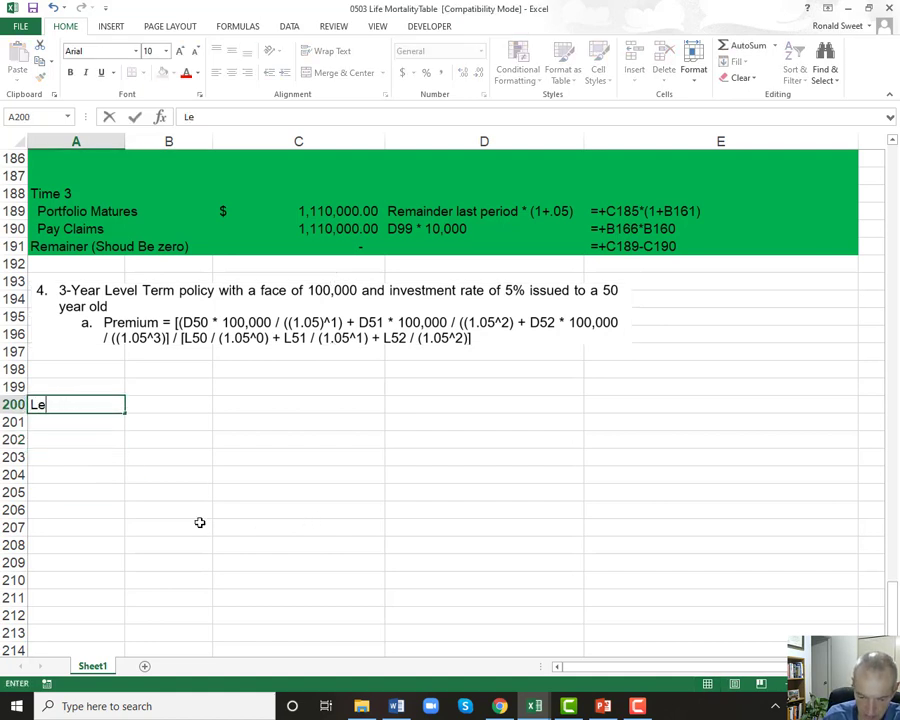
text(evel Term)
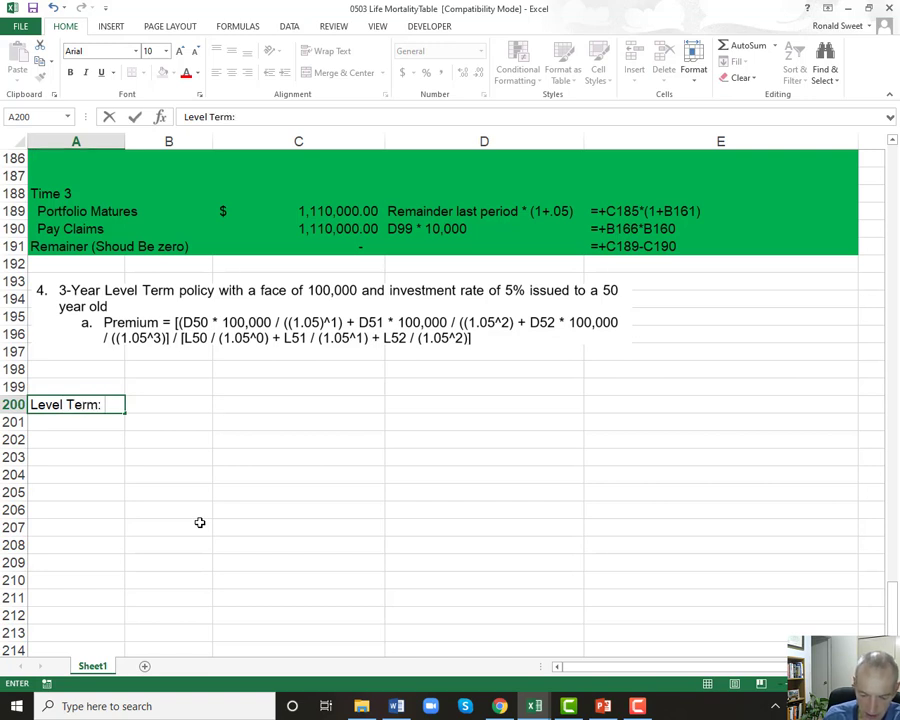
text(: # of )
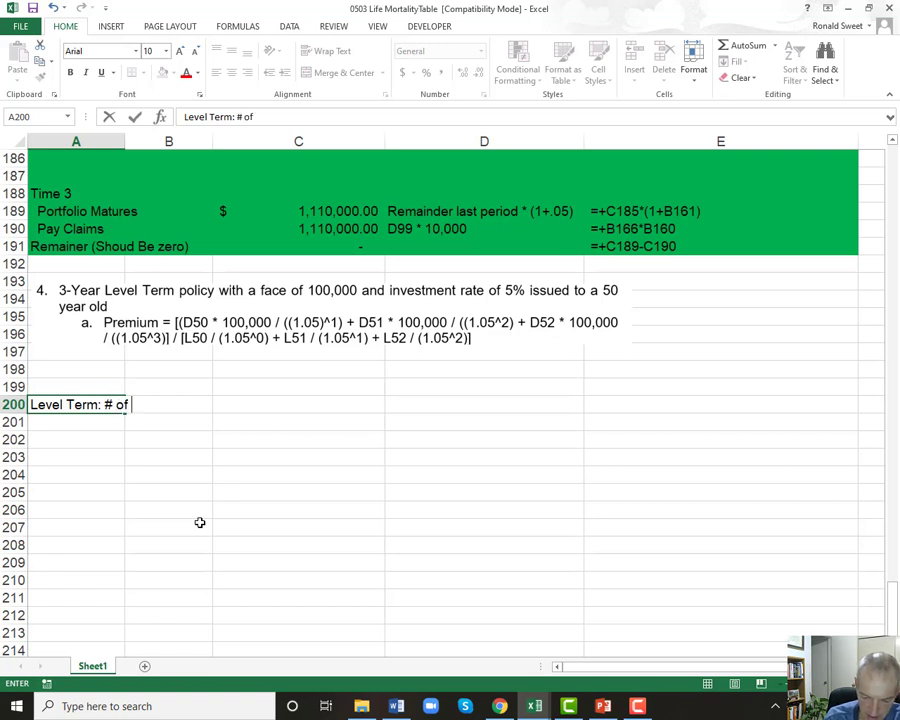
text(Ds and $)
key(BackSpace)
text(# of)
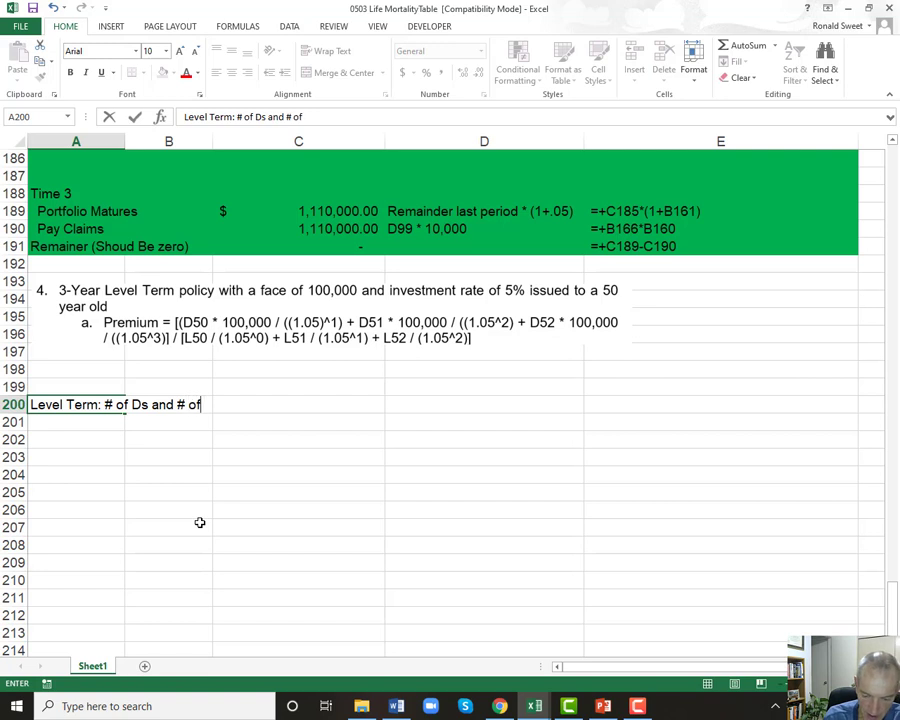
text( Ls equal the term)
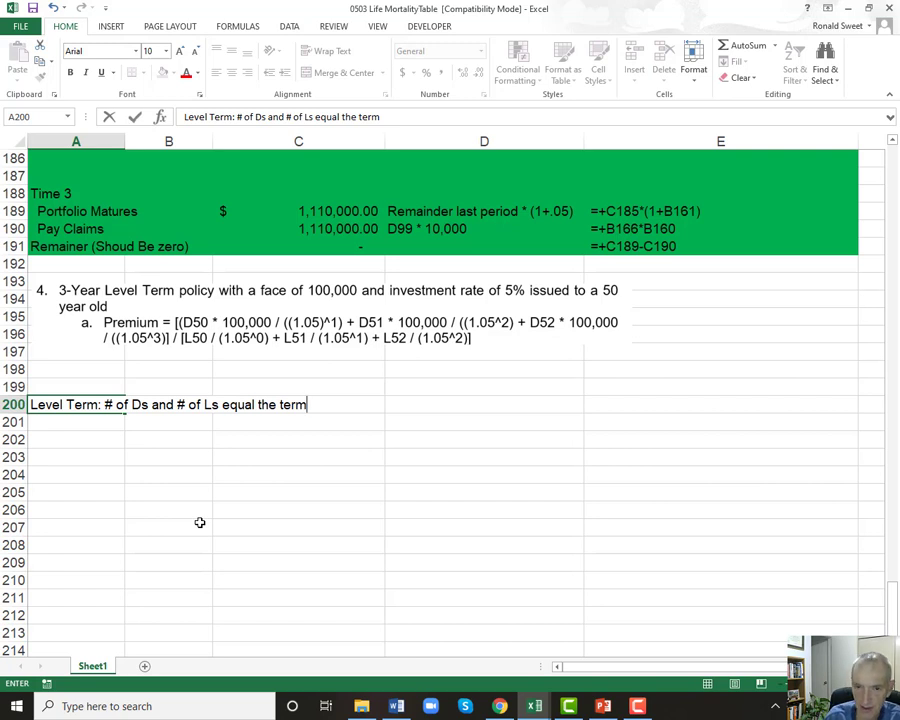
key(Return)
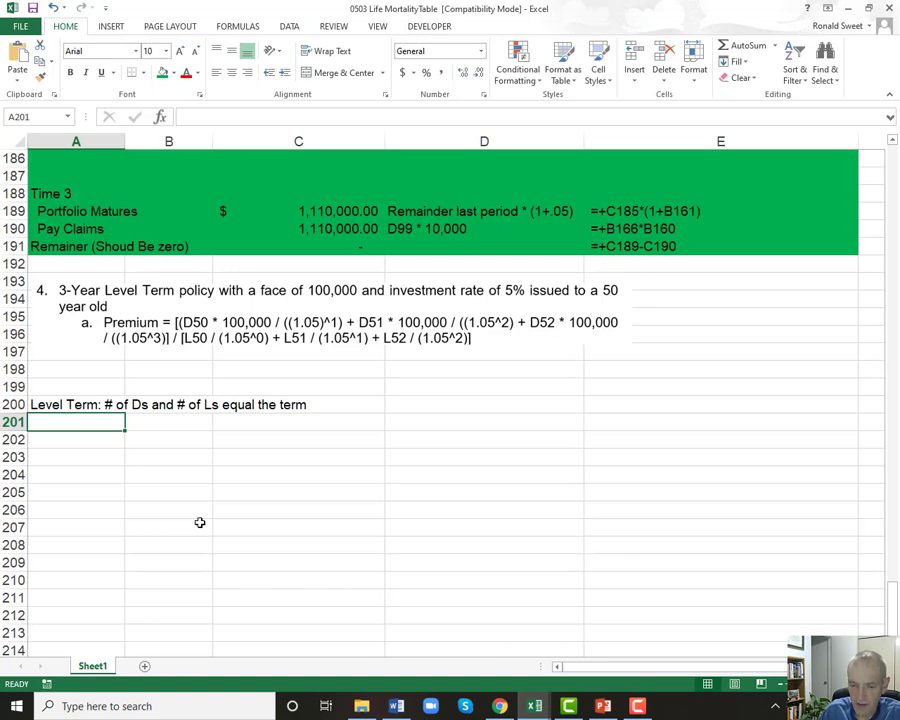
Put double quotation marks around Level Term in the A200 note.
key(Up)
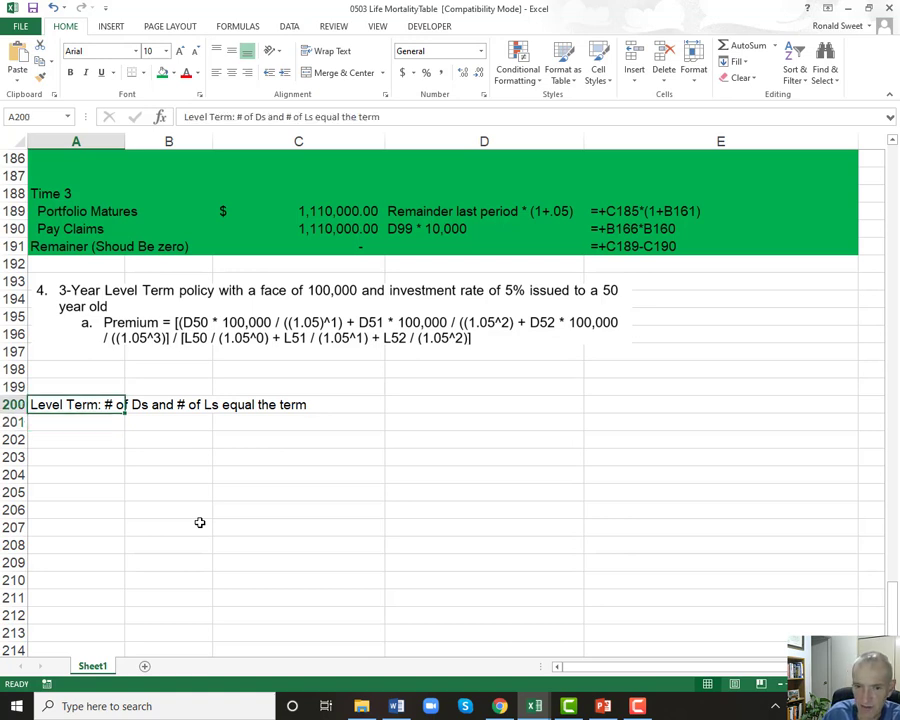
key(F2)
key(Home)
text('')
key(Right)
key(Right)
key(Right)
key(Right)
key(Right)
key(Right)
key(Right)
key(Right)
key(Right)
key(Right)
text(")
key(Return)
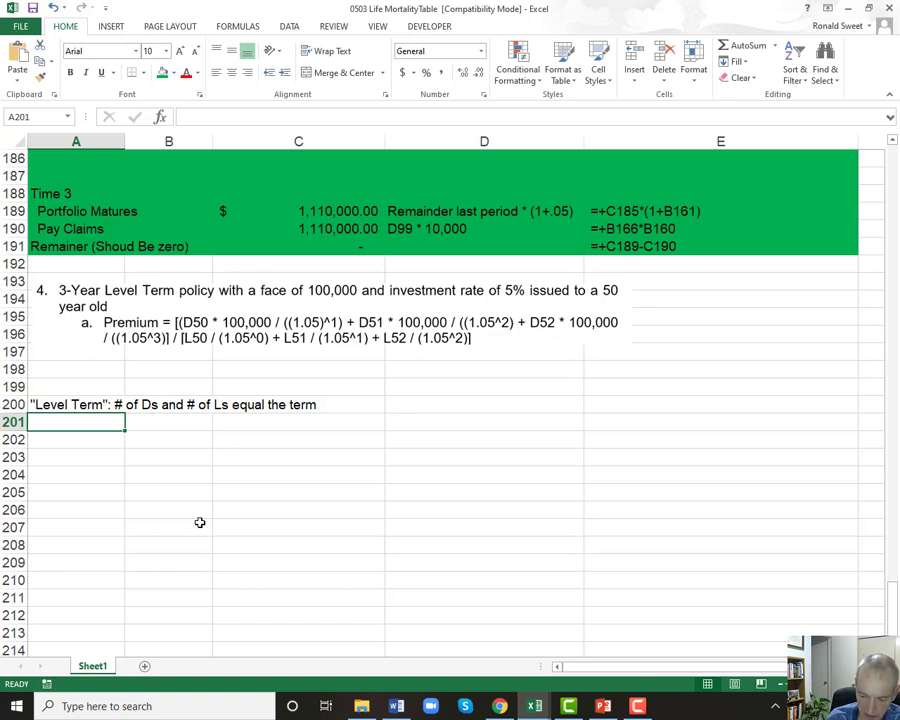
Enter the note ""Ordinary Whole Life": Ds and Ls for to end of the mortality table (to D99 and to L99)" in A201.
text("Ordinary QWhol)
key(BackSpace)
key(BackSpace)
key(BackSpace)
key(BackSpace)
key(BackSpace)
text(Whole Life": Ds and Ls for to end of the mortality table (to D99 and to L99))
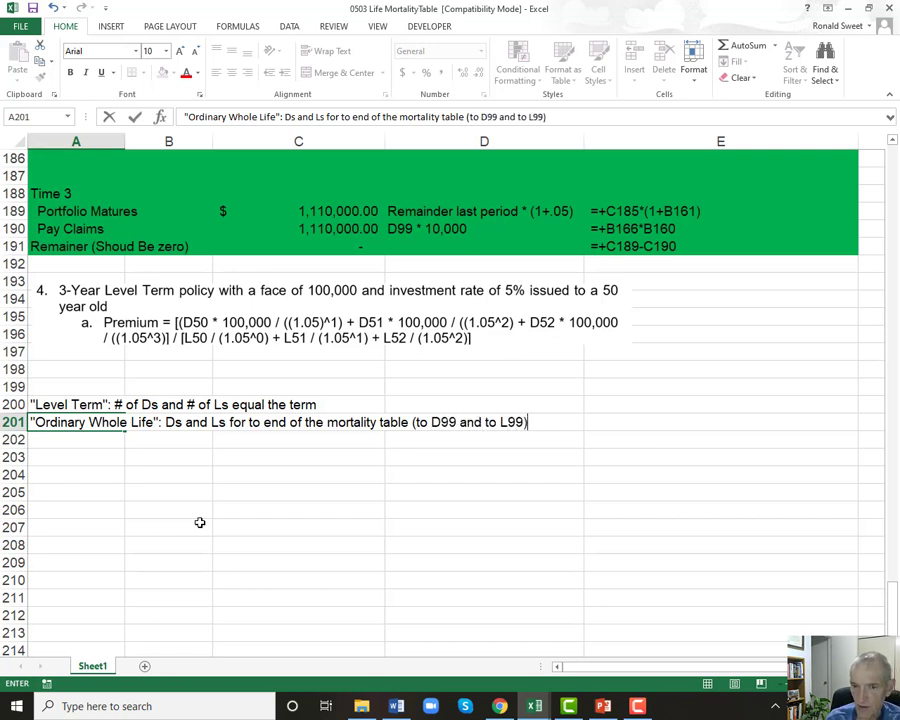
key(Return)
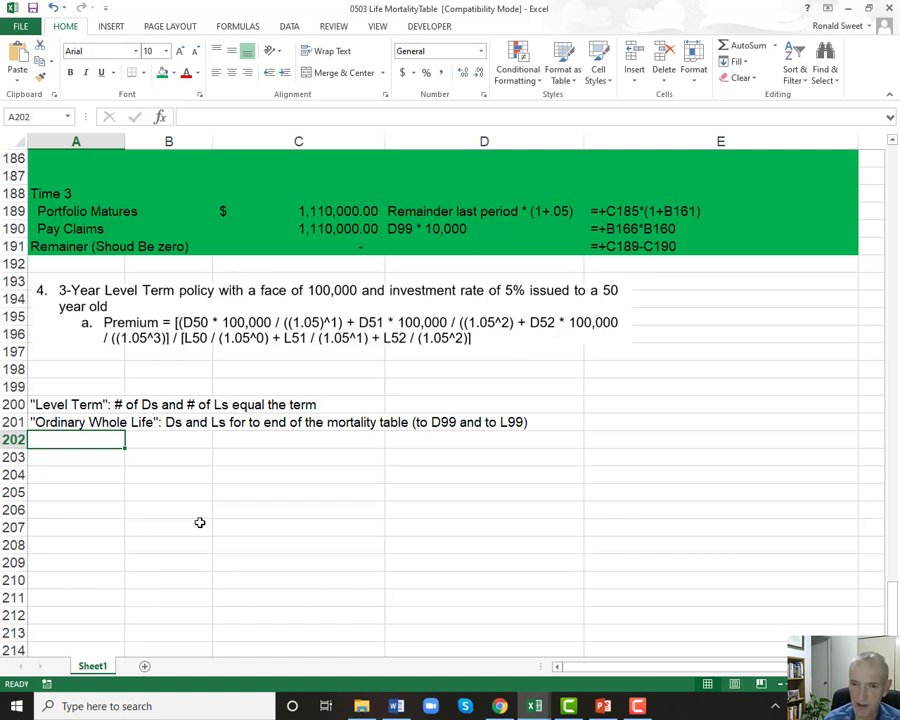
Delete the Level Term and Ordinary Whole Life notes from A200:A201.
key(Up)
key(Up)
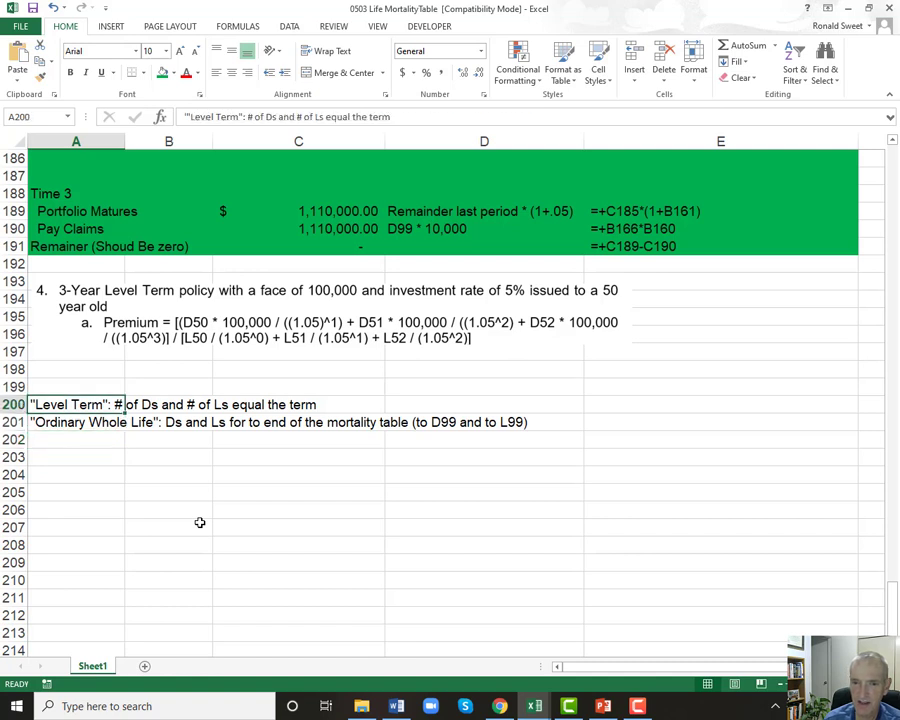
key(shift+Down)
key(Delete)
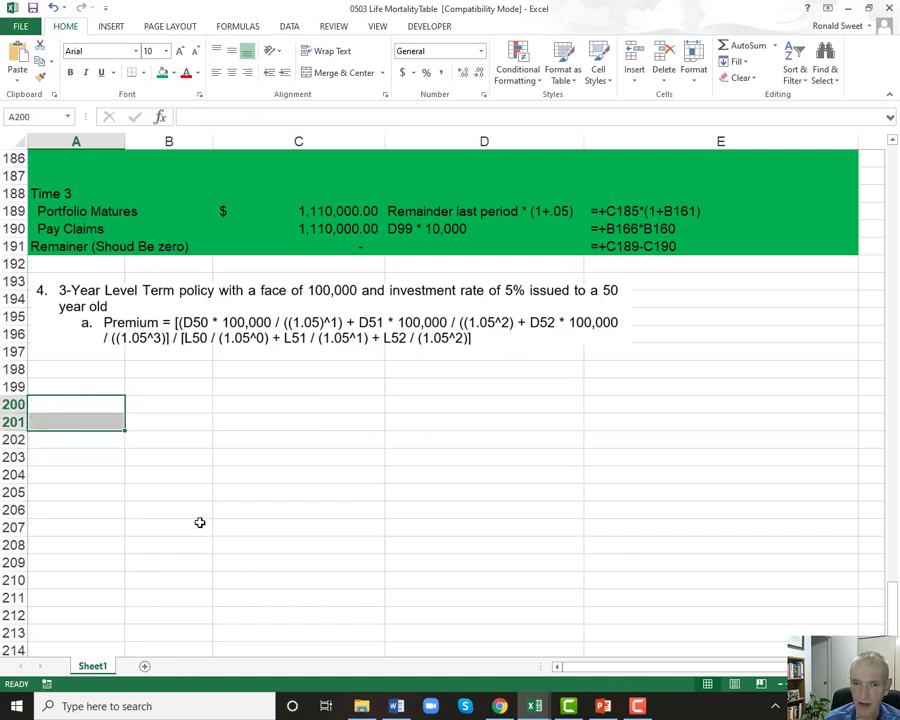
Label A198 Face and enter 100000 in B198, formatted as dollars without decimals.
key(Up)
key(Down)
key(Up)
key(Up)
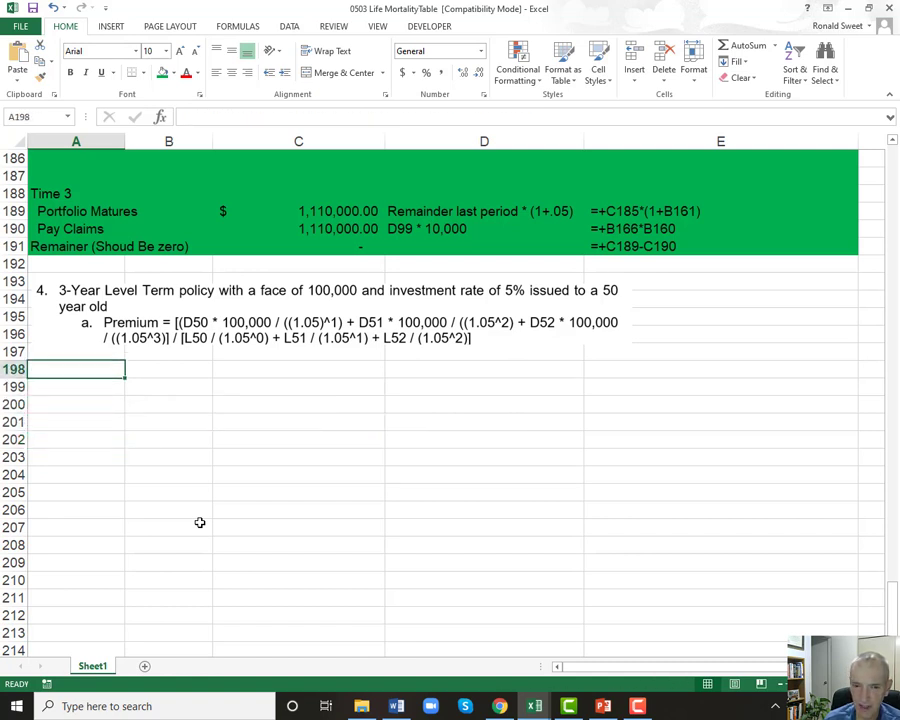
text(Face)
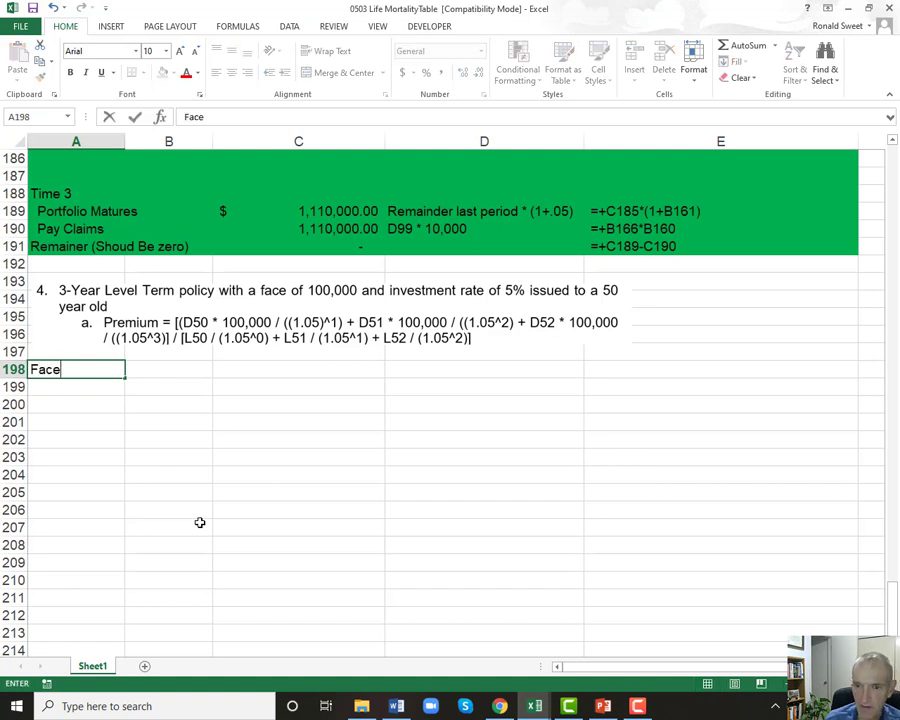
key(Tab)
text(100000)
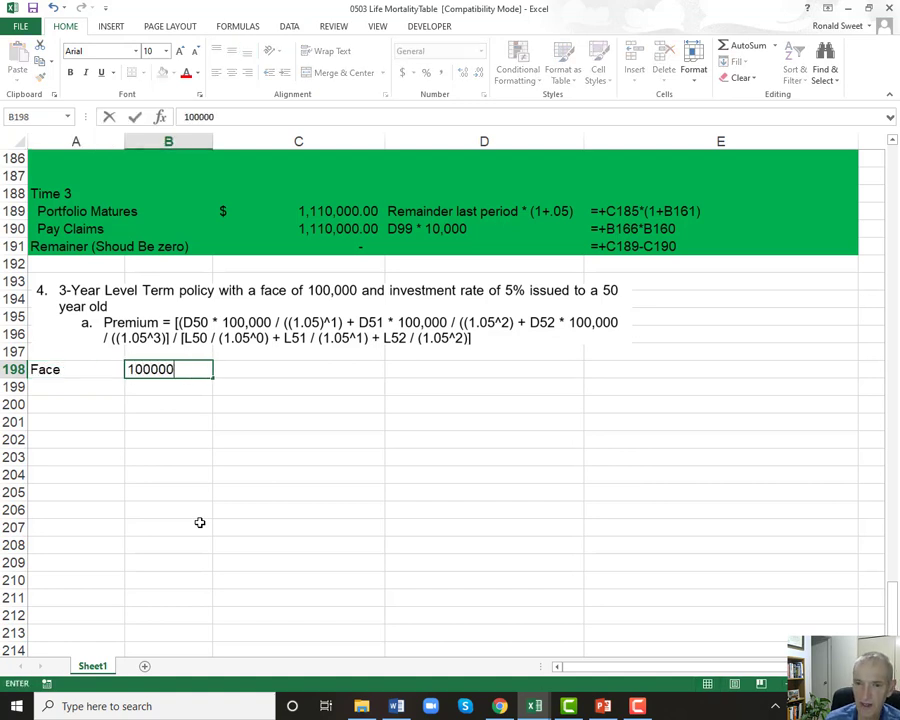
key(ctrl+Return)
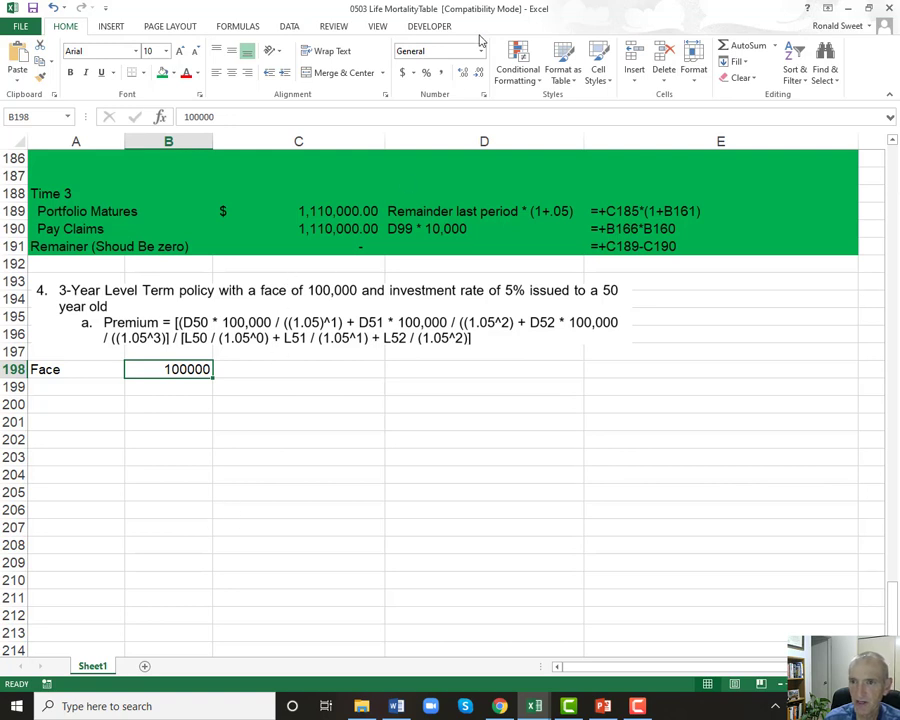
click(403, 72)
click(479, 73)
click(479, 73)
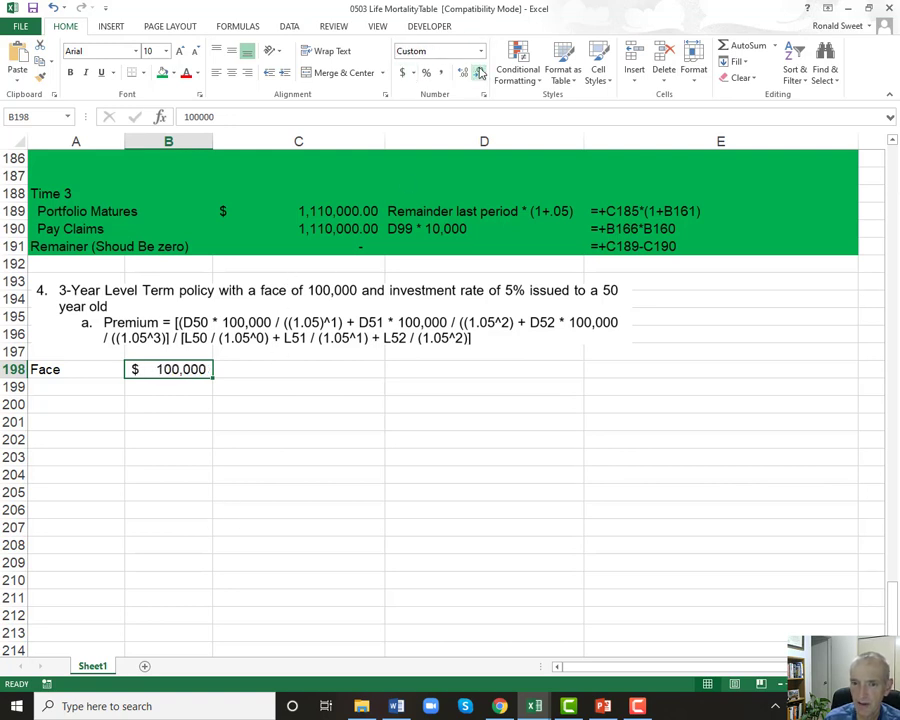
key(Return)
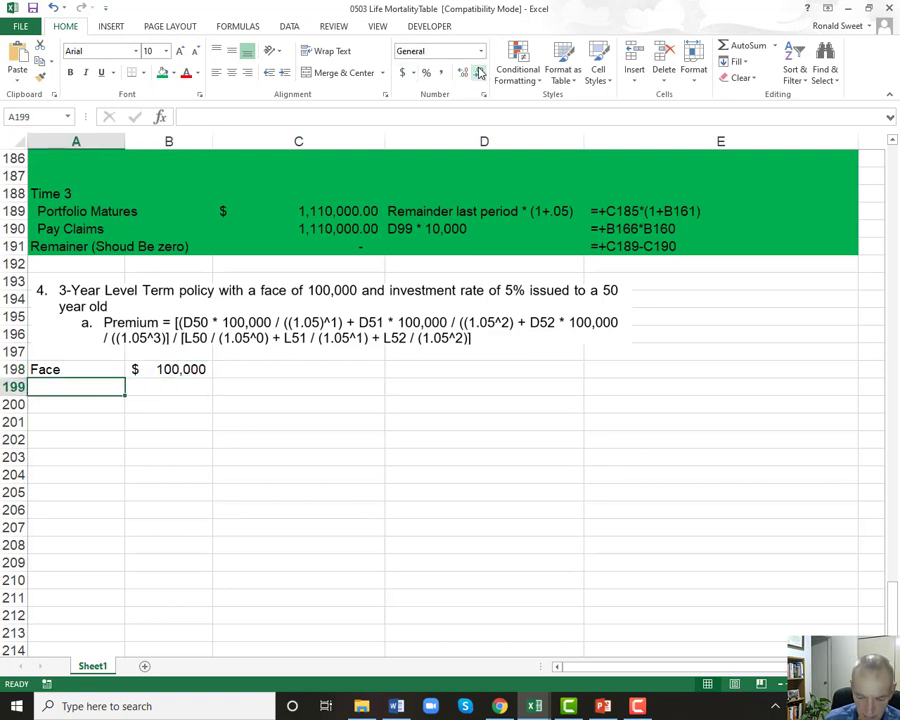
Label A199 Rate and enter 5% in B199.
text(Rate)
key(Tab)
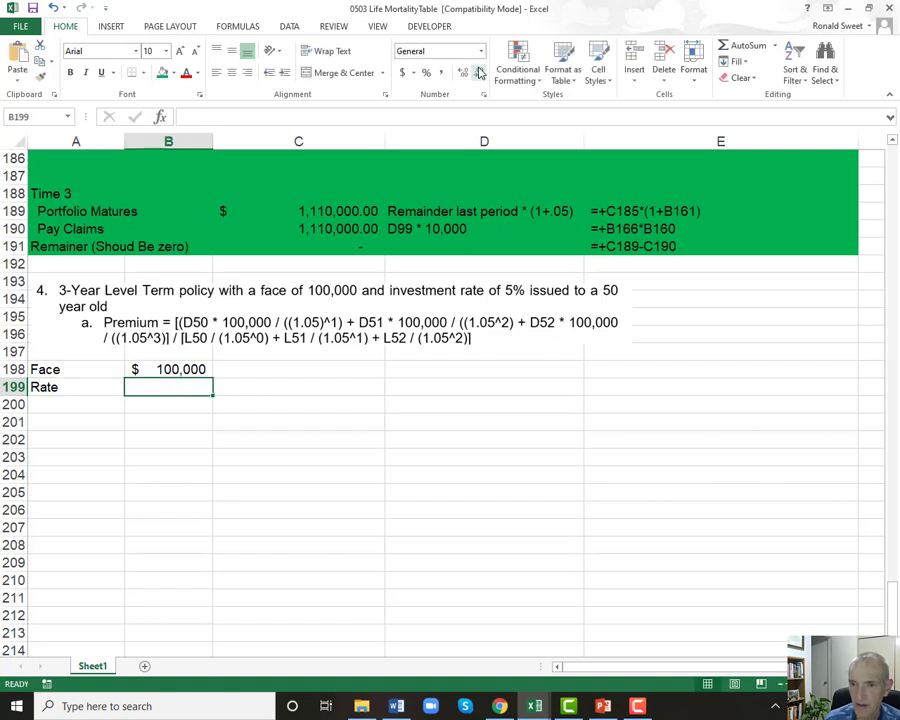
text(5%)
key(Return)
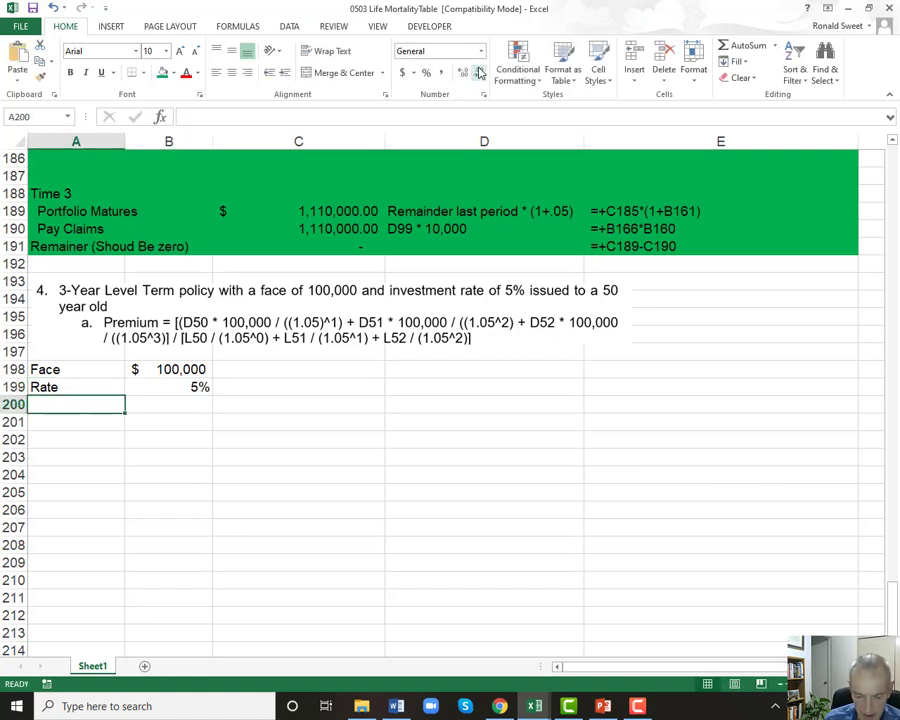
Label A200 Issue Age and enter 50 in B200, in comma style without decimals.
text(Issue Age)
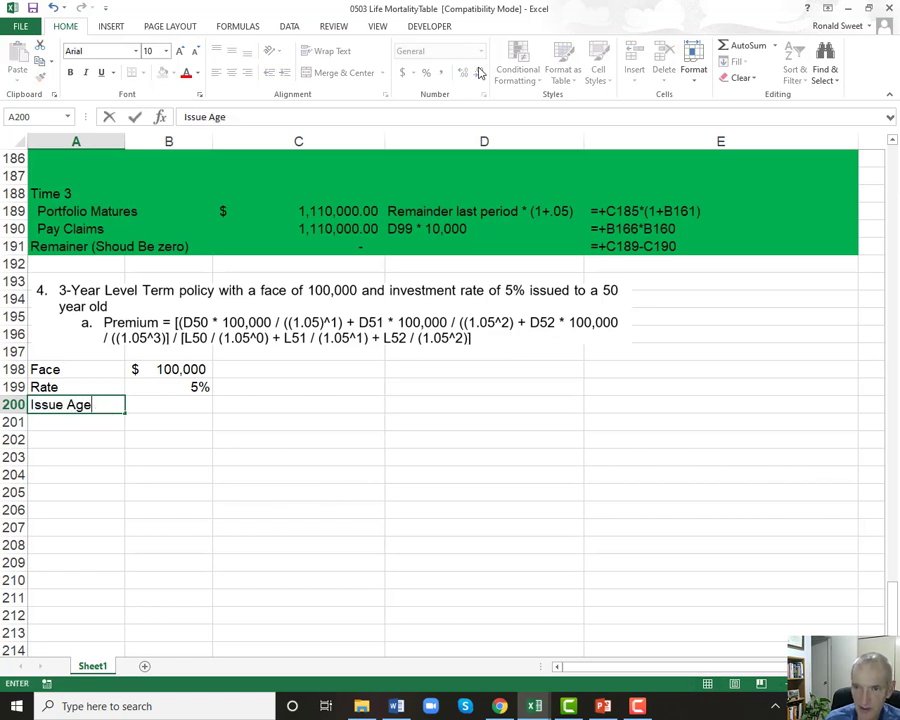
key(Tab)
text(50)
key(ctrl+Return)
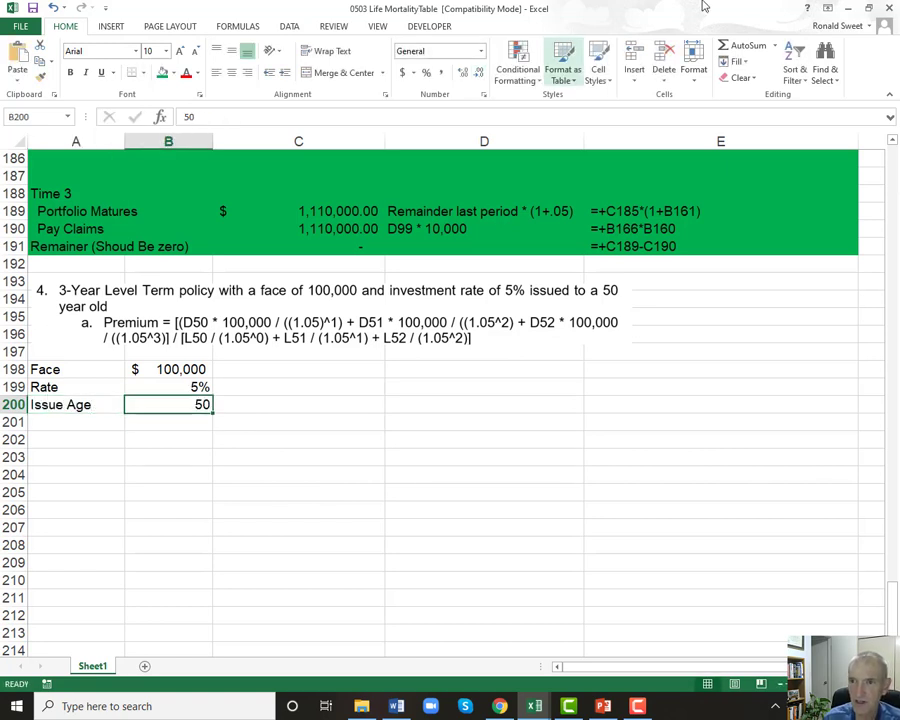
click(442, 73)
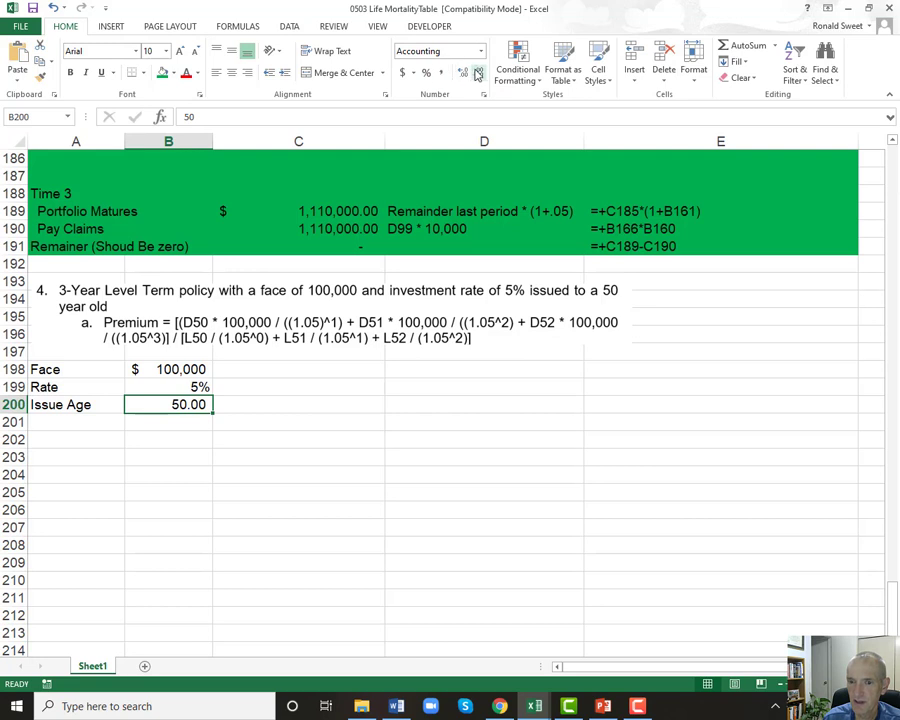
click(478, 73)
click(478, 73)
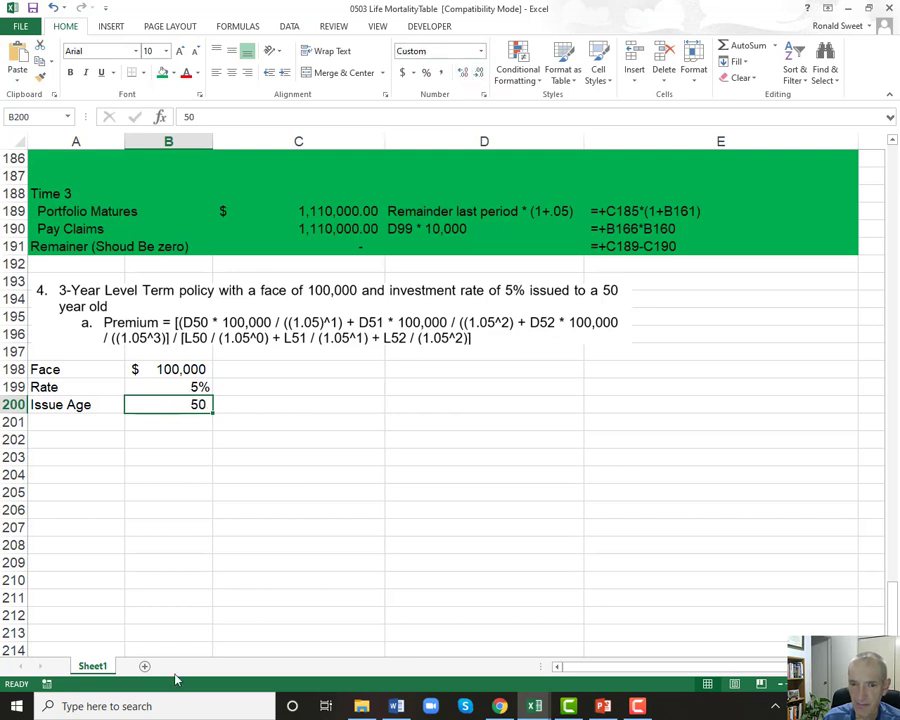
Enter the labels L50, L51 and L52 in A202:A204 below the issue age.
click(57, 440)
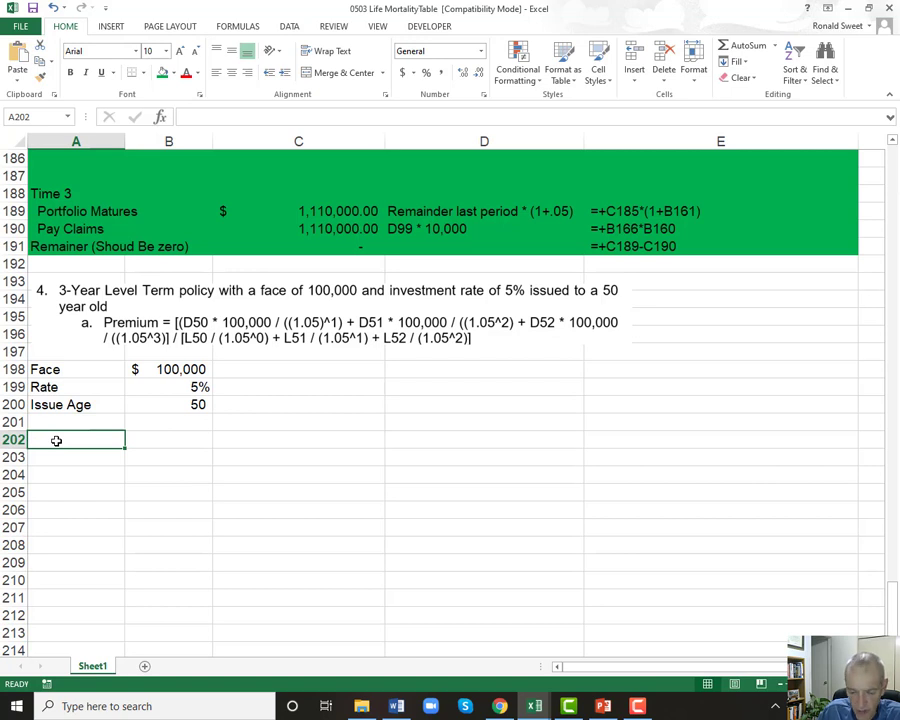
text(L50)
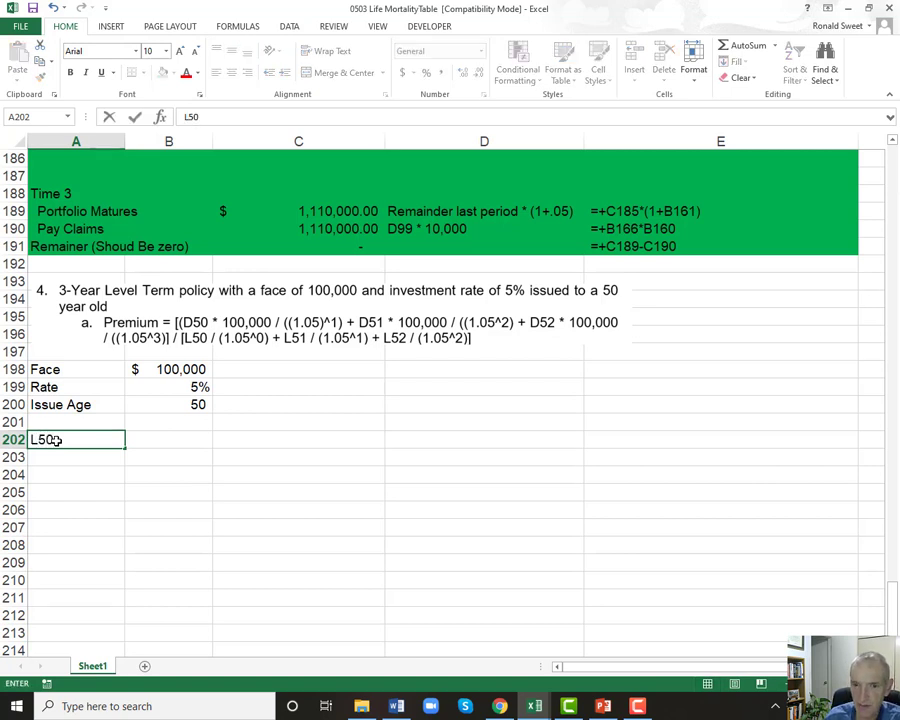
key(Return)
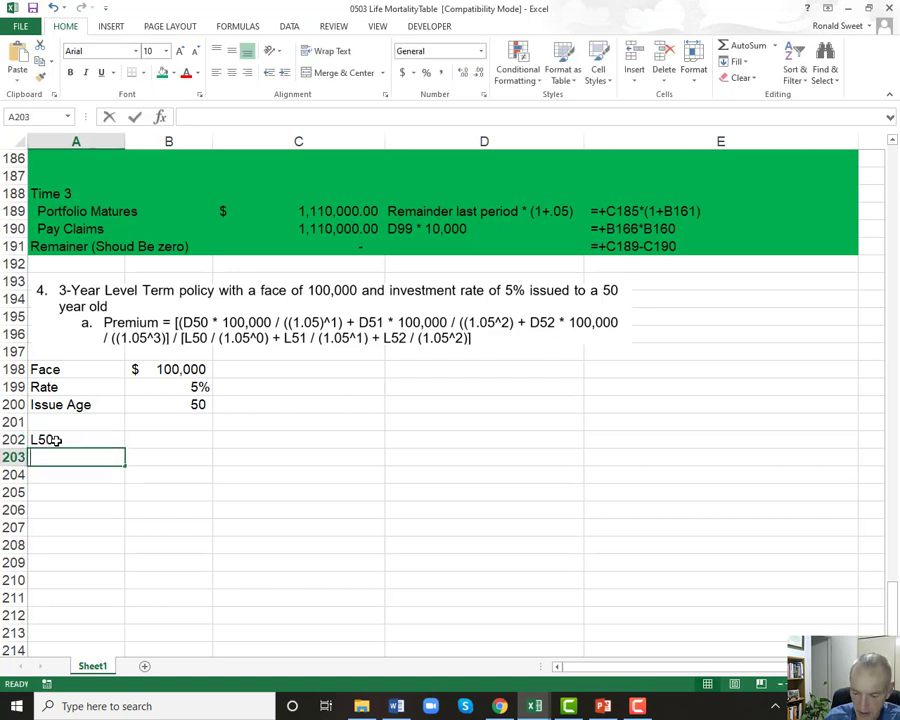
text(L51)
key(Return)
text(L52)
key(Return)
key(Up)
key(Up)
key(Up)
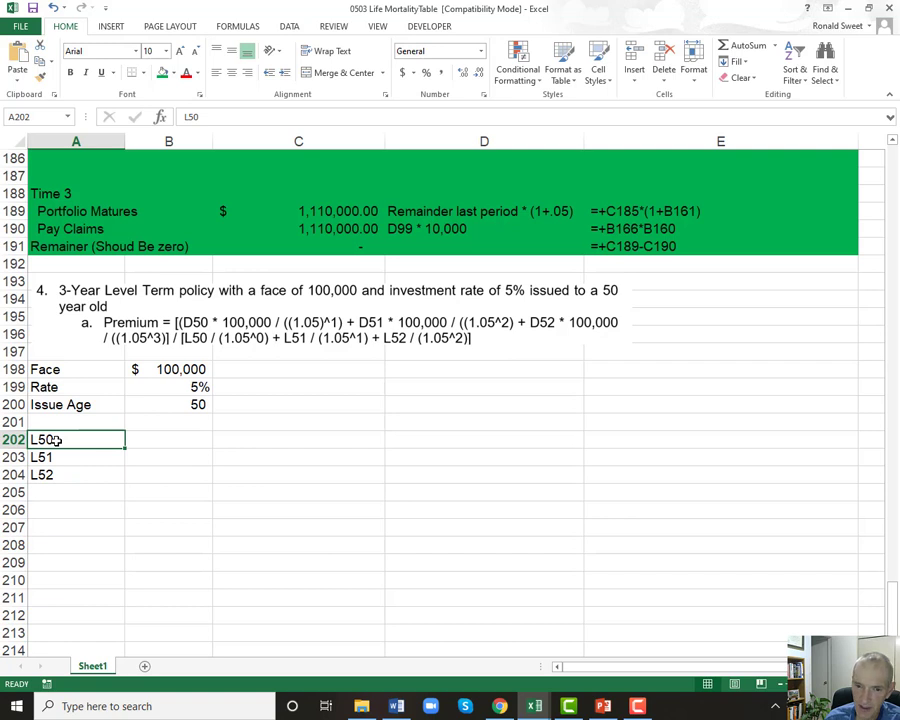
Enter the labels D50, D51 and D52 in A205:A207 below the L labels.
key(Down)
key(Down)
key(Down)
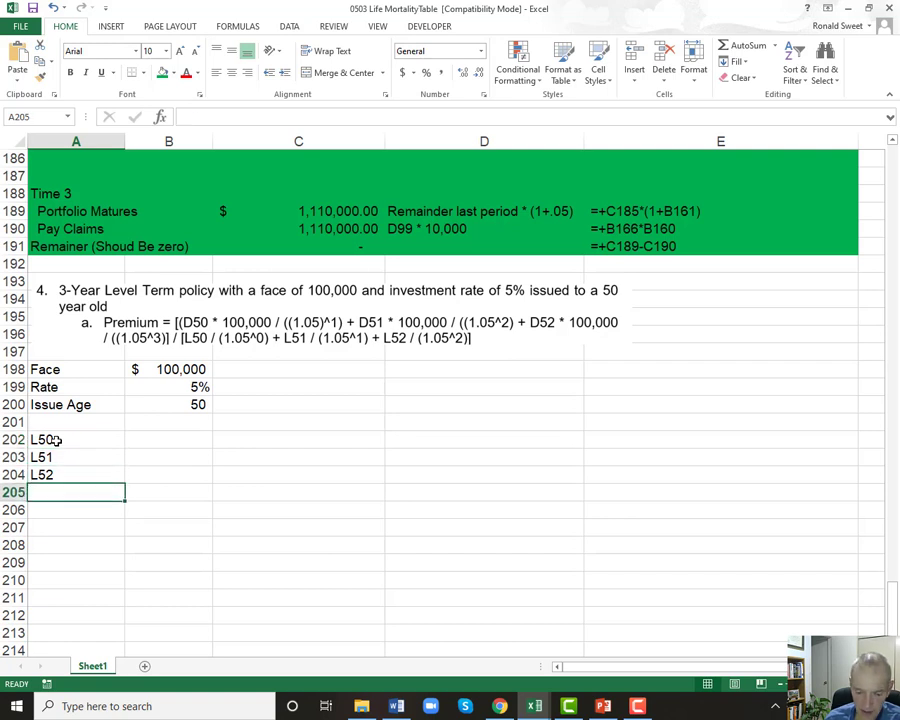
text(D50)
key(Return)
text(D51)
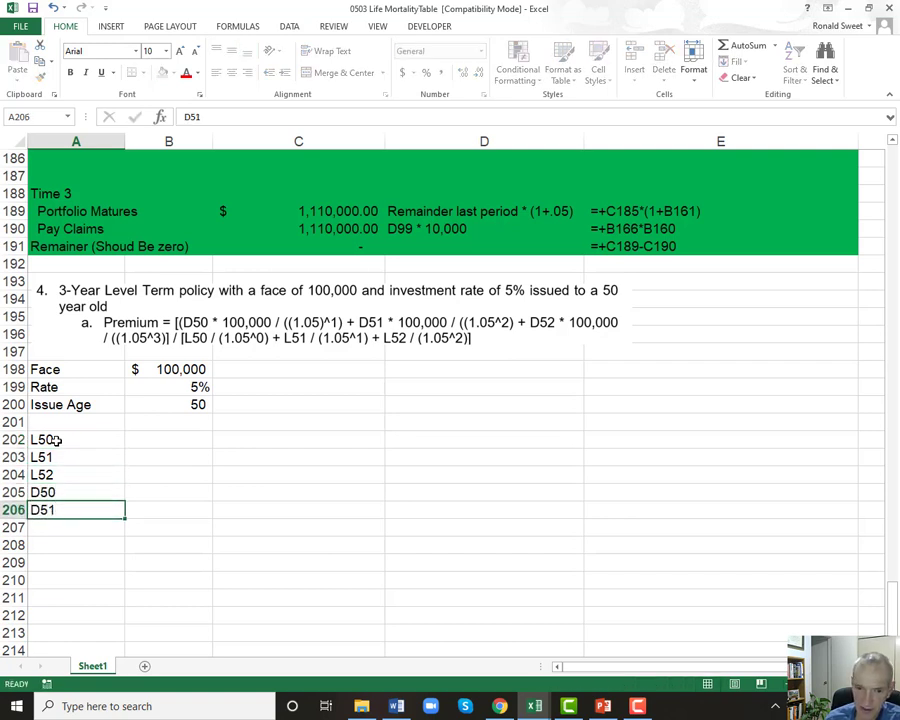
key(Return)
text(D52)
key(Up)
Link B202 to the age 50 number living in the mortality table with the formula +B31.
key(Up)
key(Up)
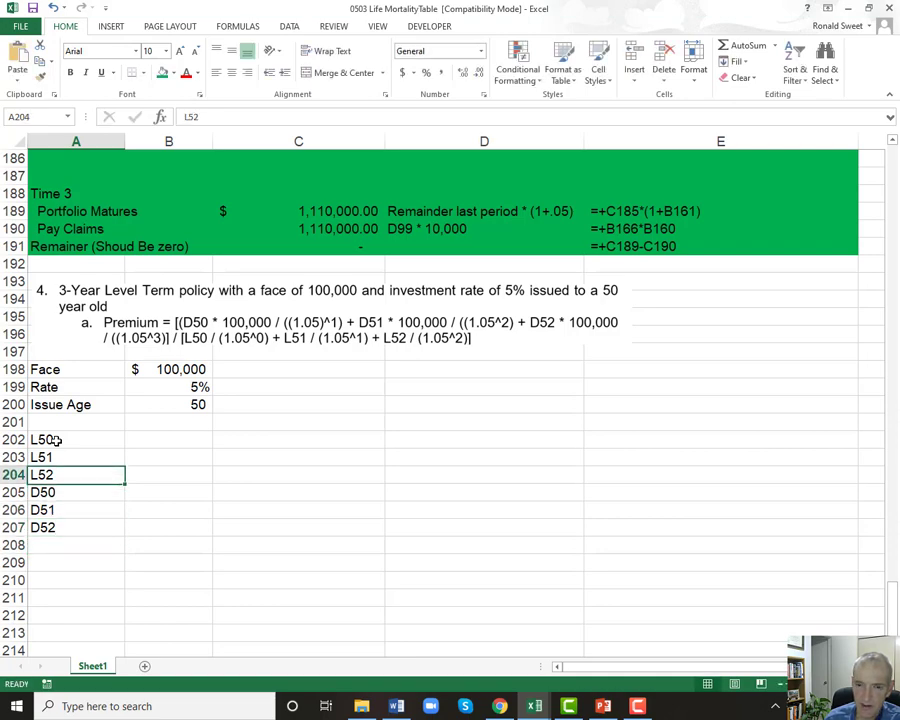
key(Up)
key(Up)
key(Right)
text(+)
key(ctrl+Home)
key(Down)
key(Down)
key(Down)
key(Down)
key(Down)
key(Down)
key(Down)
key(Down)
key(Down)
key(Down)
key(Down)
key(Down)
key(Down)
key(Down)
key(Down)
key(Down)
key(Down)
key(Down)
key(Down)
key(Down)
key(Down)
key(Down)
key(Down)
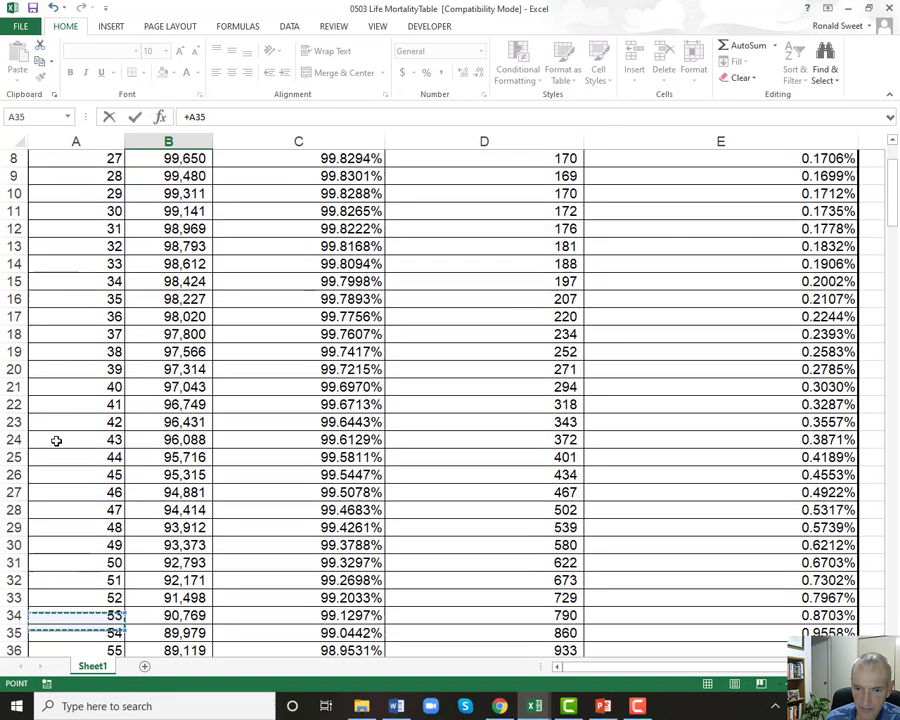
key(Up)
key(Up)
key(Up)
key(Up)
key(Right)
key(Return)
Link B205 to the age 50 number dying in the mortality table with the formula +D31.
key(Down)
key(Down)
text(+)
key(ctrl+Home)
key(Down)
key(Down)
key(Down)
key(Down)
key(Down)
key(Down)
key(Down)
key(Down)
key(Down)
key(Down)
key(Down)
key(Down)
key(Down)
key(Down)
key(Down)
key(Down)
key(Down)
key(Down)
key(Down)
key(Down)
key(Down)
key(Down)
key(Down)
key(Down)
key(Down)
key(Down)
key(Down)
key(Down)
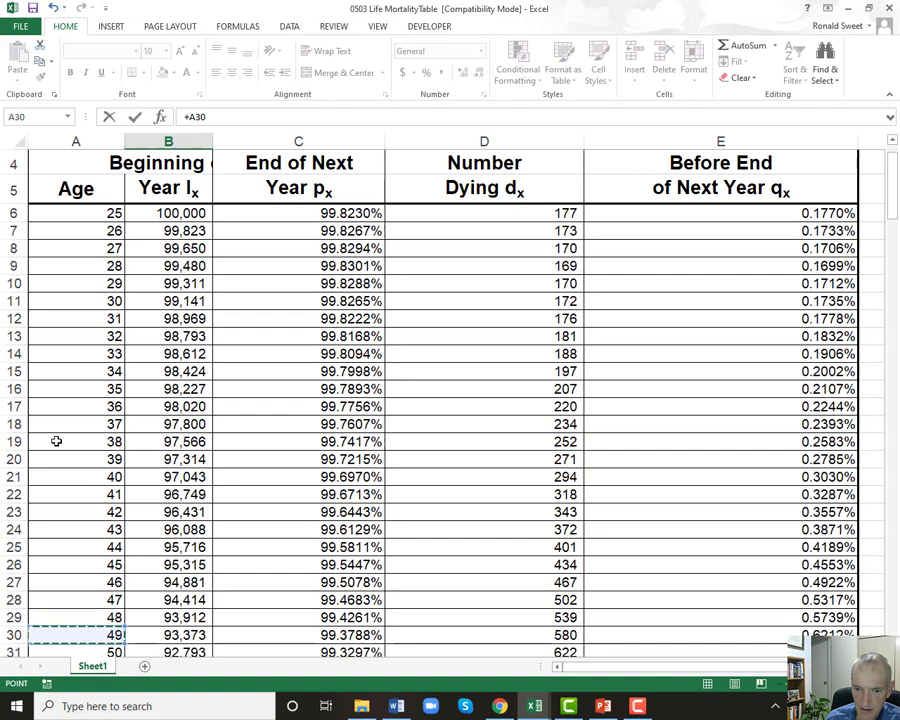
key(Right)
key(Right)
key(Right)
key(Return)
Copy the L50 formula from B202 down through B204 for L51 and L52.
key(Down)
key(Up)
key(Up)
key(Up)
key(Up)
key(Up)
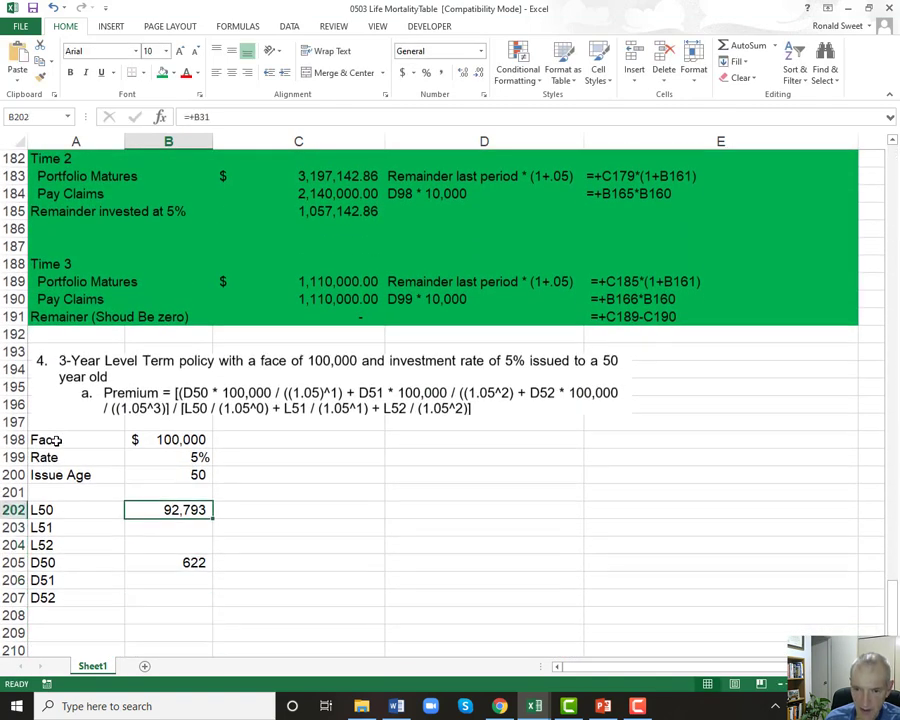
key(ctrl+c)
key(shift+Down)
key(shift+Down)
key(Return)
Copy the D50 formula from B205 down through B207 for D51 and D52.
key(Down)
key(ctrl+c)
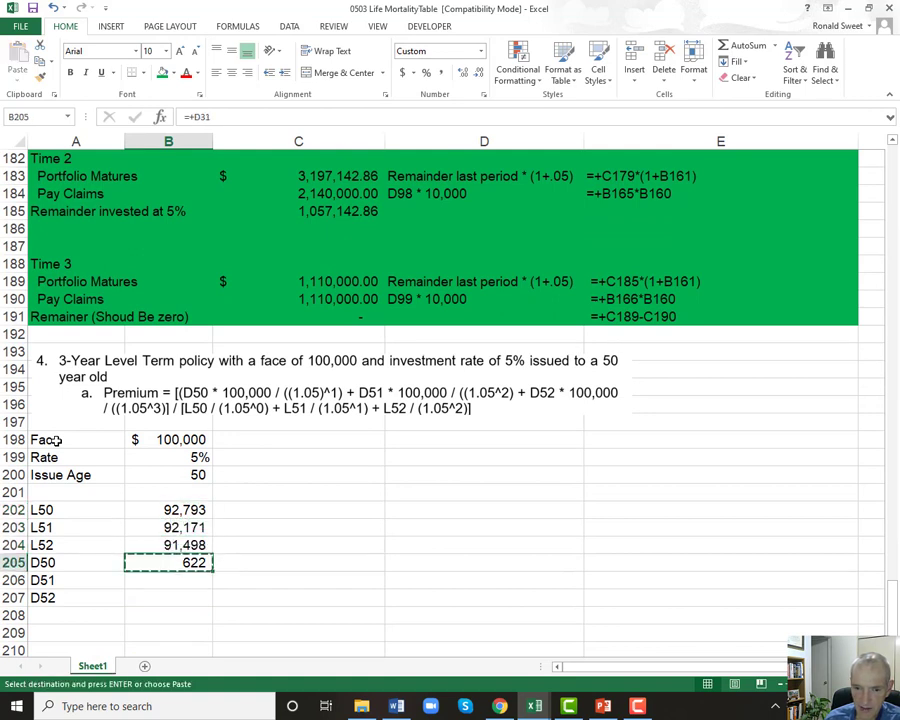
key(shift+Down)
key(shift+Down)
key(Return)
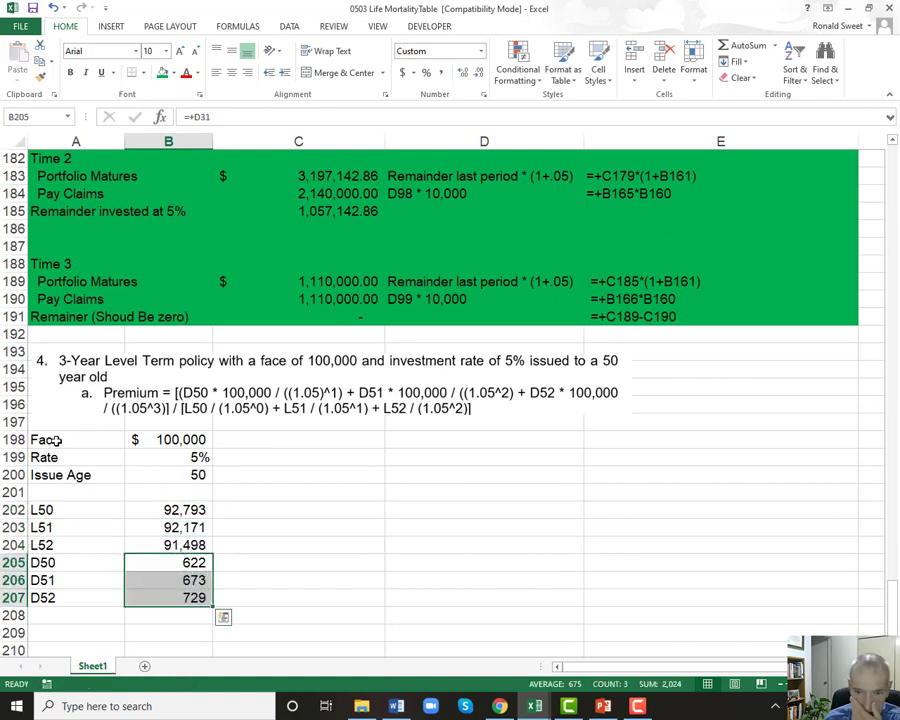
Check the mortality table links in B202:B207 against the L and D labels.
key(Up)
key(Up)
key(Up)
key(Down)
key(Down)
key(Down)
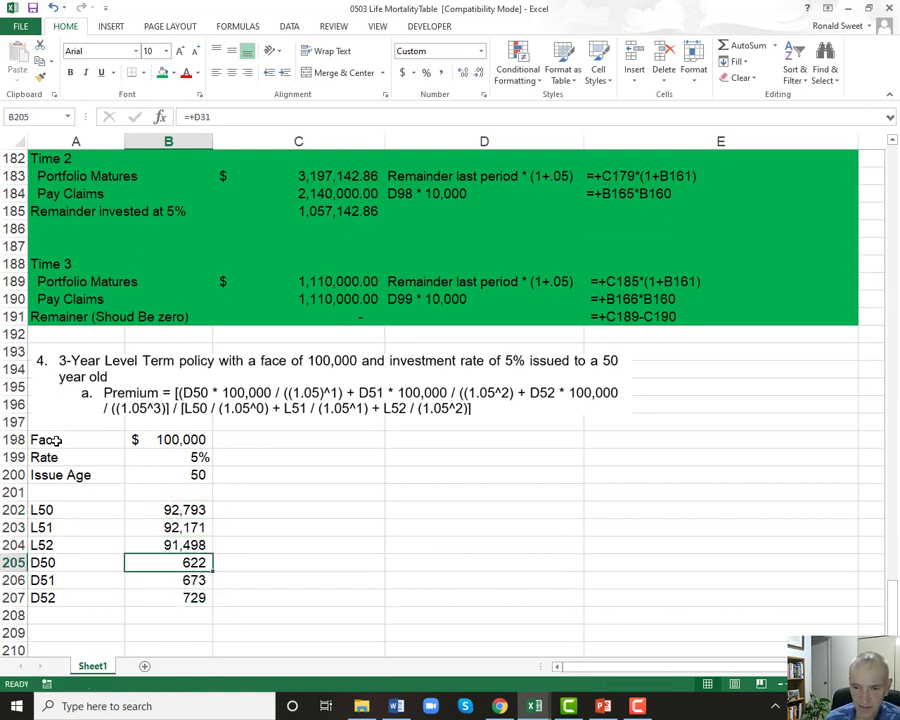
key(Down)
key(Down)
key(Up)
key(Up)
key(Up)
key(Up)
key(Up)
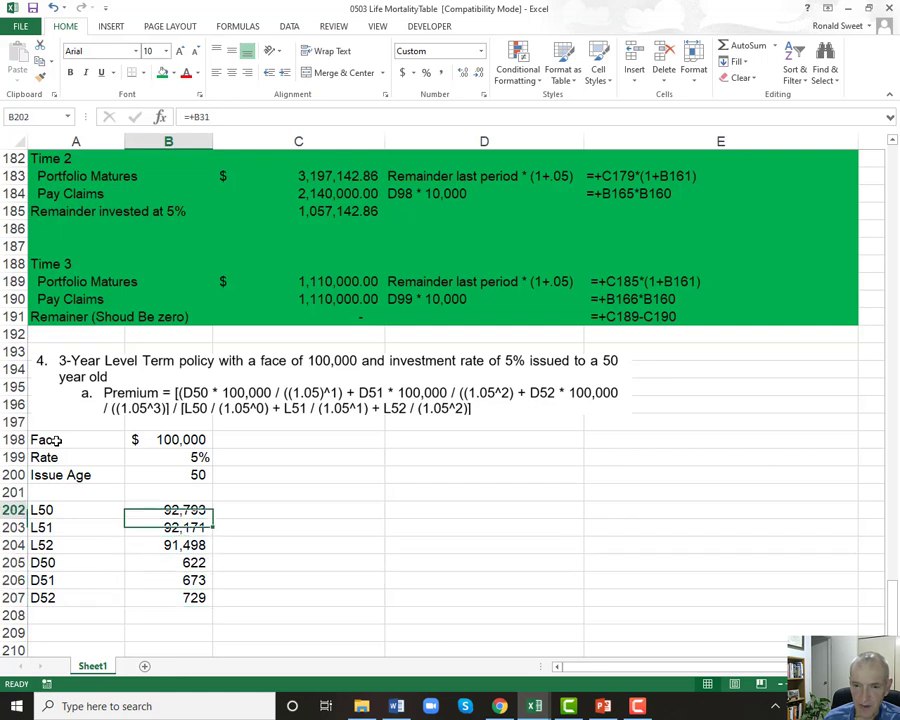
key(Left)
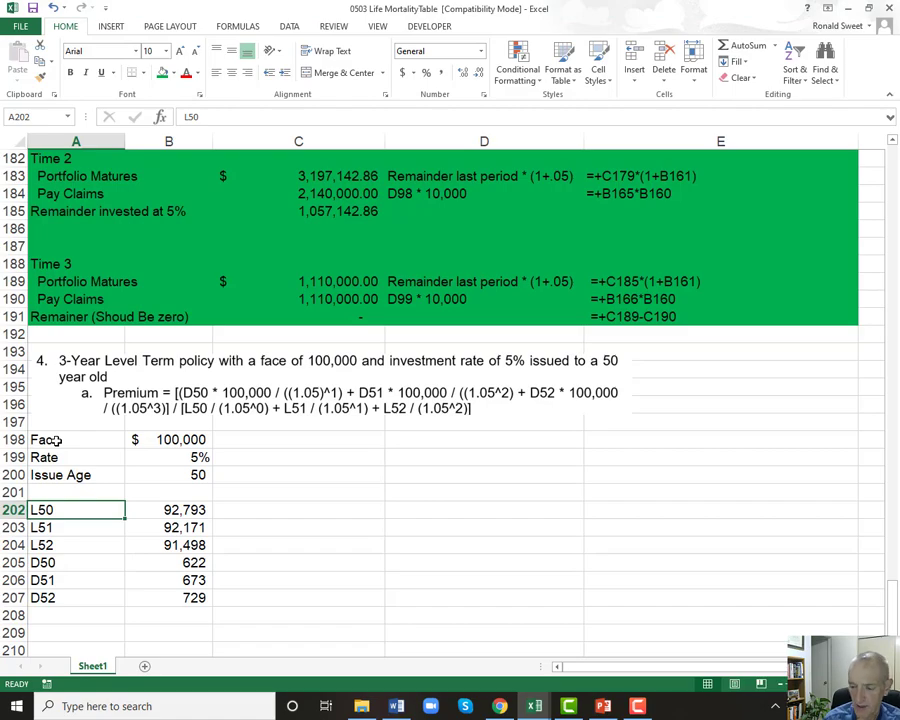
Examine the numerator, denominator and premium formula layout of the age 30 policy in rows 129 to 132.
key(Page_Up)
key(Page_Up)
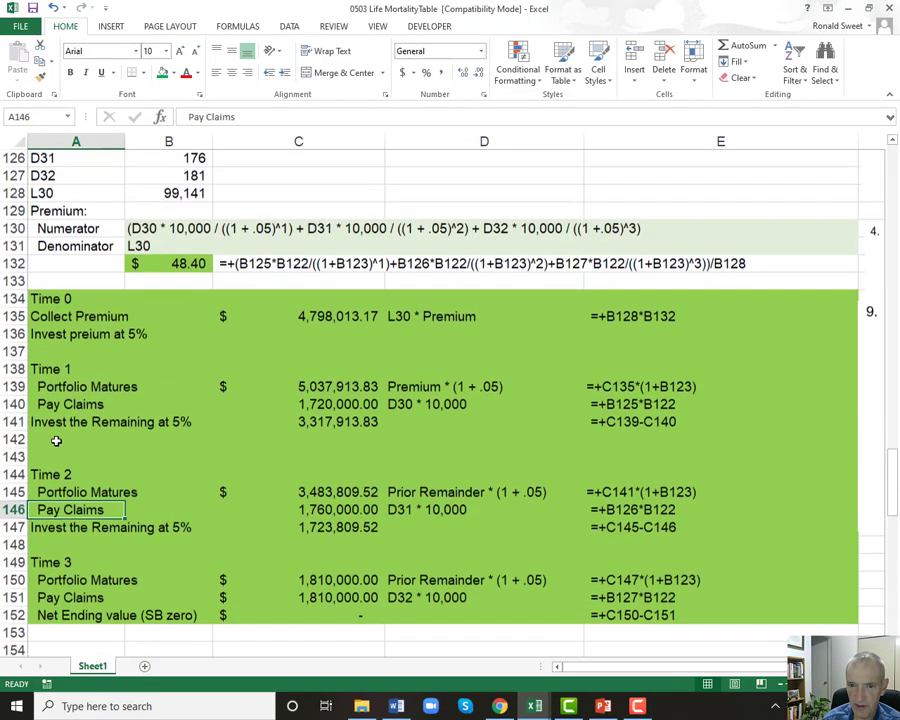
key(Page_Down)
key(Page_Up)
key(Up)
key(Up)
key(Up)
key(Up)
key(Up)
key(Up)
key(Up)
key(Up)
key(Up)
key(Up)
key(Up)
key(Up)
key(Up)
key(Up)
key(Up)
key(Right)
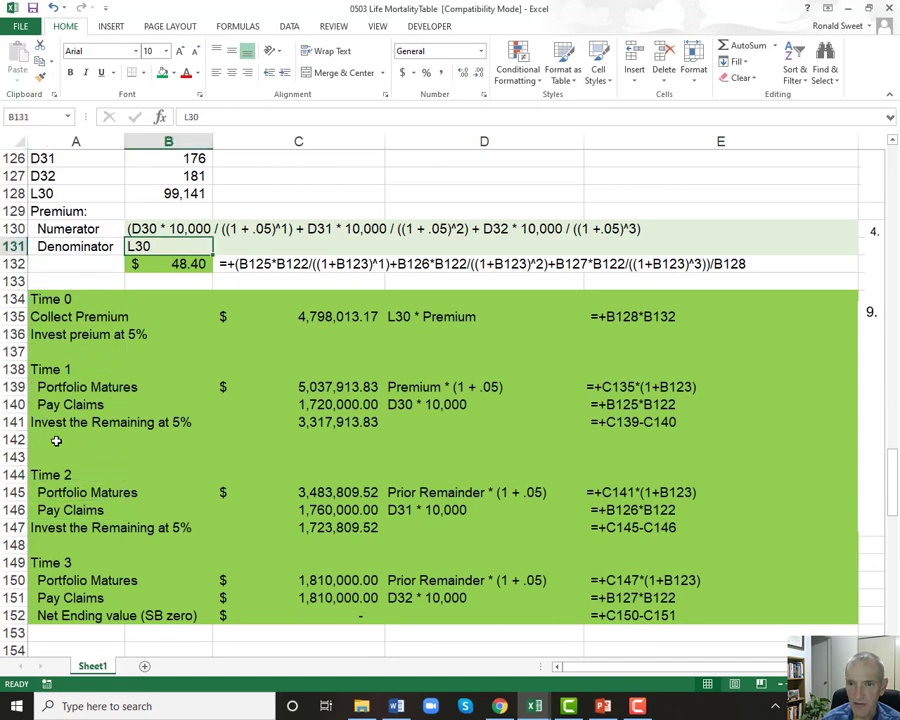
key(Down)
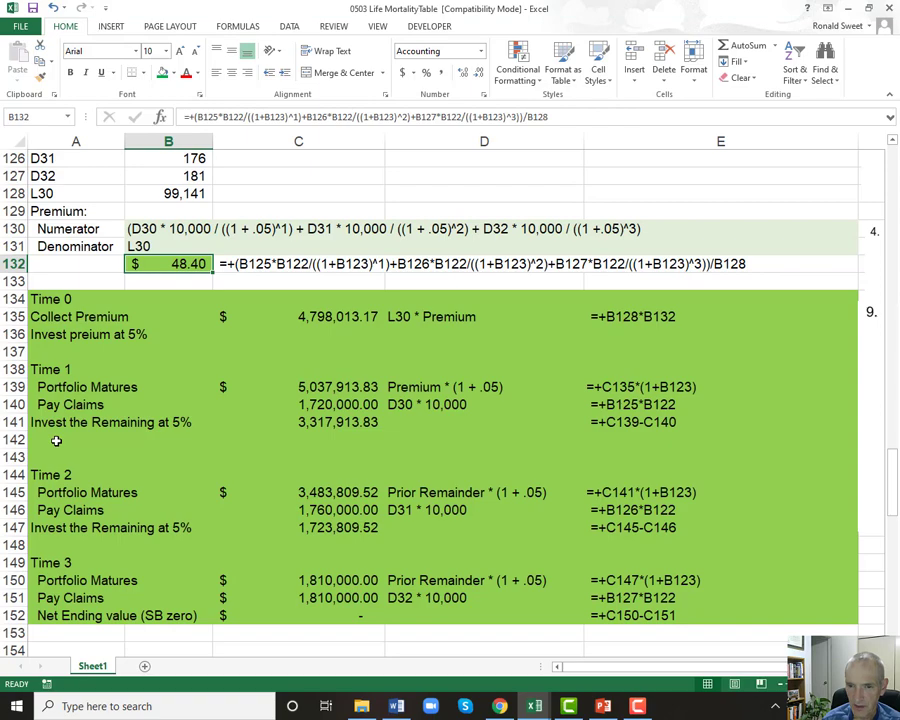
Label cell A209, below the problem 4 L and D values, as Premium.
key(Page_Down)
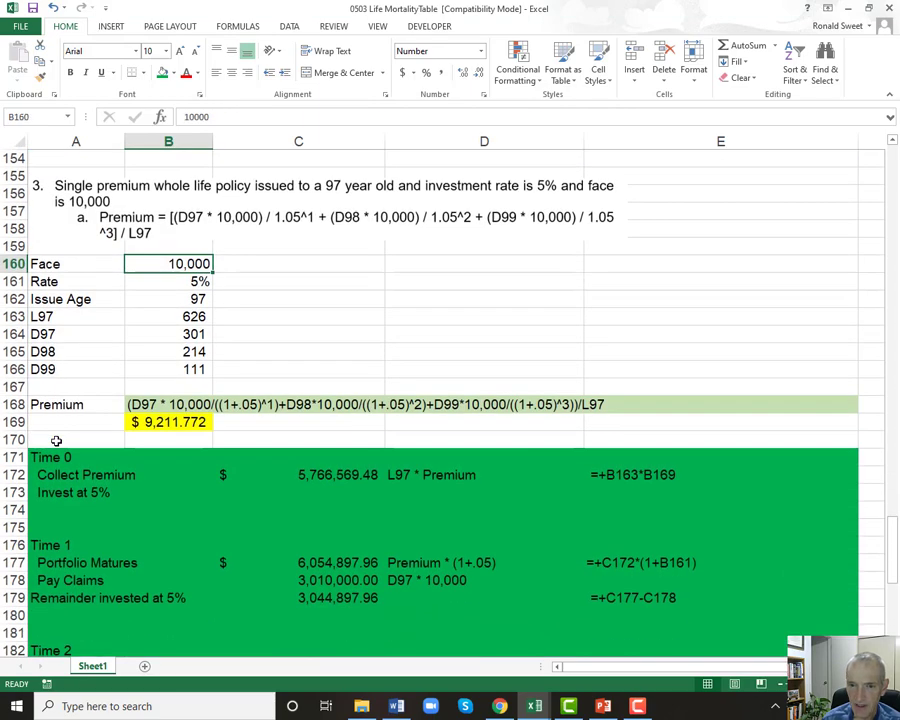
key(Page_Down)
key(Down)
key(Down)
key(Down)
key(Down)
key(Down)
key(Down)
key(Down)
key(Down)
key(Down)
key(Down)
key(Down)
key(Down)
key(Down)
key(Down)
key(Down)
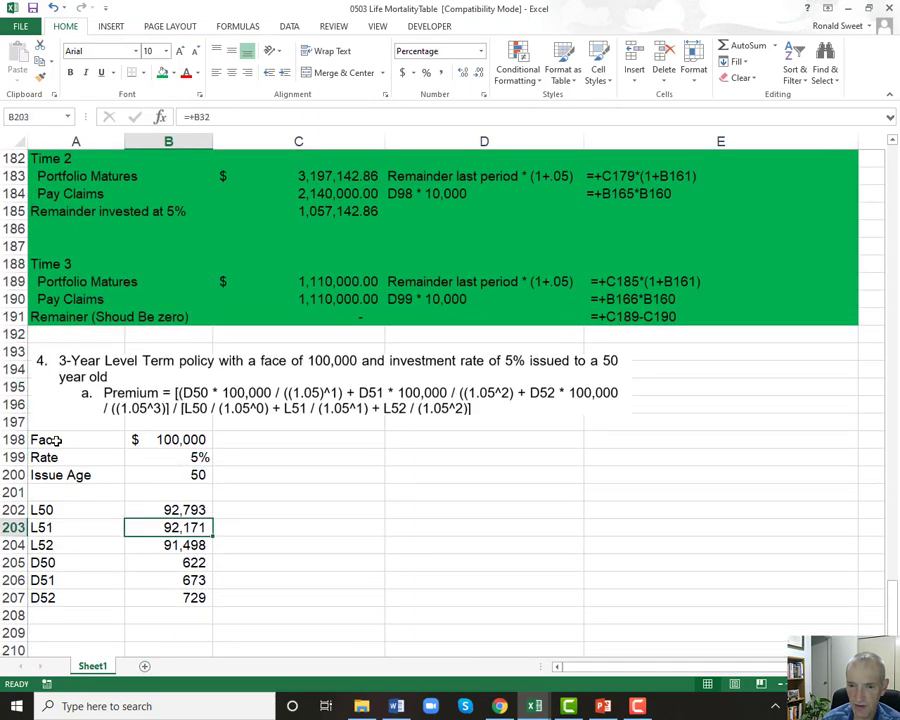
key(Up)
key(Left)
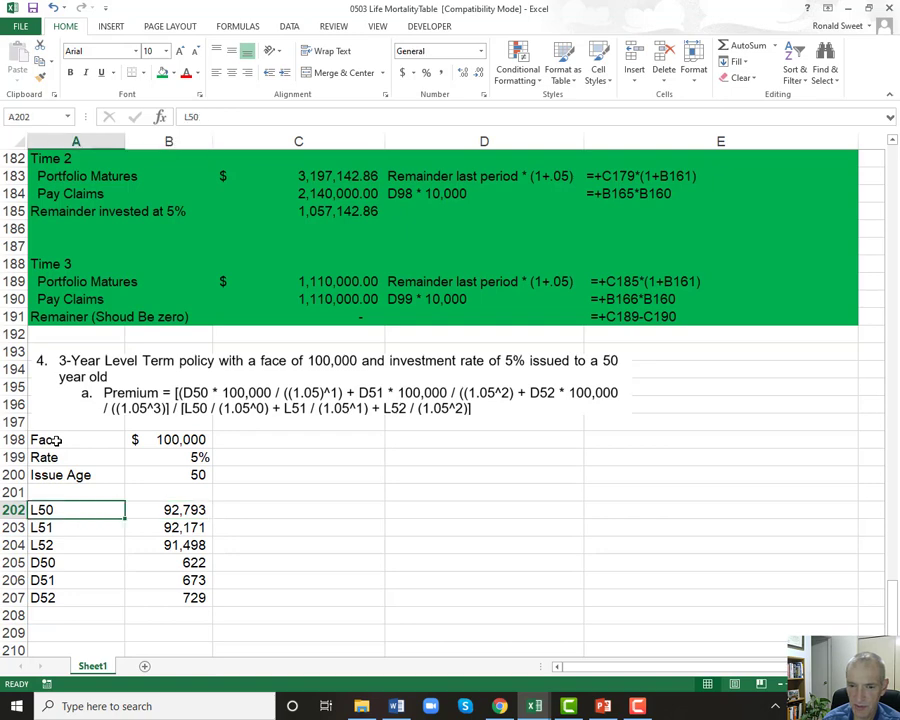
key(Down)
key(Down)
key(Down)
key(Down)
key(Down)
key(Down)
key(Down)
key(Down)
key(Down)
key(Down)
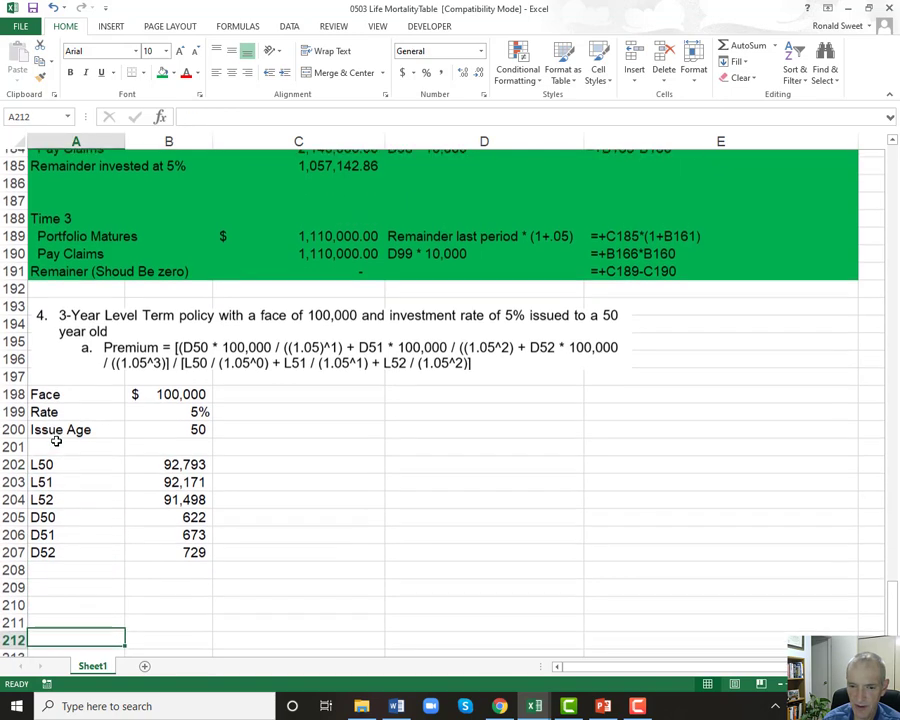
key(Up)
key(Up)
key(Up)
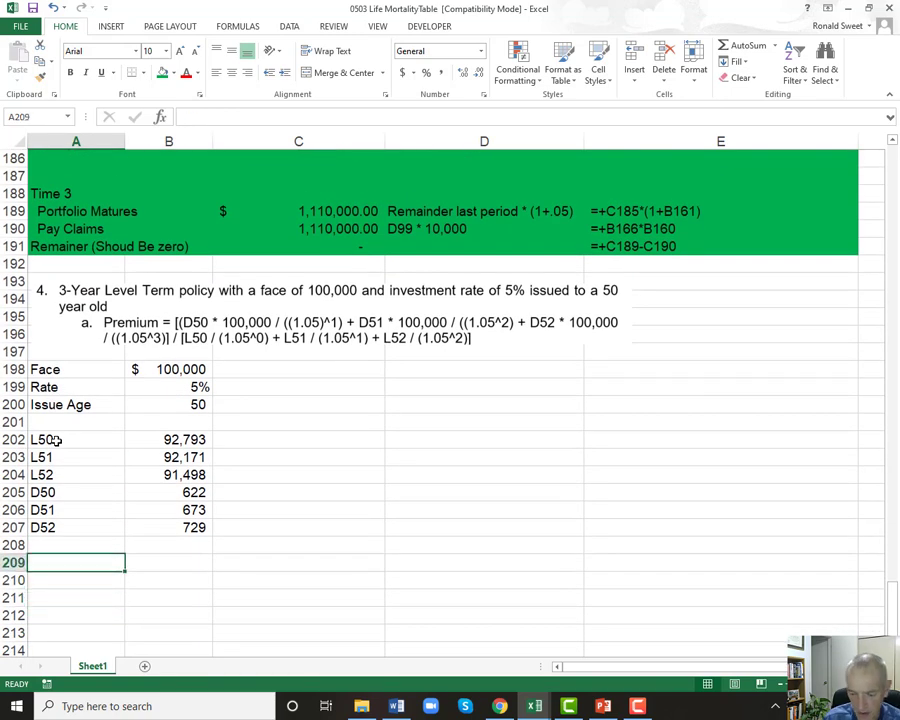
text(Premium)
key(Return)
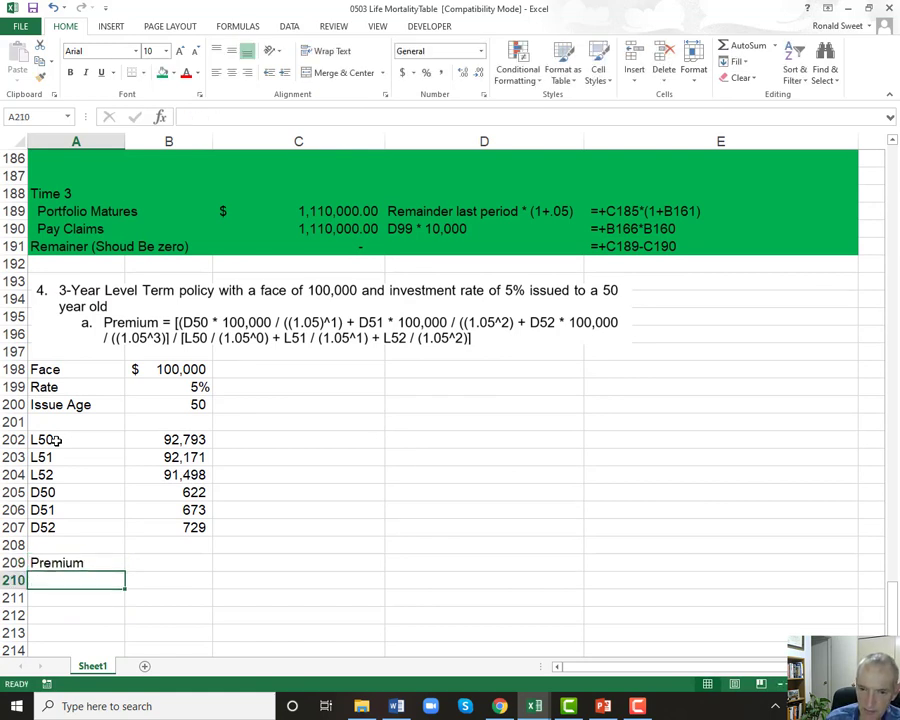
Enter the labels Numerator in B209 and Denominator in B210.
key(Up)
key(Right)
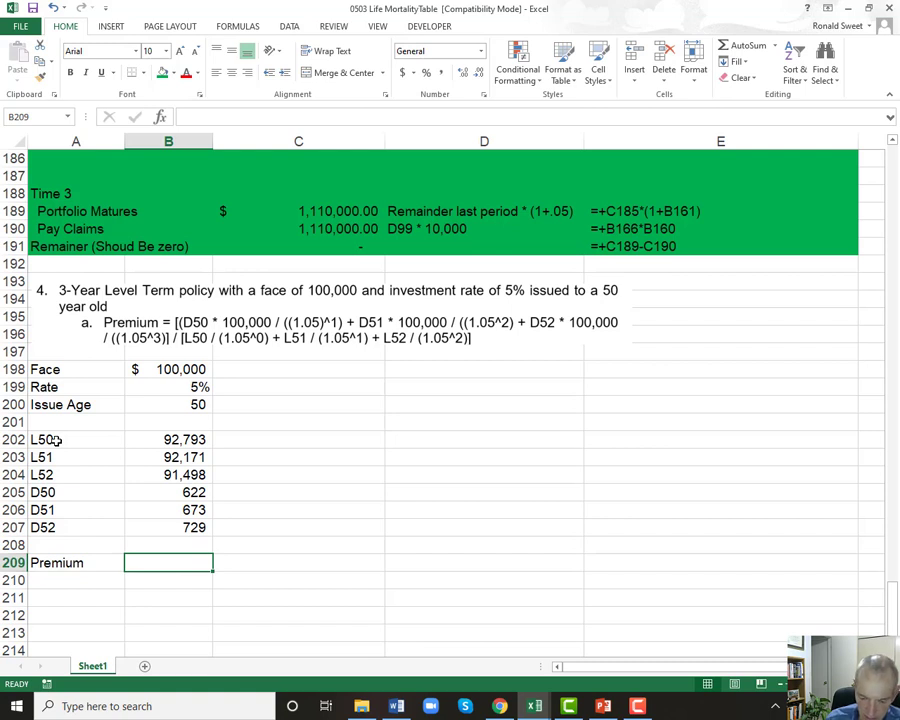
text(Numerator)
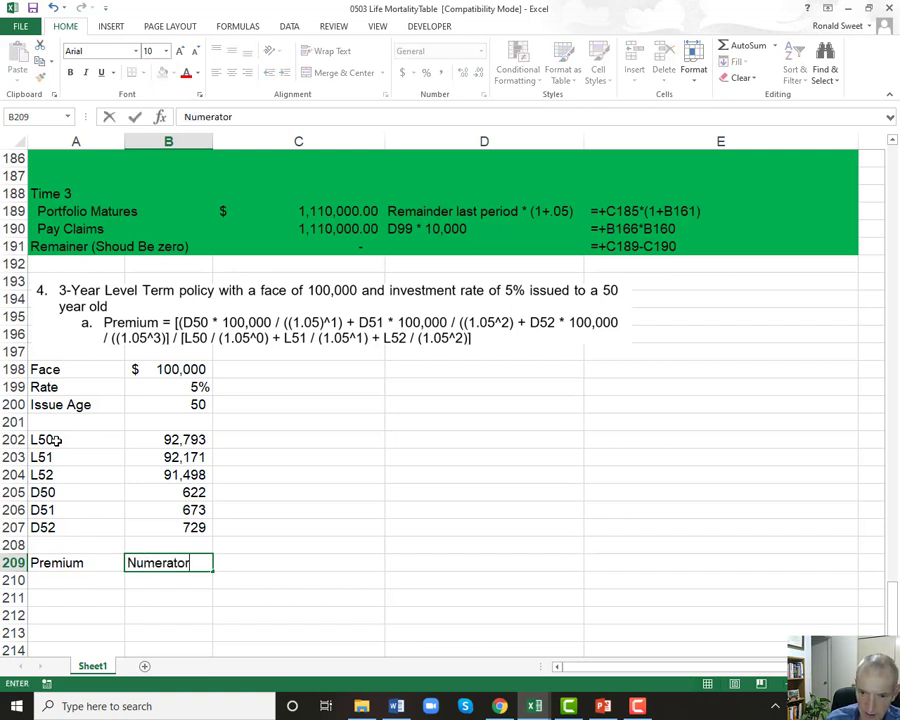
key(Return)
text(Denominator)
key(Return)
Write the numerator as text in C209: (D50 * 100,000/((1+.05)^1)+D51*100,000/((1+.05)^2)+D52*100,000/((1+.05)^3).
key(Up)
key(Up)
key(Right)
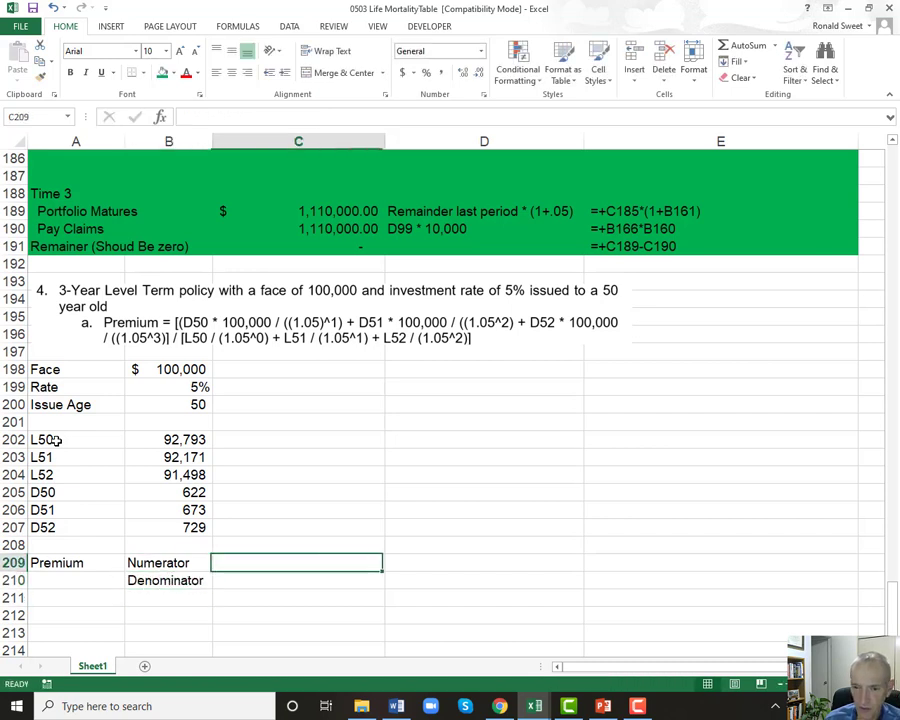
text('()
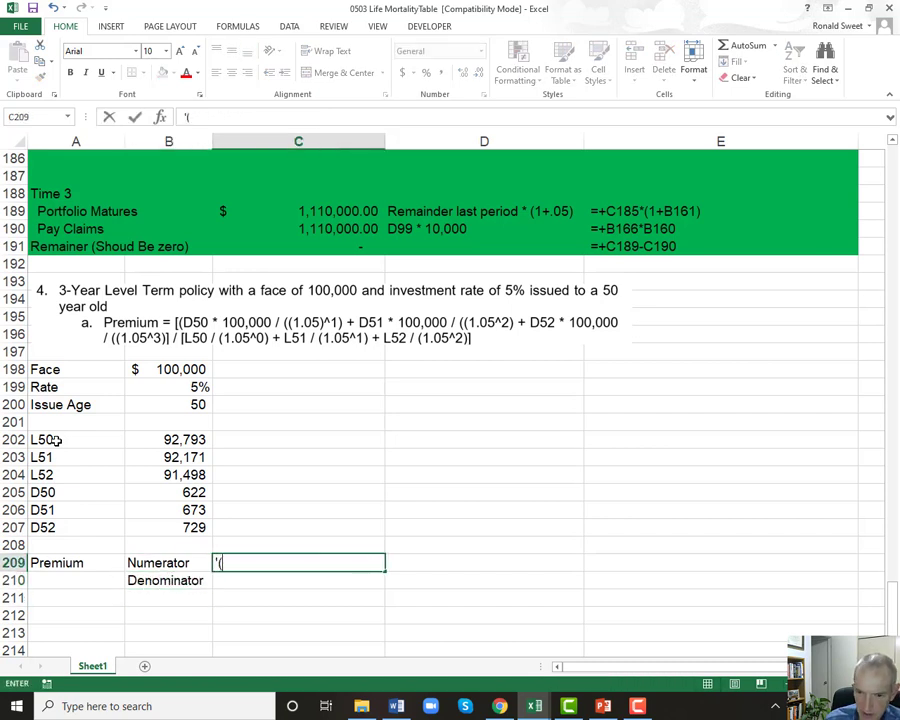
text(D50 )
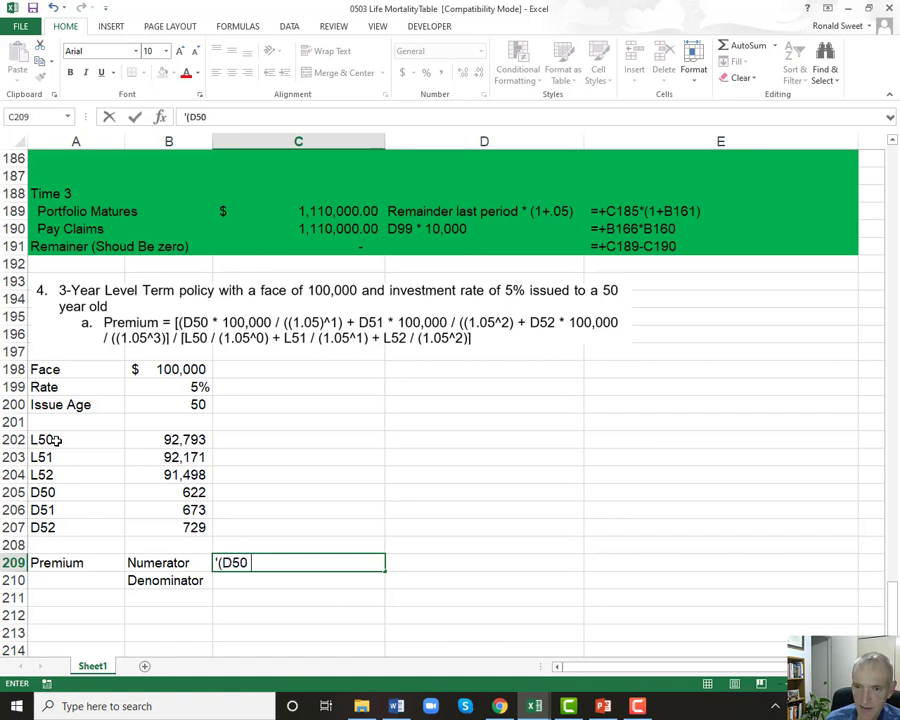
text(* 100,00)
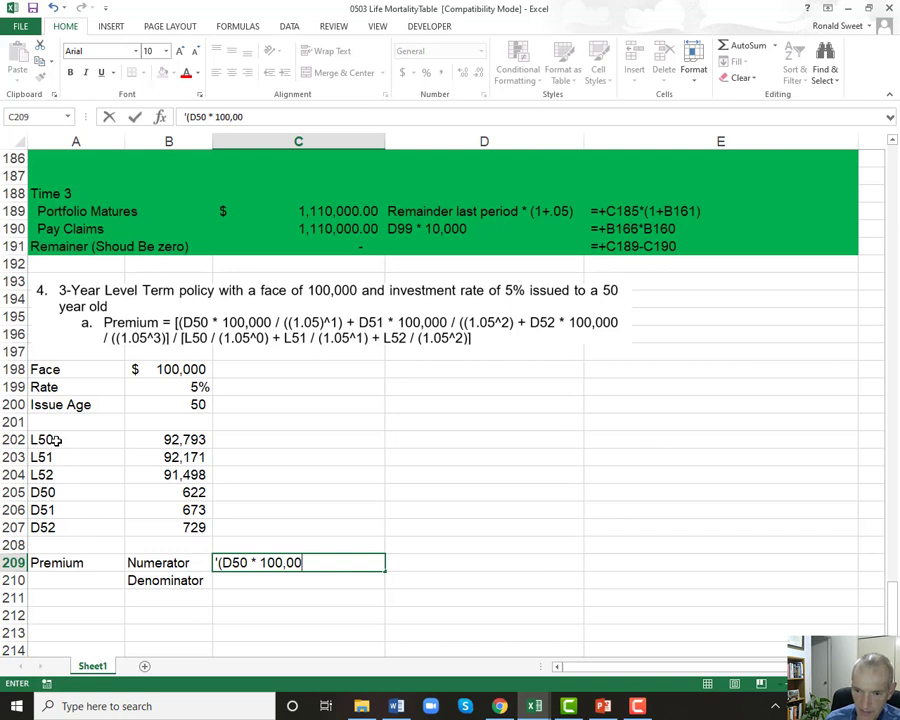
text(0/((1)
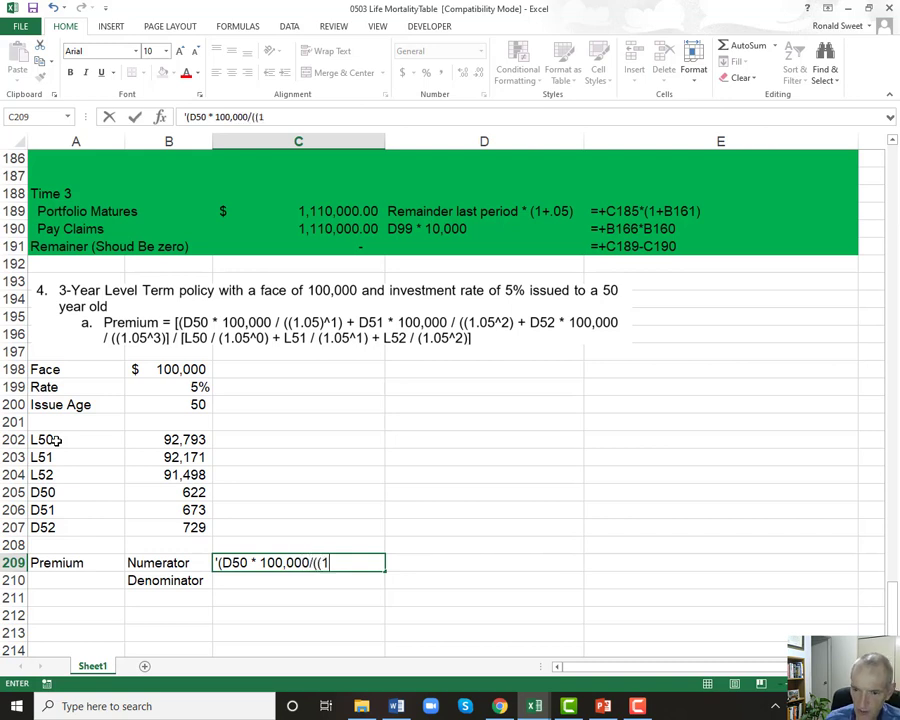
text(+.05)
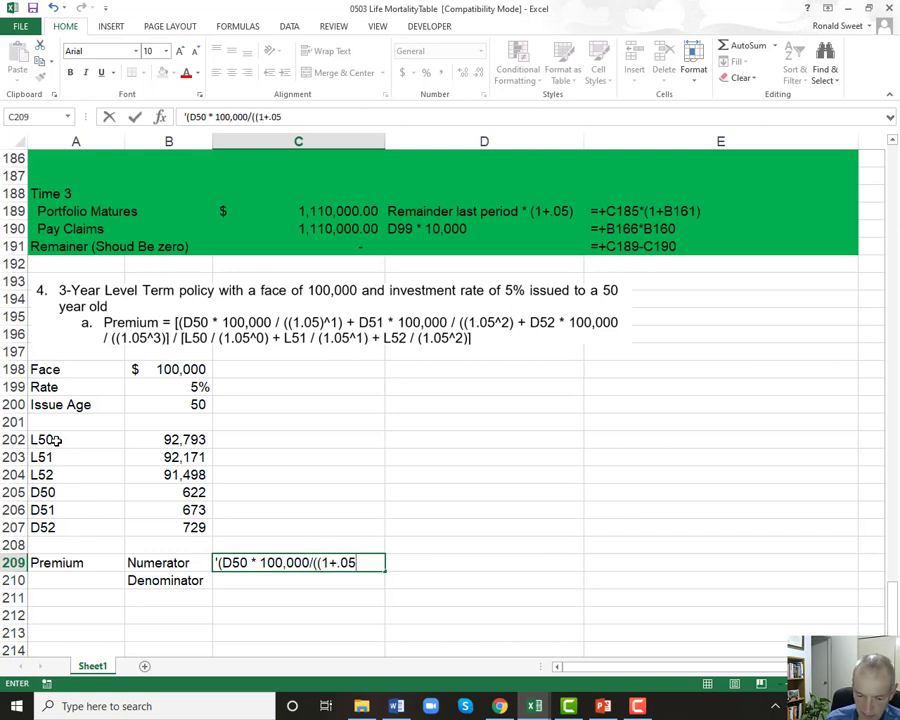
text()^1)+D51)
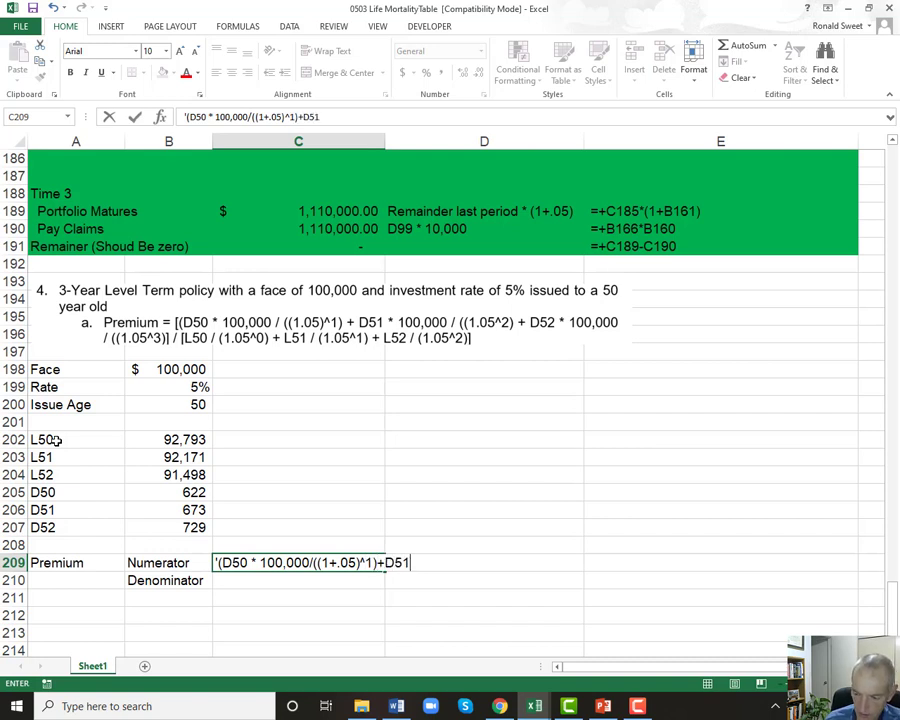
text(*100,0)
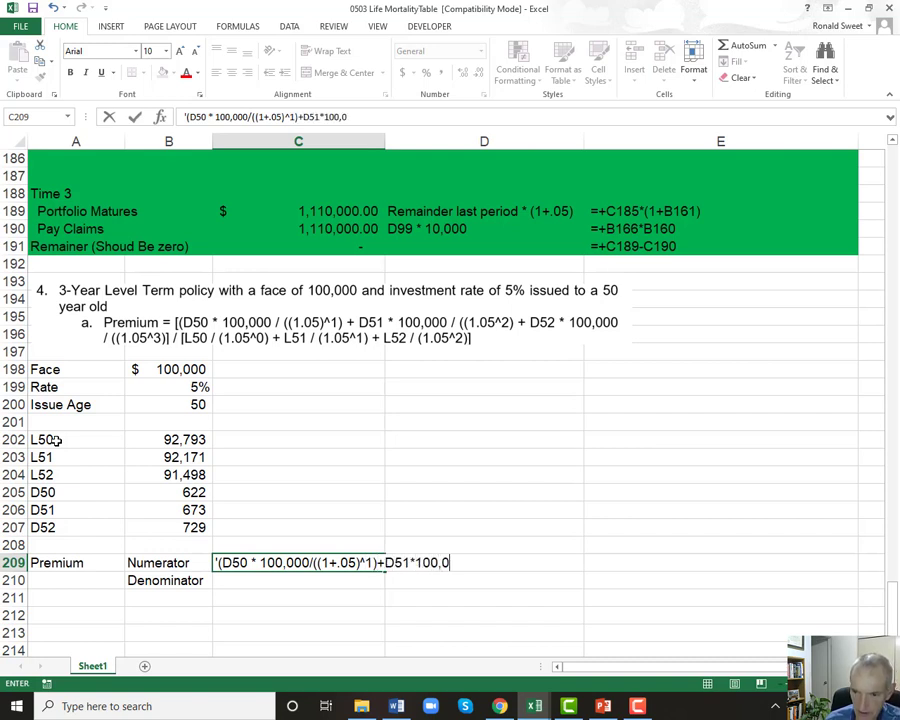
text(00/((1+.05)
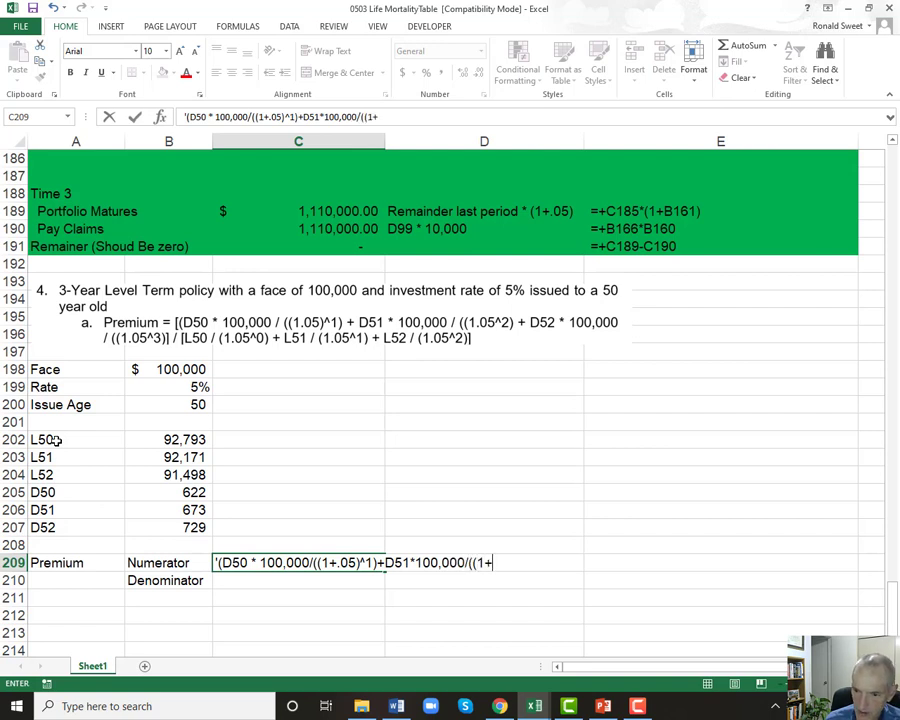
text()^)
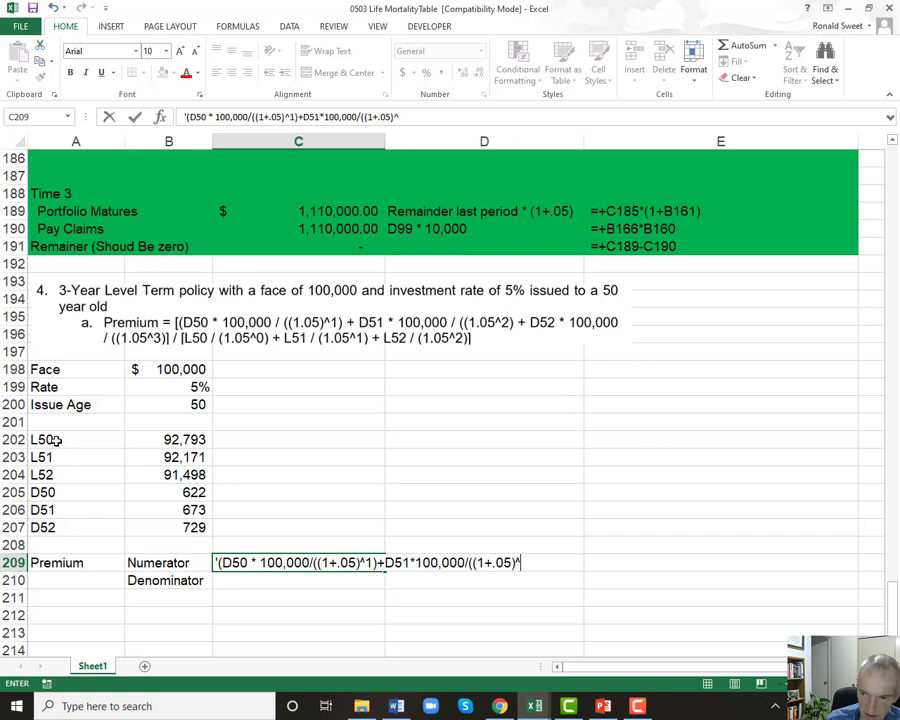
text(2)+)
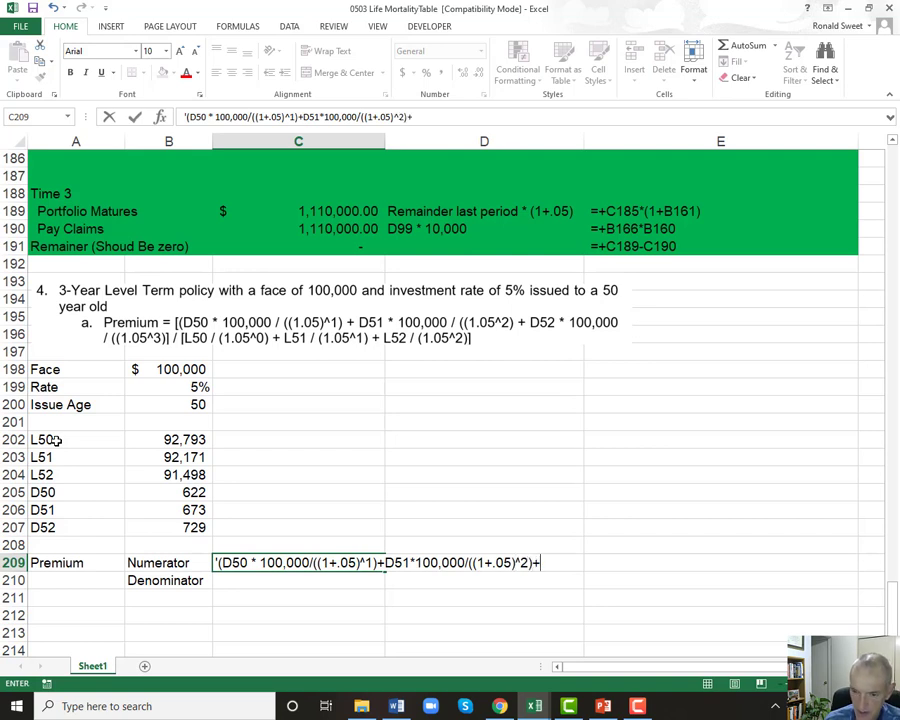
text(D52)
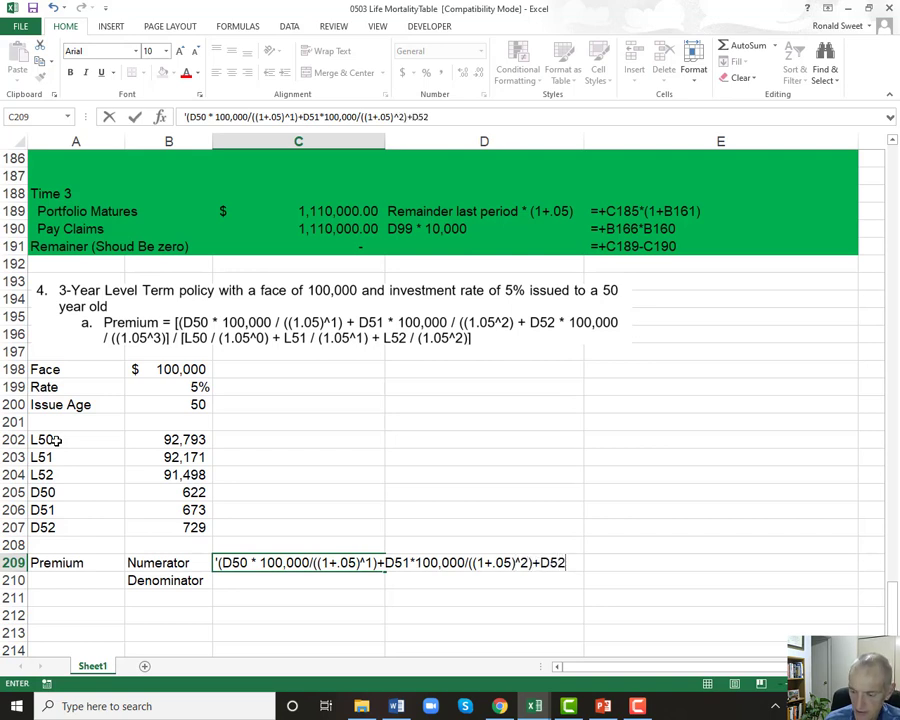
text(*100,000)
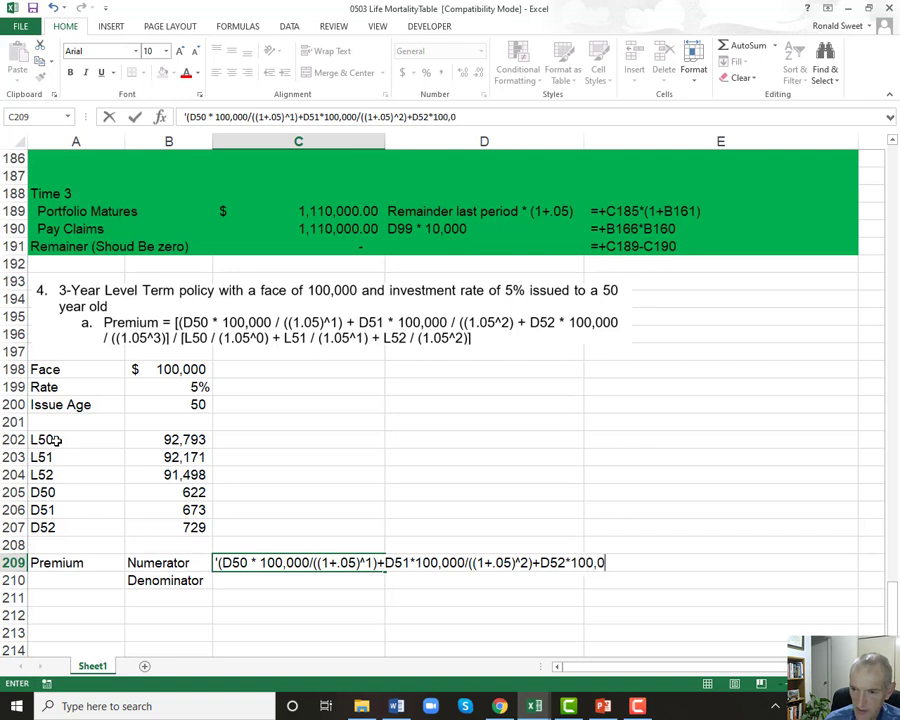
text(/((1+.0)
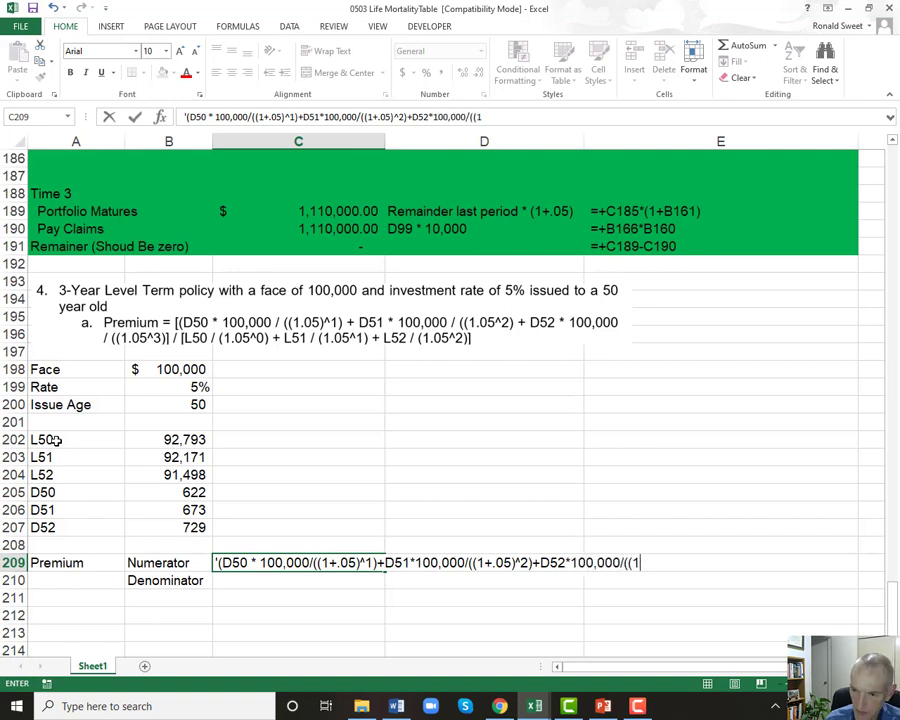
text(5))
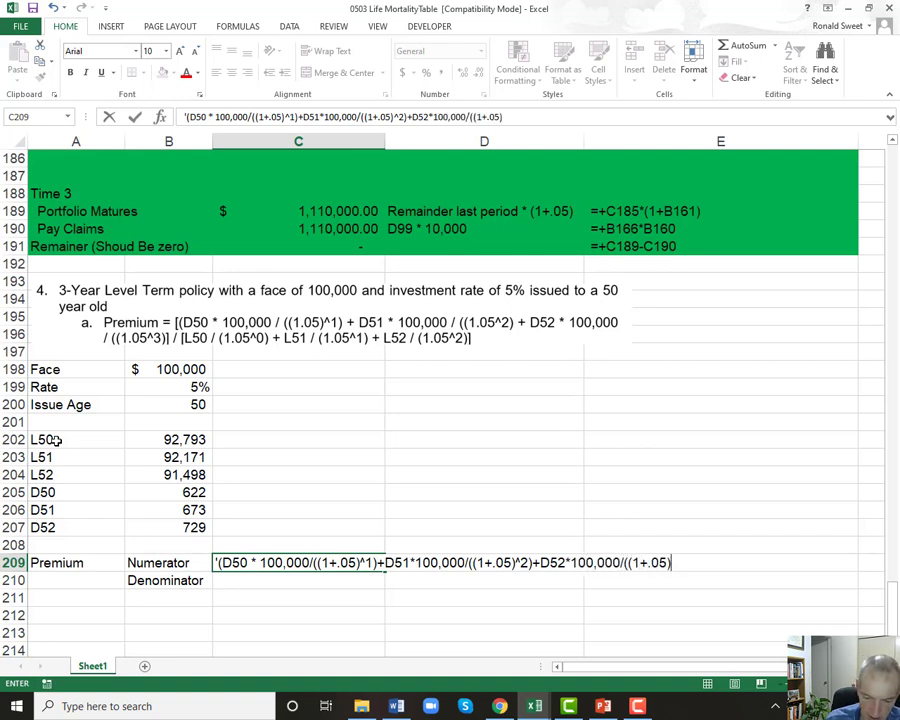
text(^3))
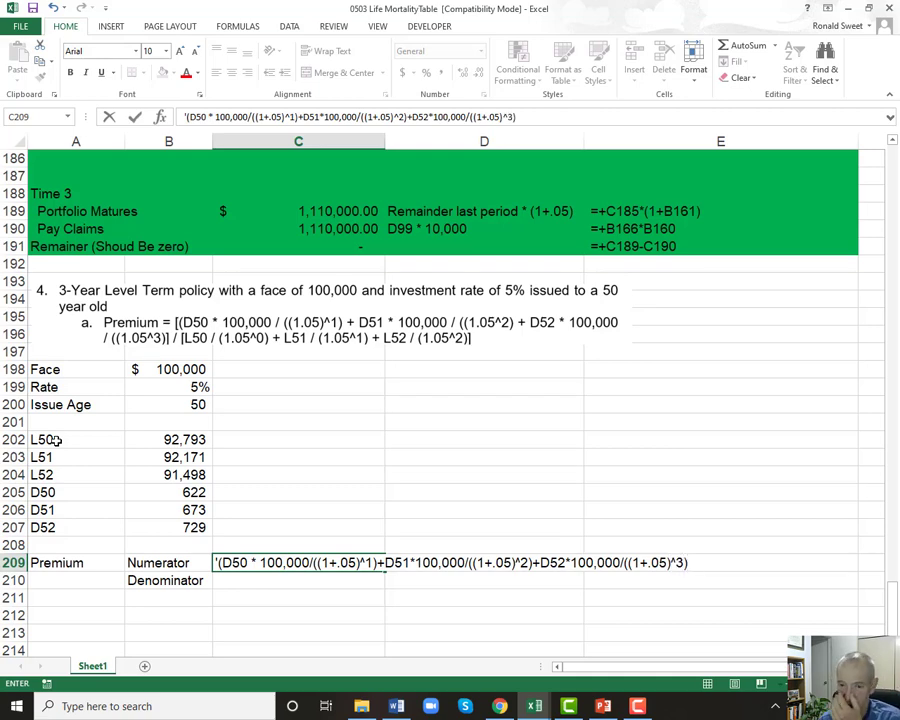
key(Return)
Compare with the written-out numerator and denominator of the age 30 policy in B130 and B131.
key(Page_Up)
key(Up)
key(Up)
key(Up)
key(Up)
key(Up)
key(Up)
key(Up)
key(Up)
key(Up)
key(Up)
key(Up)
key(Up)
key(Up)
key(Up)
key(Up)
key(Up)
key(Up)
key(Up)
key(Up)
key(Up)
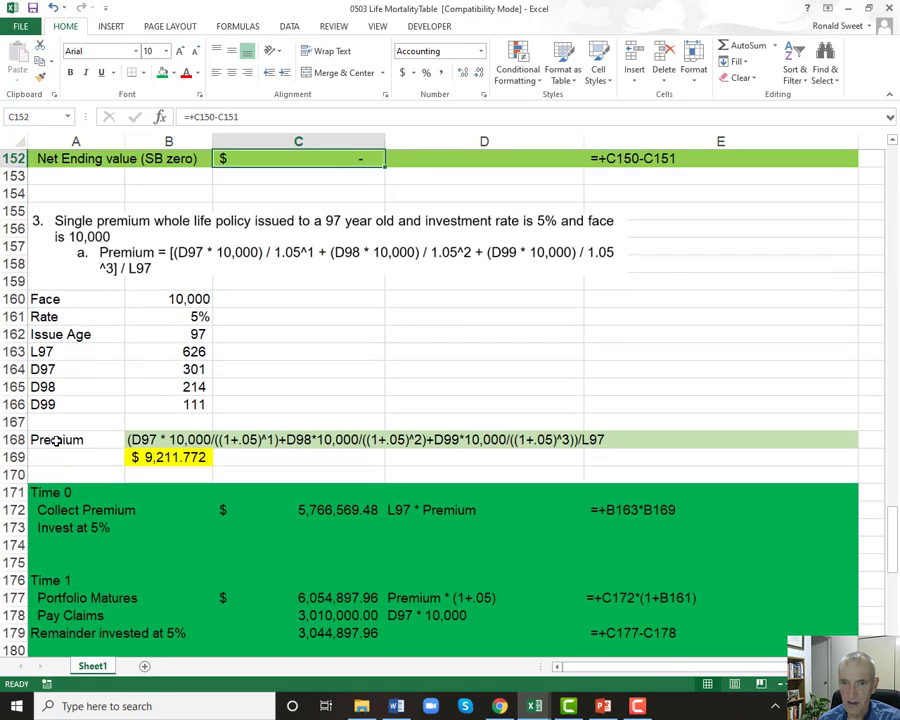
key(Up)
key(Up)
key(Up)
key(Up)
key(Up)
key(Up)
key(Up)
key(Up)
key(Up)
key(Up)
key(Up)
key(Up)
key(Up)
key(Up)
key(Up)
key(Up)
key(Up)
key(Up)
key(Up)
key(Up)
key(Up)
key(Up)
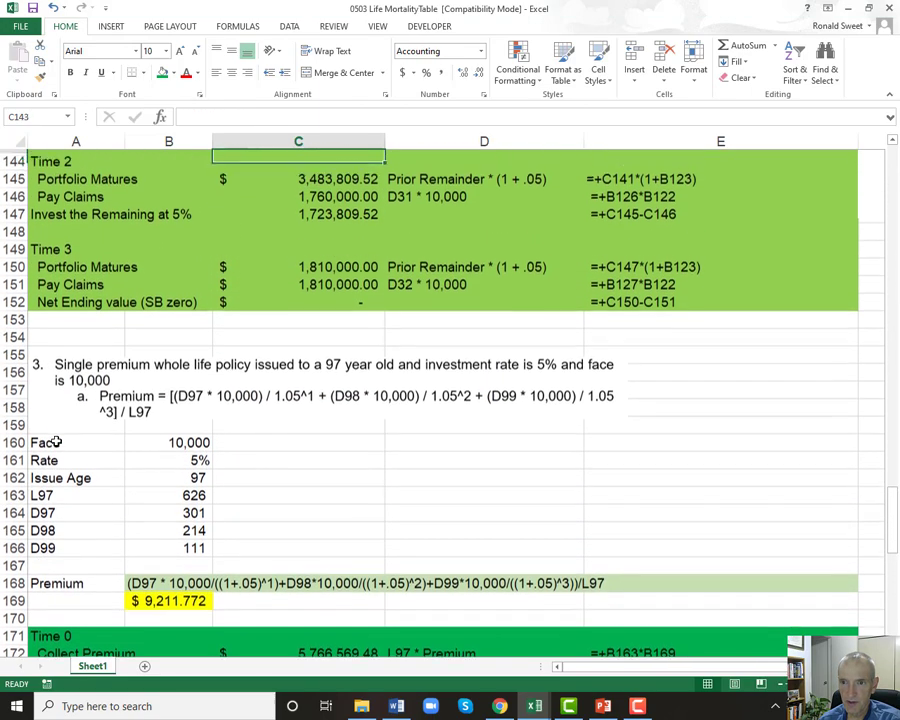
key(Up)
key(Down)
key(Down)
key(Down)
key(Up)
key(Up)
key(Left)
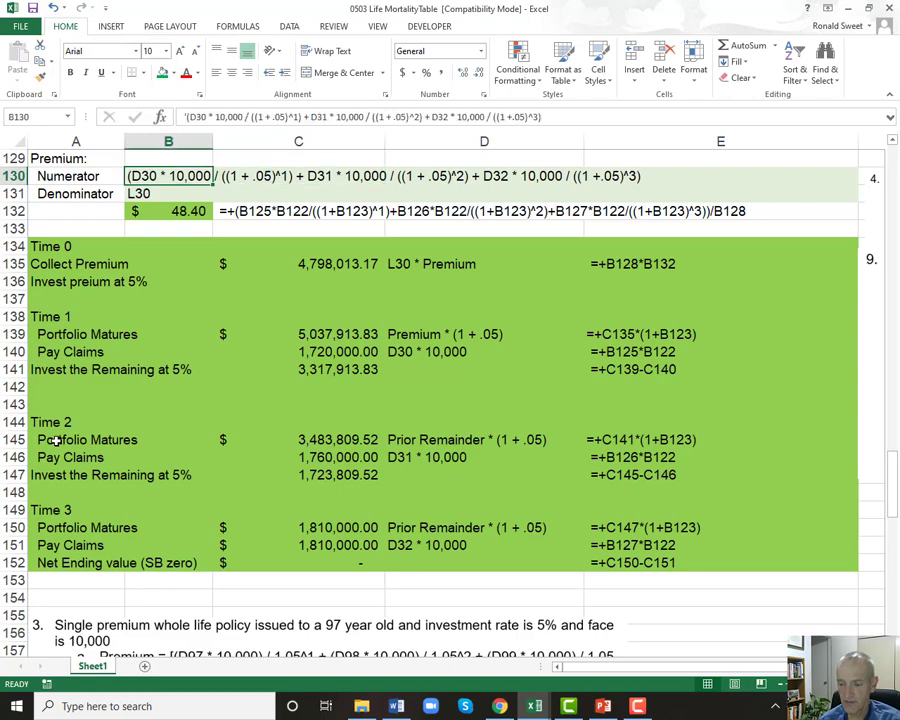
Write the denominator as text in C210, starting with (L50/((1+.05)^0)+L51/((1+.05^1)+L52/((1+.
key(Page_Down)
key(Page_Down)
key(Down)
key(Down)
key(Down)
key(Down)
key(Down)
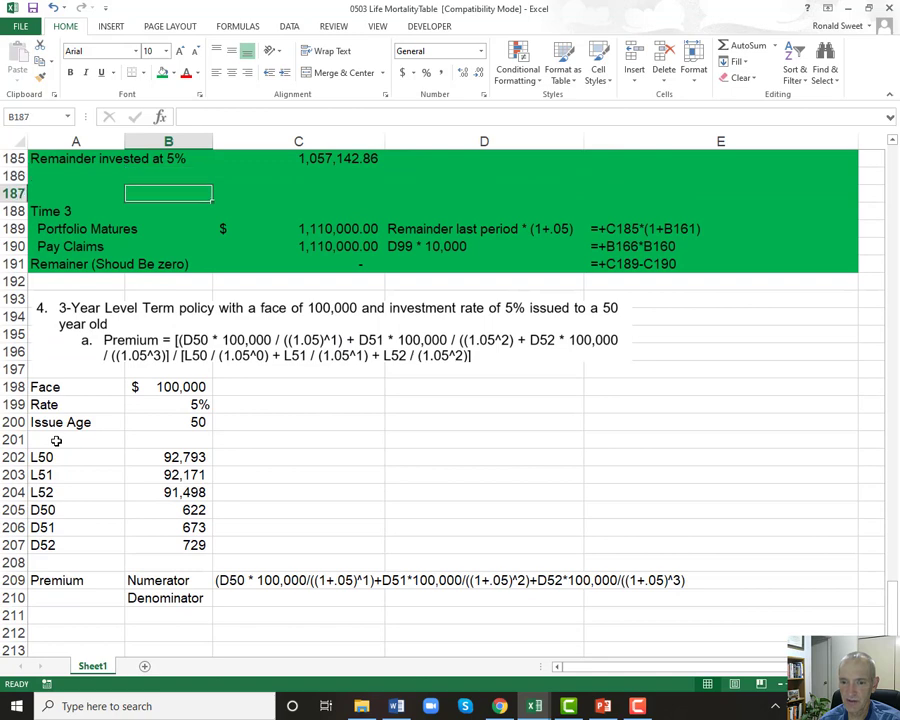
key(Down)
key(Down)
key(Down)
key(Down)
key(Down)
key(Down)
key(Down)
key(Down)
key(Down)
key(Down)
key(Down)
key(Down)
key(Down)
key(Down)
key(Down)
key(Down)
key(Down)
key(Down)
key(Down)
key(Down)
key(Up)
key(Up)
key(Up)
key(Up)
key(Up)
key(Up)
key(Up)
key(Up)
key(Up)
key(Up)
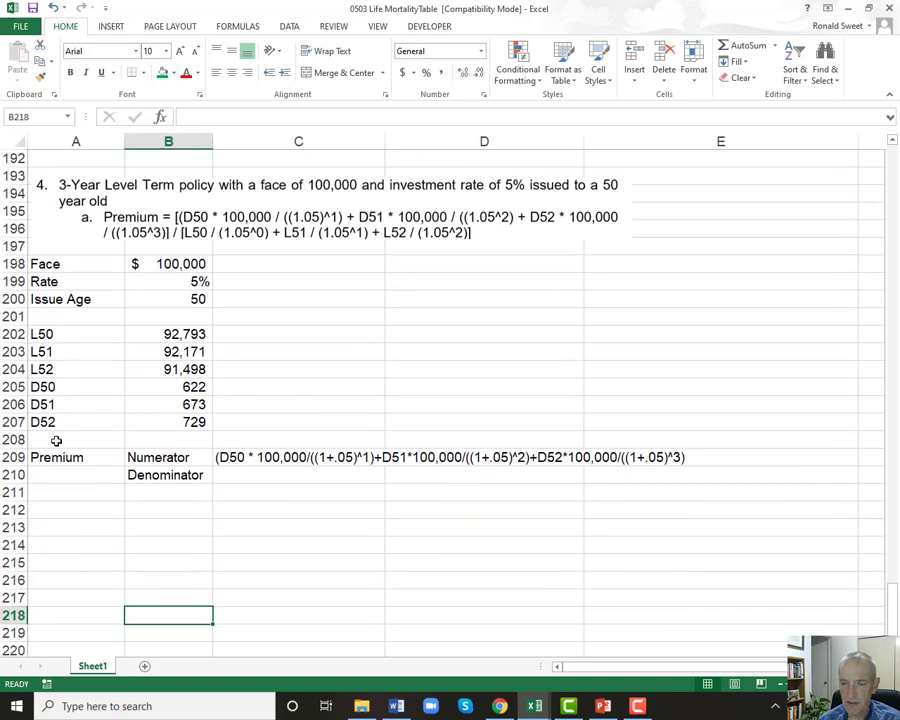
key(Down)
key(Right)
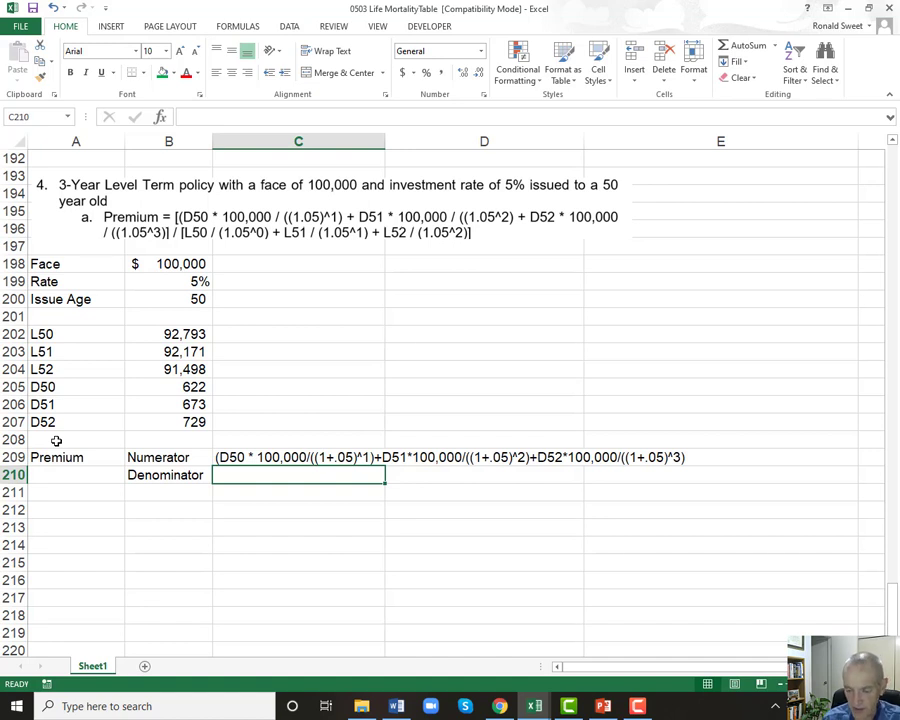
text(()
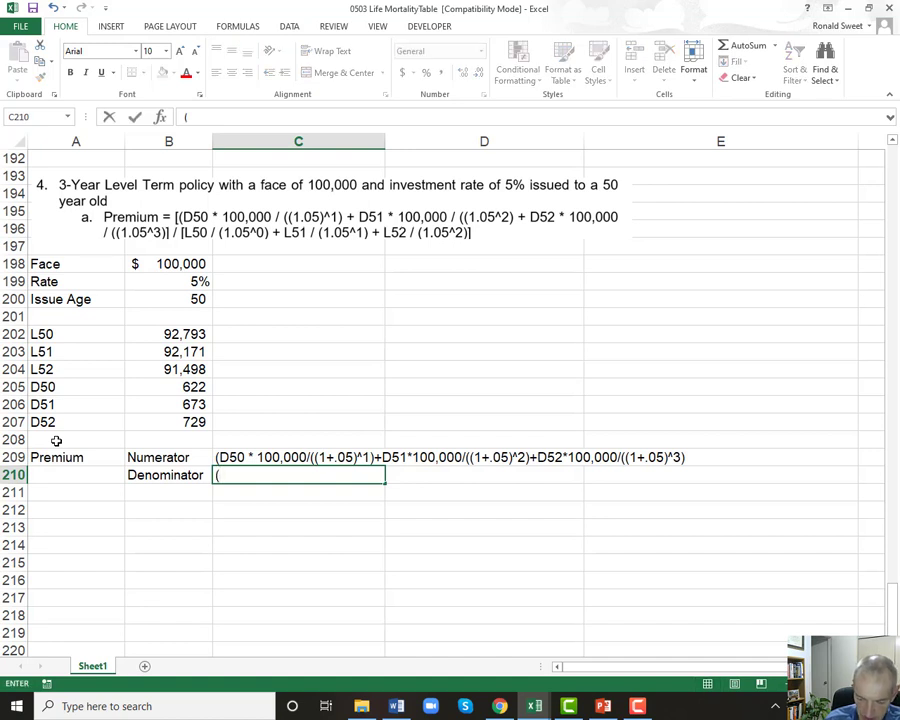
text(L5)
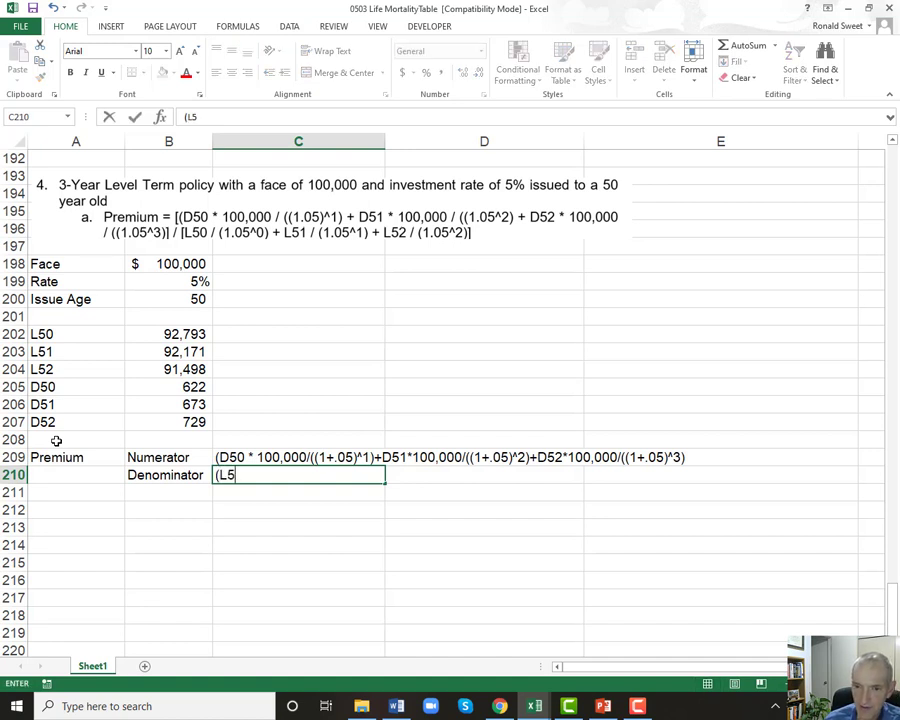
text(0/)
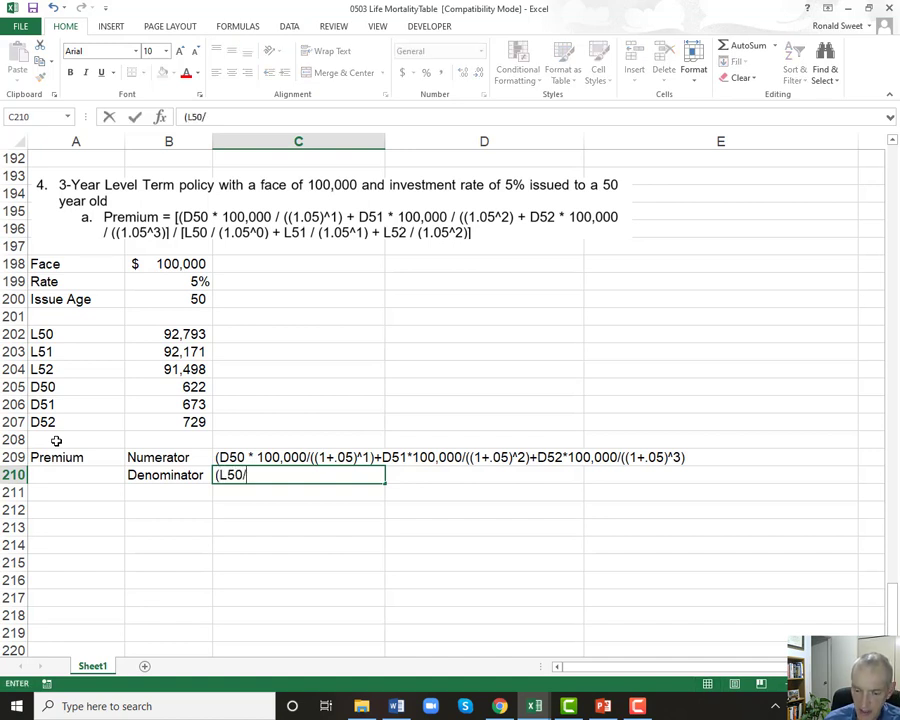
text(((1+.05)
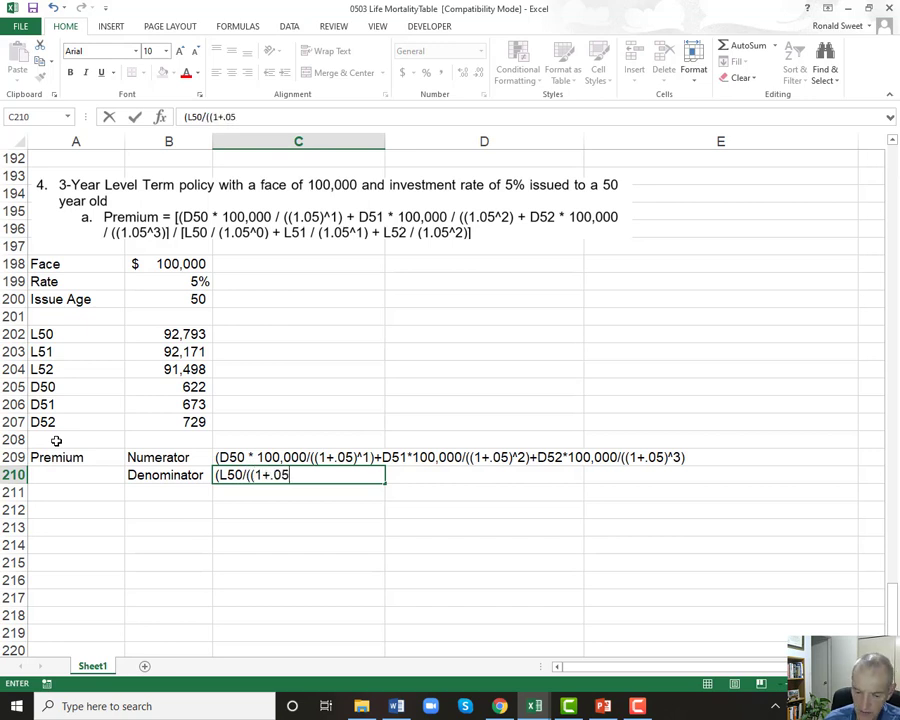
text()^)
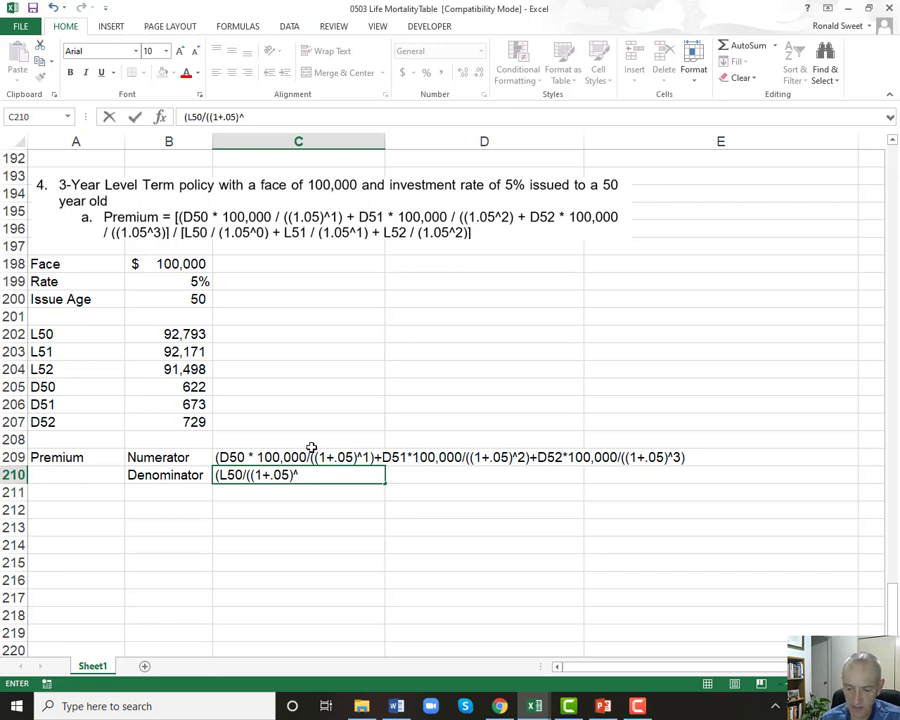
text(0))
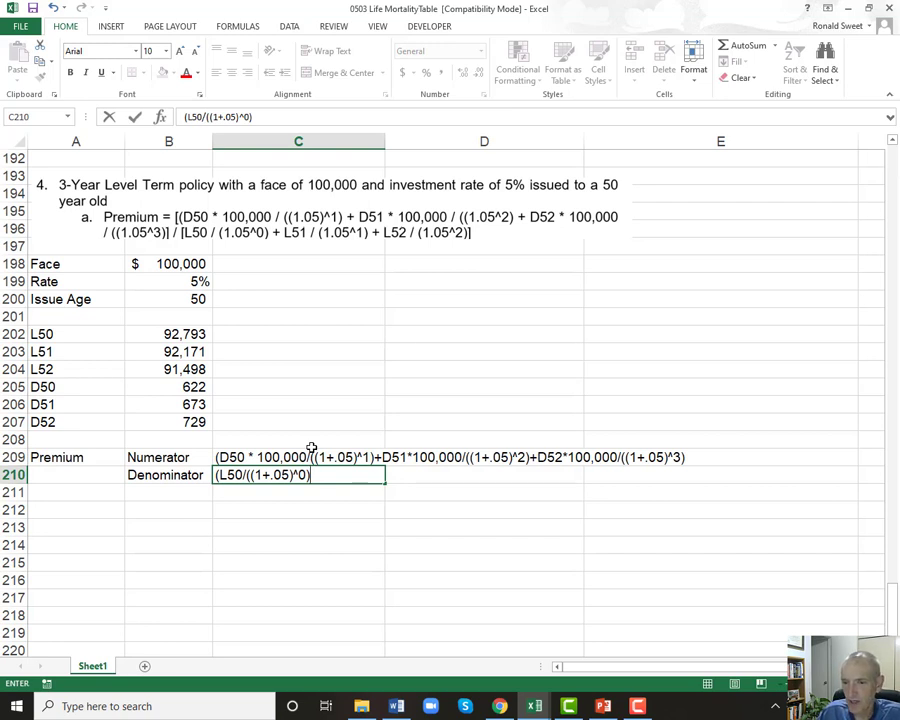
text(+L51)
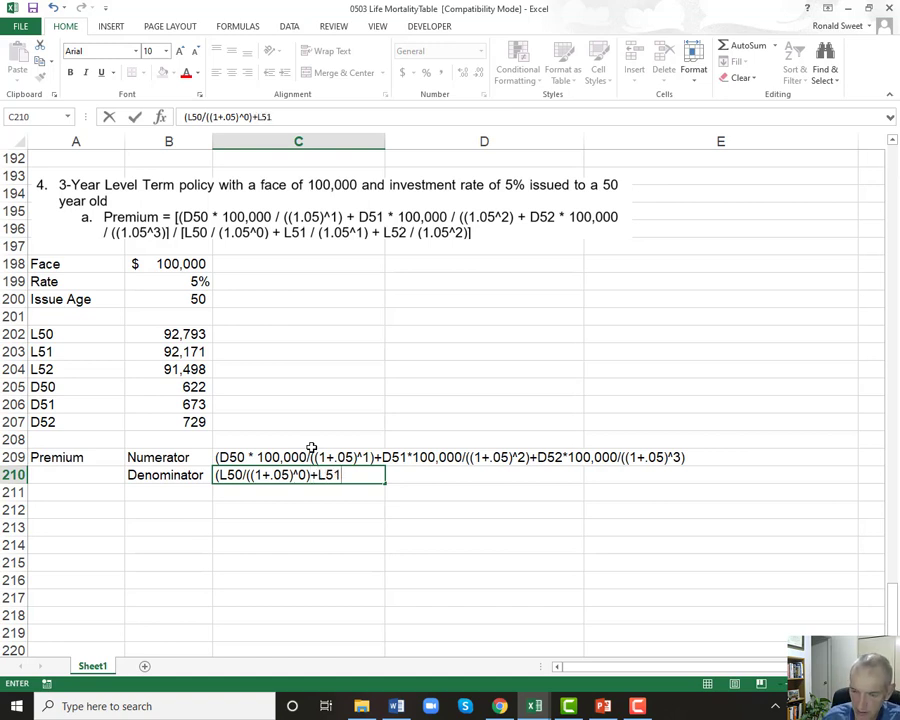
text(/((1+.0)
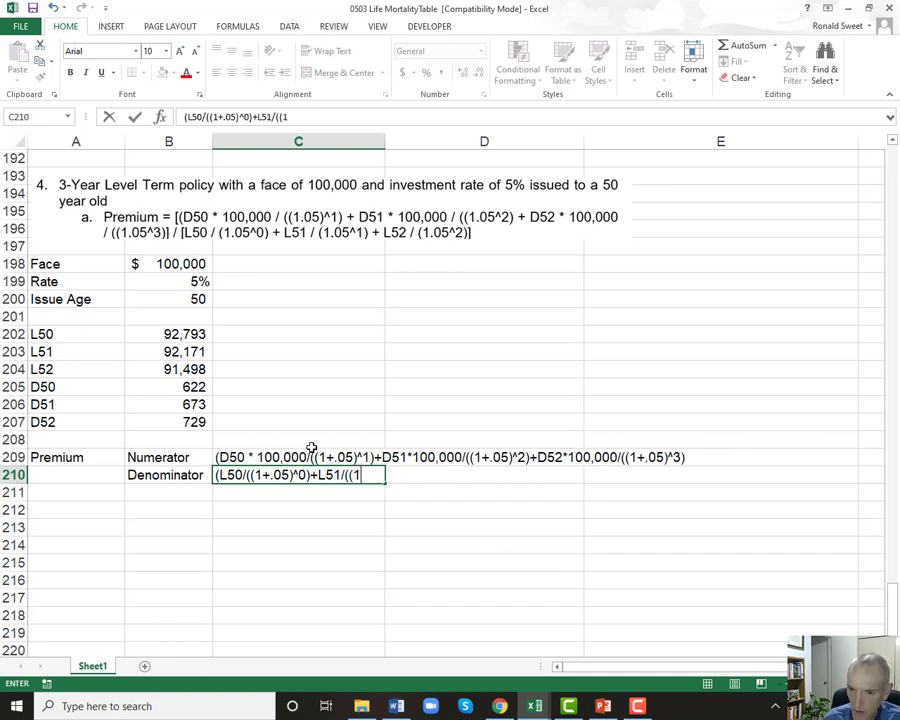
text(5^)
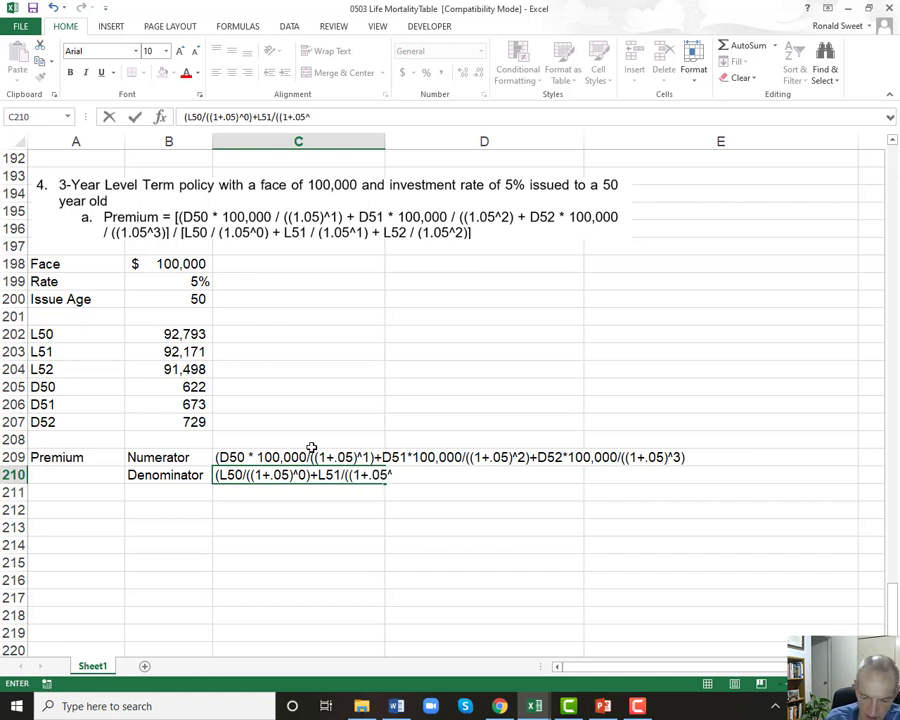
text(1)+)
text(L52)
text(/((1+)
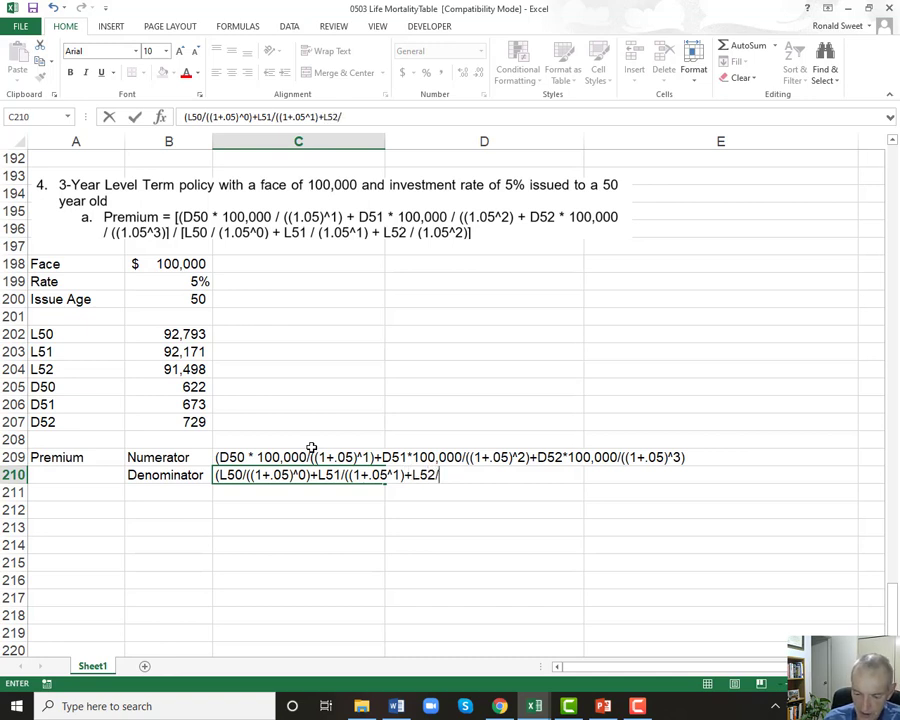
Finish the denominator expression in C210 with the L52 term over ((1+.05)^2), closing the outer parenthesis.
text(.05)
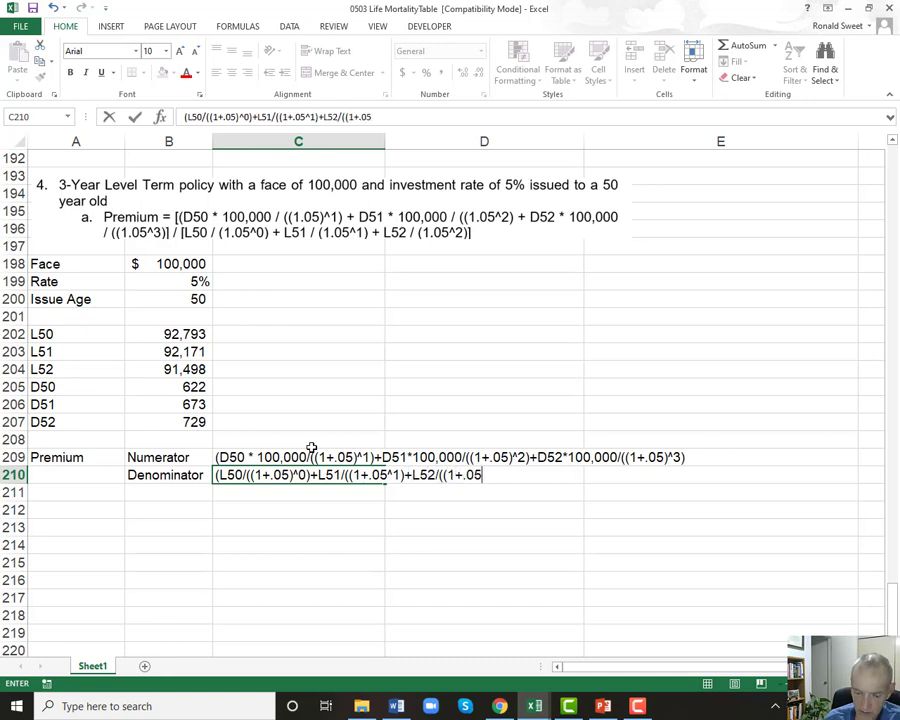
text()^2))
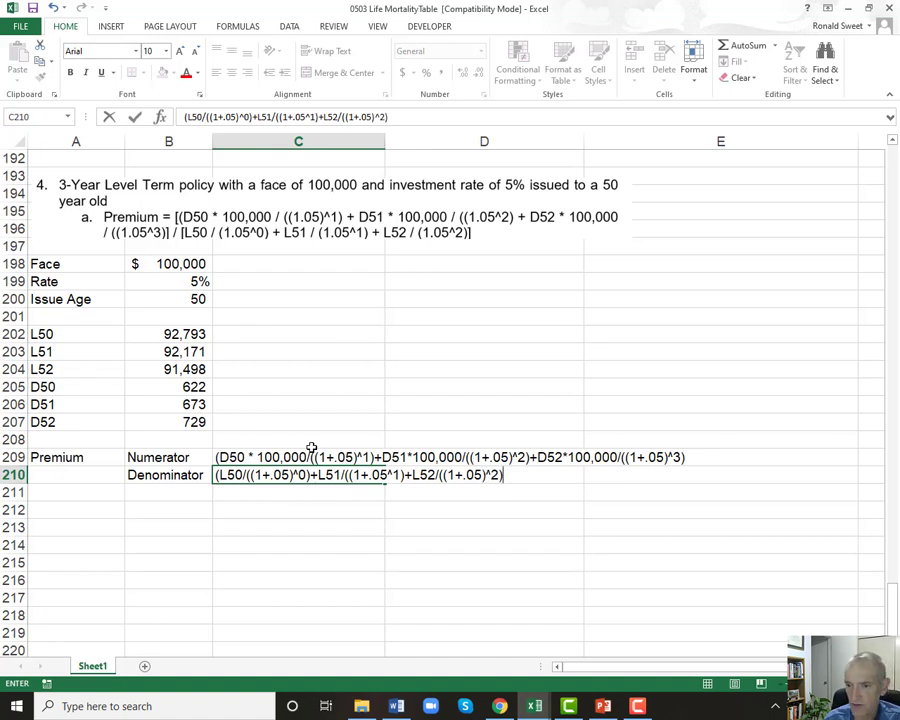
text())
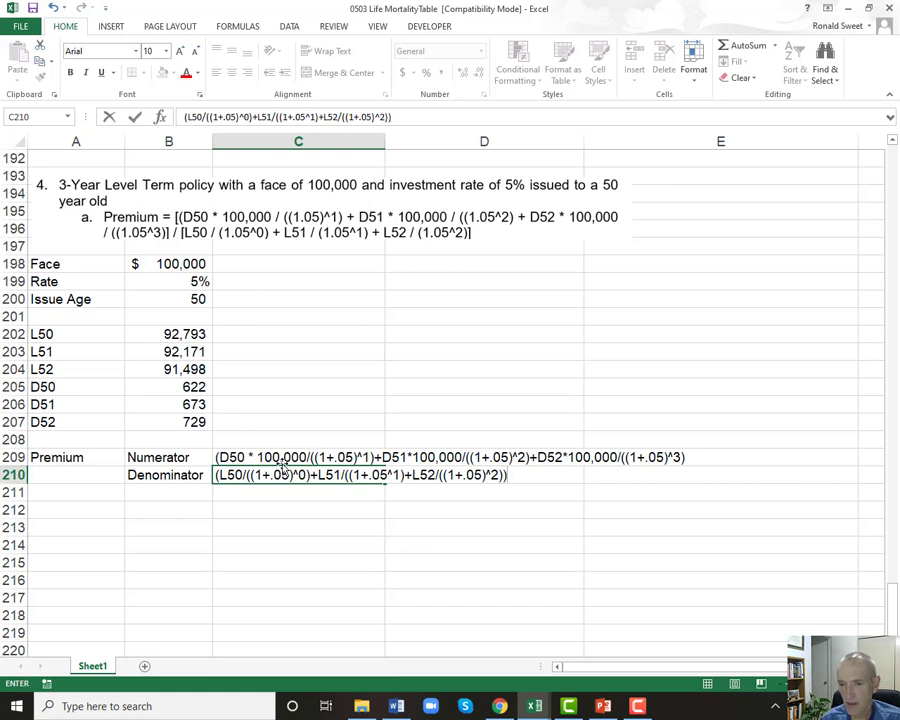
drag(292, 475, 308, 476)
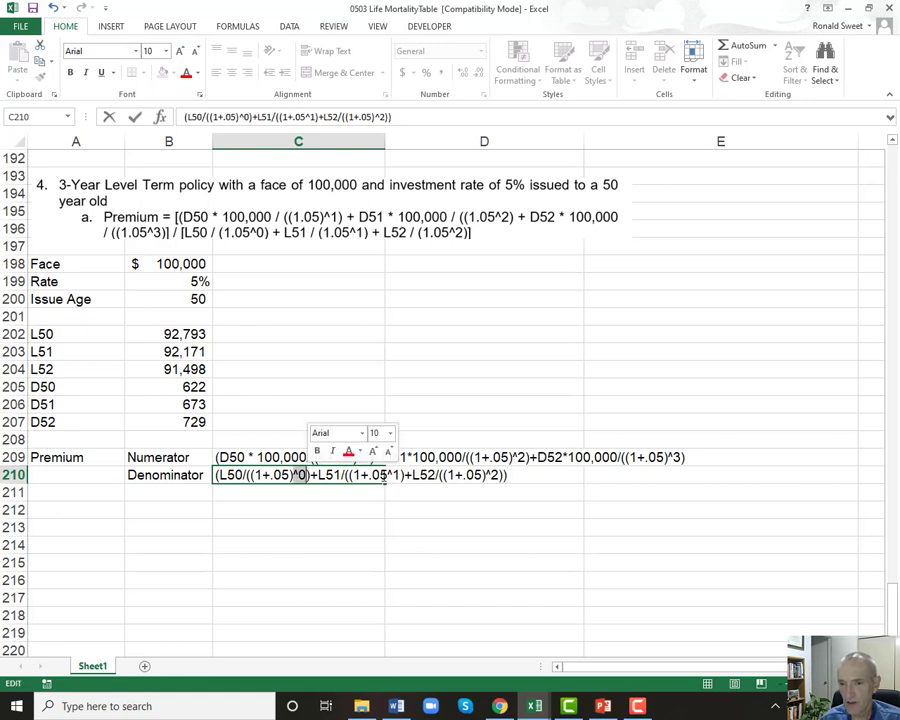
drag(388, 475, 401, 475)
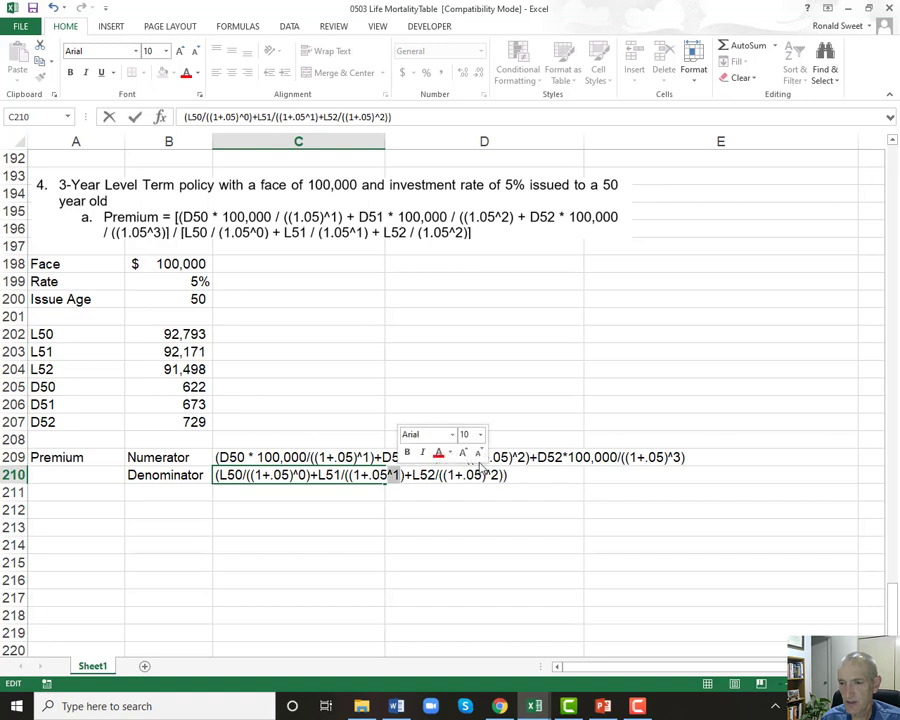
drag(488, 475, 501, 475)
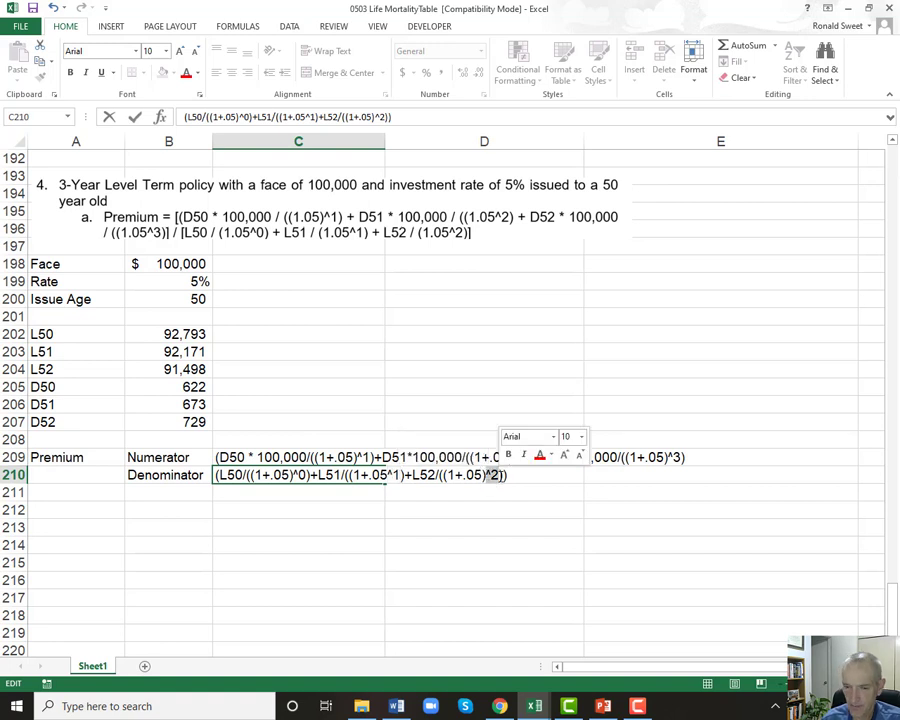
key(Return)
key(Up)
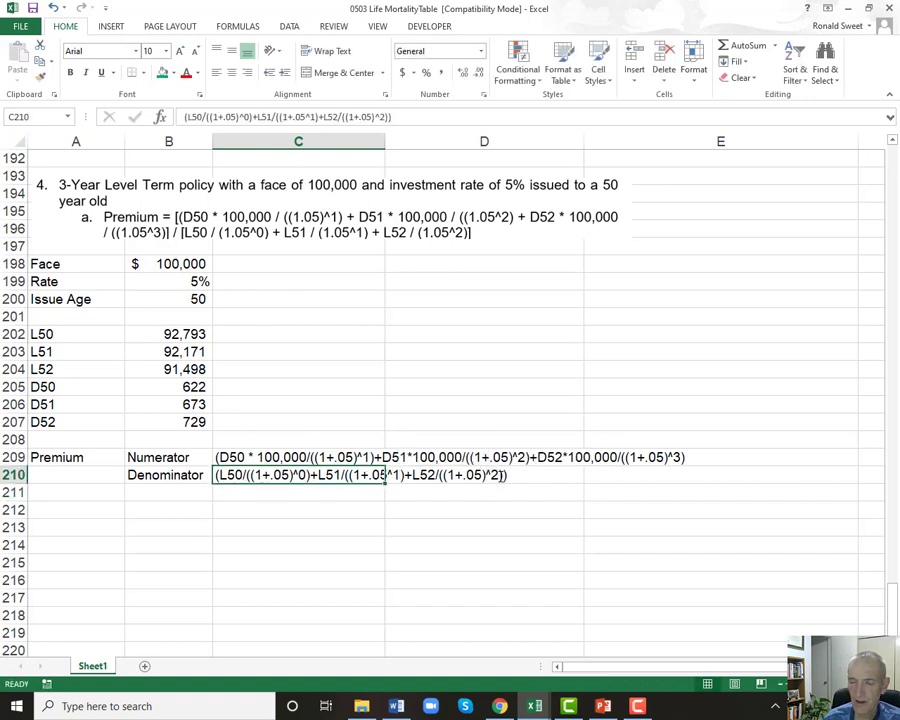
key(Up)
key(Left)
key(Right)
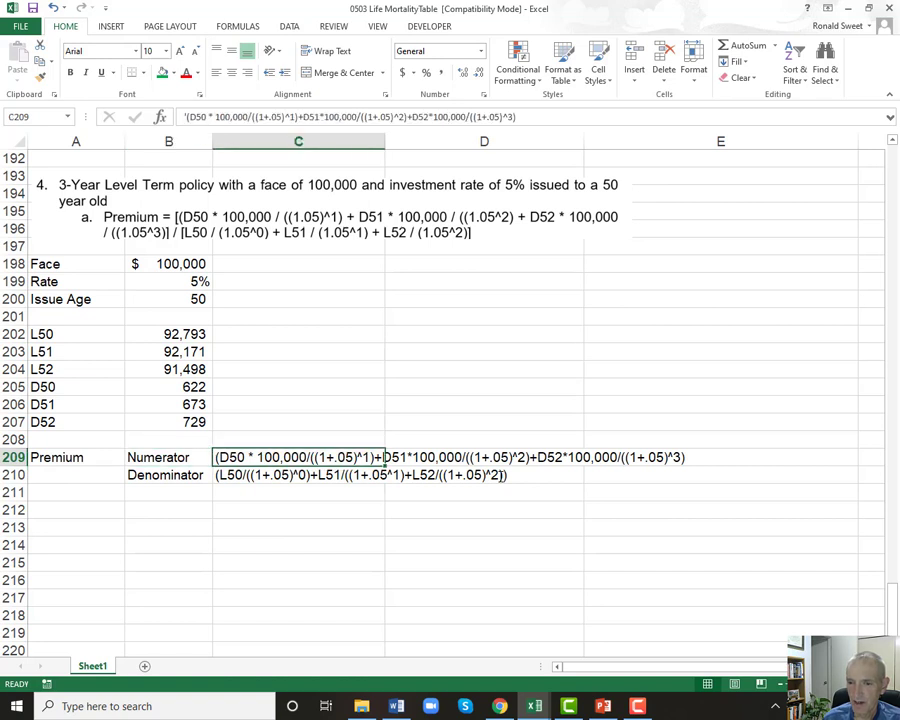
Start the premium formula in B212 with the discounted D50 term, +(B205*B198/((1+B199)^1).
key(Down)
key(Down)
key(Down)
key(Left)
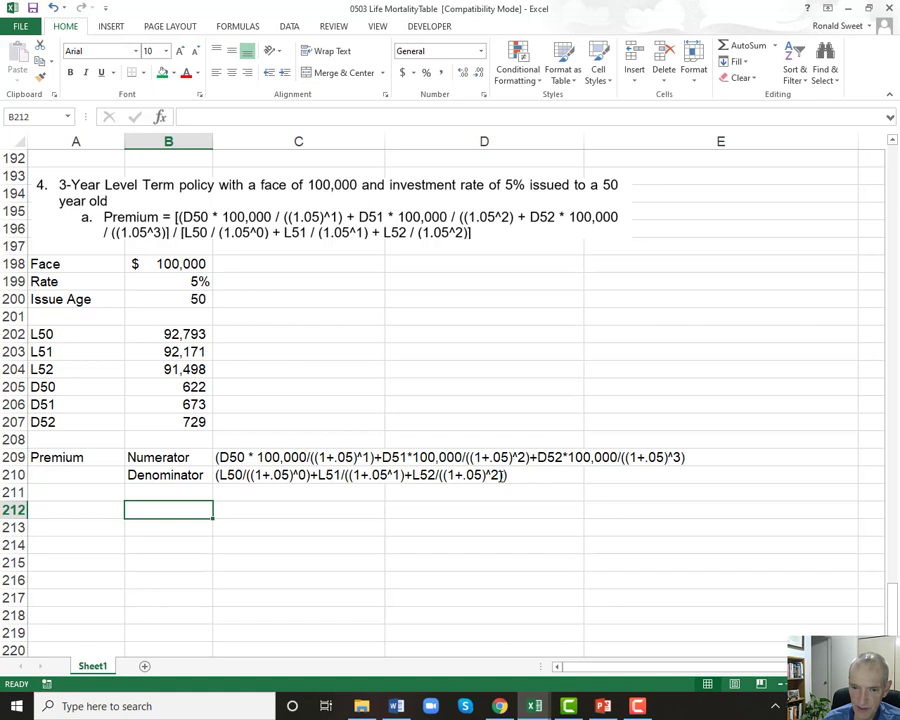
text(+()
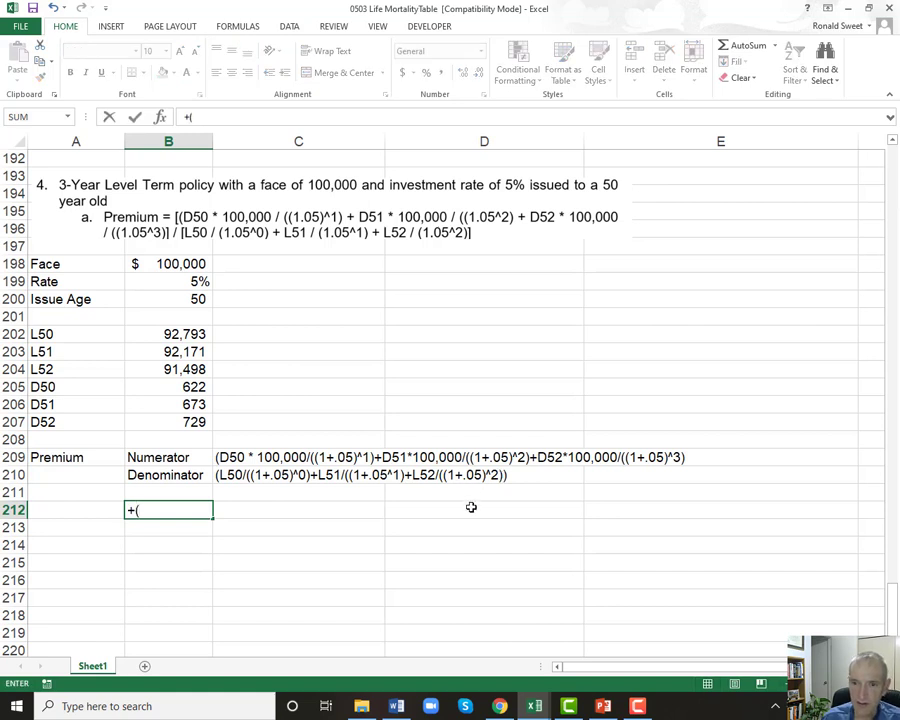
click(174, 387)
text(*)
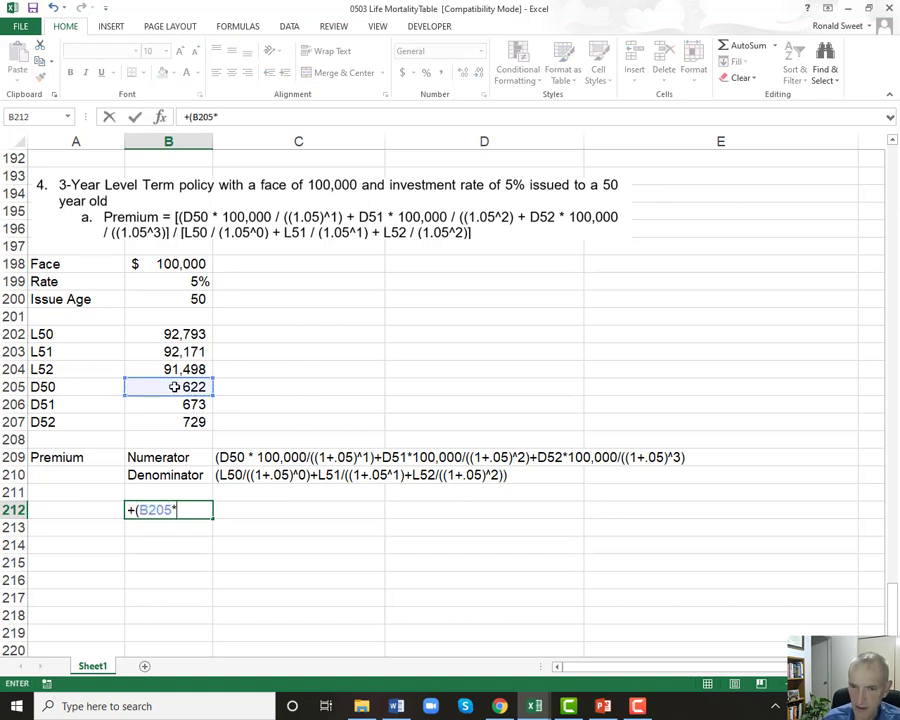
click(146, 263)
text(/((1+)
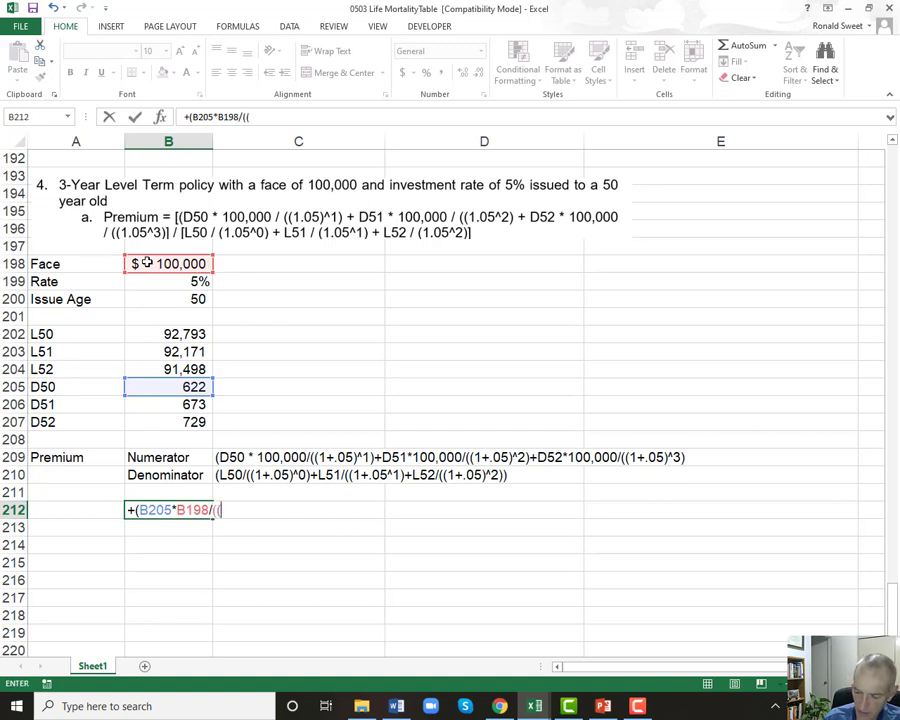
click(141, 282)
text()^1))
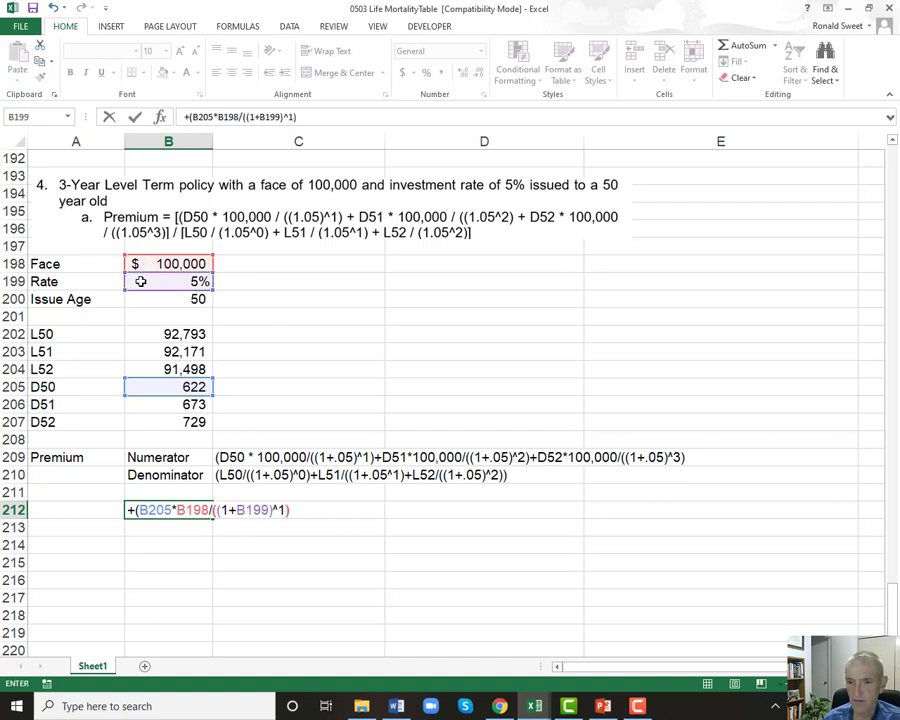
Add the discounted D51 term, B206*B198/((1+B199)^2), to the numerator in B212.
text(+)
click(145, 408)
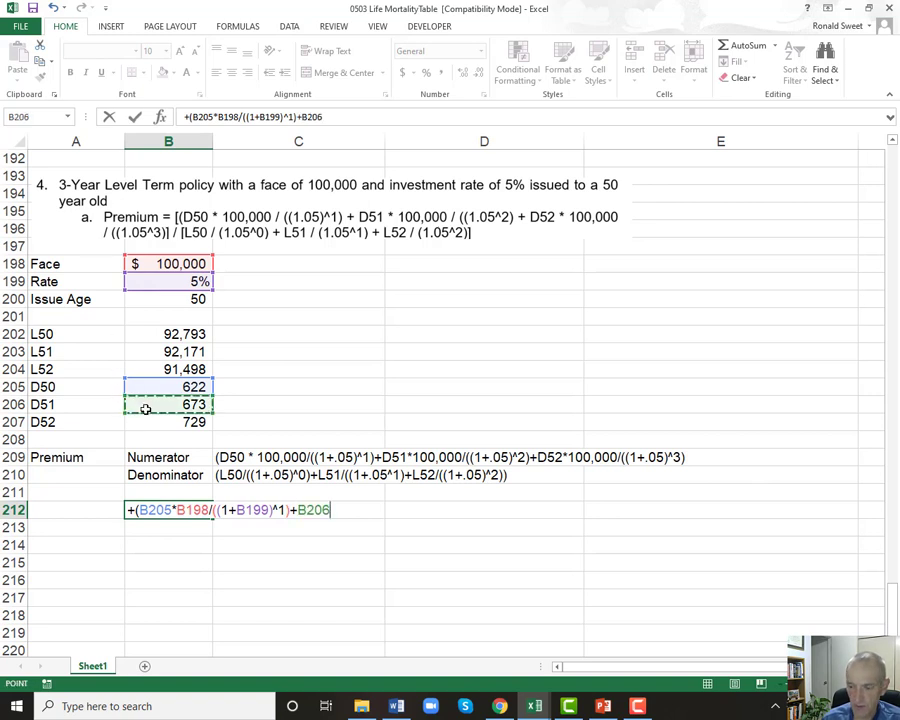
text(*)
click(195, 262)
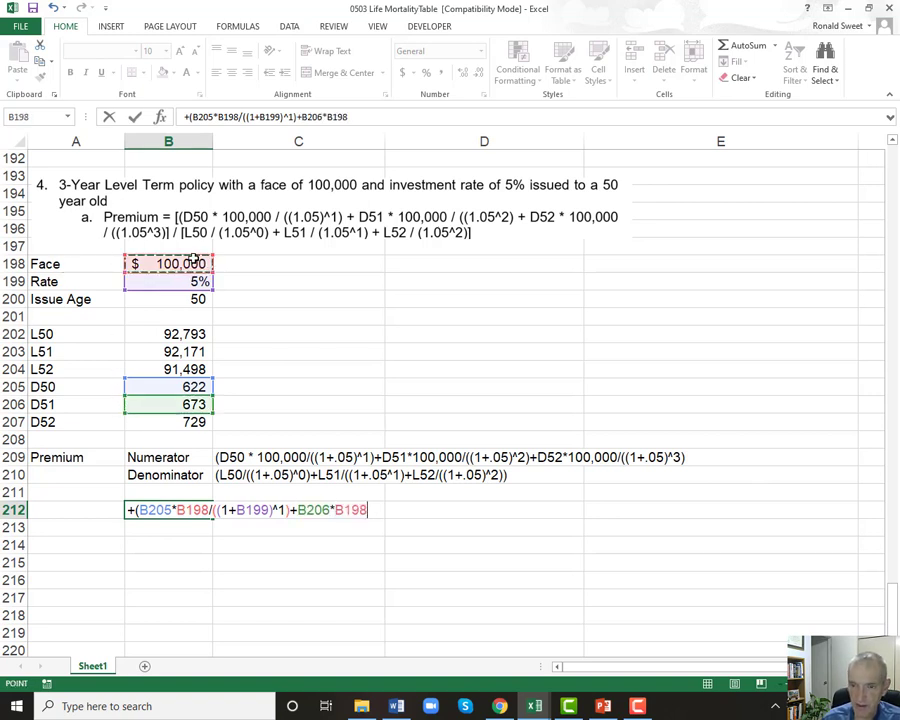
text(/((1+)
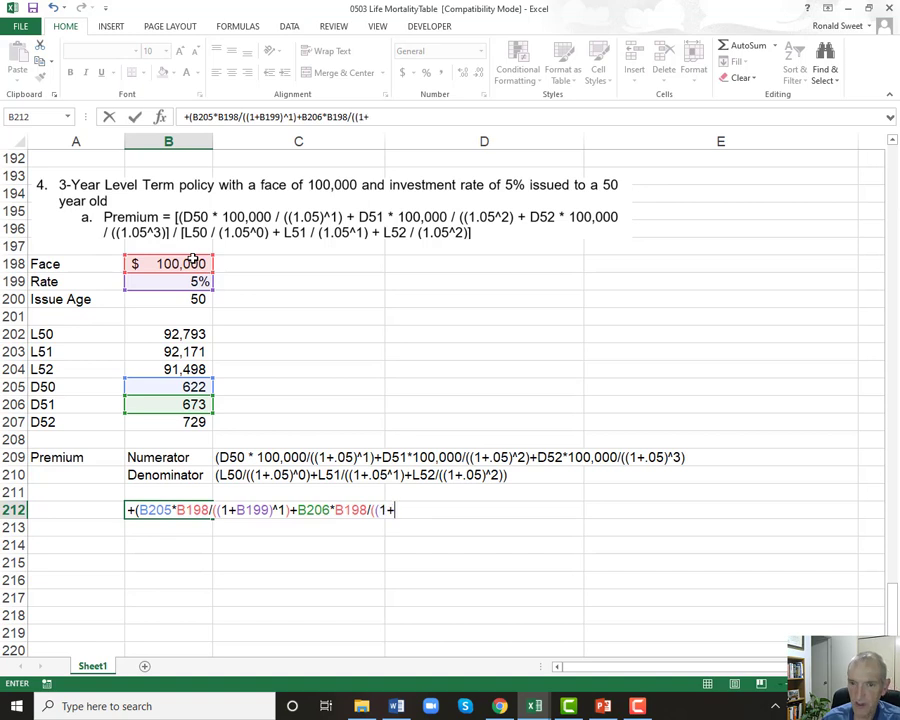
click(197, 282)
text()^2)+)
Complete the numerator formula in B212 with the D52 term, B207*B198/((1+B199)^3), and the closing parenthesis.
click(143, 425)
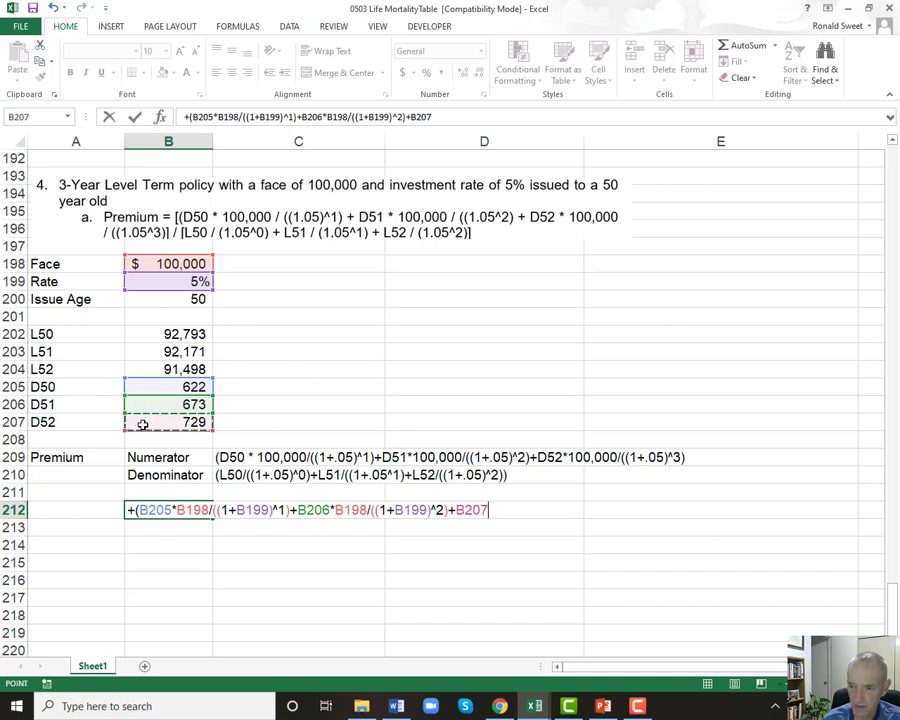
text(*)
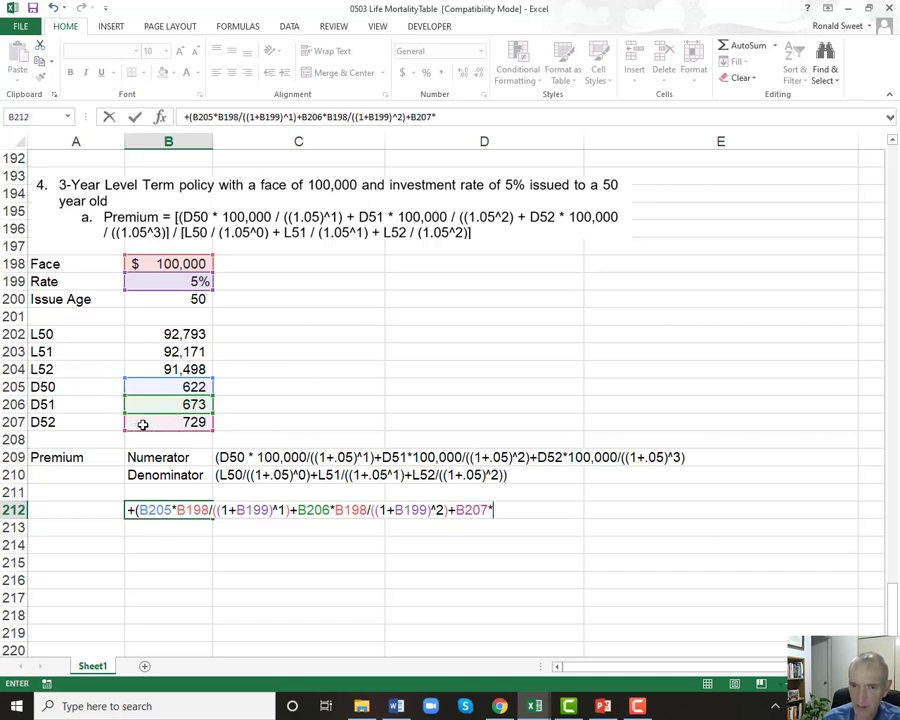
click(162, 262)
text(/((1+)
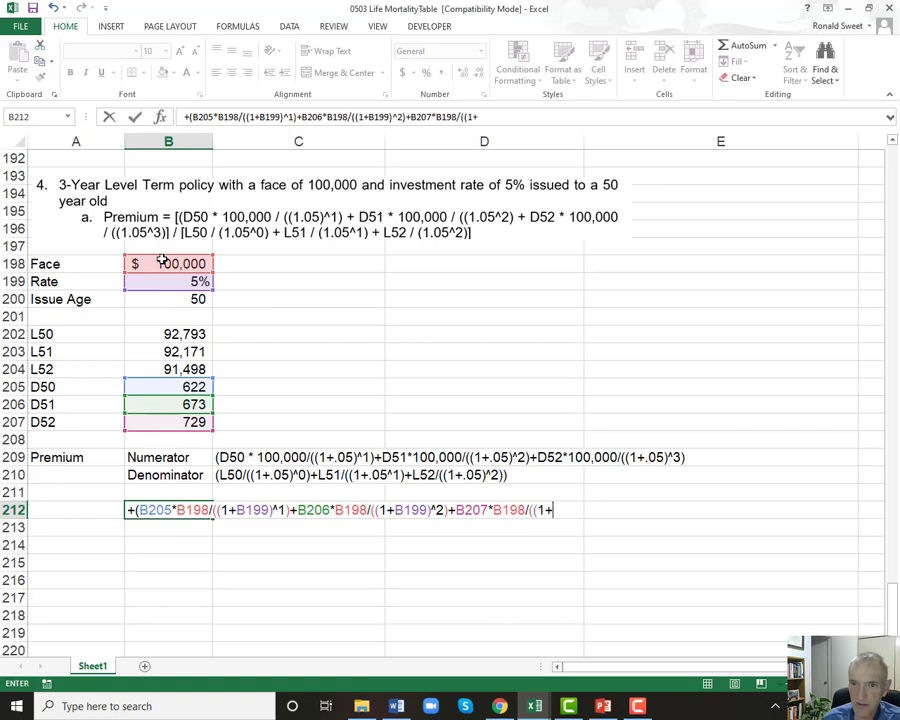
click(171, 281)
text()^3)
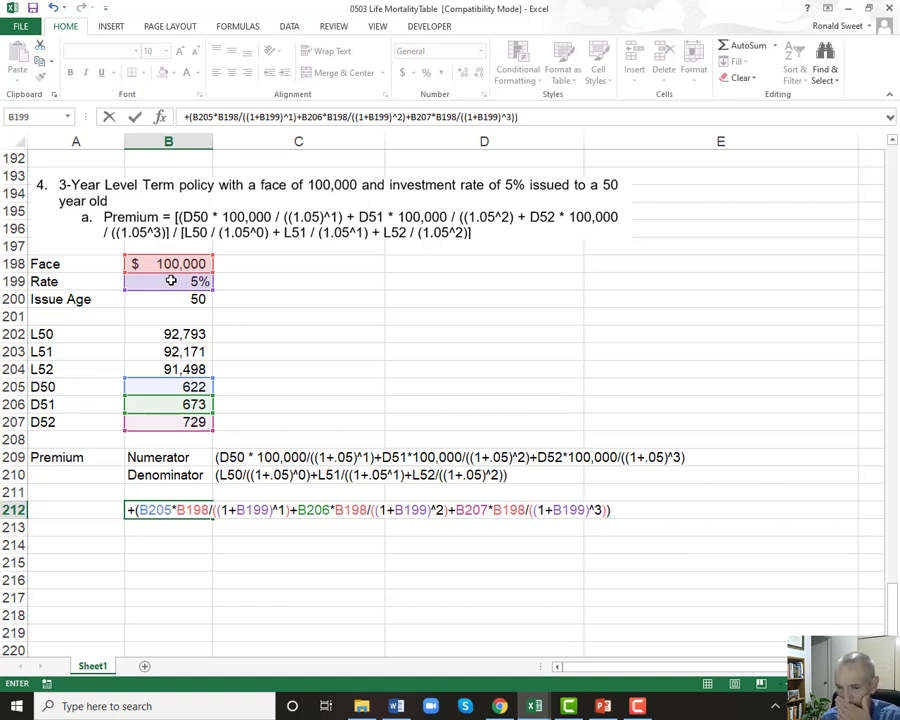
key(Return)
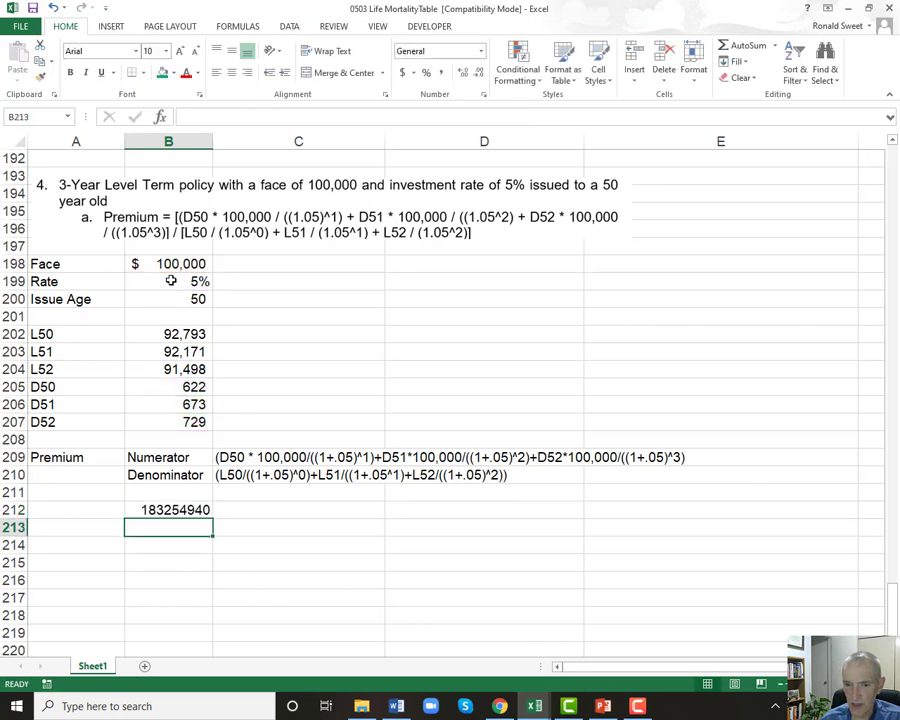
Format the numerator result in B212 with comma style and widen column B to fit it.
key(Up)
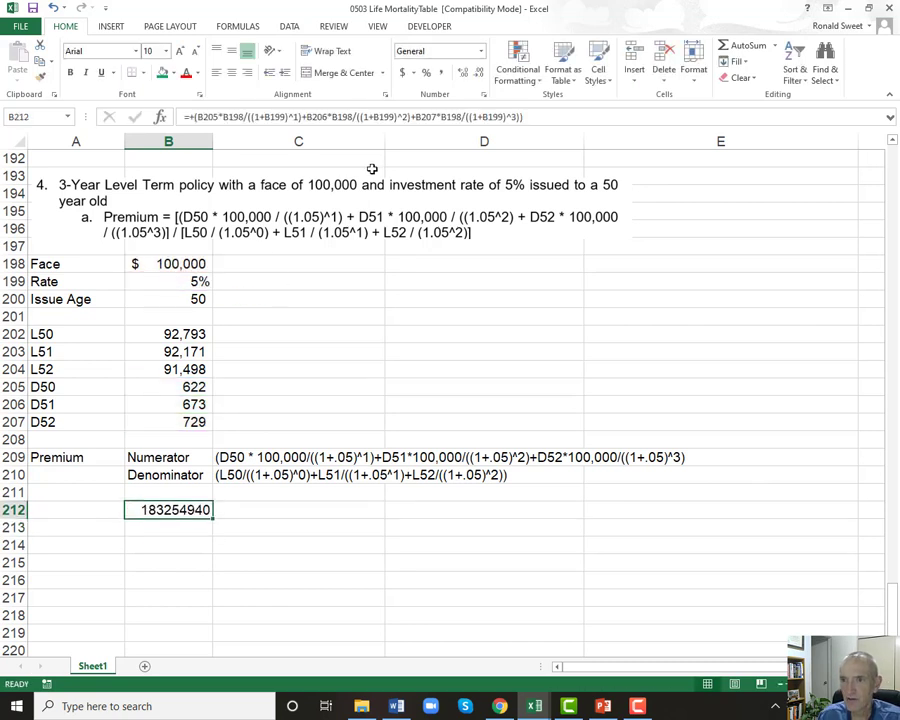
click(440, 74)
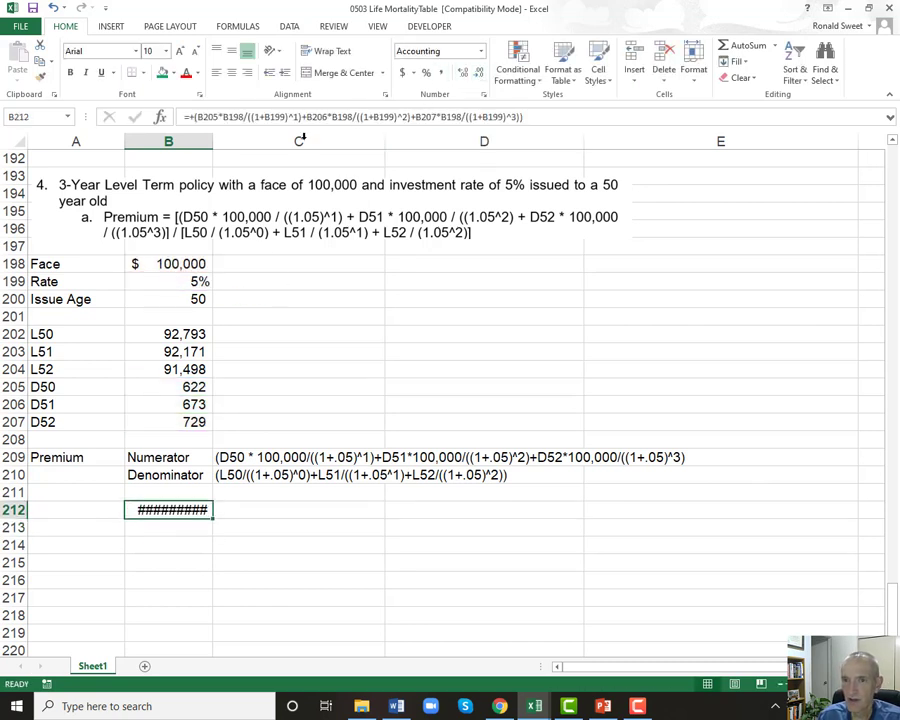
drag(211, 143, 234, 142)
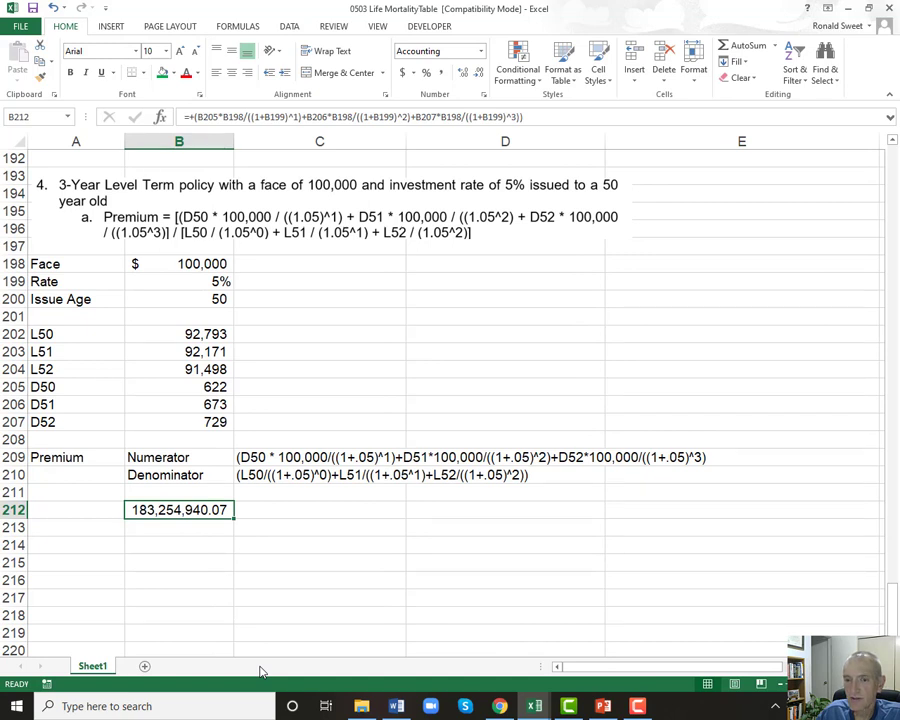
key(F2)
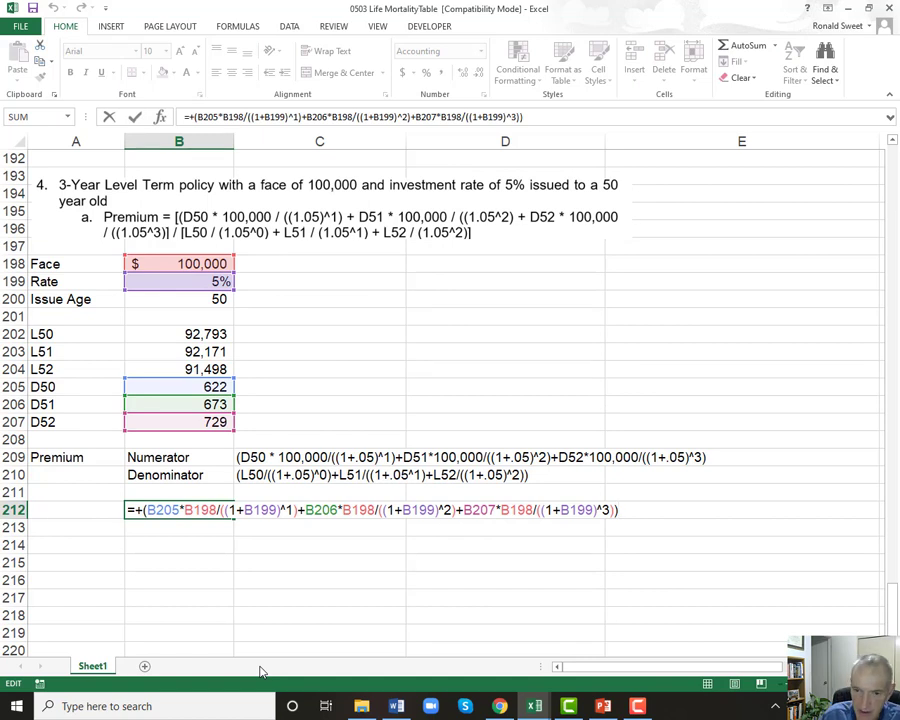
key(Return)
key(Up)
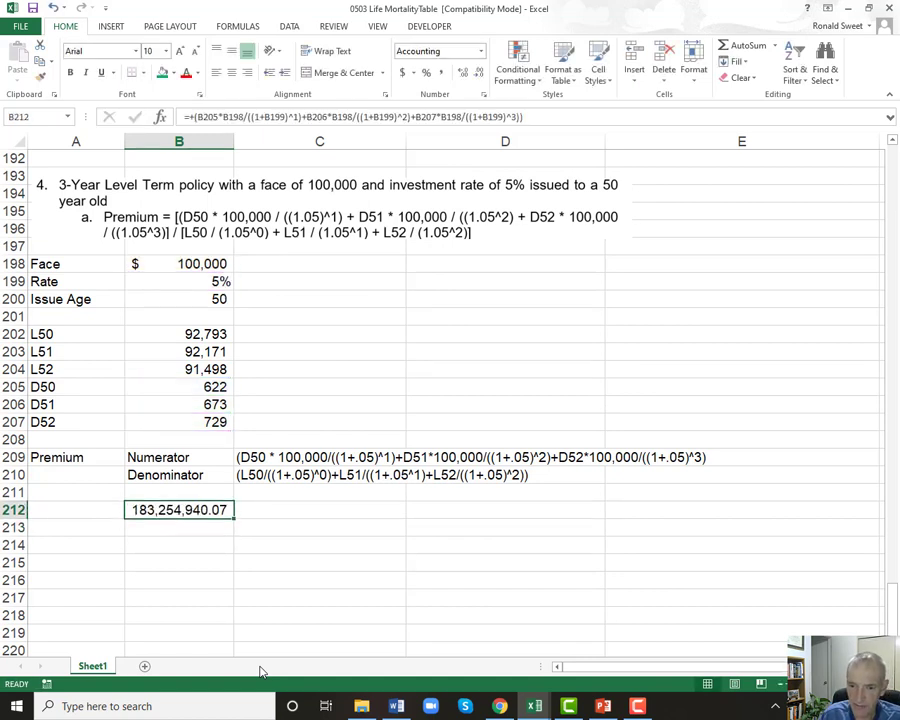
key(F2)
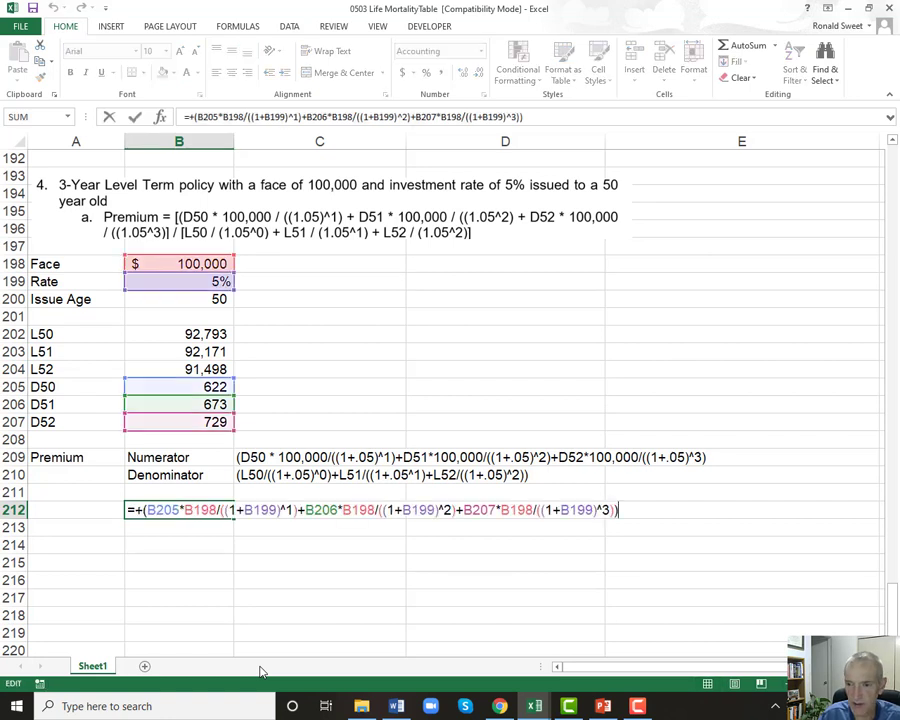
key(Escape)
Extend the B212 formula with a division and start the denominator in parentheses with the L50 value, B202.
key(F2)
text(/()
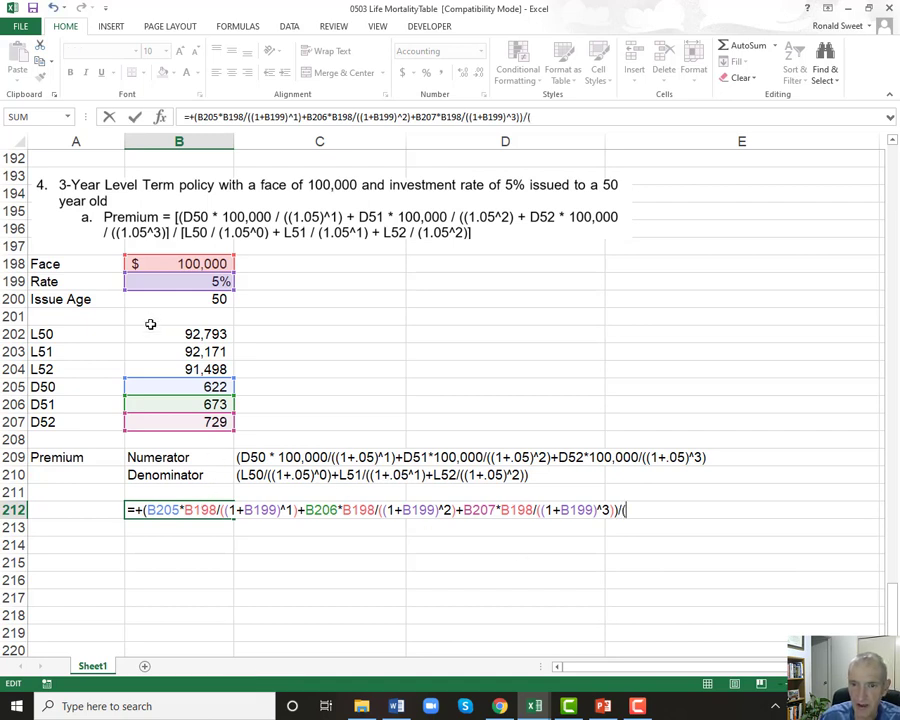
click(150, 324)
click(148, 334)
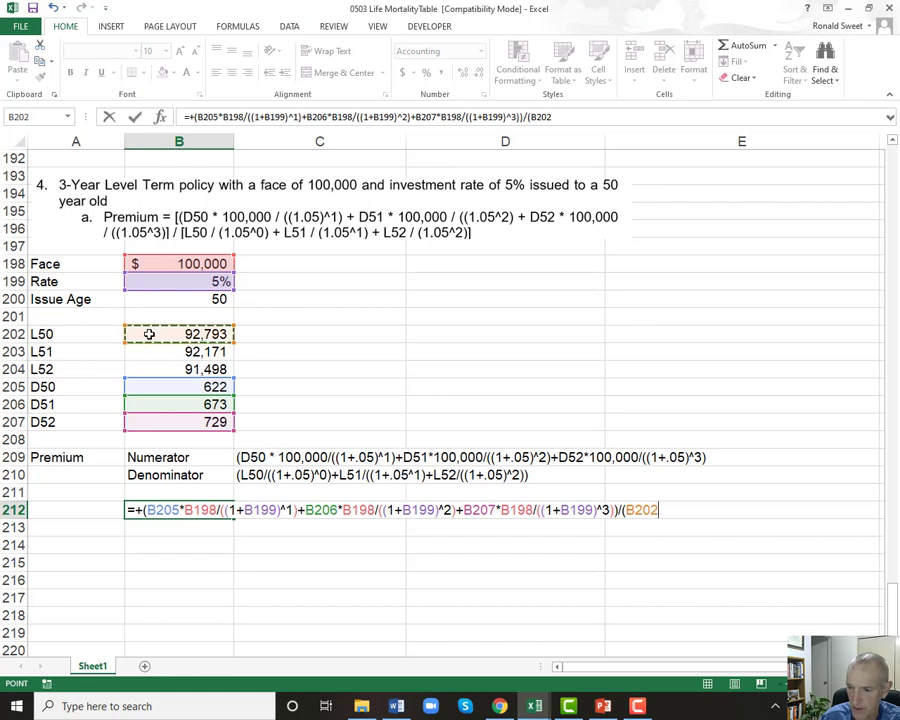
text(+)
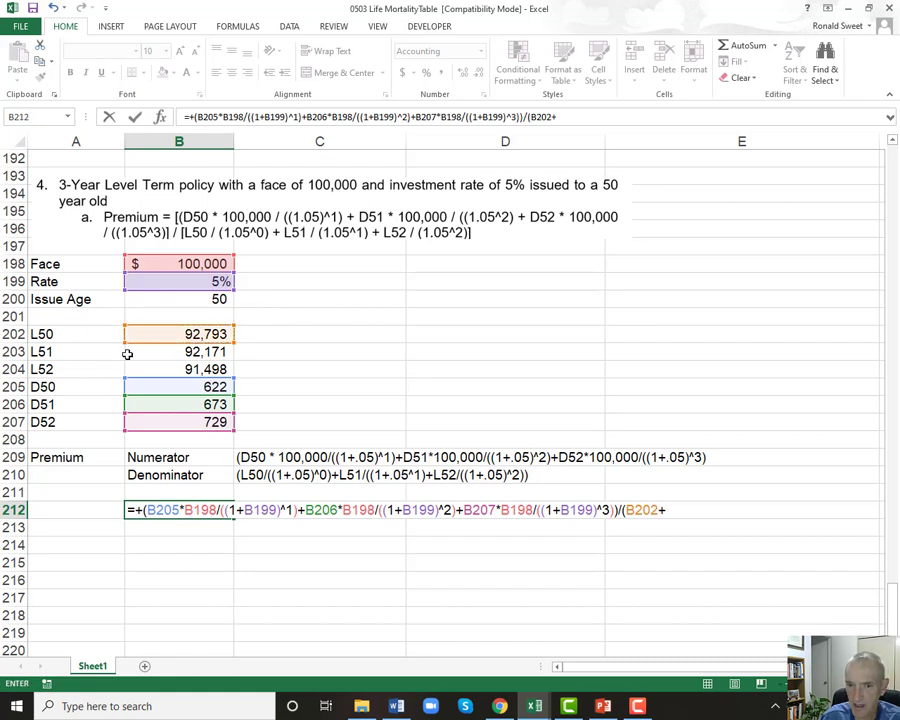
Add the discounted L51 term, B203/((1+B199)^1), to the denominator in B212.
click(127, 353)
text(/((1+)
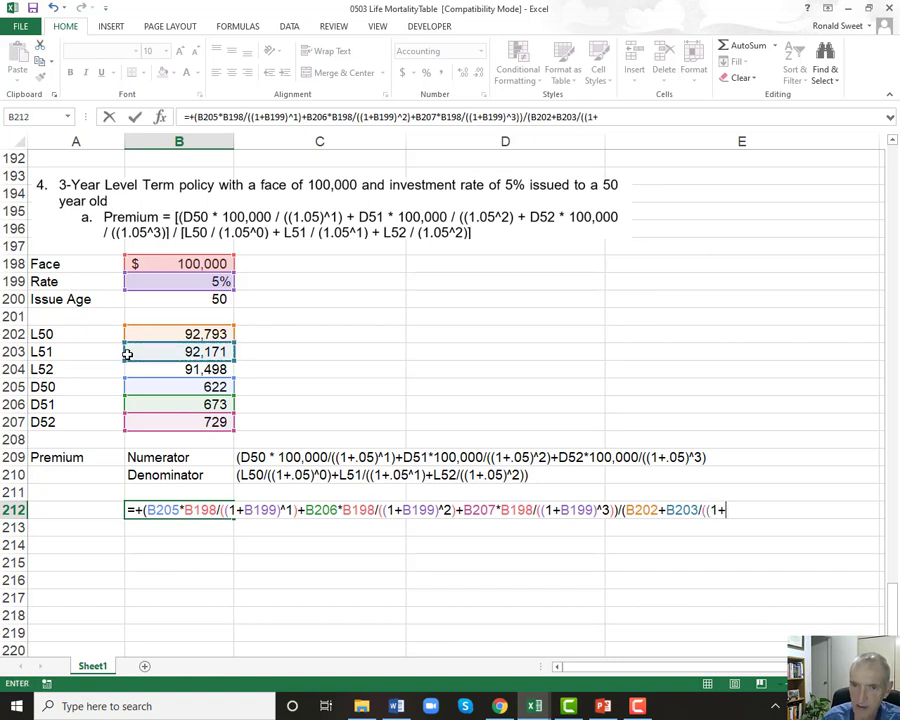
click(167, 282)
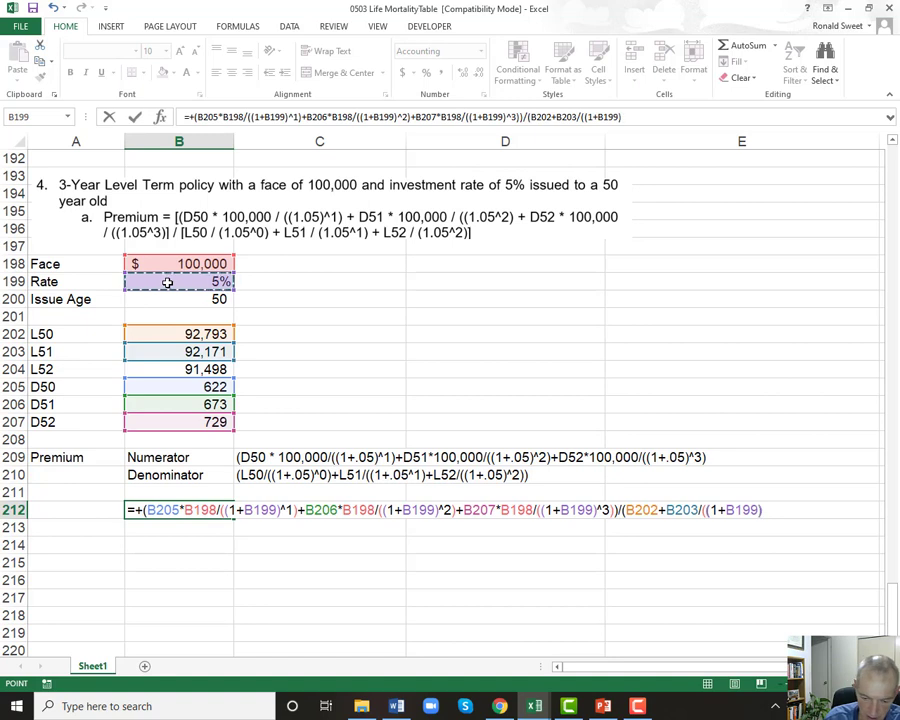
text(^)
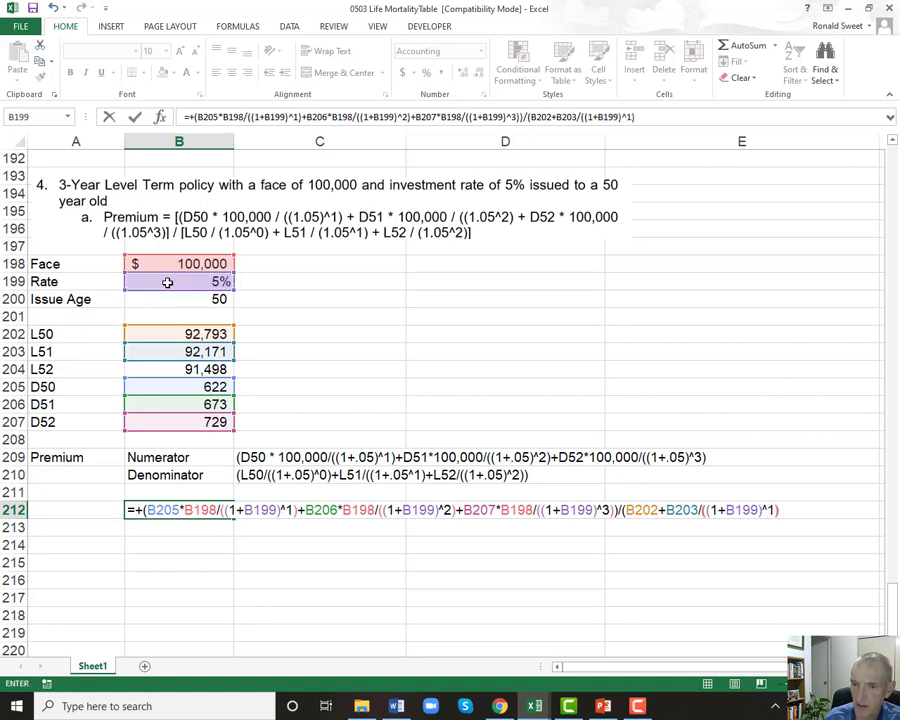
text(1)+)
Complete the denominator in B212 with the discounted L52 term, B204/((1+B199)^2), and the closing parenthesis, and enter the formula.
click(135, 369)
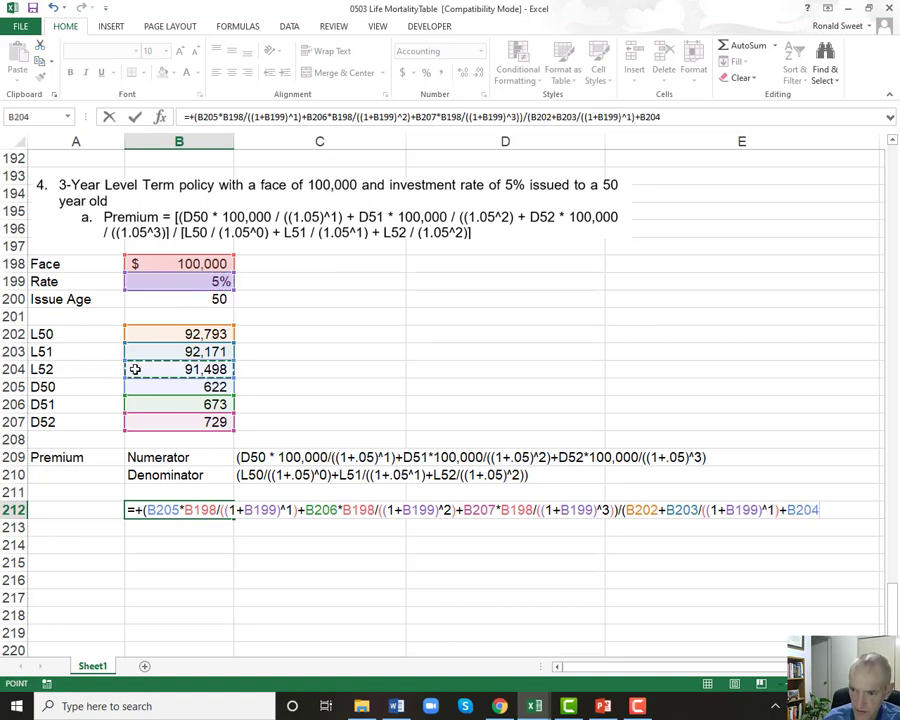
text(/(()
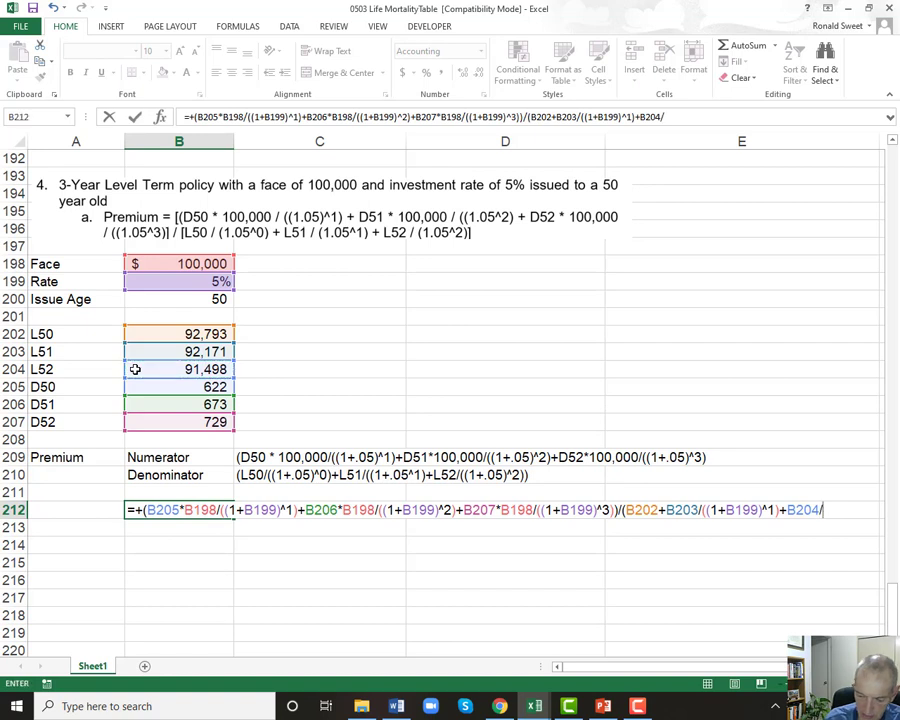
text(1+)
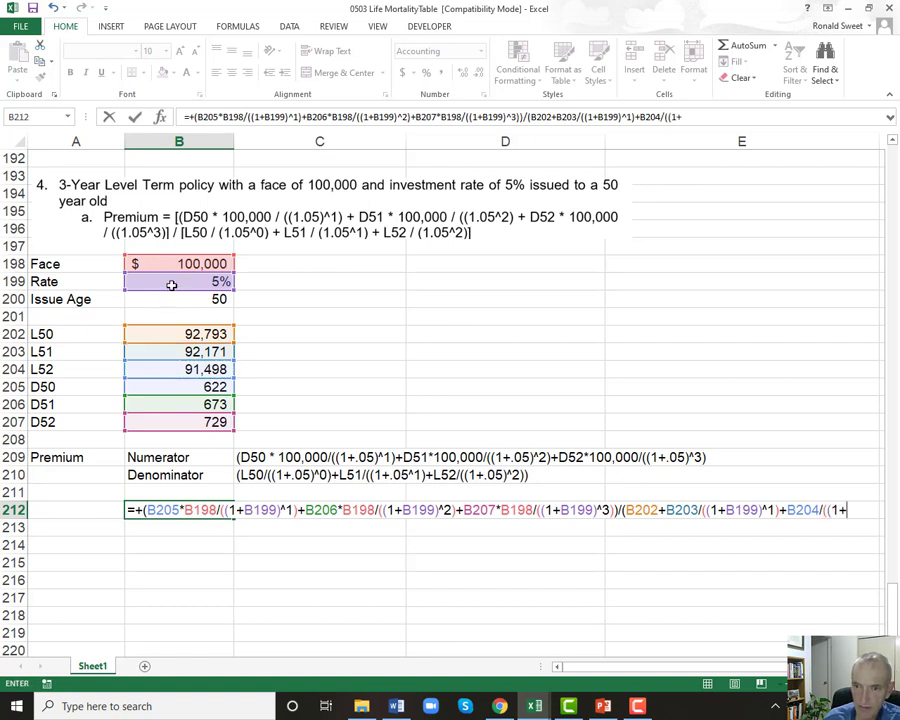
click(171, 284)
text()^2)
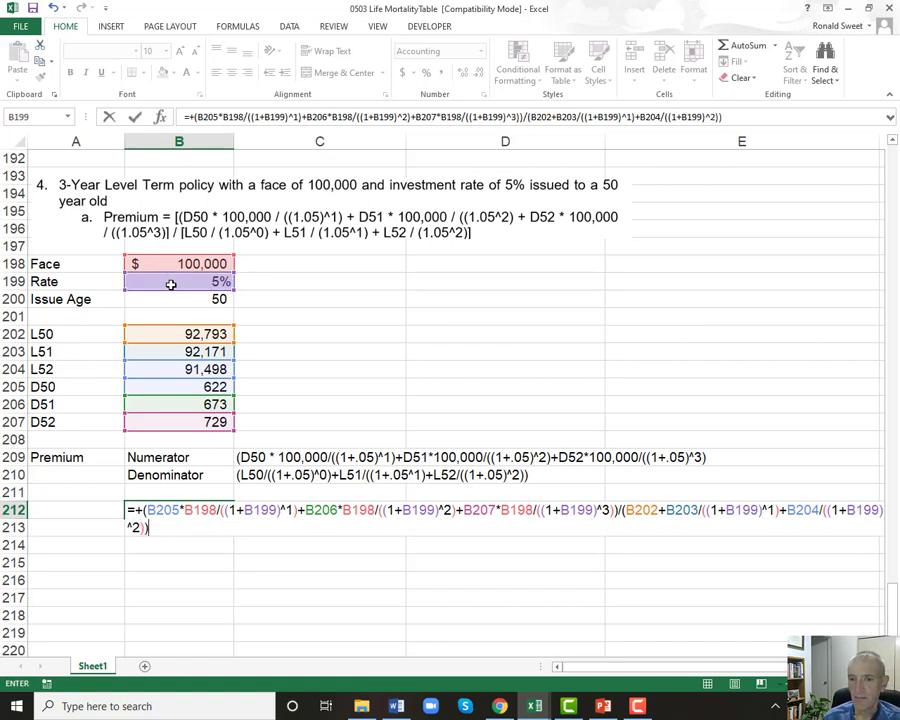
key(Return)
key(Up)
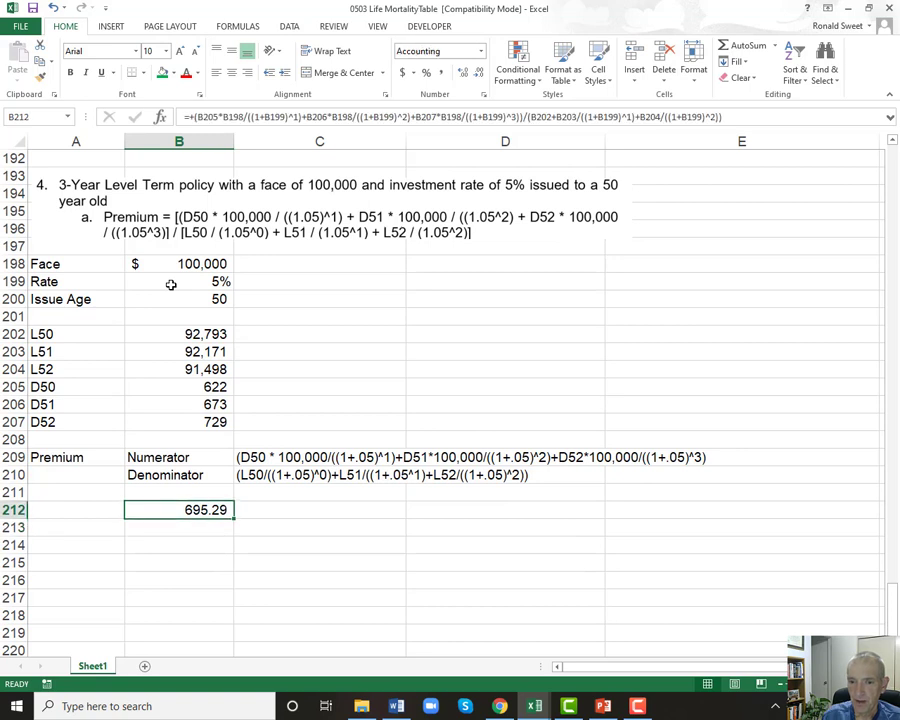
Format the premium in B212 with the dollar accounting format and paste the formula text display into C212.
click(404, 73)
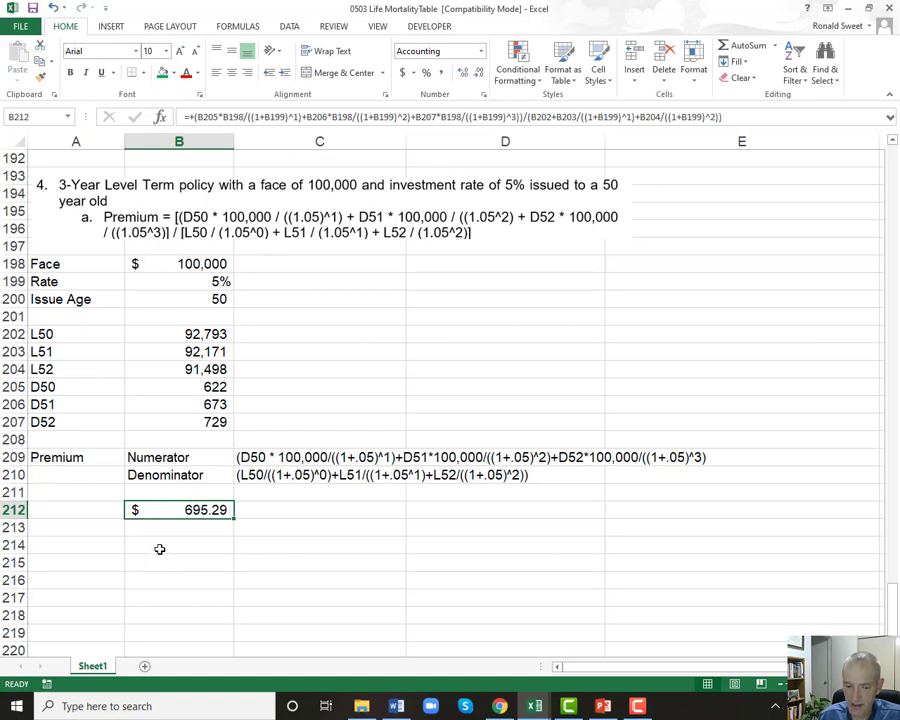
key(Right)
key(ctrl+v)
Add the timeline labels "Time 0" in A214 and "Time 1" in A219.
click(82, 568)
click(83, 573)
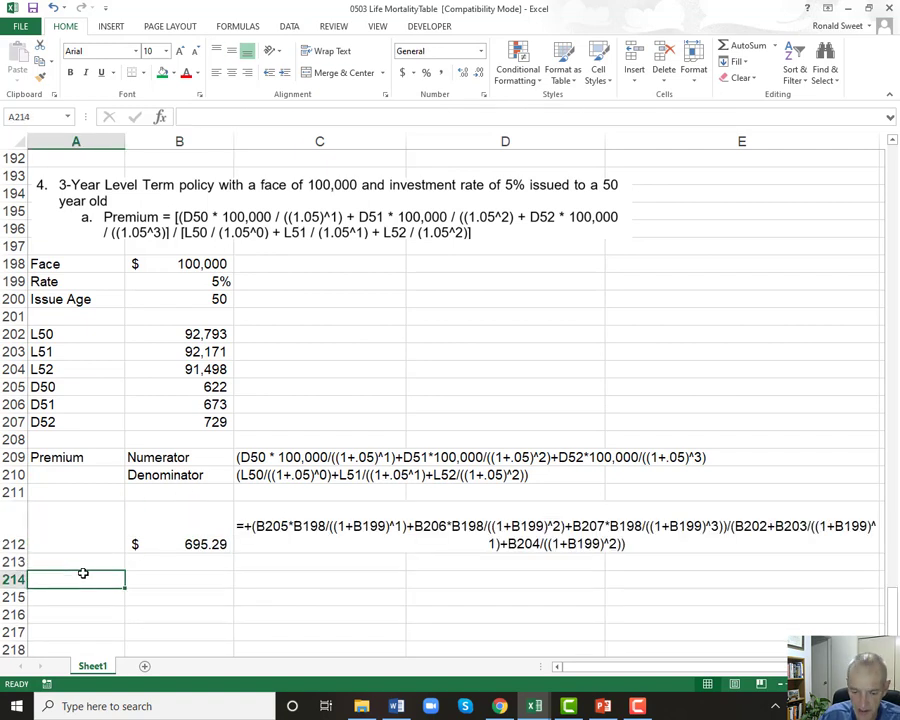
text(Time 0)
key(Return)
key(Return)
key(Return)
key(Return)
key(Return)
text(Time 1)
Add the timeline labels "Time 2" in A225 and "Time 3" in A231.
key(Return)
key(Return)
key(Return)
key(Return)
key(Return)
key(Return)
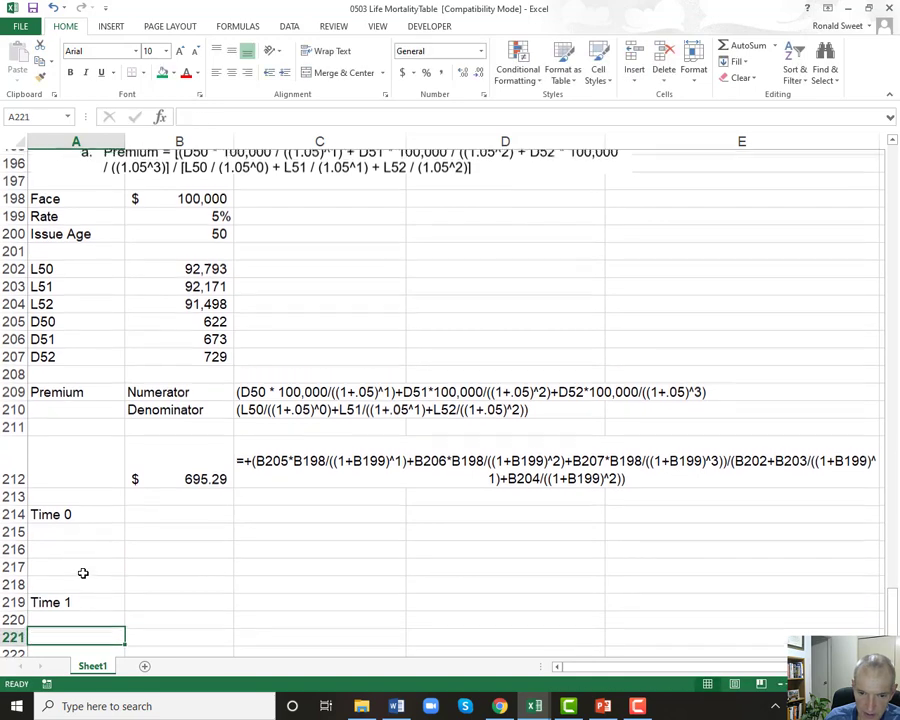
text(Time 2)
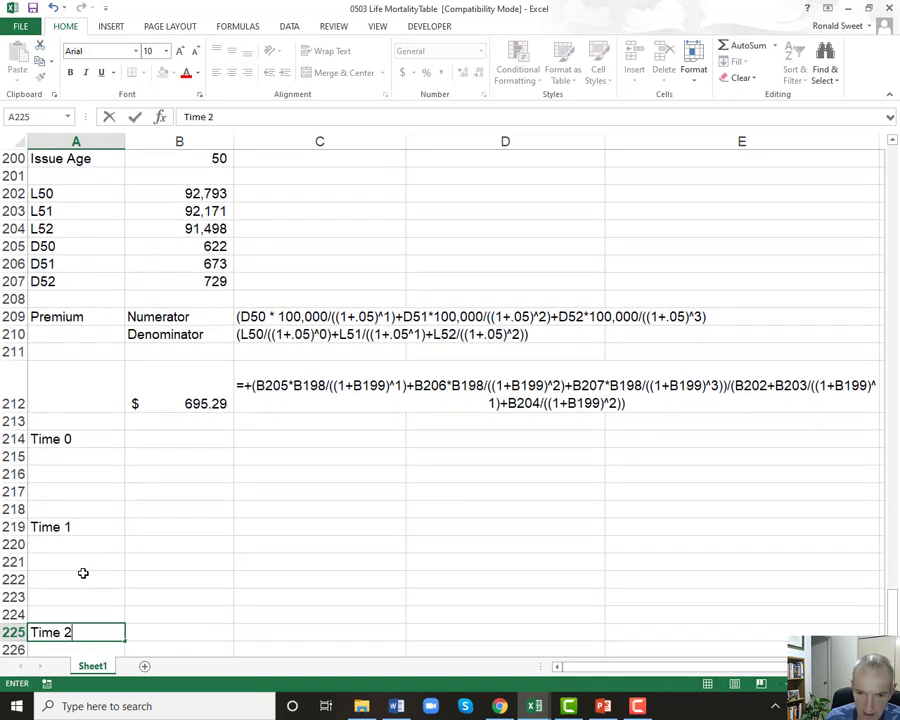
key(Return)
key(Return)
key(Return)
key(Return)
key(Return)
key(Return)
text(Time)
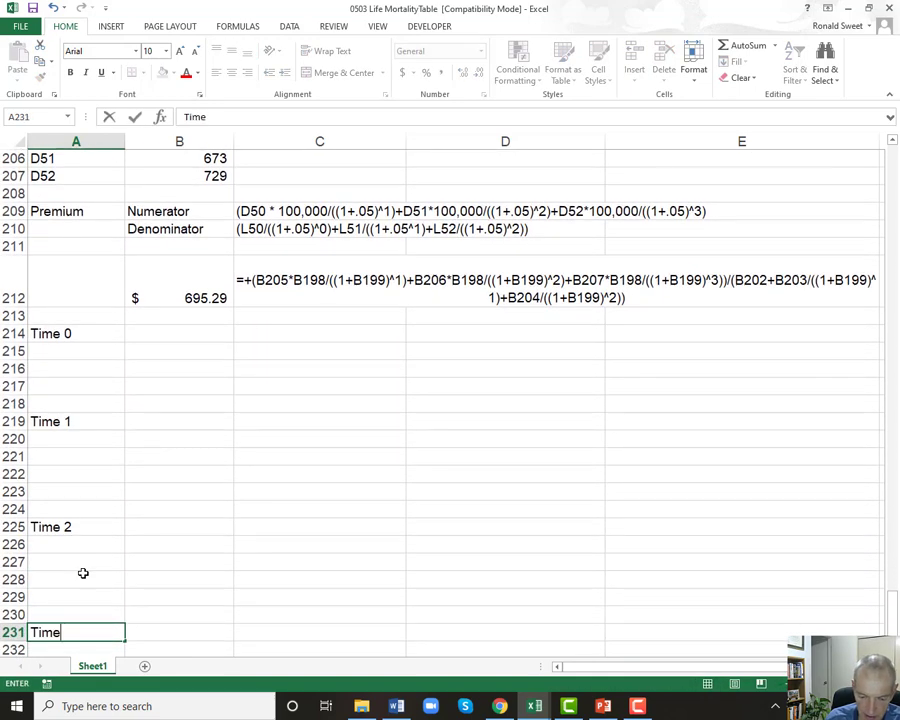
text( 3)
key(Return)
Under Time 0, enter "Collect Premium" in A215 and "Reinvest at 5%" in A216.
key(Up)
key(Up)
key(Up)
key(Up)
key(Up)
key(Up)
key(Up)
key(Up)
key(Up)
key(Up)
key(Up)
key(Up)
key(Up)
key(Up)
key(Up)
key(Up)
key(Up)
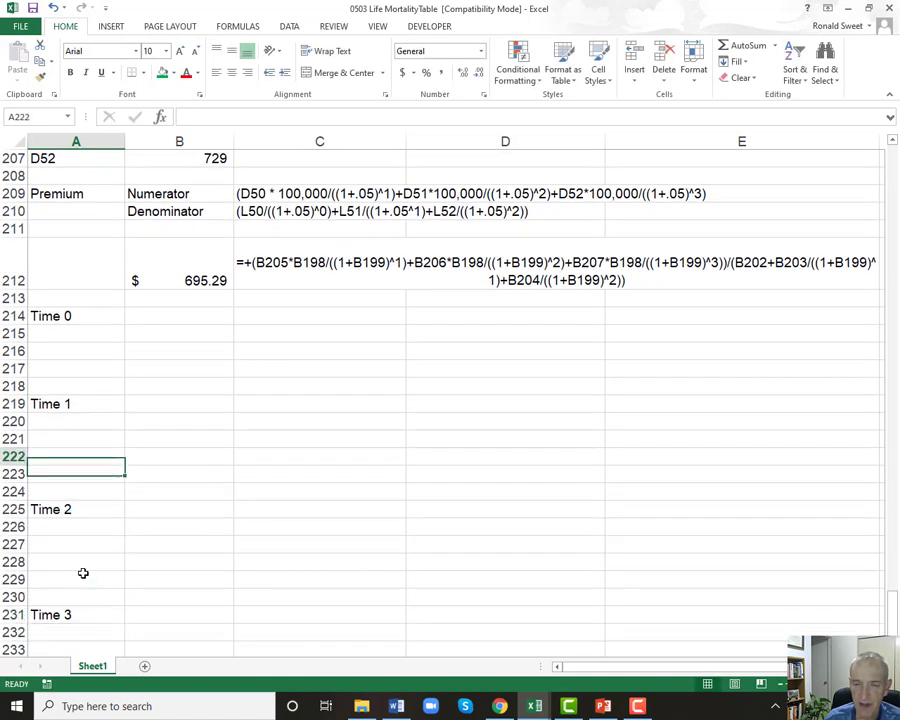
text(Col)
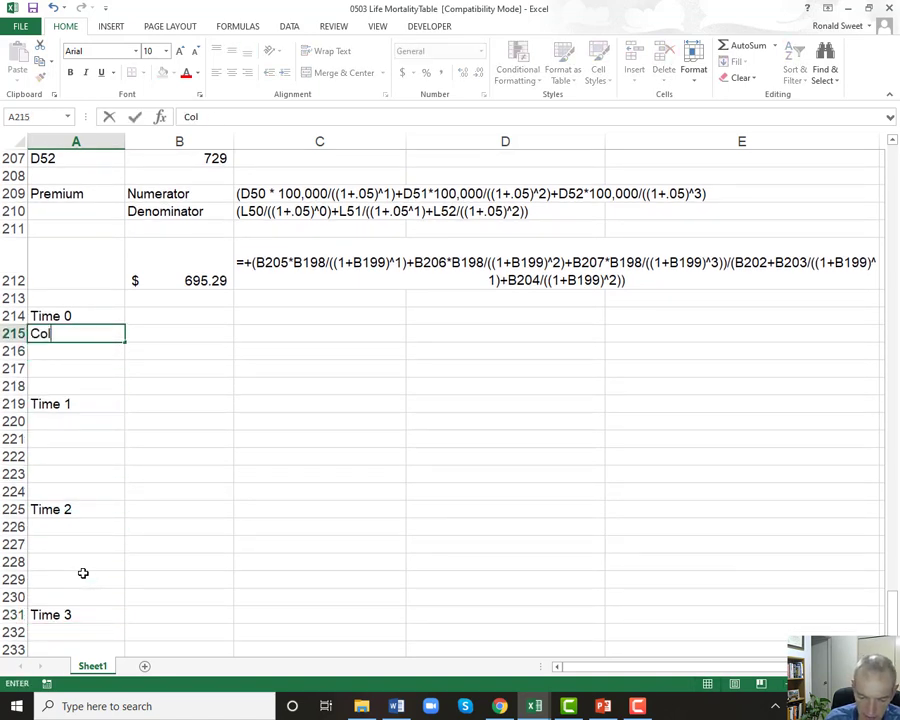
text(lect Premium)
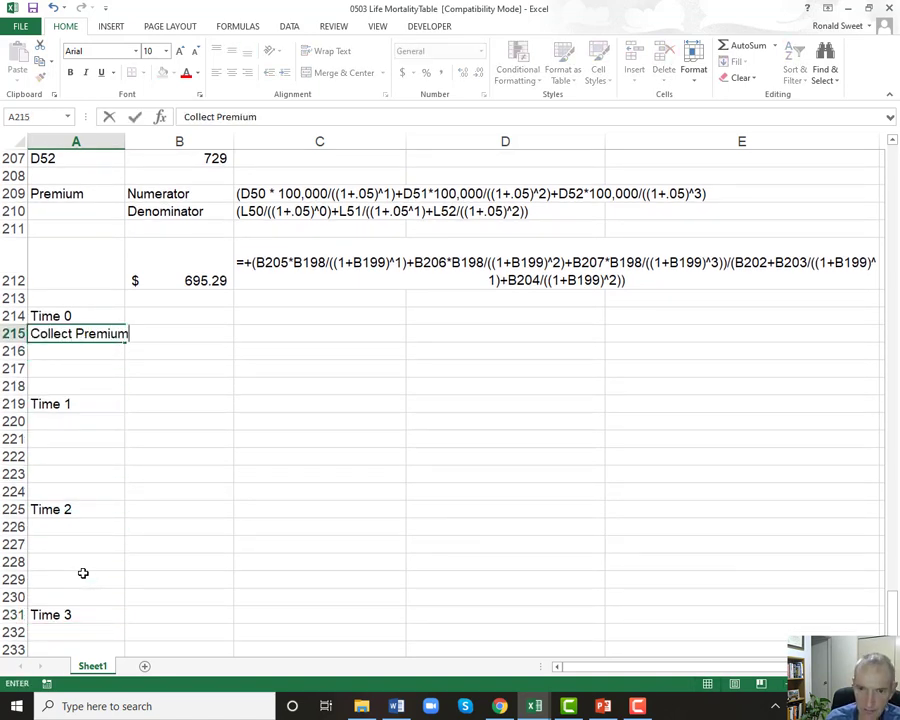
key(Return)
text(Reinve)
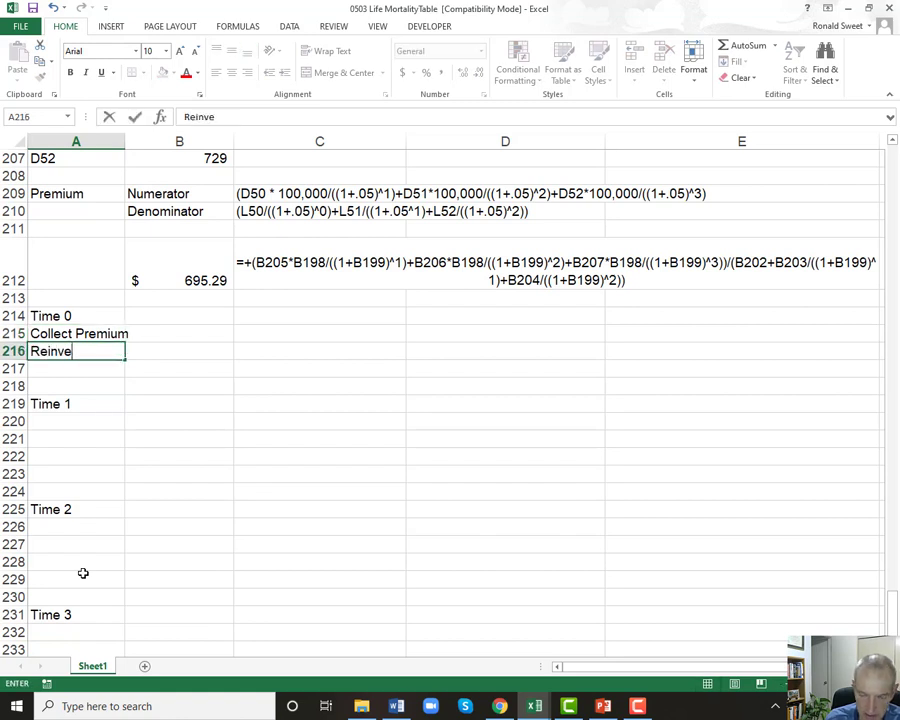
text(st at 5%)
key(Return)
Under Time 1, list "Portfolio Matures", "Collect Premium", "Pay Claims" and "Reinvest at 5%" in A220 to A223.
key(Up)
key(Up)
key(Down)
key(Down)
key(Down)
key(Down)
key(Down)
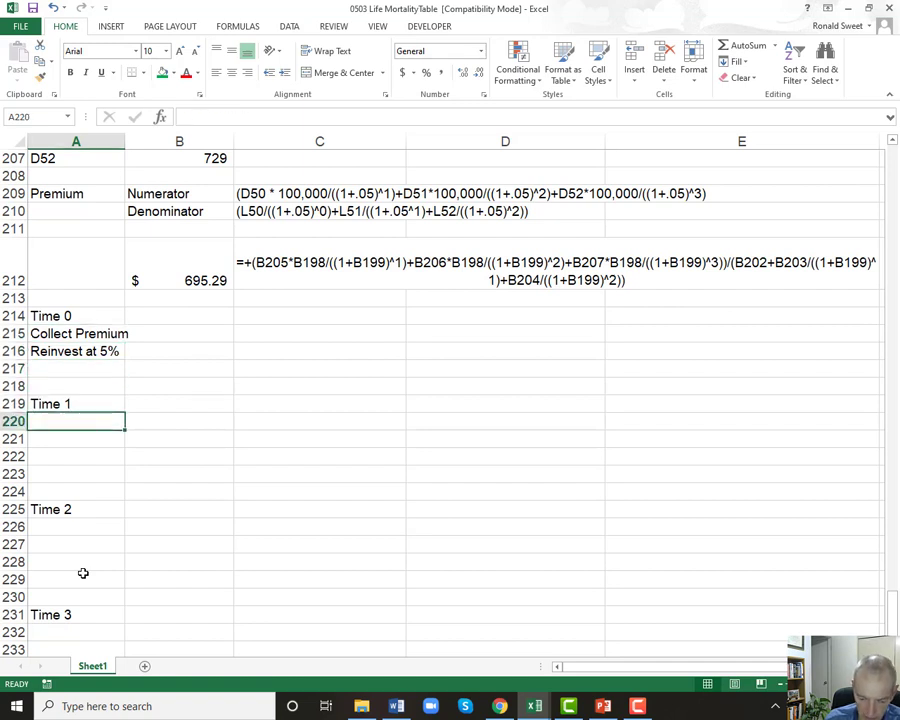
text(Portfolio Matures)
key(Return)
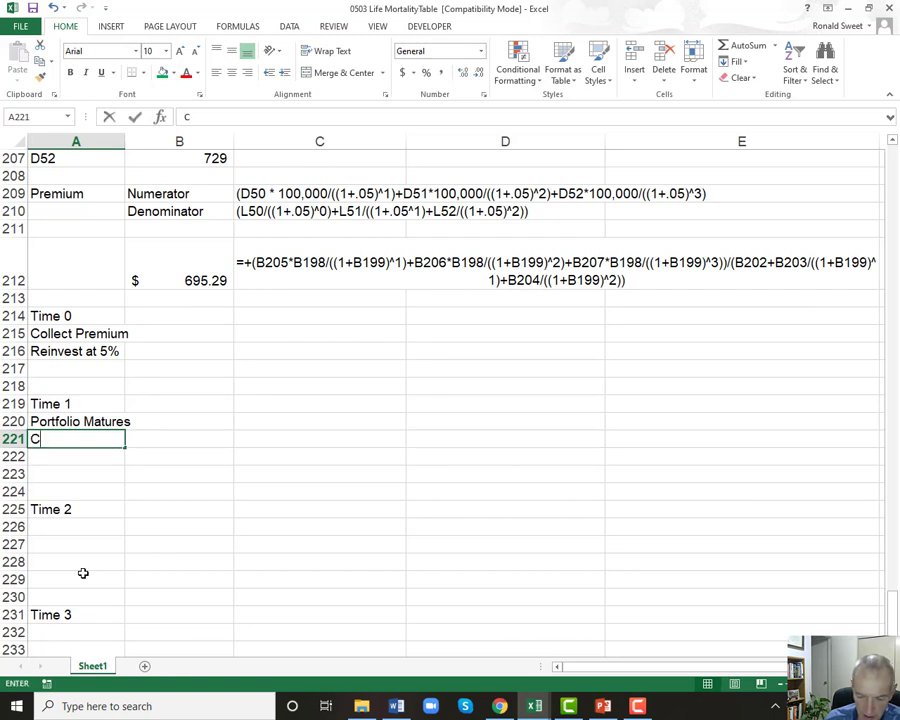
text(Collect Premium)
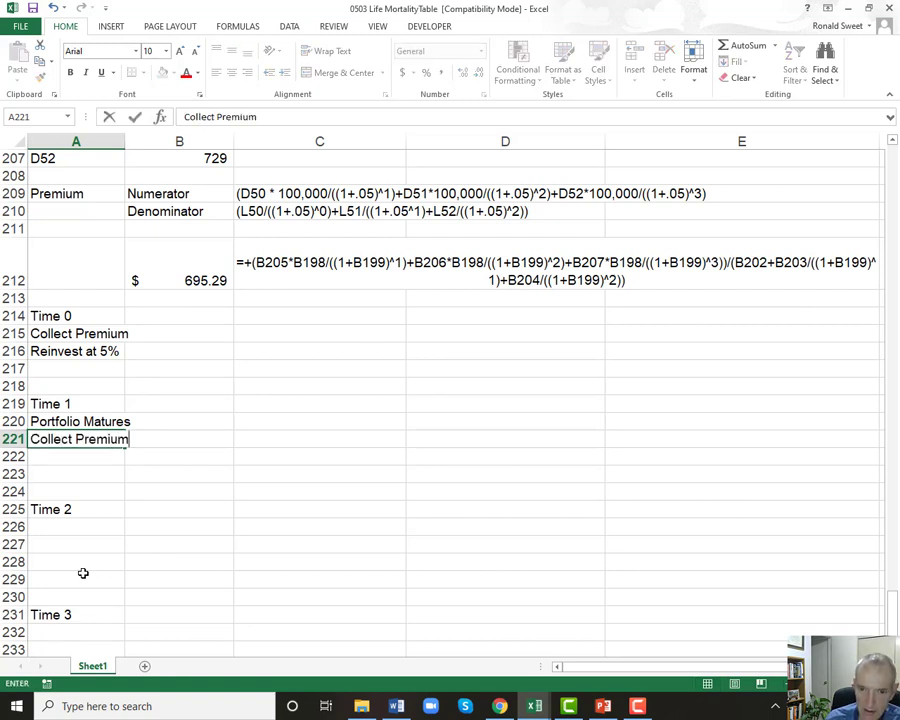
key(Return)
text(Pay Cl)
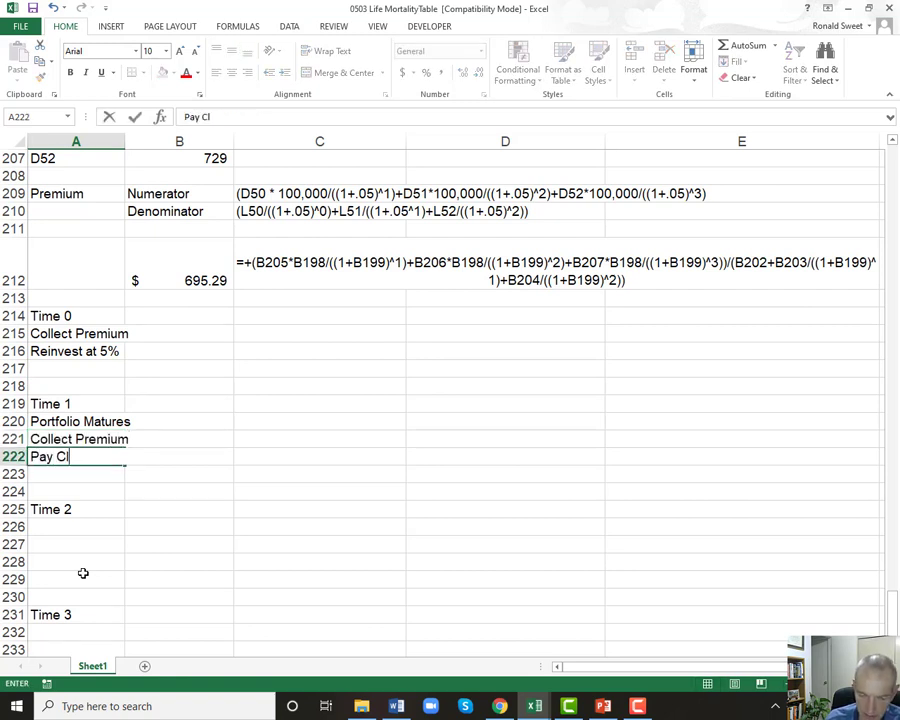
text(aims)
key(Return)
text(Reinvest)
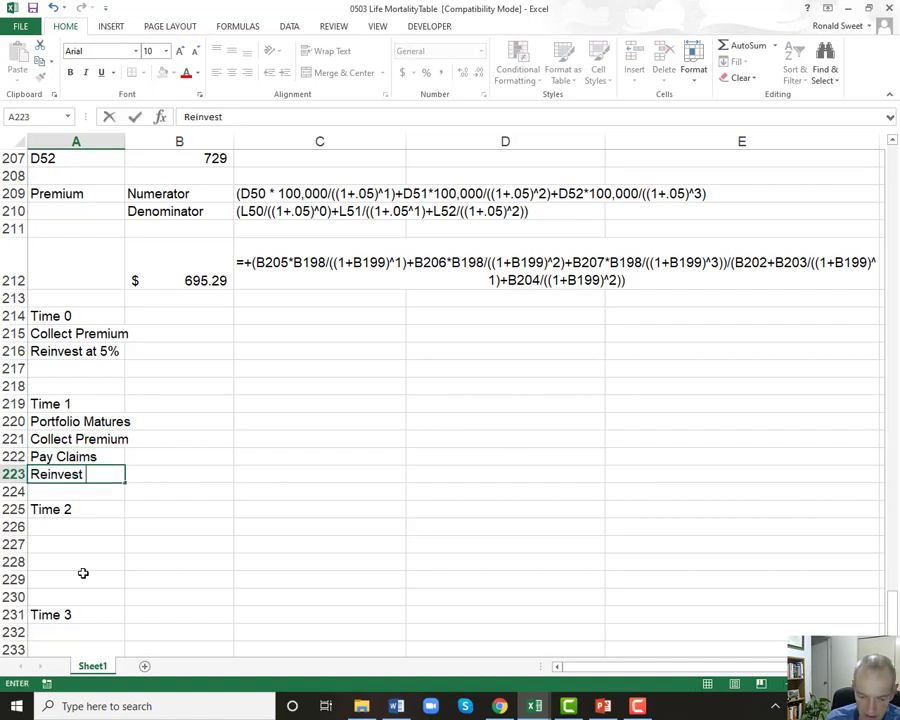
text( at 5%)
key(Return)
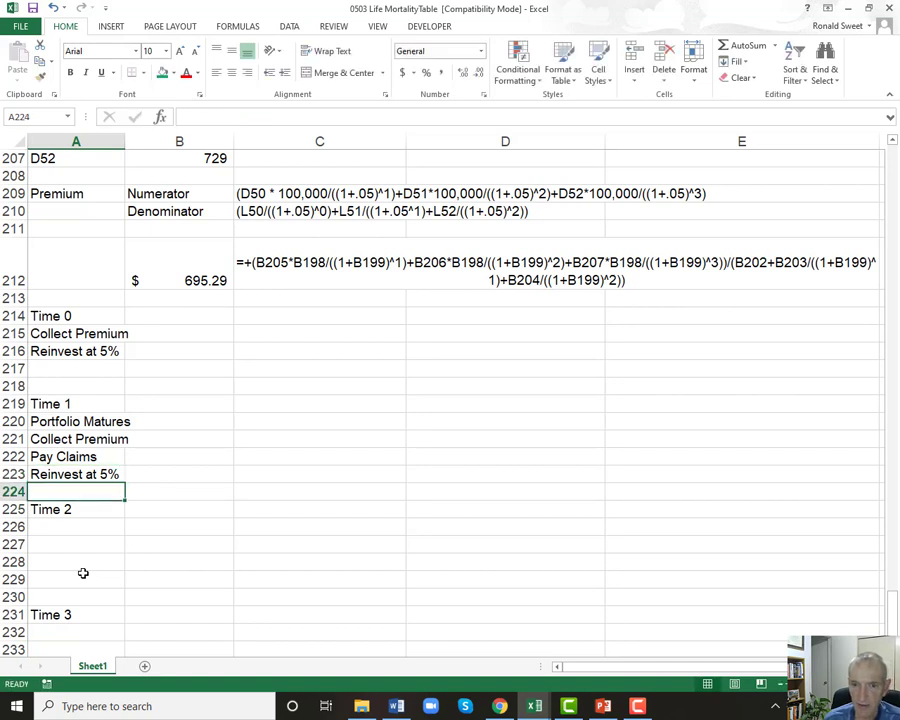
Copy the four Time 1 labels in A220:A223 to the rows under Time 2, starting at A226.
key(Up)
key(Up)
key(Up)
key(Up)
key(shift+Down)
key(shift+Down)
key(shift+Down)
key(ctrl+c)
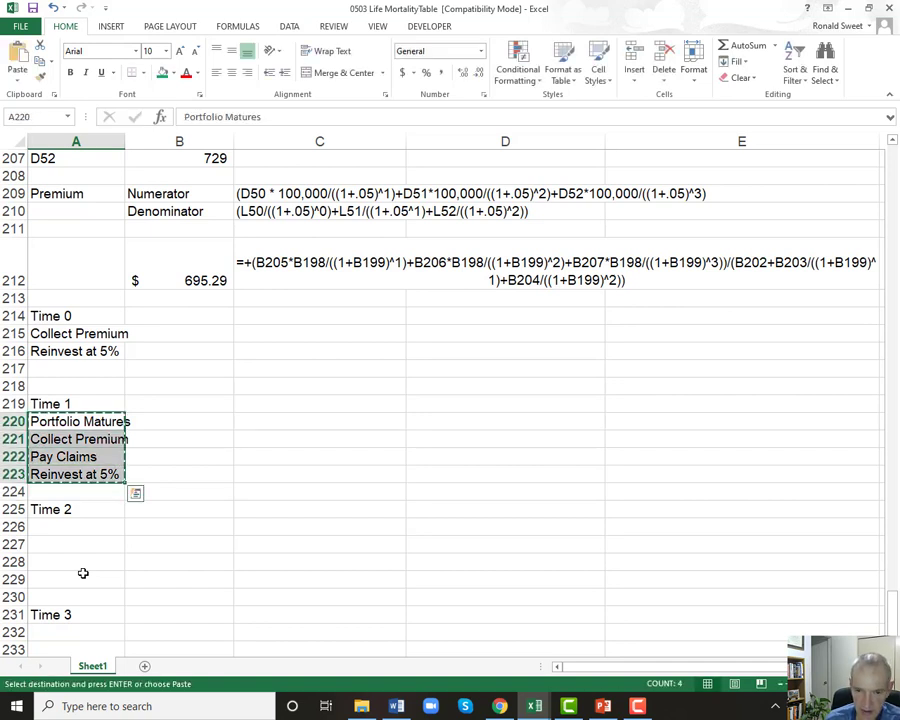
key(Down)
key(Down)
key(Down)
key(Down)
key(Down)
key(Down)
key(ctrl+v)
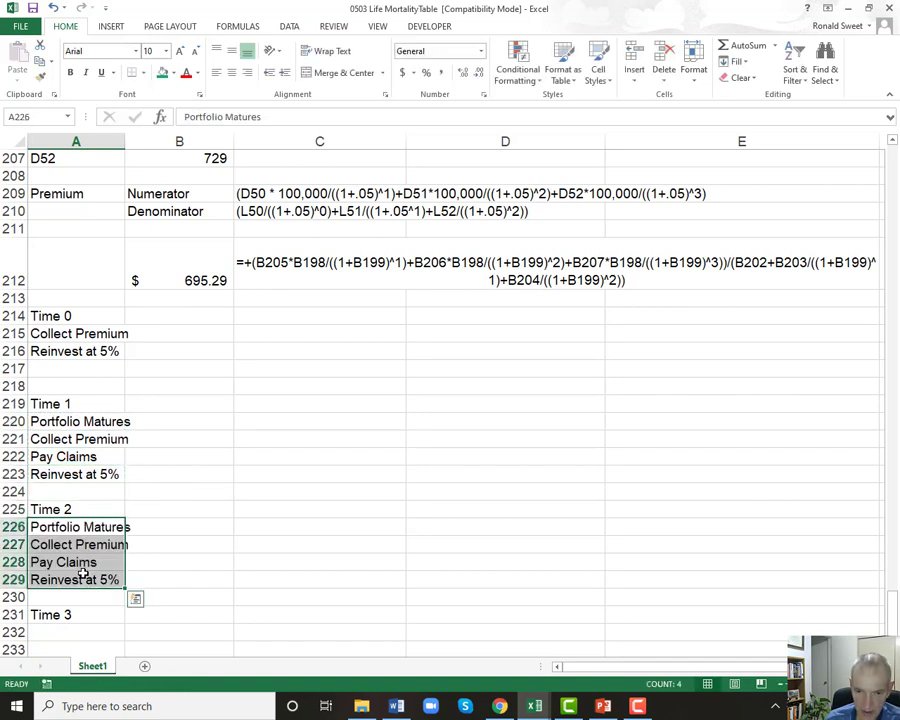
Copy the four Time 2 labels in A226:A229 to the rows under Time 3, starting at A232.
key(ctrl+c)
key(Down)
key(Down)
key(Down)
key(Down)
key(Down)
key(Down)
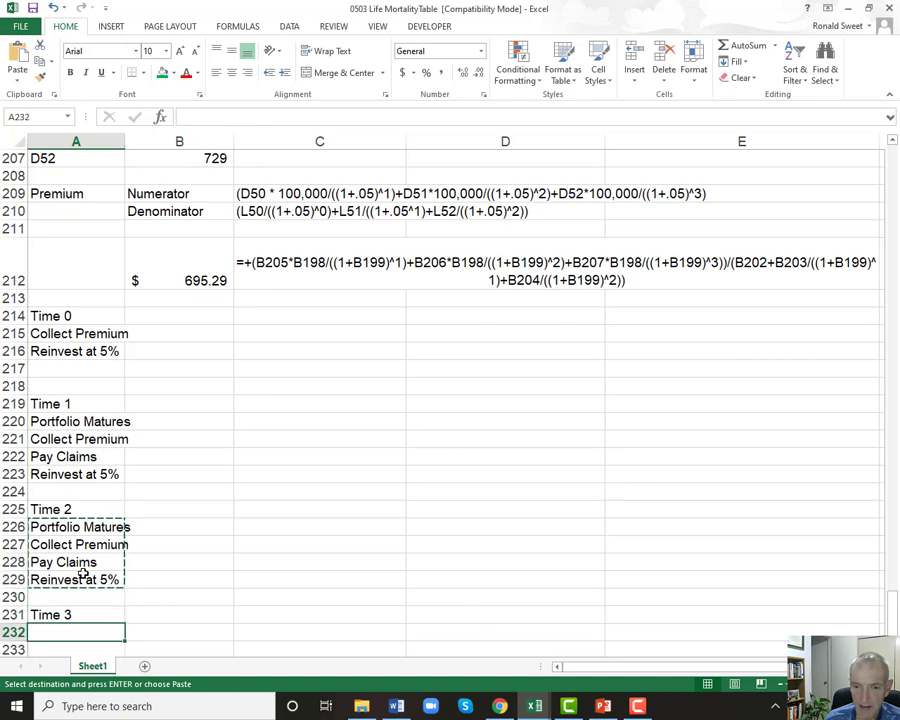
key(ctrl+v)
Remove "Collect Premium" from the Time 3 list and move "Pay Claims" and "Reinvest at 5%" up one row to A233.
key(Down)
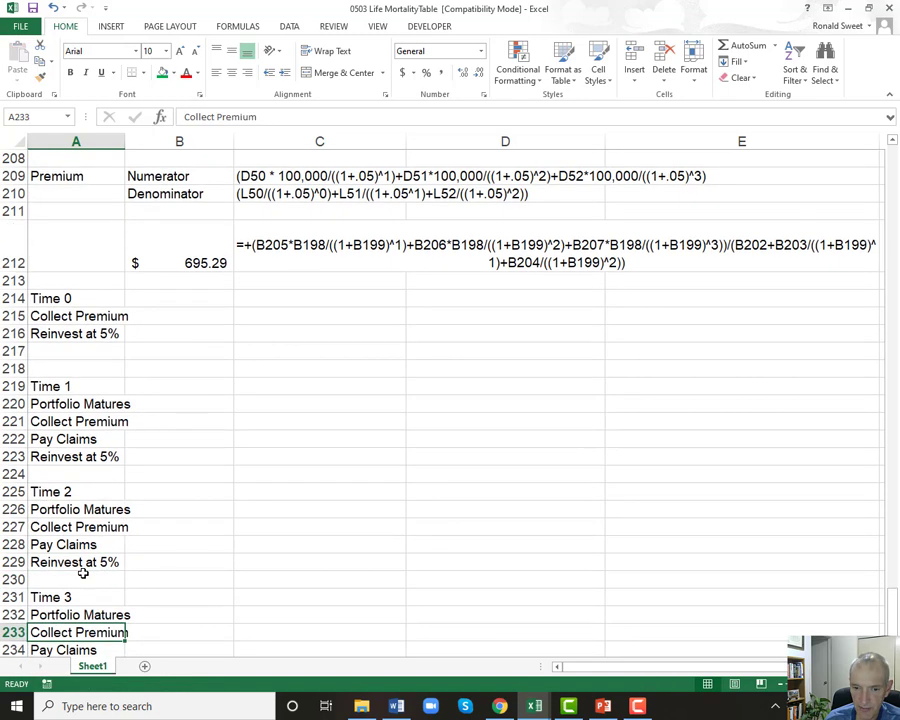
key(Delete)
key(Down)
key(shift+Down)
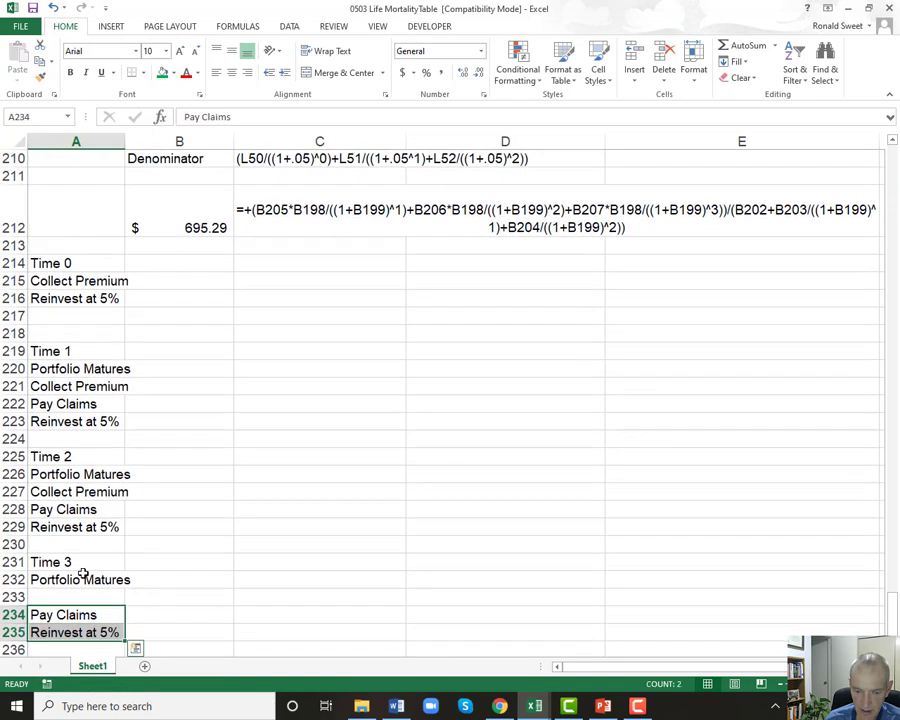
key(ctrl+x)
key(Up)
key(ctrl+v)
Review the premium, claims and reinvestment labels listed under Time 0 through Time 3.
key(Up)
key(Up)
key(Up)
key(Up)
key(Up)
key(Up)
key(Up)
key(Up)
key(Up)
key(Up)
key(Up)
key(Up)
key(Up)
key(Up)
key(Up)
key(Up)
key(Up)
key(Up)
key(Up)
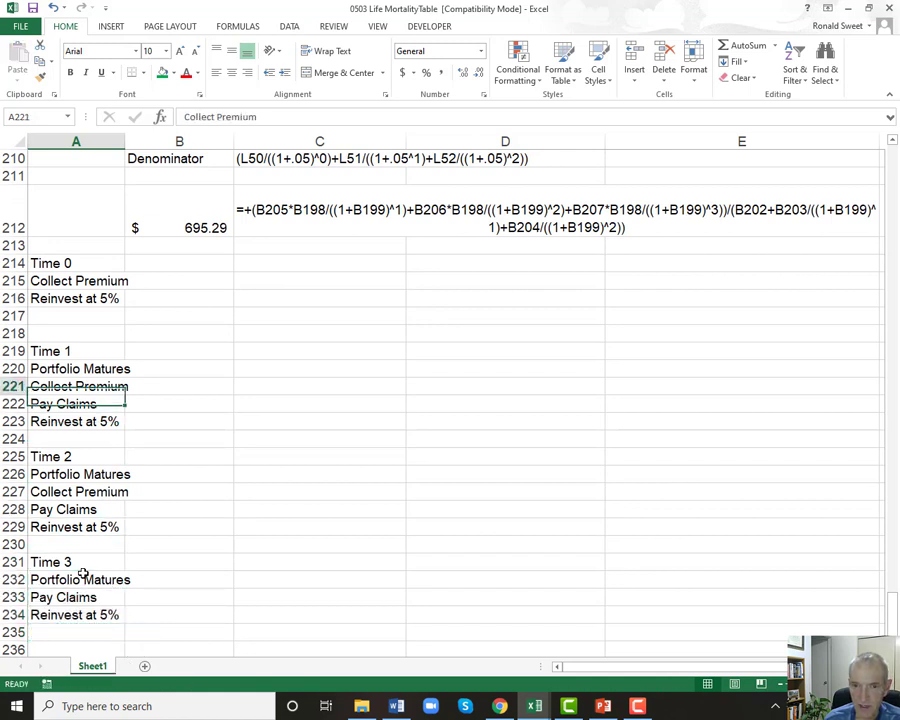
key(Up)
key(Down)
key(Down)
key(Down)
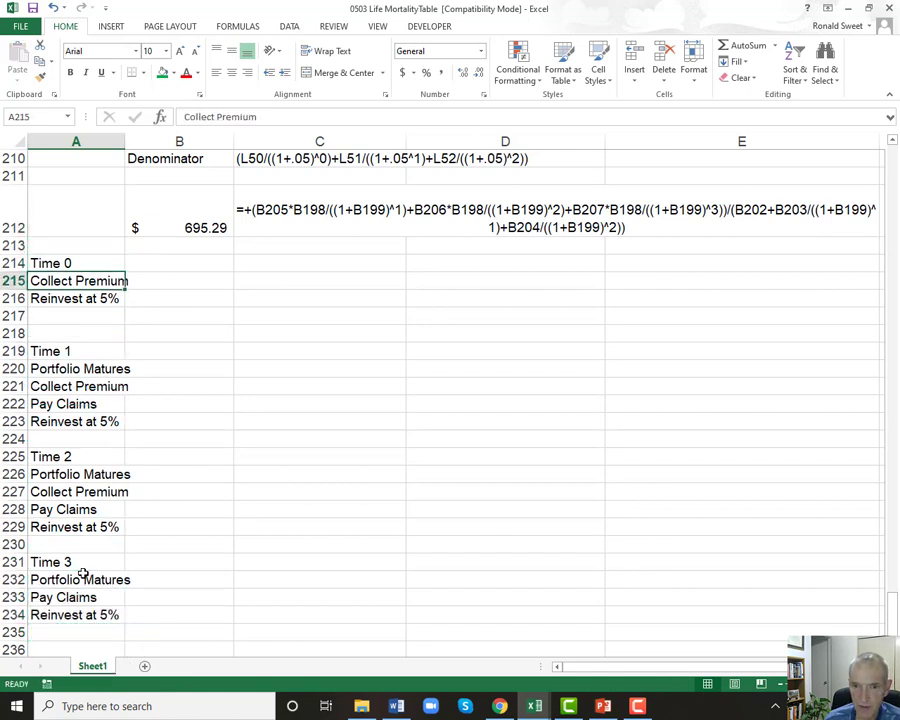
key(Down)
key(Down)
key(Down)
key(Down)
key(Down)
key(Down)
key(Down)
key(Down)
key(Down)
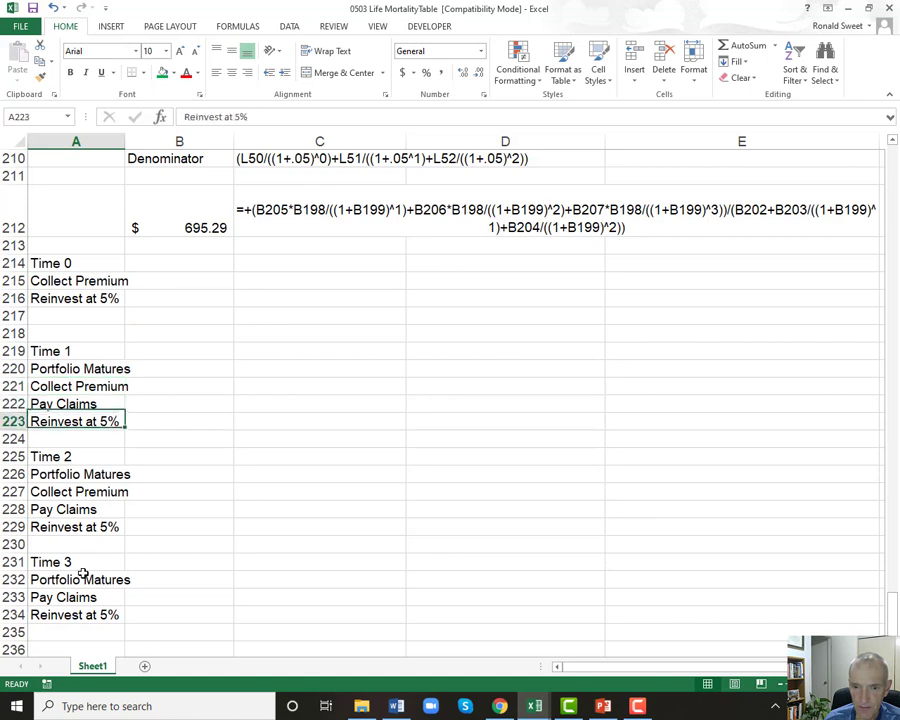
key(Down)
key(Down)
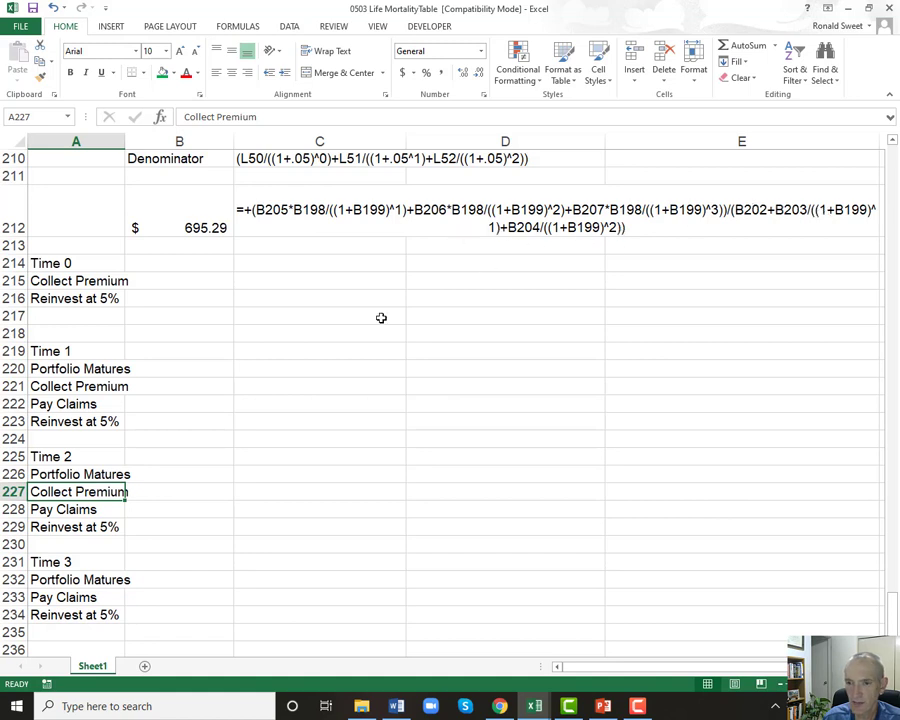
click(54, 404)
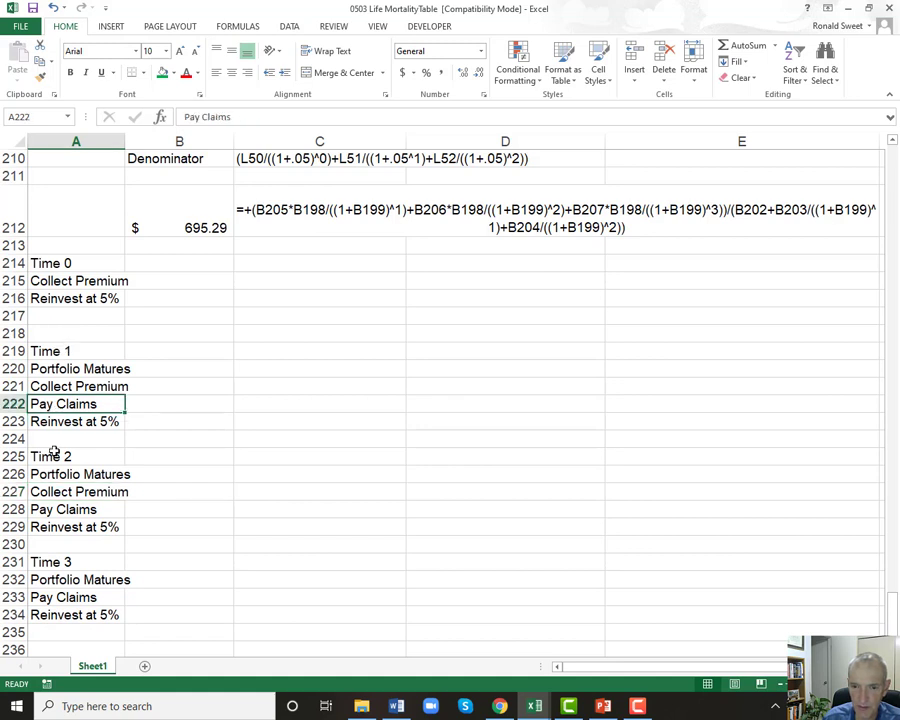
click(54, 510)
click(86, 597)
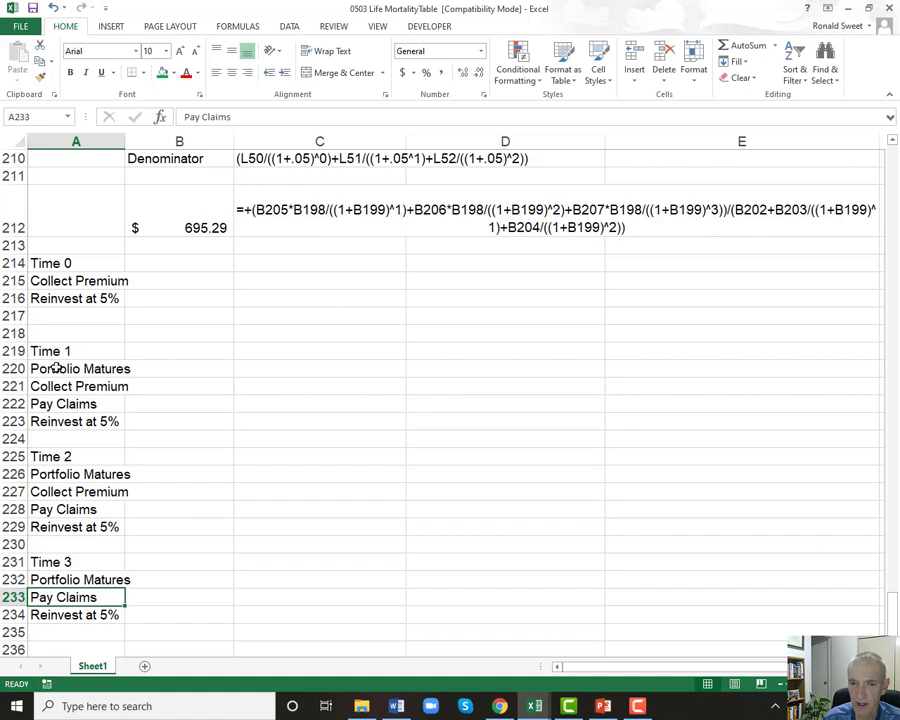
Enter the explanatory note "L50 * Premium" in D220, in the Time 1 Portfolio Matures row.
click(263, 368)
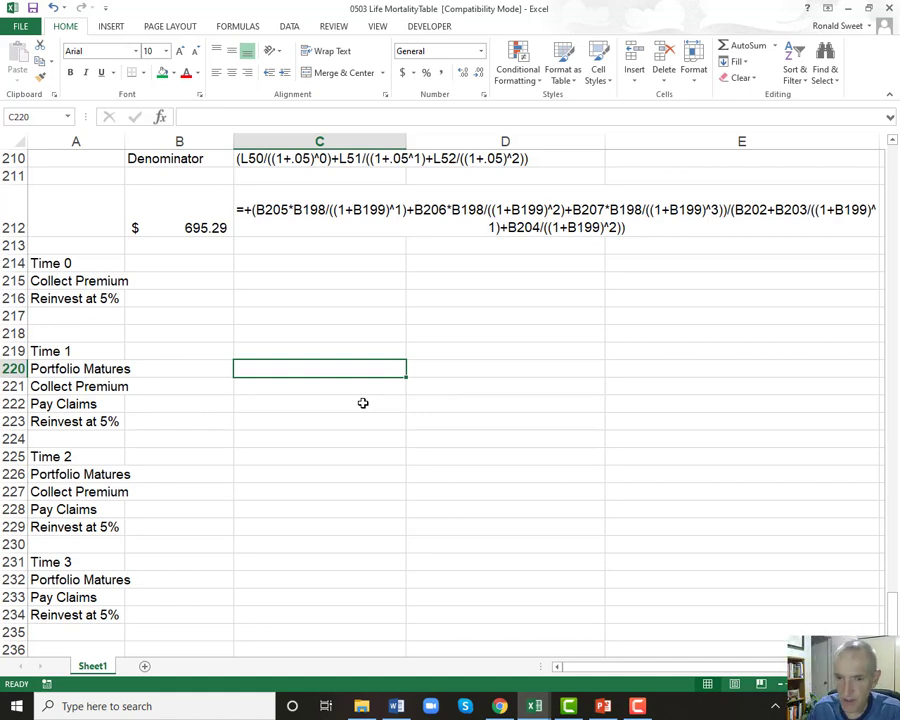
key(Right)
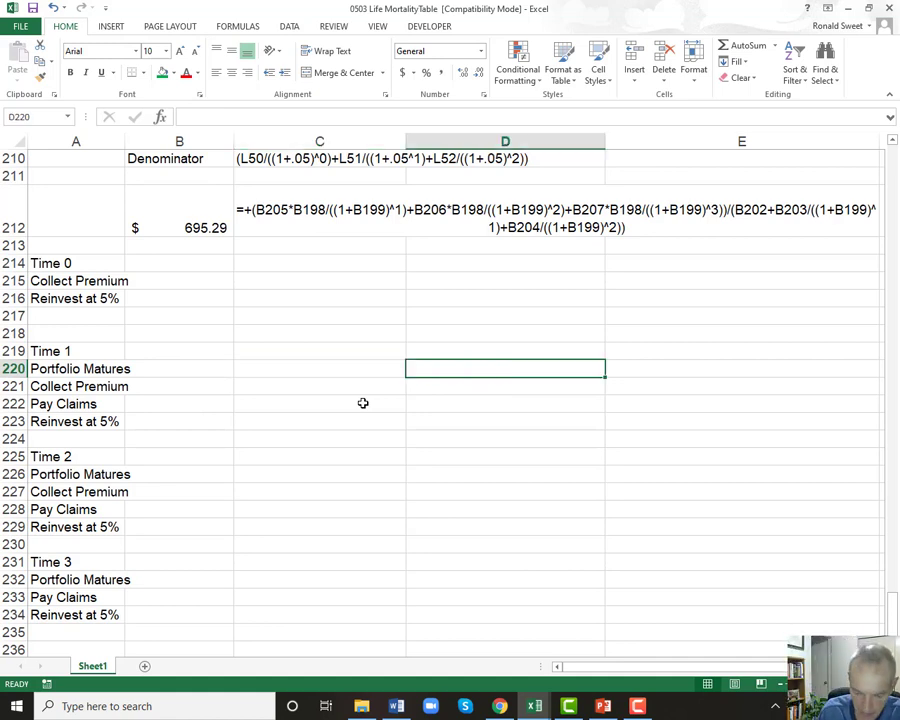
text(L50 * Premium)
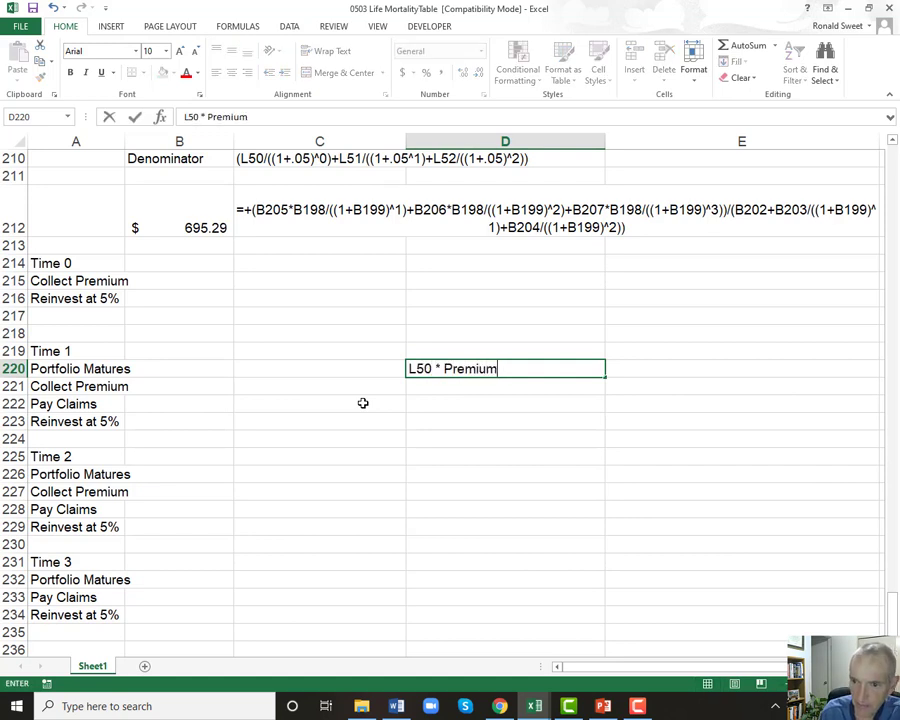
key(Return)
Enter a formula in C220 multiplying the L50 value in B202 by the premium in B212.
key(Up)
key(Left)
text(+)
key(Up)
key(Up)
key(Up)
key(Up)
key(Up)
key(Up)
key(Up)
key(Up)
key(Up)
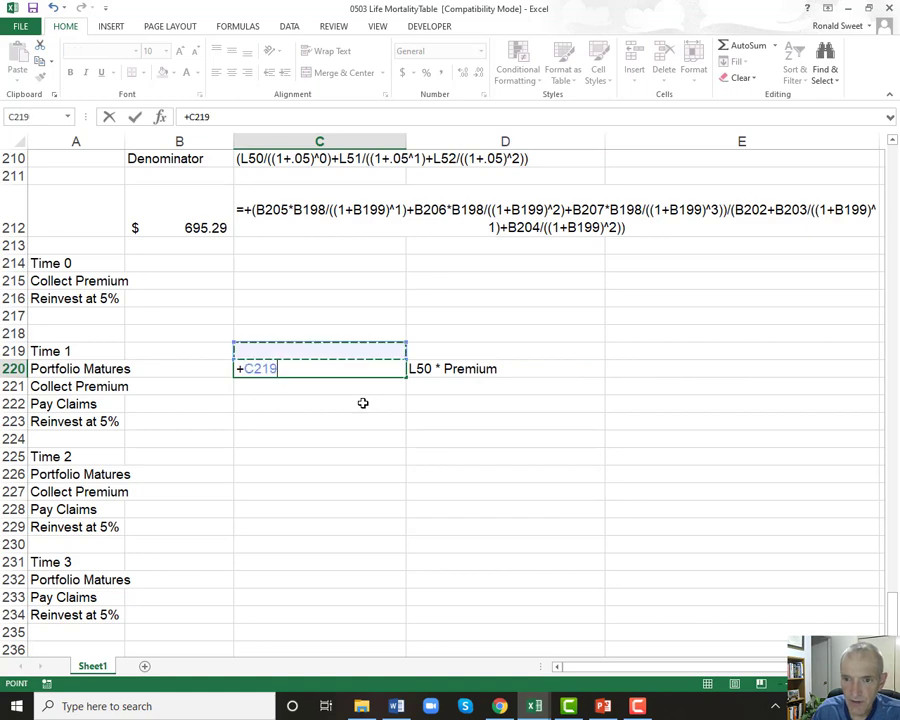
key(Up)
key(Up)
key(Up)
key(Up)
key(Up)
key(Up)
key(Up)
key(Up)
key(Up)
key(Up)
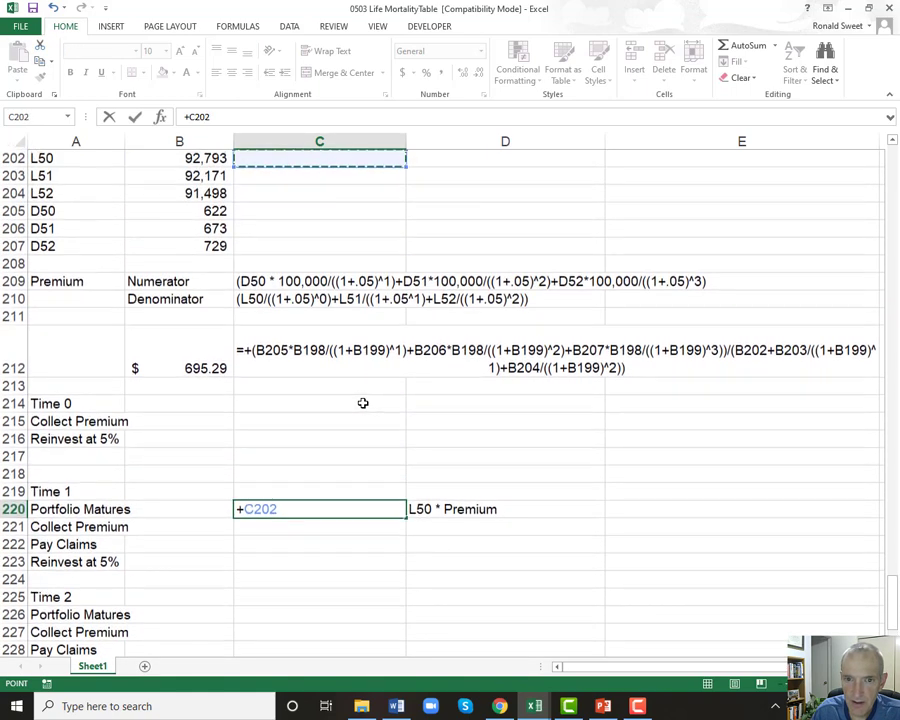
key(Left)
key(Down)
text(*)
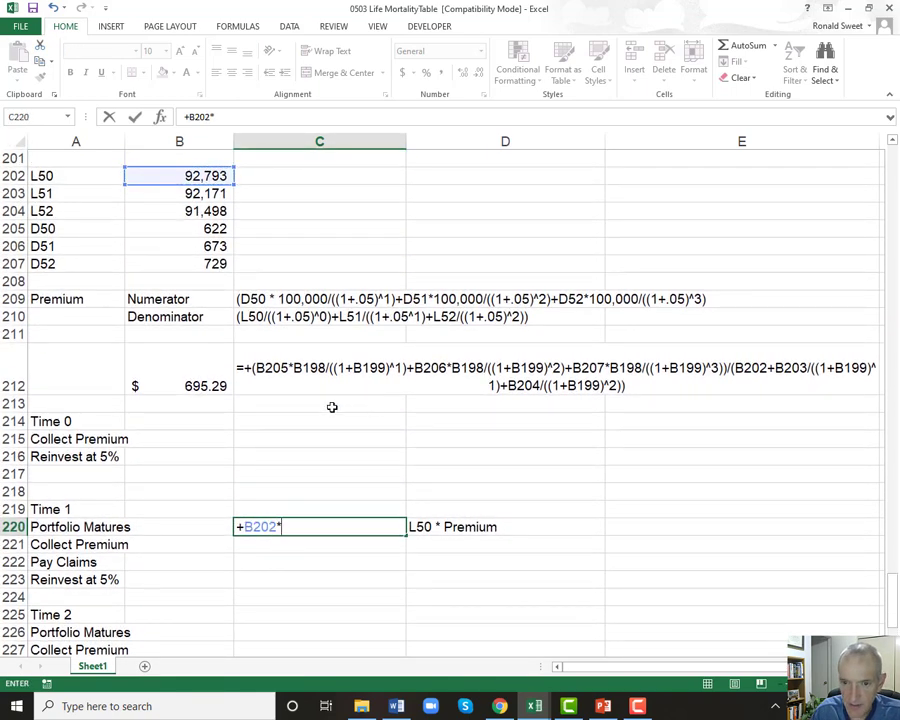
click(198, 368)
key(Return)
key(Up)
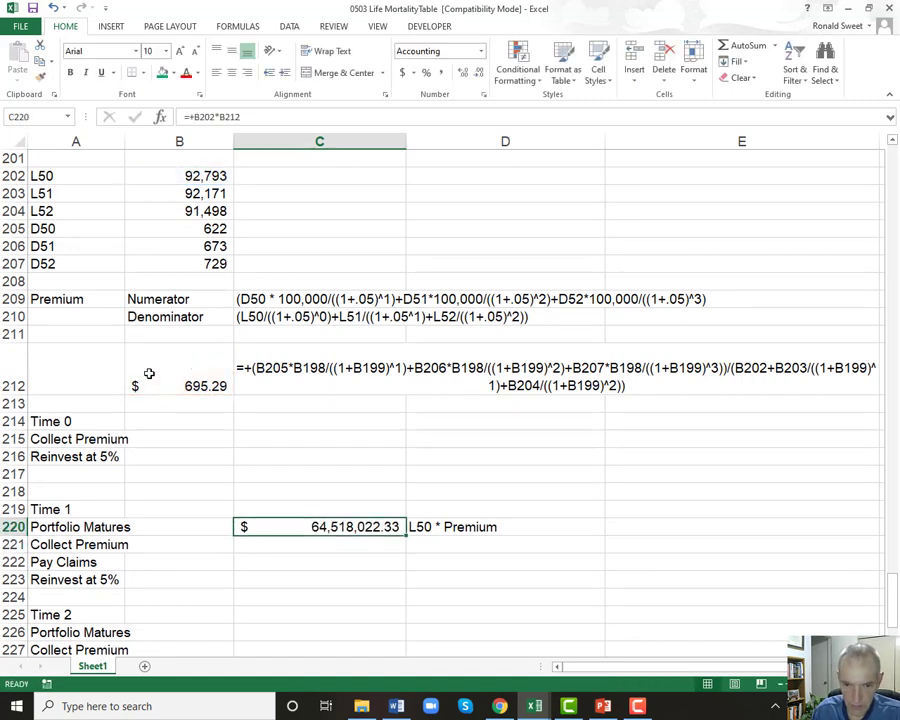
Move the B202*B212 formula from C220 to C215, in the Time 0 Collect Premium row.
key(ctrl+c)
key(Up)
key(Up)
key(Up)
key(Up)
key(Up)
key(Up)
key(Down)
key(ctrl+v)
Move the "L50 * Premium" note from D220 to D215, beside the Time 0 premium amount.
key(Right)
key(Down)
key(Down)
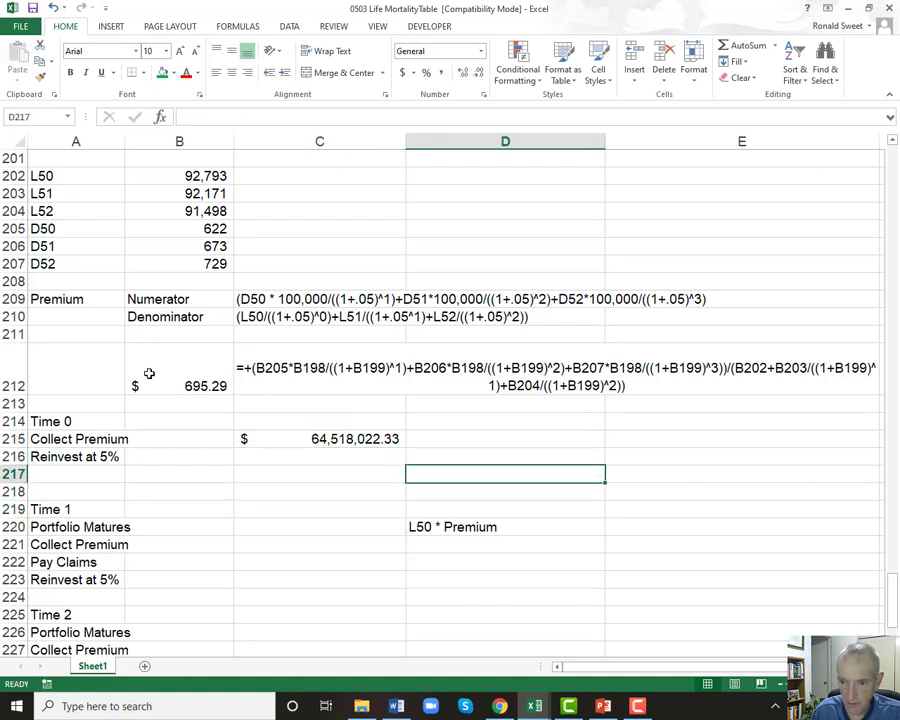
key(Down)
key(Down)
key(Down)
key(ctrl+x)
key(Up)
key(Up)
key(Up)
key(Up)
key(Up)
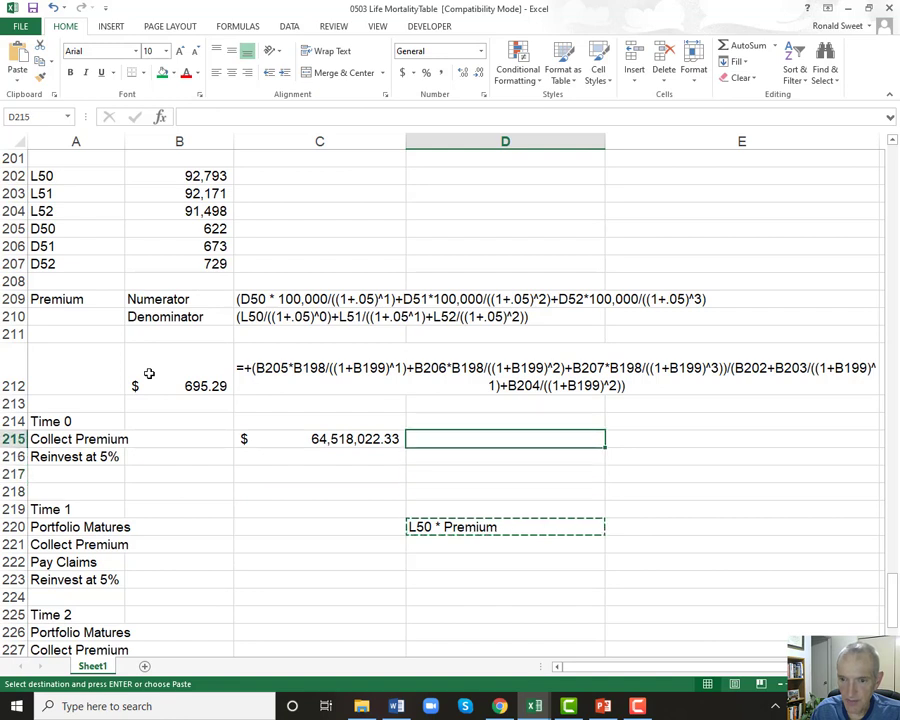
key(ctrl+v)
key(Left)
key(Left)
key(Right)
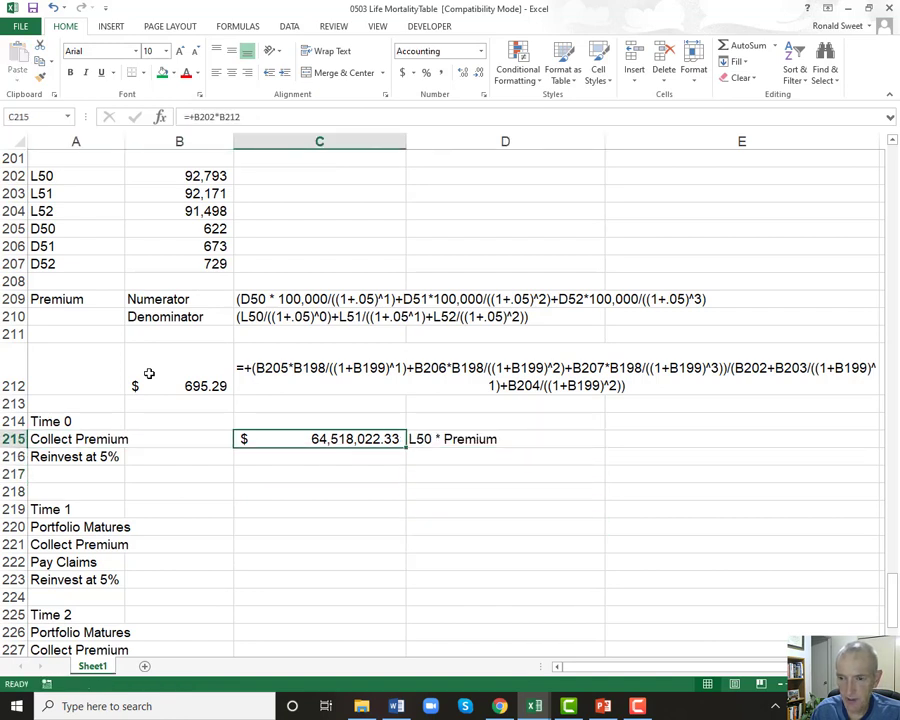
key(Right)
key(Left)
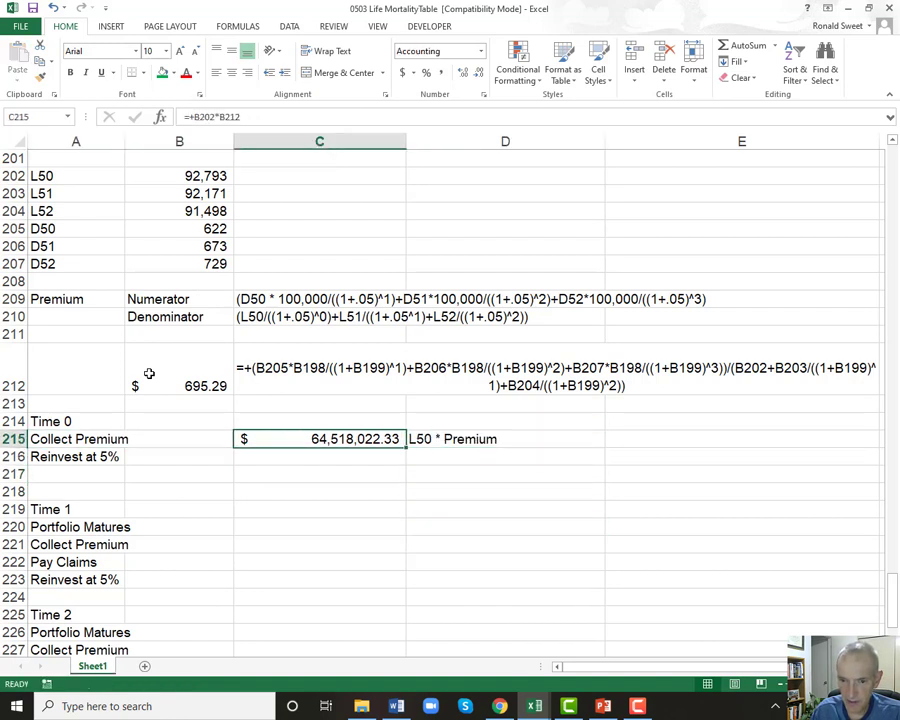
Calculate the Time 1 Portfolio Matures amount in C220 as C215*(1+B199).
key(Down)
key(Down)
key(Down)
key(Down)
key(Down)
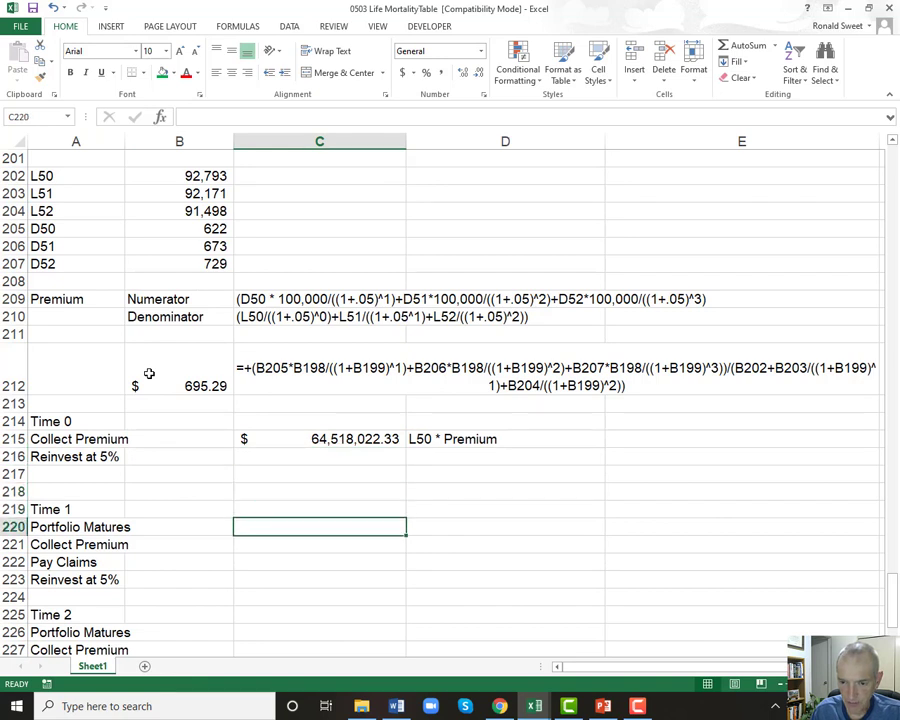
text(+)
key(Up)
key(Up)
key(Up)
key(Up)
key(Up)
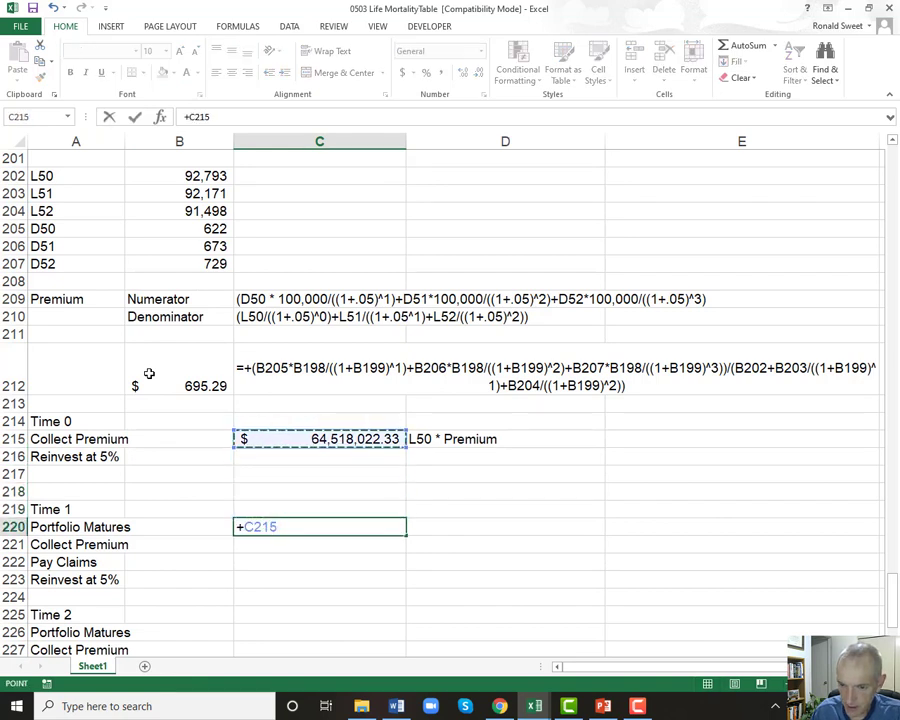
text(*(1+)
scroll(224, 170, up, 3)
click(204, 299)
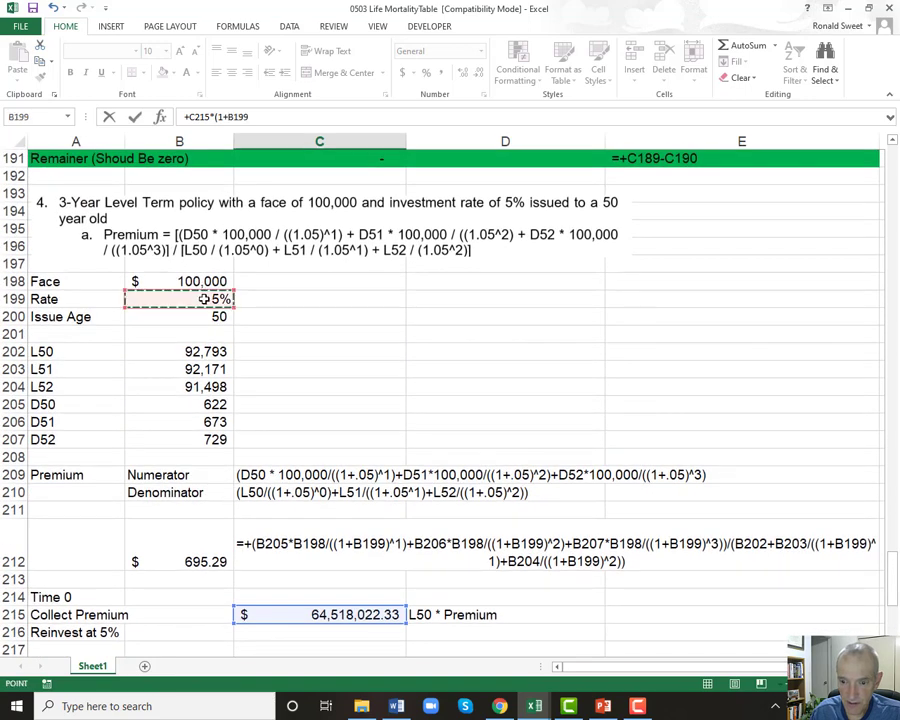
key(Return)
Check the formula in C220 and format the cell in the accounting style with a dollar sign.
key(Up)
key(F2)
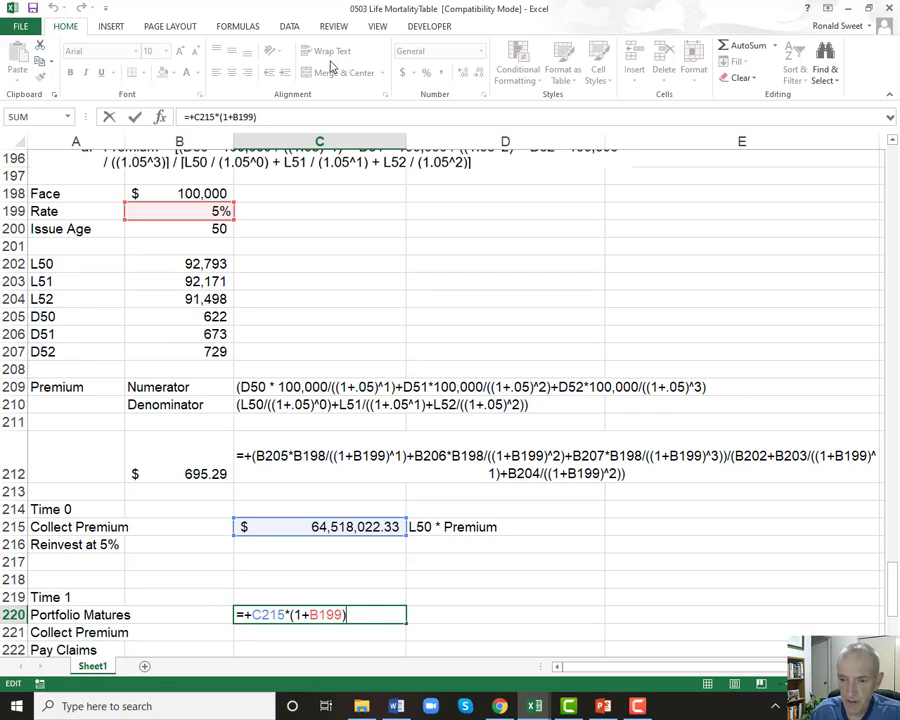
key(Escape)
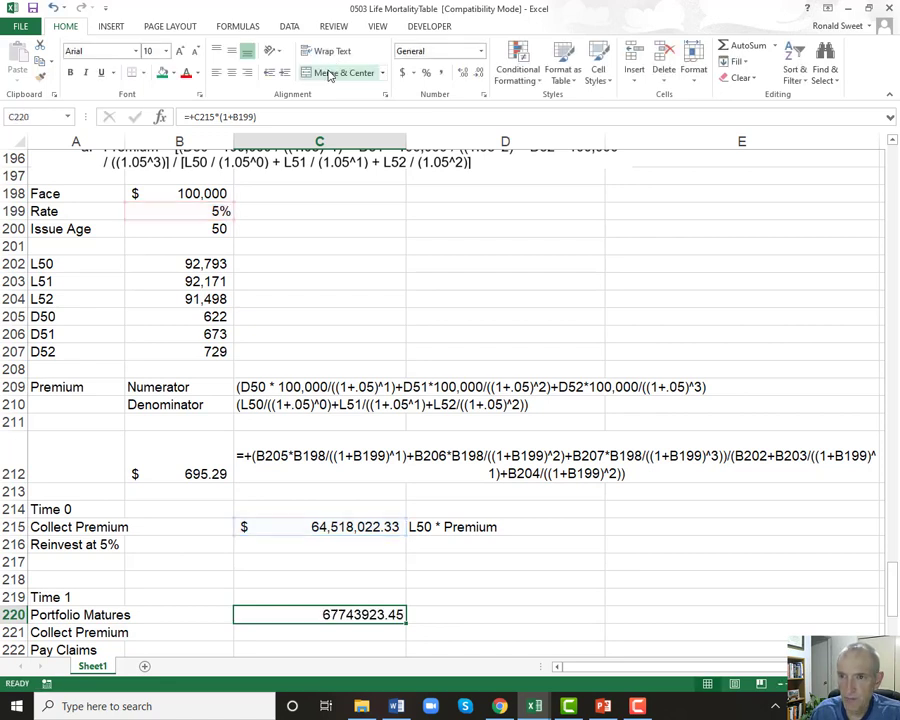
click(402, 73)
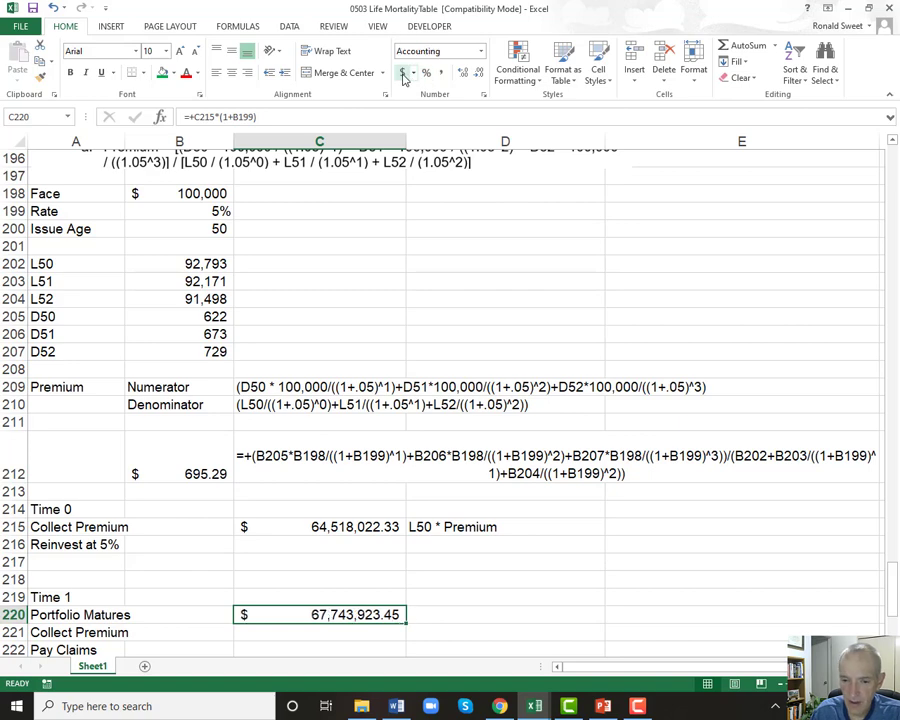
Enter the note "L51 * Premium" in D221, in the Time 1 Collect Premium row.
key(Down)
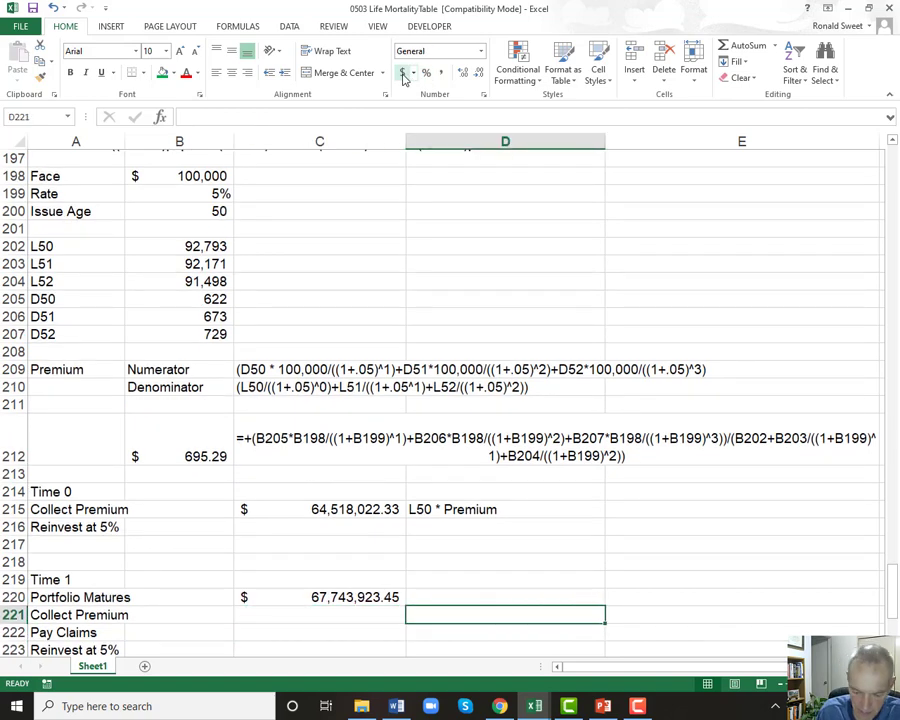
text(L51 * Premium)
key(Left)
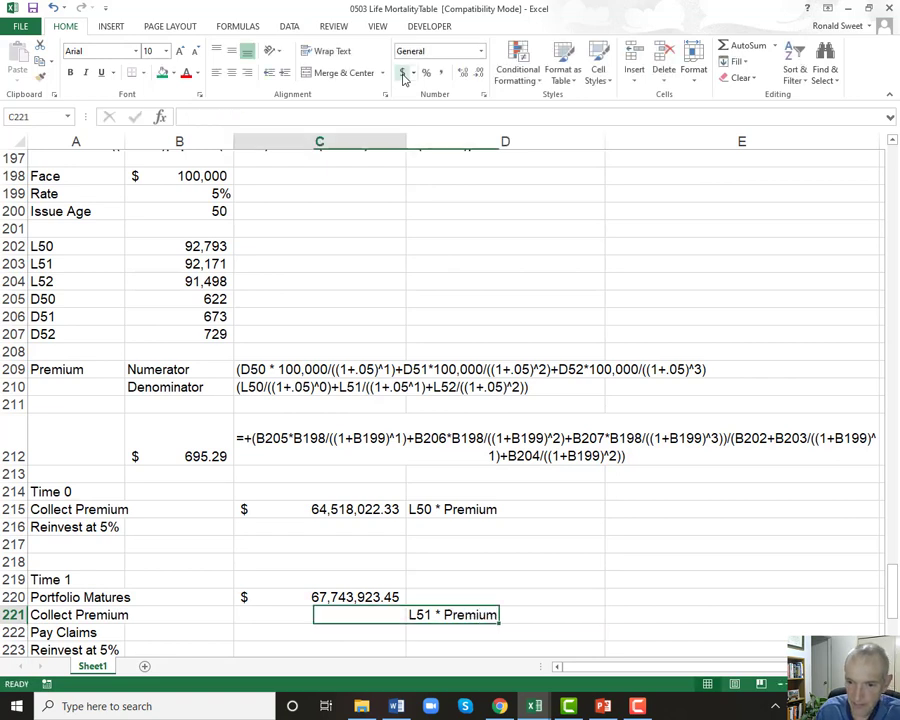
Calculate the Time 1 Collect Premium amount in C221 as B203*B212 and format it in comma style without a dollar sign.
text(+)
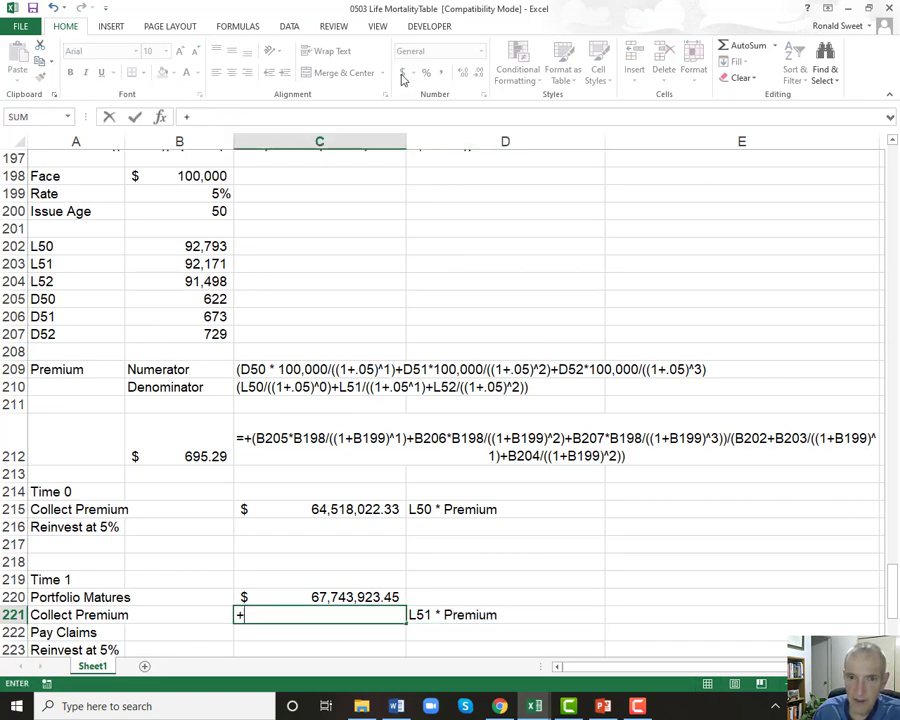
click(203, 263)
text(*)
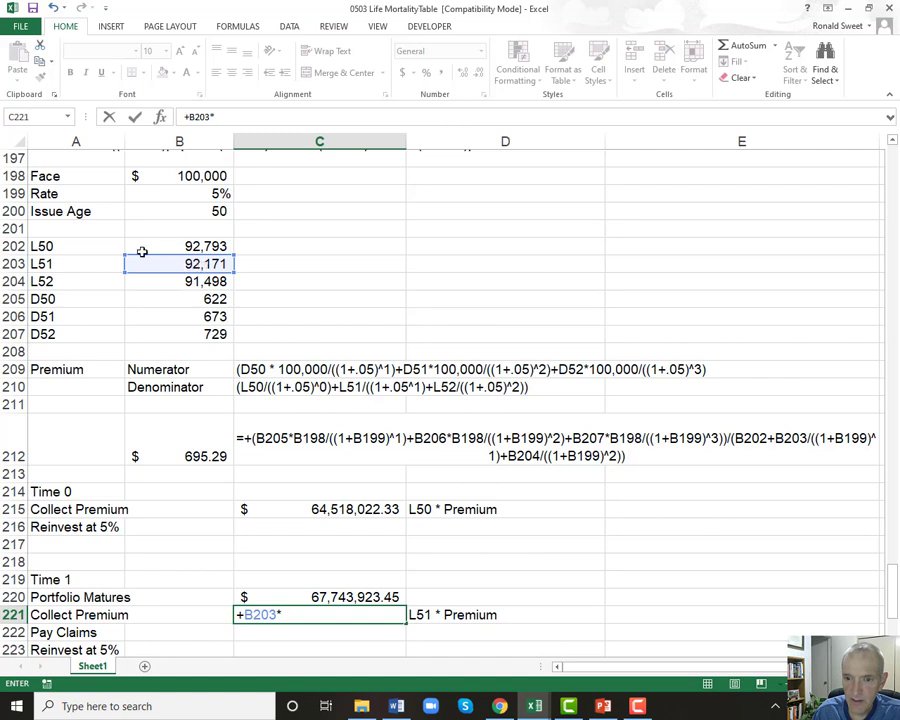
click(182, 456)
key(Return)
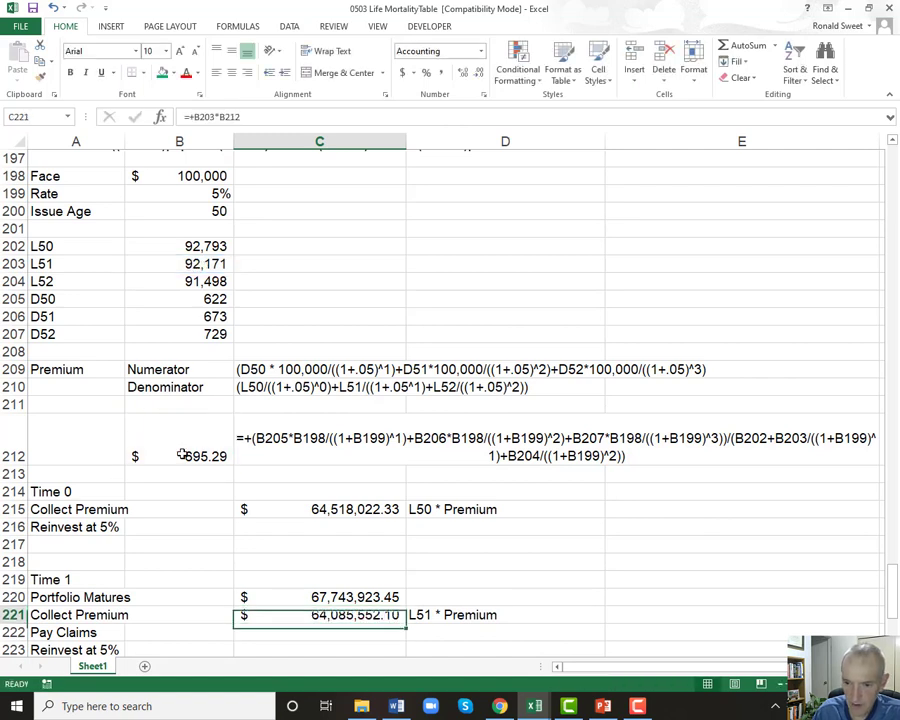
key(Up)
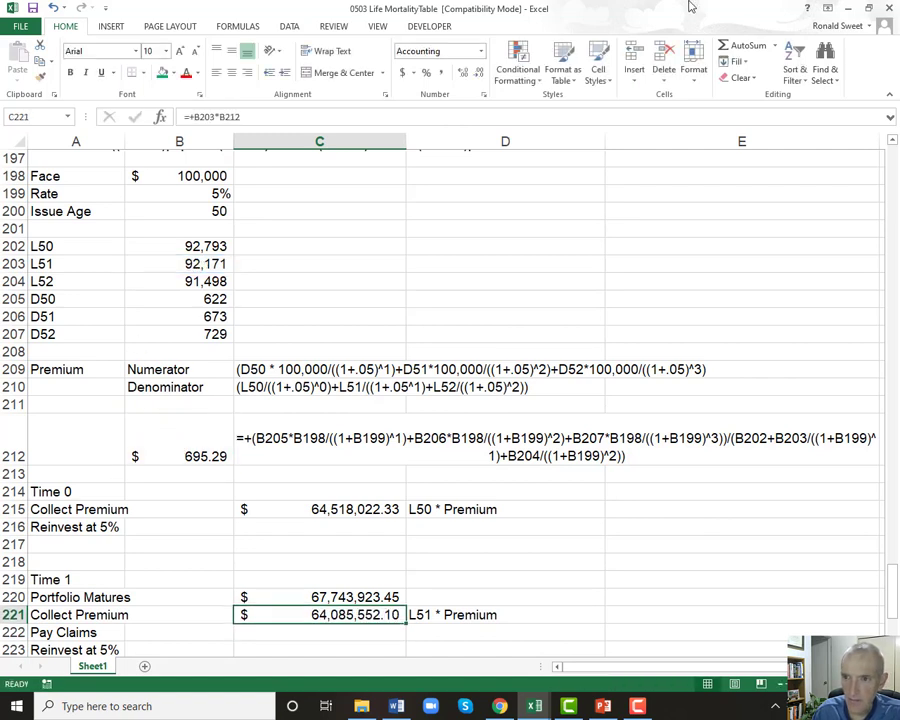
key(Down)
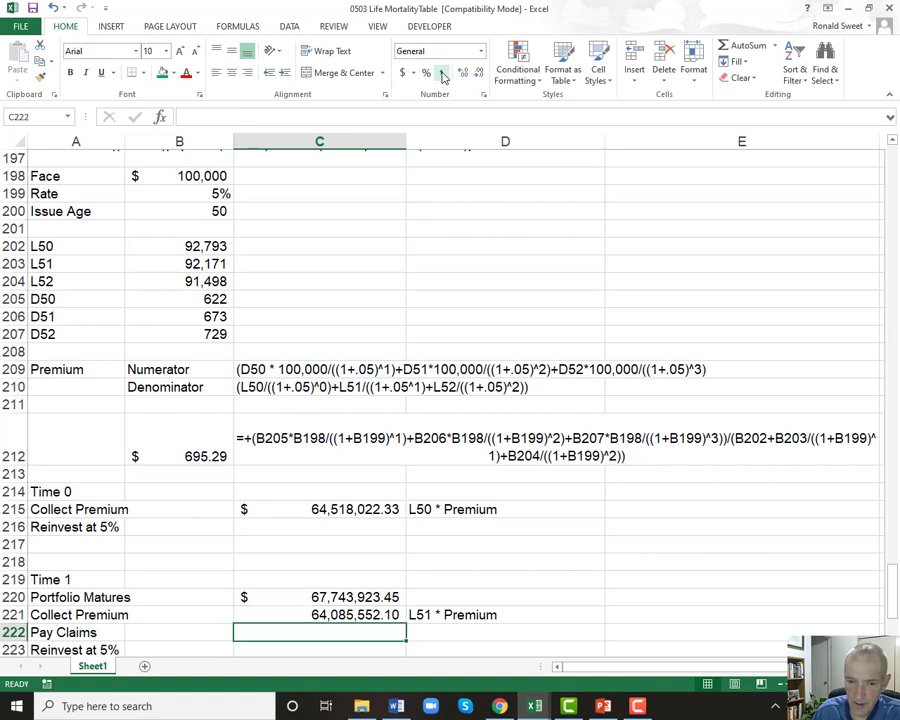
Enter the note "D50 * 100,000" in D222, in the Time 1 Pay Claims row.
key(Right)
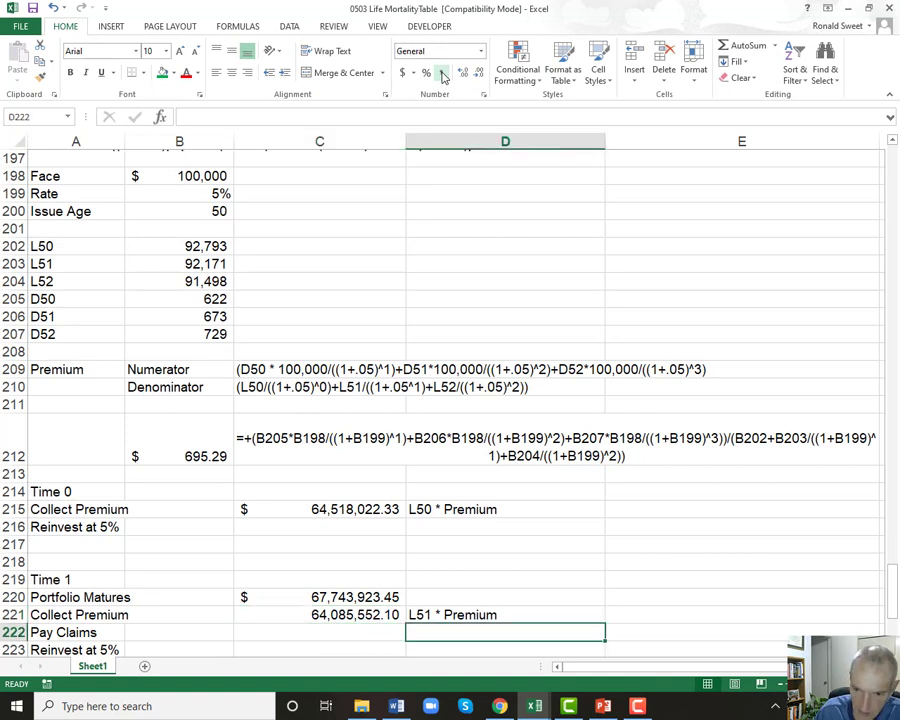
text(D50 * Fa)
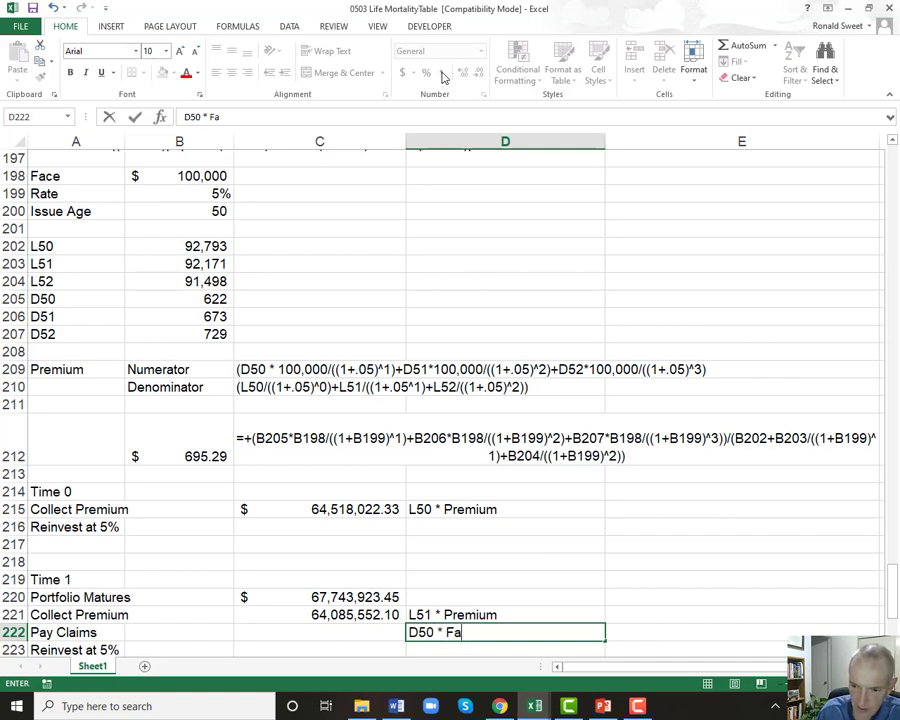
text(c100,000)
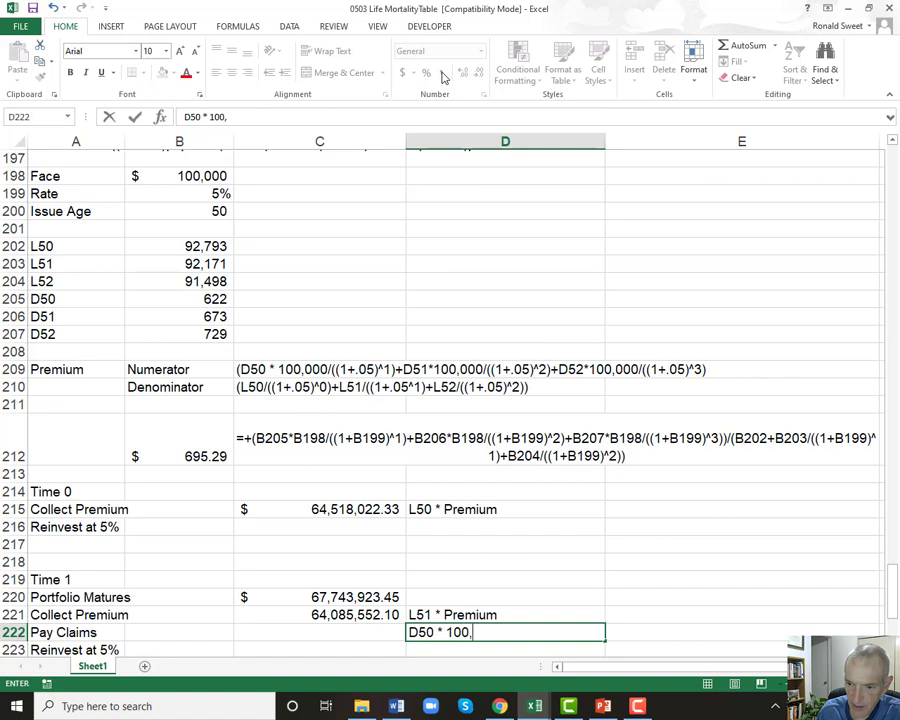
key(Return)
key(Up)
key(Up)
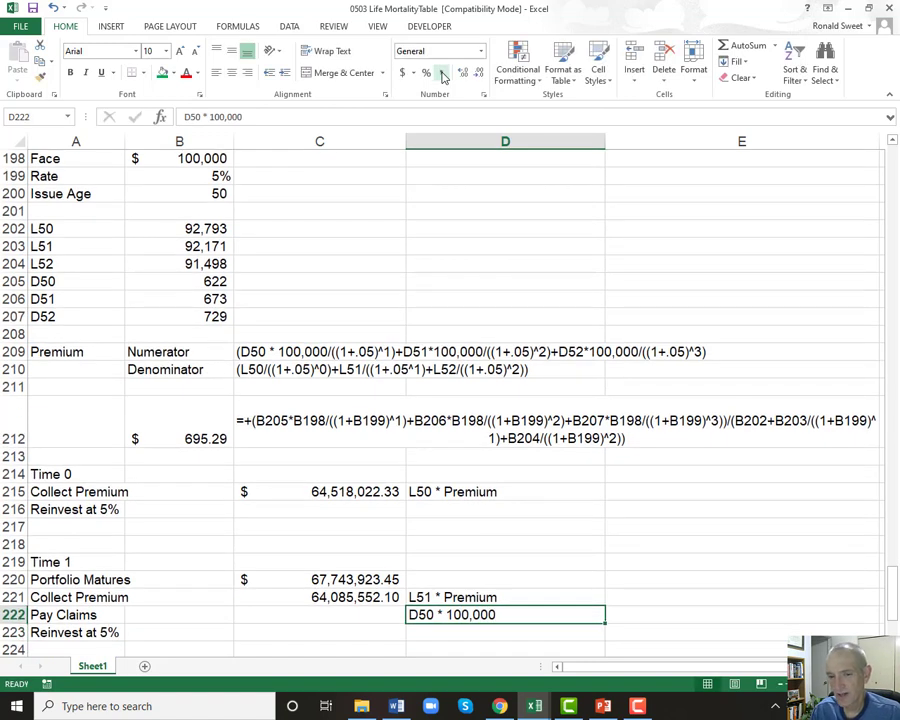
Review the order of the Portfolio Matures, Collect Premium and Pay Claims rows under Time 1.
key(Left)
key(Left)
key(Left)
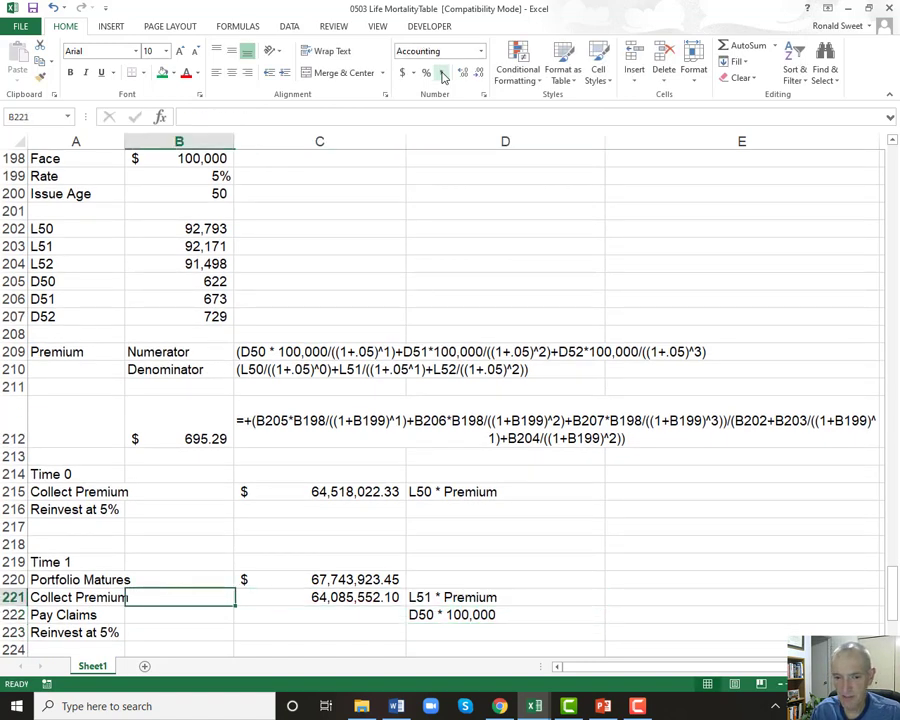
key(Down)
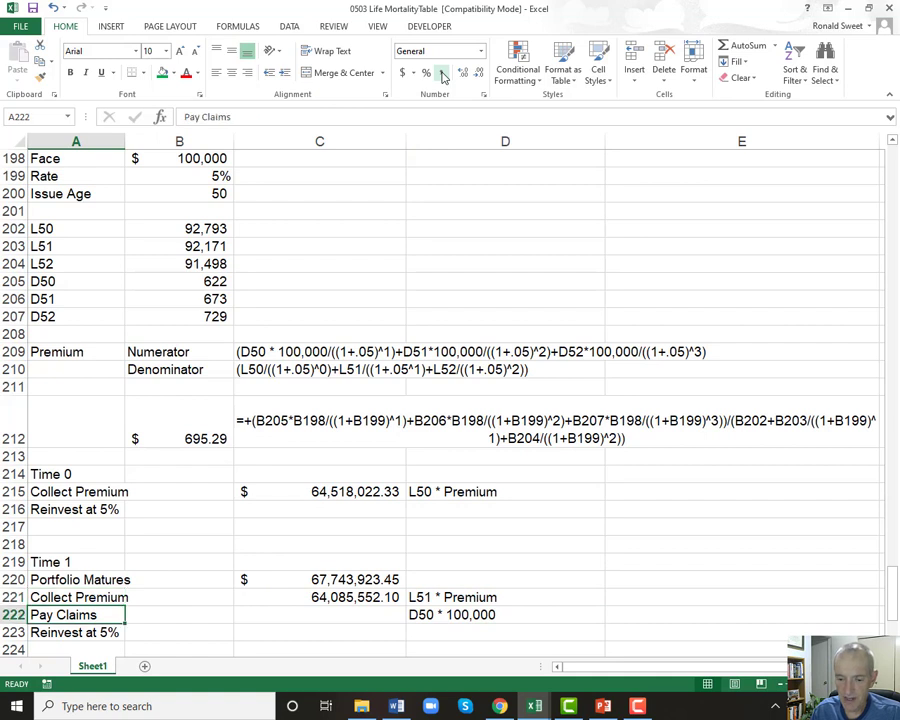
key(Up)
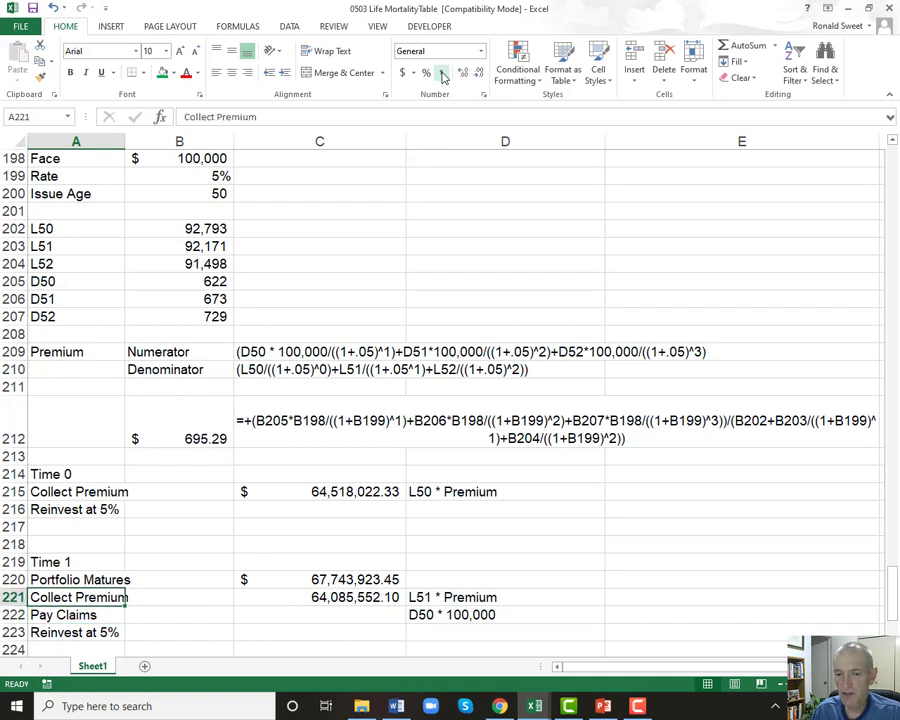
key(Down)
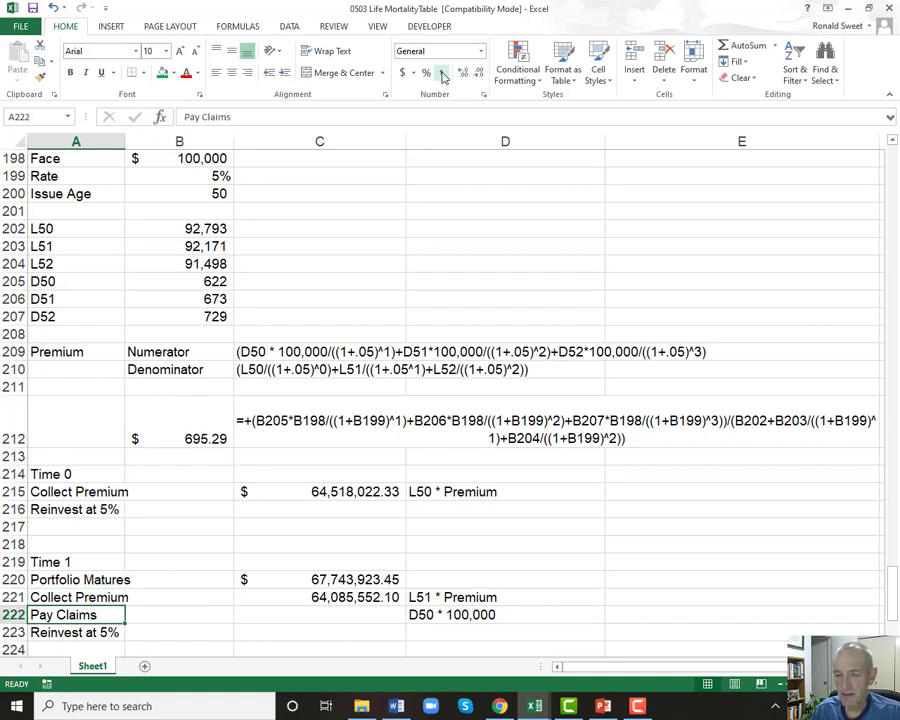
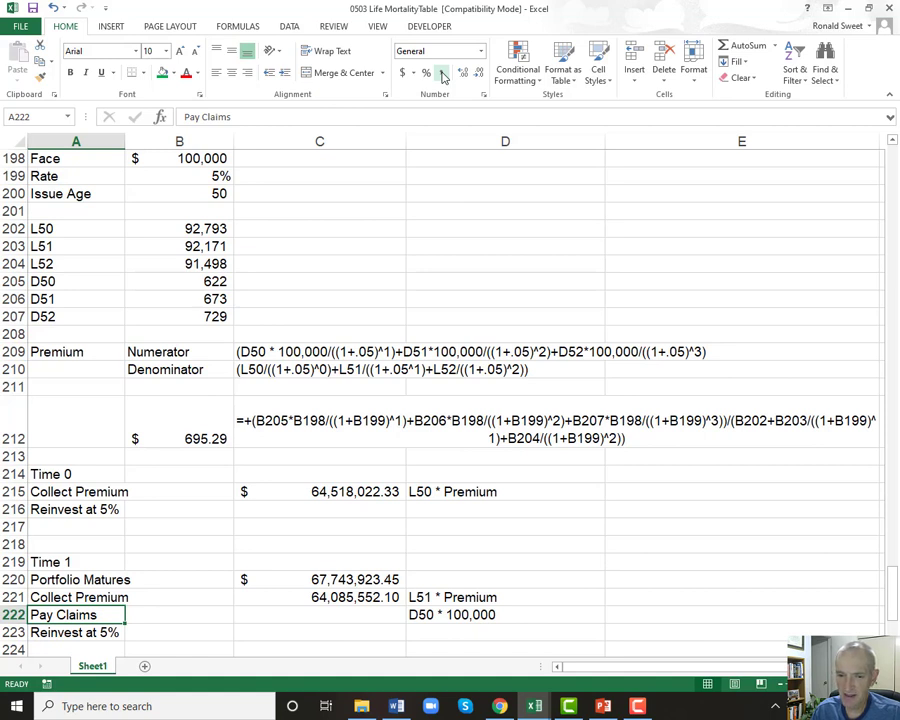
key(Up)
key(Up)
key(Up)
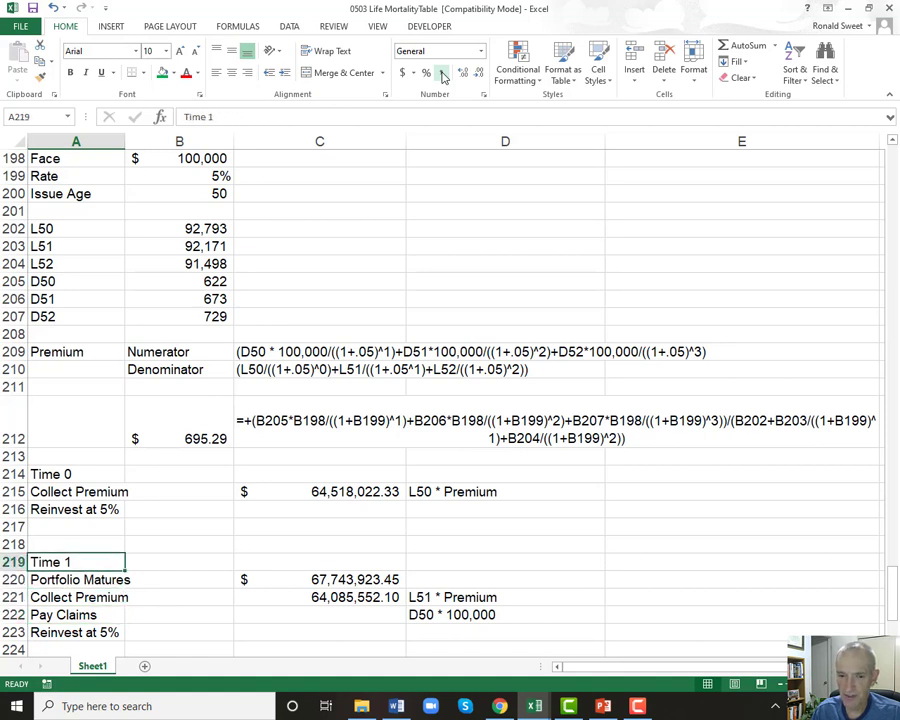
key(Down)
key(Down)
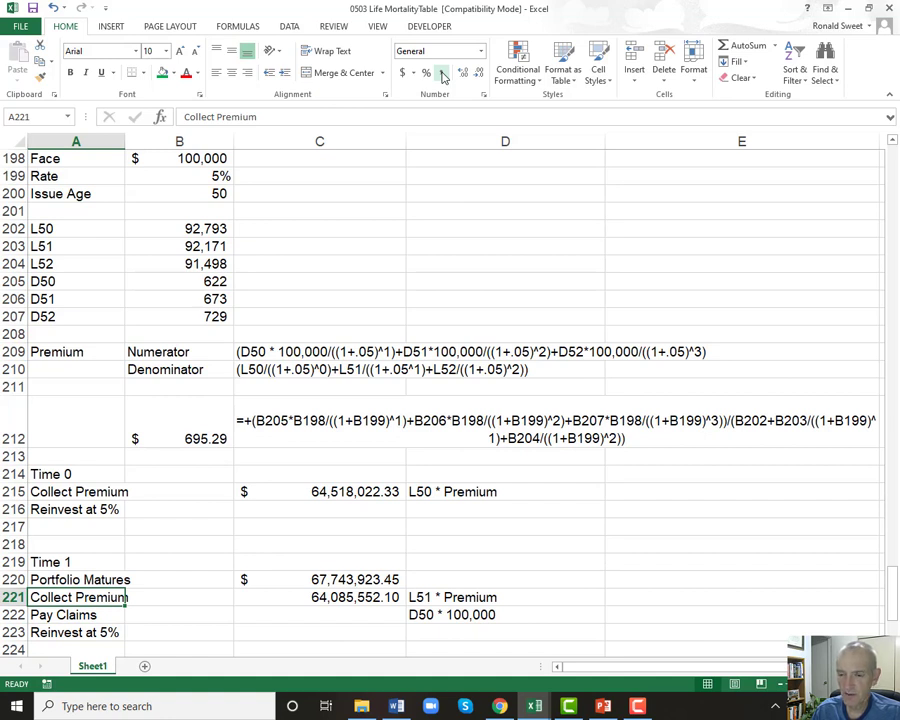
Calculate the Time 1 Pay Claims amount in C222 as B205*B198.
key(Right)
key(Right)
key(Down)
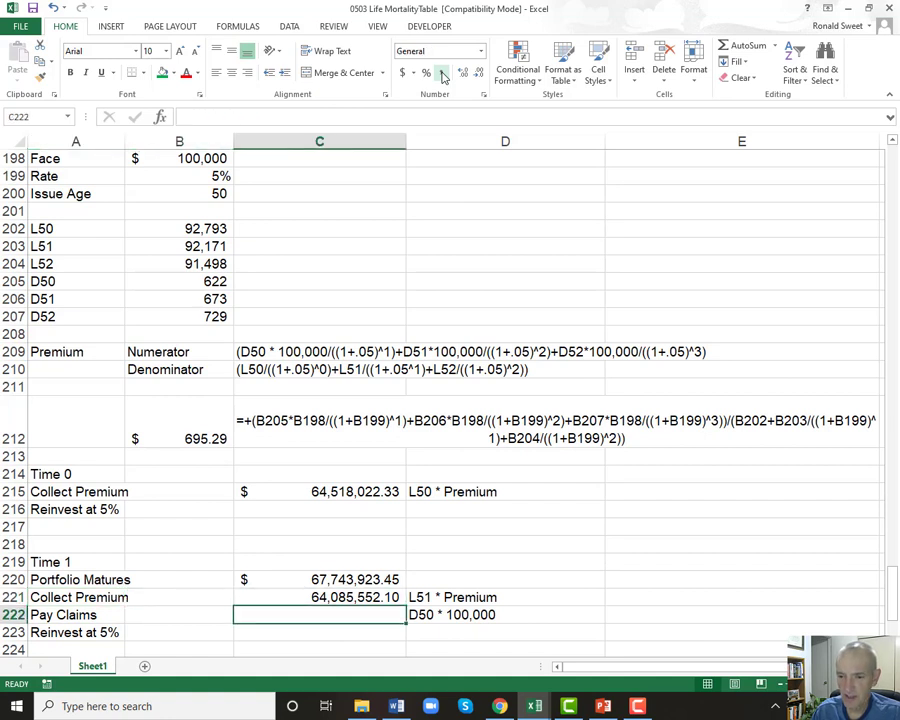
text(+)
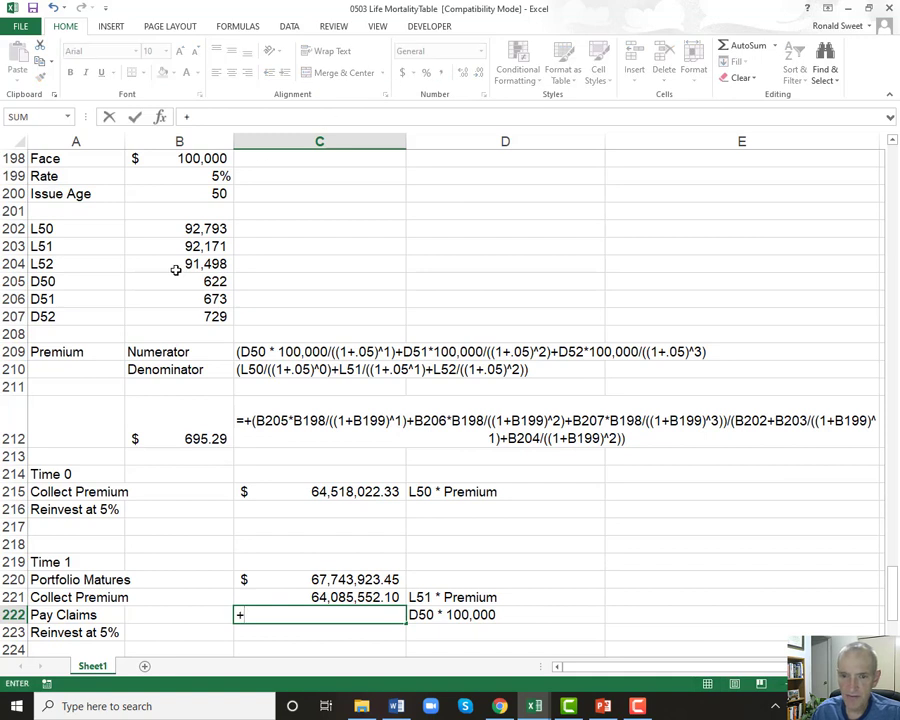
click(175, 282)
text(*)
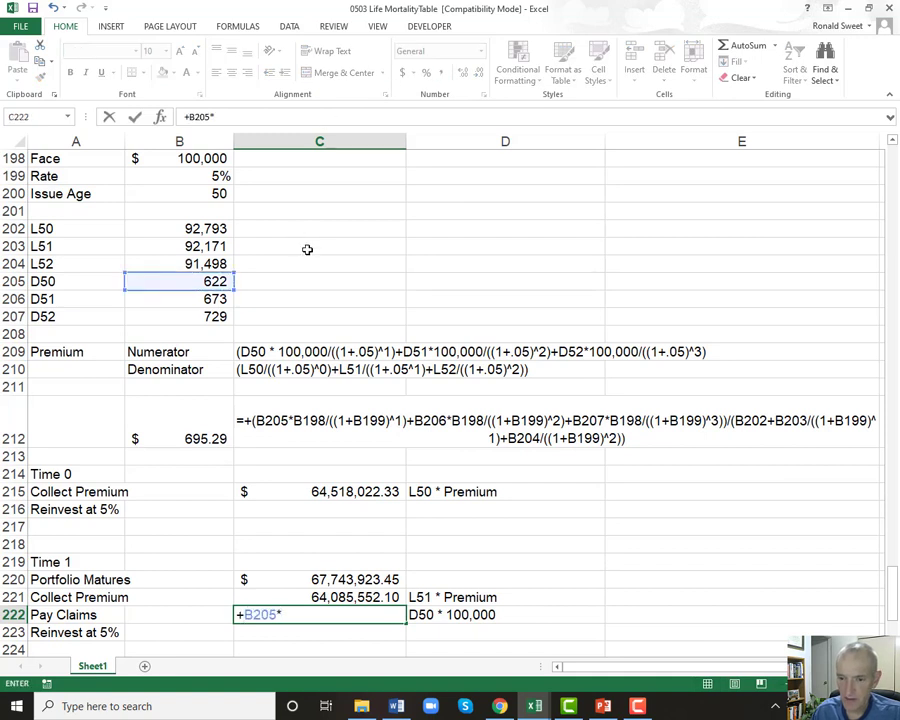
click(168, 160)
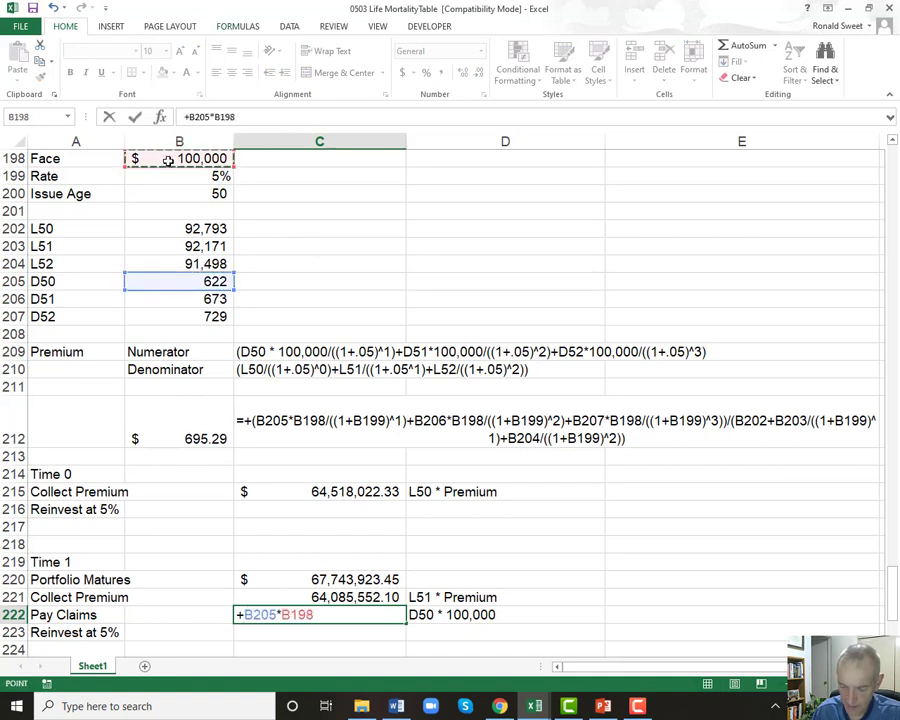
key(Return)
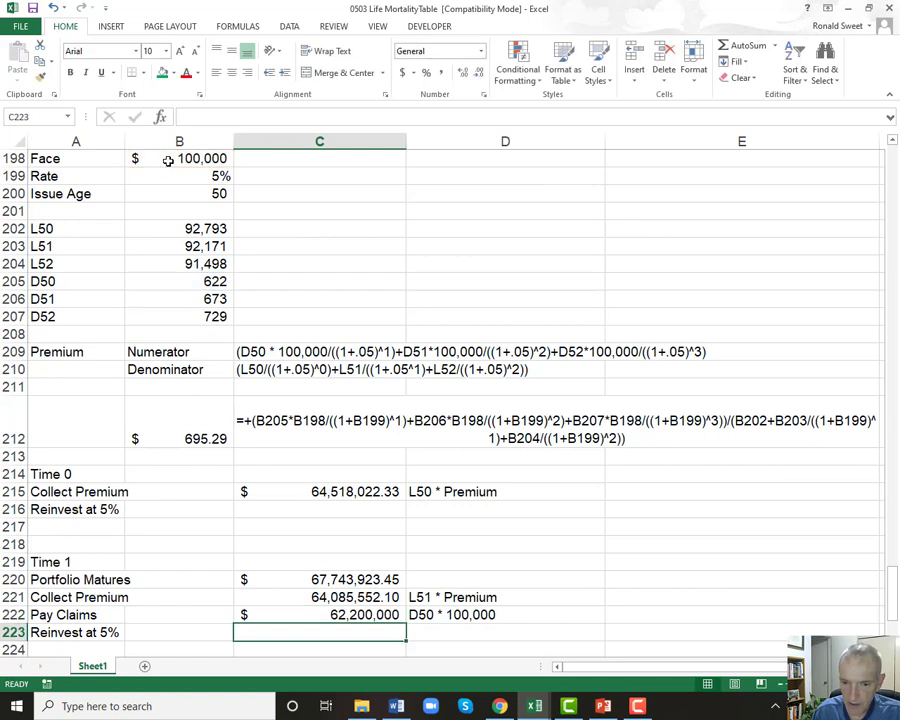
Calculate the Time 1 Reinvest at 5% amount in C223 as C220+C221-C222.
text(+)
key(Up)
key(Up)
key(Up)
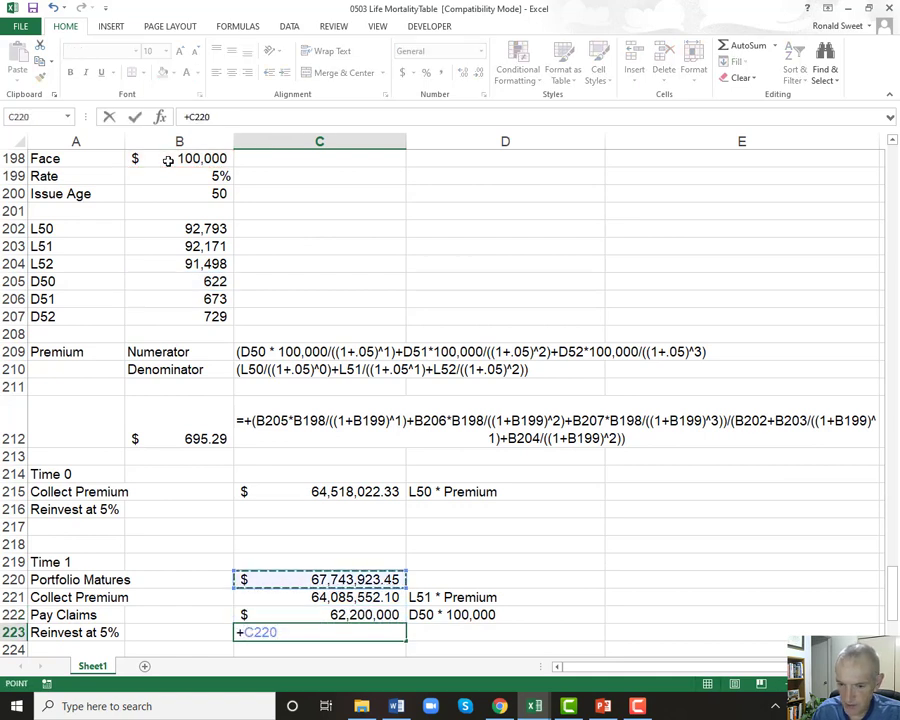
text(+)
key(Up)
key(Up)
text(-)
key(Up)
key(Return)
Format the Pay Claims amount in C222 in comma style and the Reinvest amount in C223 in accounting format with a dollar sign.
key(Up)
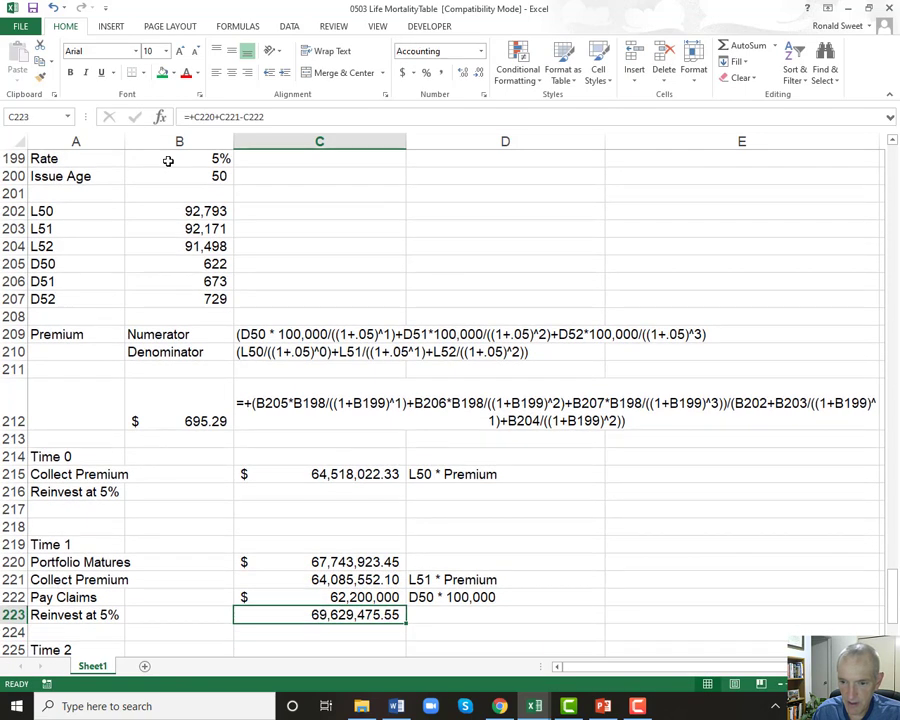
key(Up)
click(441, 73)
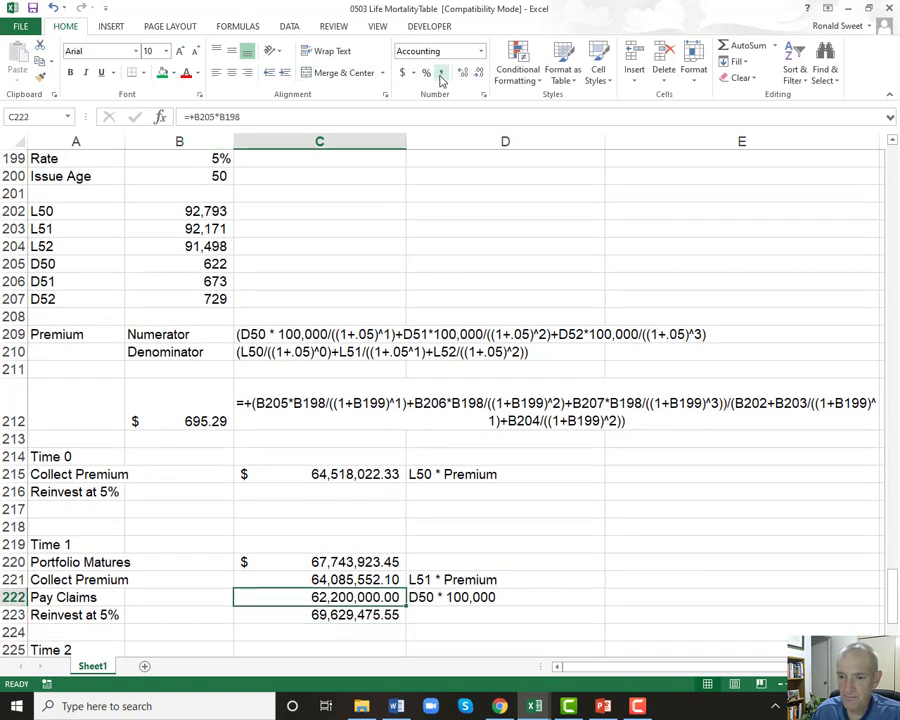
click(305, 614)
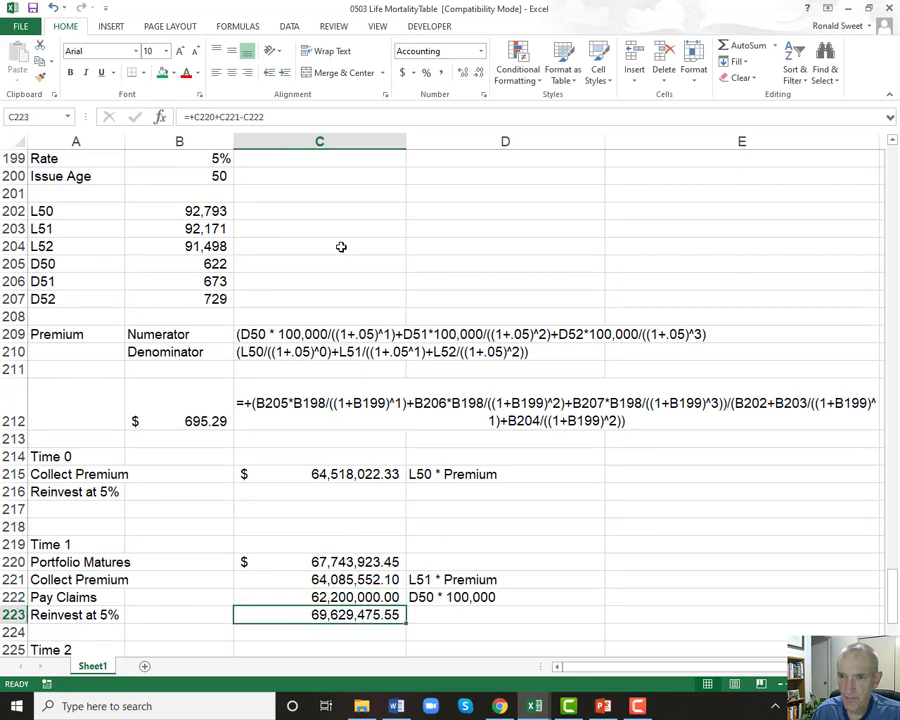
click(401, 73)
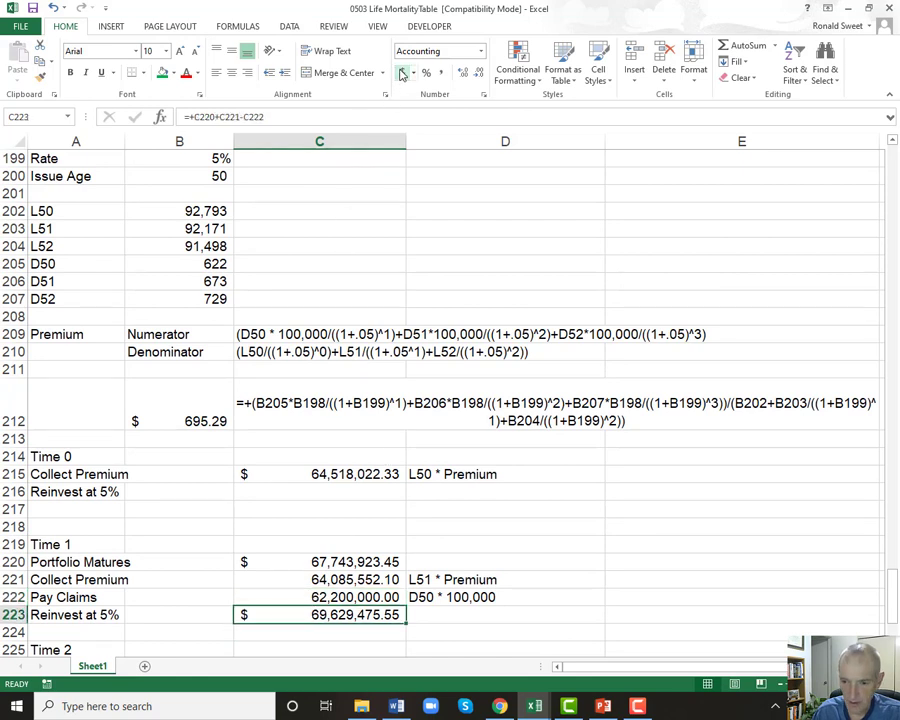
Show the formula =+C220+C221-C222 as text in D223 by copying it from C223, keeping C223 a working formula.
key(F2)
key(Return)
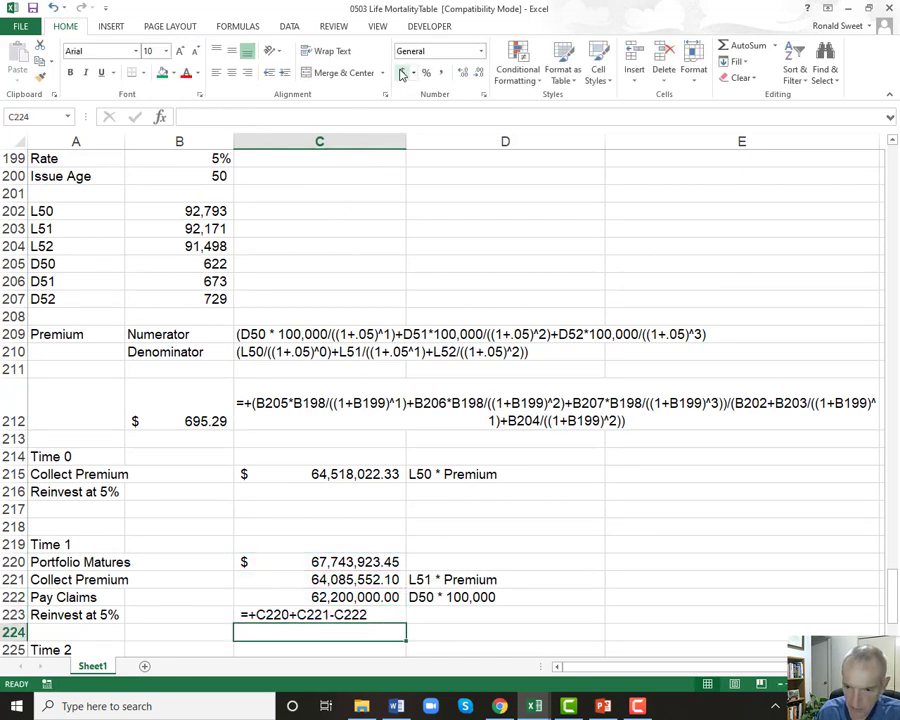
key(Up)
key(ctrl+c)
key(Right)
key(Right)
key(Left)
key(ctrl+v)
key(Left)
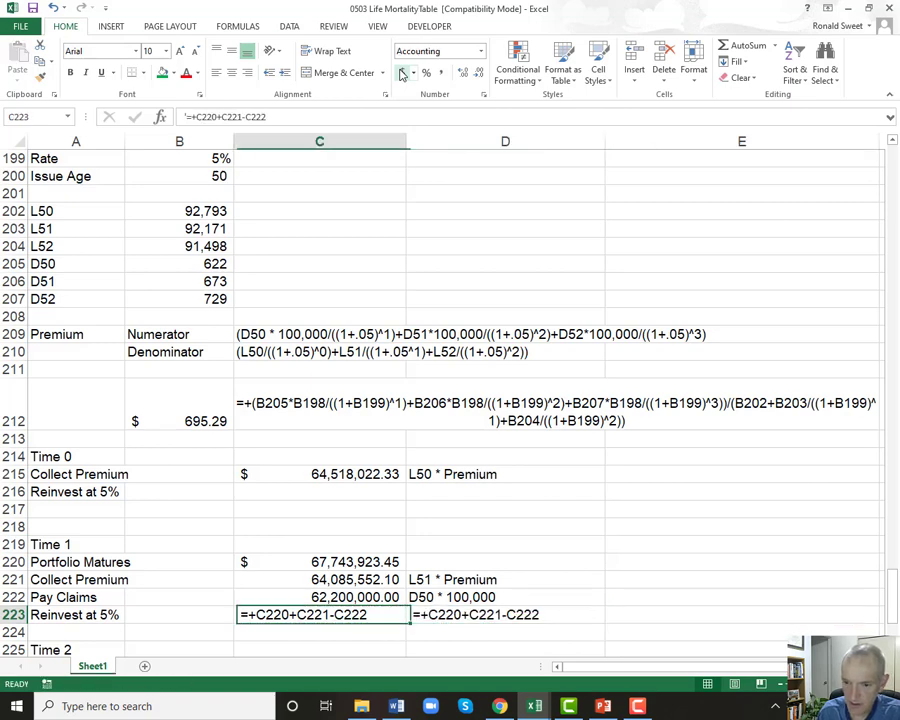
key(F2)
key(Home)
key(Delete)
key(Return)
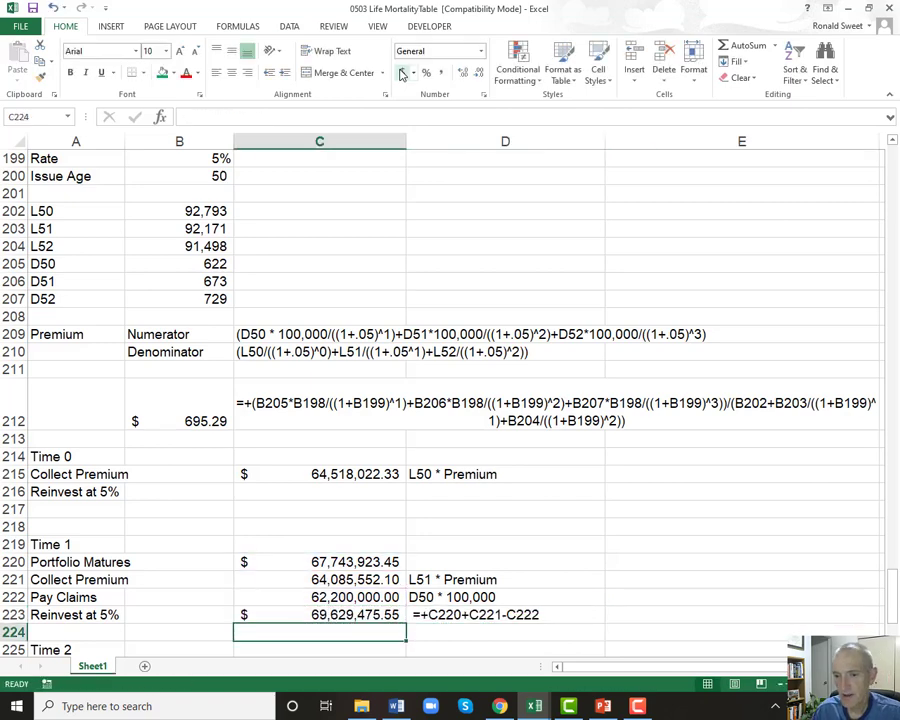
Calculate the Time 2 Portfolio Matures amount in C226 as C223*(1+B199).
key(Down)
key(Down)
key(Down)
key(Down)
key(Down)
key(Up)
key(Up)
key(Up)
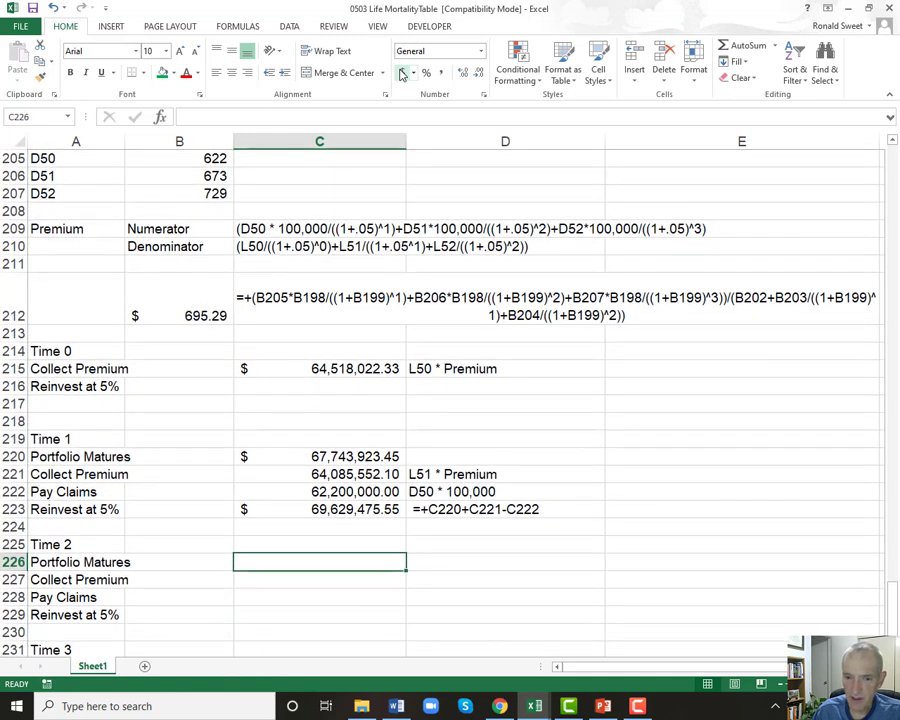
text(+)
key(Up)
key(Up)
key(Up)
text(*(1+)
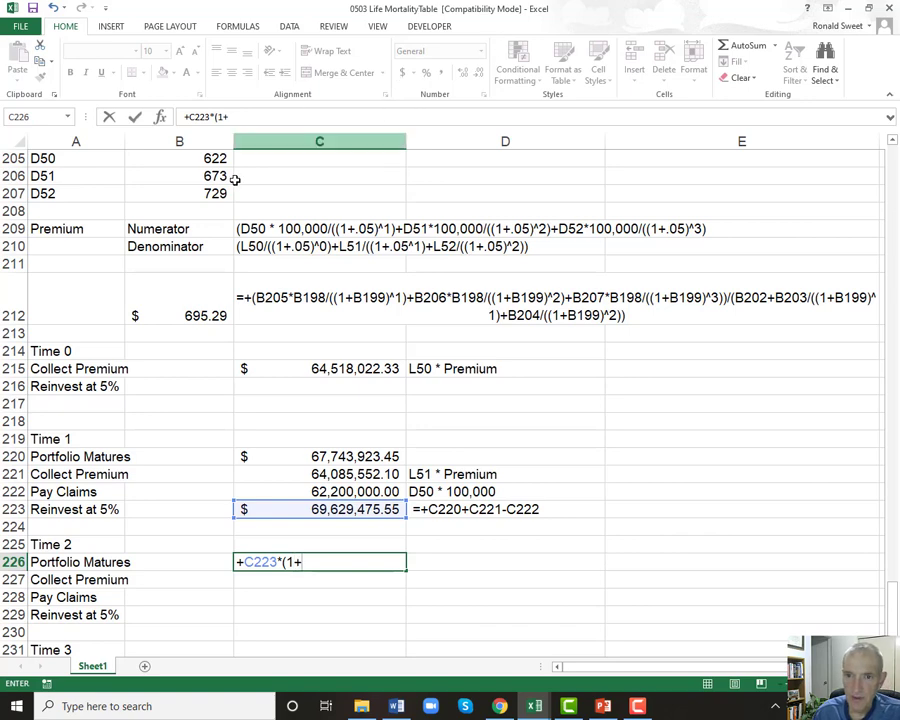
scroll(224, 208, up, 7)
click(193, 402)
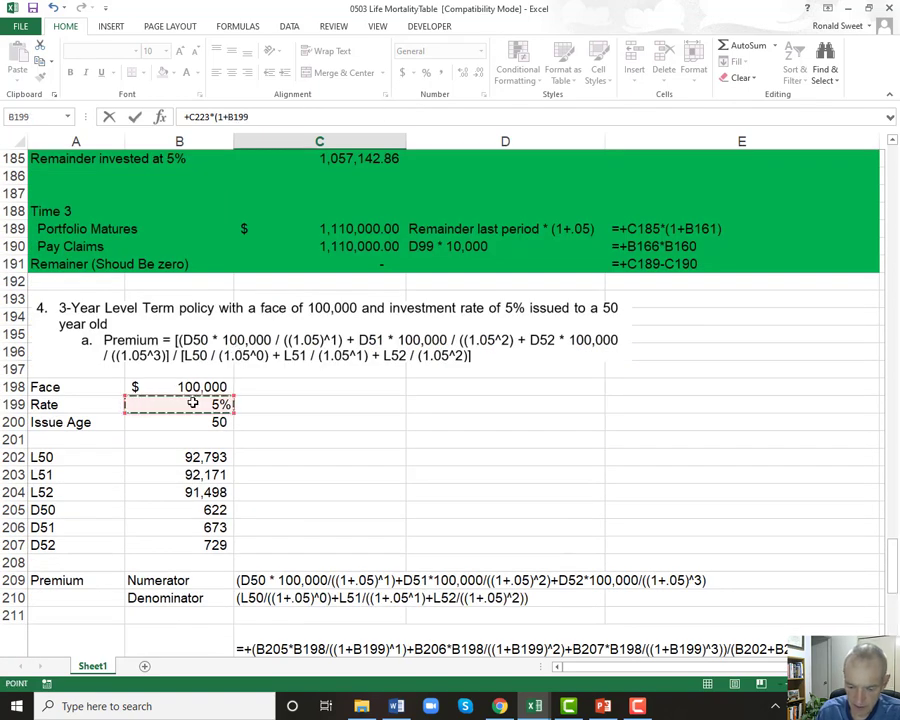
key(Return)
Format C226:C229 in accounting format with a dollar sign and C227:C228 in comma style without one.
key(Up)
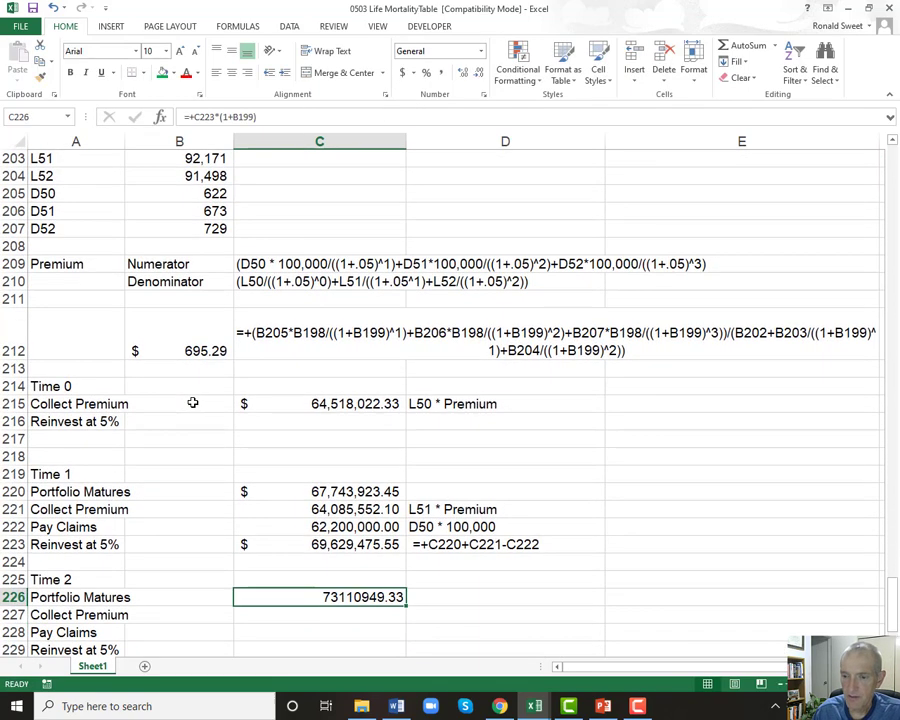
key(shift+Down)
key(shift+Down)
key(shift+Down)
key(shift+Down)
key(shift+Up)
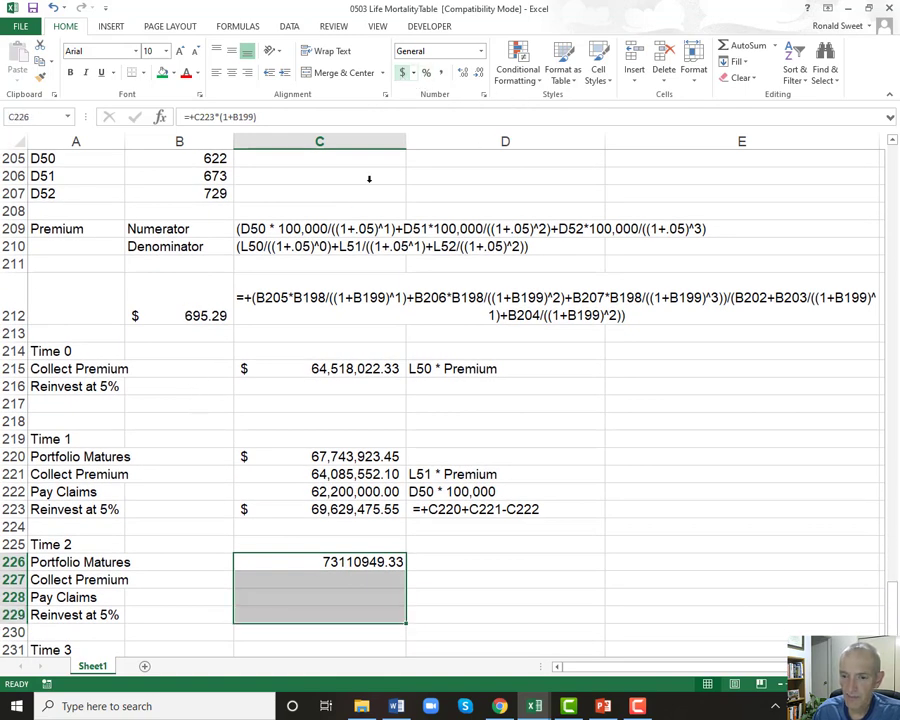
click(402, 73)
click(308, 590)
drag(308, 590, 310, 599)
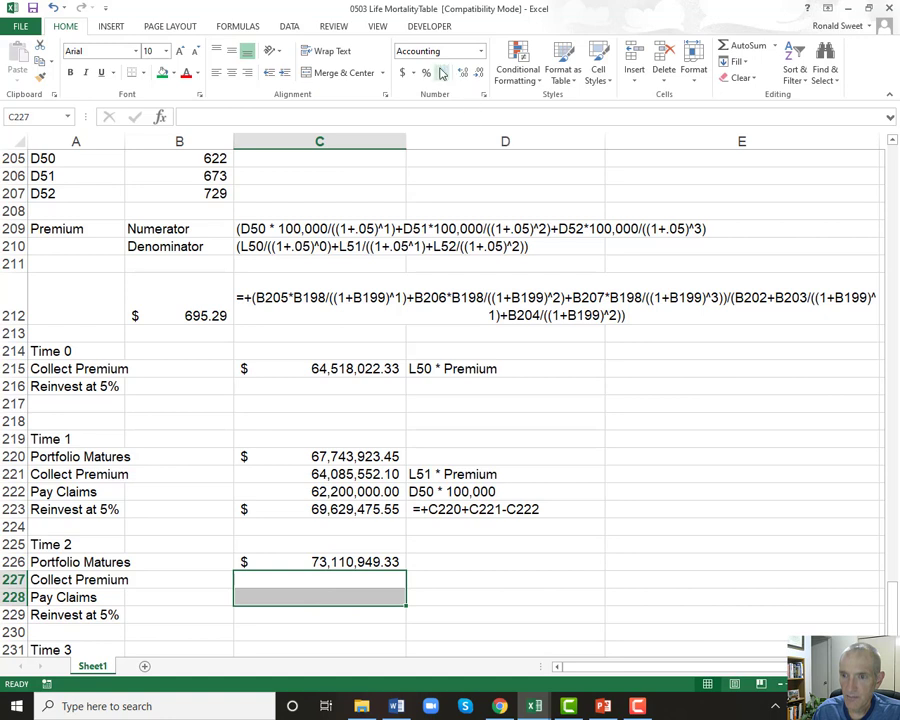
Enter the note "L52 * Premium" in D227, in the Time 2 Collect Premium row.
click(307, 579)
click(436, 579)
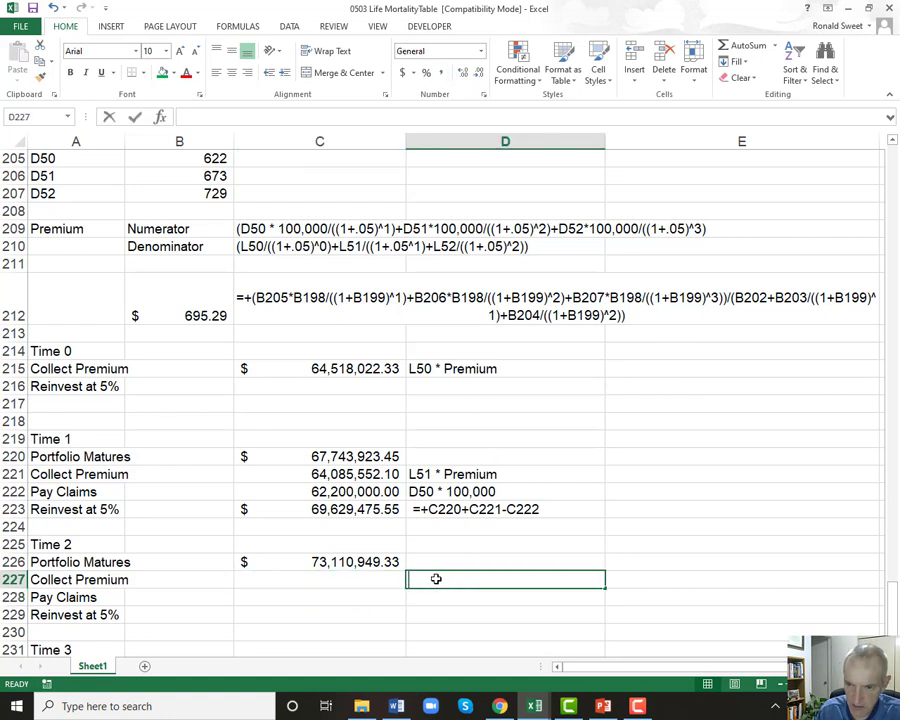
text(L52 *)
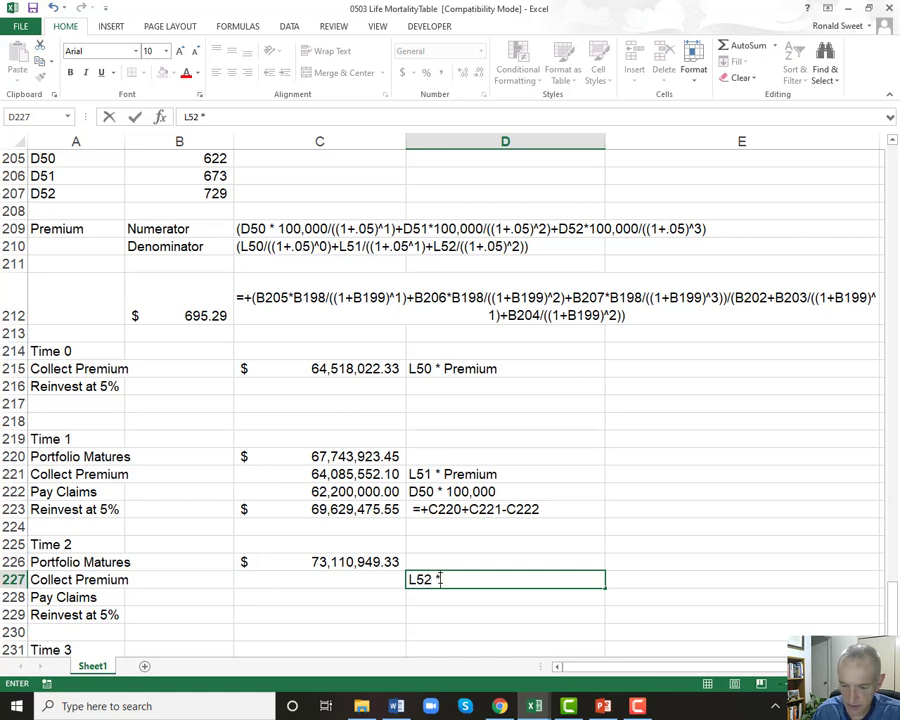
text( Premium)
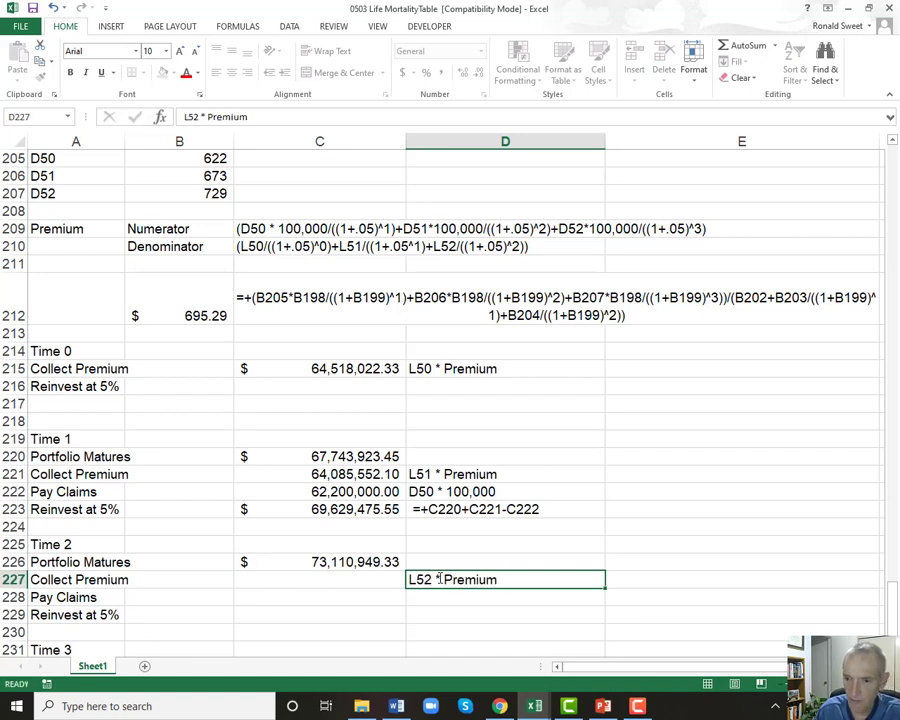
key(Return)
Calculate the Time 2 Collect Premium amount in C227 as B204*B212.
key(Up)
key(Left)
text(+)
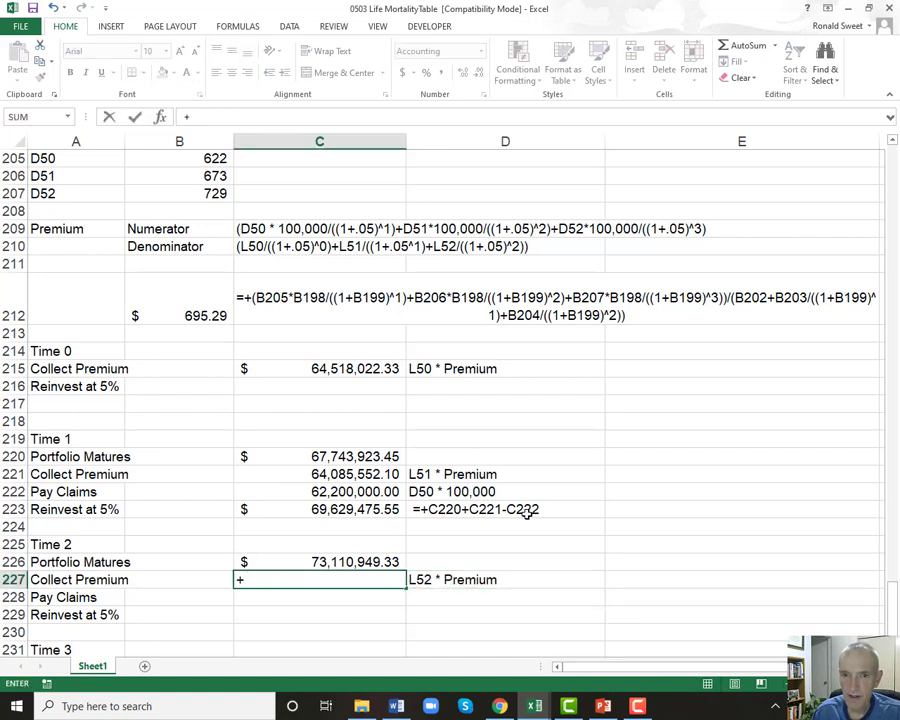
scroll(232, 219, up, 3)
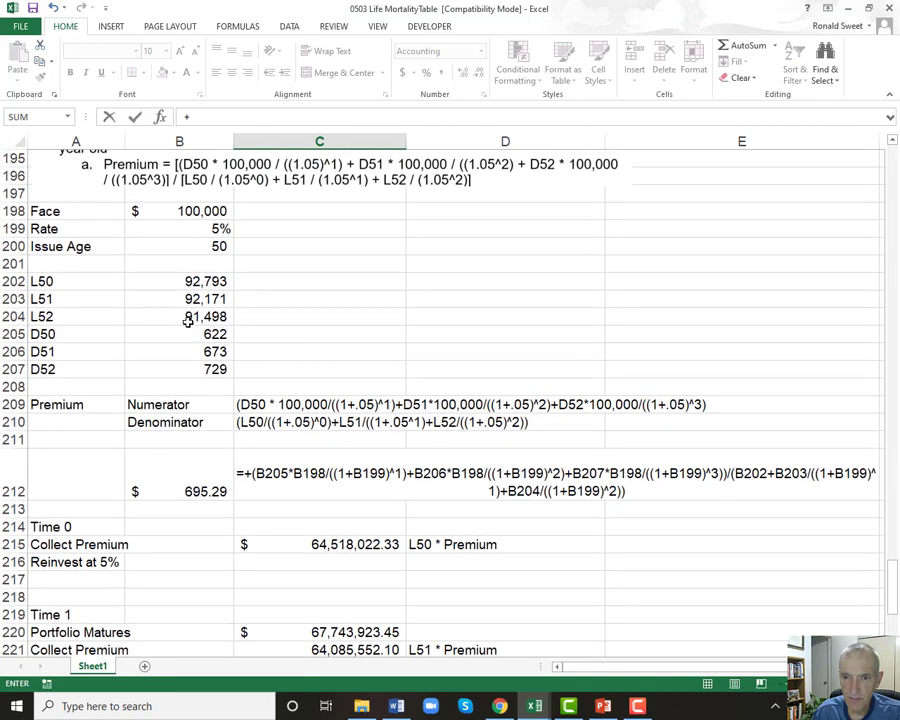
click(188, 318)
text(*)
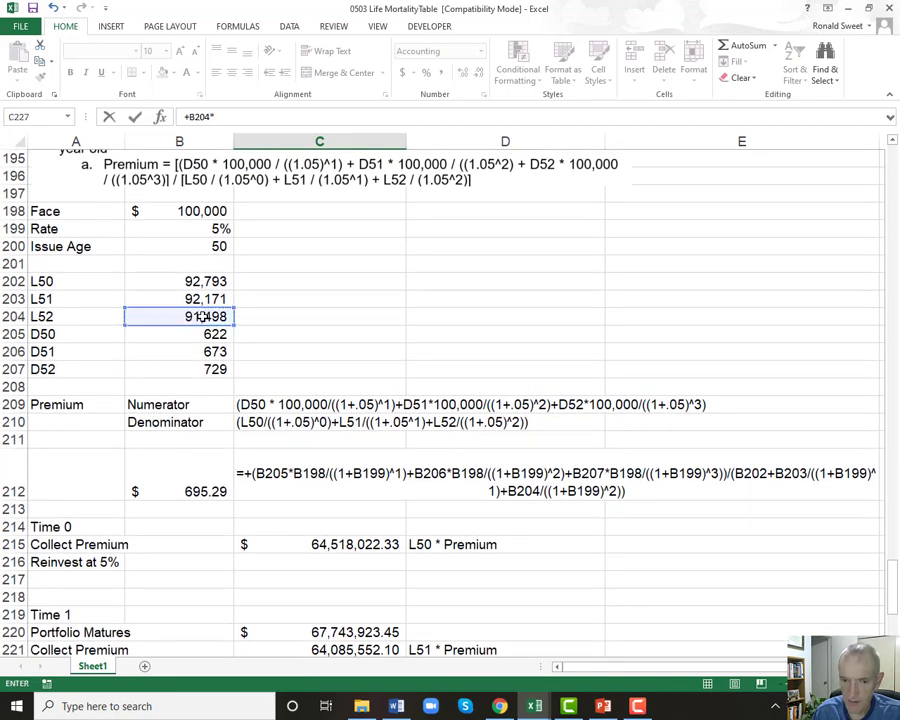
click(166, 492)
key(Return)
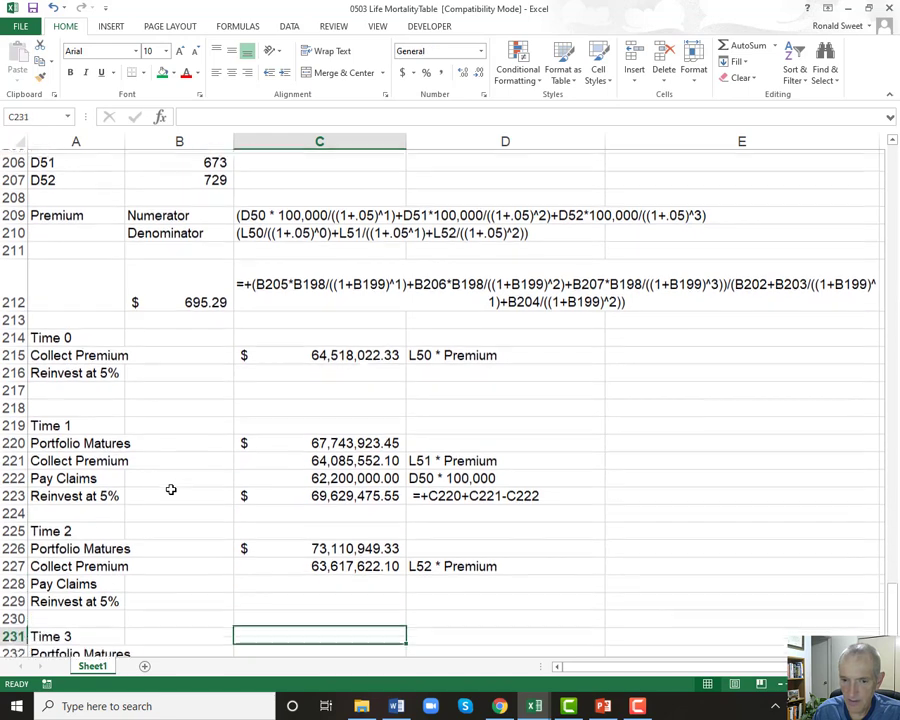
Enter the note "D51 * 100,000" in D228, in the Time 2 Pay Claims row.
key(Right)
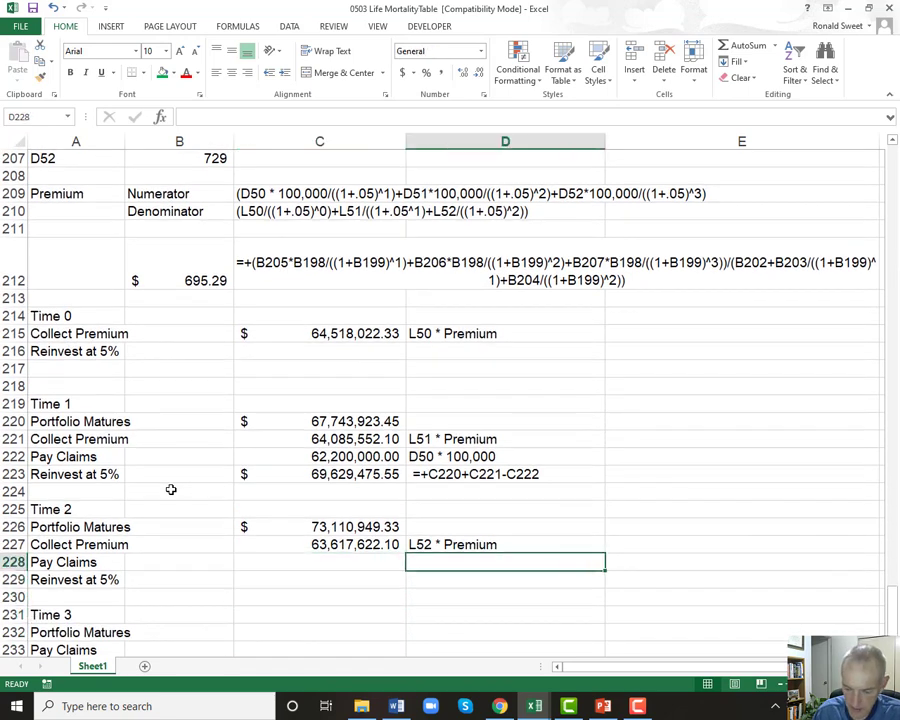
text(D51 * )
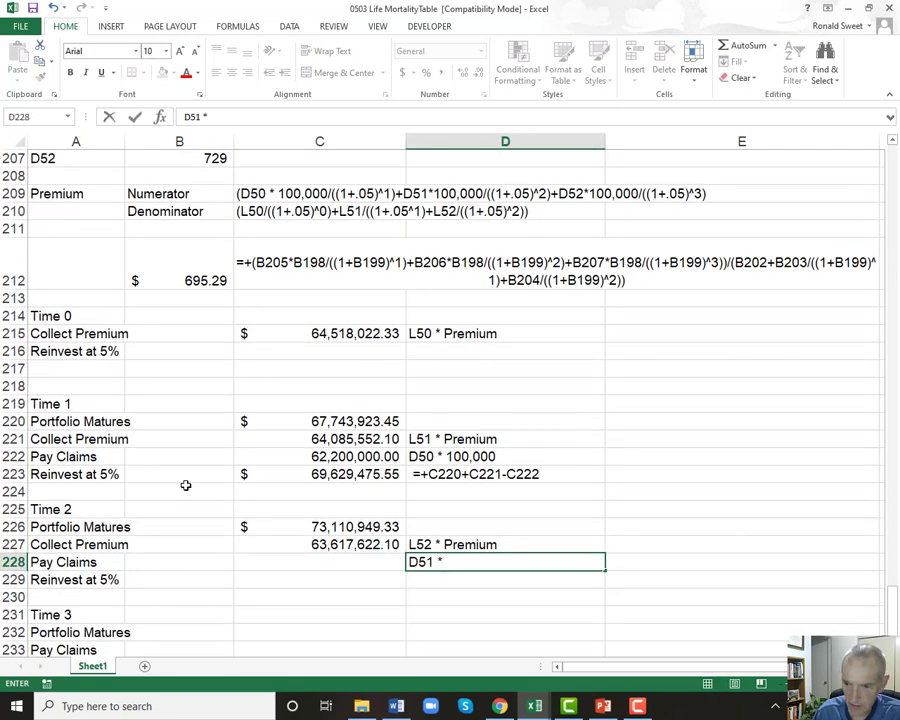
text(100,000)
key(Left)
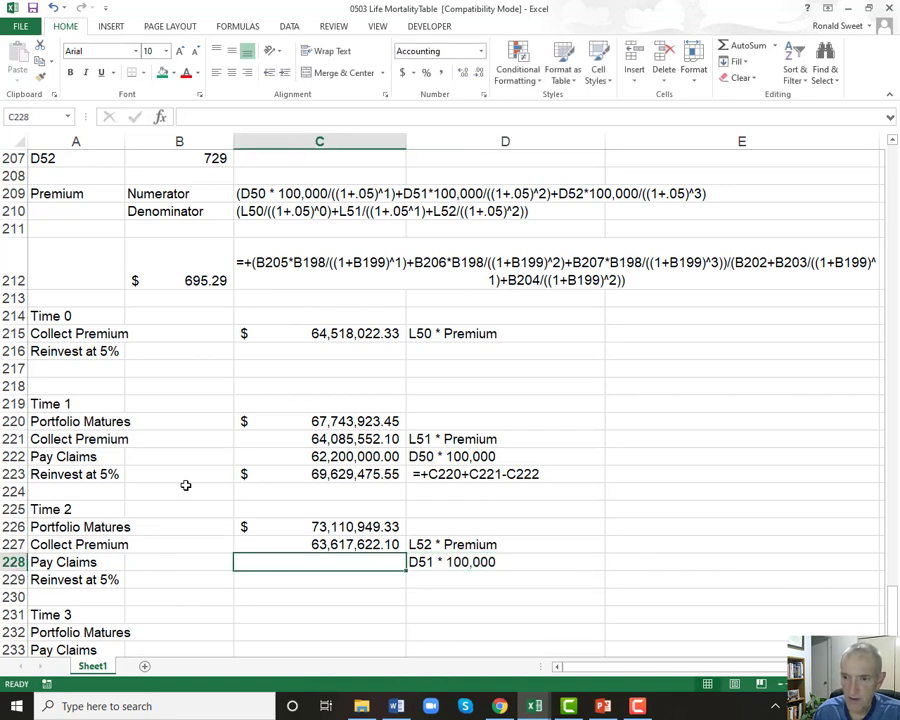
Calculate the Time 2 Pay Claims amount in C228 as B206*B198.
text(+)
scroll(620, 349, up, 3)
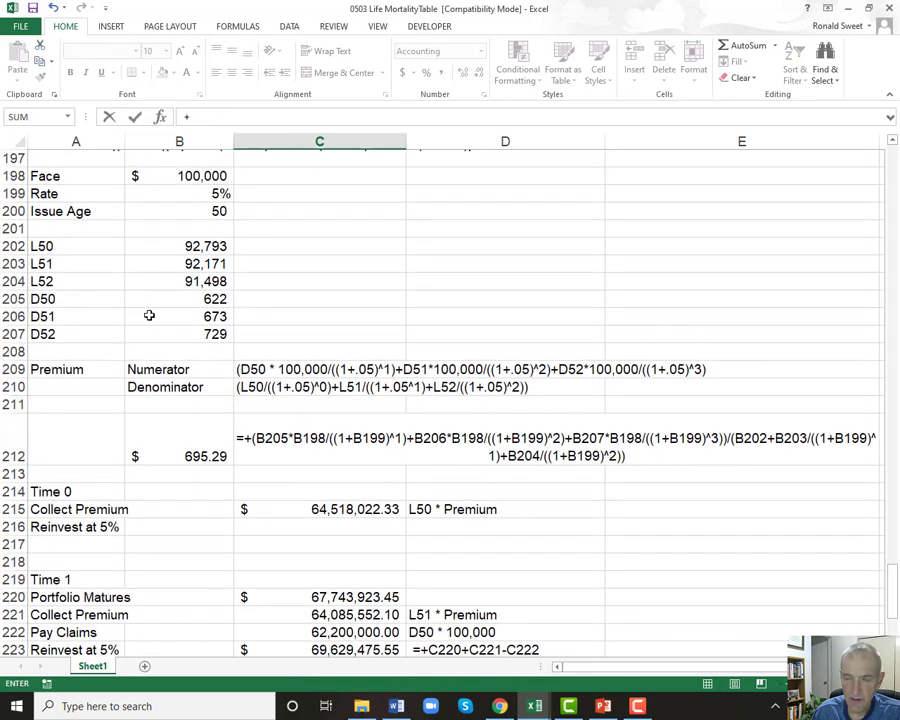
click(149, 315)
text(*)
click(165, 174)
key(Return)
Calculate the Time 2 Reinvest at 5% amount in C229 as C226+C227-C228.
key(Down)
key(Down)
key(Up)
key(Up)
text(+)
key(Up)
key(Up)
key(Up)
text(+)
key(Up)
key(Up)
text(-)
key(Up)
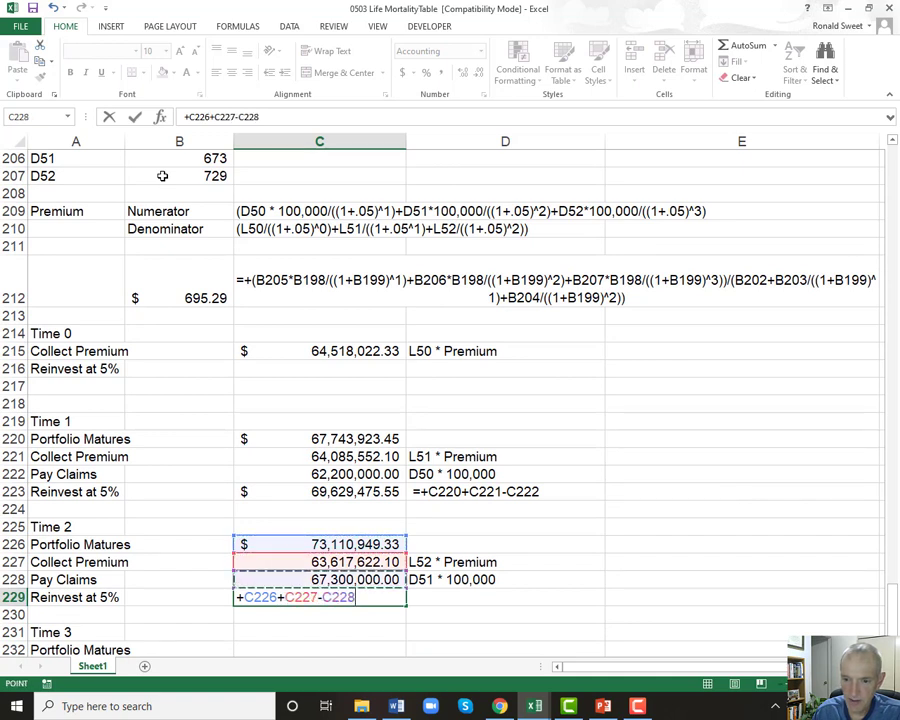
key(Return)
Show the formula =+C226+C227-C228 as text in D229 by copying it from C229, keeping C229 a working formula.
key(Up)
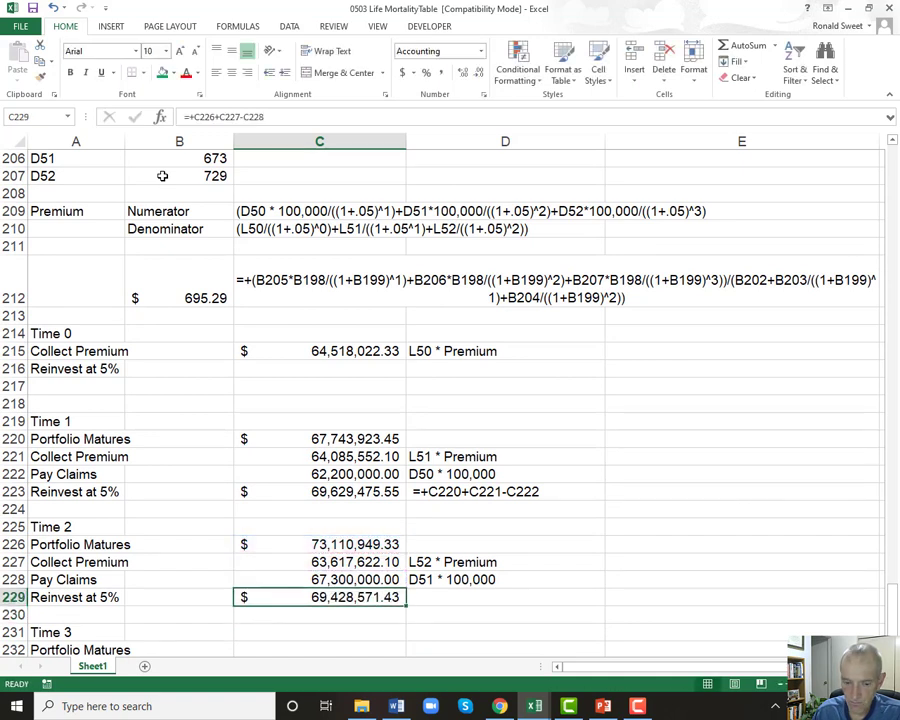
key(F2)
key(Home)
text(')
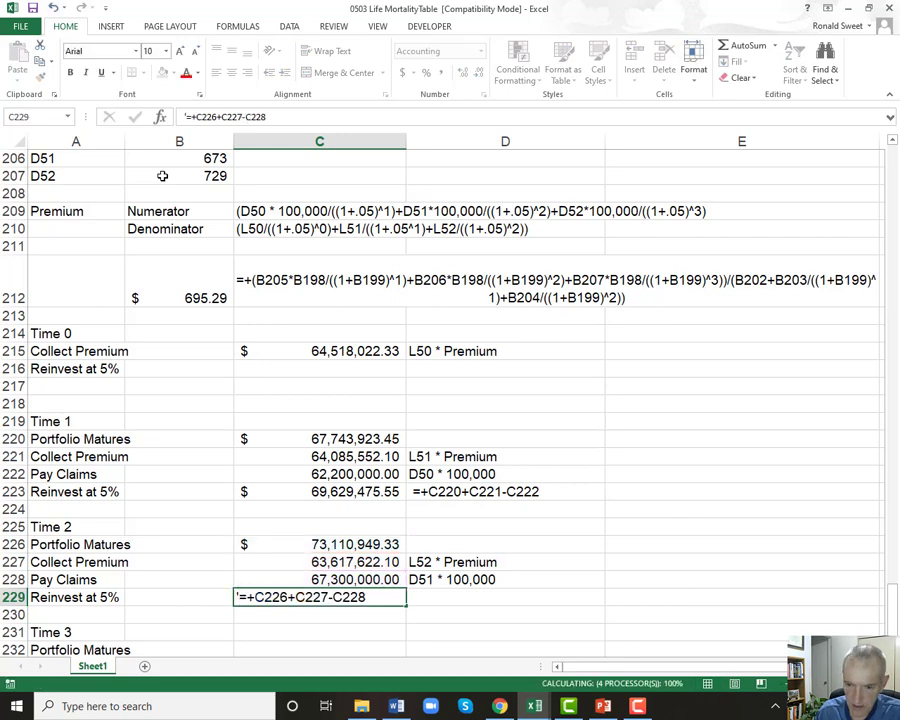
key(ctrl+Return)
key(ctrl+c)
key(Right)
key(ctrl+v)
key(Left)
key(F2)
key(Home)
key(Delete)
key(Return)
Calculate the Time 3 Portfolio Matures amount in C232 as C229*(1+B199) and format it as currency.
key(Down)
key(Down)
key(Down)
key(Down)
key(Down)
key(Up)
key(Up)
key(Up)
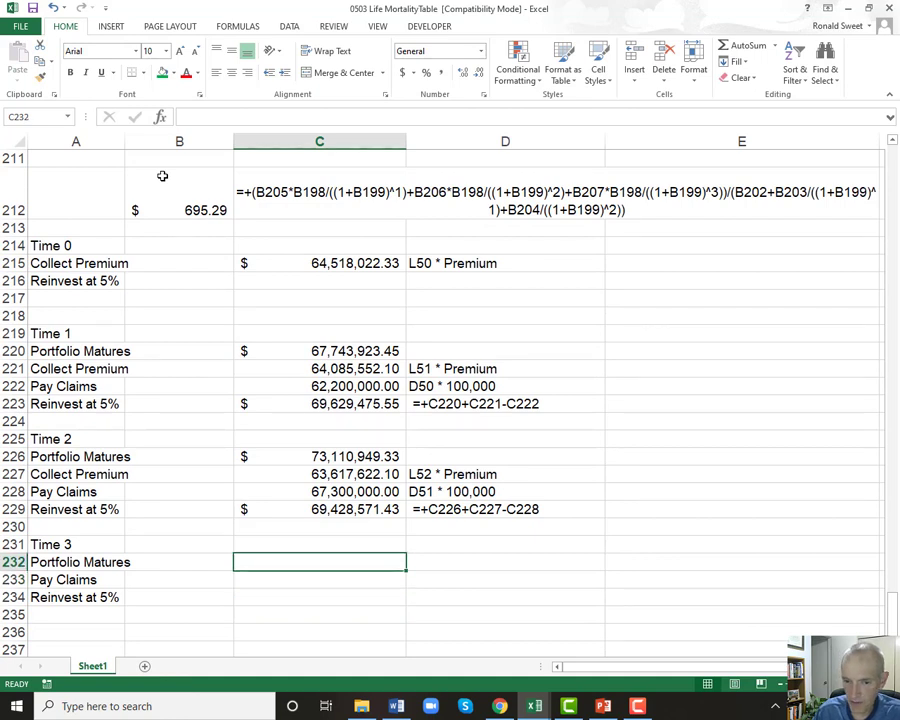
text(+)
key(Up)
key(Up)
key(Up)
text(*(1+)
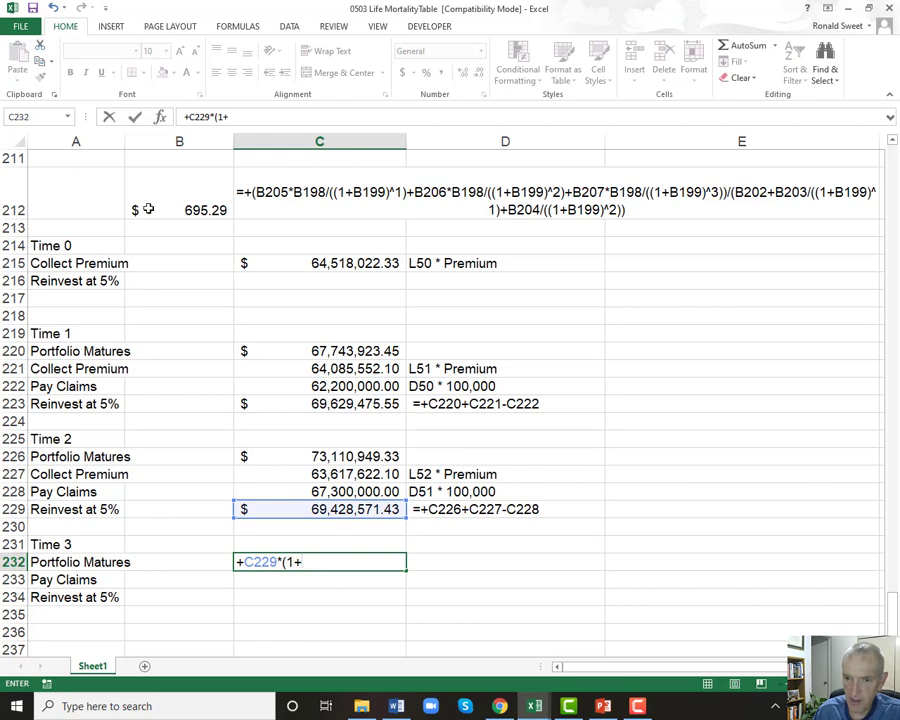
scroll(202, 299, up, 7)
click(196, 296)
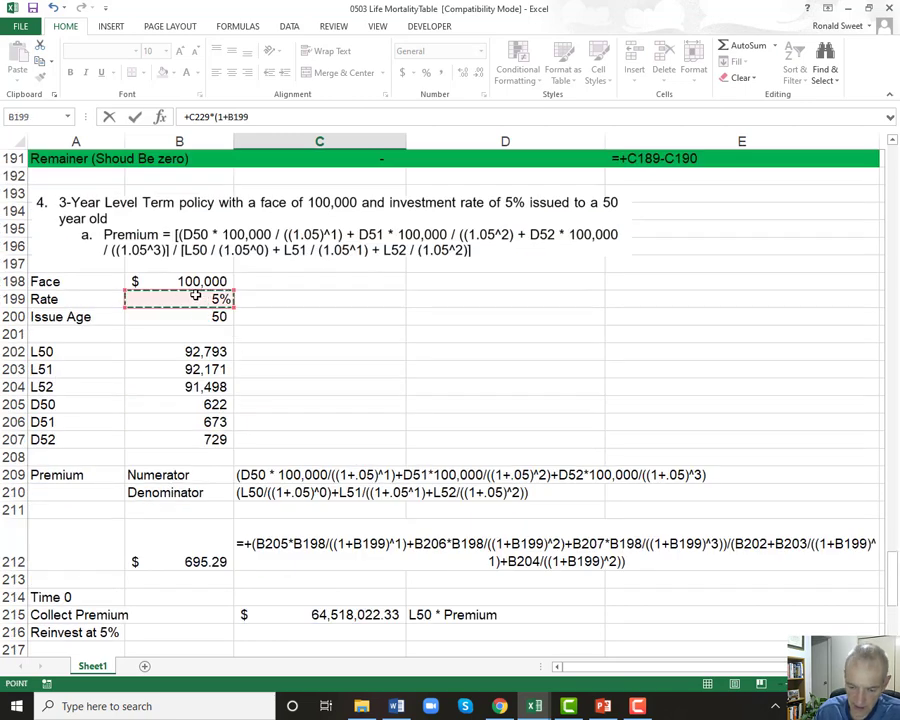
text())
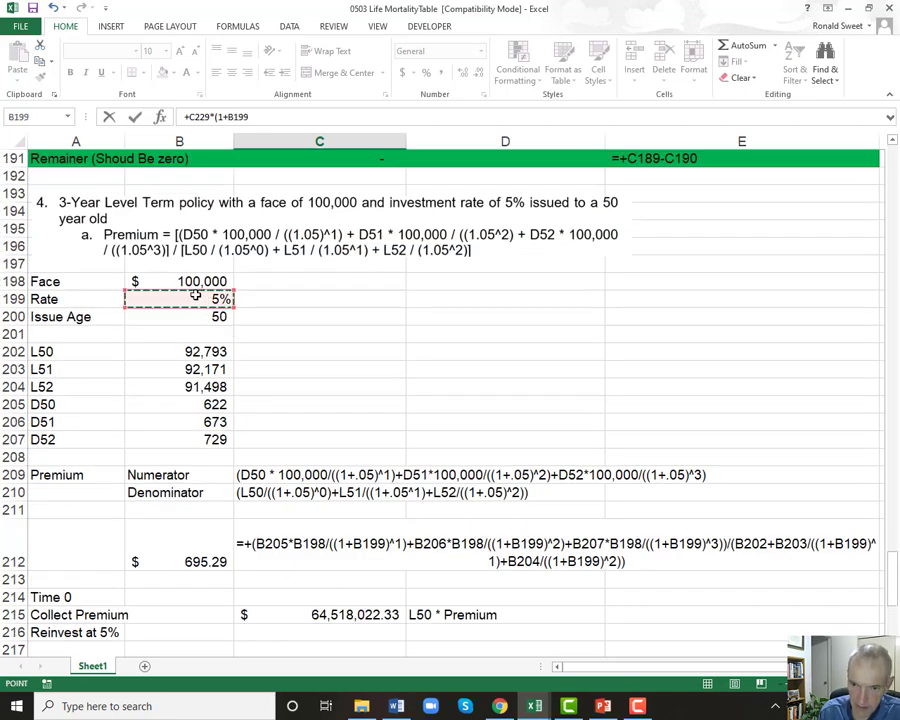
key(Return)
key(Up)
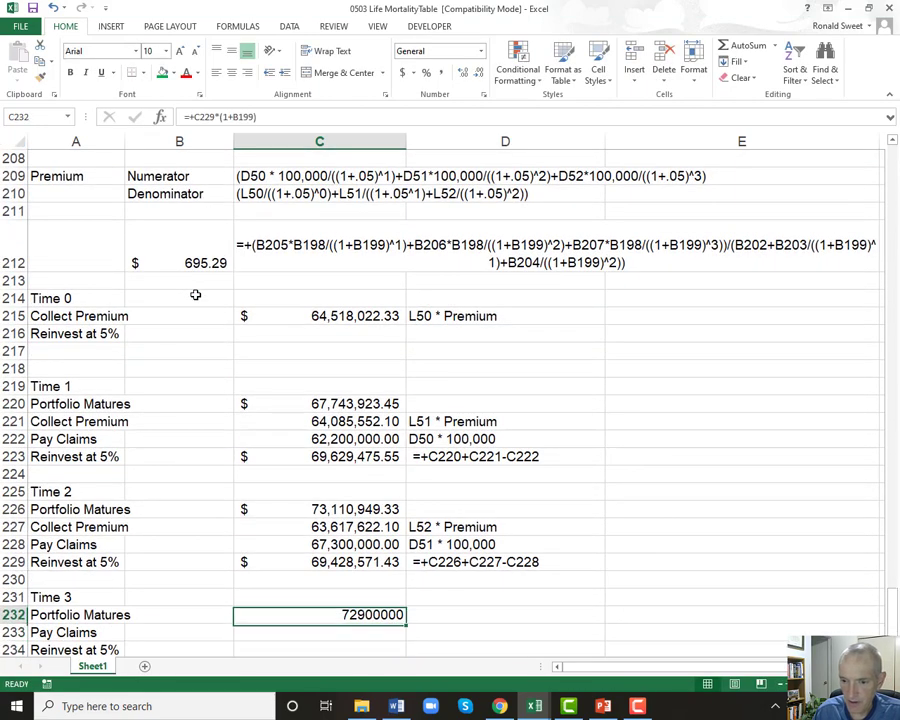
click(404, 74)
Enter the note "D52 * 100,000" in D233, in the Time 3 Pay Claims row.
key(Down)
key(Down)
key(Down)
key(Down)
key(Down)
key(Up)
key(Up)
key(Up)
key(Up)
key(Right)
key(Up)
key(Down)
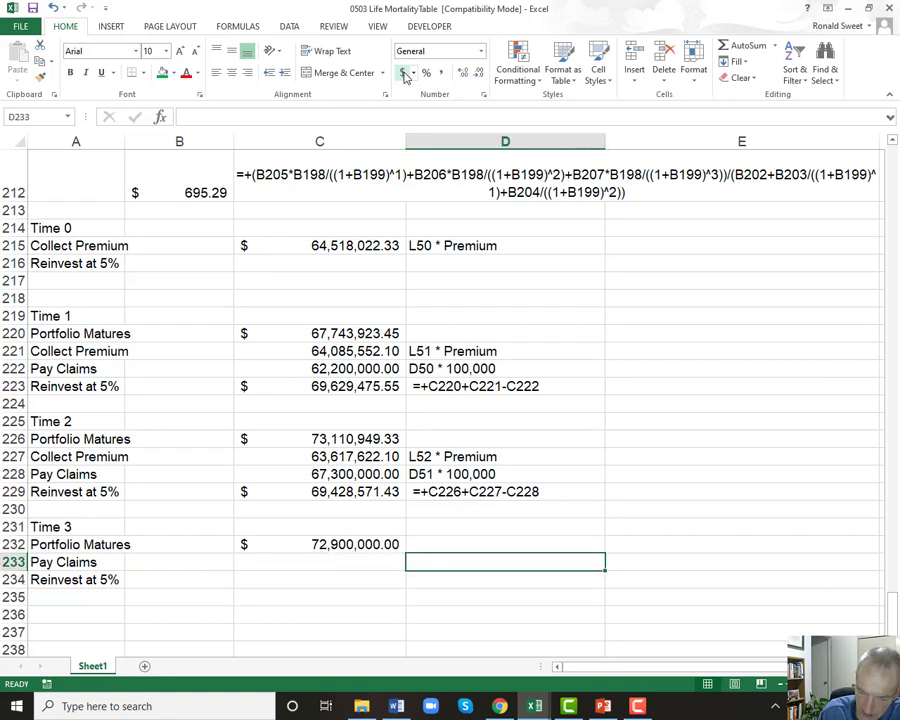
text(D52 * 10,000)
key(BackSpace)
key(BackSpace)
key(BackSpace)
key(BackSpace)
text(0,000)
Calculate the Time 3 Pay Claims amount in C233 as B207*B198 and format it in comma style with two decimals.
key(Left)
text(+)
scroll(263, 225, up, 3)
scroll(268, 250, up, 4)
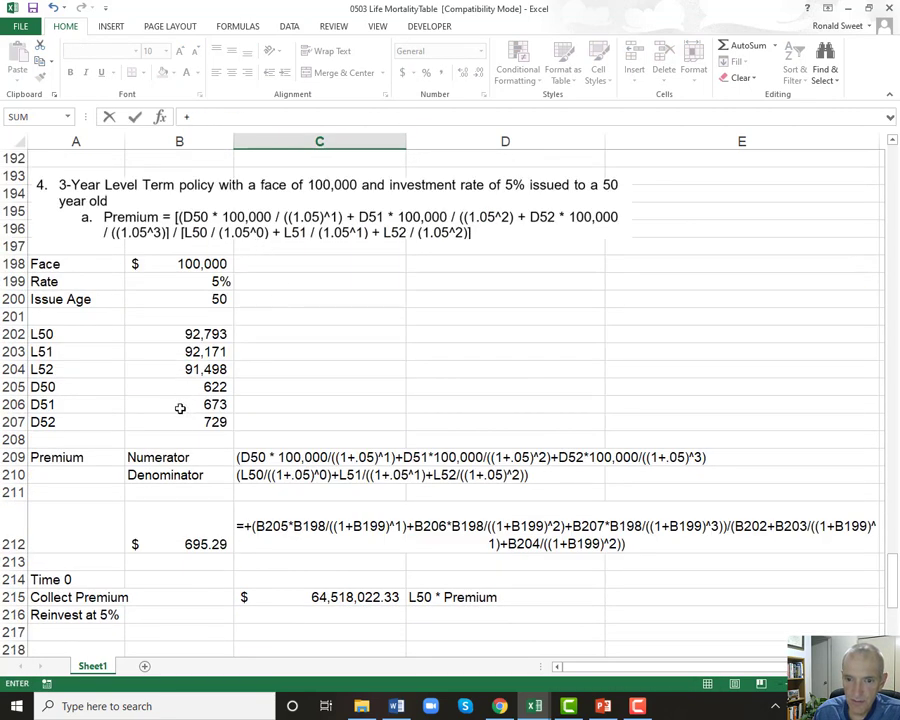
click(178, 422)
text(*)
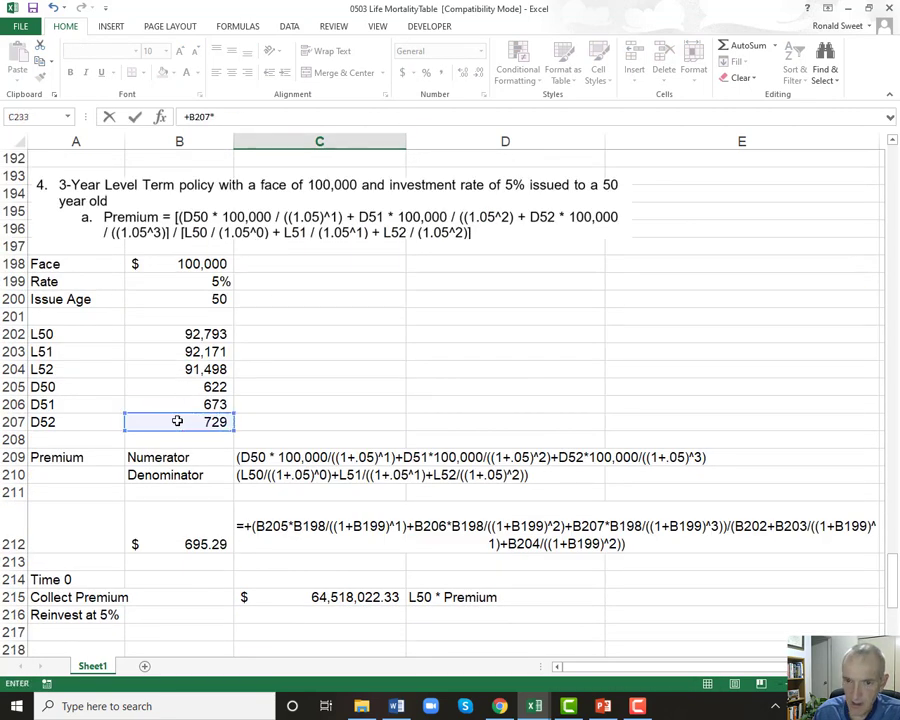
click(156, 266)
key(Return)
key(Return)
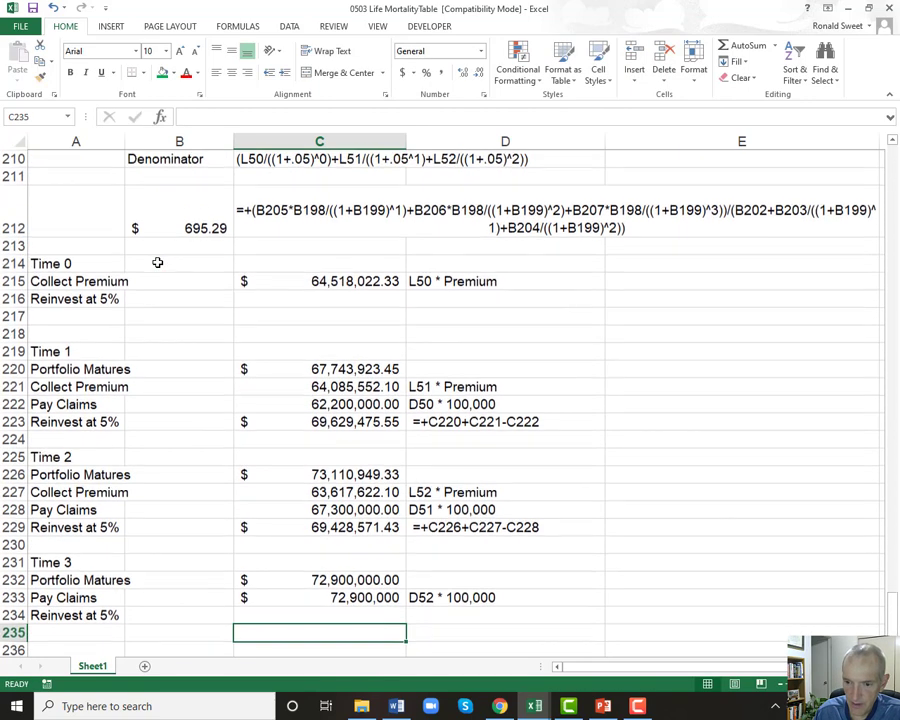
key(Up)
key(Up)
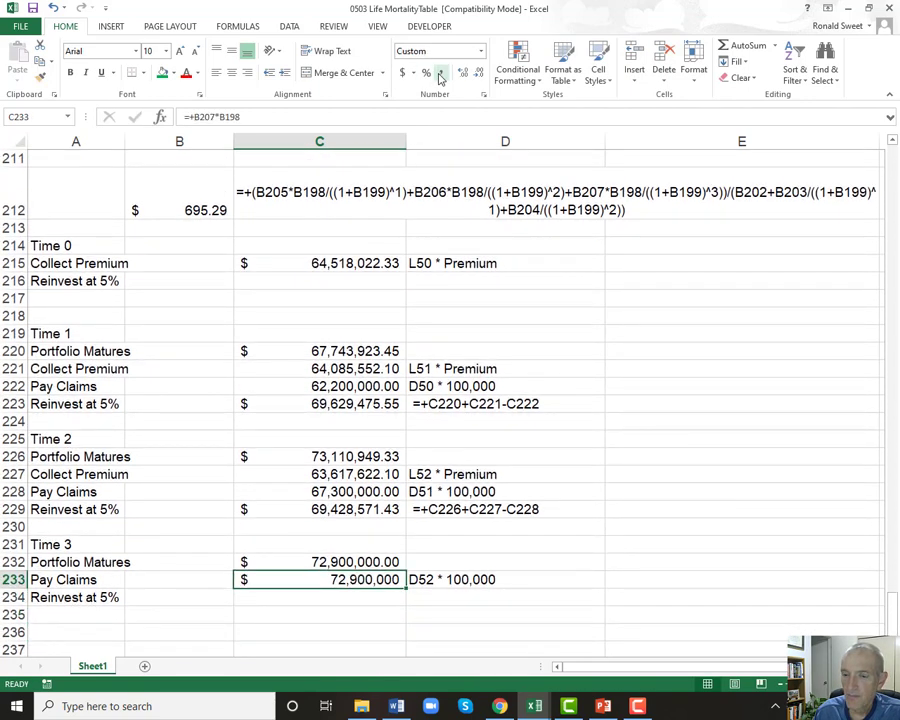
click(440, 76)
Carry C232's currency format over to C234 and calculate the amount left at Time 3 there as C232-C233.
key(Up)
key(ctrl+c)
key(Down)
key(Down)
key(Return)
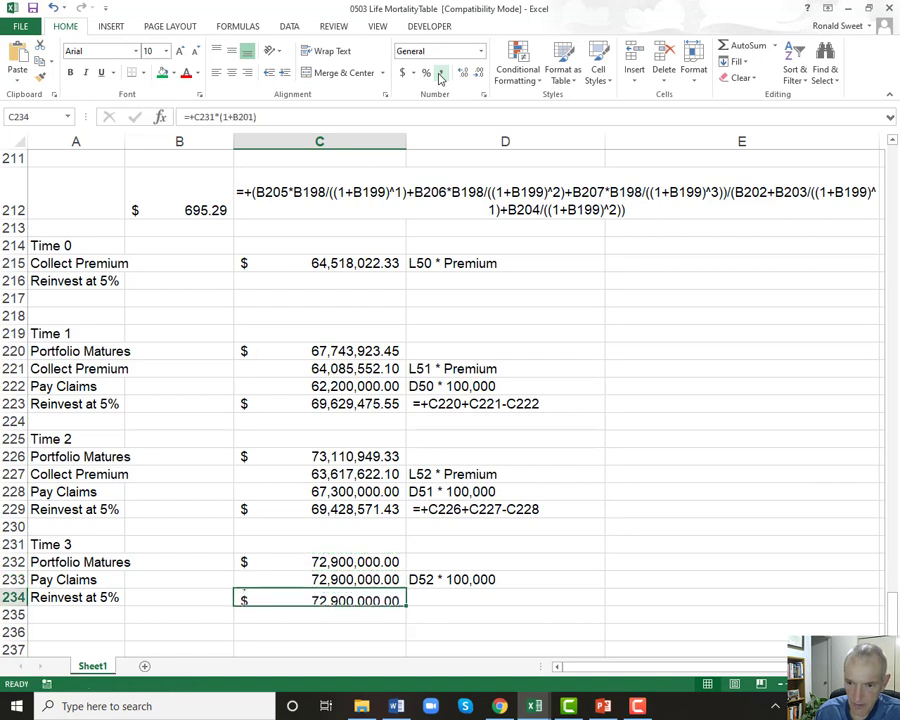
key(Delete)
text(+)
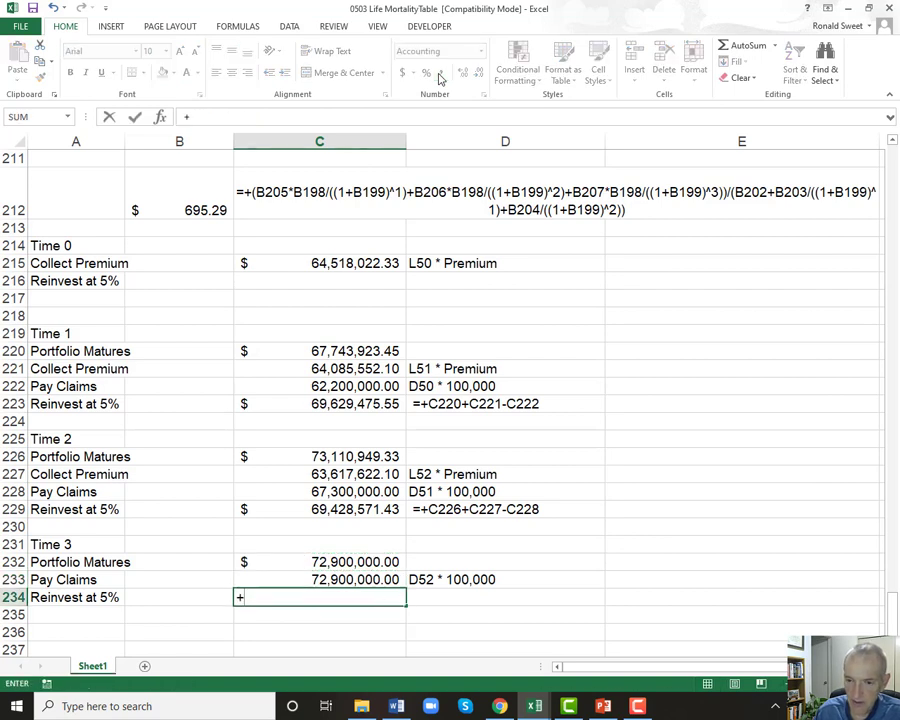
key(Up)
key(Up)
text(-)
key(Up)
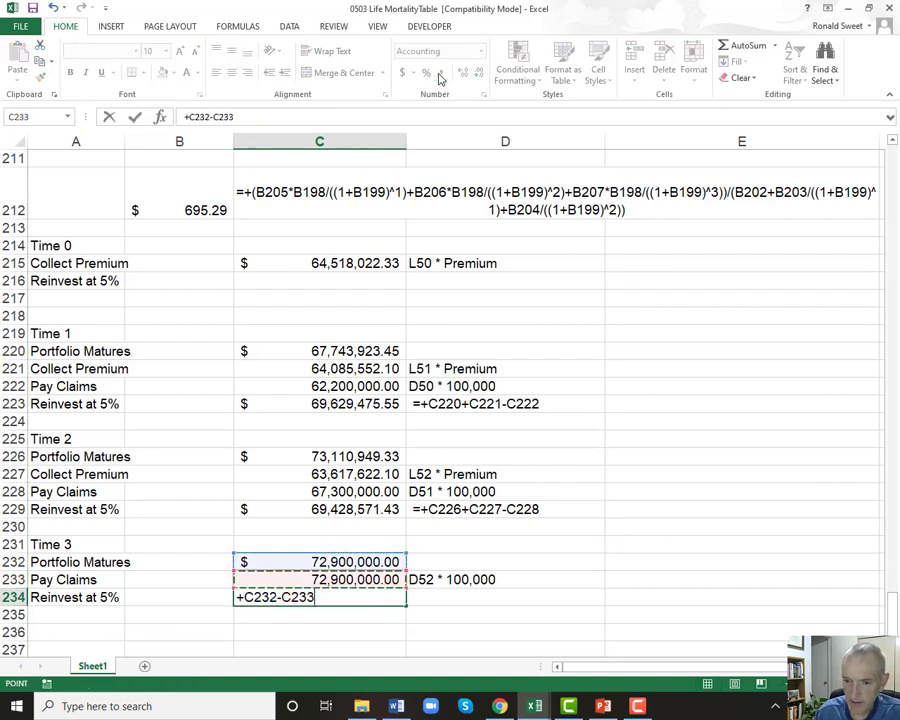
key(Return)
key(Up)
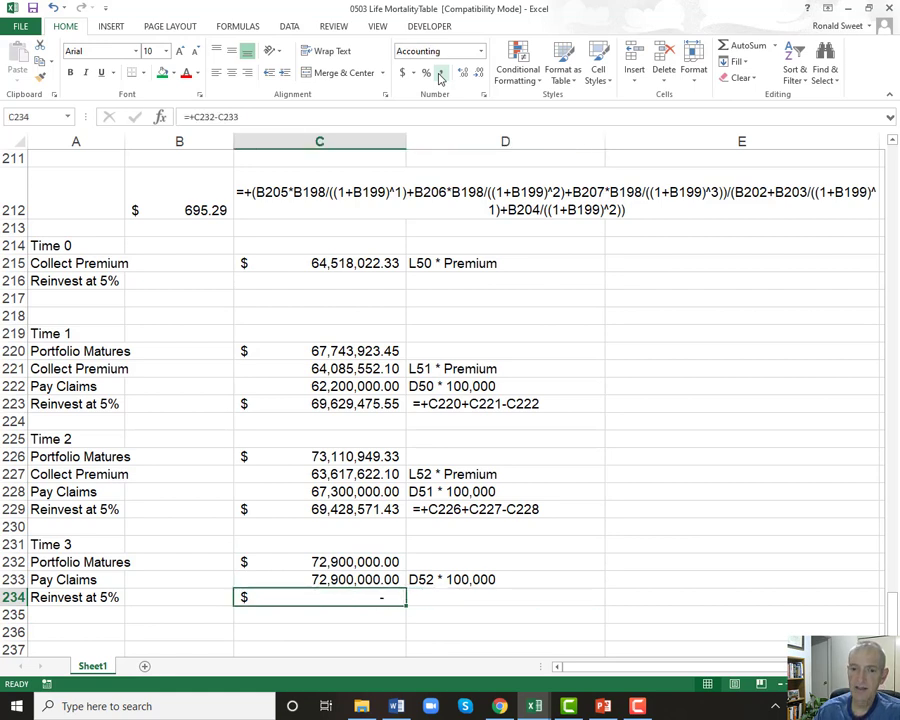
Clear the "Reinvest at 5%" label from A234 in the Time 3 block.
key(Left)
key(Left)
key(Delete)
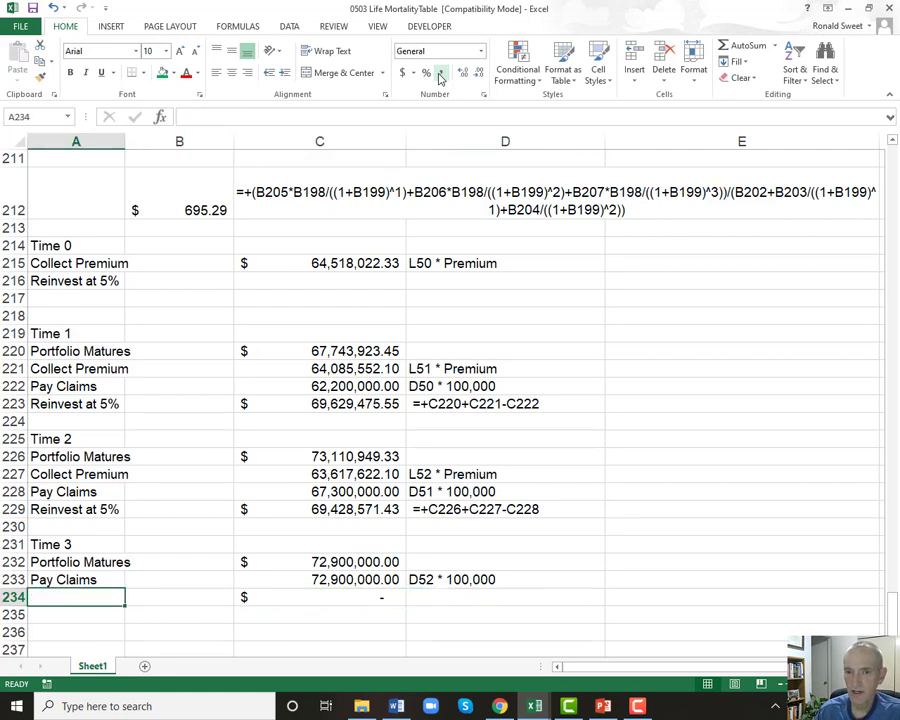
Overwrite the premium formula in B212 with the fixed rounded value 695.29 and undo the replacement.
key(Up)
key(Up)
key(Up)
key(Up)
key(Up)
key(Up)
key(Up)
key(Up)
key(Up)
key(Up)
key(Up)
key(Up)
key(Up)
key(Up)
key(Up)
key(Up)
key(Up)
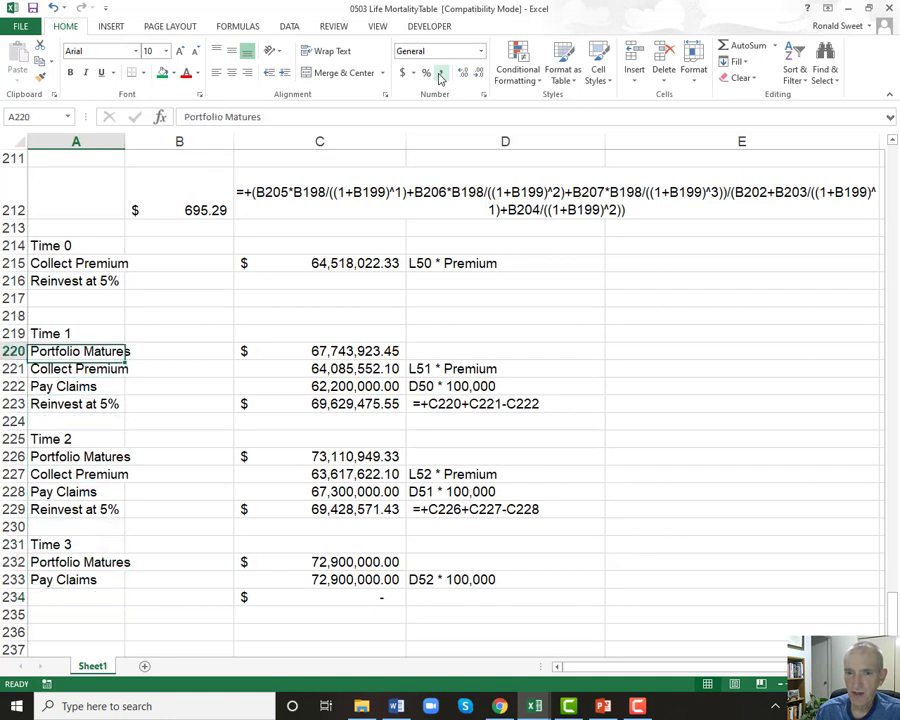
key(Up)
key(Up)
key(Up)
key(Up)
key(Up)
key(Right)
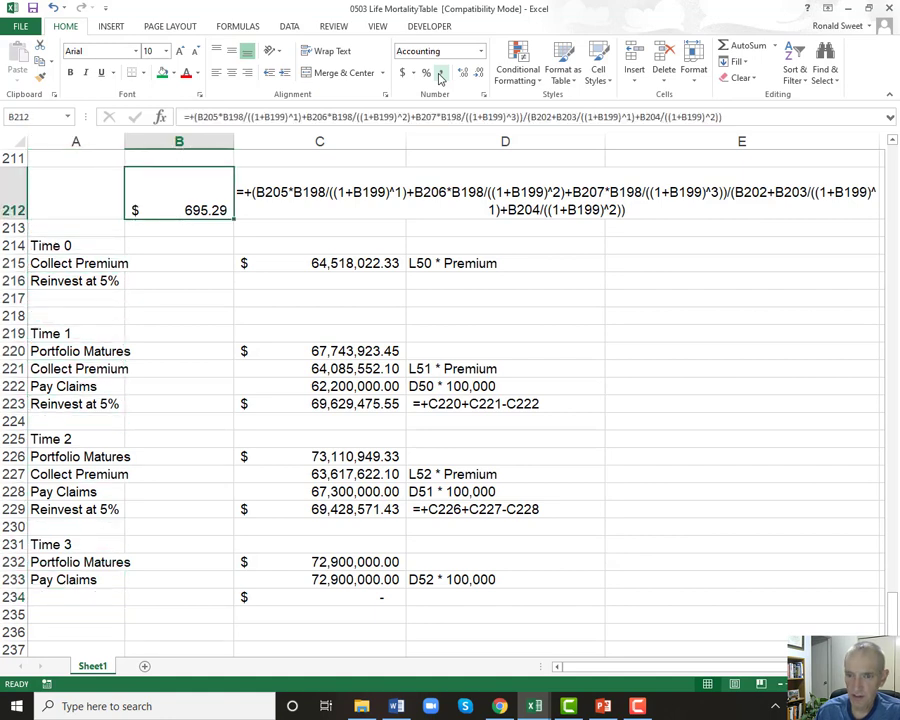
text(69)
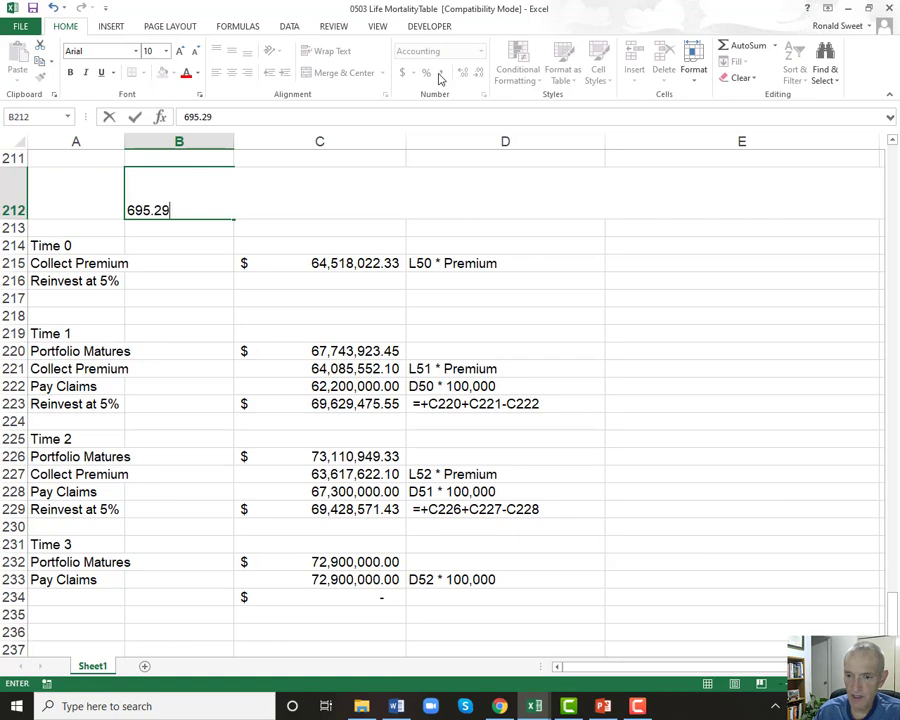
text(5.29)
key(Return)
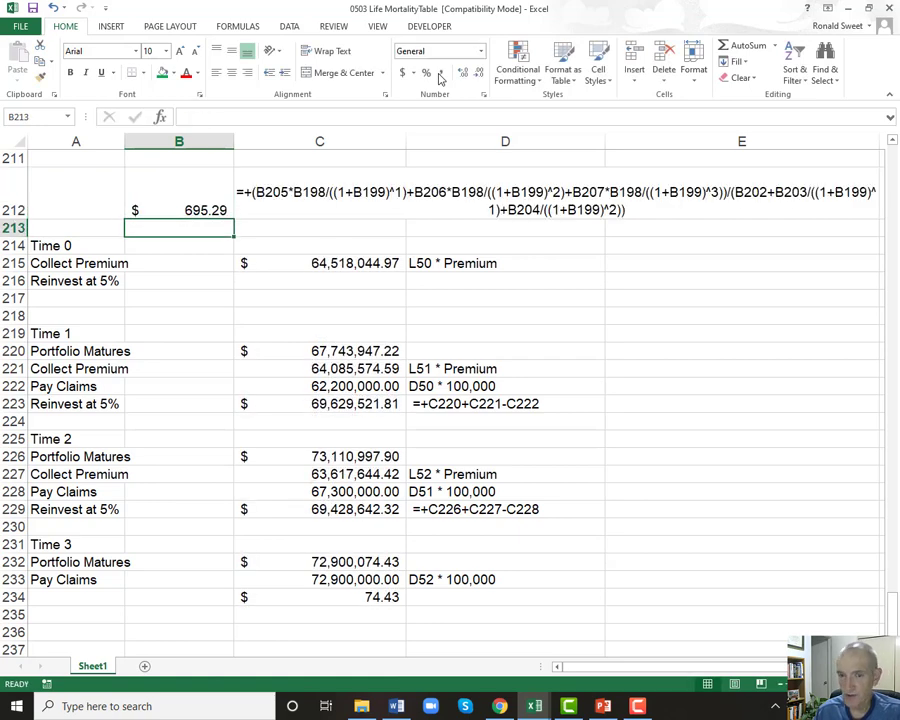
key(ctrl+z)
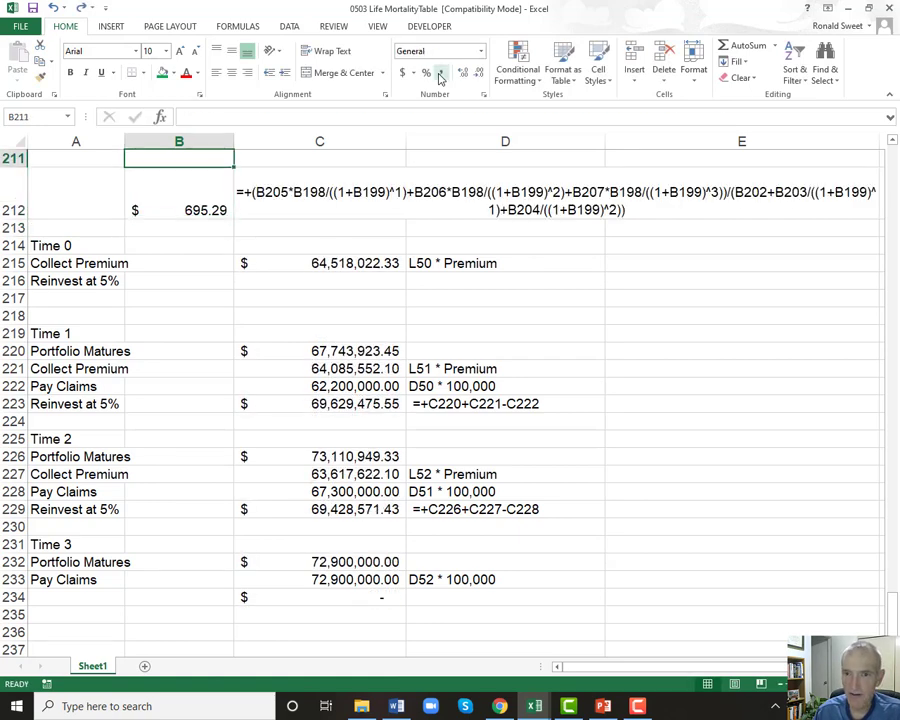
Show the B212 premium with four decimal places and return it to two.
click(461, 73)
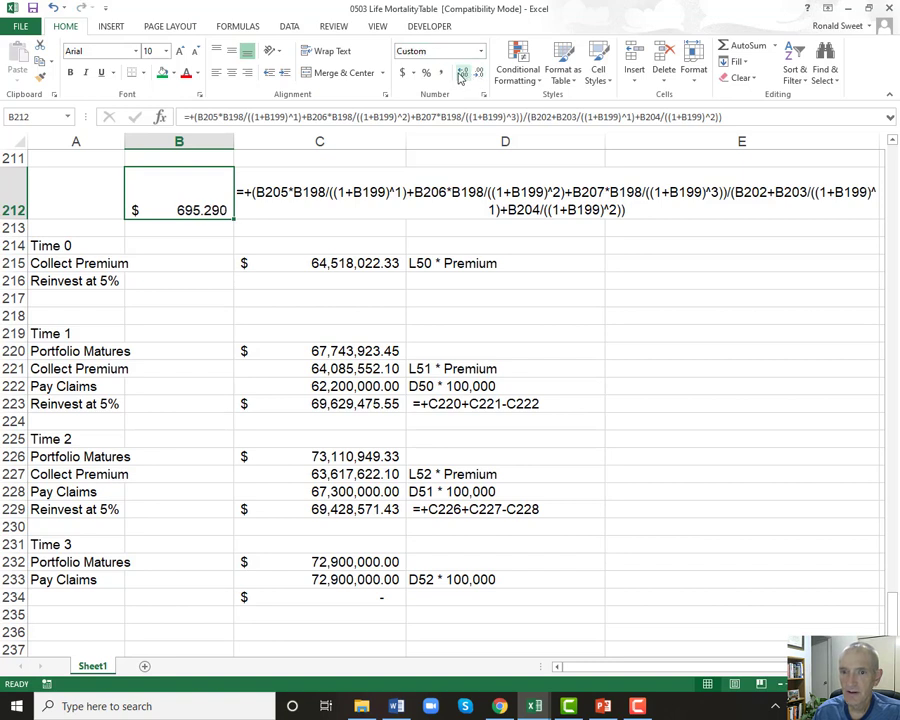
click(461, 74)
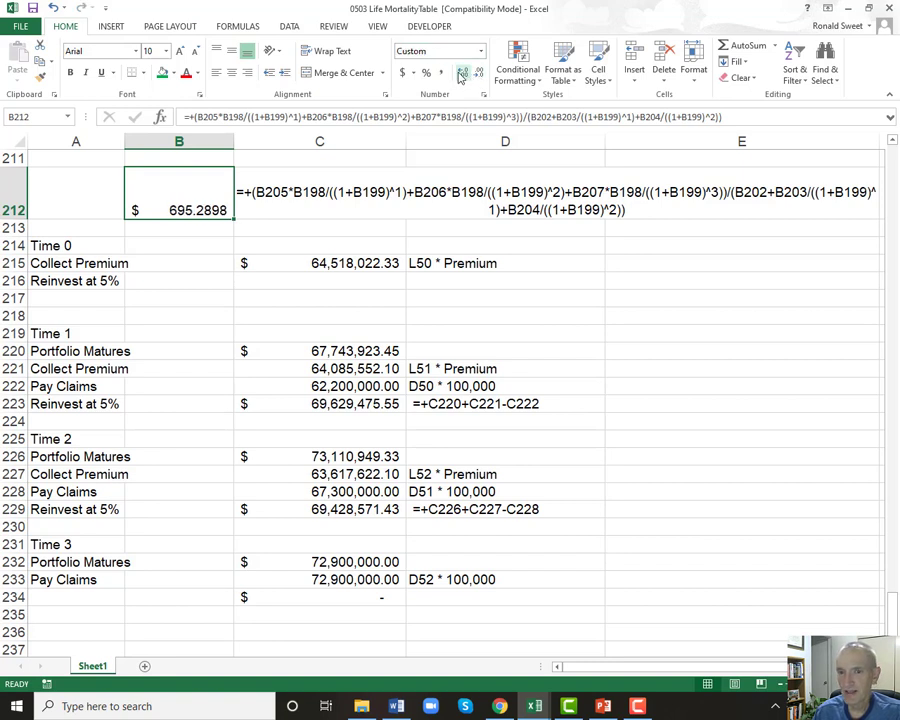
click(479, 74)
click(480, 75)
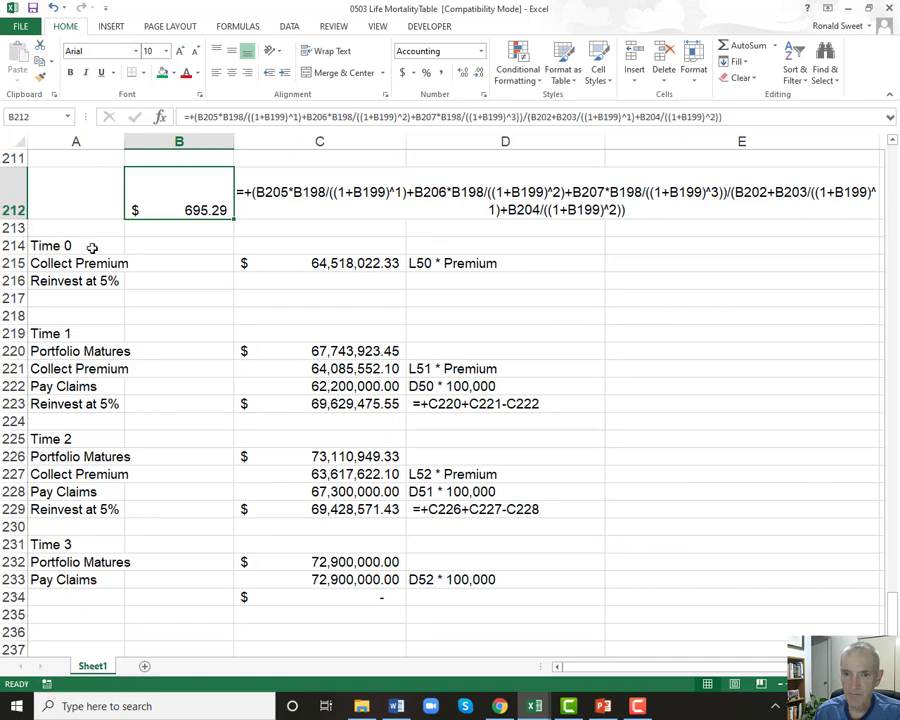
Fill the premium result cell B212 with yellow.
scroll(168, 300, up, 3)
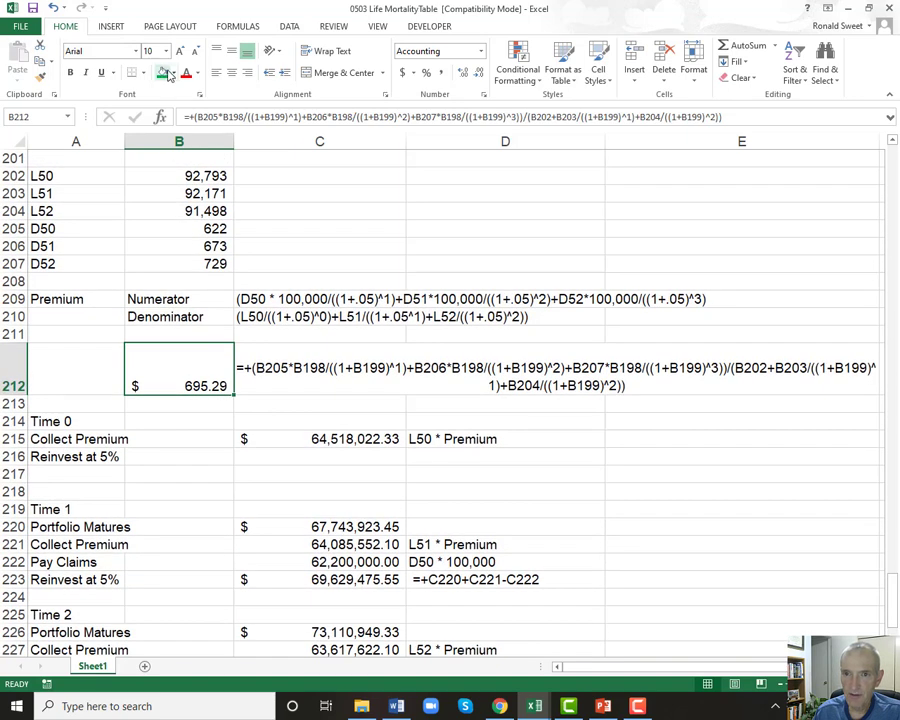
click(171, 73)
click(199, 183)
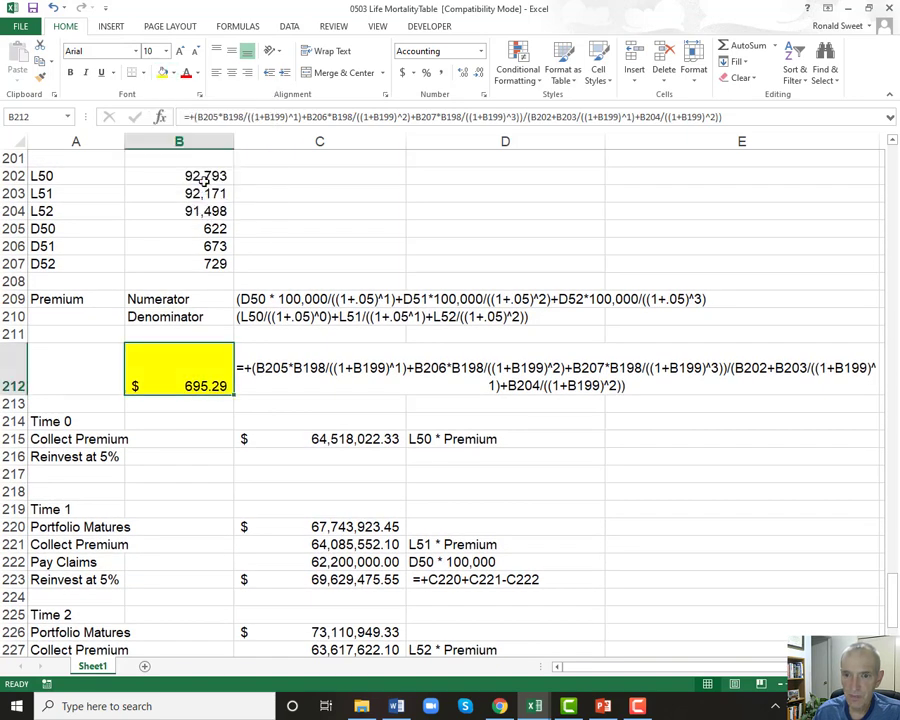
Fill the premium Numerator and Denominator rows, B209:E210, with a pale green theme colour.
drag(170, 298, 695, 320)
click(171, 73)
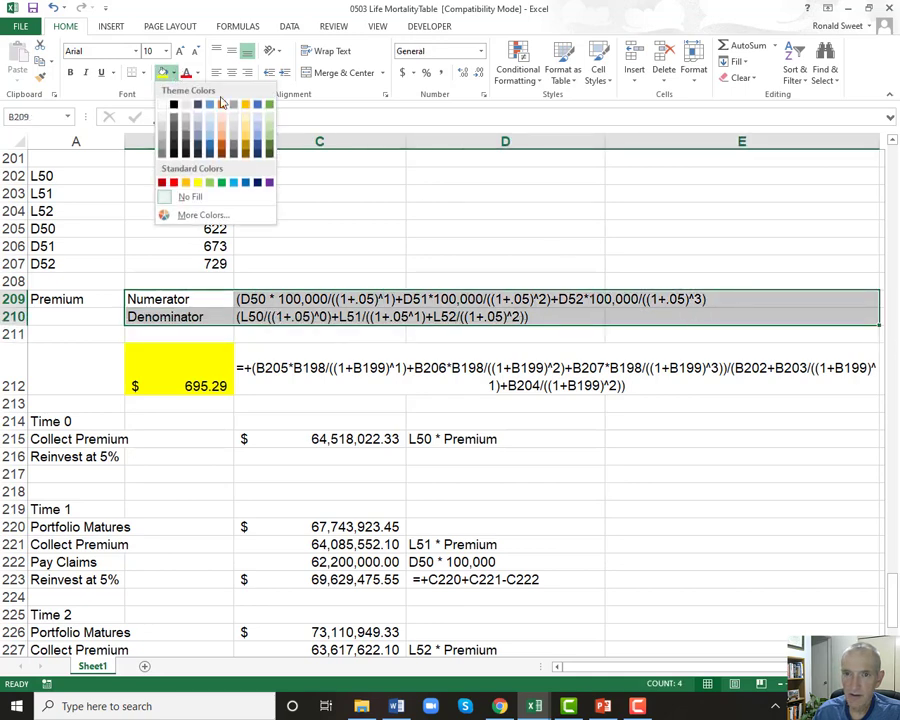
click(270, 128)
Fill the whole Time 0 to Time 3 cash-flow block, A214:D234, with the standard light green.
drag(66, 420, 68, 420)
key(ctrl+a)
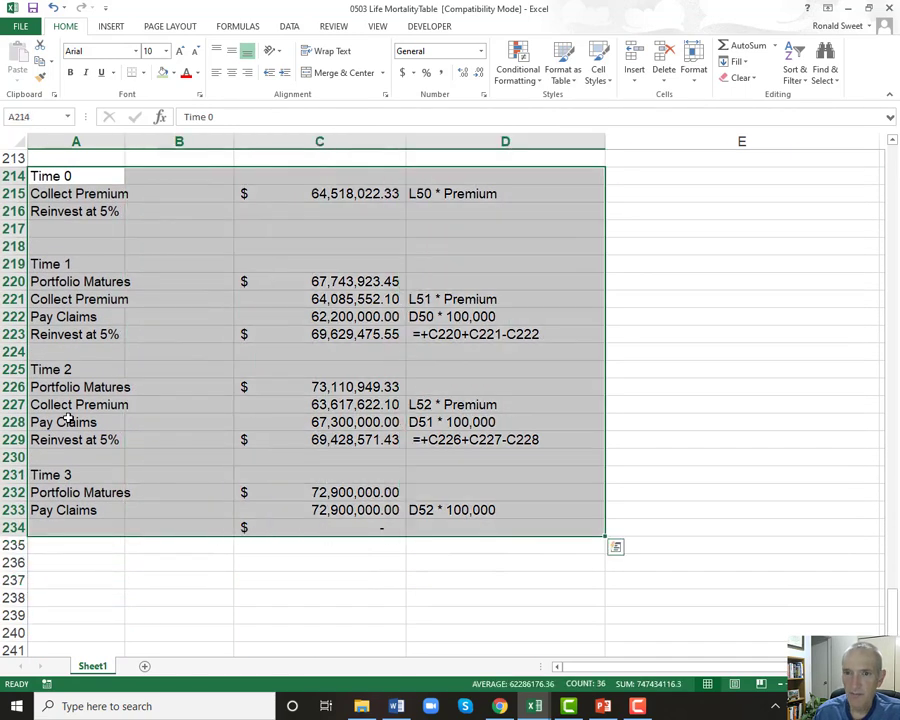
click(173, 74)
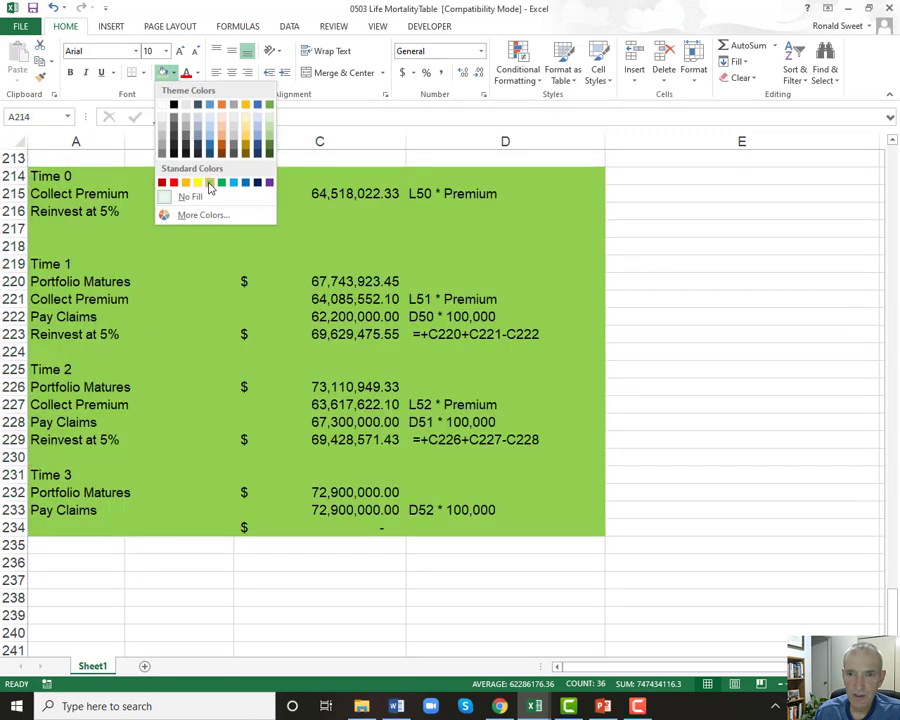
click(209, 184)
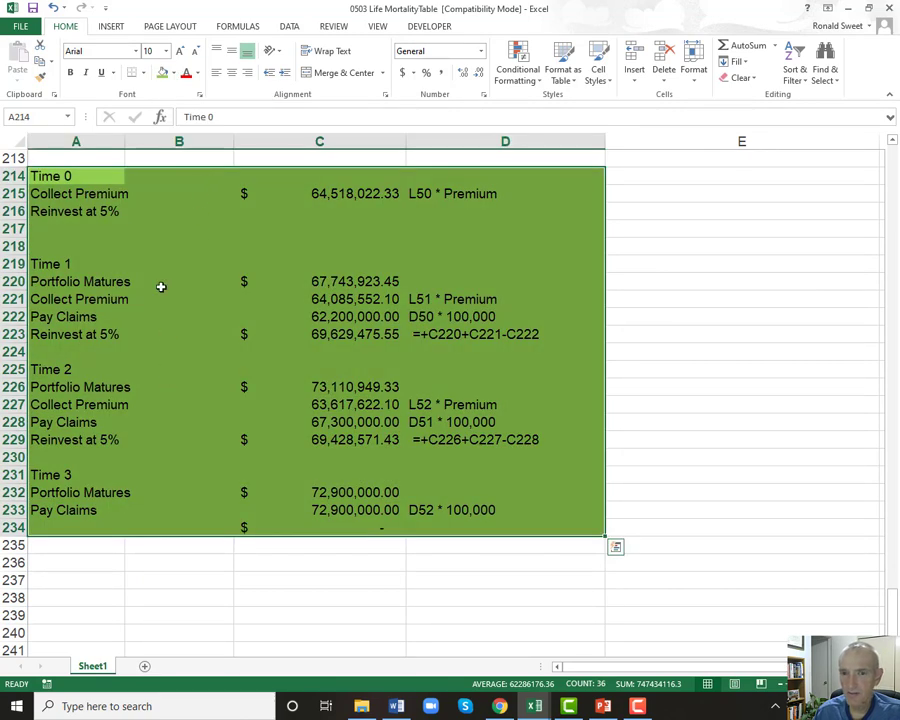
click(104, 190)
click(87, 175)
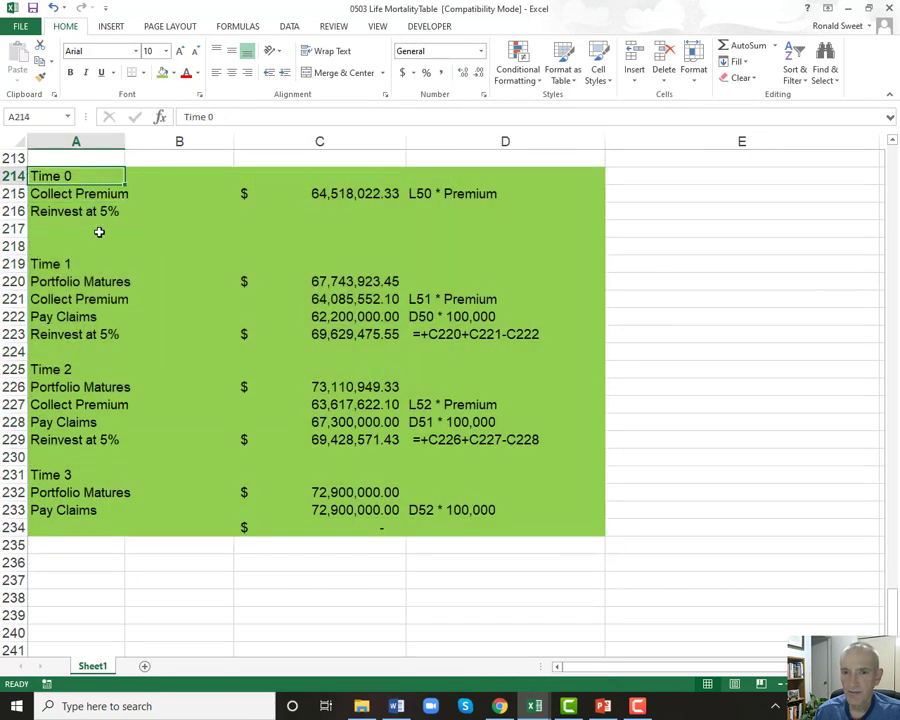
Copy the whole level-premium solution from the Face row through Time 3, A198:E234, and paste it starting at A237.
drag(72, 177, 464, 527)
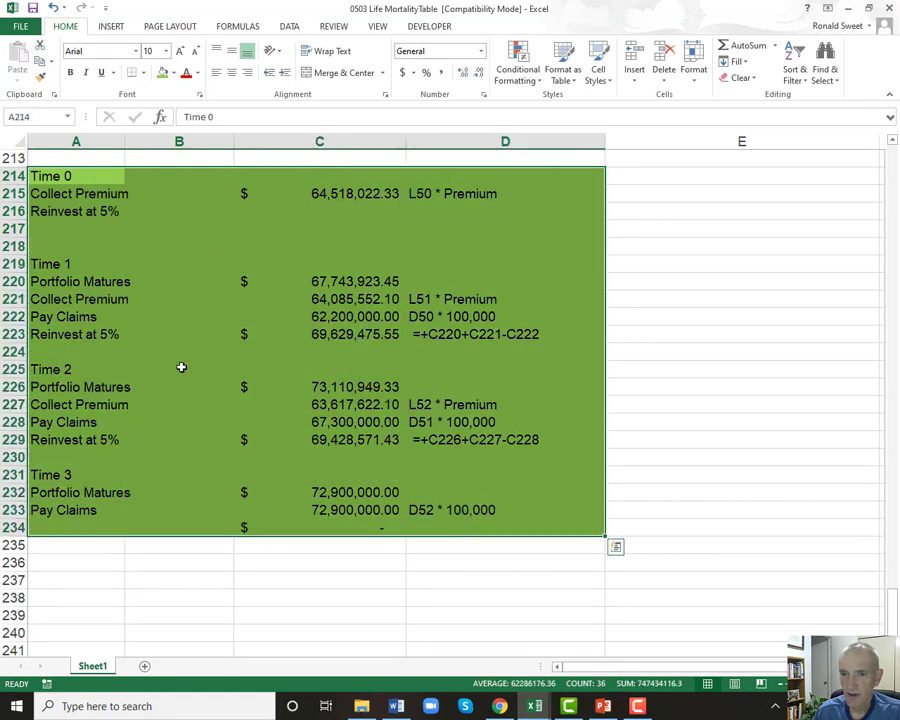
scroll(173, 367, up, 3)
scroll(156, 364, up, 3)
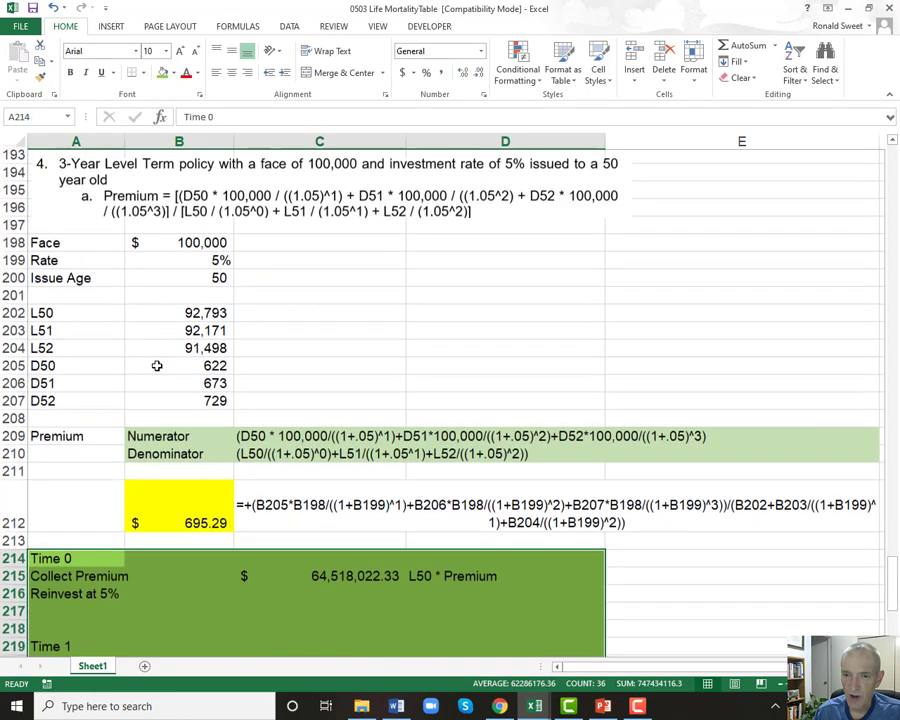
scroll(155, 365, down, 3)
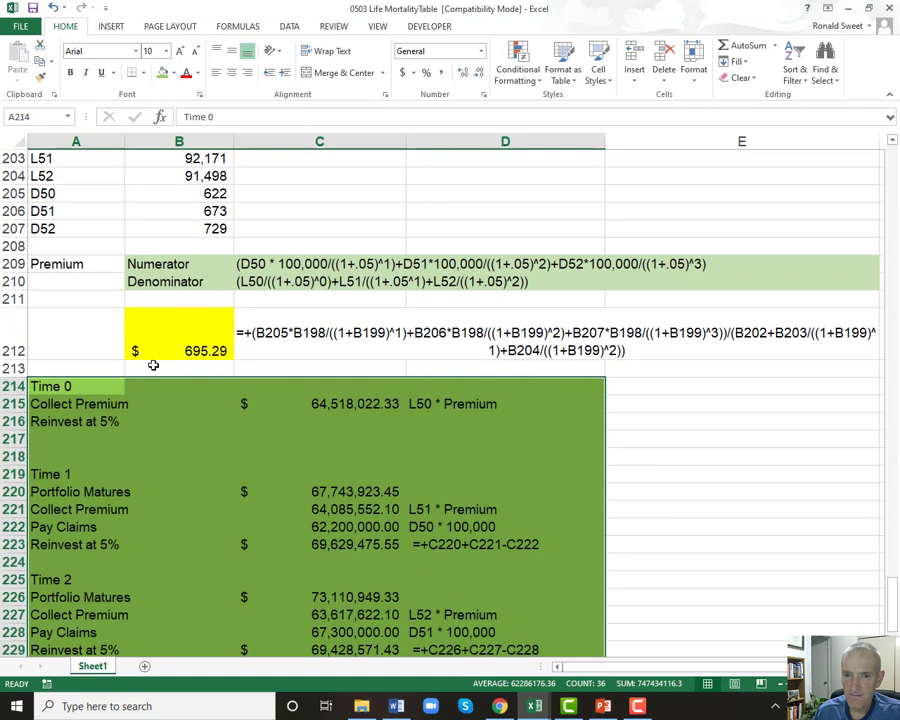
scroll(154, 365, up, 7)
scroll(152, 367, down, 3)
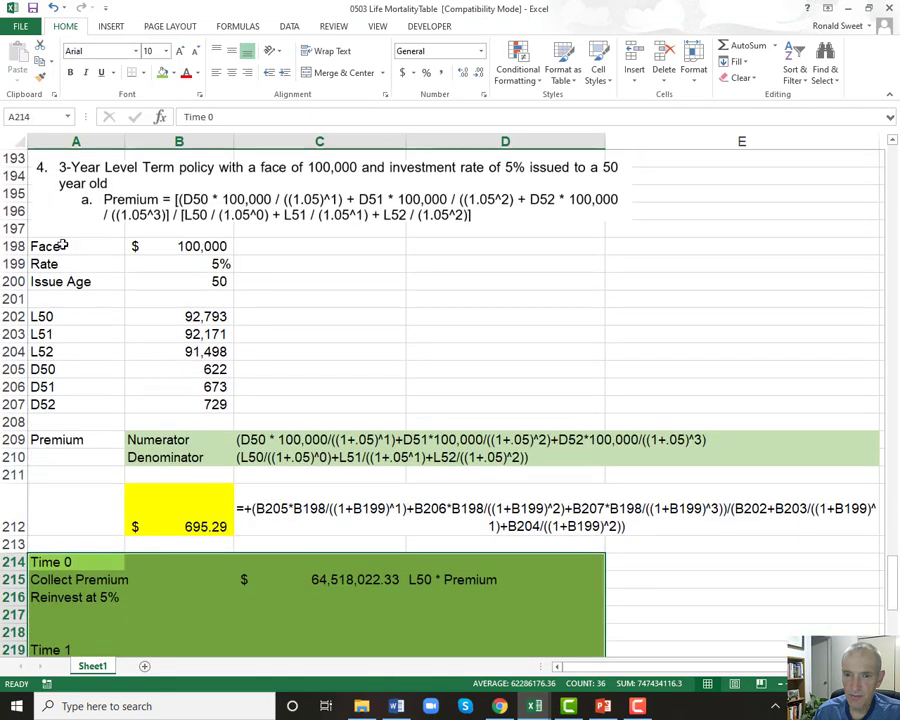
click(59, 247)
drag(60, 247, 800, 605)
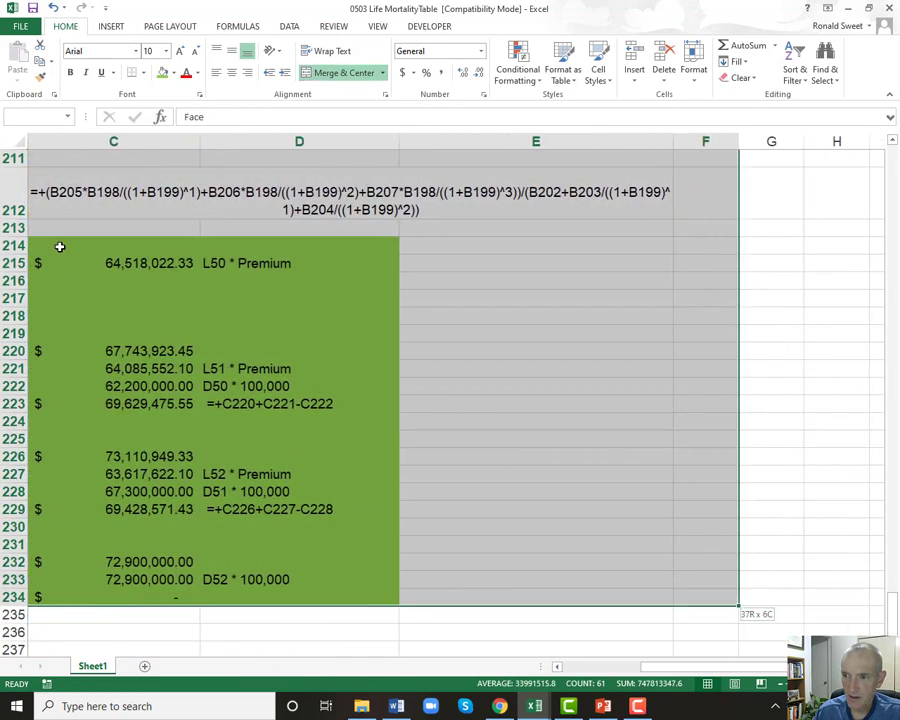
key(ctrl+c)
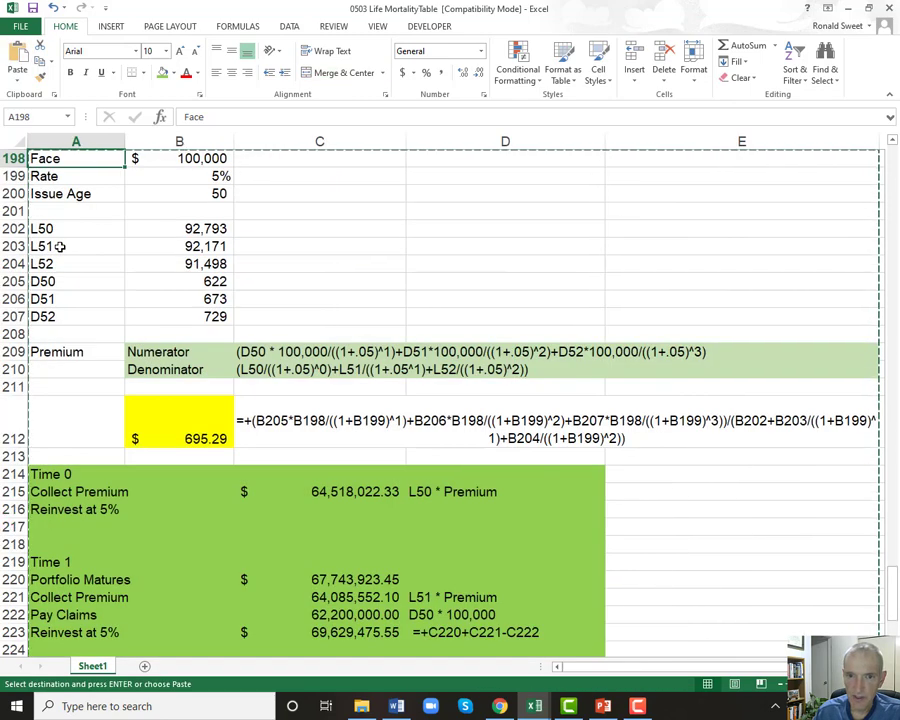
key(Page_Down)
key(Down)
key(Down)
key(Down)
key(Down)
key(Down)
key(Down)
key(Down)
key(Down)
key(Down)
key(Down)
key(Down)
key(Down)
key(Return)
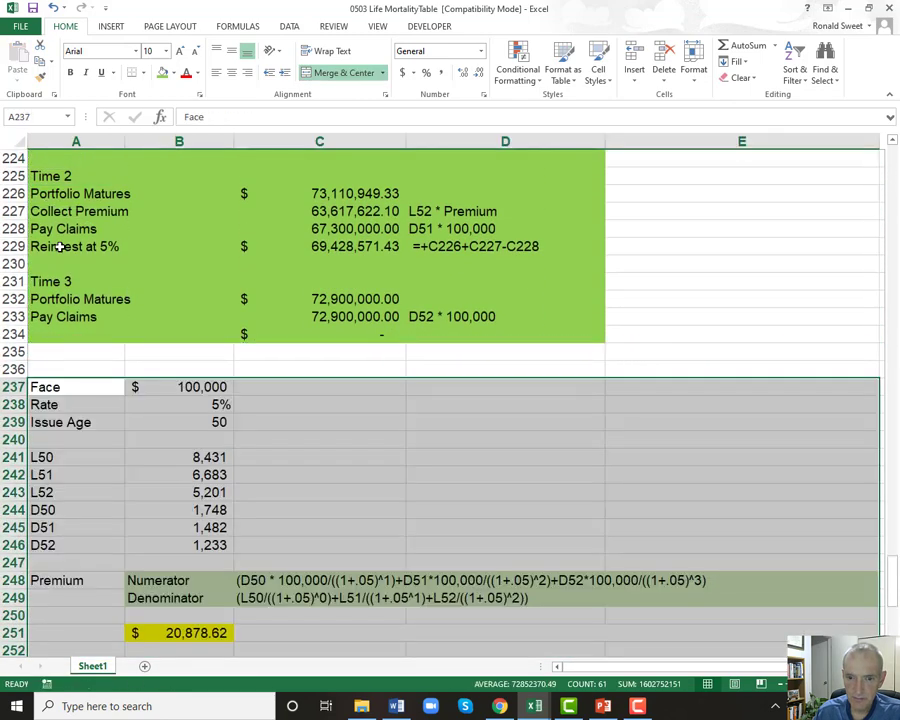
Enter the heading "What if it had been single premium" in A236, above the pasted block.
key(Down)
key(Up)
key(Up)
text(W)
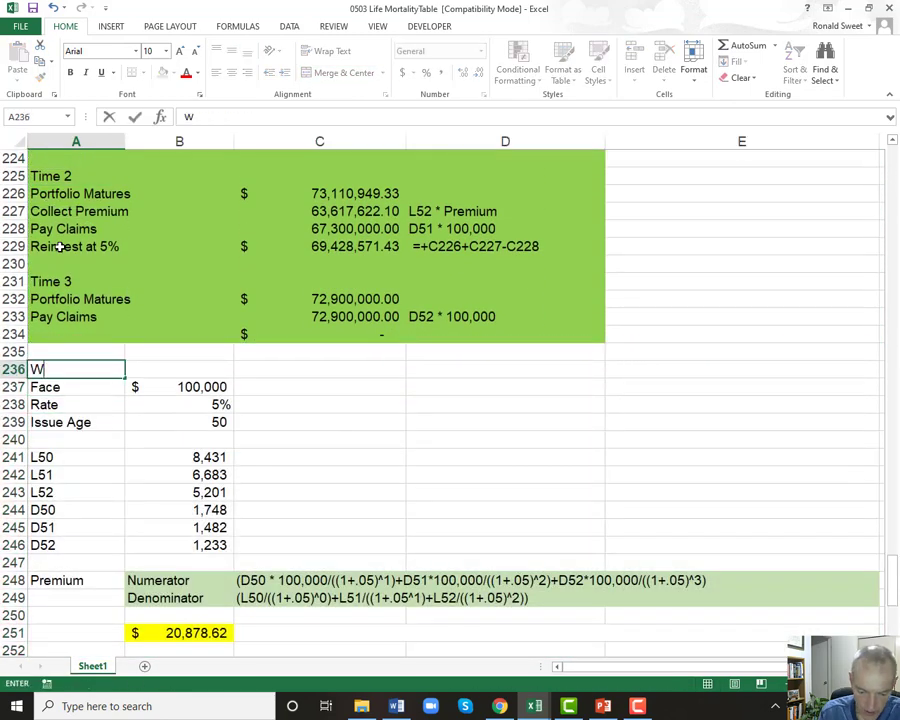
text(hat if it had been single premium)
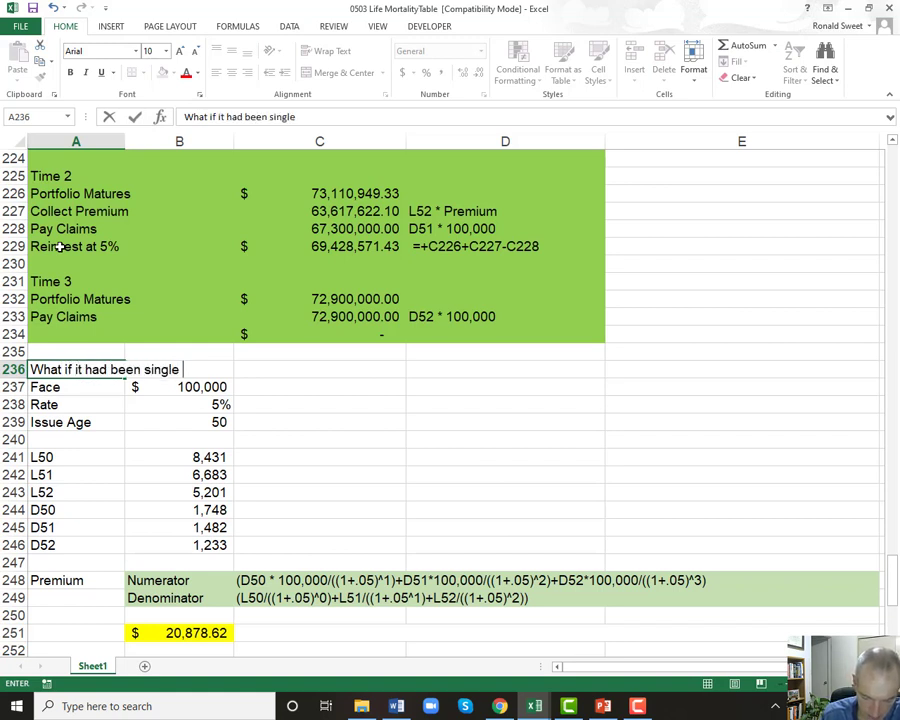
key(ctrl+Return)
Link the copied L50 cell B241 to B202 with =+B202 and fill that formula through the D52 row, B246.
key(Down)
key(Down)
key(Down)
key(Down)
key(Down)
key(Down)
key(Down)
key(Down)
key(Down)
key(Down)
key(Down)
key(Down)
key(Down)
key(Down)
key(Down)
key(Down)
key(Down)
key(Down)
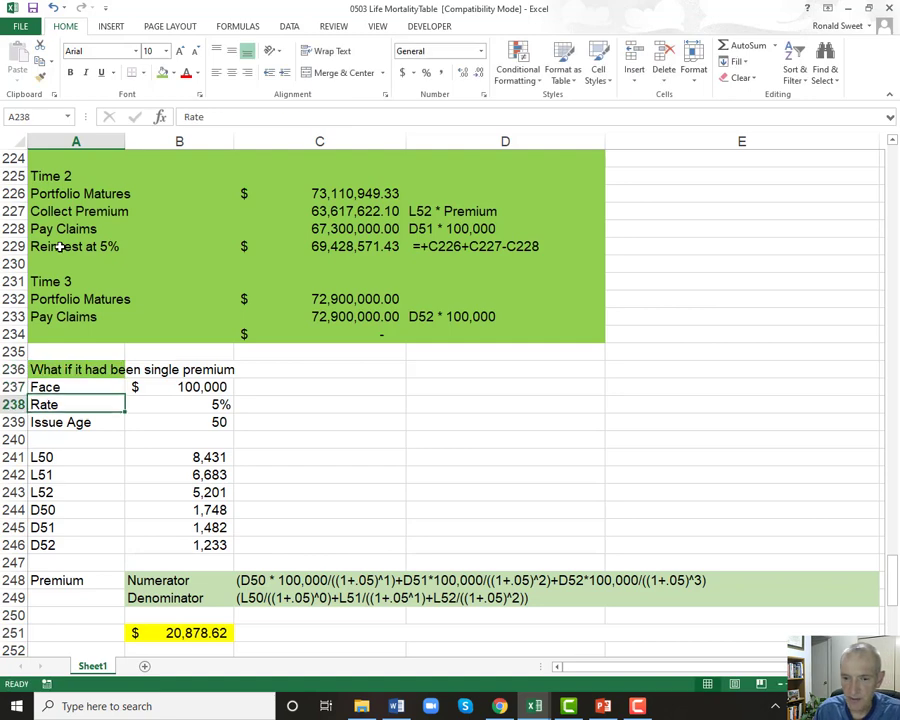
key(Up)
key(Up)
key(Right)
key(Up)
key(Up)
key(Up)
key(Up)
key(Up)
key(Up)
key(Up)
key(Up)
key(Up)
key(Up)
key(Up)
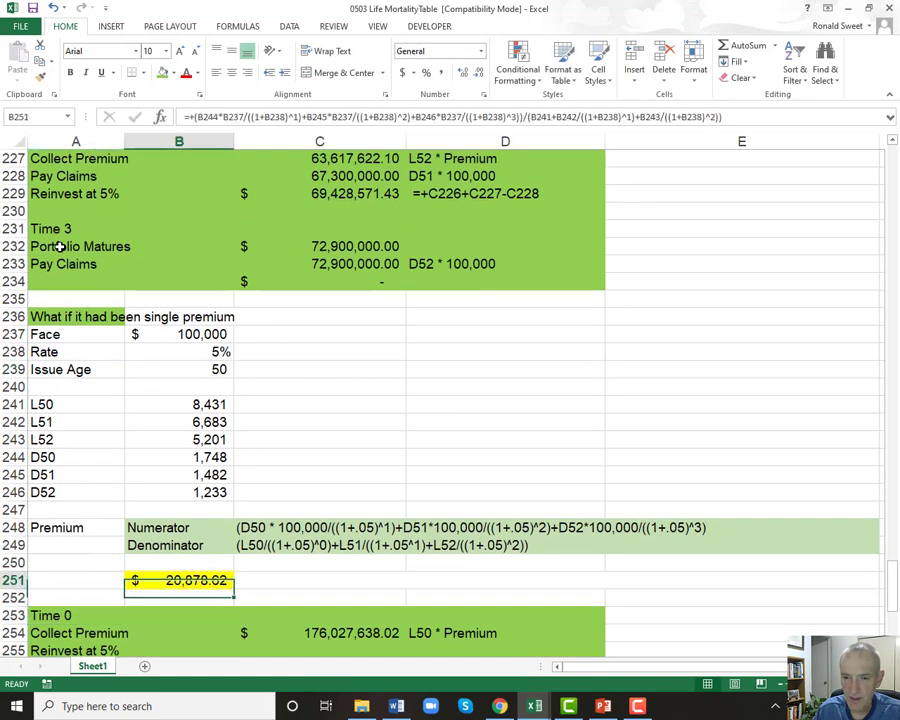
text(+)
key(Page_Up)
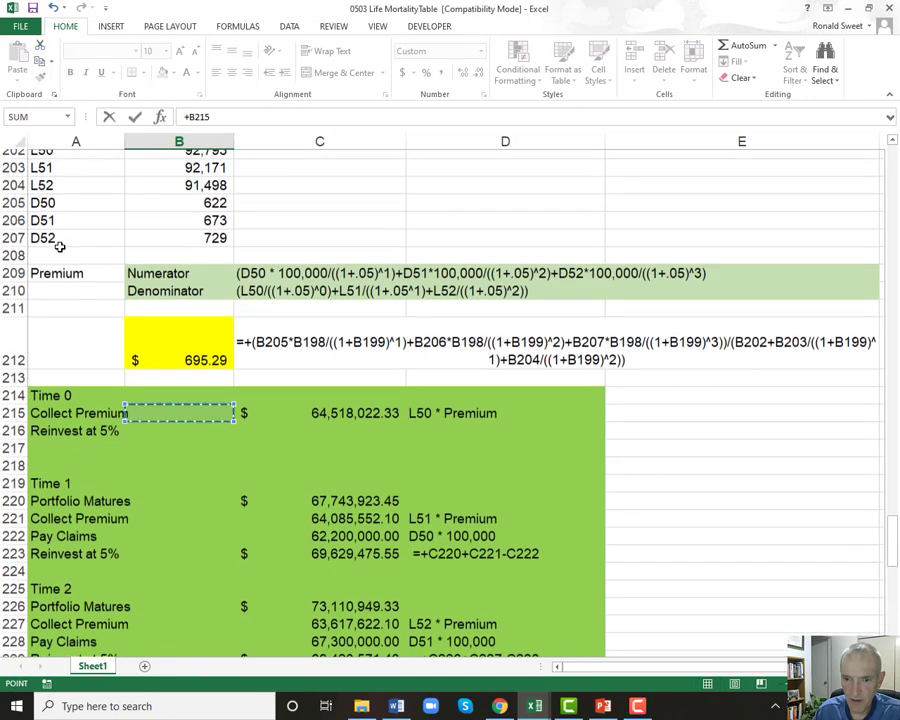
key(Up)
key(Up)
key(Up)
key(Up)
key(Up)
key(Up)
key(Up)
key(Up)
key(Up)
key(Up)
key(Up)
key(Up)
key(Up)
key(Up)
key(Down)
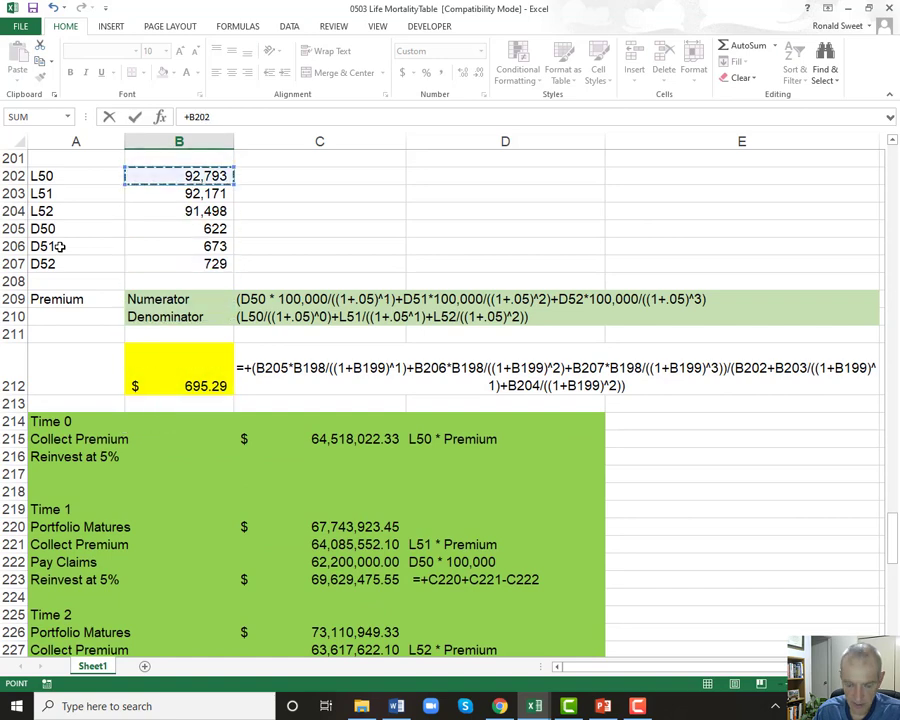
key(Return)
key(Up)
key(shift+Down)
key(shift+Down)
key(shift+Down)
key(shift+Down)
key(shift+Down)
key(ctrl+c)
key(Return)
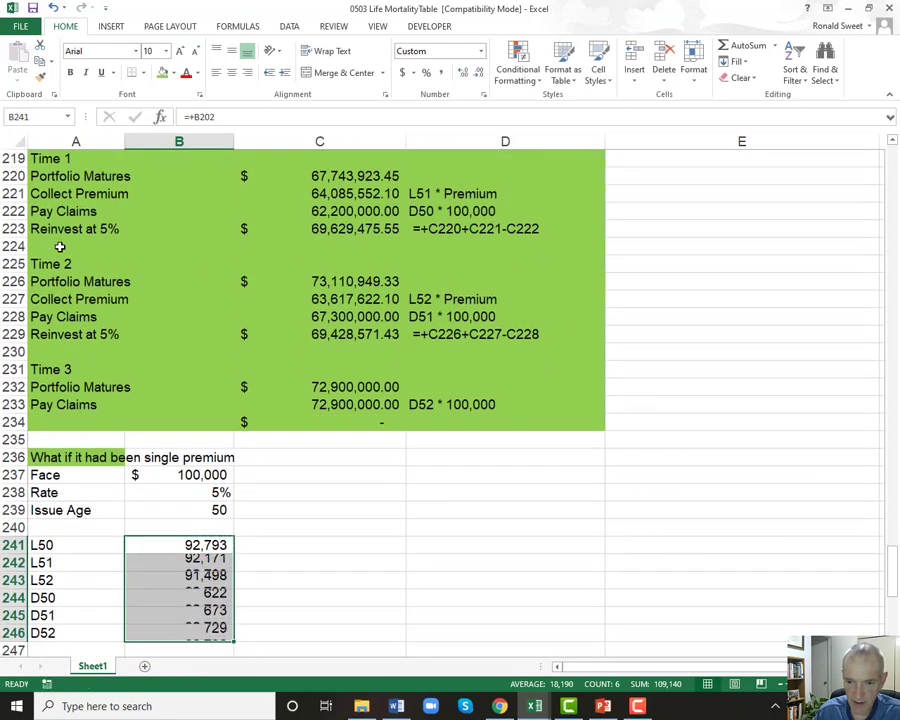
Shorten the copied Denominator expression in C249 to (L50, removing the discount factor and the L51 and L52 terms.
key(Down)
key(Down)
key(Down)
key(Down)
key(Down)
key(Down)
key(Down)
key(Down)
key(Down)
key(Down)
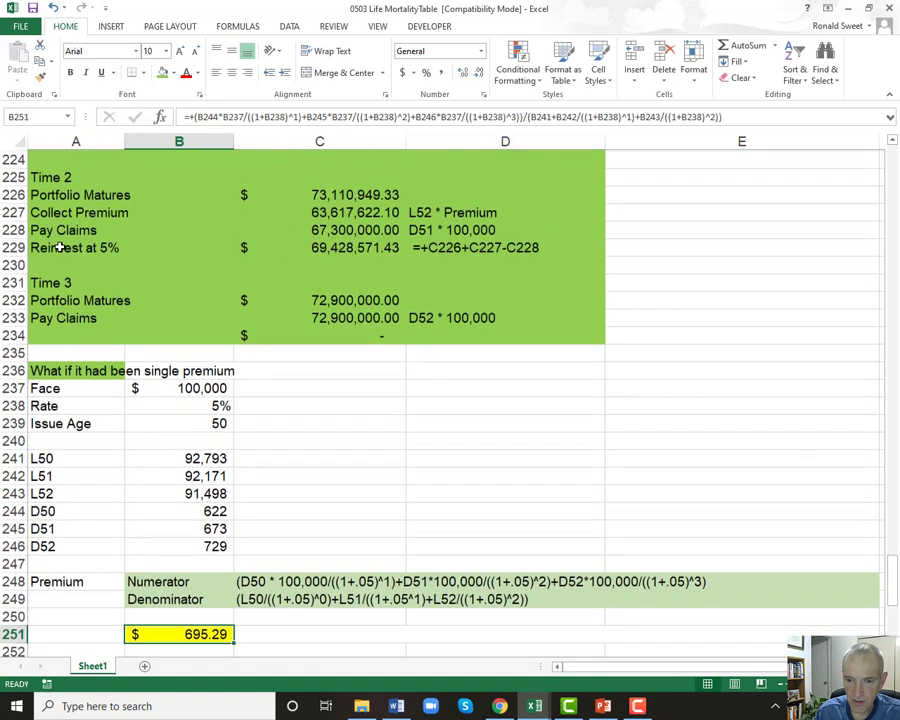
scroll(60, 246, down, 2)
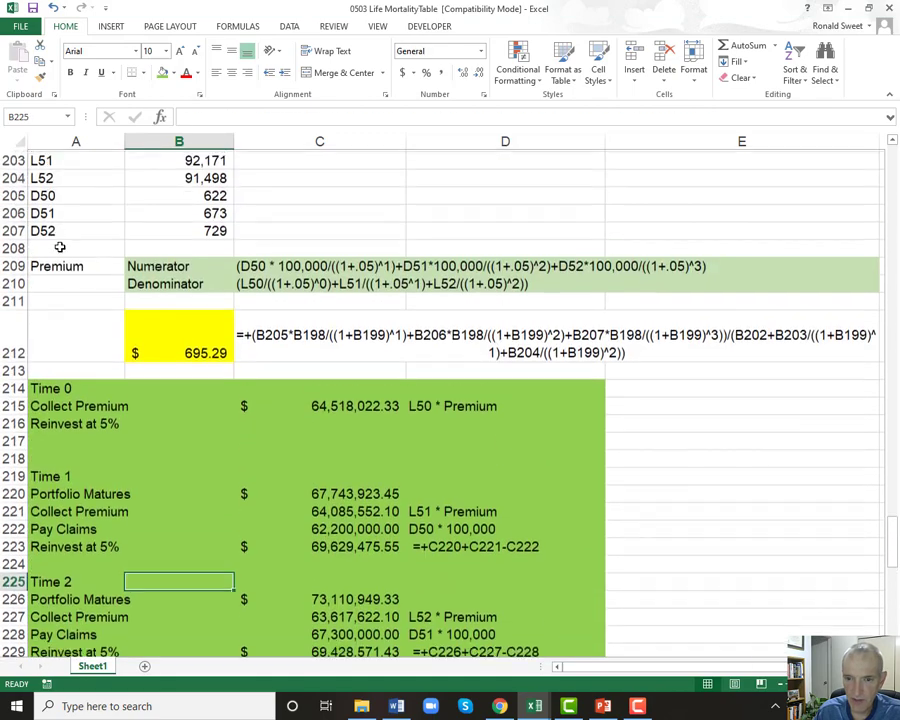
scroll(60, 408, up, 1)
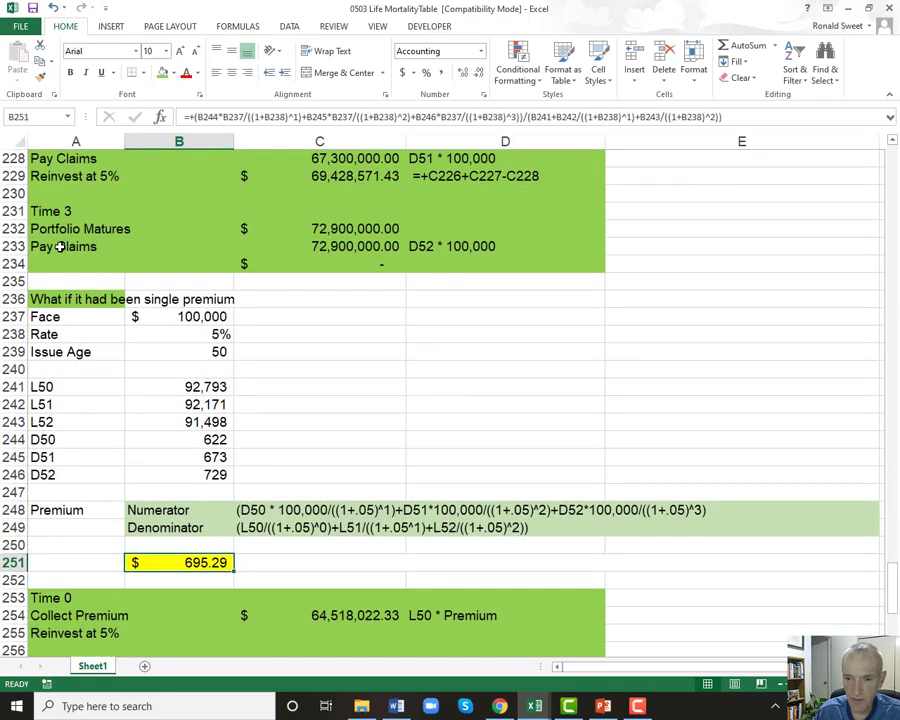
key(Up)
key(Up)
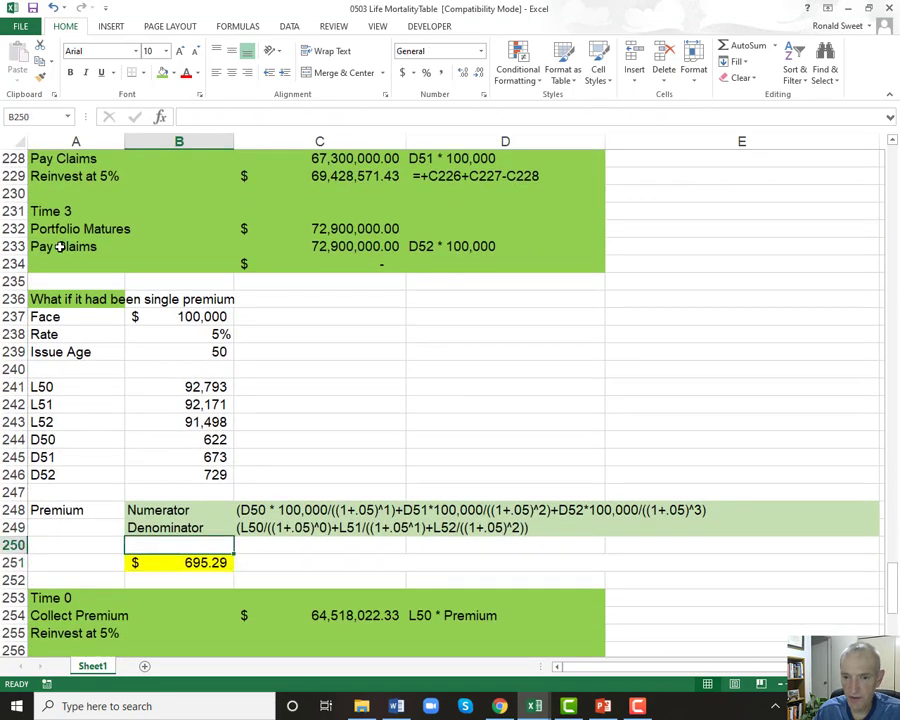
key(F2)
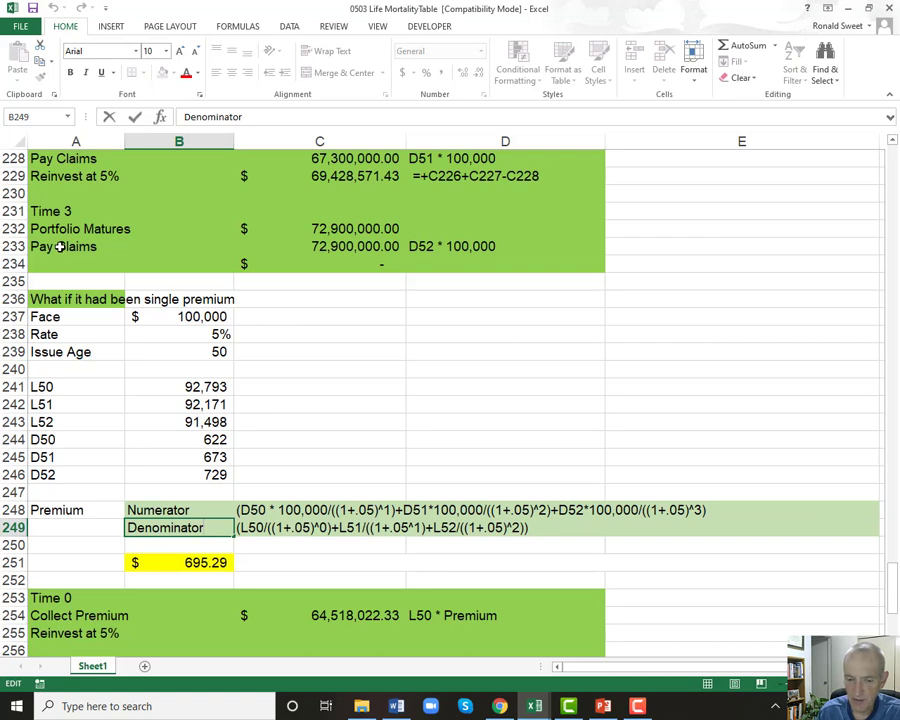
key(Tab)
key(F2)
key(BackSpace)
key(BackSpace)
key(BackSpace)
key(BackSpace)
key(BackSpace)
key(BackSpace)
key(BackSpace)
key(BackSpace)
key(BackSpace)
key(BackSpace)
key(BackSpace)
key(BackSpace)
key(BackSpace)
key(BackSpace)
key(BackSpace)
key(BackSpace)
key(BackSpace)
key(BackSpace)
key(BackSpace)
key(BackSpace)
key(BackSpace)
key(BackSpace)
key(BackSpace)
key(BackSpace)
key(BackSpace)
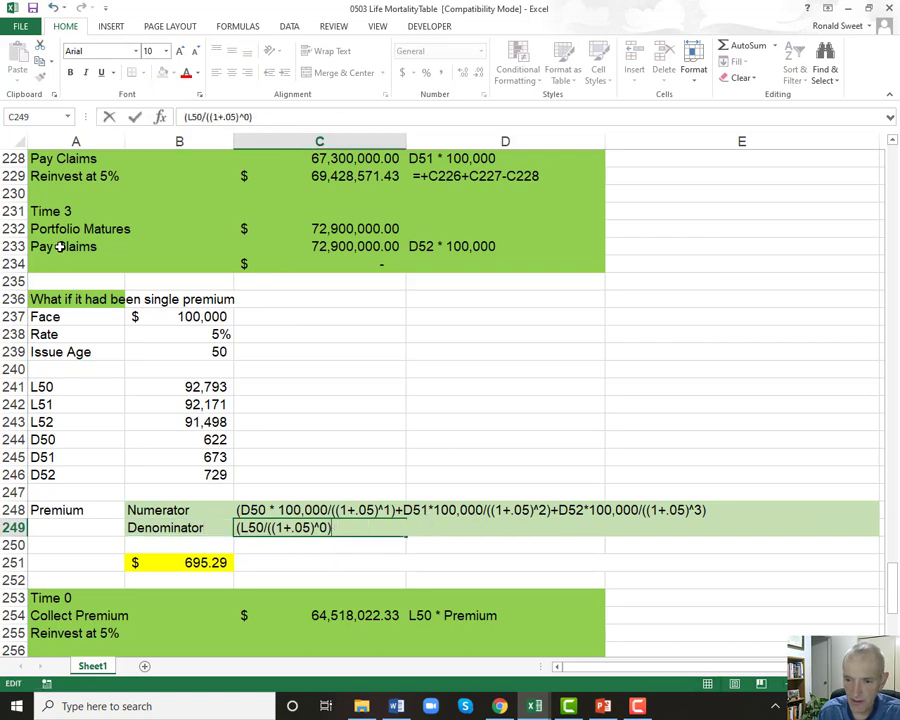
key(BackSpace)
key(BackSpace)
key(BackSpace)
key(BackSpace)
key(BackSpace)
key(BackSpace)
key(BackSpace)
key(BackSpace)
key(BackSpace)
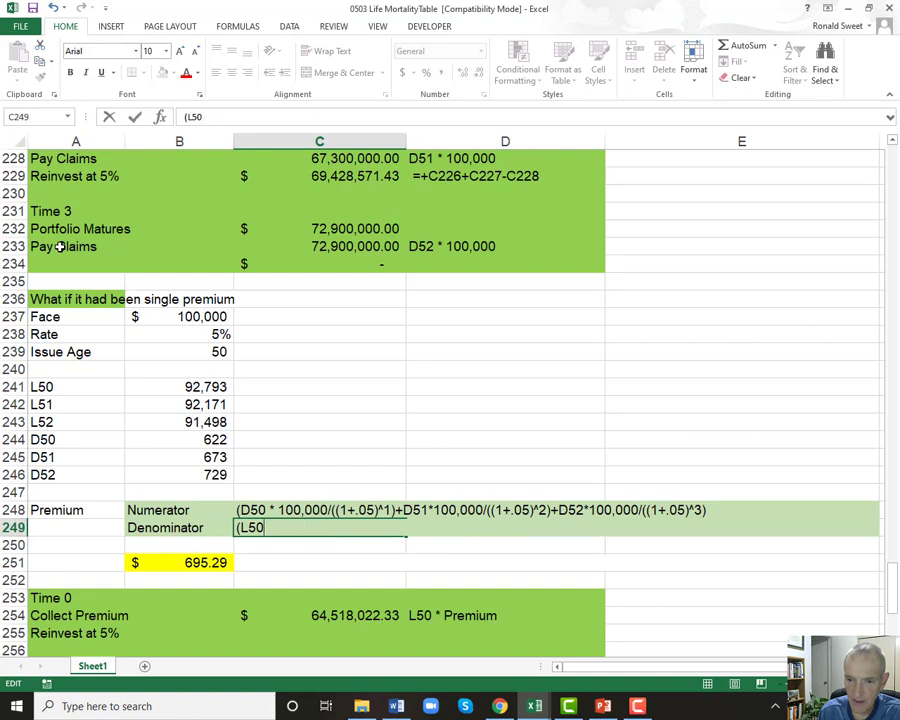
key(Return)
Examine the copied Time 0 to Time 3 cash-flow block below the single-premium calculation.
key(Left)
key(Down)
key(Down)
key(Down)
key(Down)
key(Down)
key(Down)
key(Down)
key(Down)
key(Down)
key(Down)
key(Down)
key(Down)
key(Down)
key(Down)
key(Down)
key(Down)
key(Down)
key(Down)
key(Down)
key(Down)
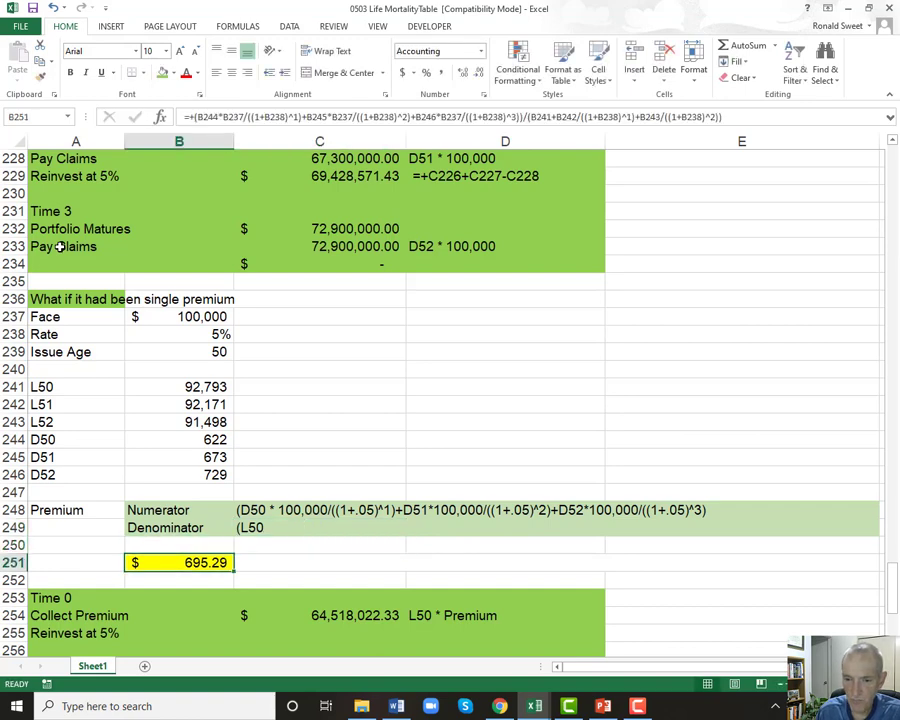
key(Up)
key(Up)
key(Up)
key(Up)
key(Up)
key(Up)
key(Up)
key(Up)
key(Up)
key(Up)
key(Up)
key(Up)
key(Up)
key(Up)
key(Up)
key(Up)
key(Up)
key(Up)
key(Up)
key(Up)
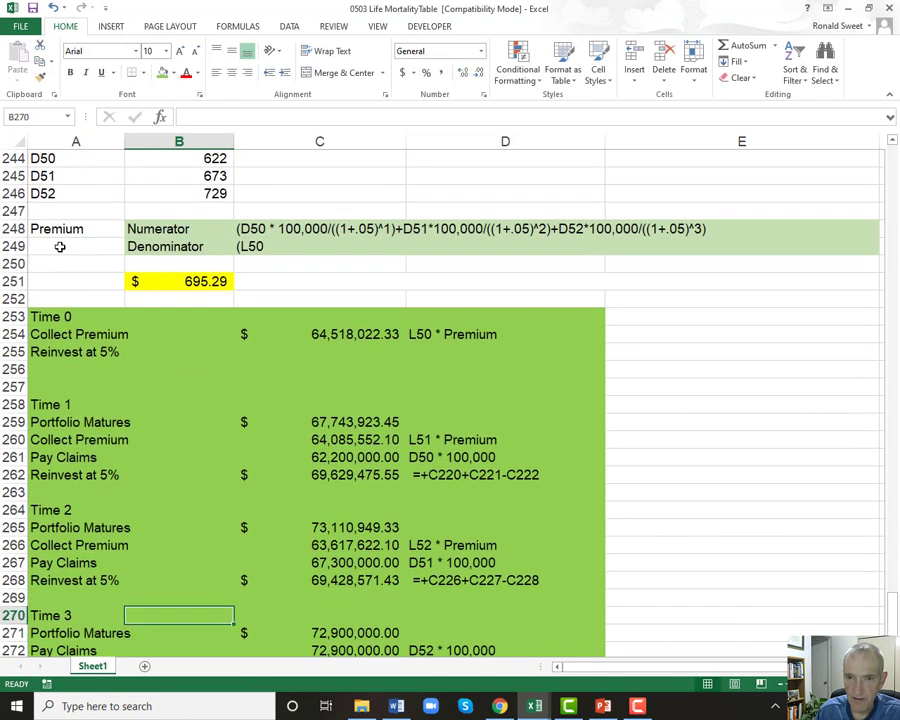
Remove the discounted L51 and L52 terms from the denominator of the premium formula in B251, leaving only (B241).
key(F2)
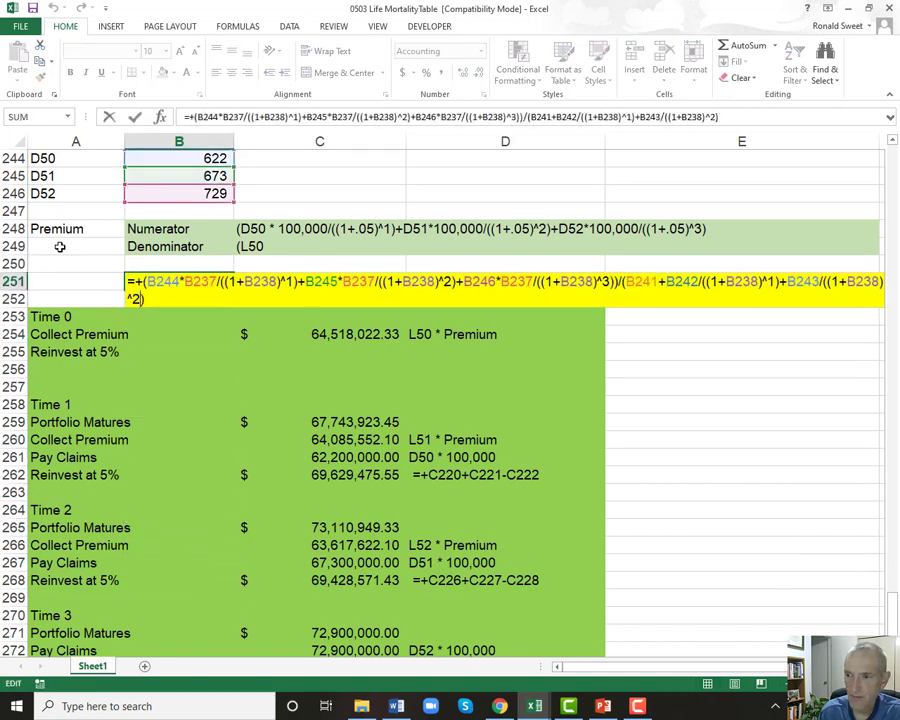
key(BackSpace)
key(BackSpace)
key(BackSpace)
key(BackSpace)
key(BackSpace)
key(BackSpace)
key(BackSpace)
key(BackSpace)
key(BackSpace)
key(BackSpace)
key(BackSpace)
key(BackSpace)
key(BackSpace)
key(BackSpace)
key(BackSpace)
key(BackSpace)
key(BackSpace)
key(BackSpace)
key(BackSpace)
key(BackSpace)
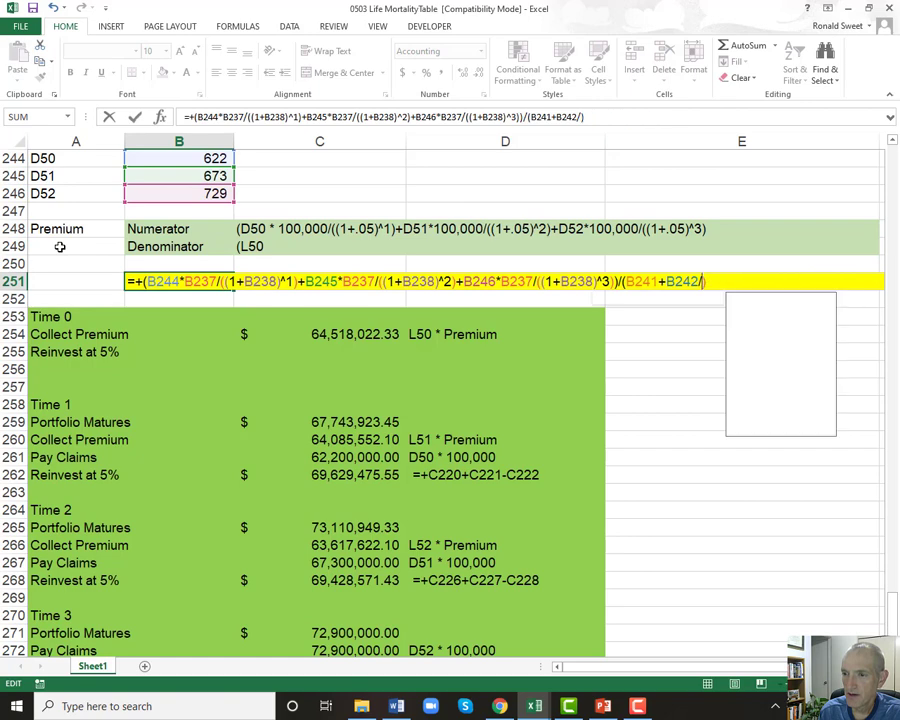
key(BackSpace)
key(BackSpace)
key(BackSpace)
key(Return)
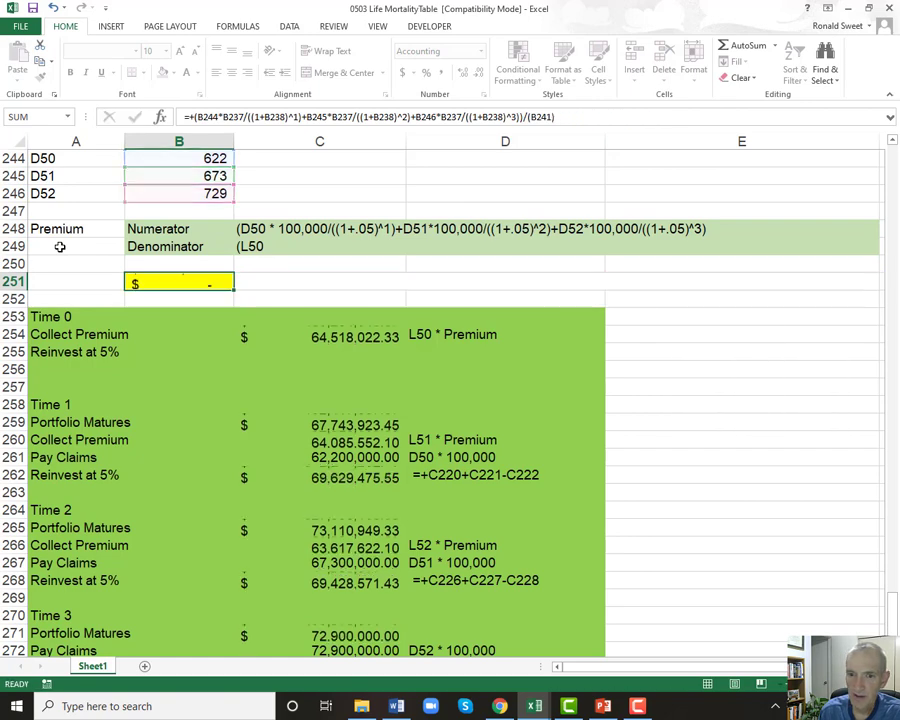
key(Up)
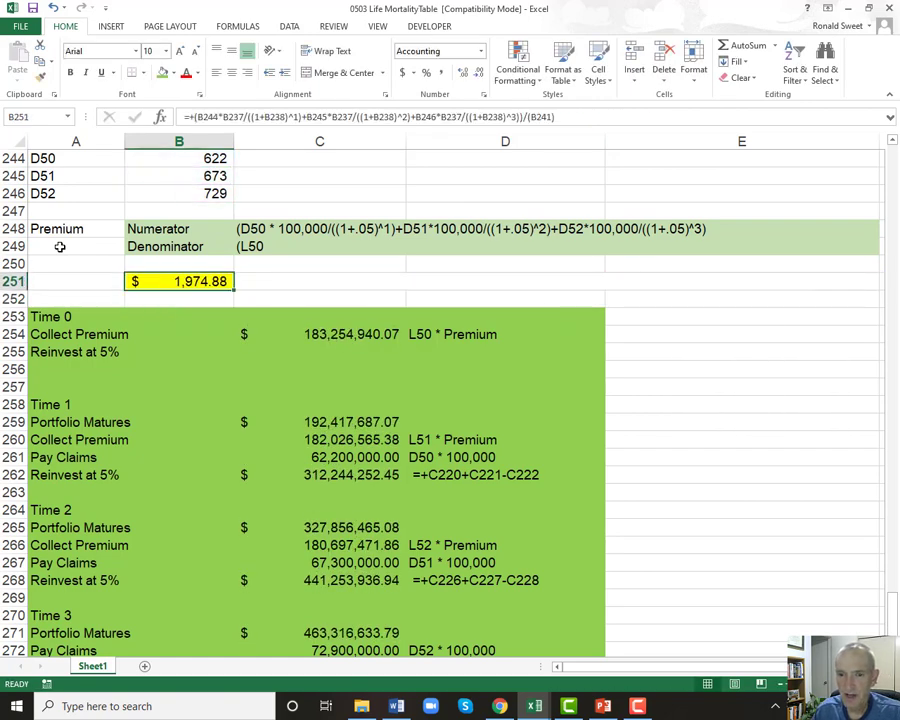
key(Page_Up)
key(Page_Up)
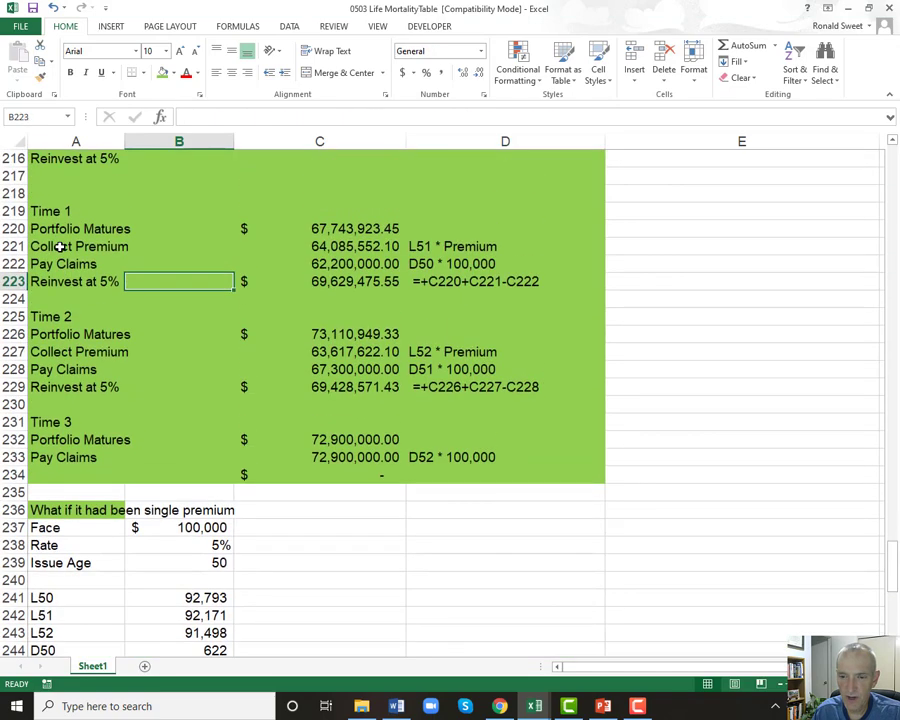
key(Page_Down)
key(Page_Down)
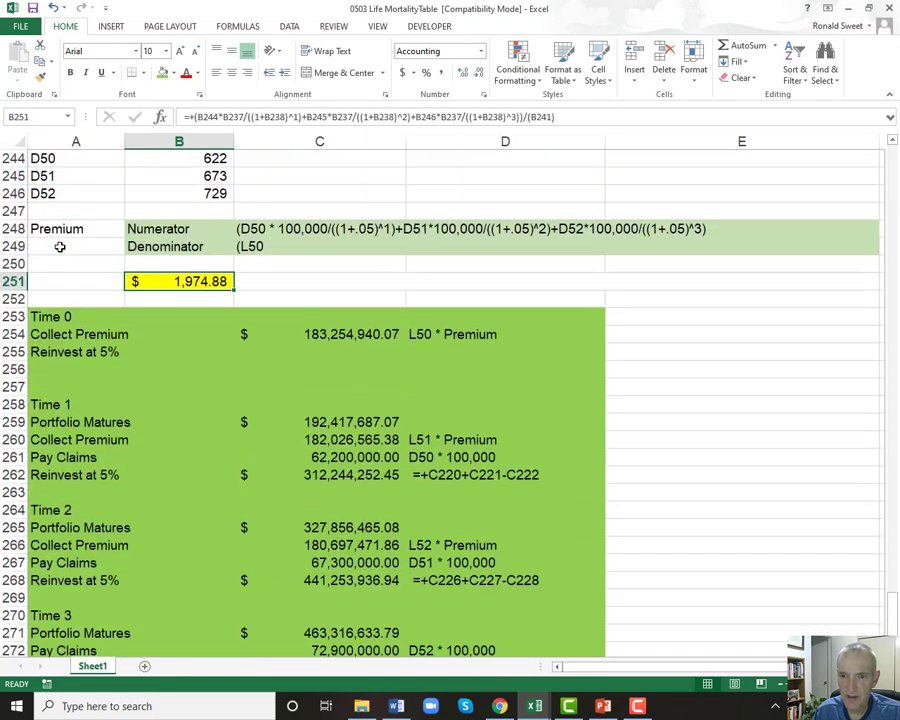
key(Right)
text(+)
key(Escape)
key(Left)
Calculate three times the level premium in B252 with =+B212*3 and apply the accounting dollar format.
key(Down)
text(+)
key(Page_Up)
key(Page_Up)
key(Up)
key(Up)
key(Up)
key(Up)
key(Up)
key(Up)
key(Up)
key(Up)
key(Down)
key(Down)
key(Down)
key(Down)
key(Down)
key(Down)
key(Down)
key(Down)
key(Down)
key(Down)
key(Down)
key(Down)
key(Down)
key(Down)
key(Down)
key(Down)
key(Down)
key(Down)
key(Down)
key(Down)
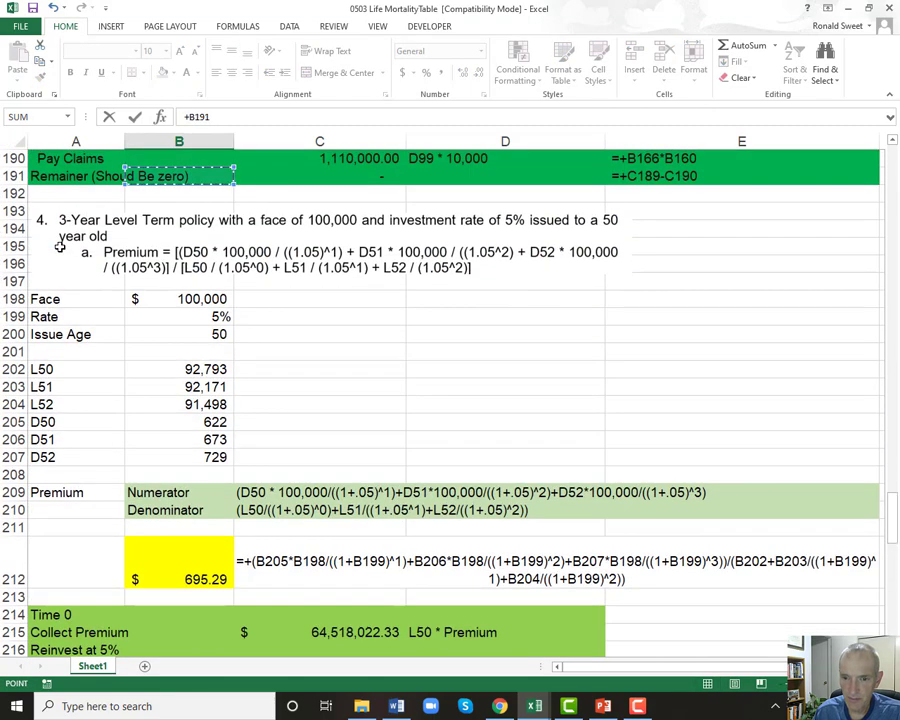
key(Down)
text(*3)
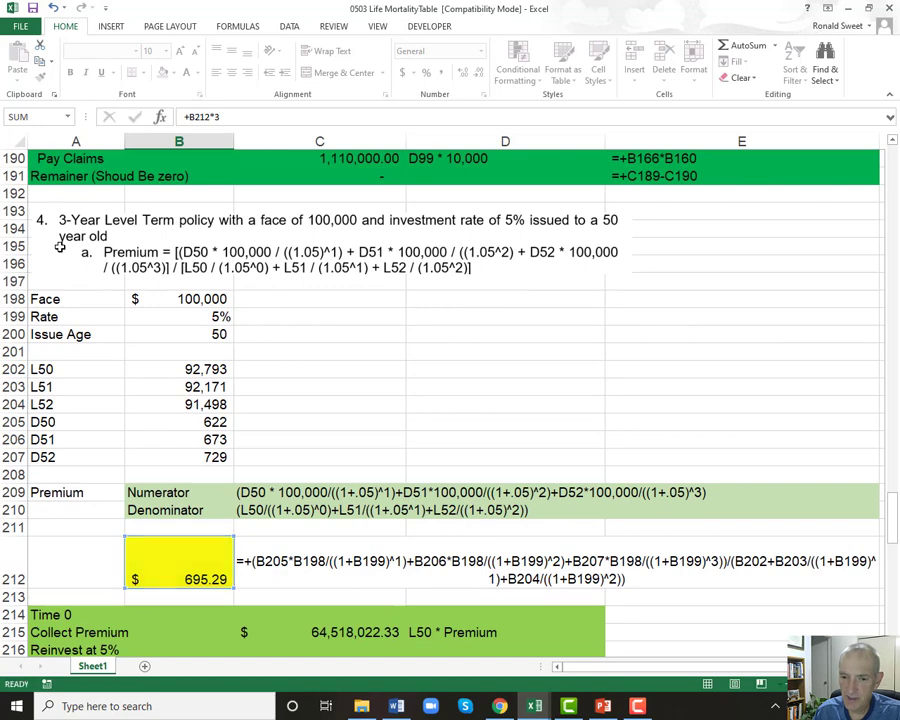
key(Return)
key(Down)
key(Up)
key(Up)
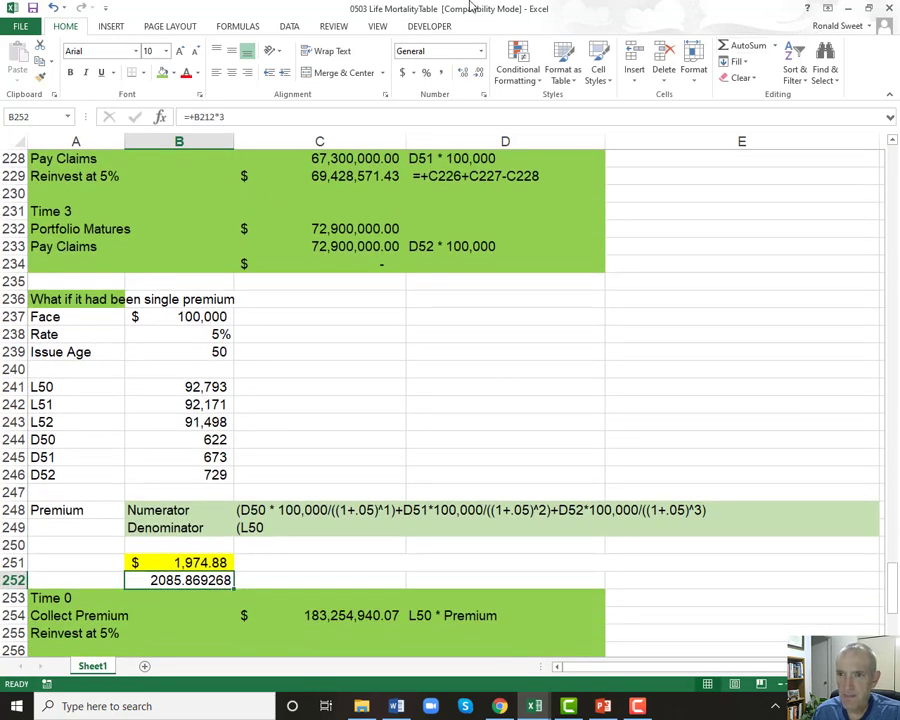
click(403, 74)
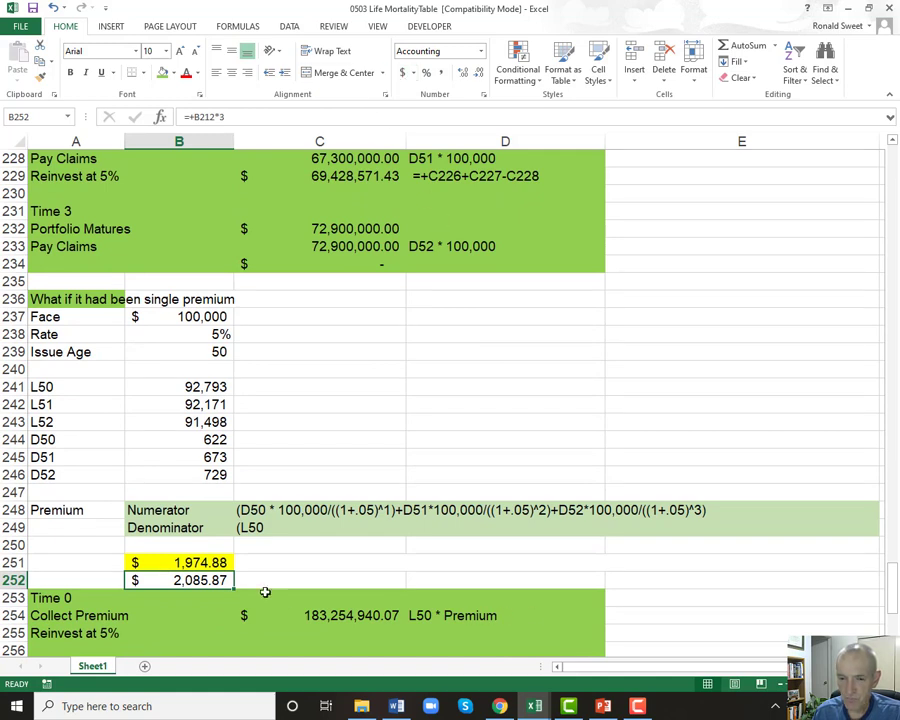
Review the level premium formula in B212 for comparison with the single premium.
scroll(271, 551, up, 10)
click(215, 444)
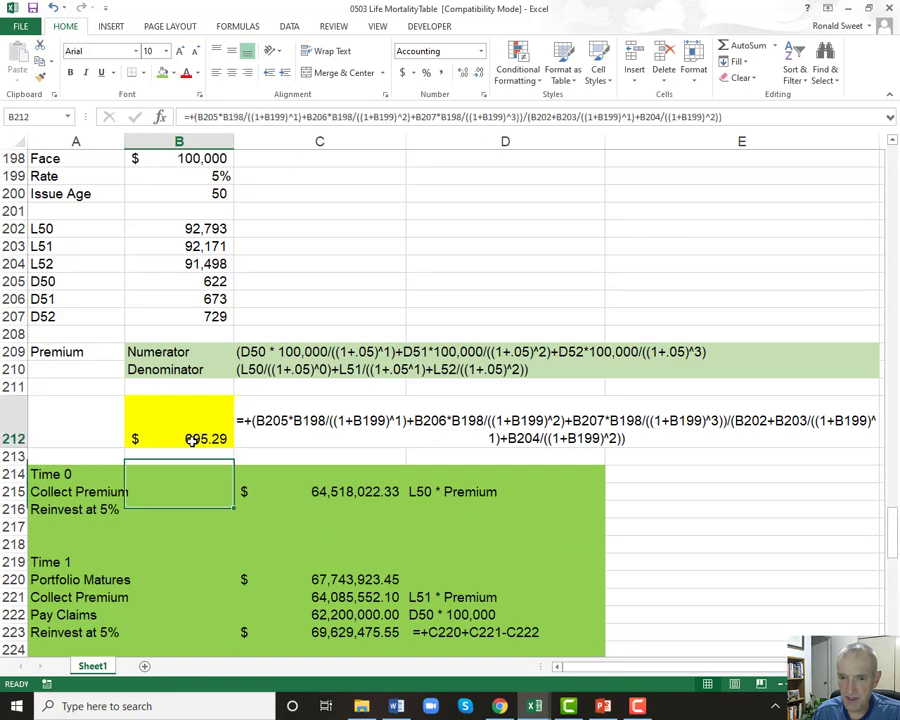
click(192, 455)
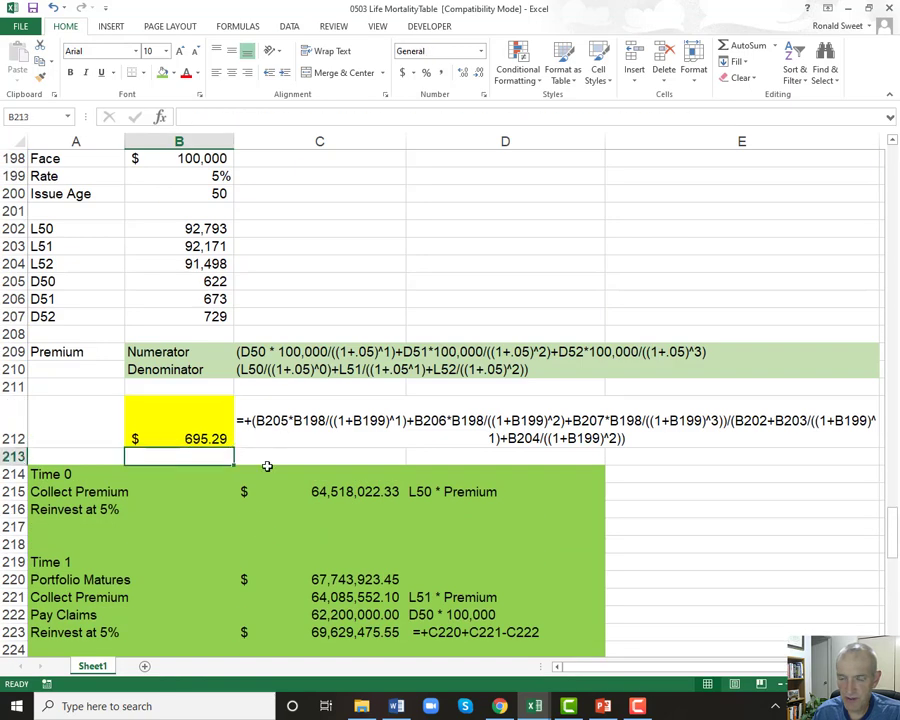
click(190, 430)
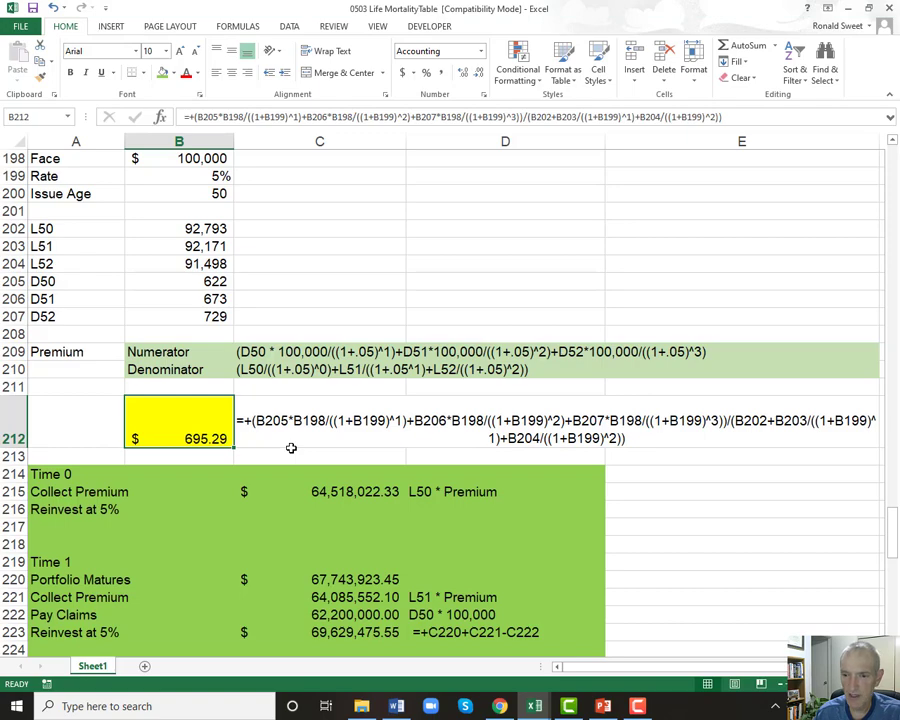
scroll(286, 459, down, 17)
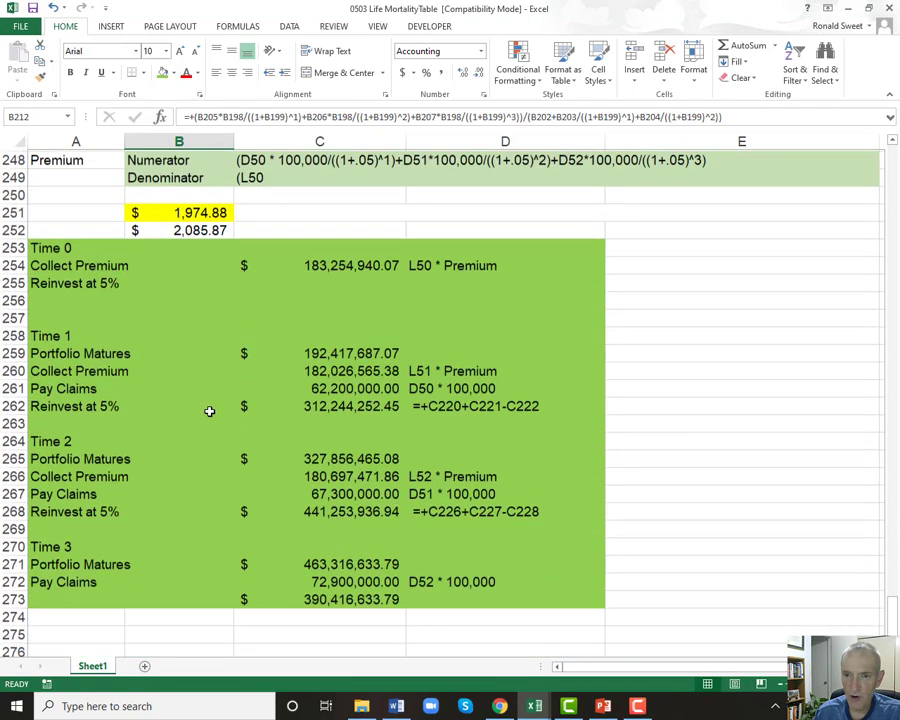
Clear the tripled level premium from B252, below the single premium.
click(167, 211)
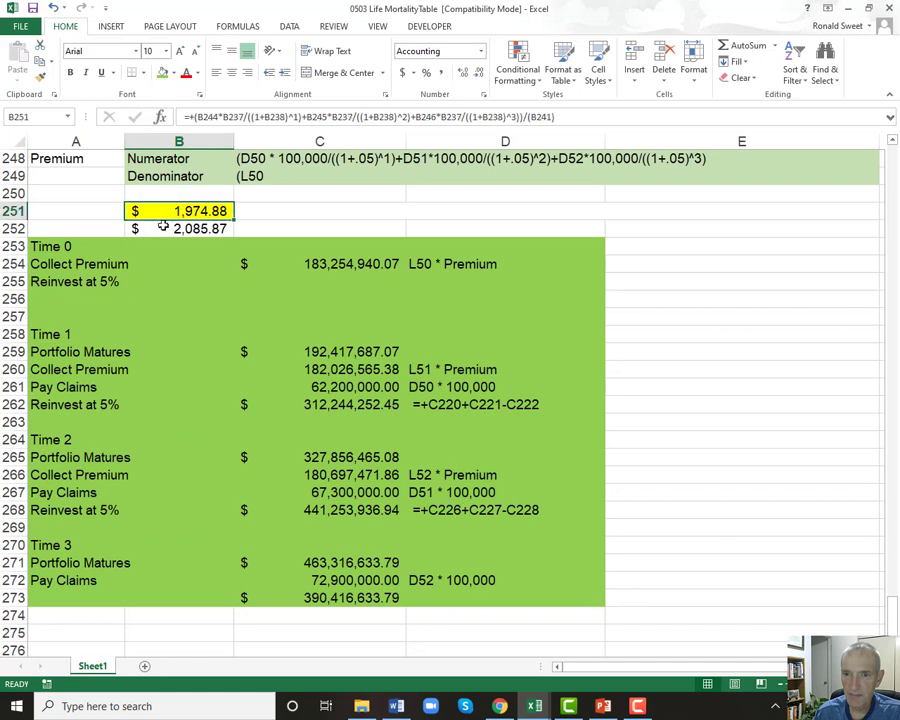
click(163, 229)
key(Delete)
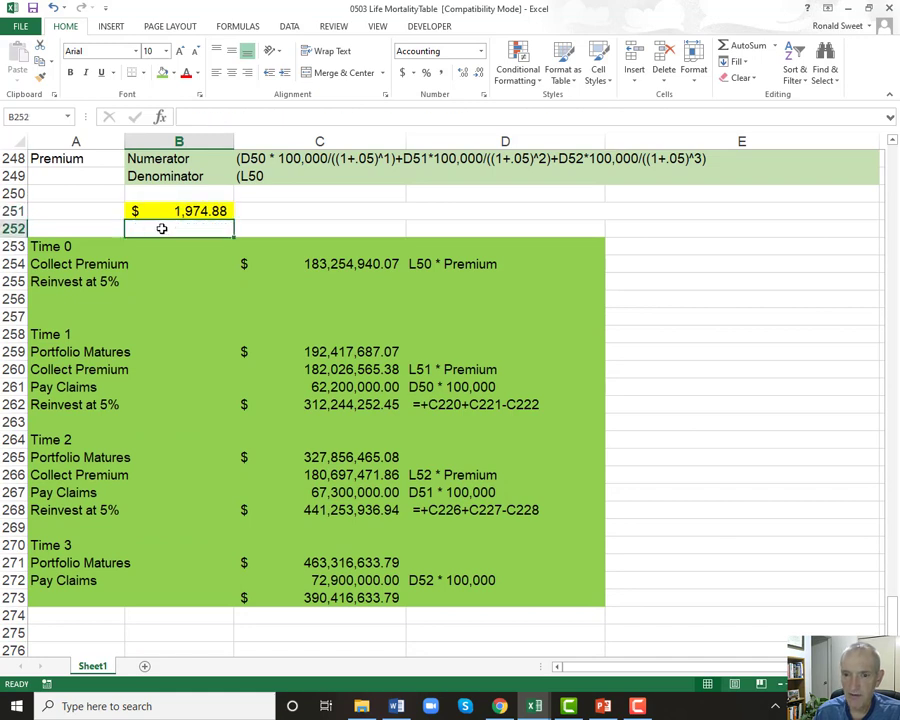
Clear the Time 2 Collect Premium amount in C266 of the single-premium block.
key(Down)
key(Down)
key(Down)
key(Down)
key(Down)
key(Down)
key(Down)
key(Down)
key(Down)
key(Down)
key(Down)
key(Down)
key(Down)
key(Down)
key(Down)
key(Up)
key(Right)
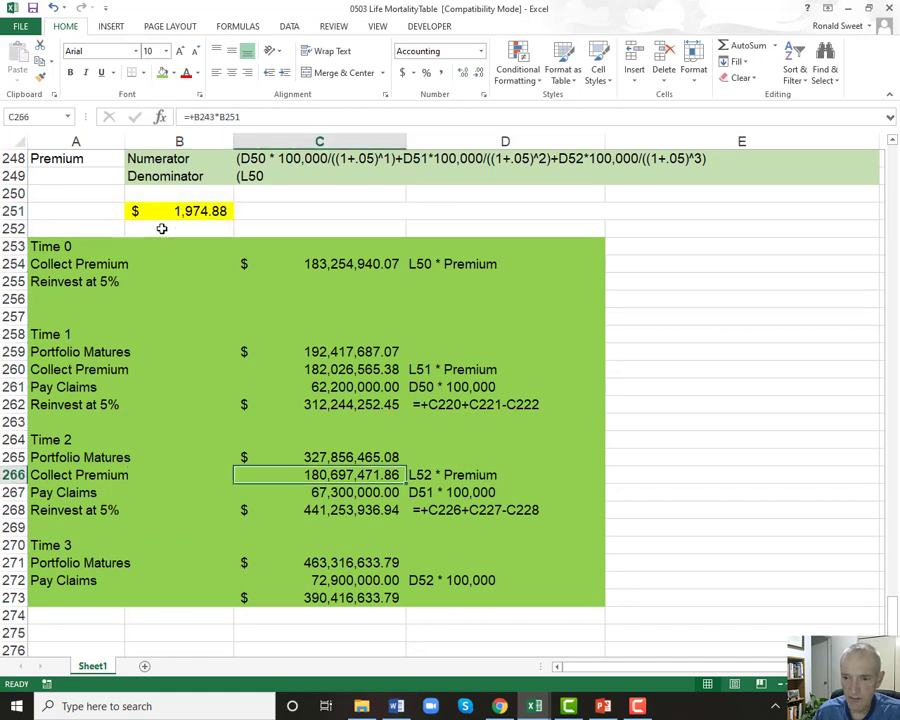
key(Delete)
key(Down)
key(Down)
key(Down)
key(Down)
key(Down)
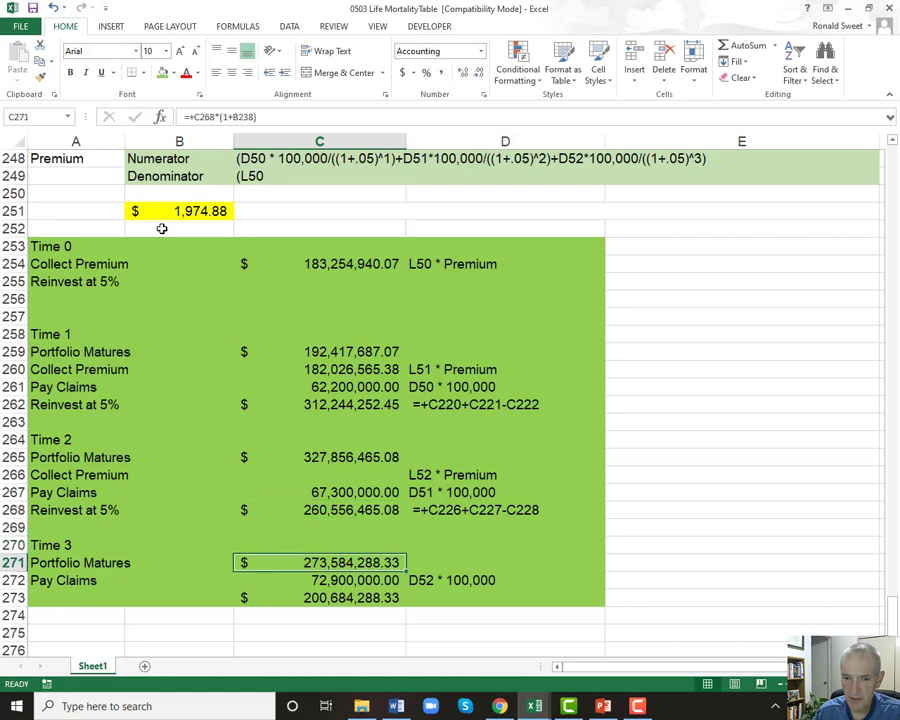
Clear the Time 1 Collect Premium amount in C260 of the single-premium block.
key(Up)
key(Up)
key(Up)
key(Up)
key(Up)
key(Up)
key(Up)
key(Up)
key(Up)
key(Up)
key(Up)
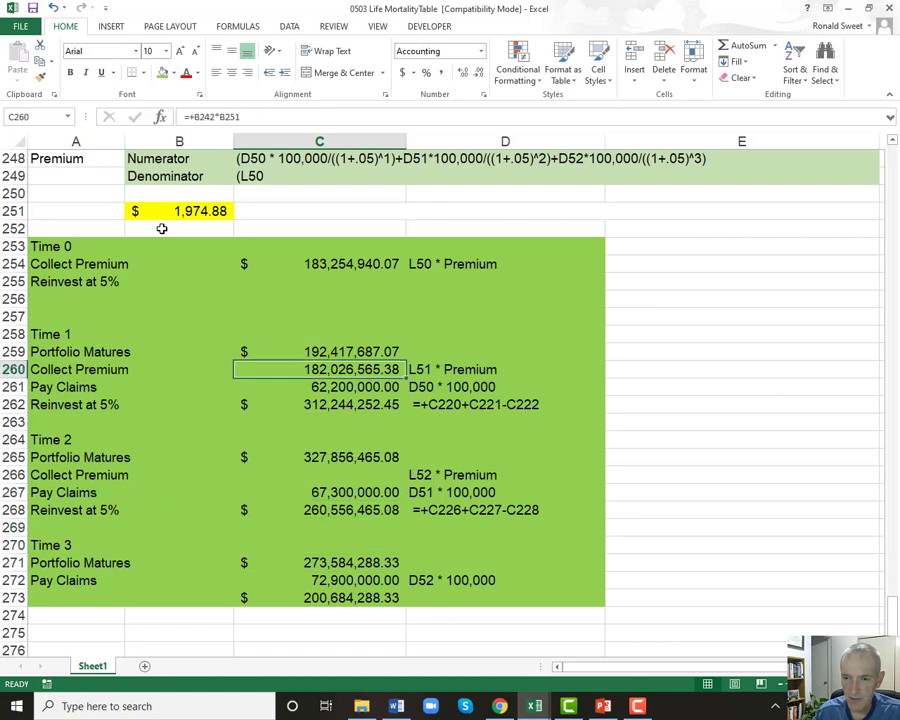
key(Delete)
Check the Time 3 cash flows of the single-premium block and review the premium formula in B251.
key(Down)
key(Down)
key(Down)
key(Down)
key(Down)
key(Down)
key(Down)
key(Down)
key(Down)
key(Down)
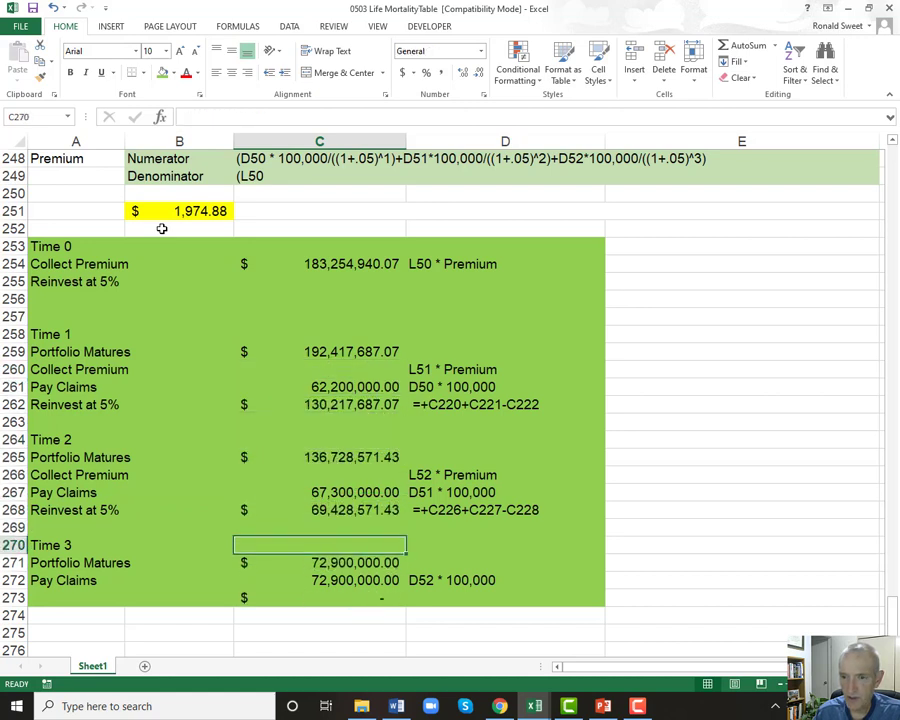
key(Up)
key(Up)
key(Up)
key(Up)
key(Up)
key(Up)
key(Up)
key(Up)
key(Up)
key(Up)
key(Up)
key(Up)
key(Up)
key(Up)
key(Up)
key(Up)
key(Up)
key(Up)
key(Up)
key(Up)
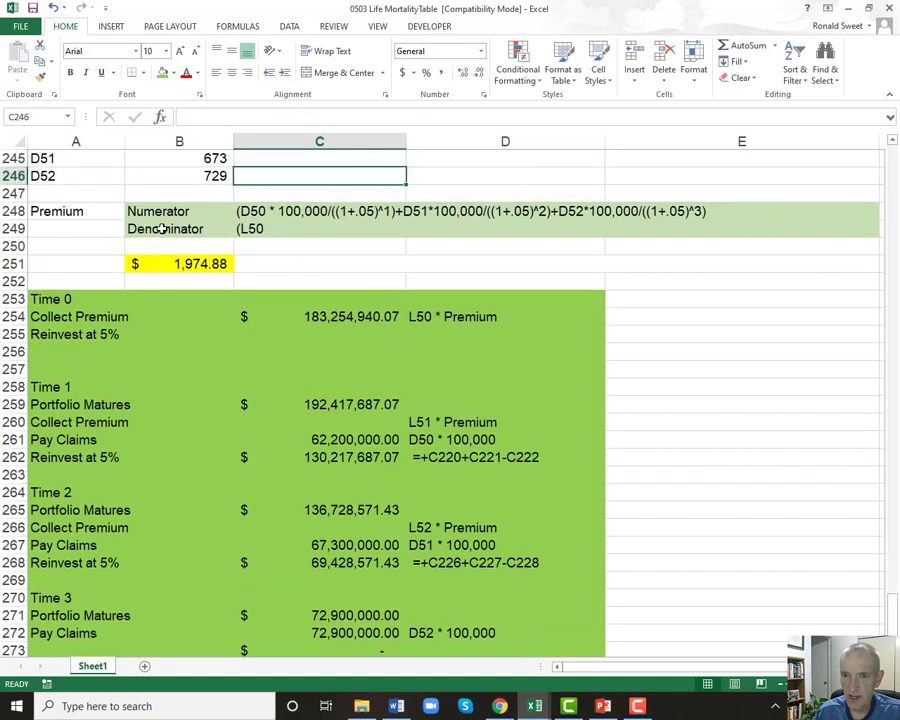
key(Down)
key(Down)
key(Down)
key(Down)
key(Down)
key(Left)
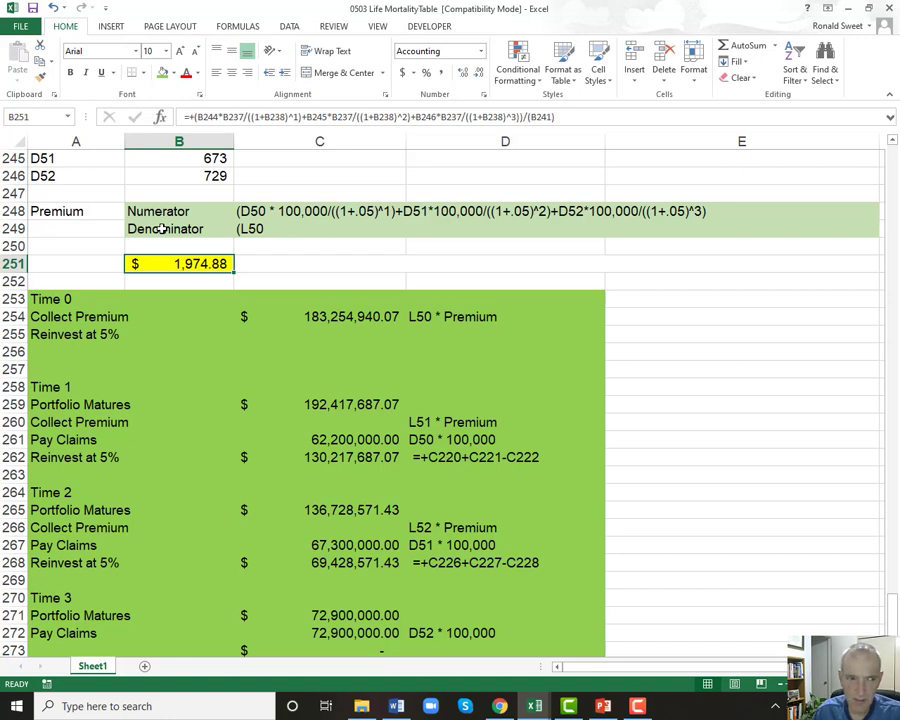
Copy the picture listing the policy problems in column F and paste it at A276, below the single-premium block.
scroll(300, 551, up, 13)
scroll(300, 551, up, 1)
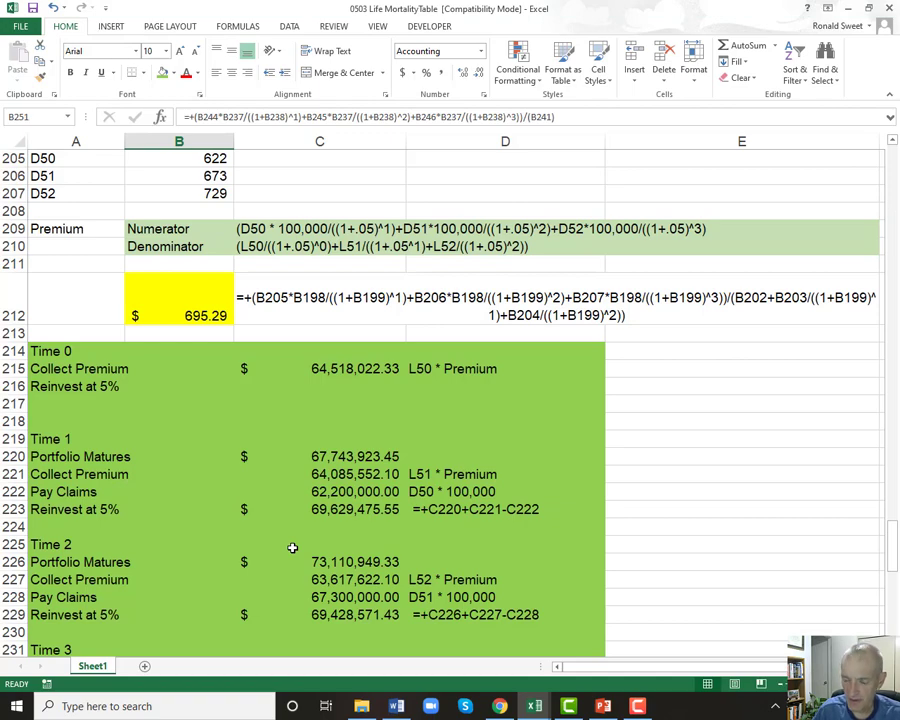
scroll(292, 548, up, 18)
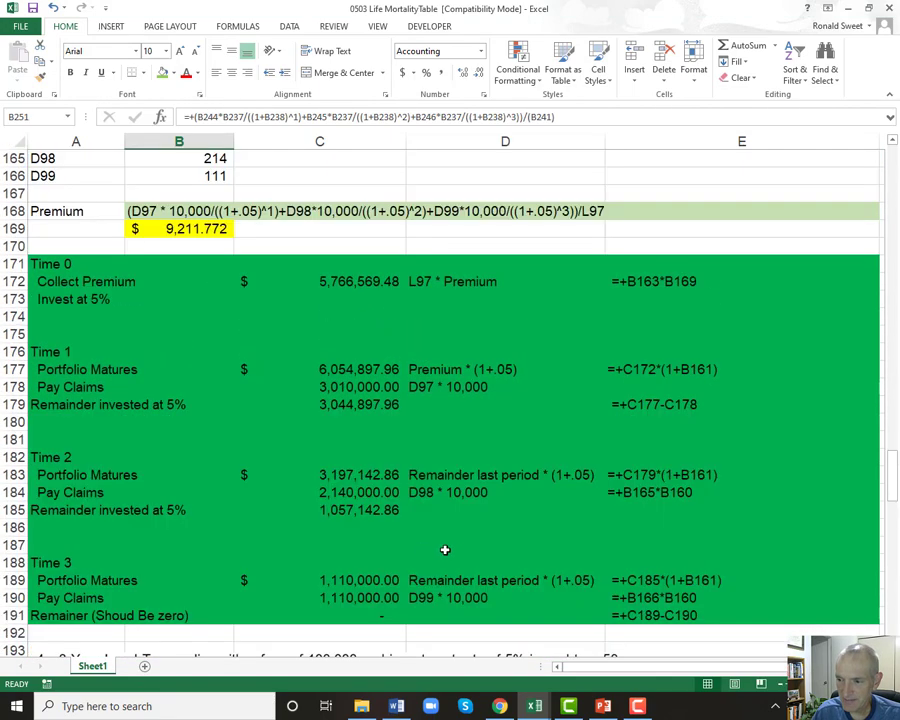
scroll(451, 551, up, 20)
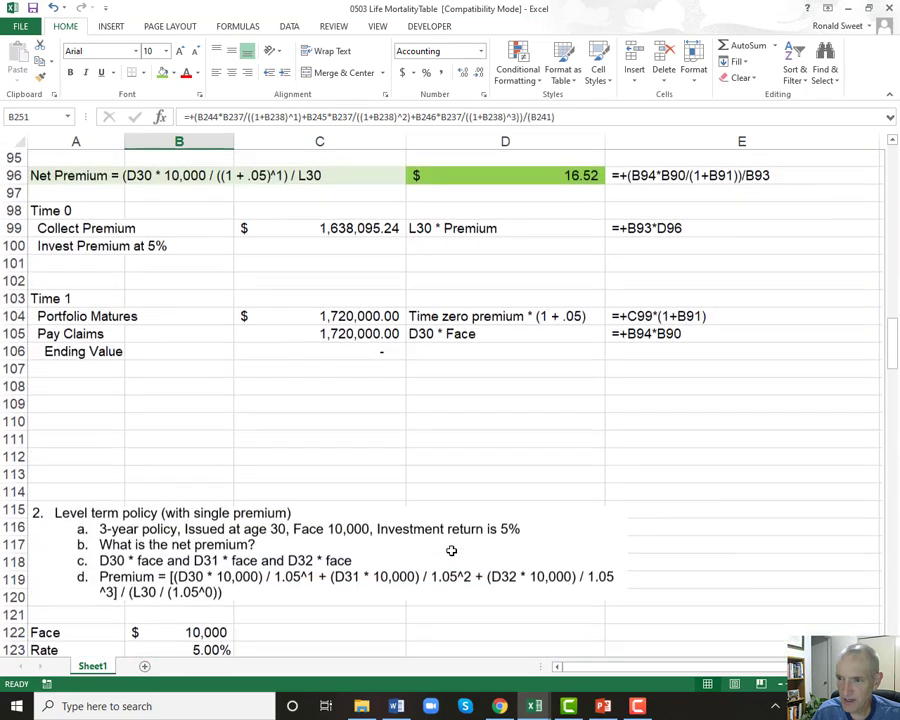
scroll(686, 668, right, 2)
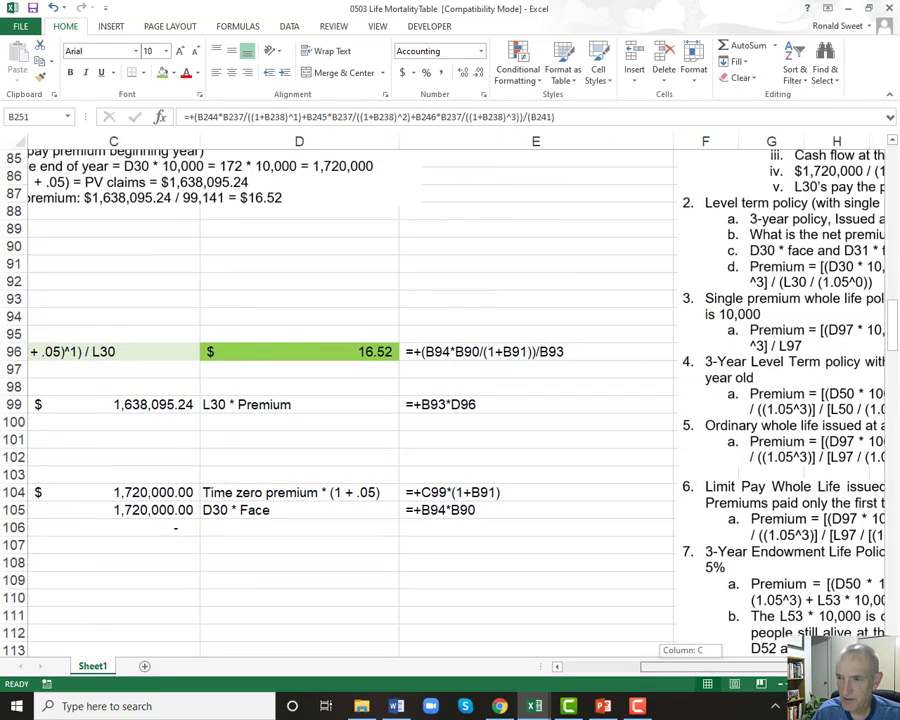
click(680, 372)
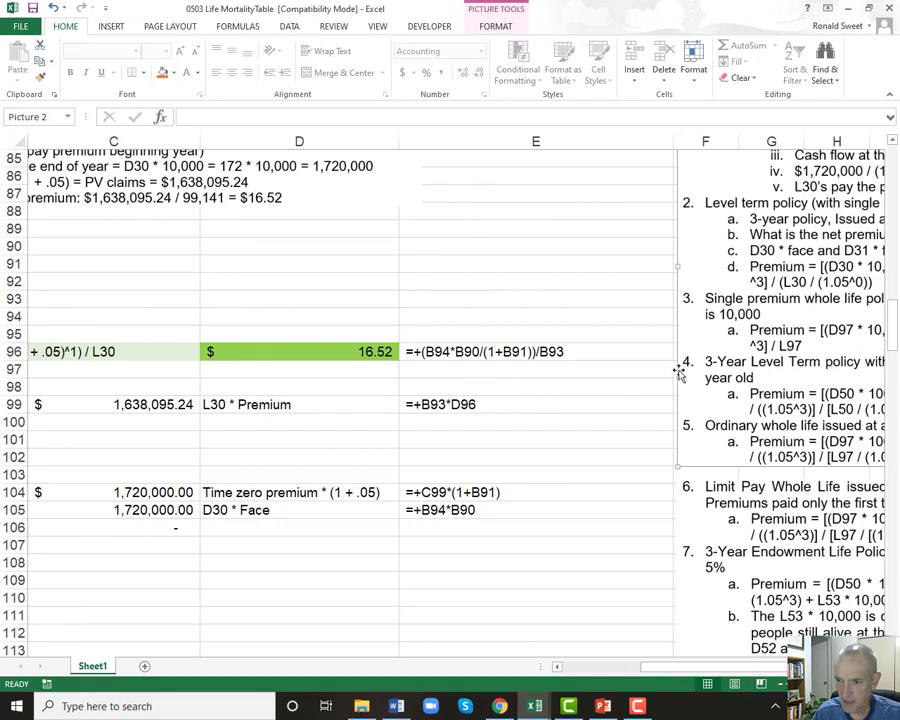
drag(696, 666, 545, 664)
scroll(145, 493, down, 20)
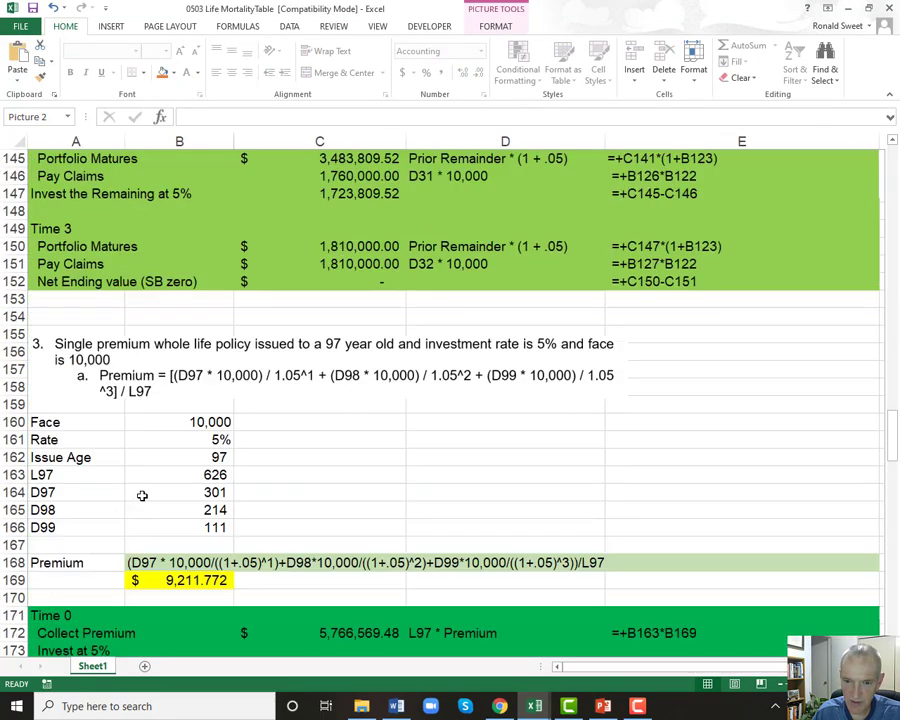
scroll(144, 496, down, 20)
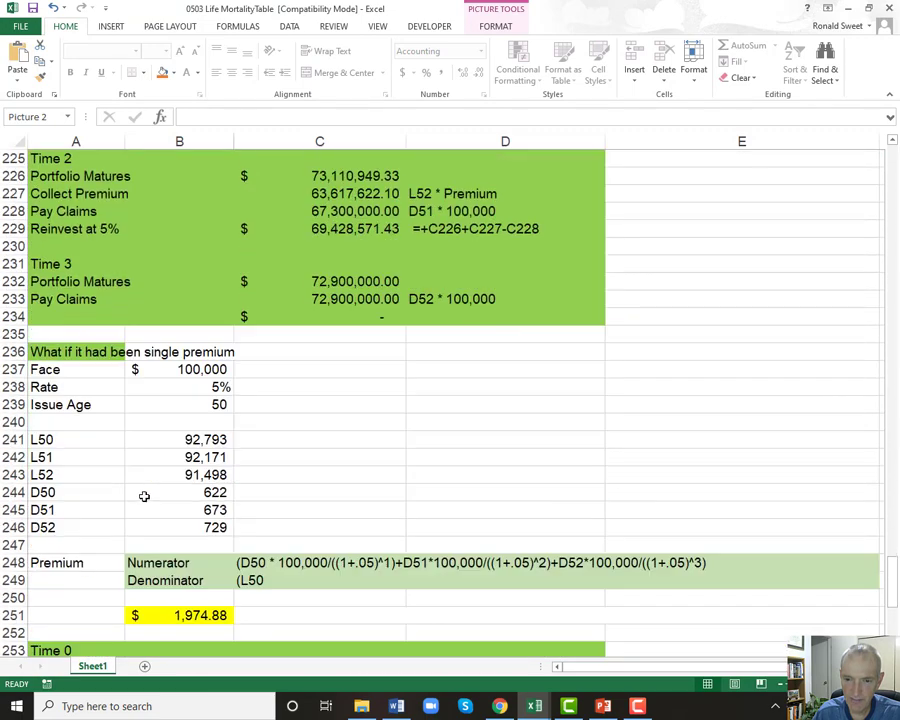
click(66, 344)
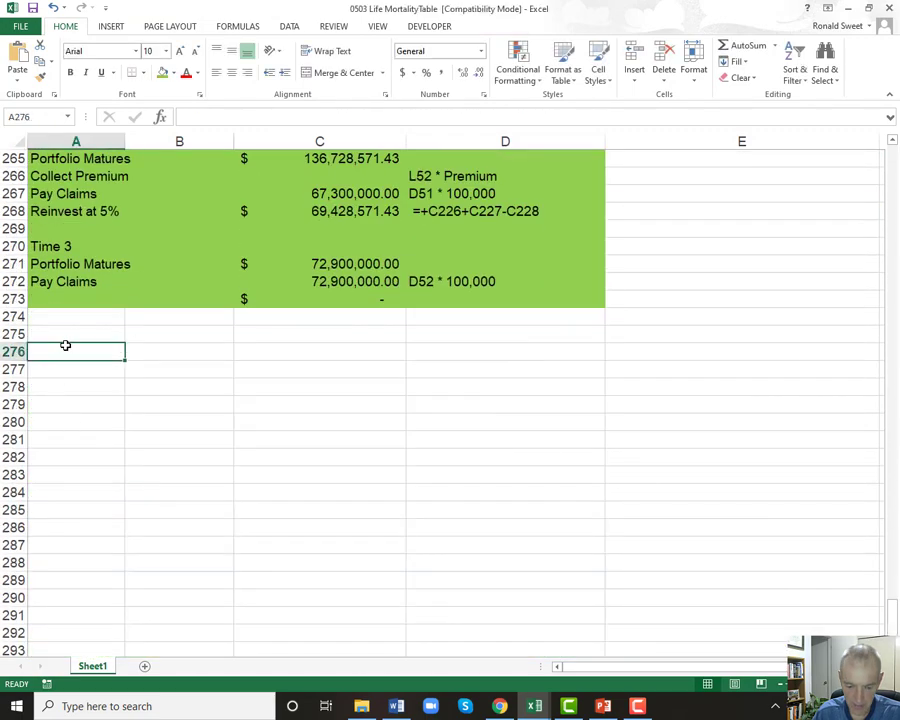
key(ctrl+v)
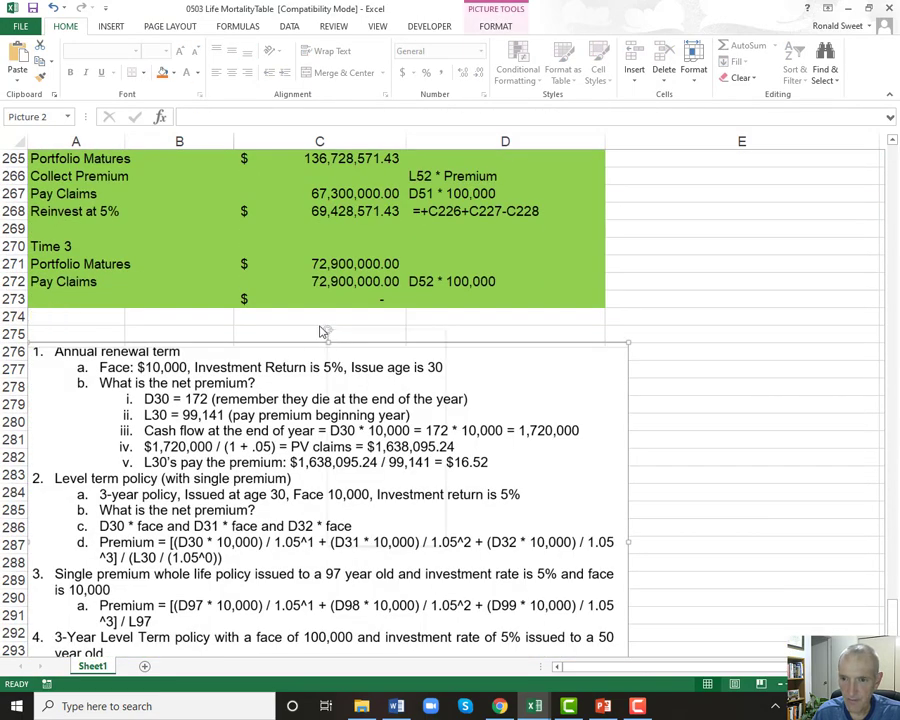
Crop the pasted picture to problem 5, ordinary whole life issued at age 97, and move it up to row 275.
right_click(336, 326)
click(368, 298)
scroll(333, 437, down, 3)
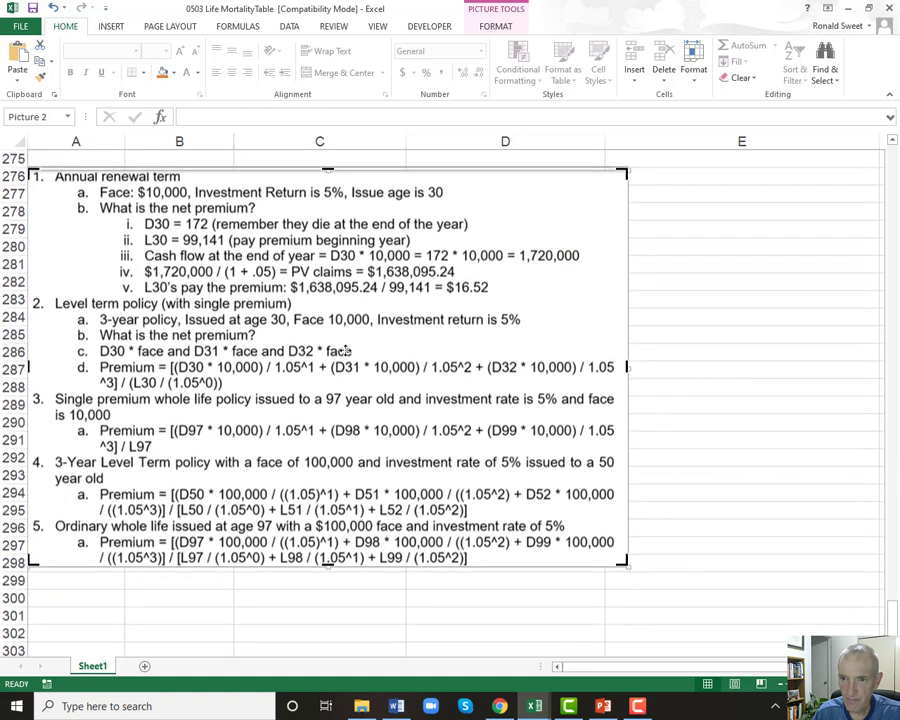
drag(328, 170, 340, 517)
click(222, 595)
drag(216, 545, 214, 215)
scroll(153, 398, up, 3)
drag(130, 404, 128, 363)
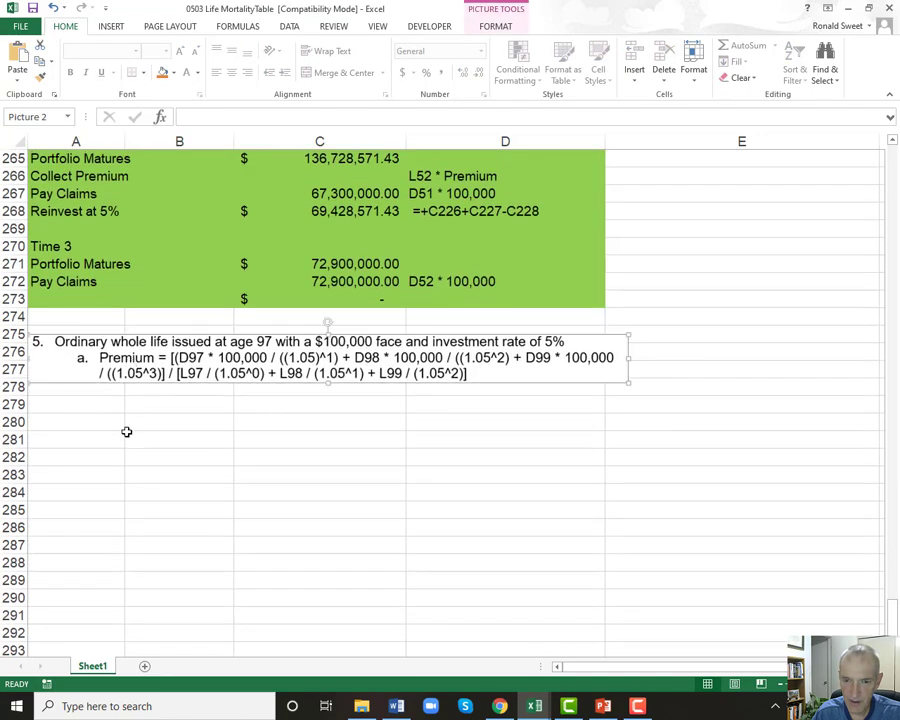
Enter the label Face in A280 with 100000 in B280, formatted as accounting dollars.
click(74, 418)
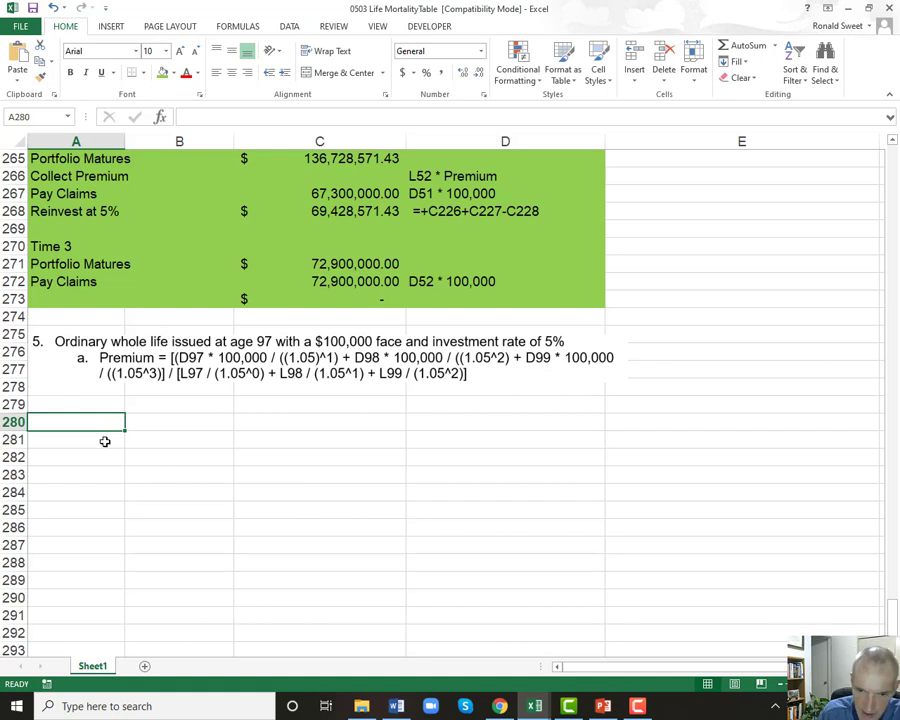
text(Face)
text(10000)
text(0)
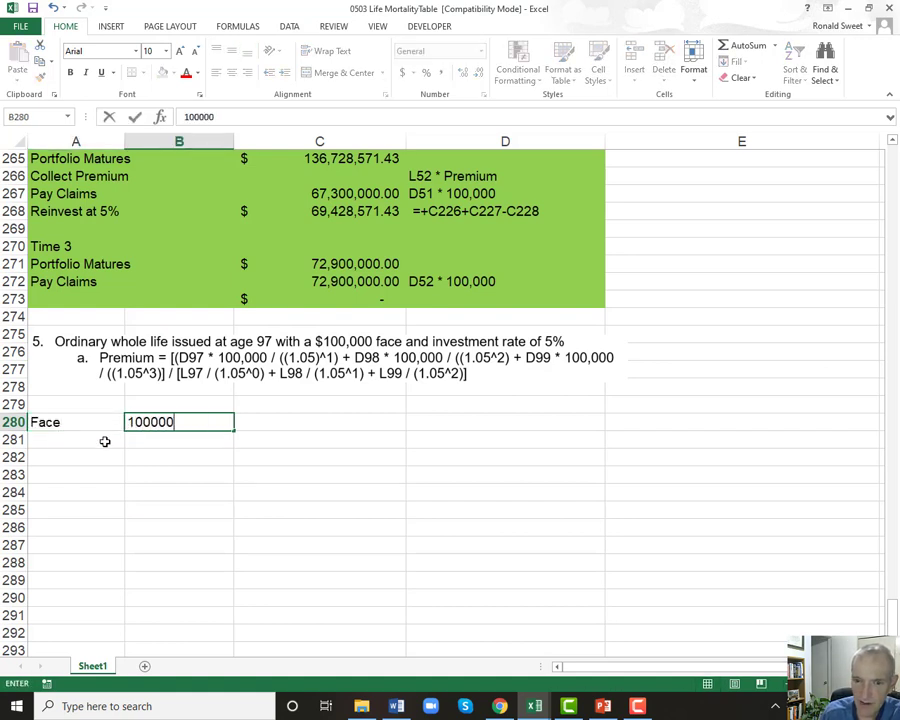
key(ctrl+Return)
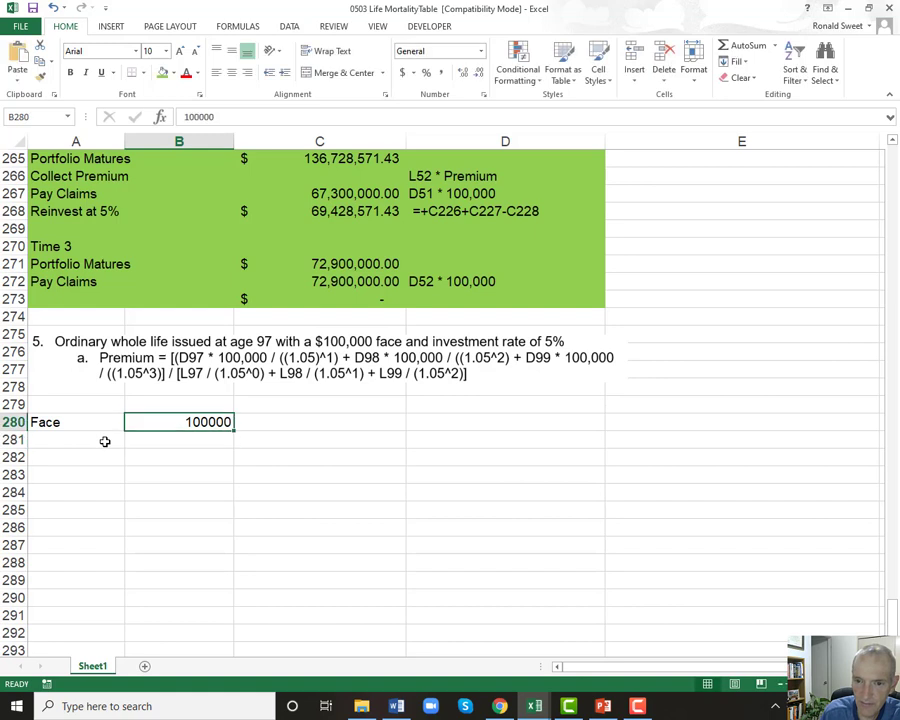
click(402, 73)
key(Left)
key(Down)
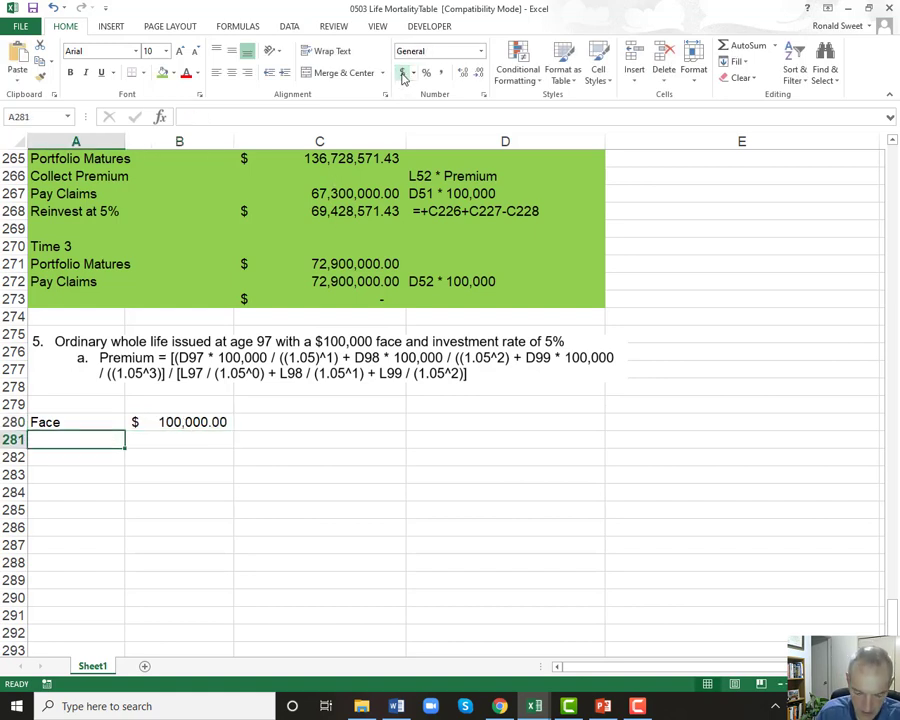
Enter the label Rate in A281 with 5% in B281.
text(Rate)
key(Tab)
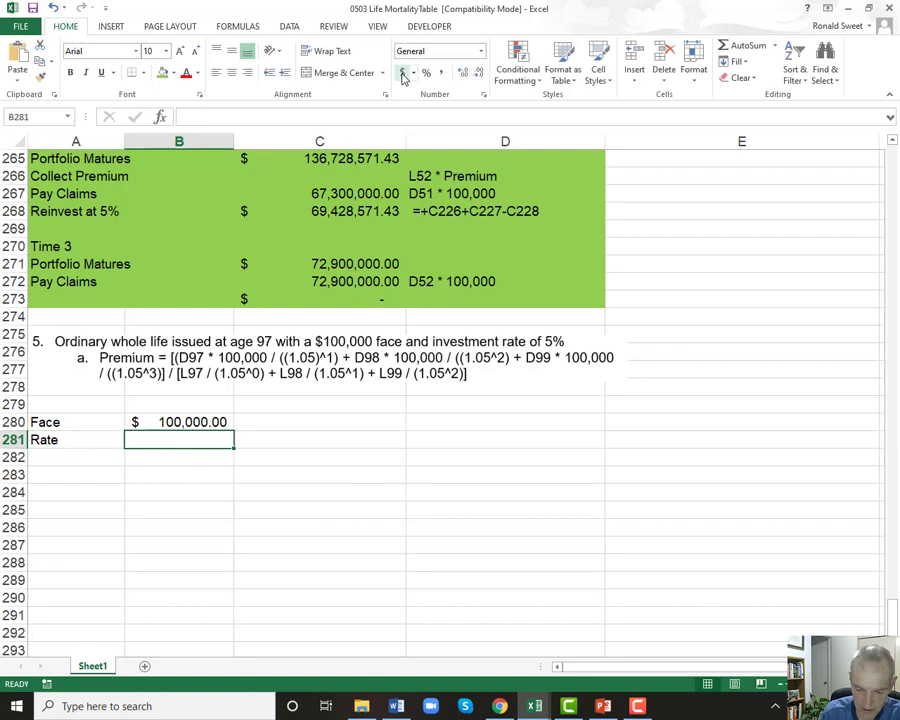
text(5%)
key(ctrl+Return)
key(Down)
key(Left)
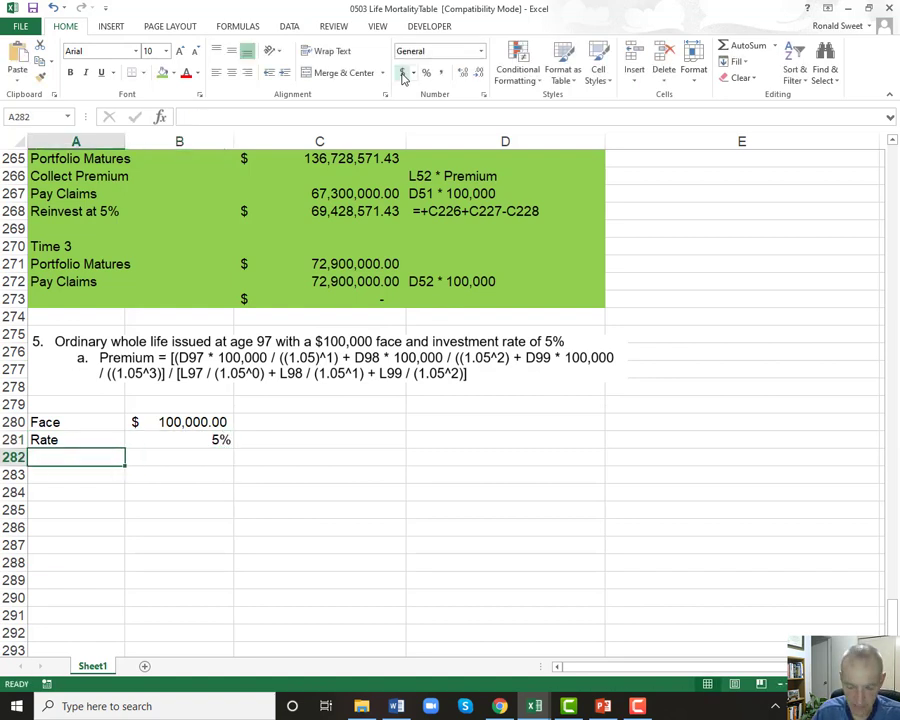
Enter the label Issue Age in A282 with 97 in B282, in comma format without decimals.
text(Issue)
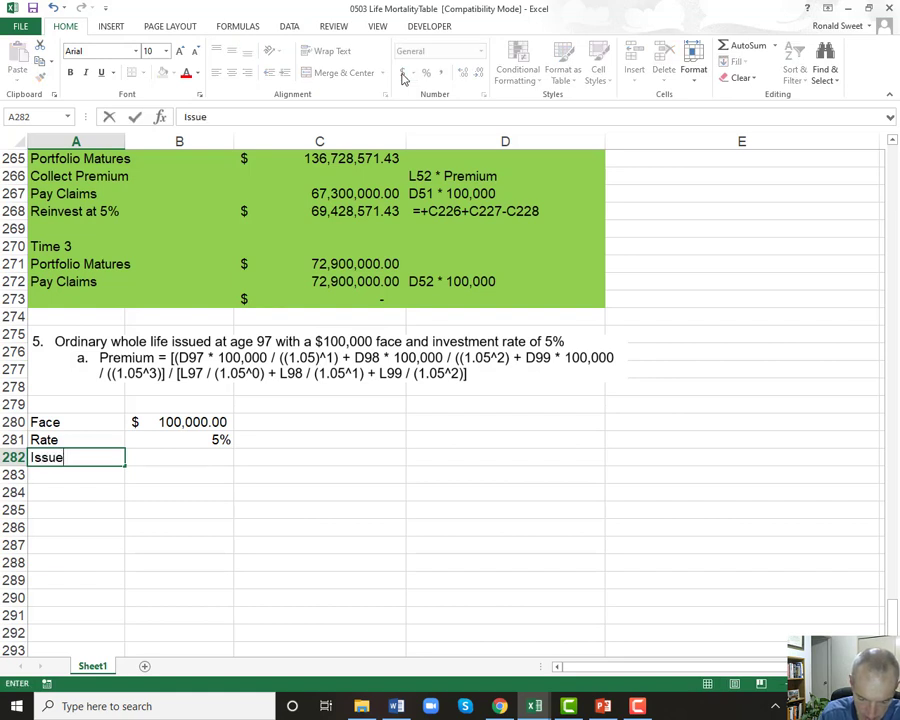
text( Age)
key(Tab)
text(97)
key(Return)
key(Up)
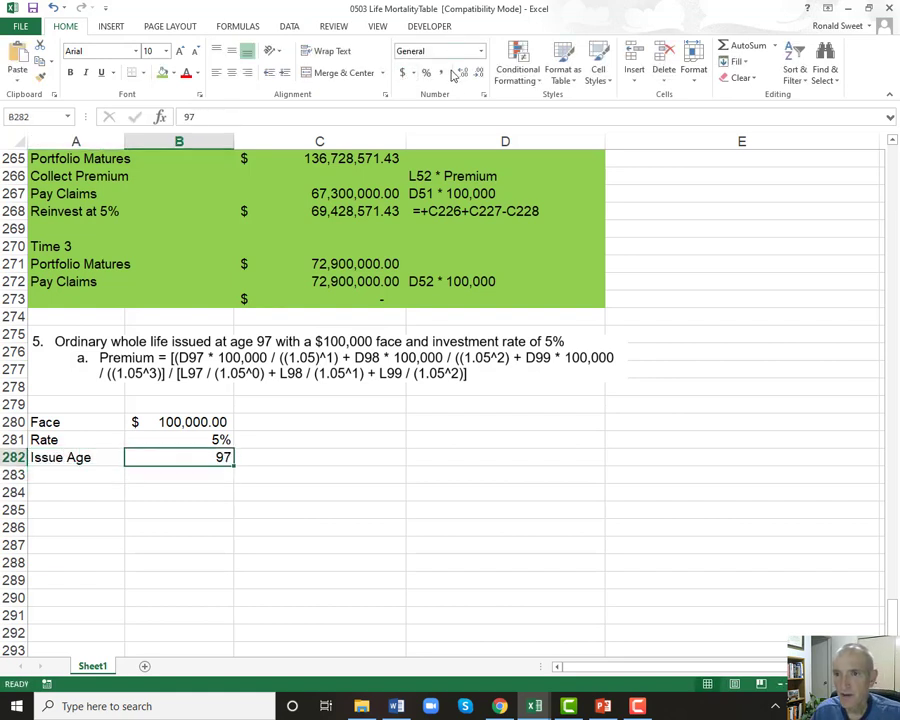
click(442, 73)
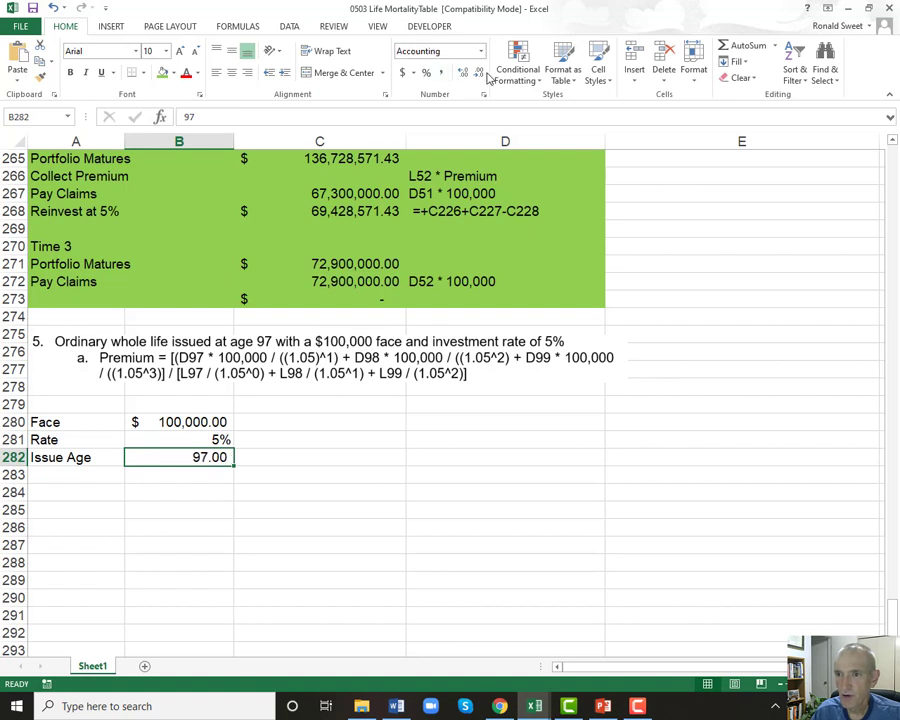
click(472, 74)
click(472, 74)
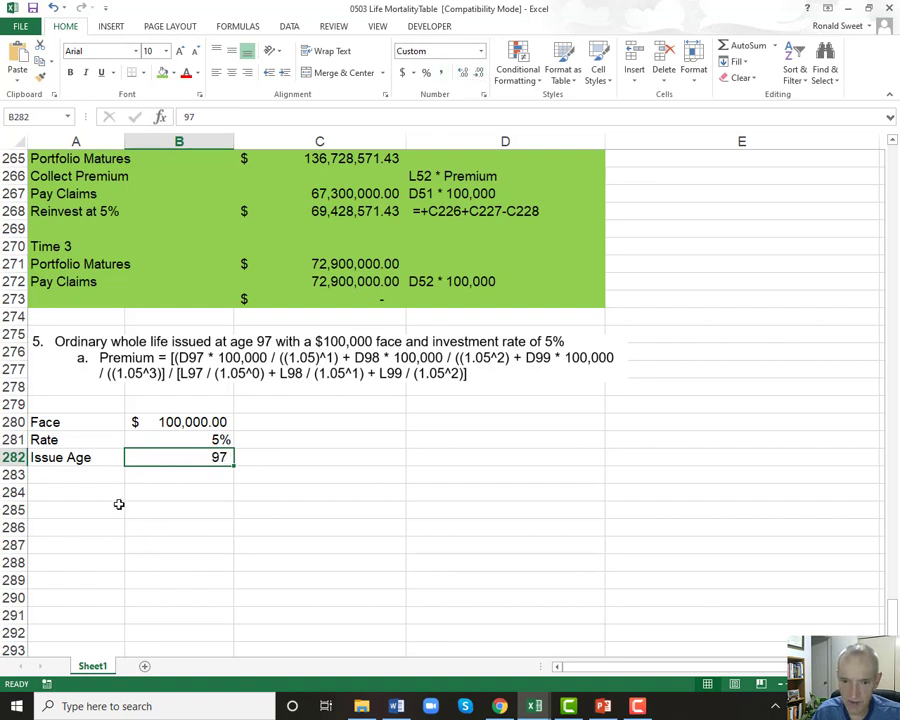
click(74, 478)
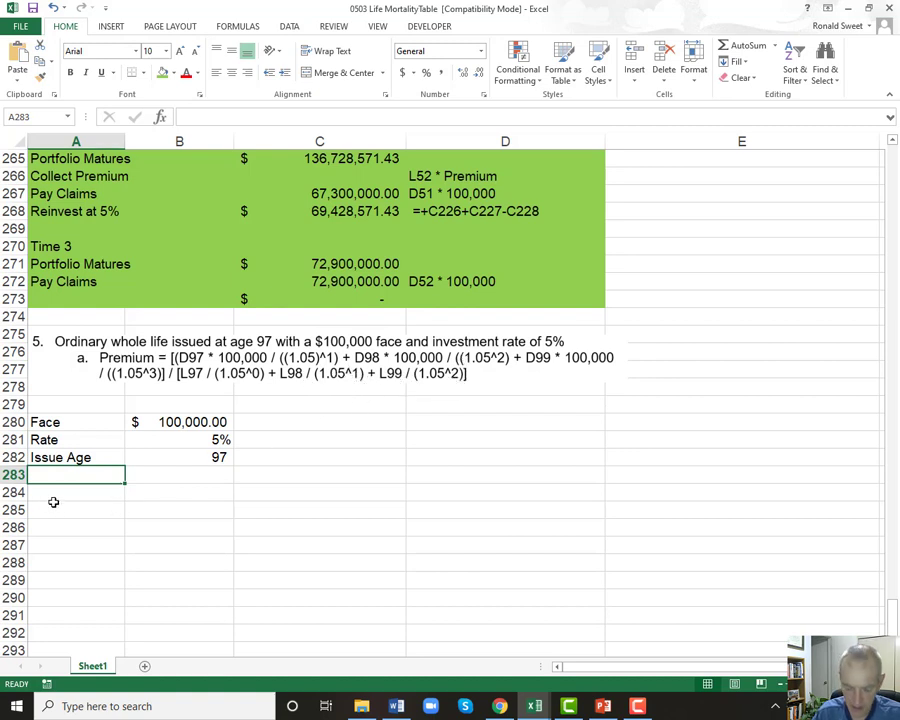
text(Premium)
key(Return)
key(Up)
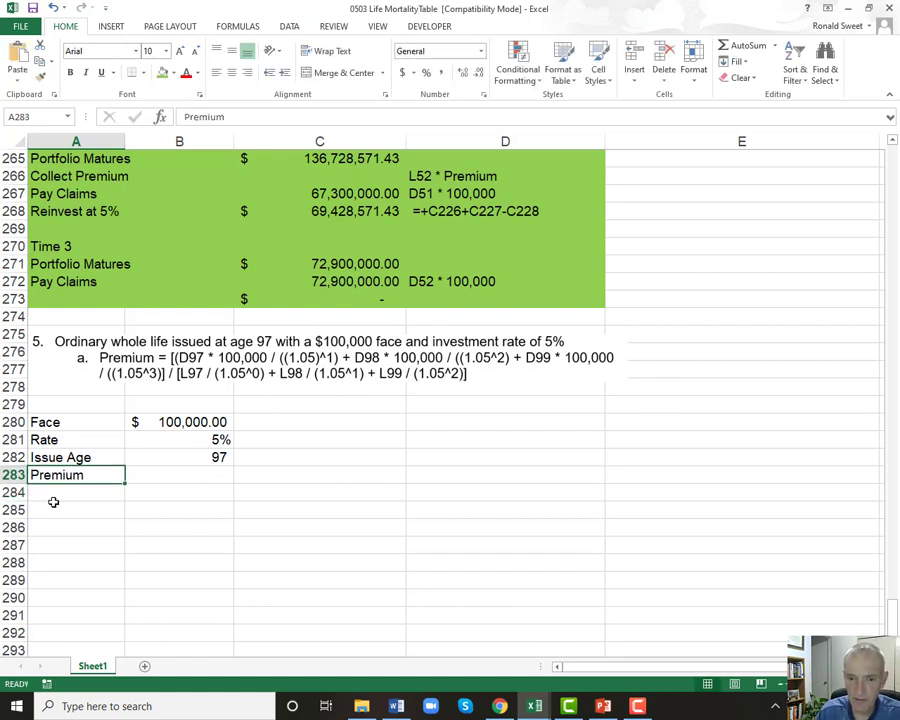
key(Delete)
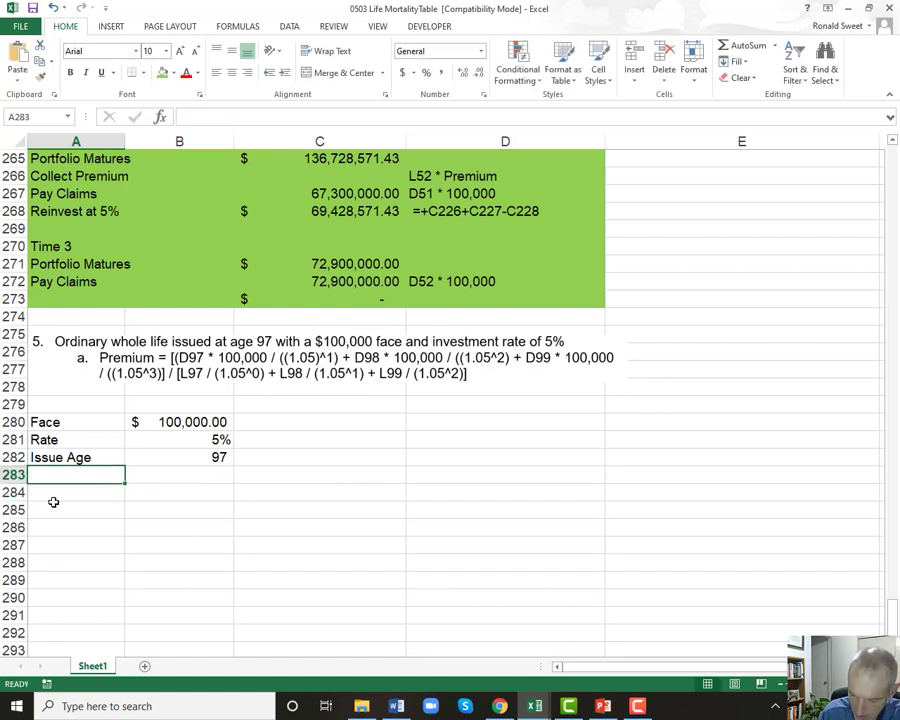
Enter the labels L97, L98, L99, D97, D98 and D99 in A283:A288.
text(L97)
key(Return)
text(L97)
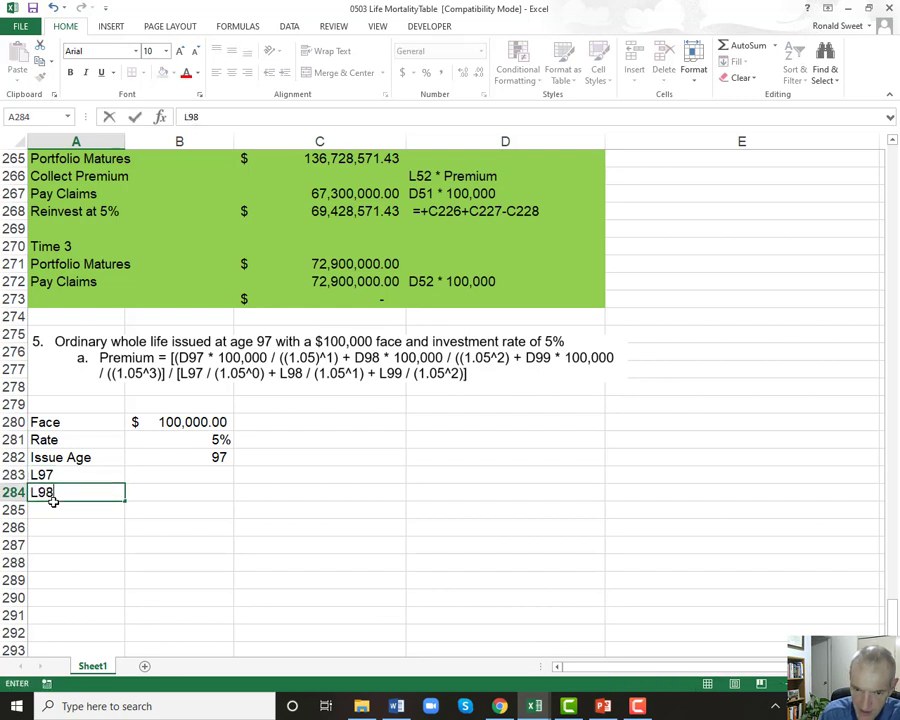
key(Return)
text(L99)
key(Return)
text(D97)
key(Return)
text(D+9)
key(Return)
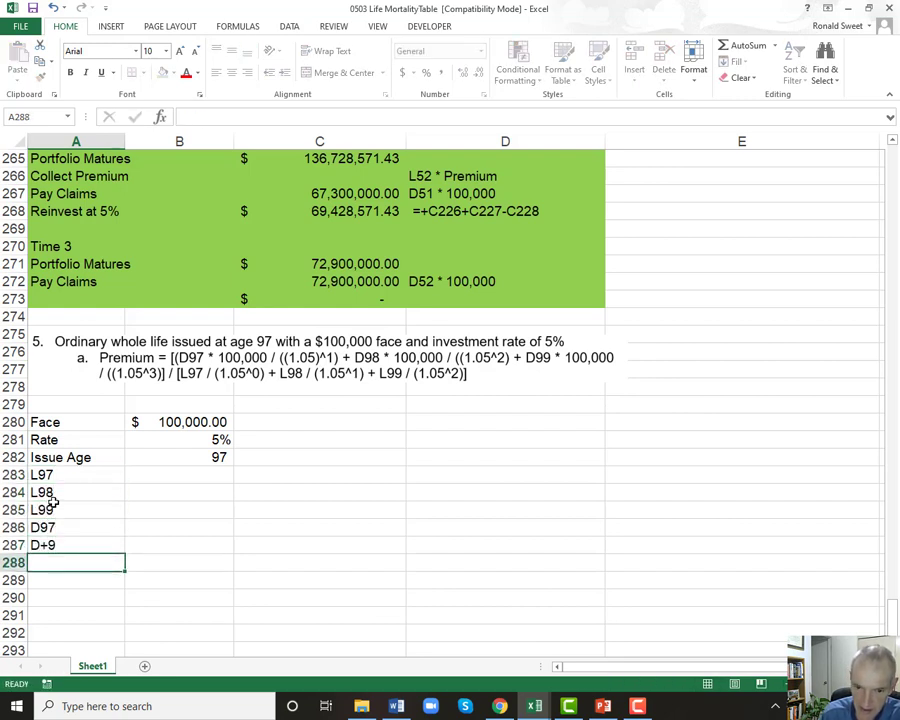
key(Up)
text(D97)
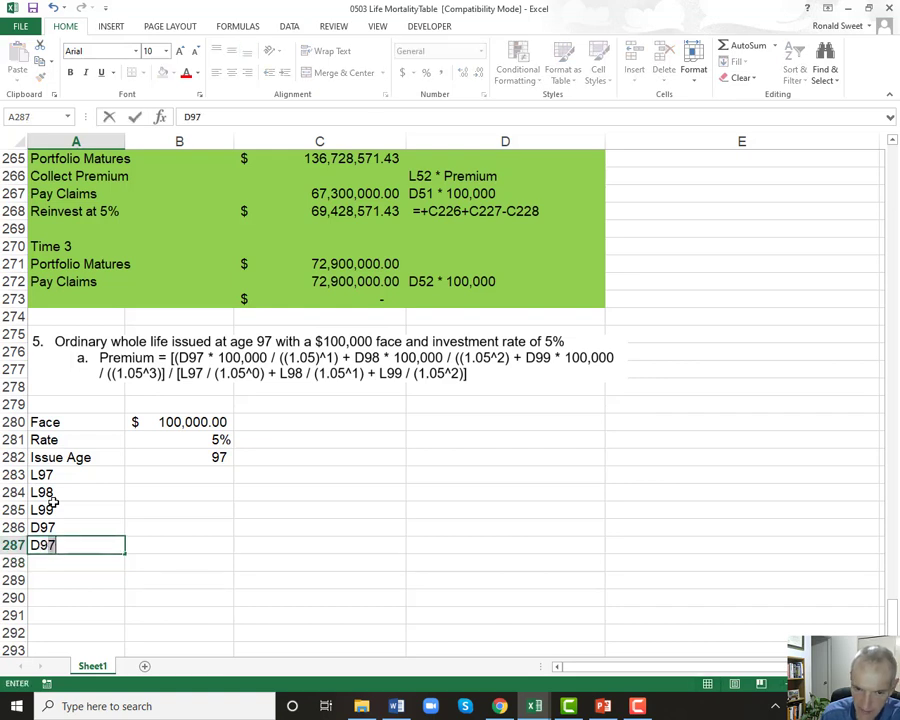
key(BackSpace)
text(8)
key(Return)
text(D99)
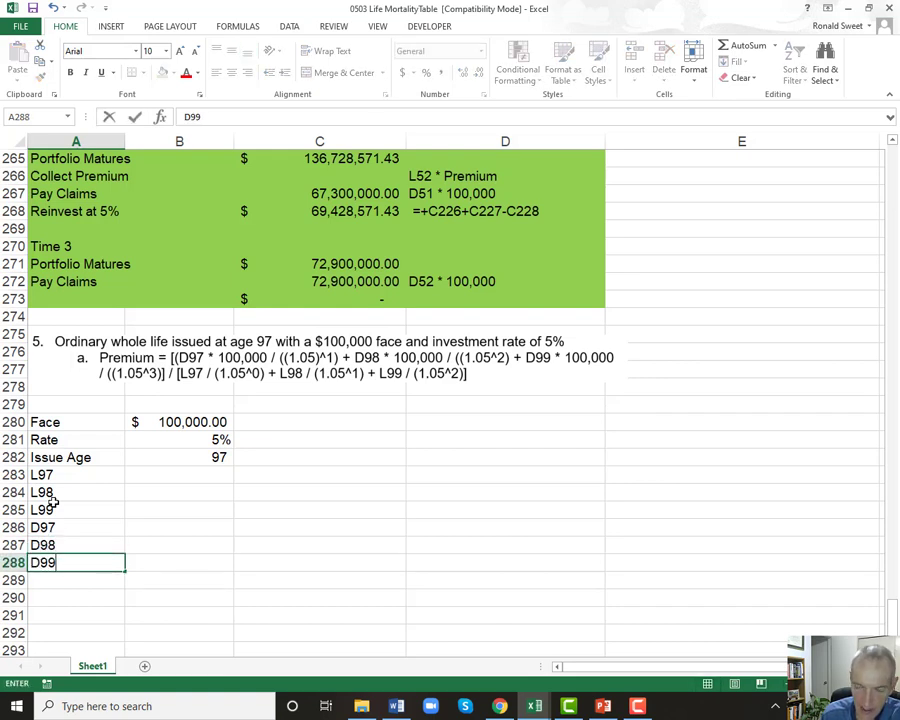
key(Return)
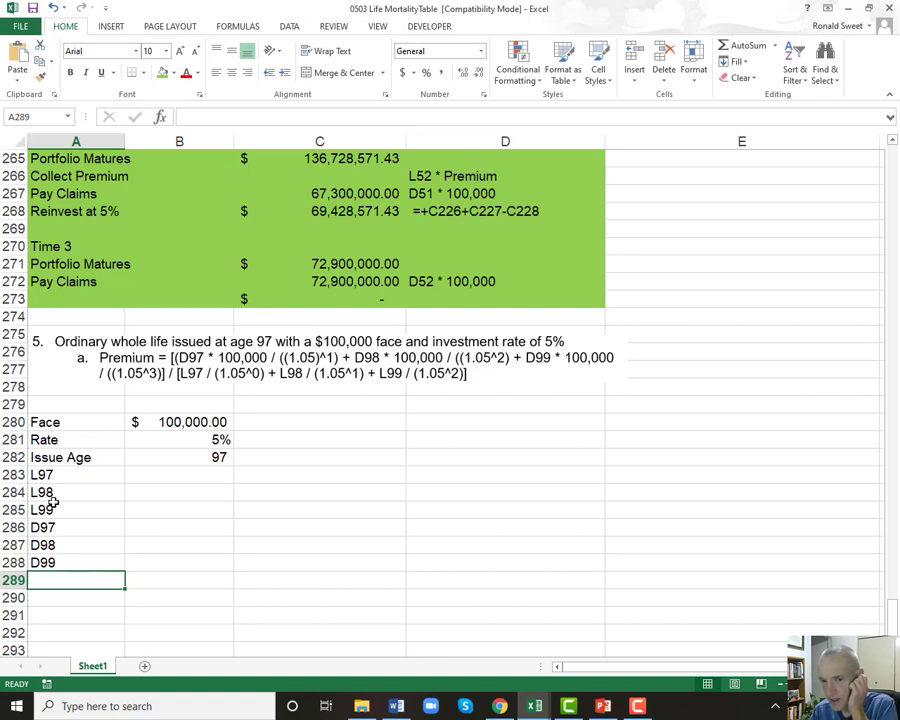
Format B283:B288 beside the L97 through D99 labels in comma style without decimals.
key(Up)
key(Up)
key(Up)
key(Up)
key(Up)
key(Up)
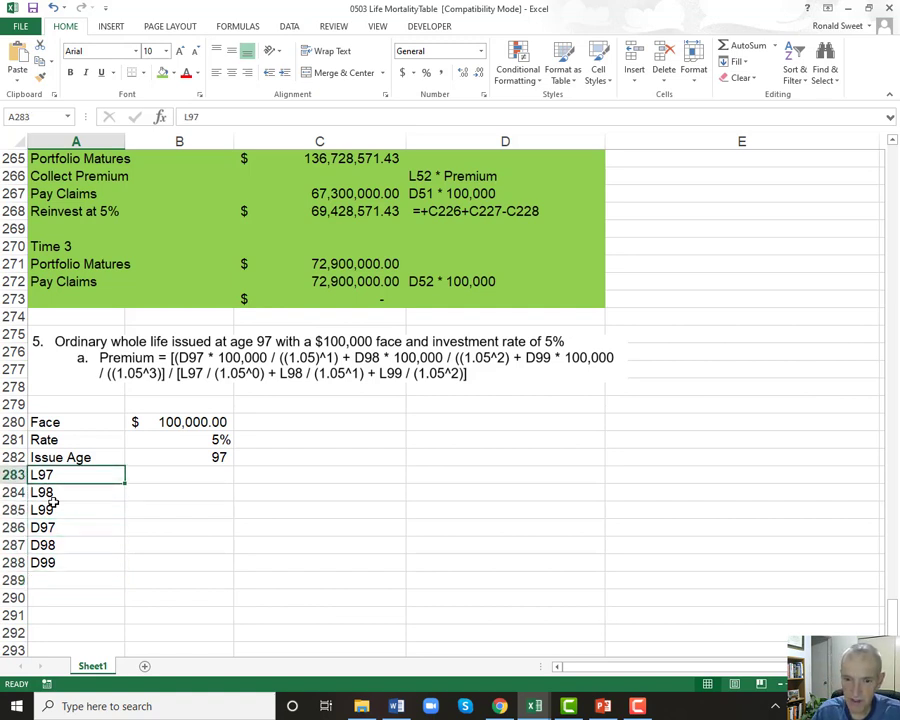
key(Right)
key(shift+Down)
key(shift+Down)
key(shift+Down)
key(shift+Down)
key(shift+Down)
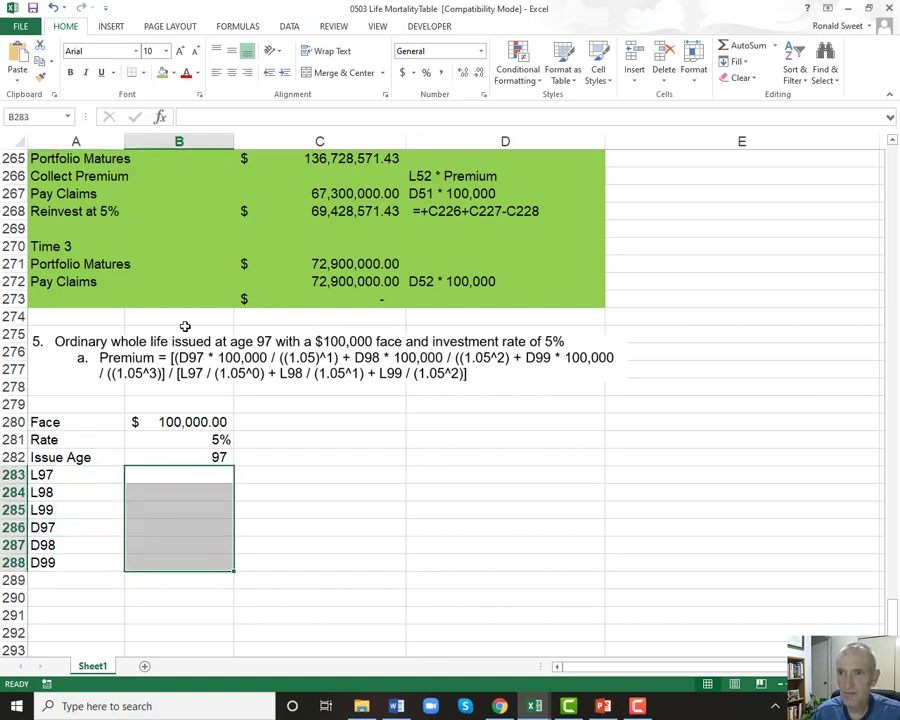
click(402, 72)
click(478, 73)
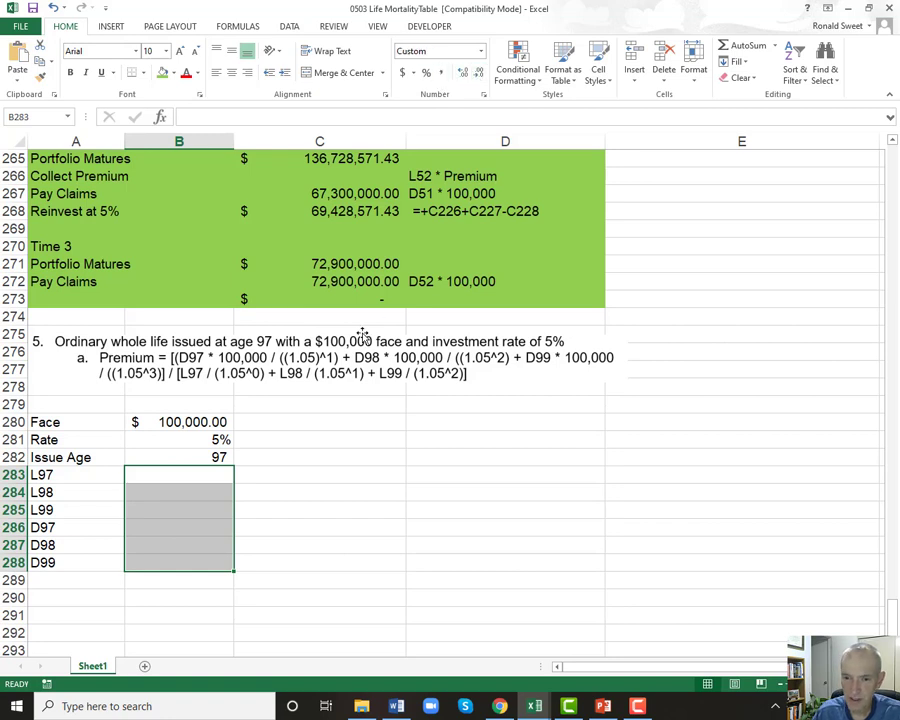
Enter a formula in B283 that references the age-97 living count in B78 of the mortality table.
key(shift+Up)
key(shift+Up)
key(shift+Up)
key(shift+Up)
key(shift+Up)
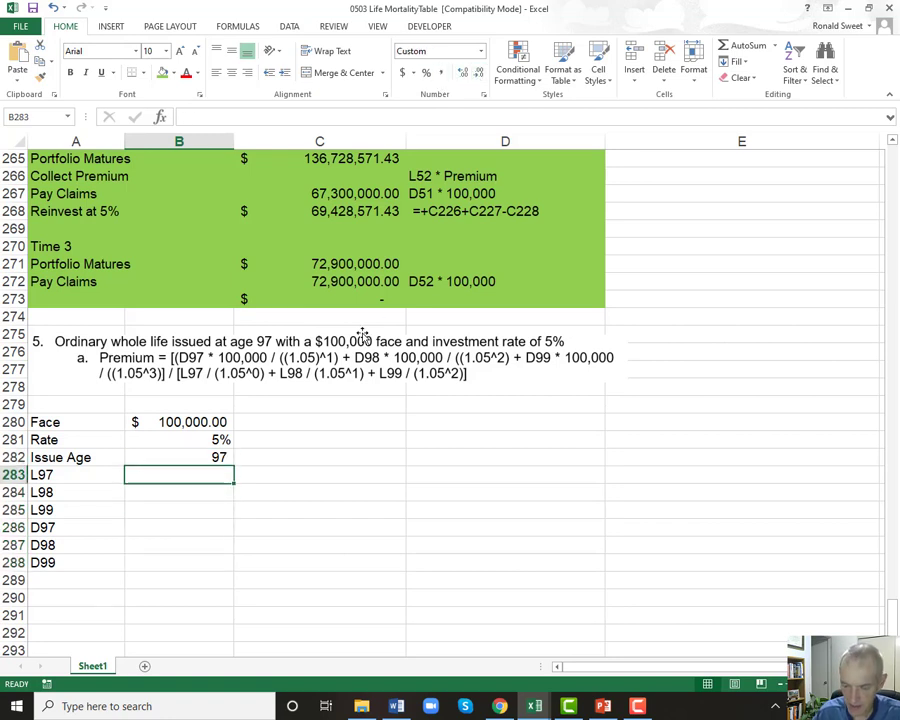
text(=)
key(ctrl+Home)
key(Down)
key(Down)
key(Down)
key(ctrl+Down)
key(Up)
key(Up)
key(Right)
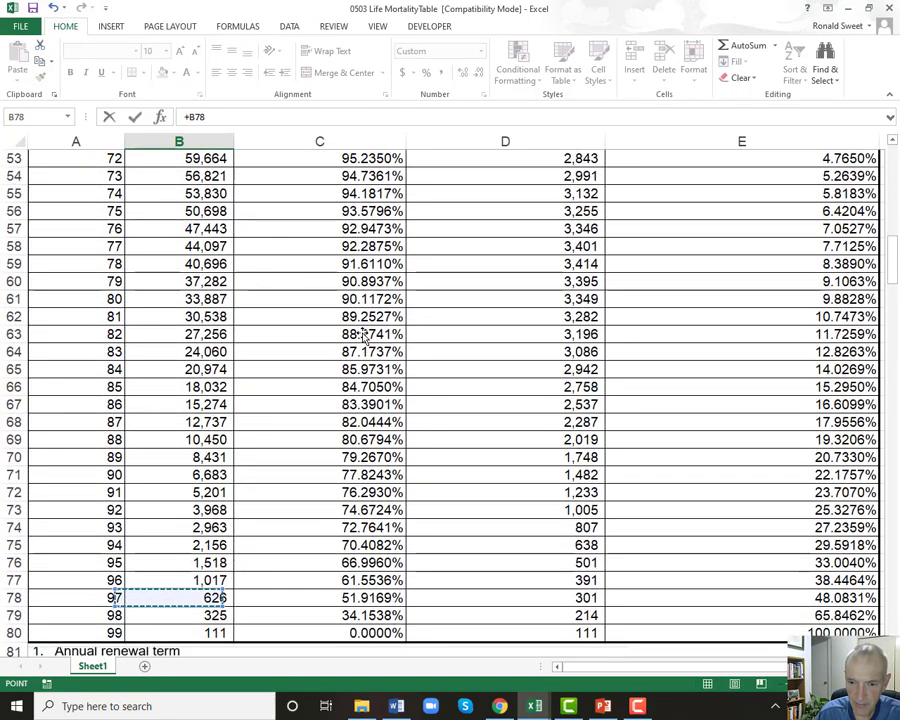
key(Return)
Copy the L97 formula from B283 down to B284:B285 for L98 and L99.
key(Up)
key(ctrl+c)
key(shift+Down)
key(shift+Down)
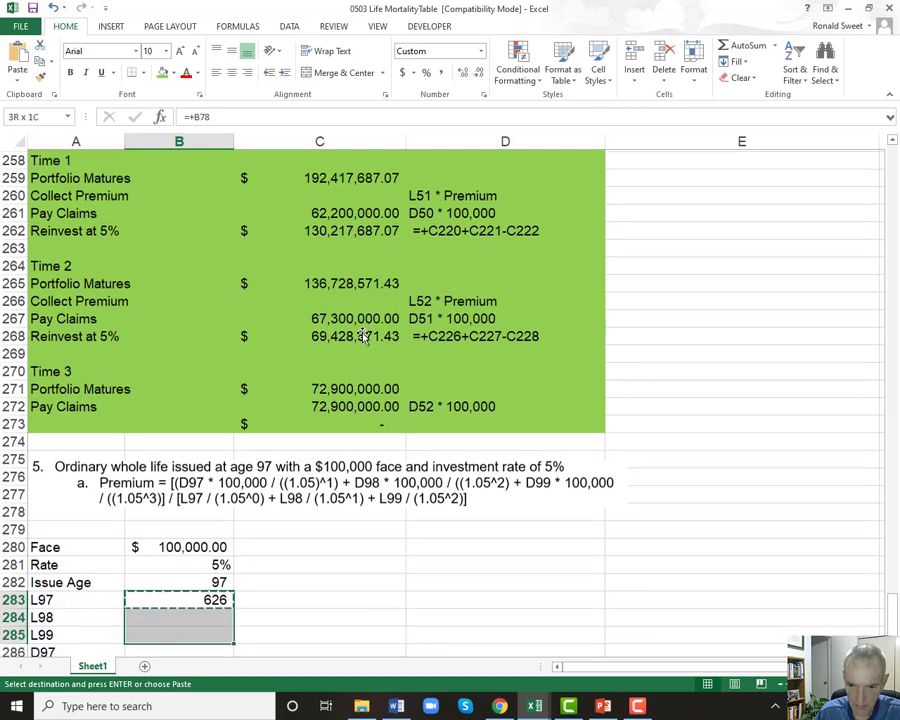
key(Return)
Copy the L97 formula from B283 into D283 so that it references the age-97 deaths in D78.
key(Down)
key(Down)
key(Down)
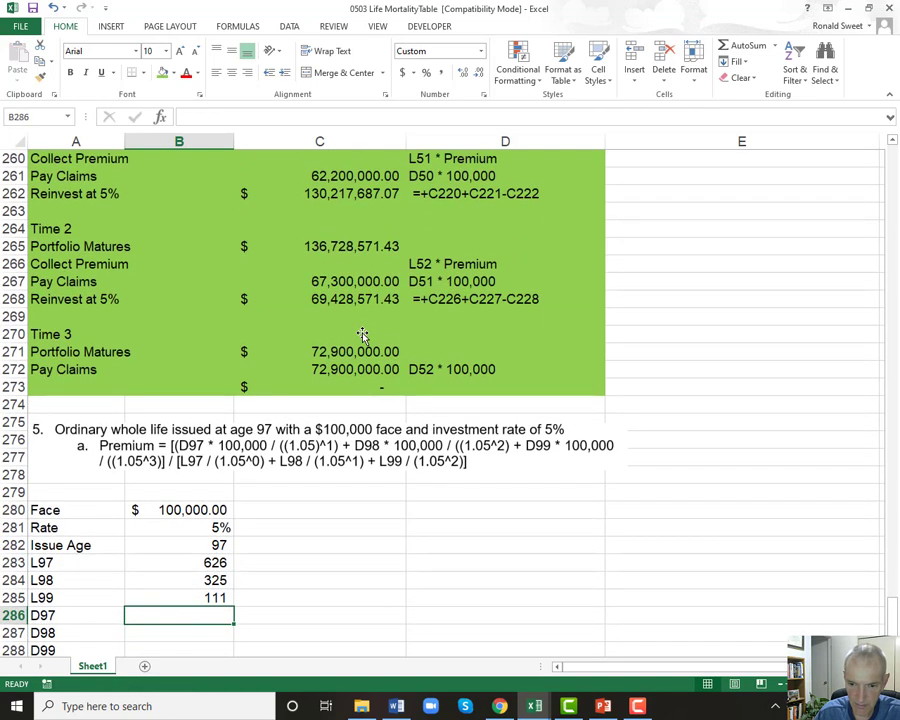
key(Up)
key(Up)
key(Up)
key(ctrl+c)
key(Right)
key(Right)
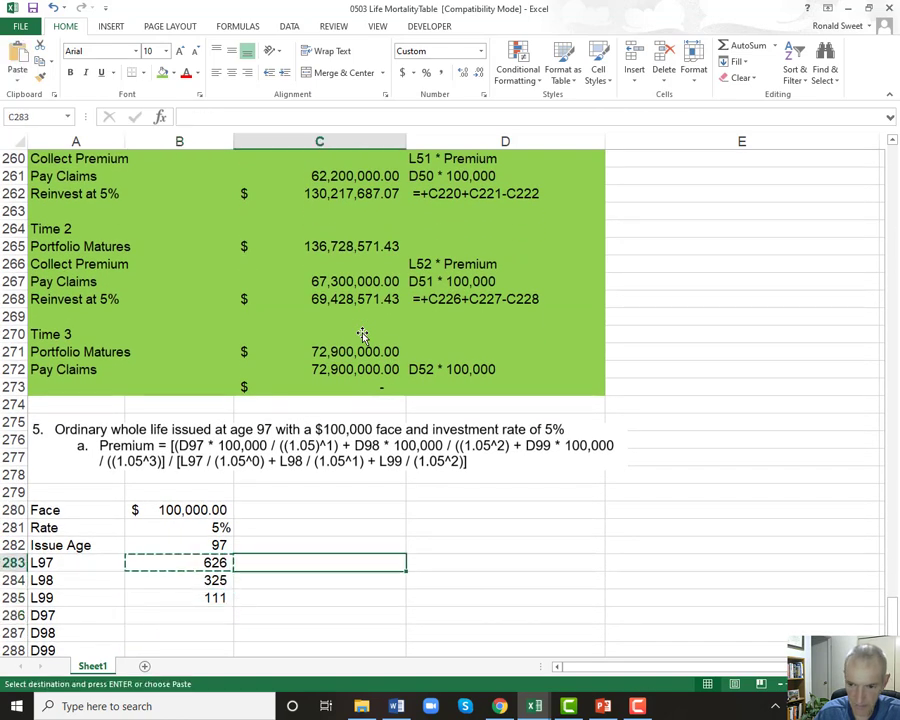
key(Return)
Move the deaths formula from D283 to B286 beside the D97 label.
key(ctrl+x)
key(Left)
key(Left)
key(Down)
key(Down)
key(Down)
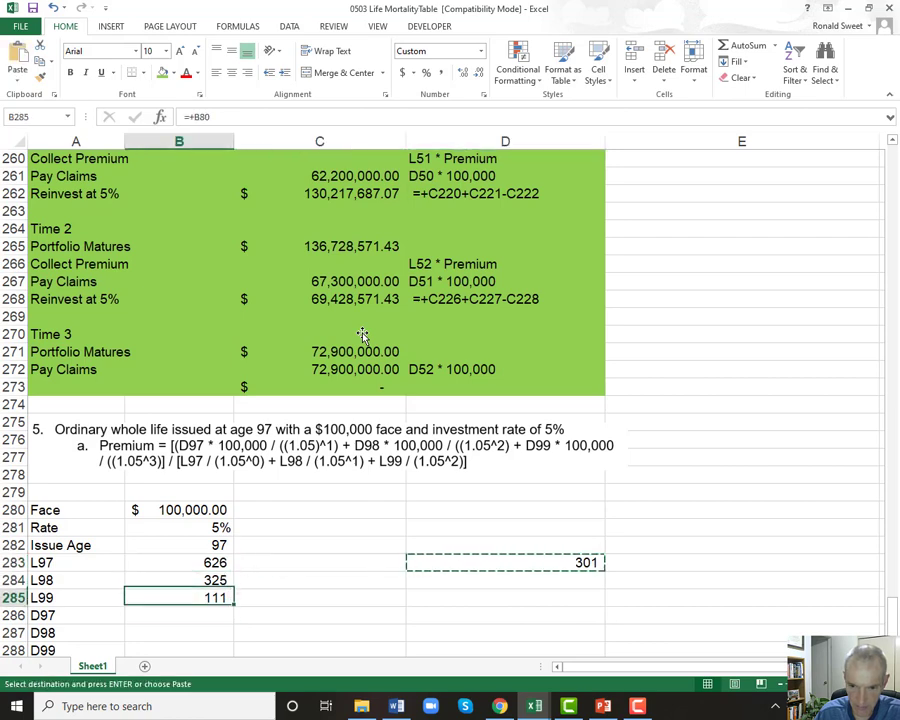
key(Return)
Copy the D97 formula from B286 down through B288 for D98 and D99.
key(ctrl+c)
key(Down)
key(shift+Down)
key(Return)
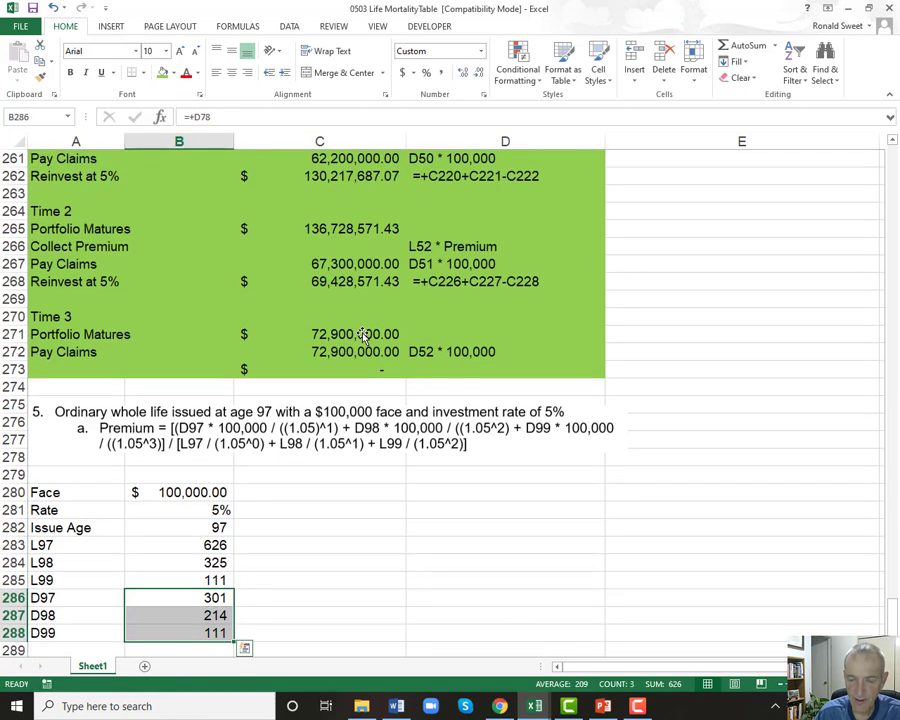
Enter the label Premium in A290.
key(Down)
key(Down)
key(Down)
key(Left)
text(P)
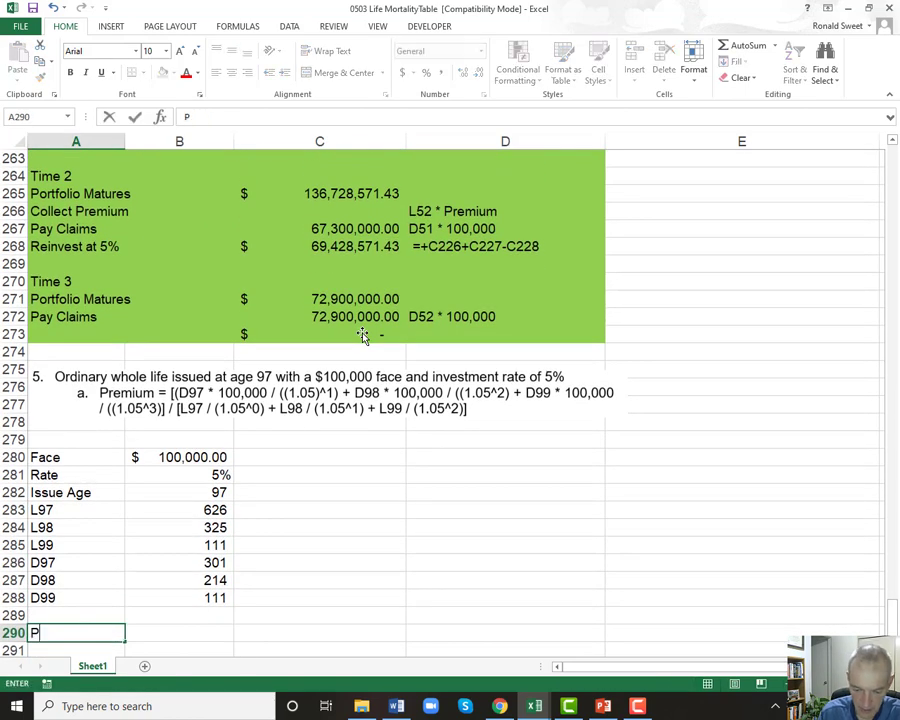
text(remium)
key(Return)
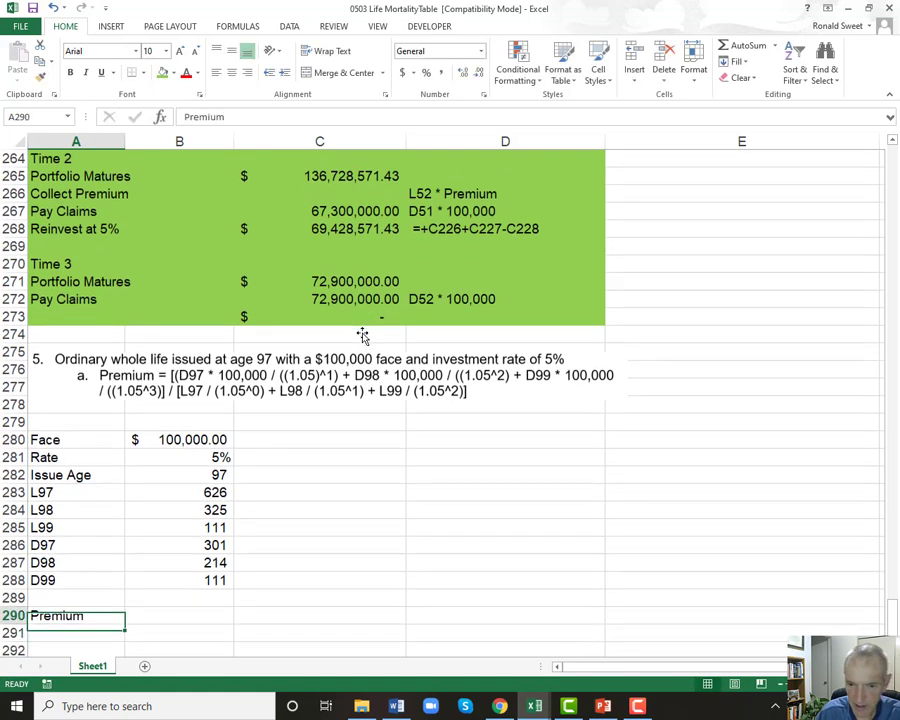
Begin the premium formula in B290 with the first-year claims term =(B286*B280/((1+B281).
key(Up)
key(Right)
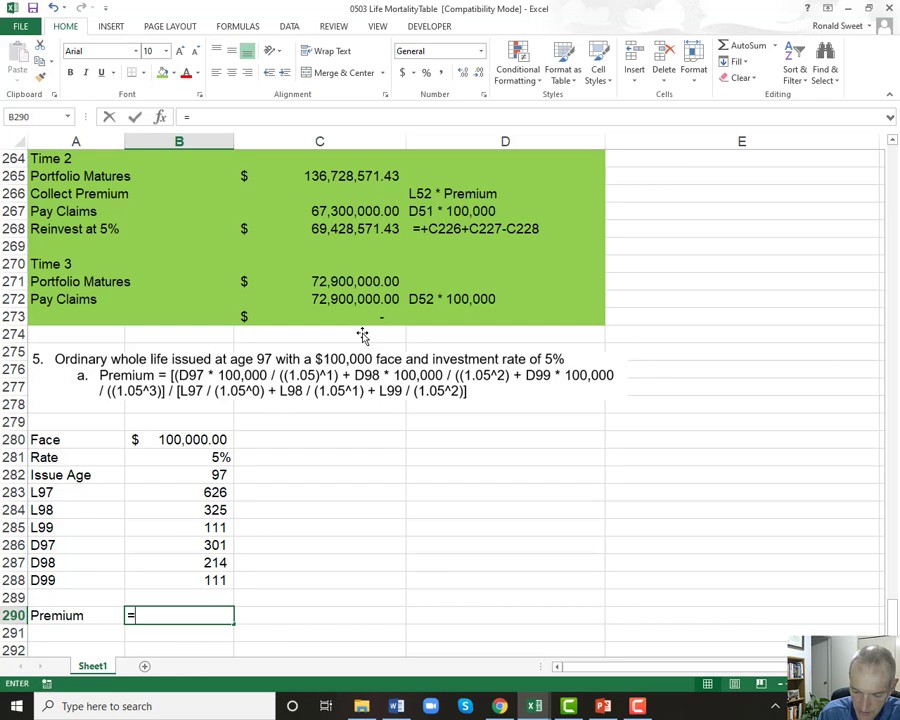
text(=()
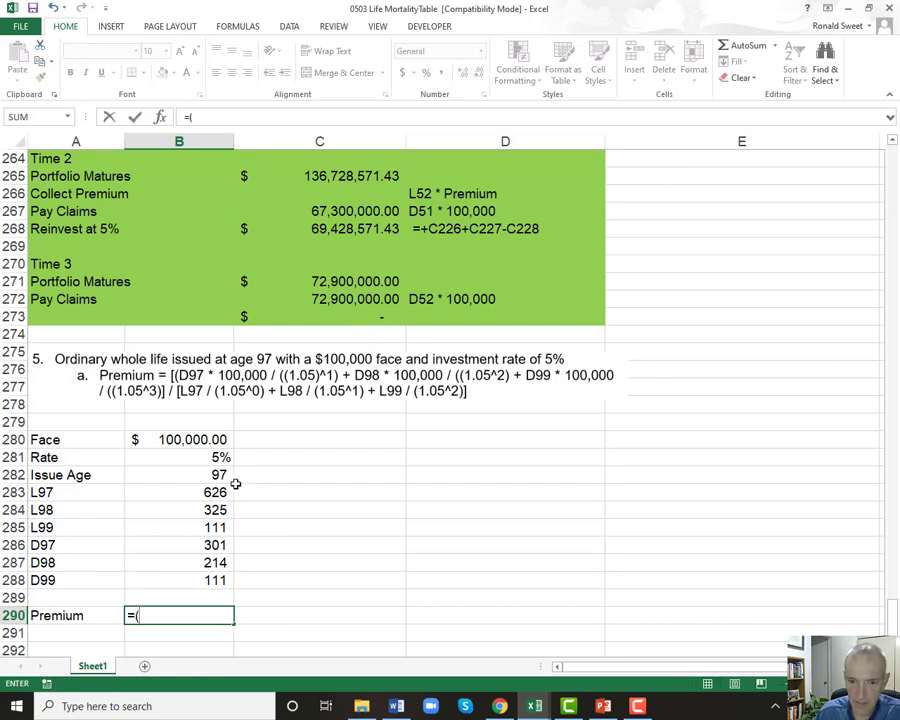
click(178, 545)
text(*)
click(144, 433)
text(/((1+)
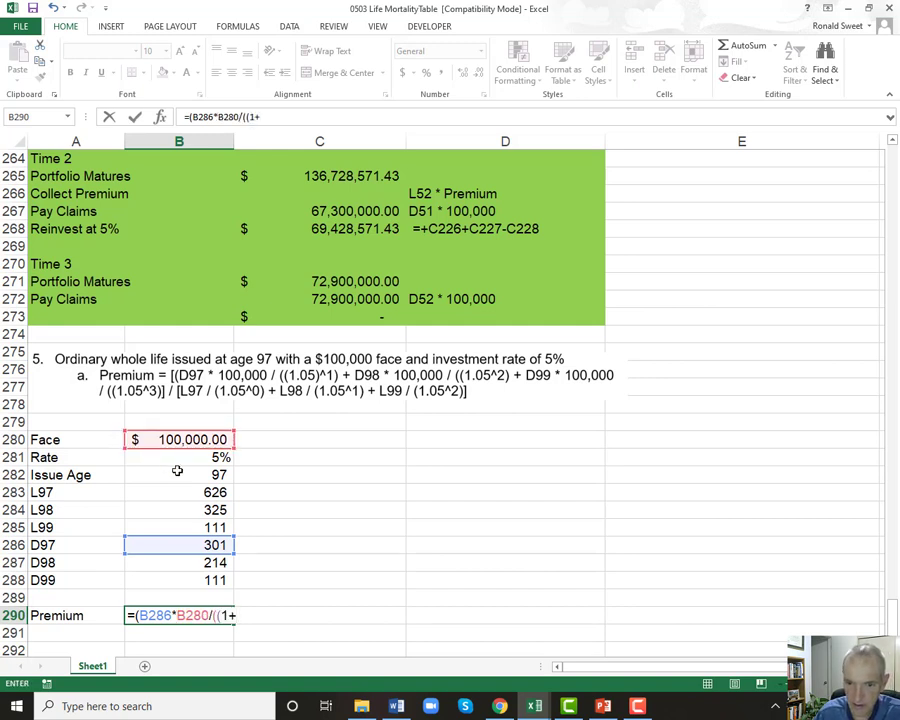
click(170, 458)
text())
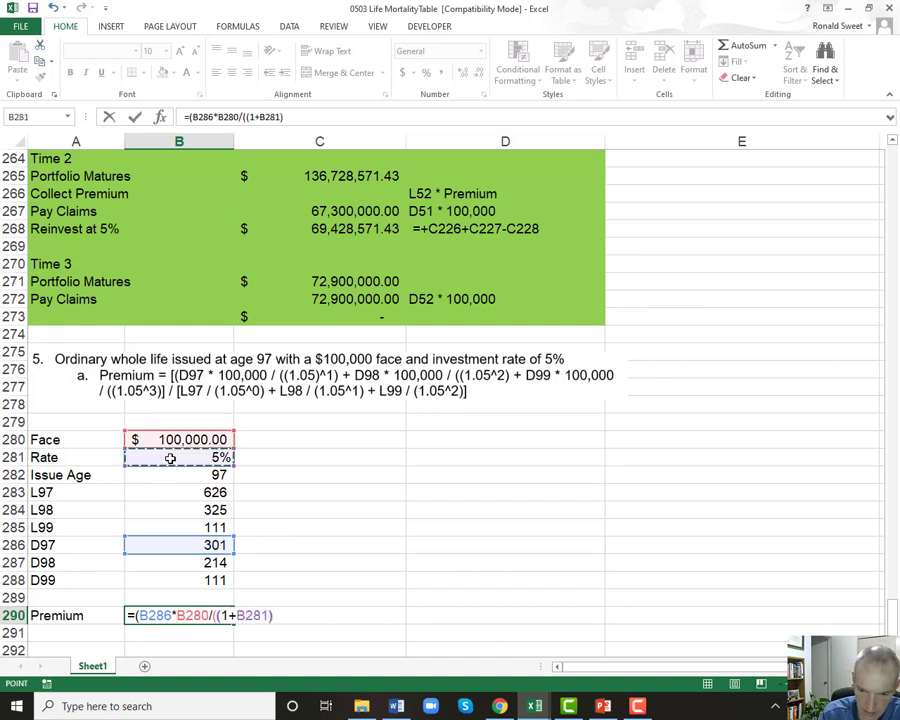
Extend the premium formula with the second-year claims term +B287*B280/((1+B281^2).
text(+)
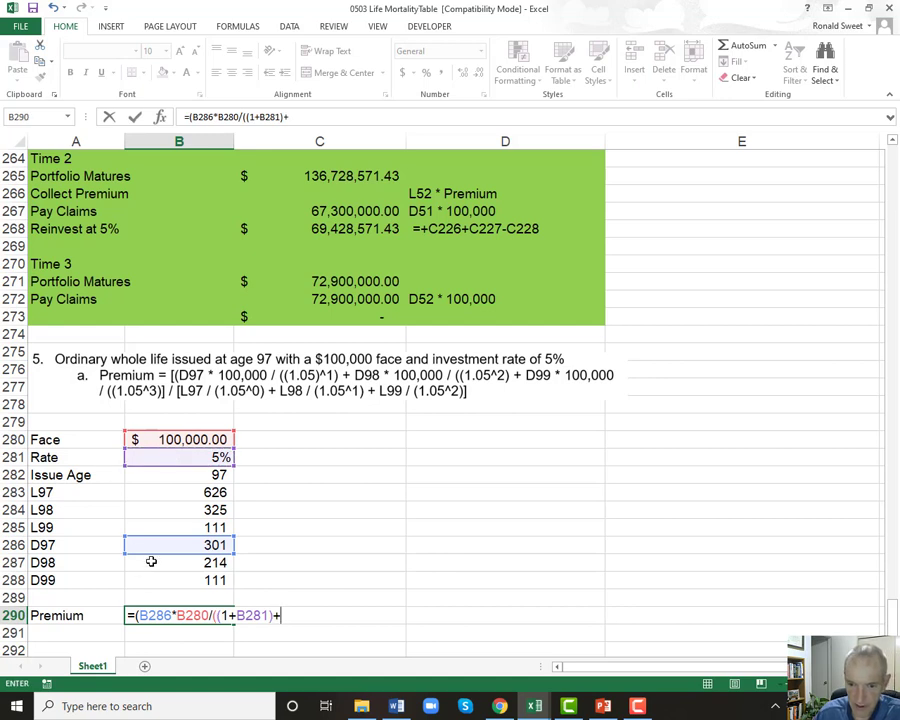
click(150, 560)
text(*)
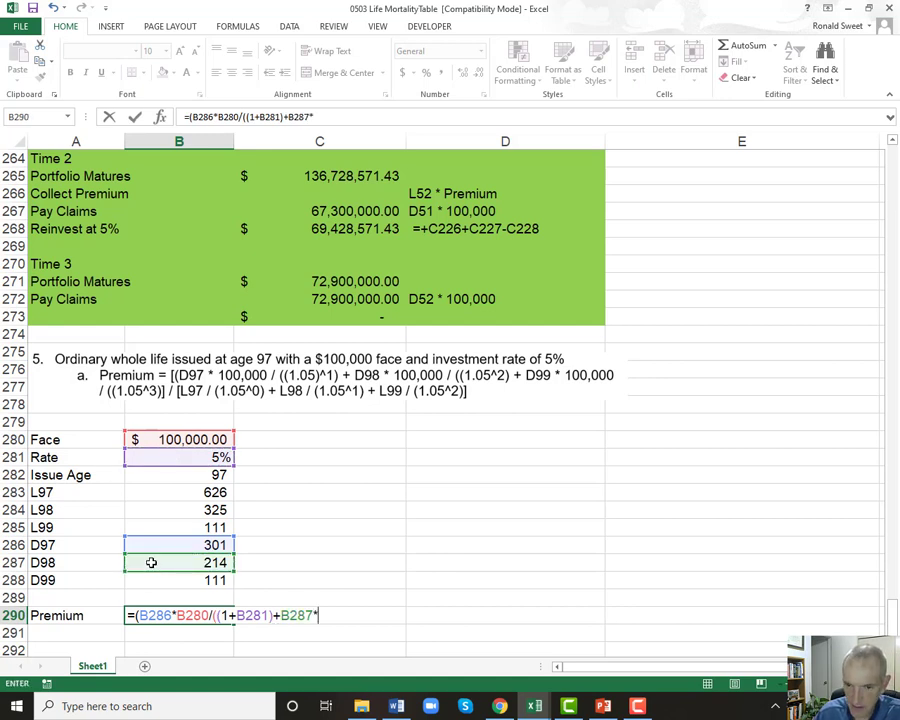
click(170, 440)
text(/(()
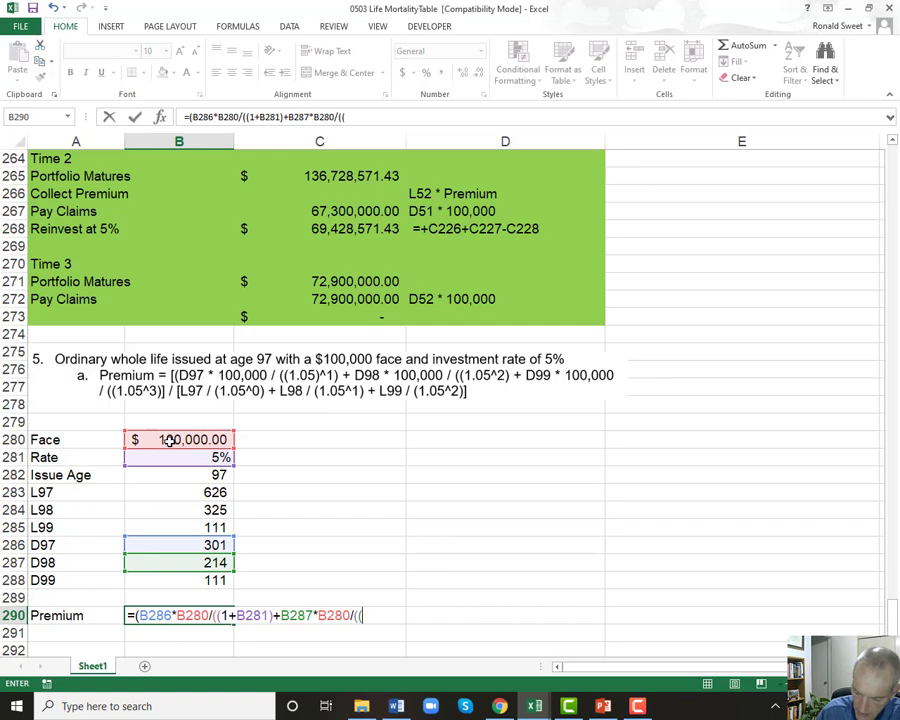
text(1+)
click(174, 458)
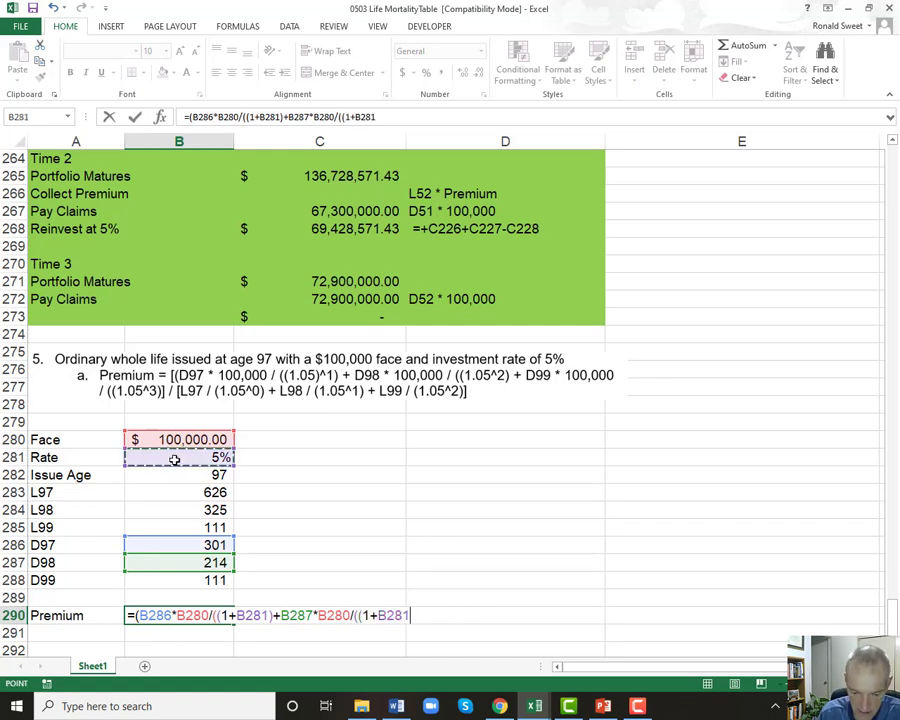
text(^2)
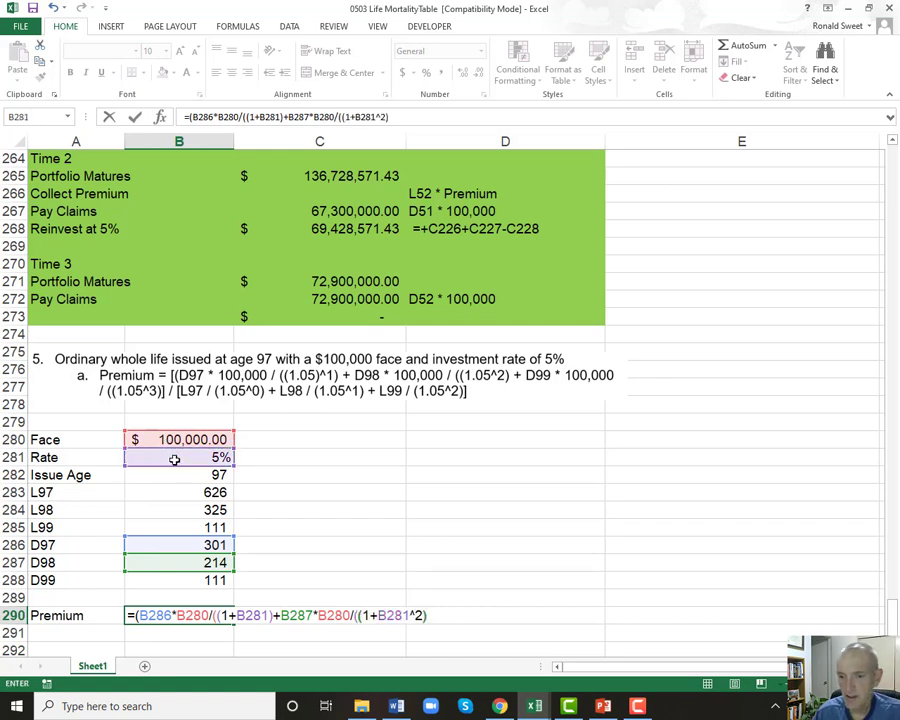
Extend the premium formula with the third-year claims term +B288*B280/((1+B281)^3)).
text()+)
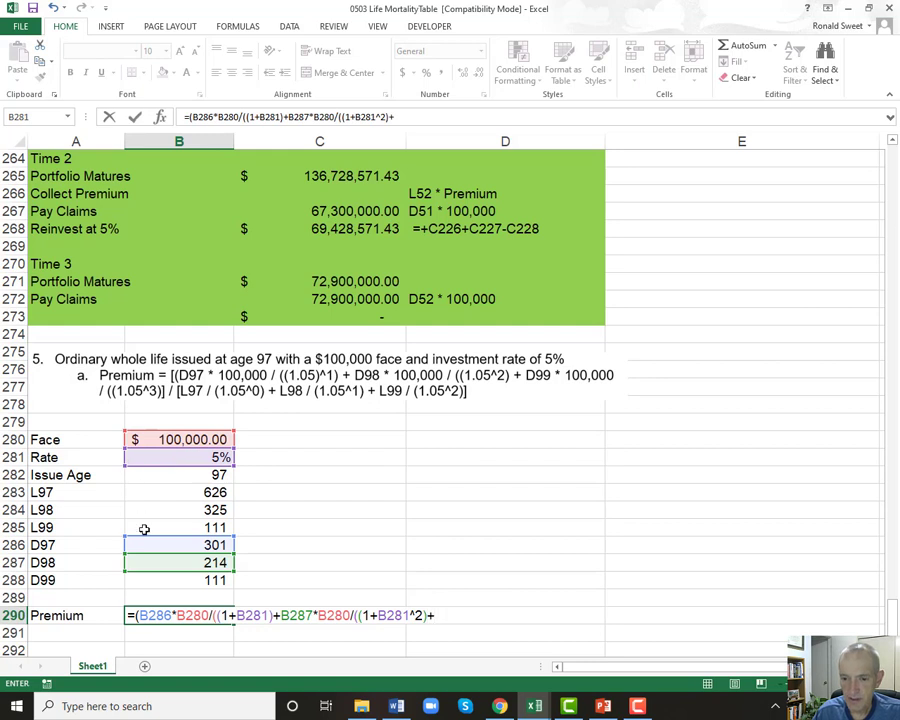
click(160, 578)
text(*)
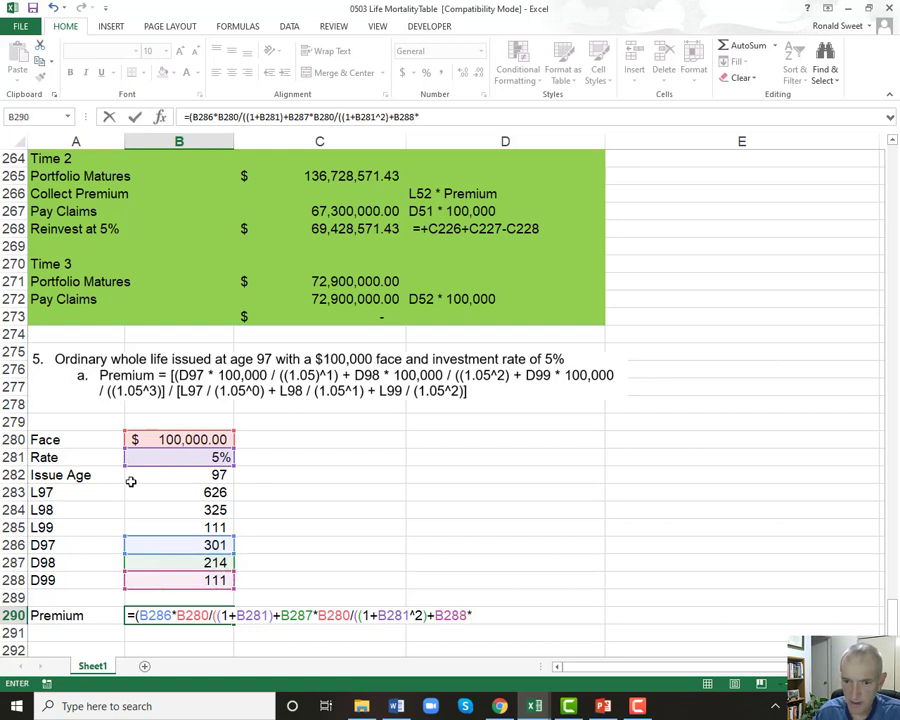
click(145, 437)
text(/)
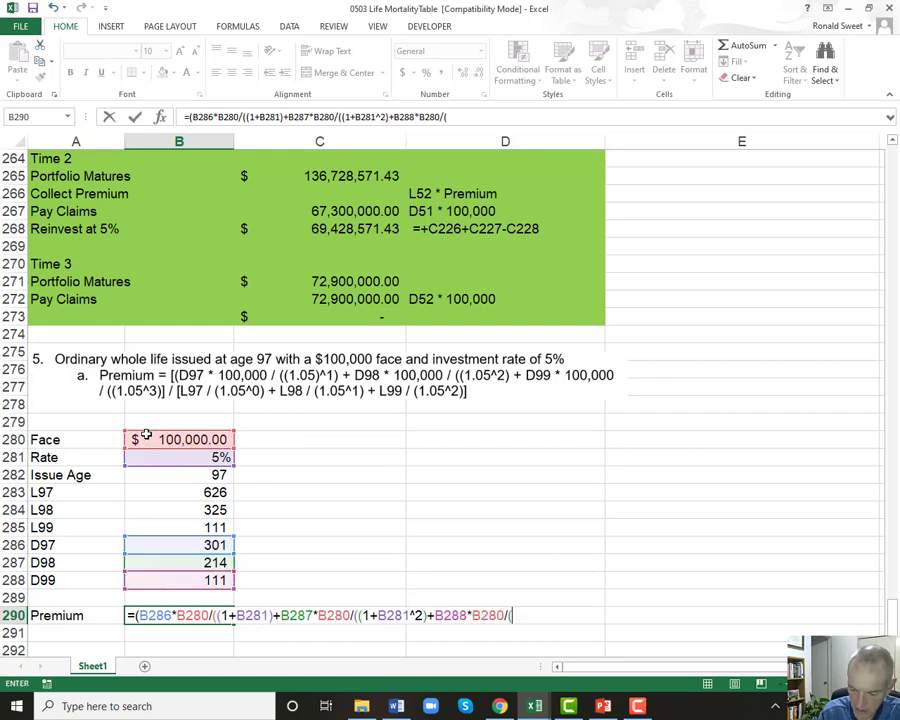
text(((1+)
click(143, 458)
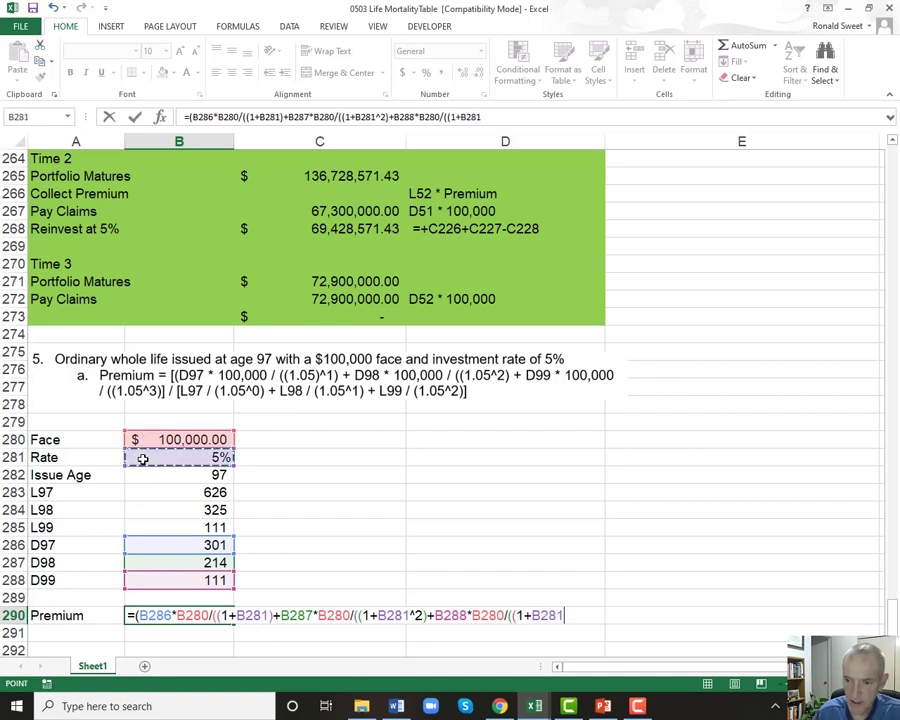
text()^3)
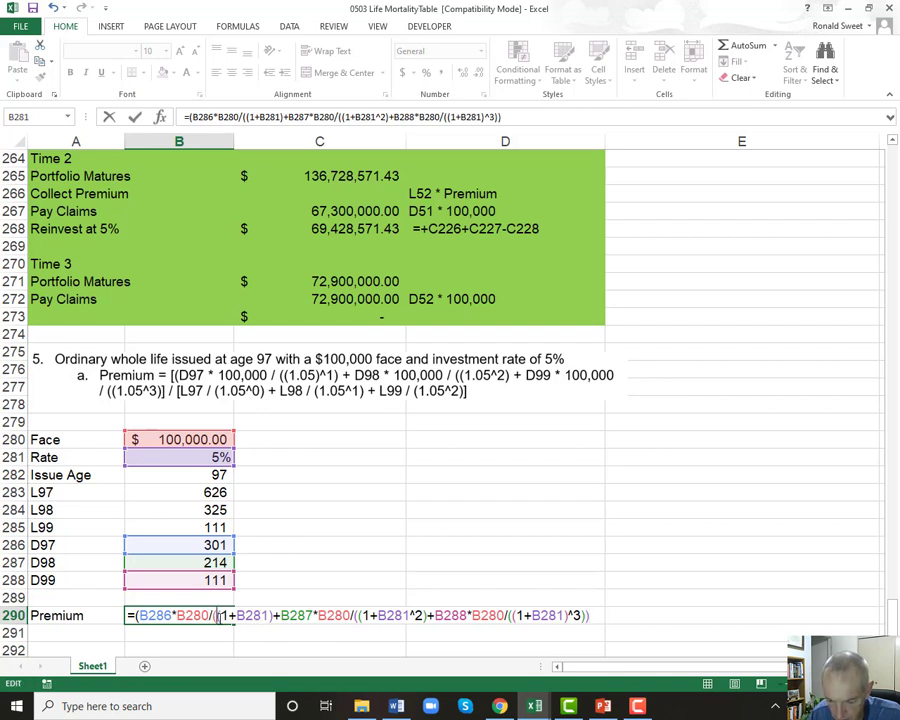
Correct the numerator's parentheses so the first two divisors read (1+B281) and ((1+B281)^2), and open the denominator with /(.
key(BackSpace)
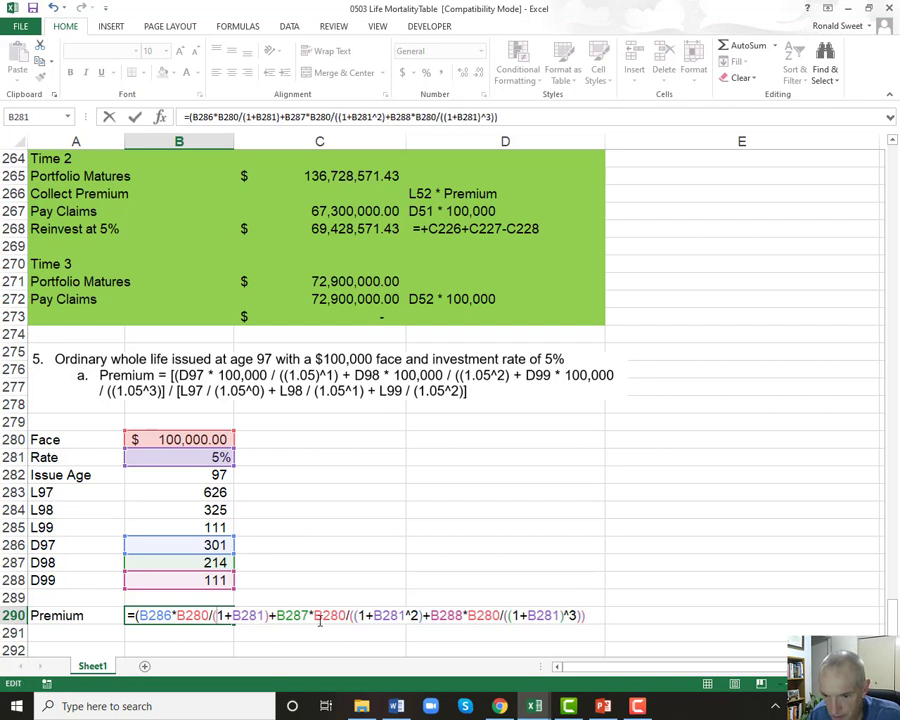
click(401, 616)
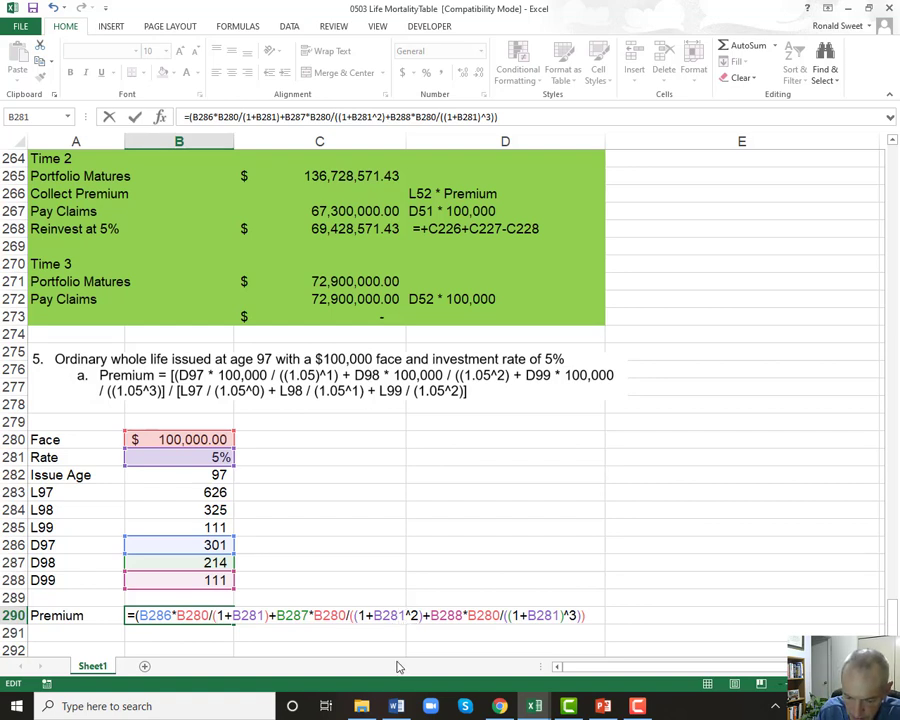
text())
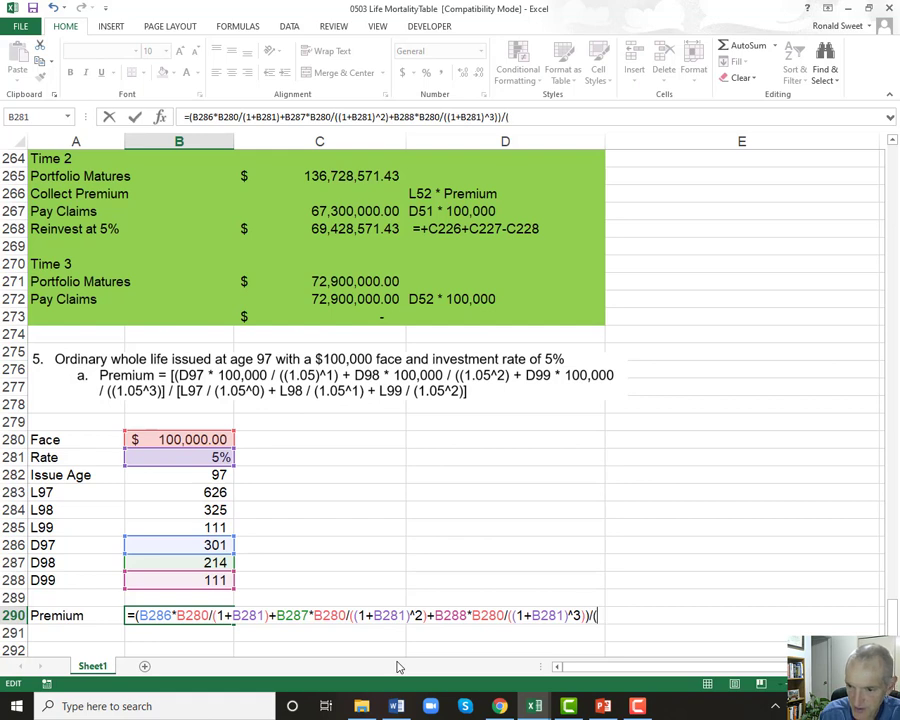
Complete the premium formula with the denominator B283+B284/(1+B281)+B285/((1+B281)^2)) and format B290 as accounting dollars.
click(146, 489)
text(+)
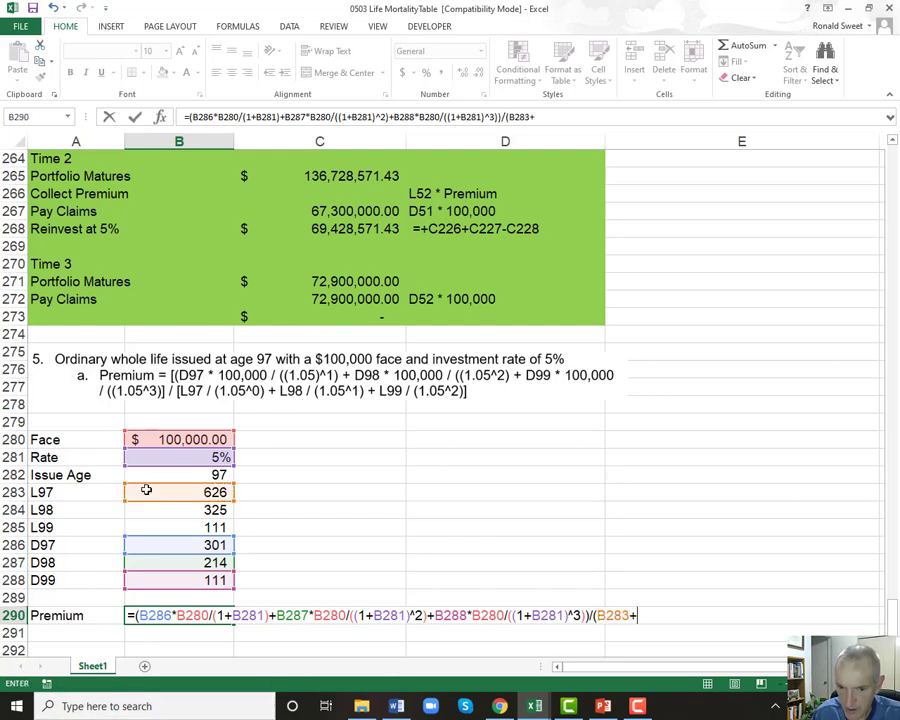
click(147, 507)
text(/)
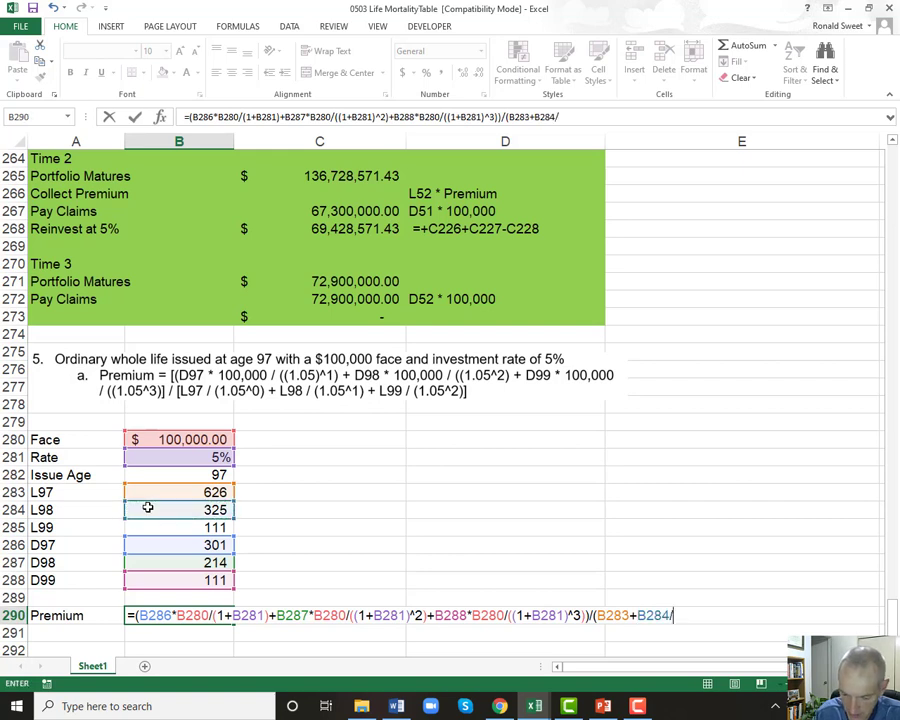
text((1+)
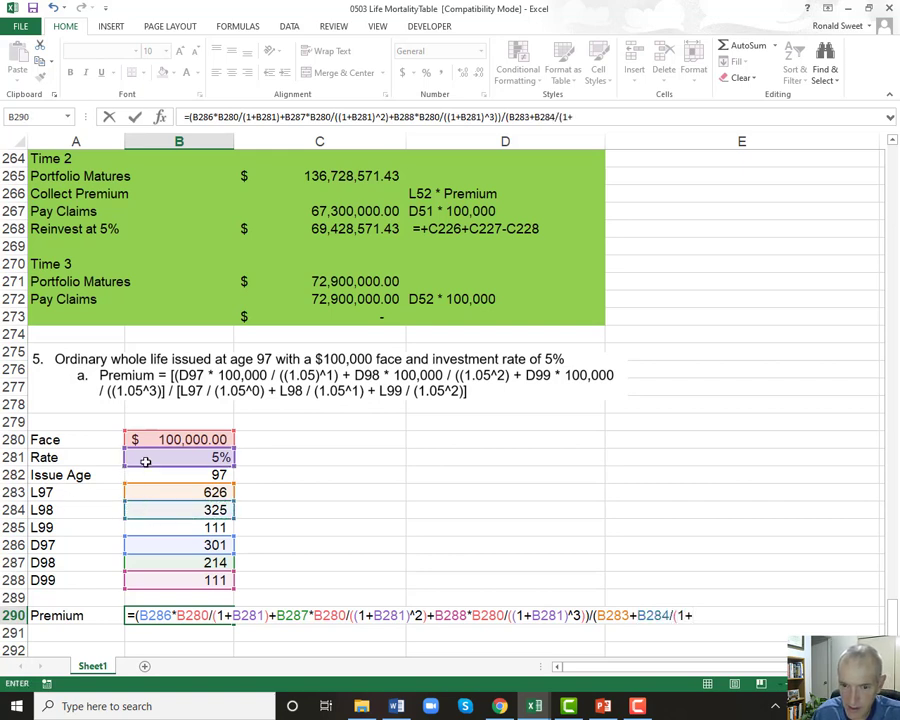
click(146, 460)
text()+)
click(149, 525)
text(/((1+)
click(170, 458)
text()^2)))
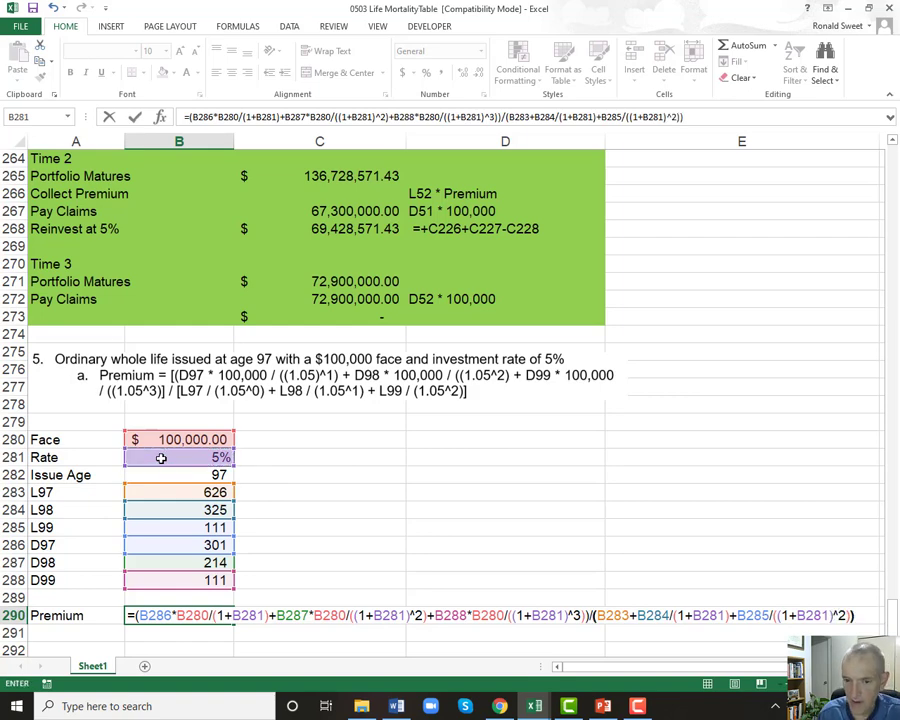
key(Return)
key(Up)
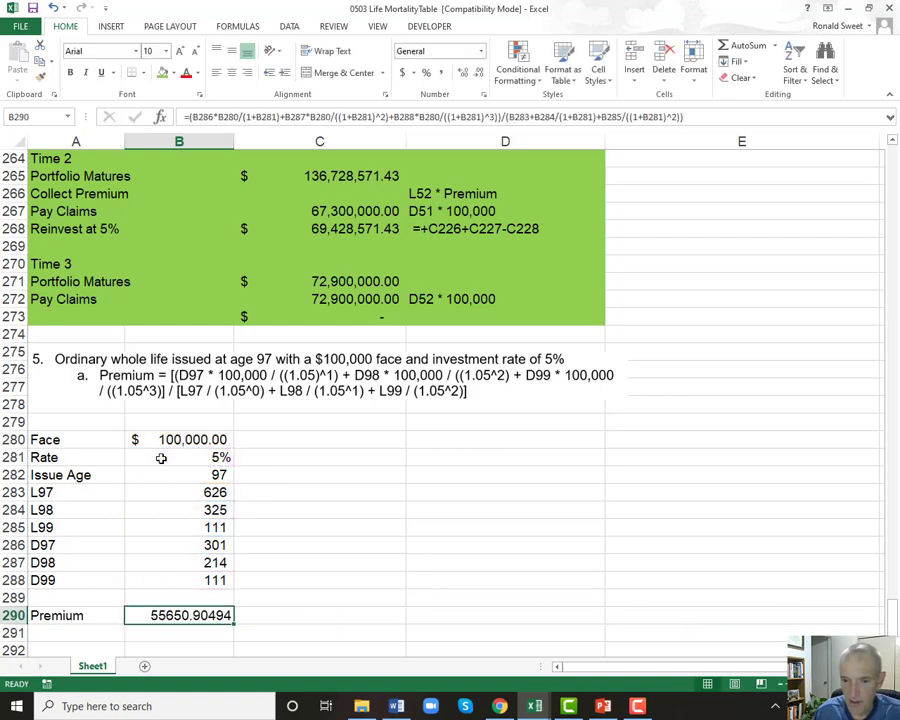
click(402, 73)
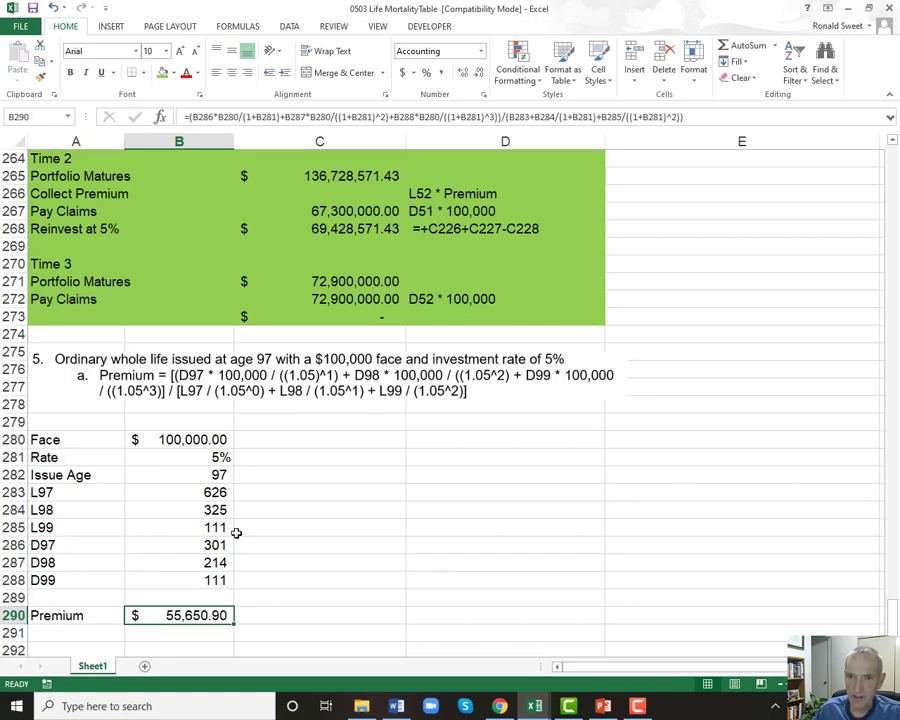
Fill the premium result cell B290 with yellow.
click(174, 73)
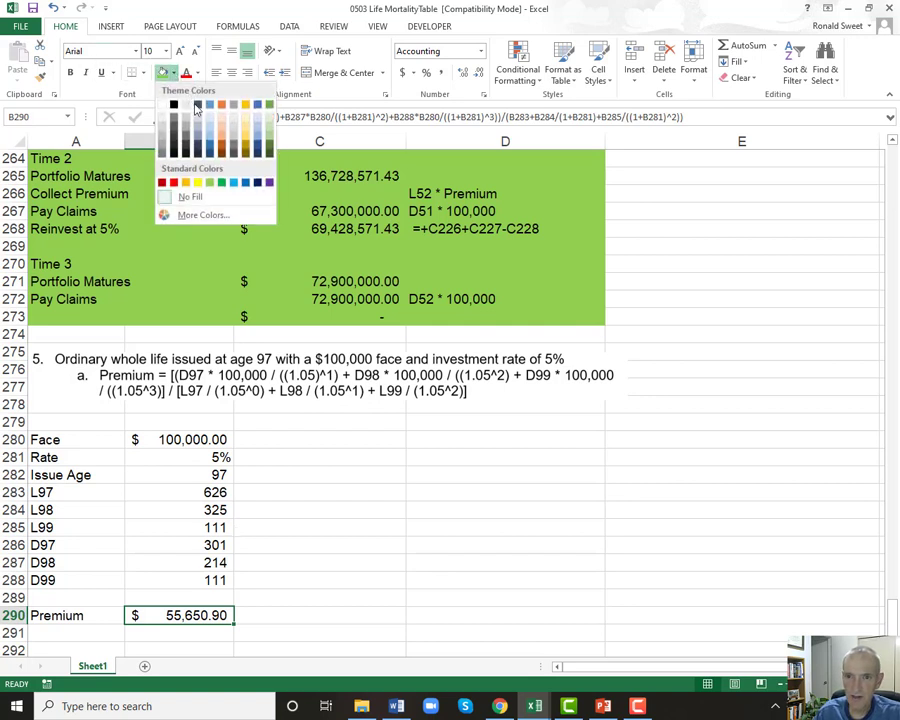
click(199, 180)
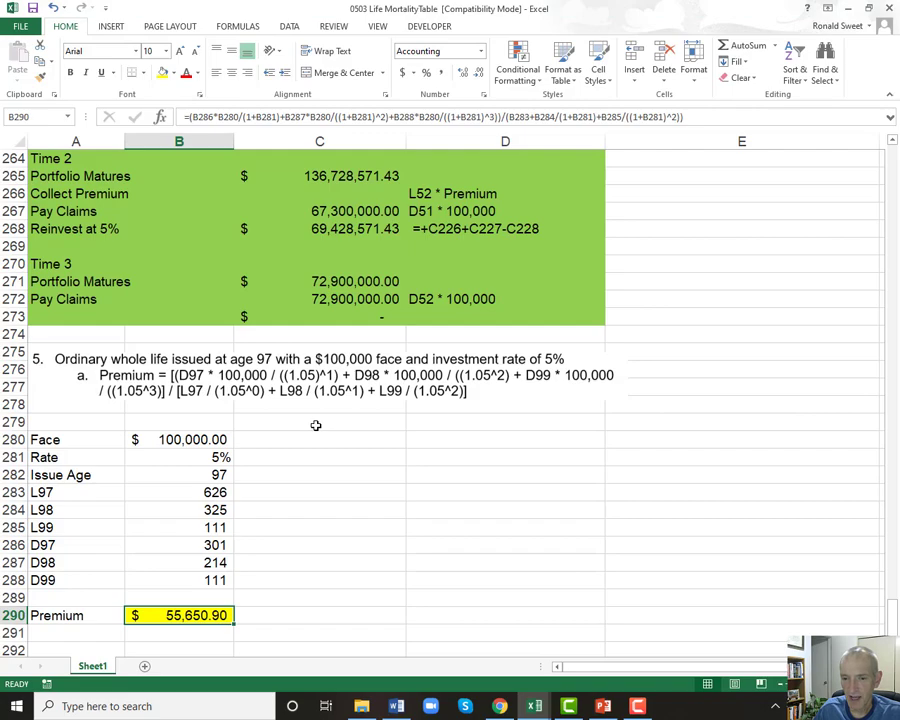
Examine the mortality table's number of deaths for ages 97, 98 and 99.
key(Page_Up)
key(Page_Up)
key(Page_Up)
key(Page_Up)
key(Page_Up)
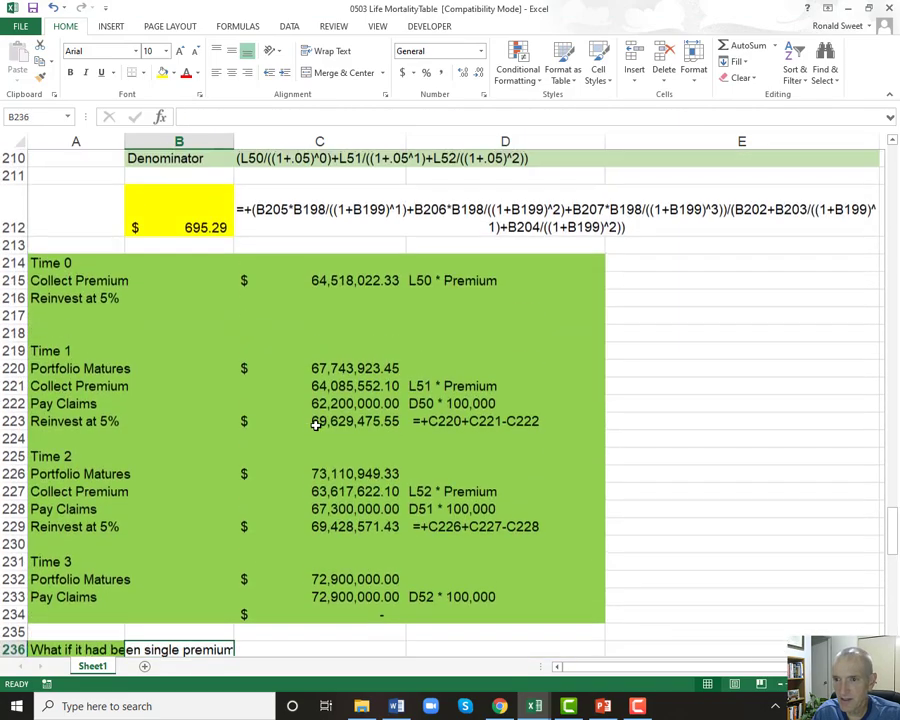
key(Page_Up)
key(Page_Up)
key(Page_Up)
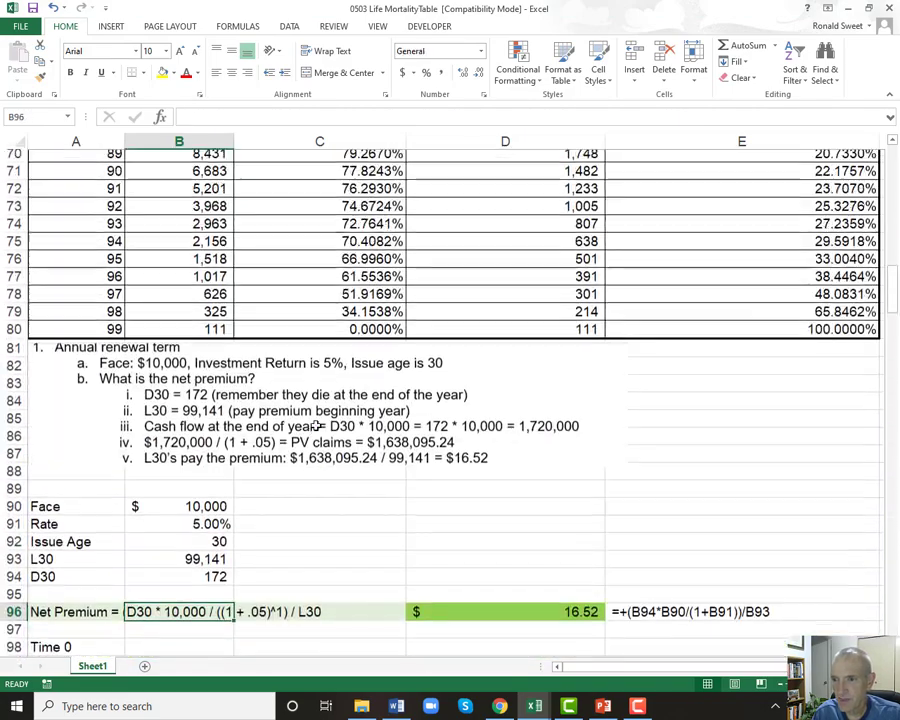
key(Page_Down)
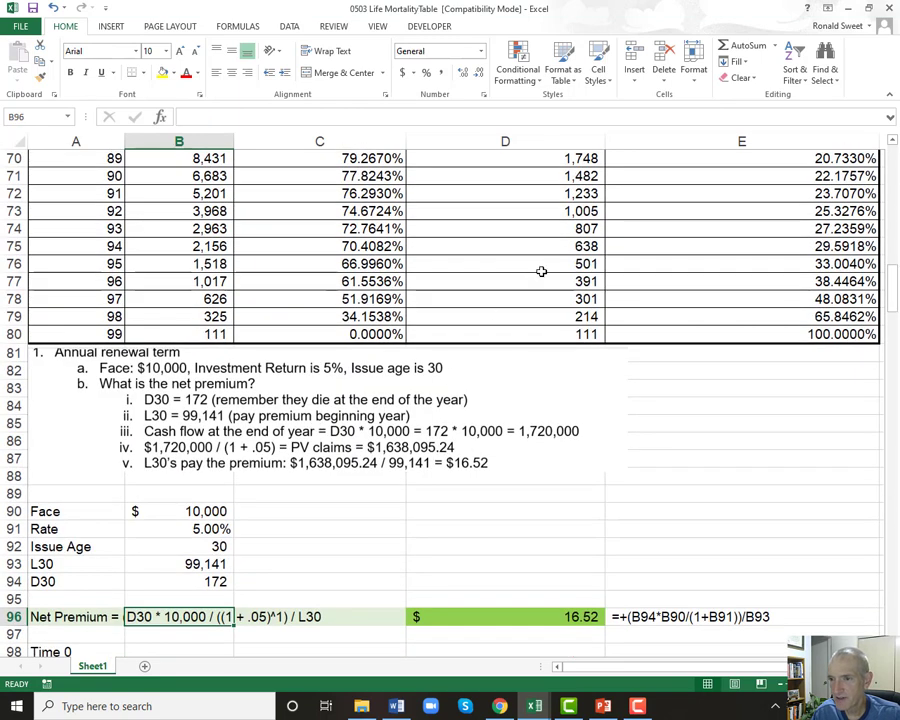
click(562, 300)
click(558, 315)
click(558, 334)
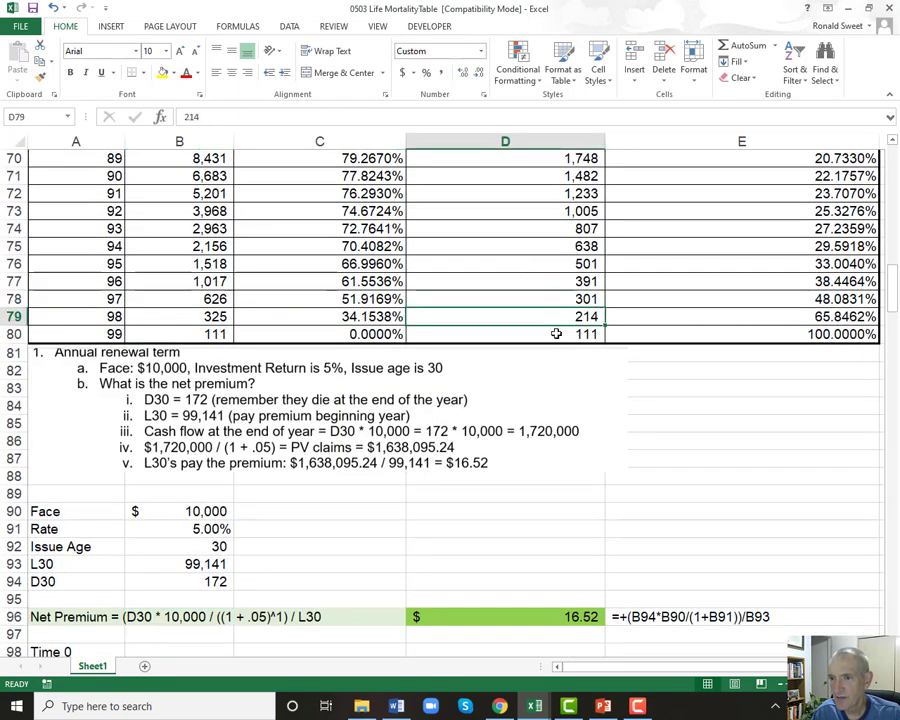
drag(561, 229, 555, 318)
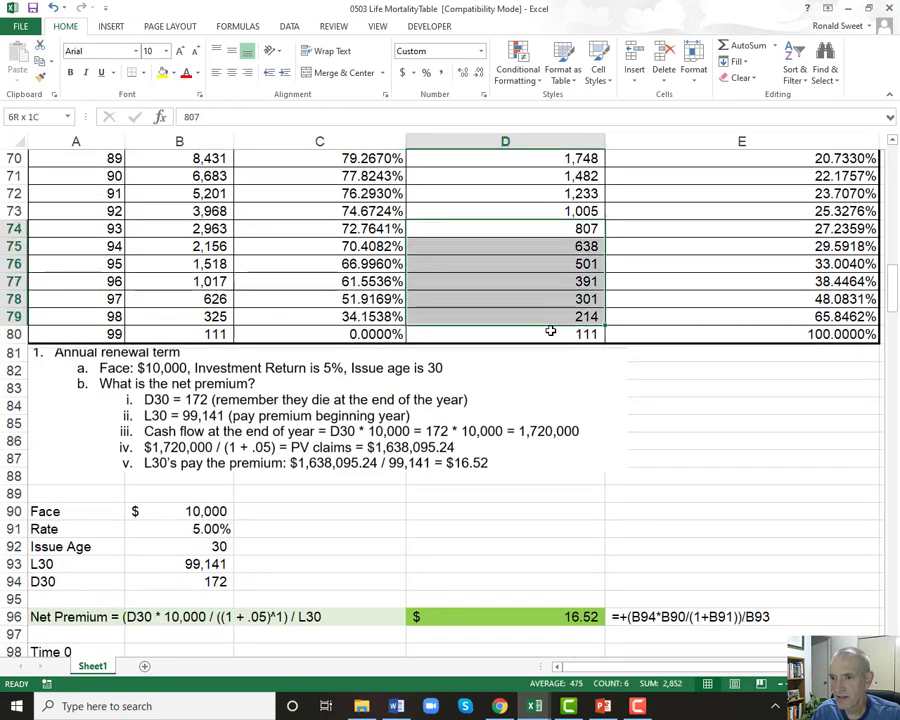
click(557, 300)
click(558, 316)
click(560, 334)
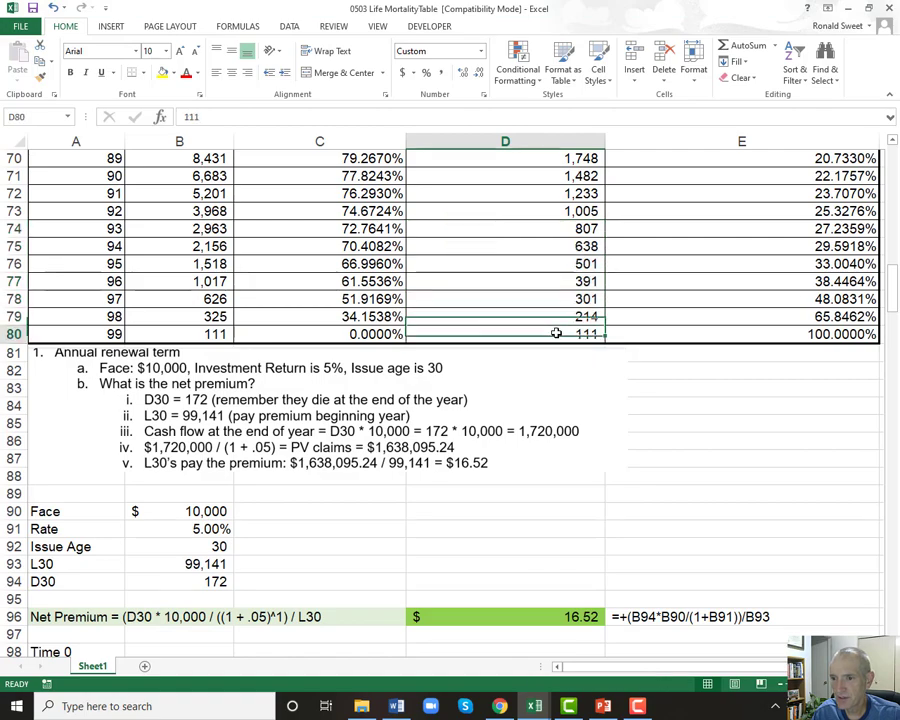
Return to problem 5 and select the empty cell A292 below the premium.
key(Page_Down)
key(Page_Down)
key(Page_Down)
key(Page_Down)
key(Page_Down)
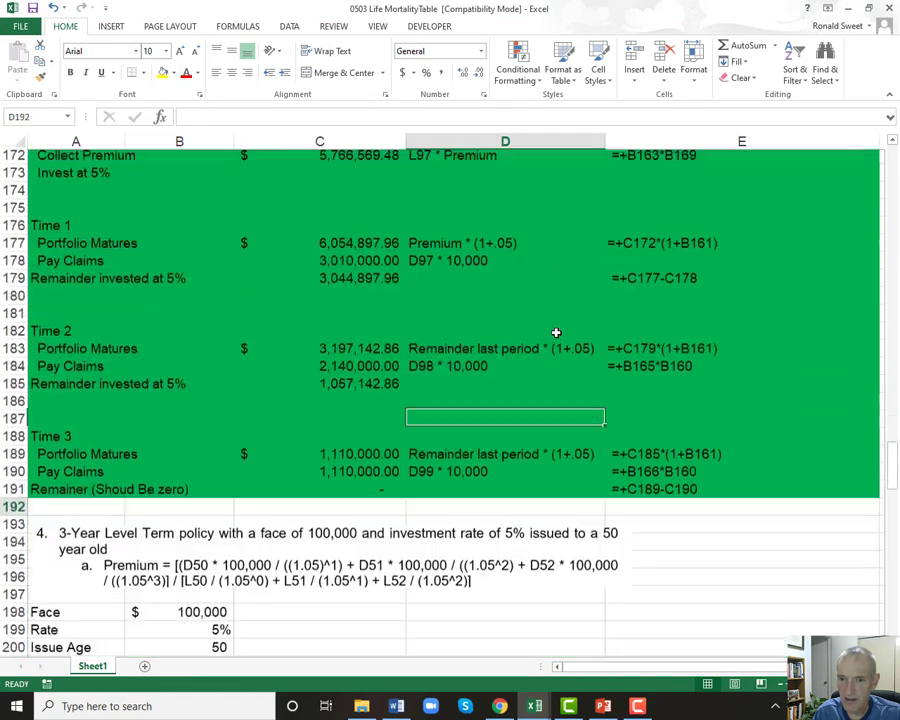
key(Page_Down)
key(Page_Down)
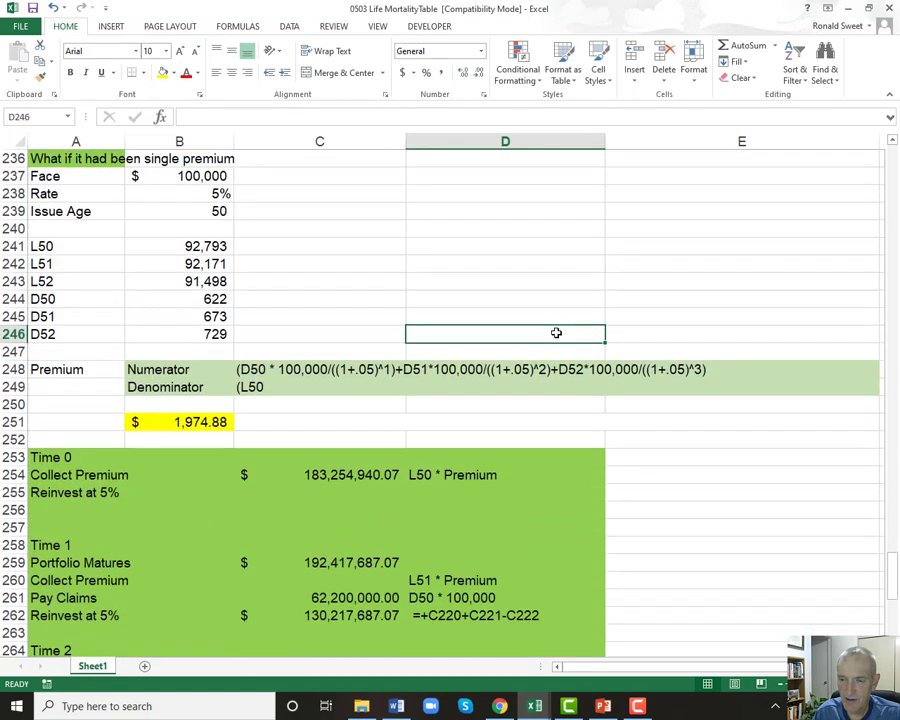
key(Left)
key(Left)
key(Left)
key(Down)
key(Down)
key(Down)
key(Down)
key(Down)
key(Down)
key(Down)
key(Down)
key(Down)
key(Down)
key(Down)
key(Down)
key(Down)
key(Down)
key(Down)
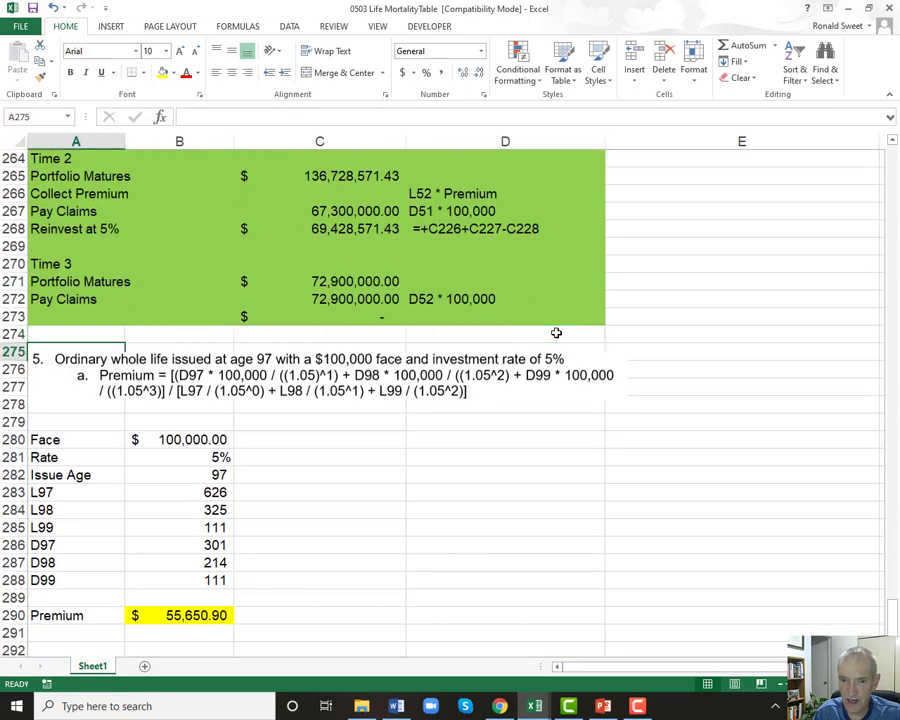
key(Down)
key(Down)
key(Down)
key(Down)
key(Down)
key(Down)
key(Down)
key(Down)
key(Up)
key(Up)
key(Up)
key(Up)
key(Up)
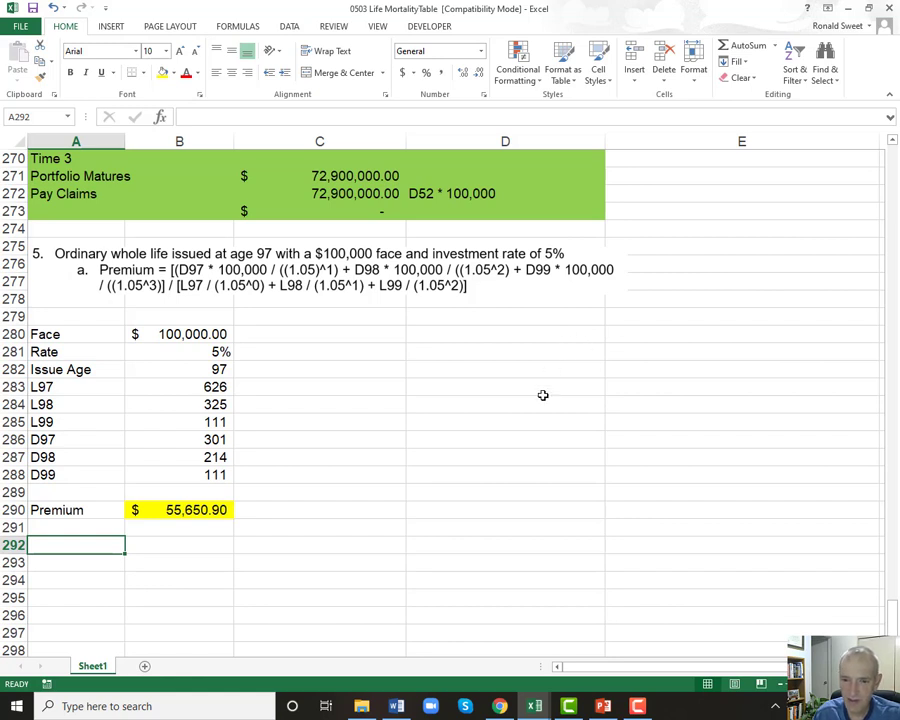
Copy the single-premium cash flow proof in A253:D273, from Time 0 through Time 3.
scroll(344, 467, up, 10)
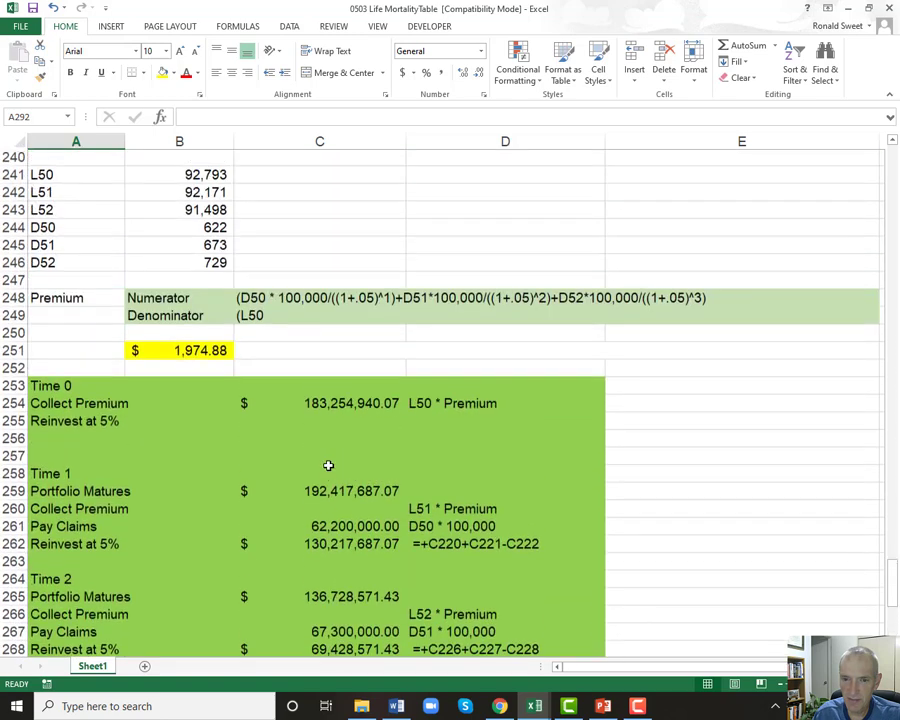
click(42, 384)
key(shift+Down)
key(shift+Down)
key(shift+Down)
key(shift+Down)
key(shift+Down)
key(shift+Down)
key(shift+Down)
key(shift+Down)
key(shift+Down)
key(shift+Down)
key(shift+Down)
key(shift+Down)
key(shift+Down)
key(shift+Down)
key(shift+Down)
key(shift+Down)
key(shift+Down)
key(shift+Down)
key(shift+Down)
key(shift+Down)
key(shift+Up)
key(shift+Up)
key(shift+Up)
key(shift+Up)
key(shift+Up)
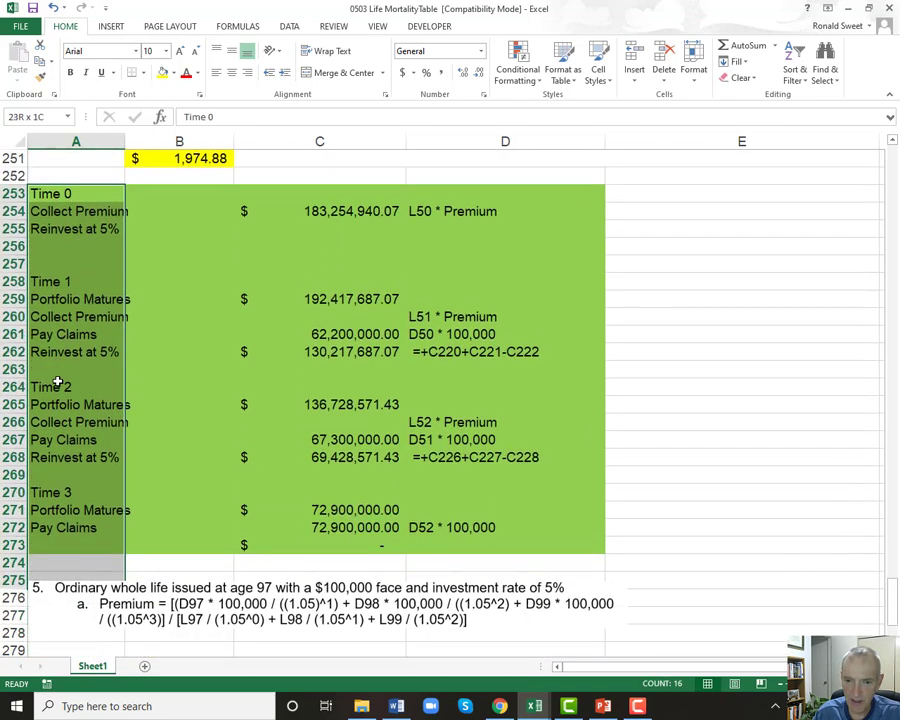
key(shift+Right)
key(shift+Right)
key(shift+Right)
key(ctrl+c)
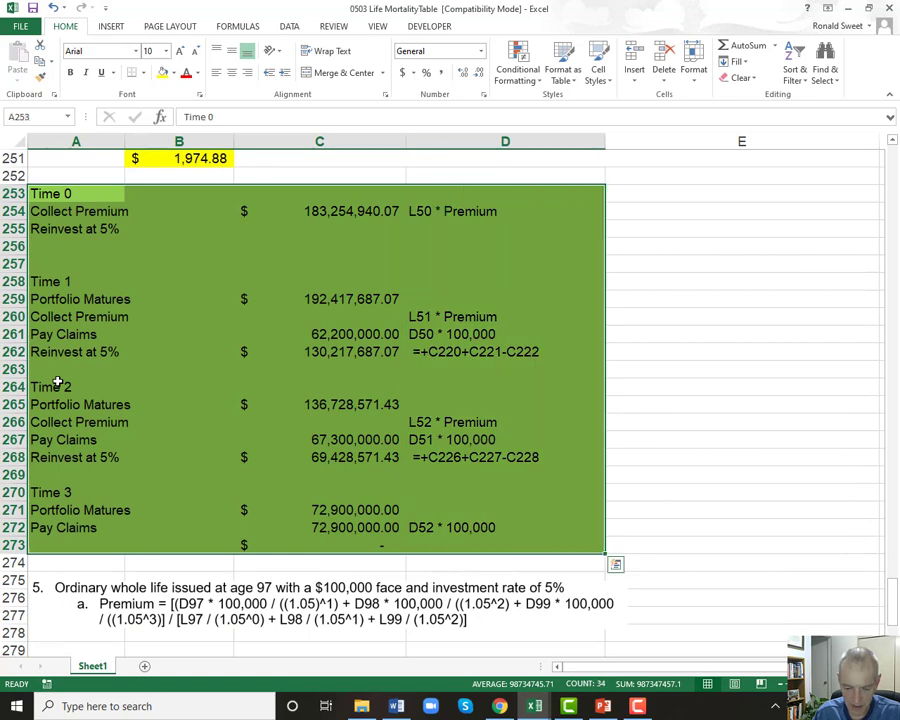
Paste the copied cash flow proof below problem 5's premium, starting at A292.
key(Page_Down)
key(Down)
key(Down)
key(Down)
key(Down)
key(Down)
key(Down)
key(Down)
key(Down)
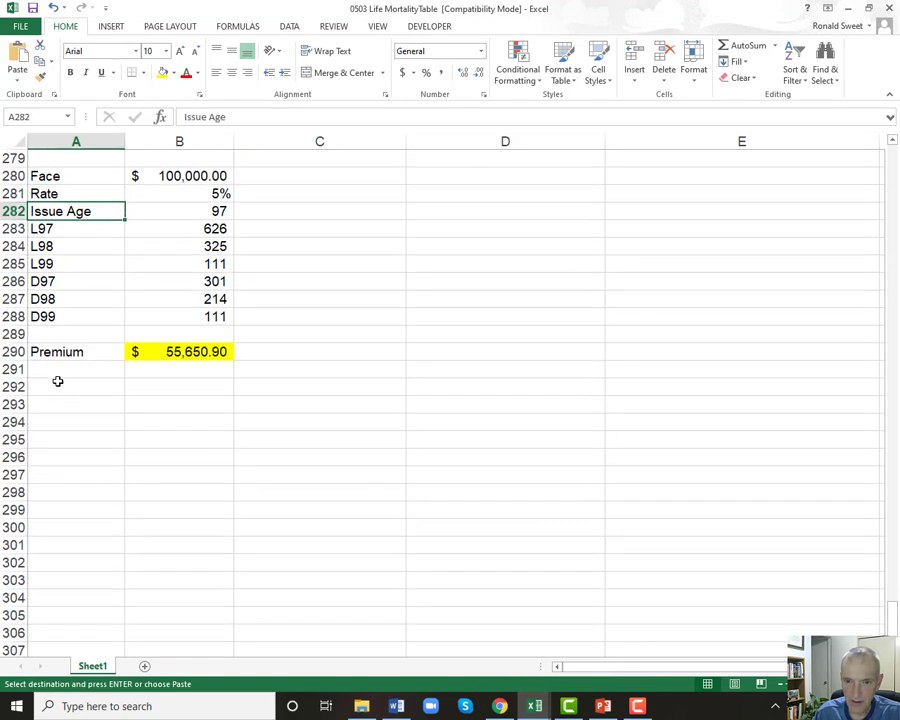
key(Down)
key(Down)
key(Down)
key(Return)
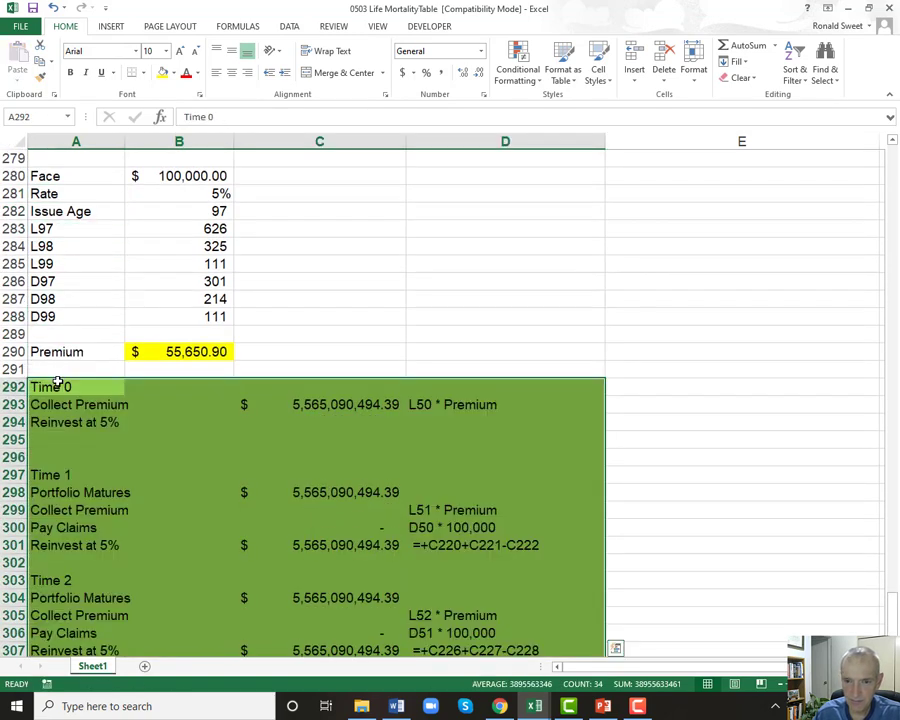
Change the Time 0 premium note in D293 to L97 * Premium.
key(Down)
key(Right)
key(Right)
key(Right)
key(F2)
key(Left)
key(Left)
key(Left)
key(Left)
key(Left)
key(Left)
key(Left)
key(Left)
key(Left)
key(Left)
key(BackSpace)
key(BackSpace)
text(97)
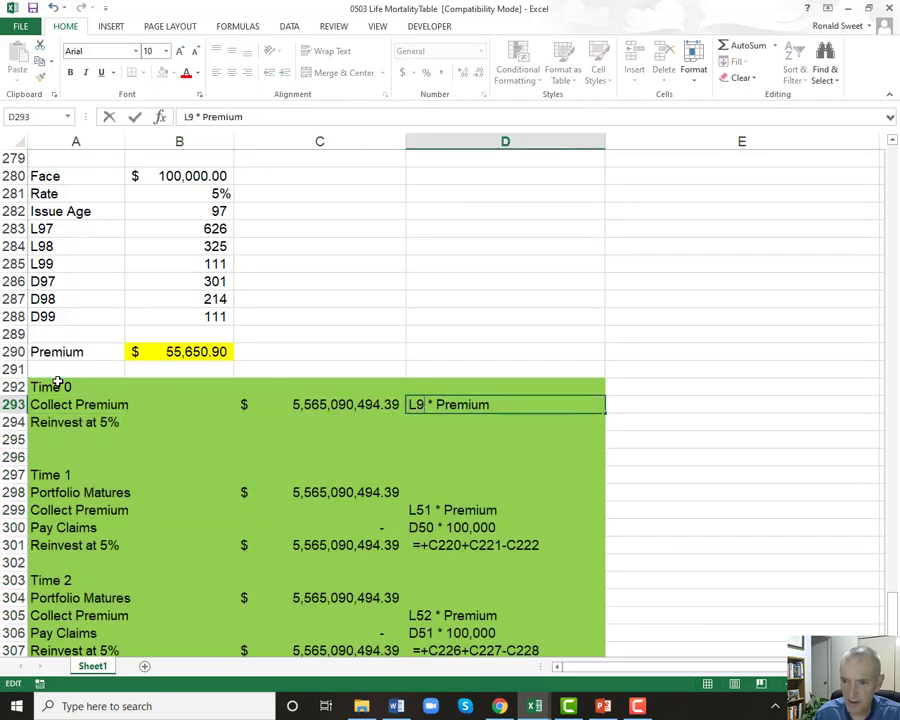
key(Return)
Edit the Time 0 collected premium formula in C293 to =+B283*B290.
key(Up)
key(Left)
key(F2)
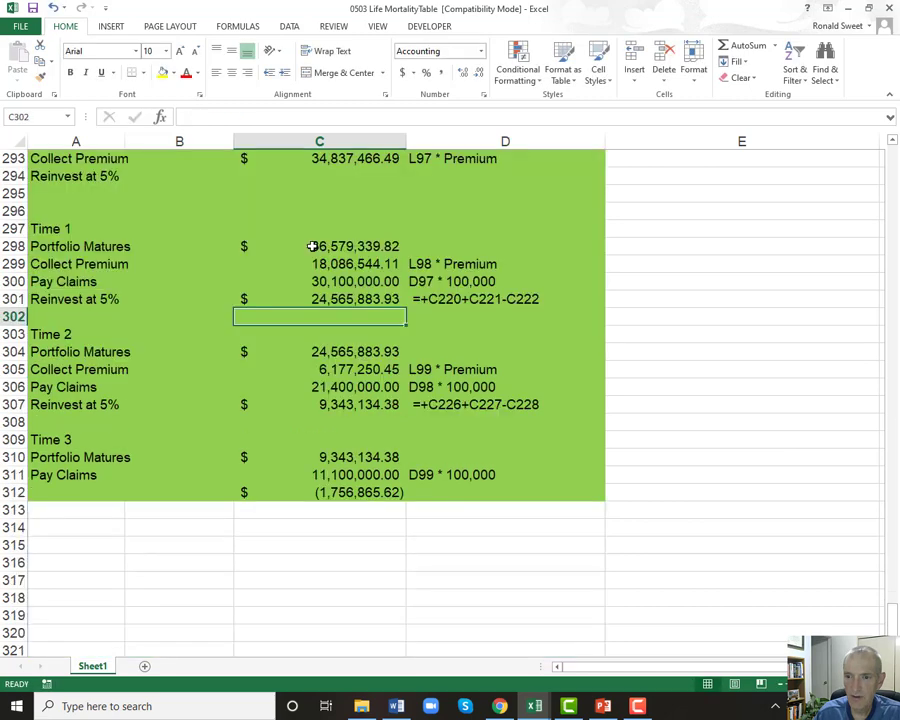
Correct the Time 2 portfolio maturity formula in C304 to =+C301*(1+B281).
key(Down)
key(Down)
key(F2)
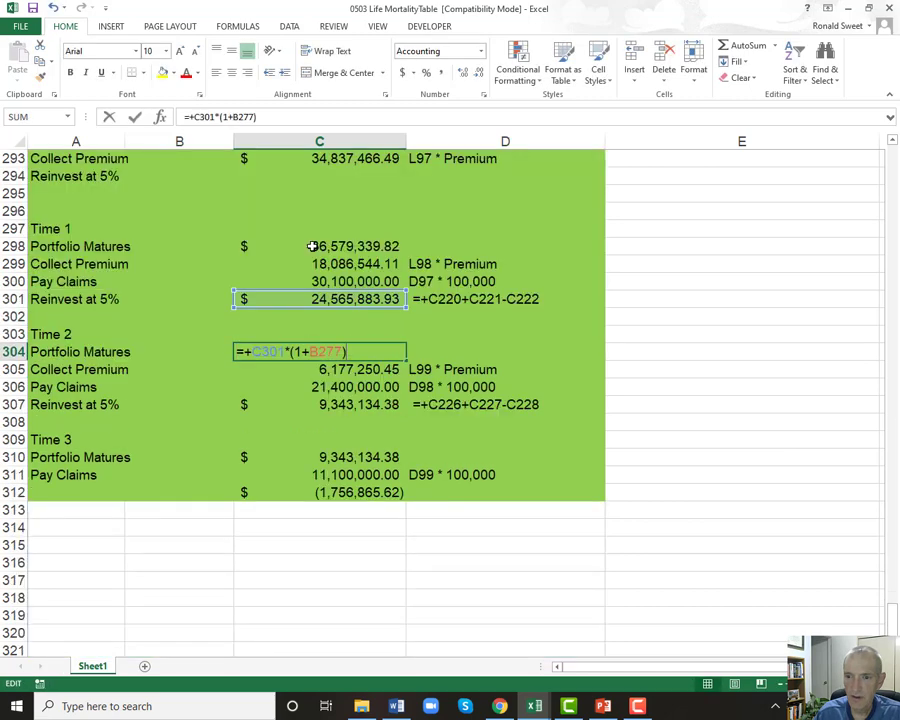
key(BackSpace)
key(BackSpace)
key(BackSpace)
text(281)
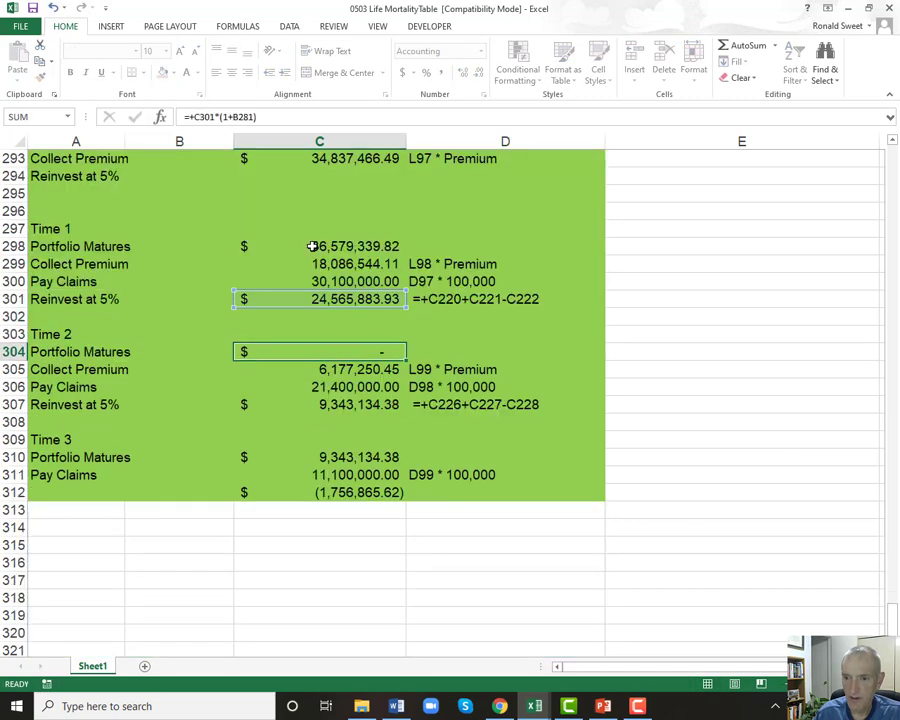
key(Return)
Correct the Time 3 portfolio maturity formula in C310 to =+C307*(1+B281).
key(Return)
key(Down)
key(Down)
key(Down)
key(Down)
key(F2)
key(Left)
key(BackSpace)
key(BackSpace)
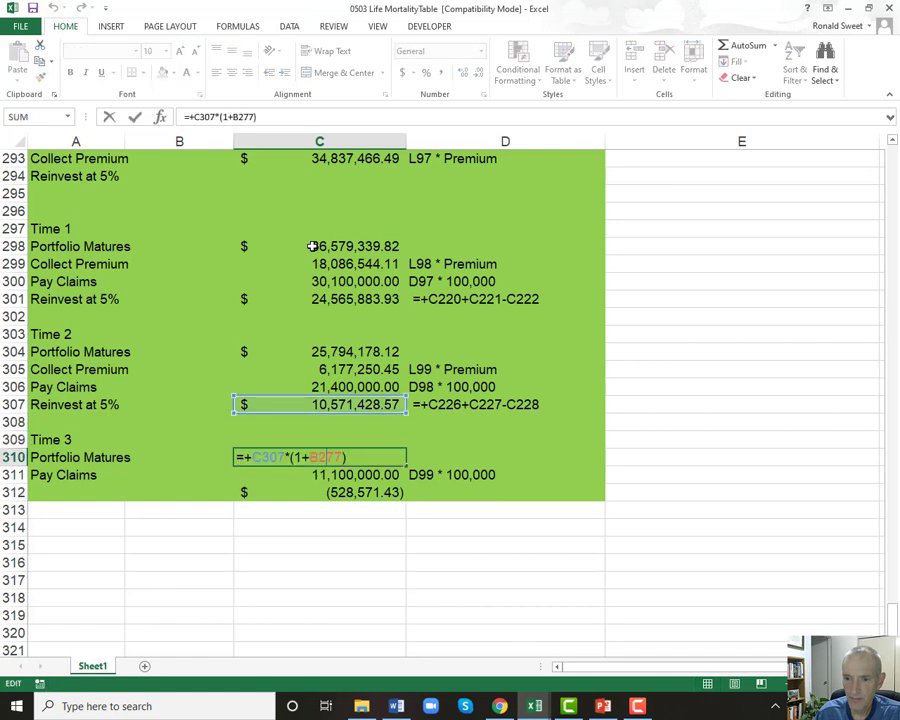
text(81)
key(shift+Return)
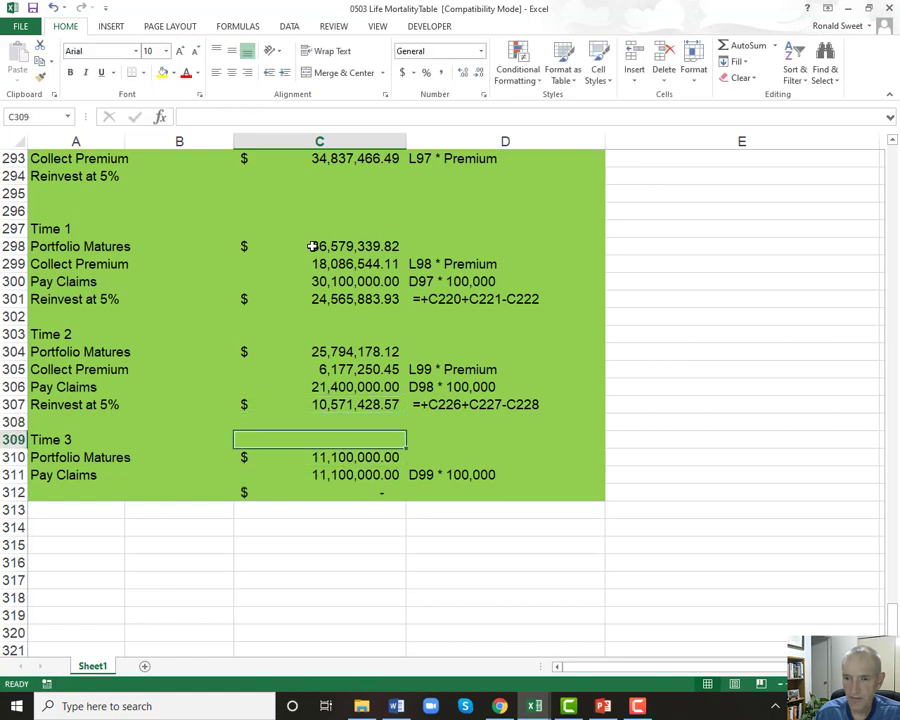
Go back up through the proof to check the Time 0 collected premium formula in C293.
key(Up)
key(Up)
key(Up)
key(Up)
key(Up)
key(Up)
key(Up)
key(Up)
key(Up)
key(Up)
key(Up)
key(Up)
key(Up)
key(Up)
key(Up)
key(Up)
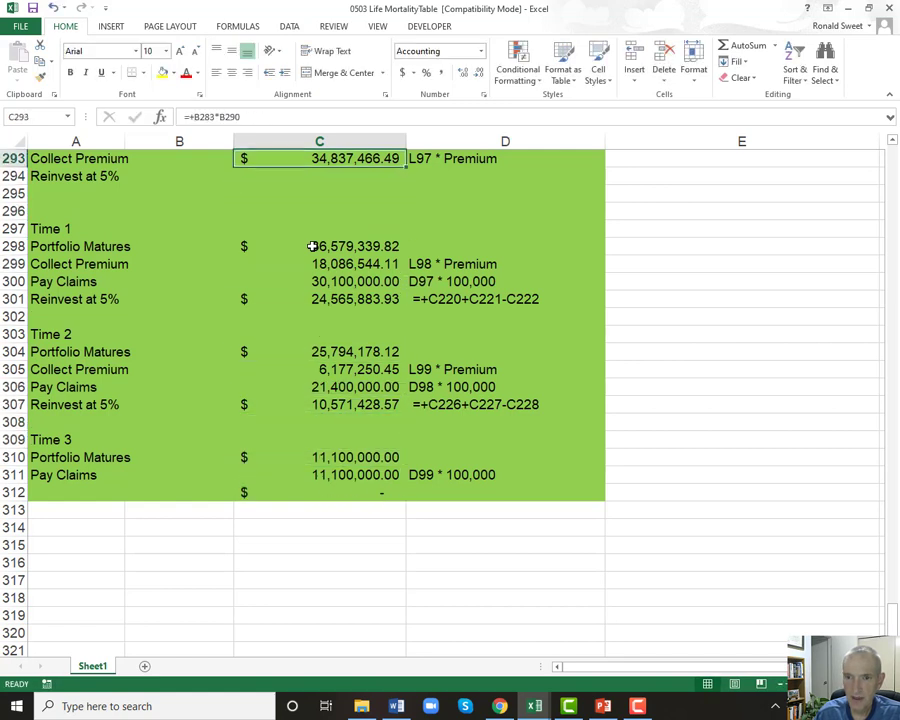
Review problem 5's inputs and the annual premium above the Time 0 block.
key(Up)
key(Up)
key(Up)
key(Up)
key(Up)
key(Up)
key(Up)
key(Up)
key(Up)
key(Up)
key(Up)
key(Up)
key(Up)
key(Up)
key(Down)
key(Down)
key(Down)
key(Down)
key(Down)
key(Down)
key(Down)
key(Down)
key(Down)
key(Down)
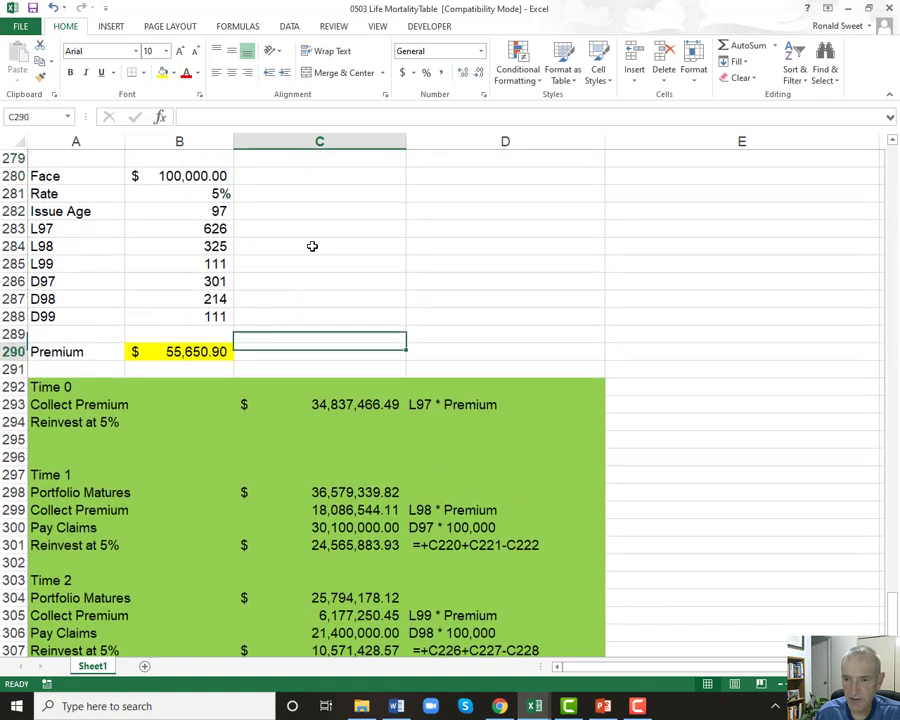
key(Down)
key(Down)
key(Down)
key(Down)
Follow the cash flow proof from Time 0 through Time 3 to the closing balance in C312.
key(Right)
key(Down)
key(Down)
key(Down)
key(Down)
key(Down)
key(Down)
key(Down)
key(Down)
key(Down)
key(Down)
key(Down)
key(Down)
key(Down)
key(Down)
key(Down)
key(Down)
key(Down)
key(Down)
key(Down)
key(Left)
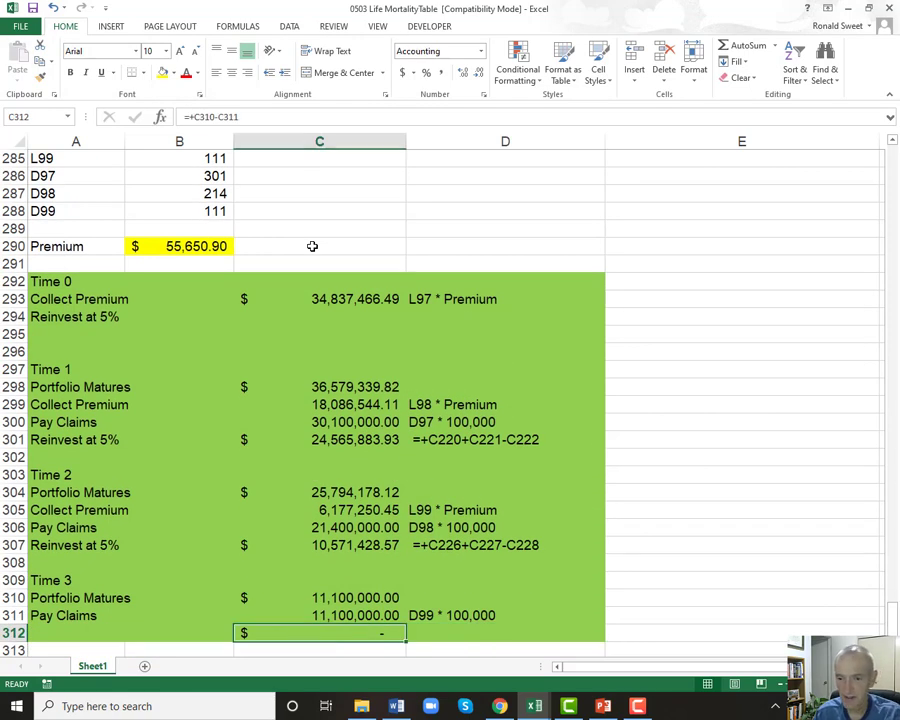
key(Left)
key(Up)
key(Left)
key(Right)
key(Down)
key(Right)
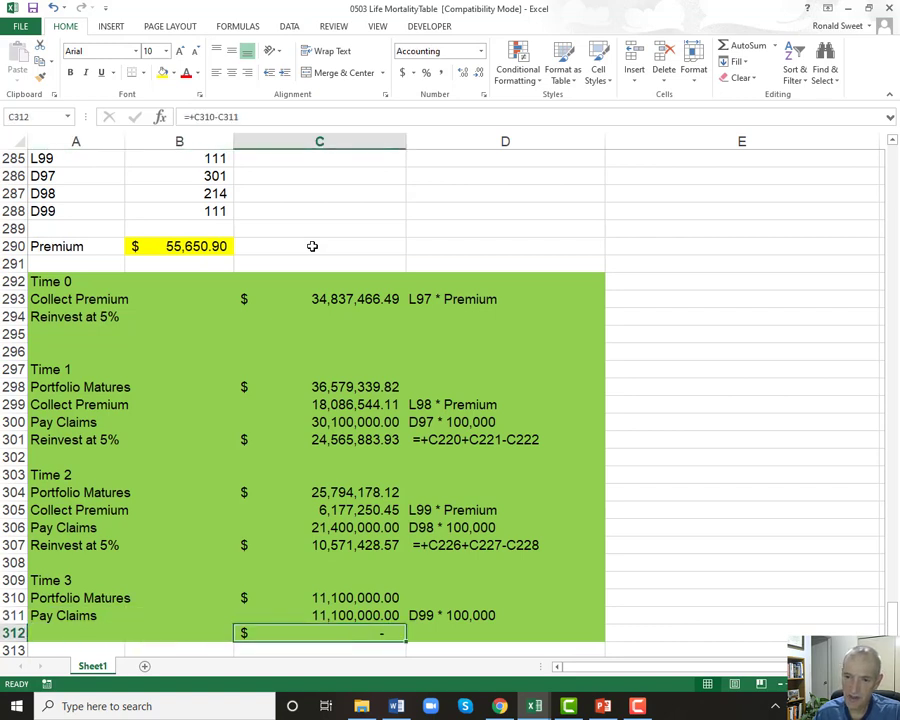
Go back up through the proof to reread problem 5's statement and written premium formula.
key(Up)
key(Up)
key(Up)
key(Up)
key(Up)
key(Up)
key(Up)
key(Up)
key(Up)
key(Up)
key(Up)
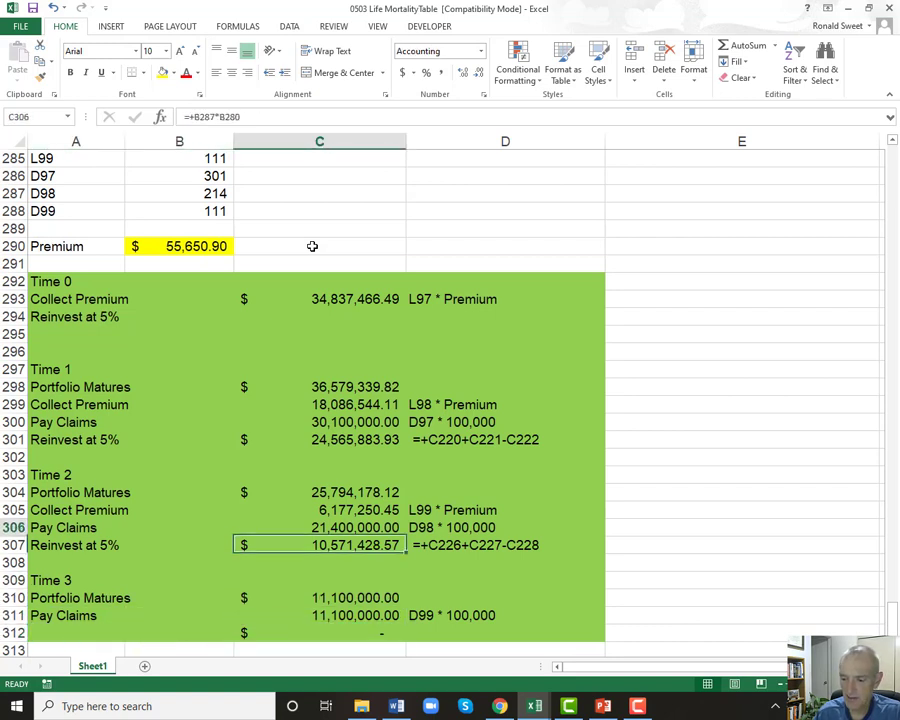
key(Up)
key(Up)
key(Up)
key(Up)
key(Up)
key(Up)
key(Up)
key(Up)
key(Up)
key(Up)
key(Up)
key(Up)
key(Up)
key(Up)
key(Up)
key(Up)
key(Up)
key(Up)
key(Up)
key(Up)
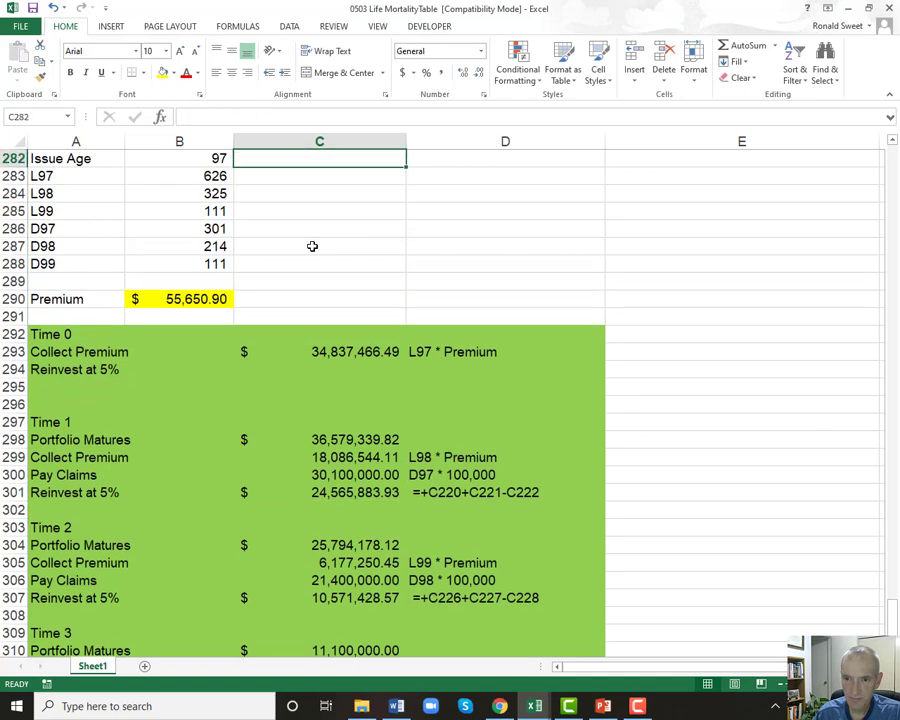
key(Up)
key(Up)
key(Up)
key(Up)
key(Up)
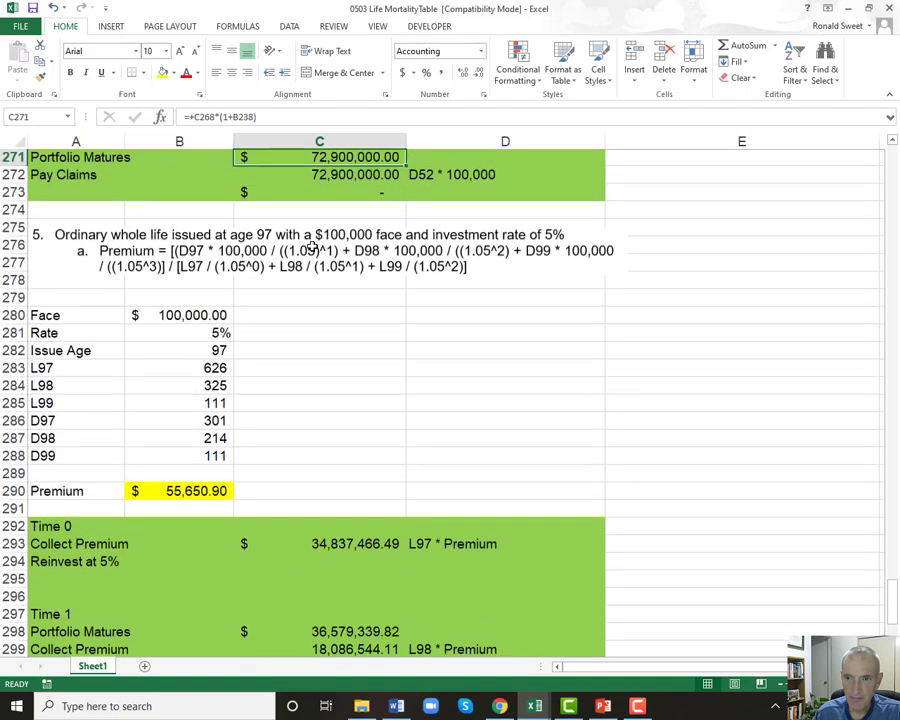
key(Left)
key(Left)
key(Down)
key(Down)
key(Down)
key(Down)
key(Down)
key(Down)
key(Down)
key(Down)
key(Down)
key(Down)
key(Down)
key(Down)
key(Down)
key(Down)
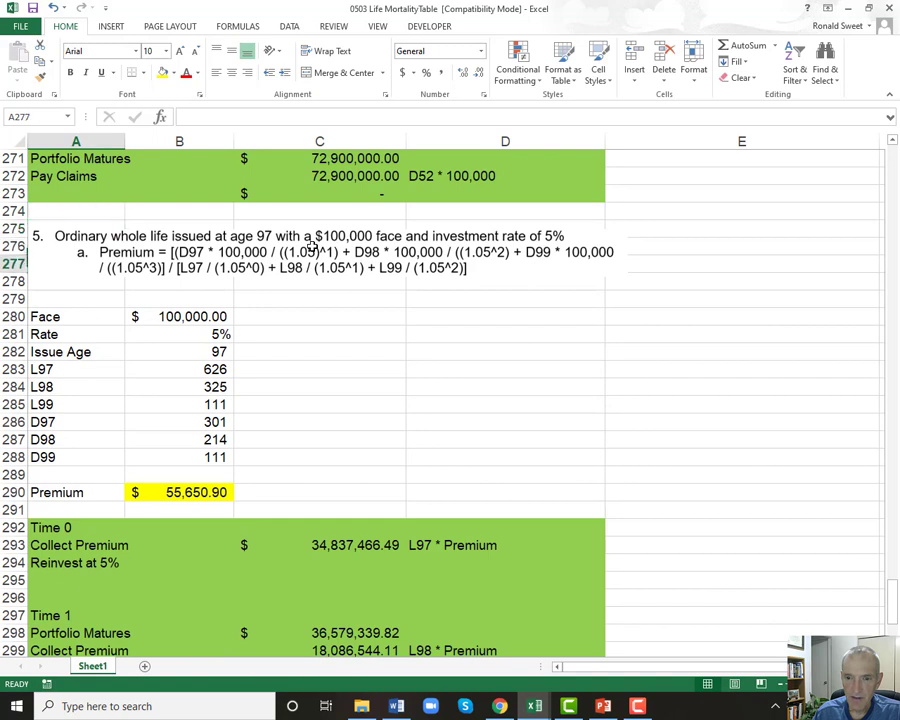
Calculate the first-year death return in C290 with =100000/B290-1 as a percentage, and clear the scratch result.
key(Down)
key(Down)
key(Down)
key(Down)
key(Down)
key(Right)
key(Right)
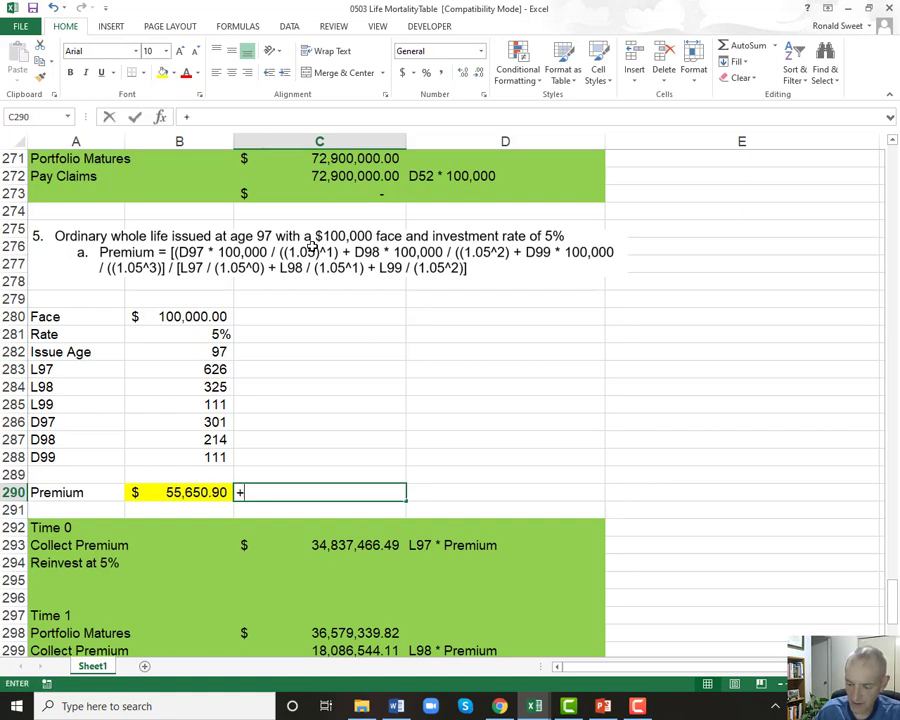
text(+100000/)
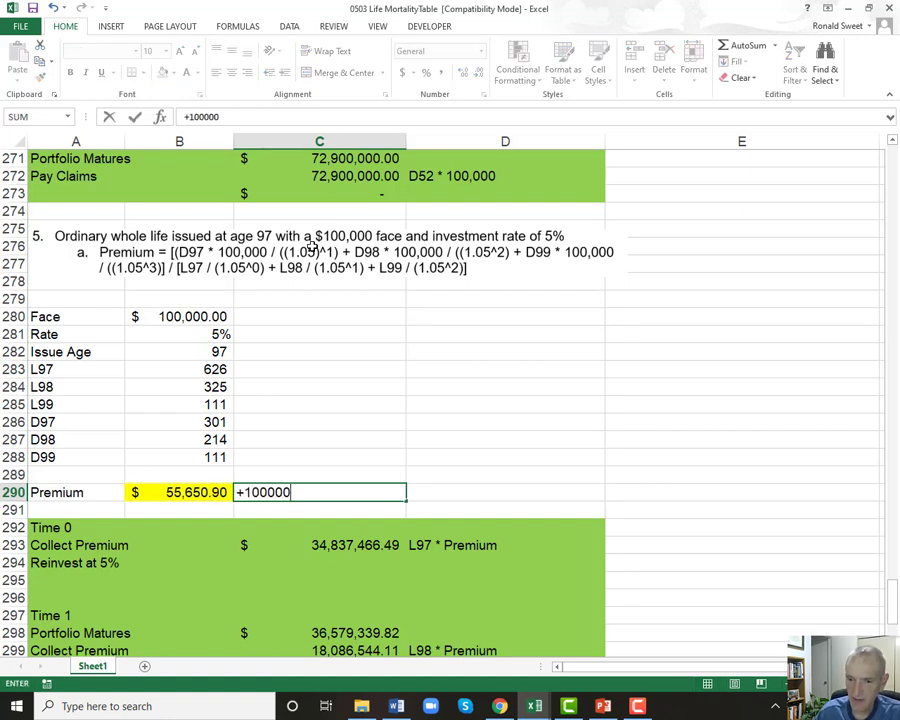
key(Left)
text(-1)
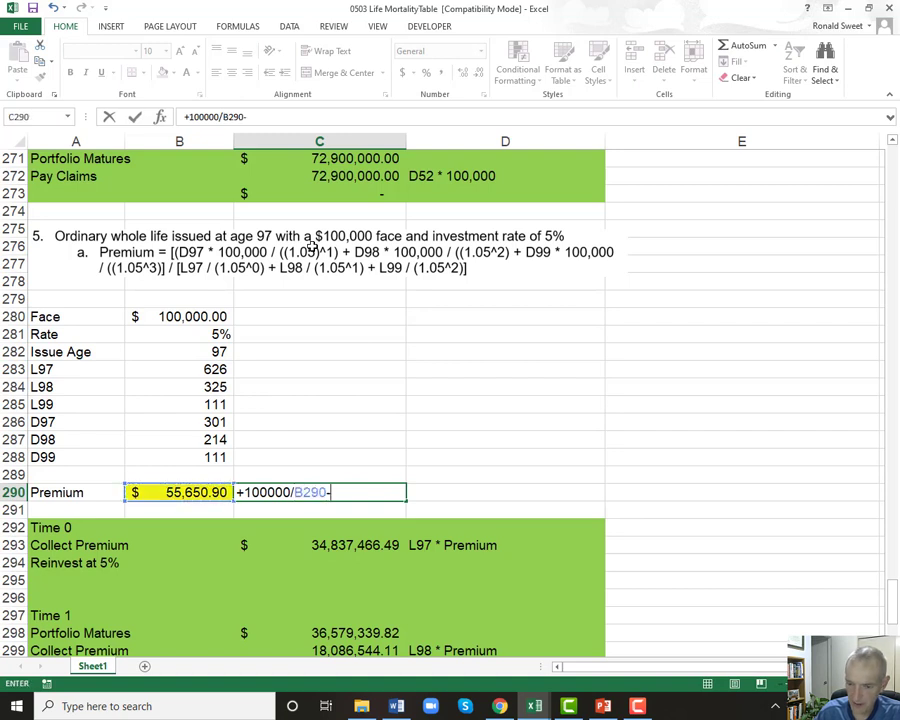
key(ctrl+Return)
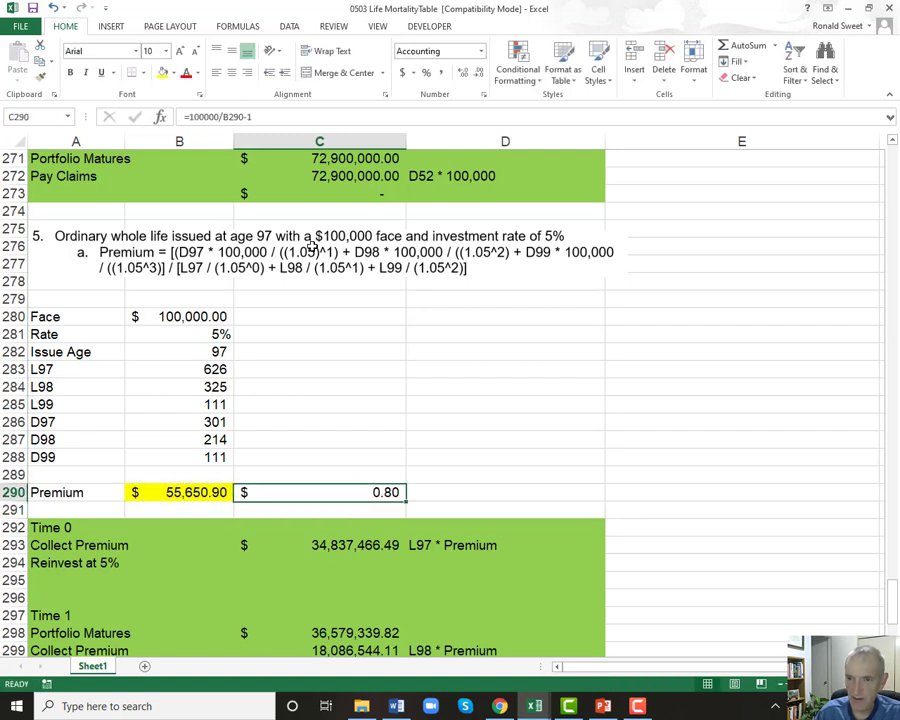
click(426, 73)
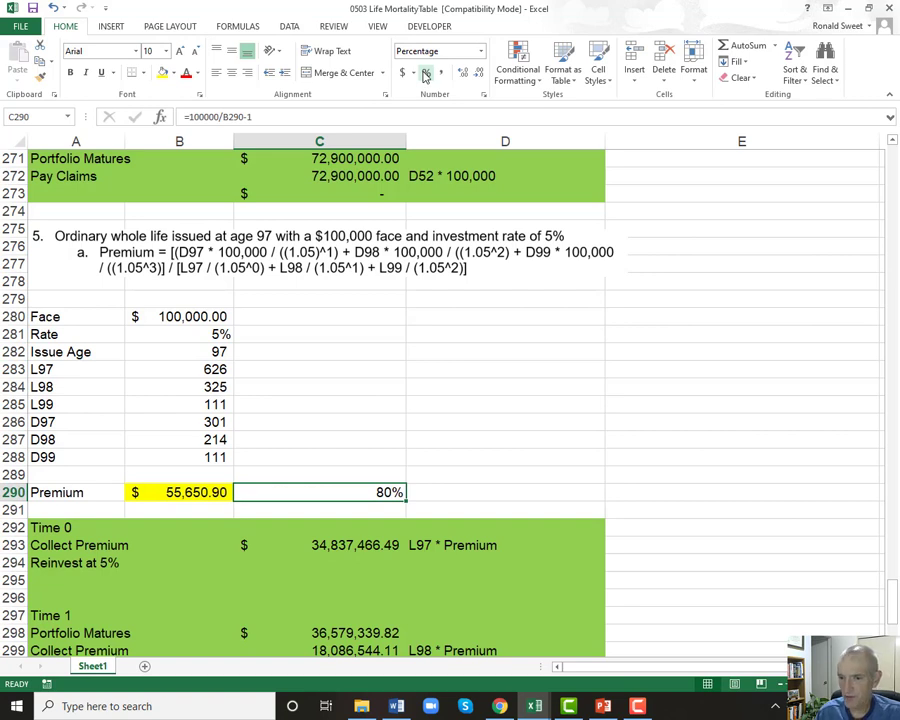
key(Delete)
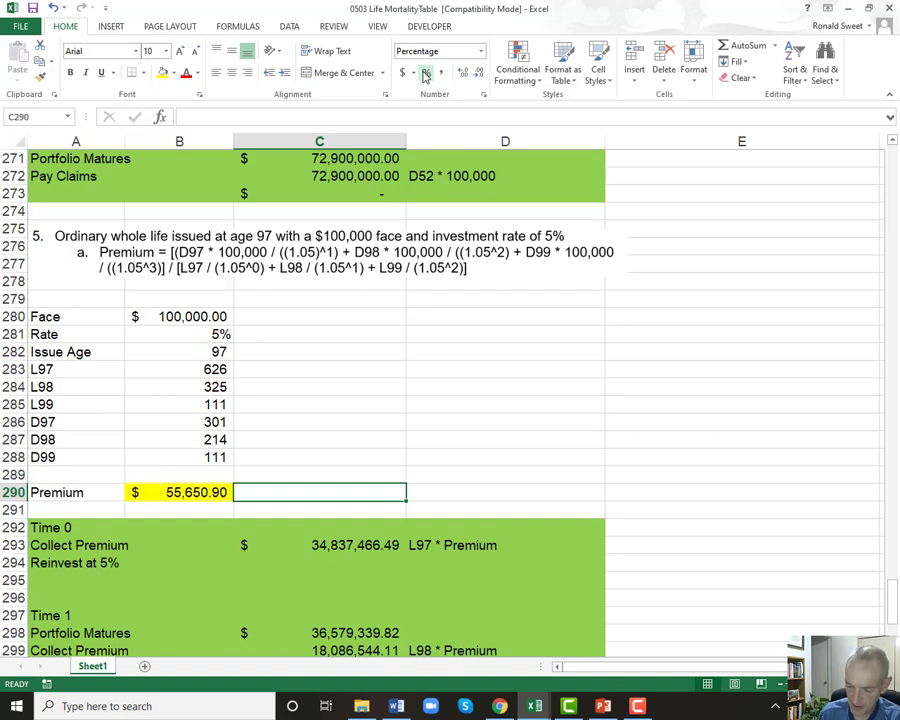
Total three annual premiums in C290 with =+B290+B290+B290, and clear the scratch result.
text(+)
key(Left)
text(*)
key(Left)
key(Return)
key(Up)
text(+)
key(Left)
text(+)
key(Left)
key(Return)
key(Up)
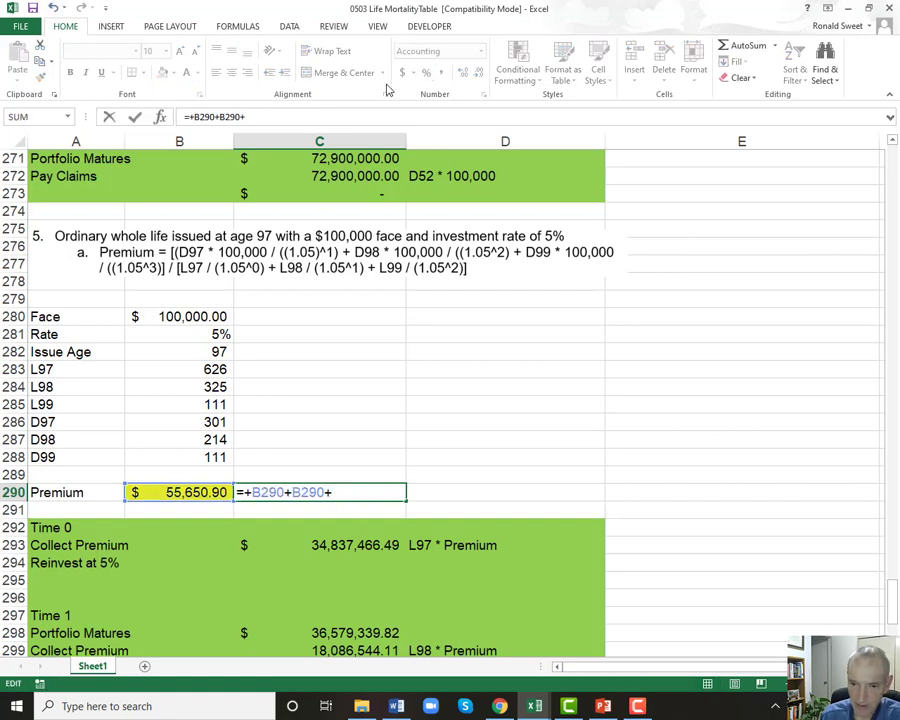
click(177, 491)
key(Return)
key(Up)
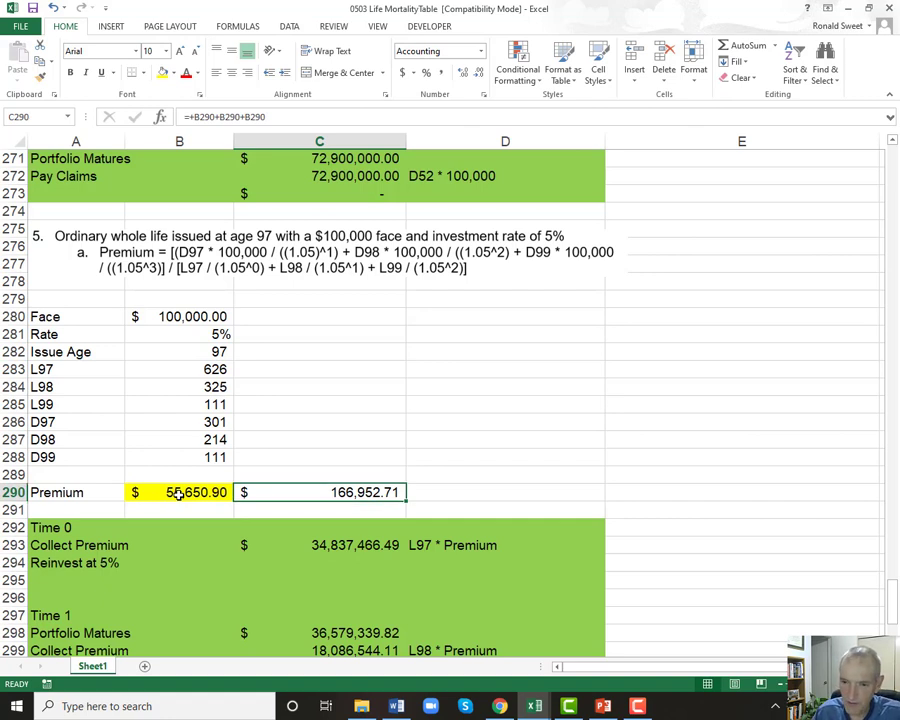
key(Delete)
Go down the row labels from the premium through the Time 0, Time 1 and Time 2 proof blocks.
key(Left)
key(Left)
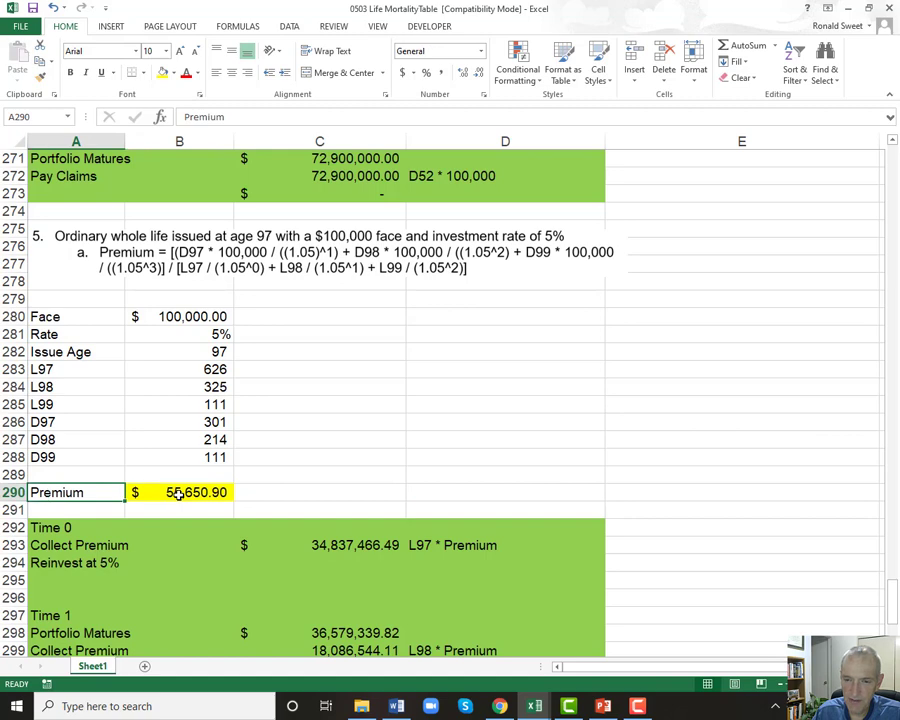
key(Down)
key(Down)
key(Down)
key(Down)
key(Down)
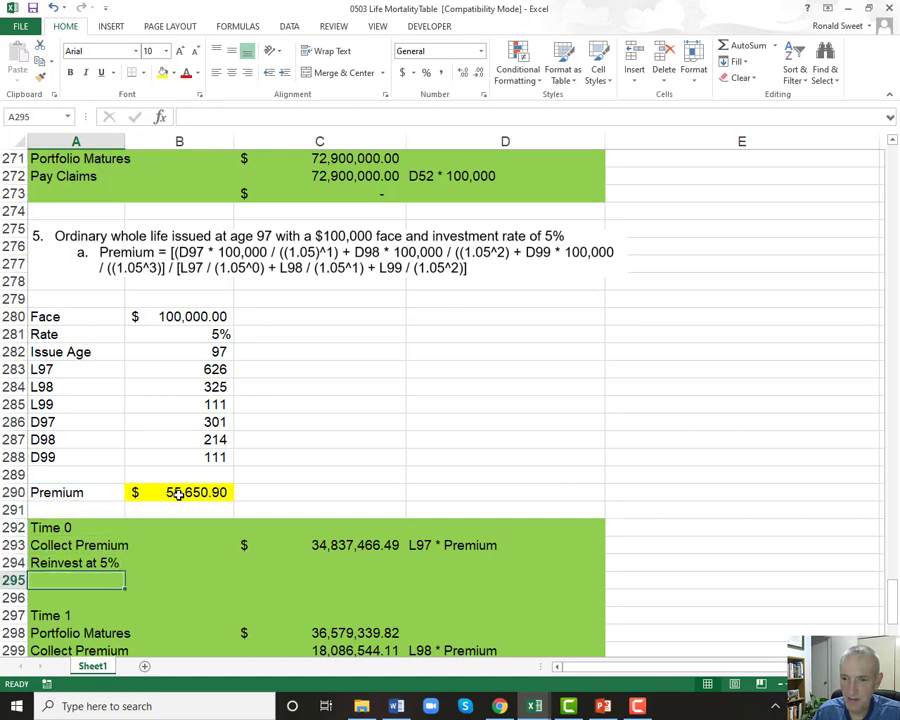
key(Down)
key(Down)
key(Down)
key(Down)
key(Down)
key(Down)
key(Down)
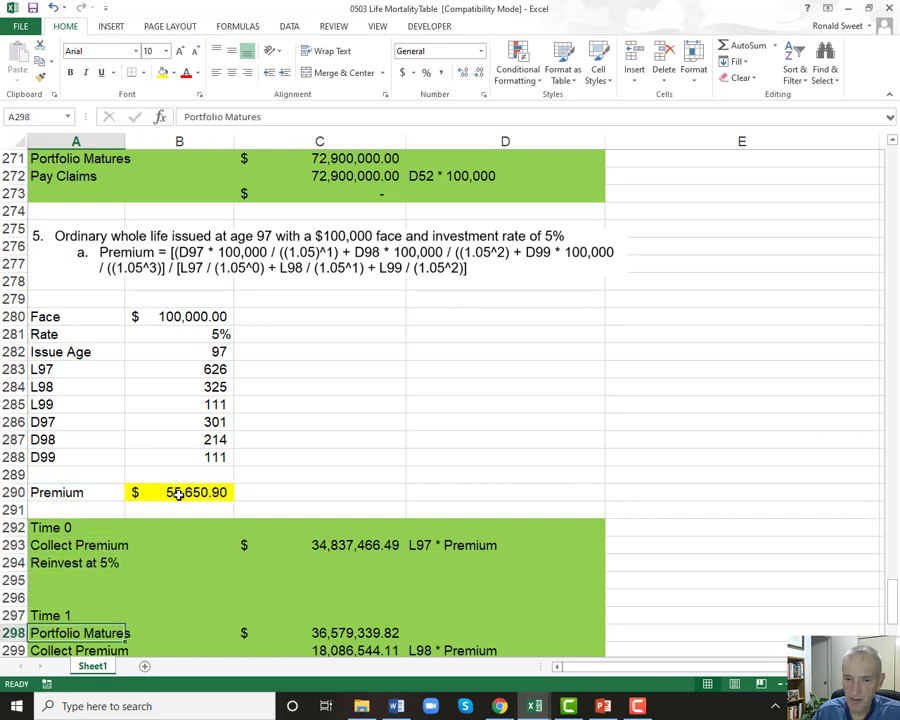
key(Down)
key(Down)
key(Down)
key(Down)
key(Down)
key(Down)
key(Down)
key(Down)
key(Down)
key(Down)
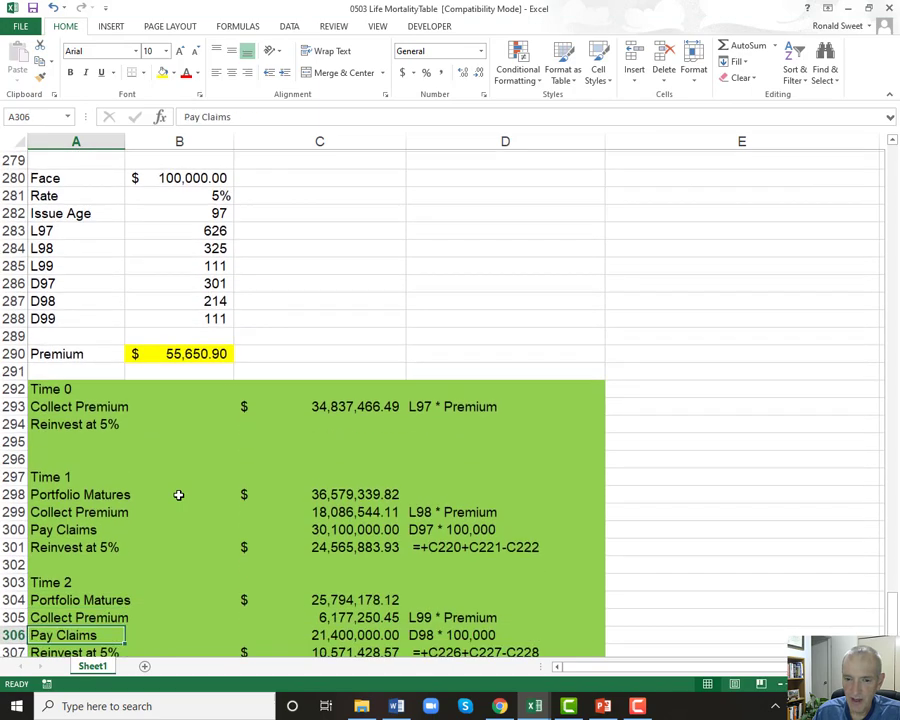
Check the remaining rows of the Time 2 proof block and return to problem 5's L97 row below its written formula.
key(Down)
key(Down)
key(Down)
key(Up)
key(Page_Up)
key(Up)
key(Up)
key(Up)
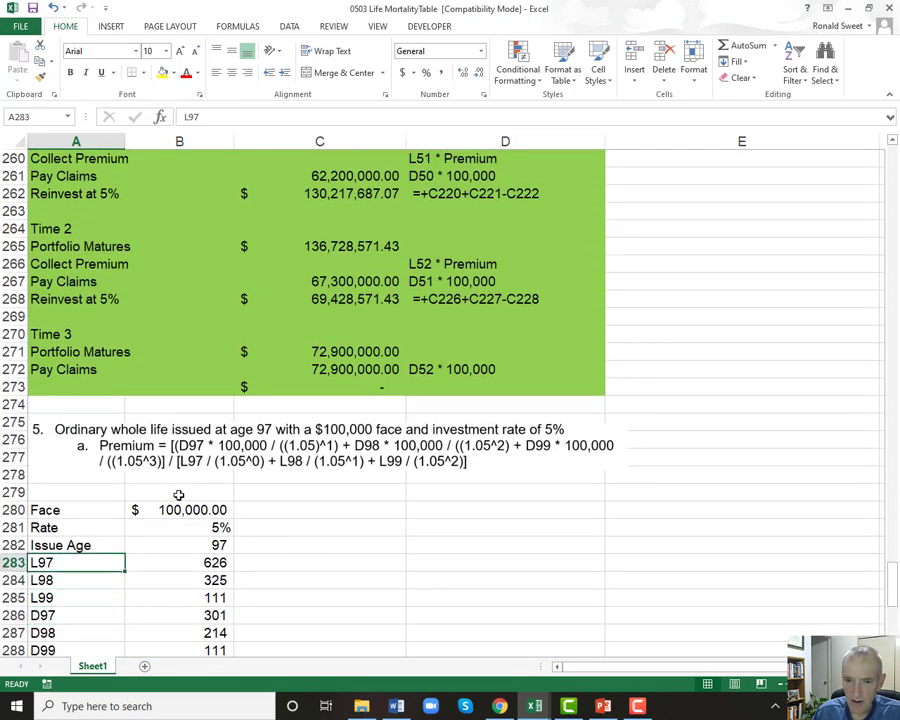
Locate the written insurance problems beside the calculations, around rows 110 to 138 from column F onward.
scroll(184, 491, down, 7)
scroll(184, 491, up, 20)
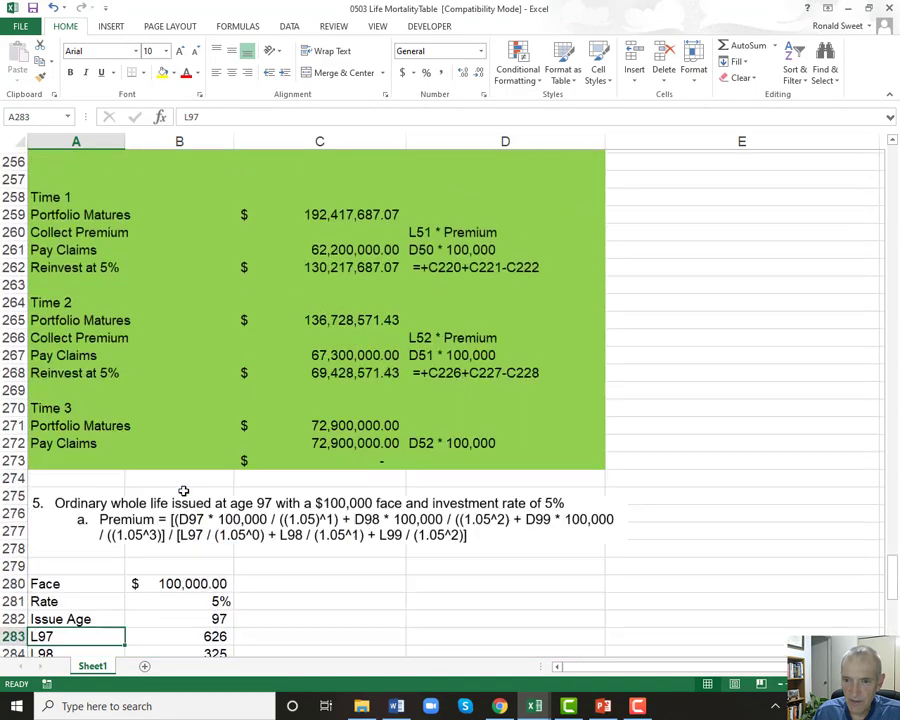
scroll(413, 449, up, 3)
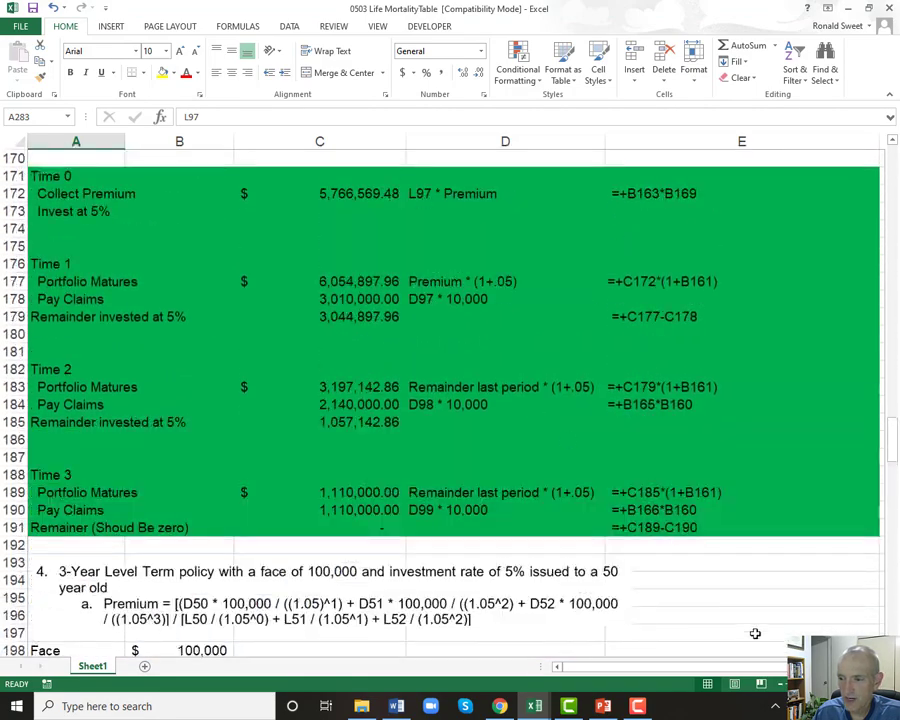
drag(670, 666, 720, 666)
scroll(794, 592, up, 13)
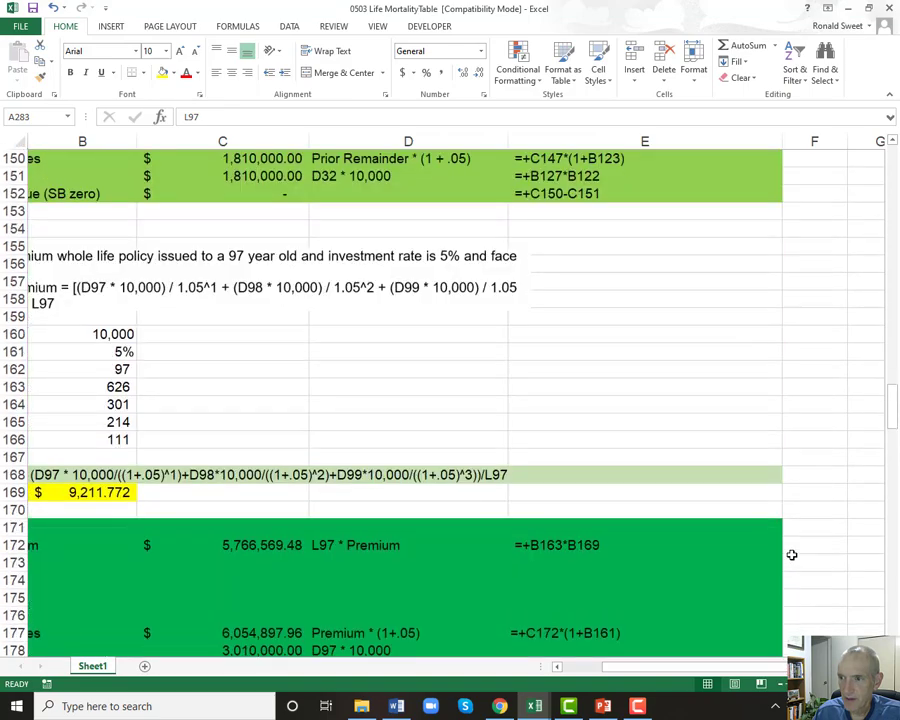
scroll(788, 550, down, 3)
scroll(819, 514, right, 2)
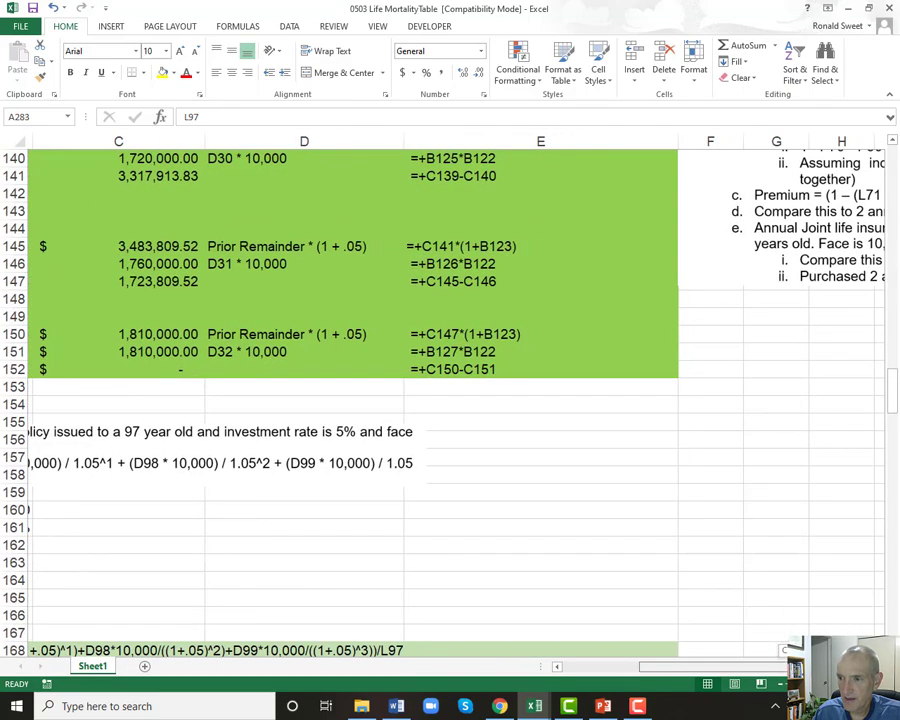
scroll(818, 505, up, 3)
scroll(818, 505, up, 7)
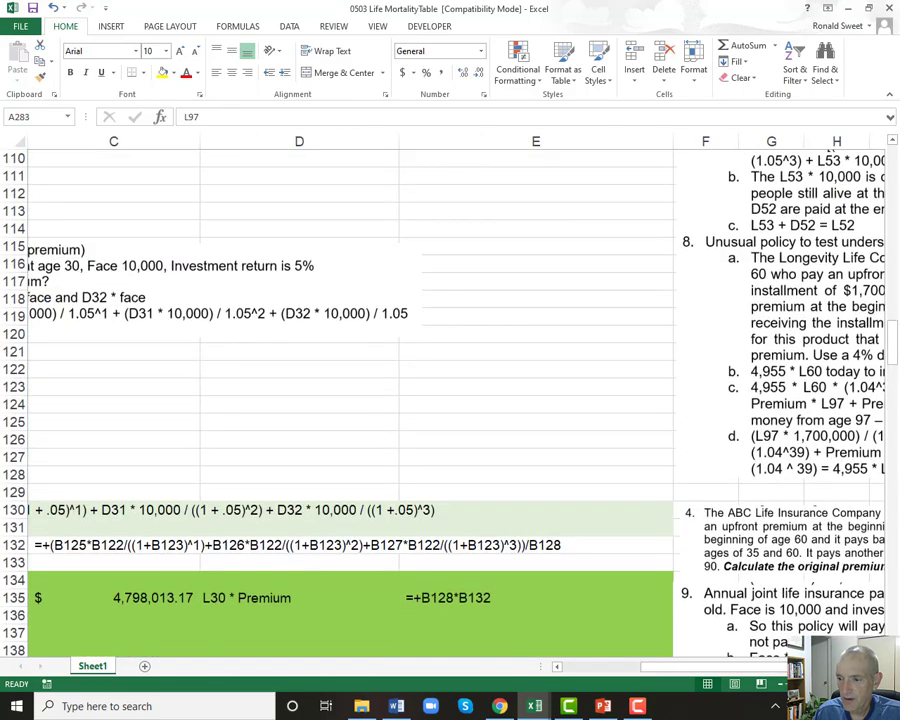
Go across row 129 to view the full width of the problem texts in columns F to N.
click(806, 562)
click(690, 488)
key(Right)
key(Right)
key(Right)
key(Right)
key(Right)
key(Right)
key(Right)
key(Right)
key(Right)
key(Left)
key(Left)
key(Left)
key(Left)
key(Left)
key(Left)
key(Left)
key(Left)
key(Left)
key(Left)
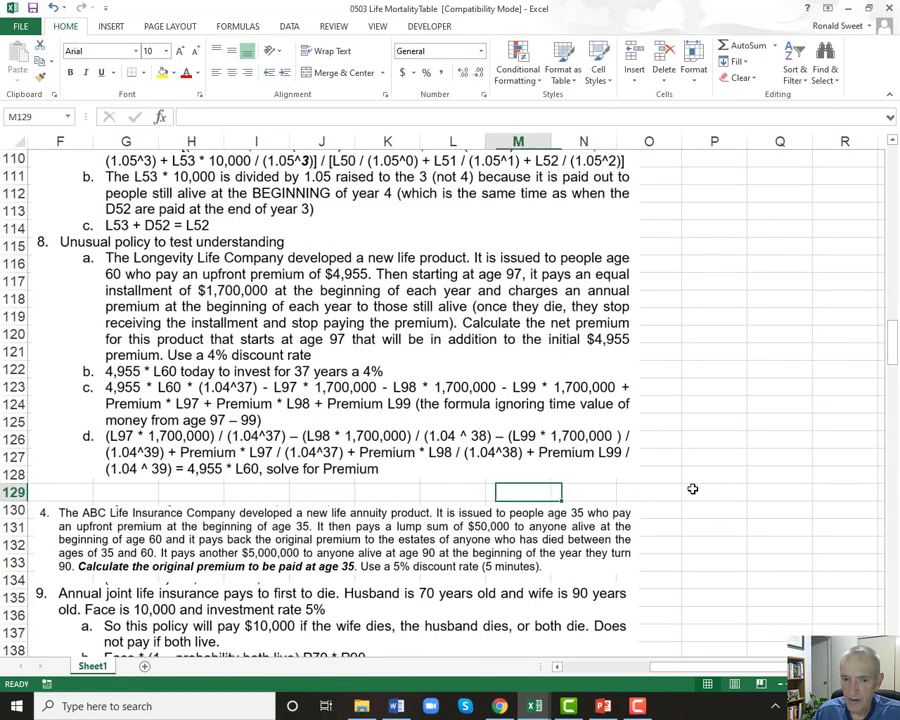
key(Left)
key(Right)
key(Right)
key(Right)
key(Right)
key(Right)
key(Right)
key(Right)
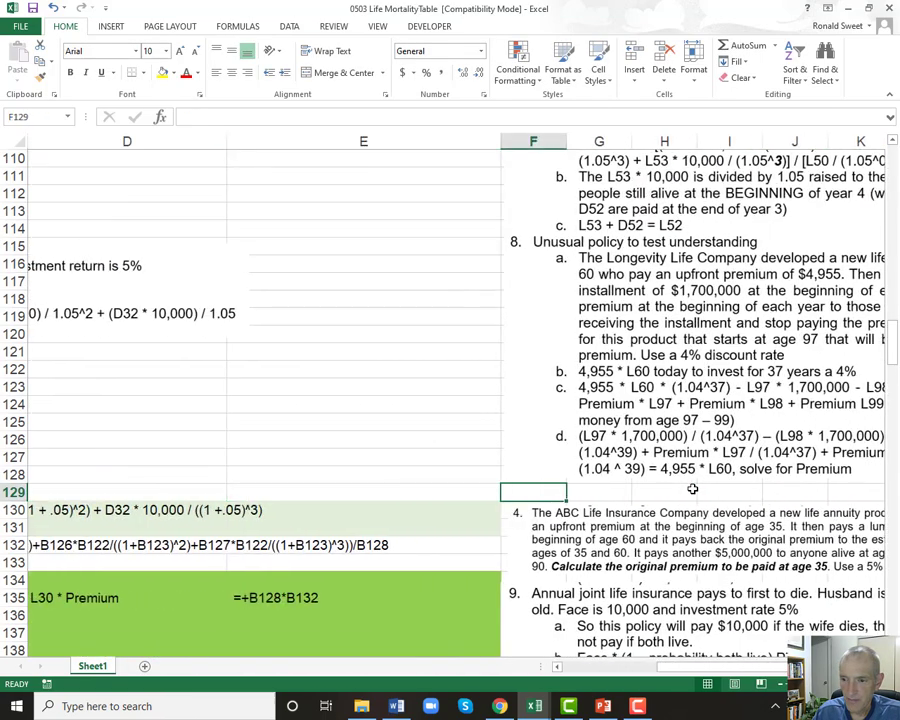
key(Right)
key(Right)
key(Right)
key(Right)
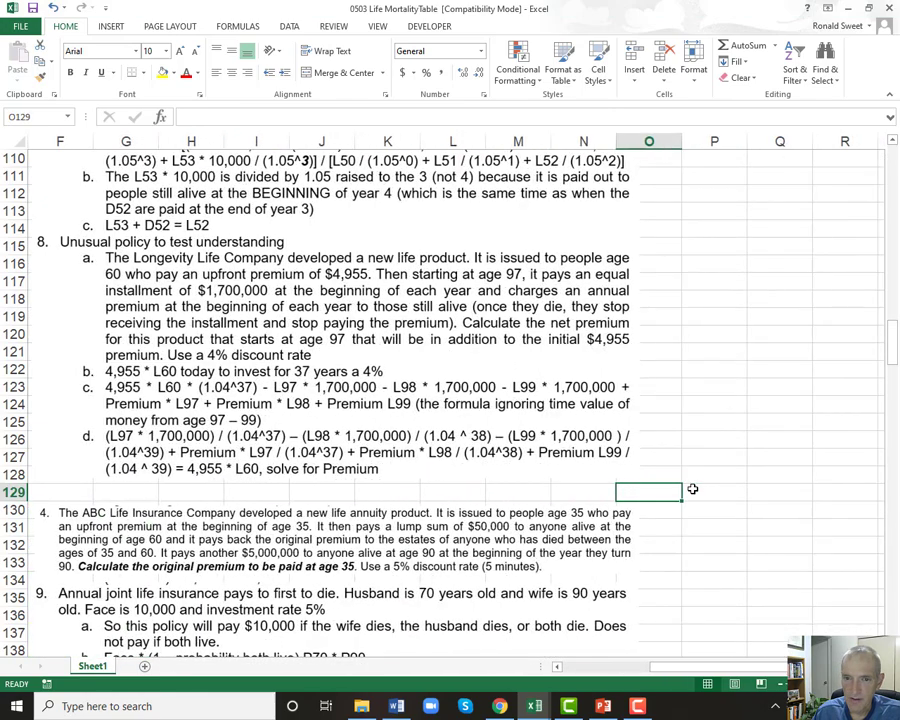
Review the written problem list from annual renewal term through limit pay whole life, endowment and the unusual policy.
scroll(454, 488, up, 3)
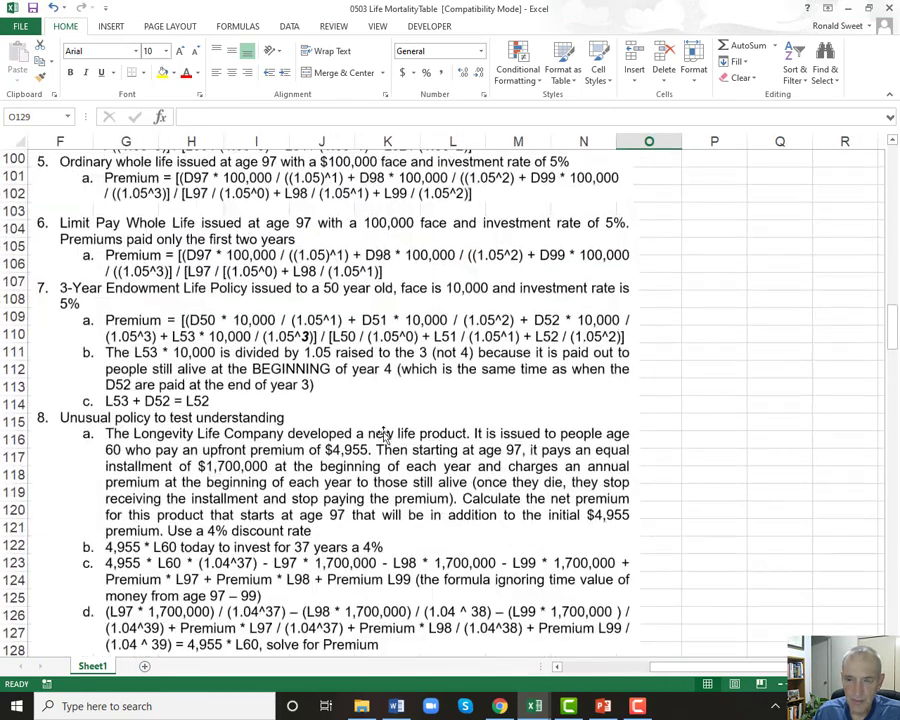
scroll(380, 450, up, 7)
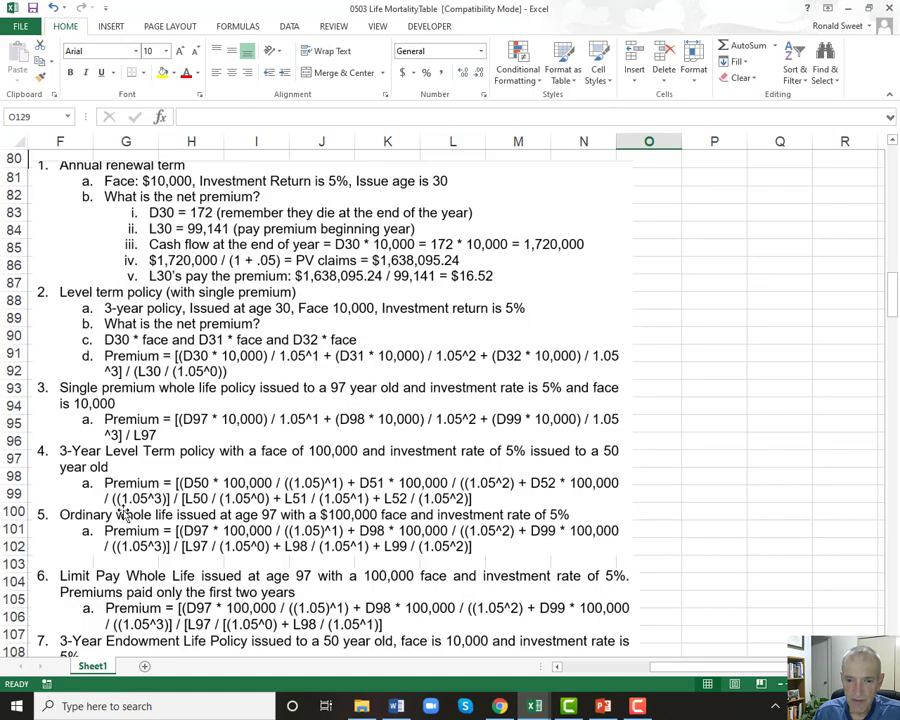
scroll(104, 530, down, 10)
scroll(62, 298, up, 3)
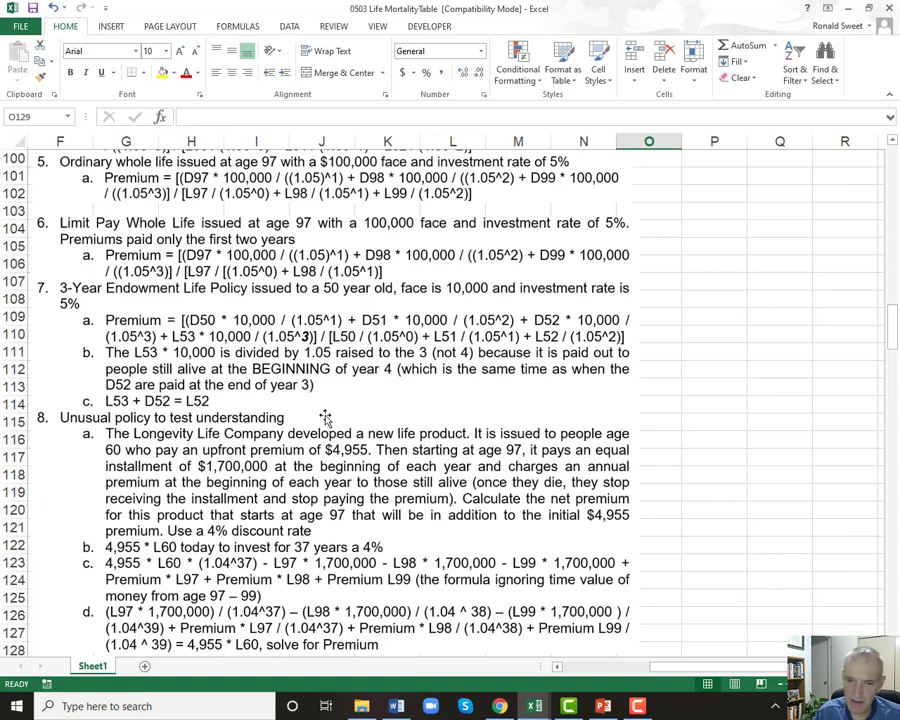
Select in turn the pictures holding problems 6 to 8, the ABC annuity problem and problem 9, and return to problem 6.
click(44, 451)
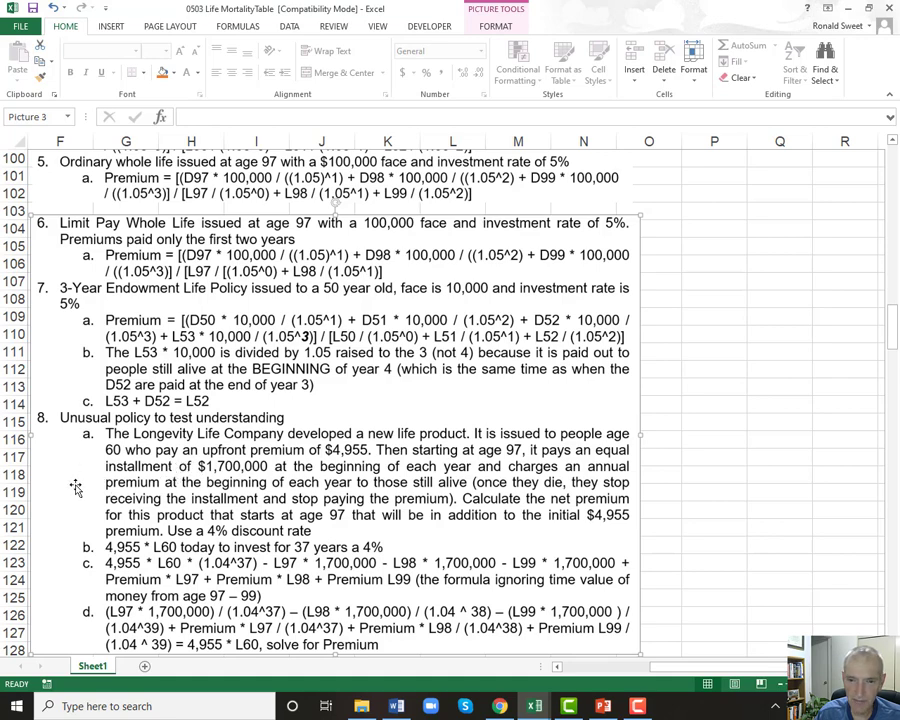
scroll(75, 487, down, 7)
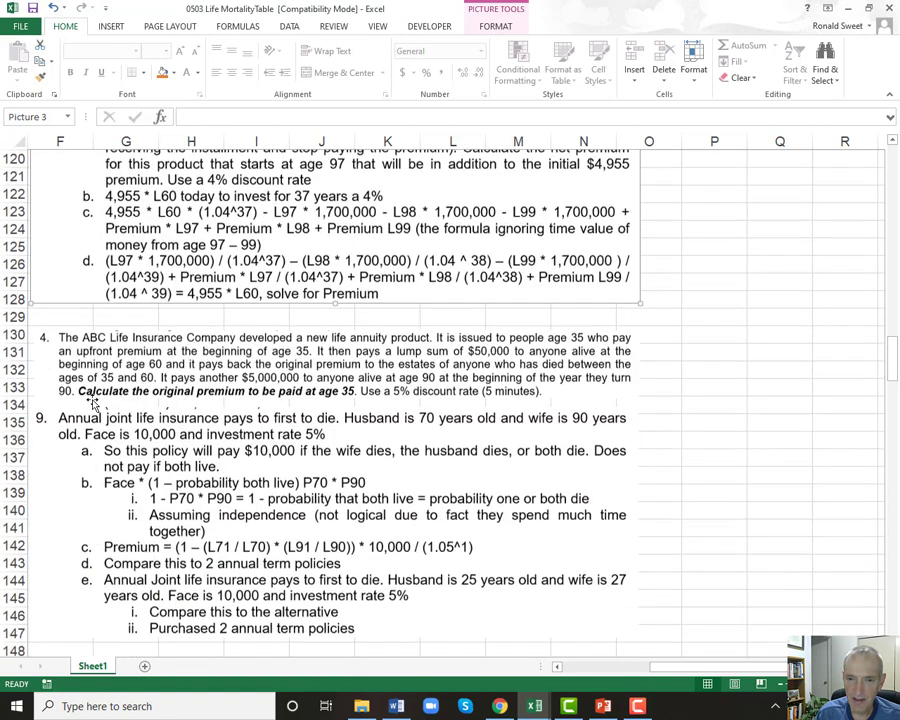
click(42, 373)
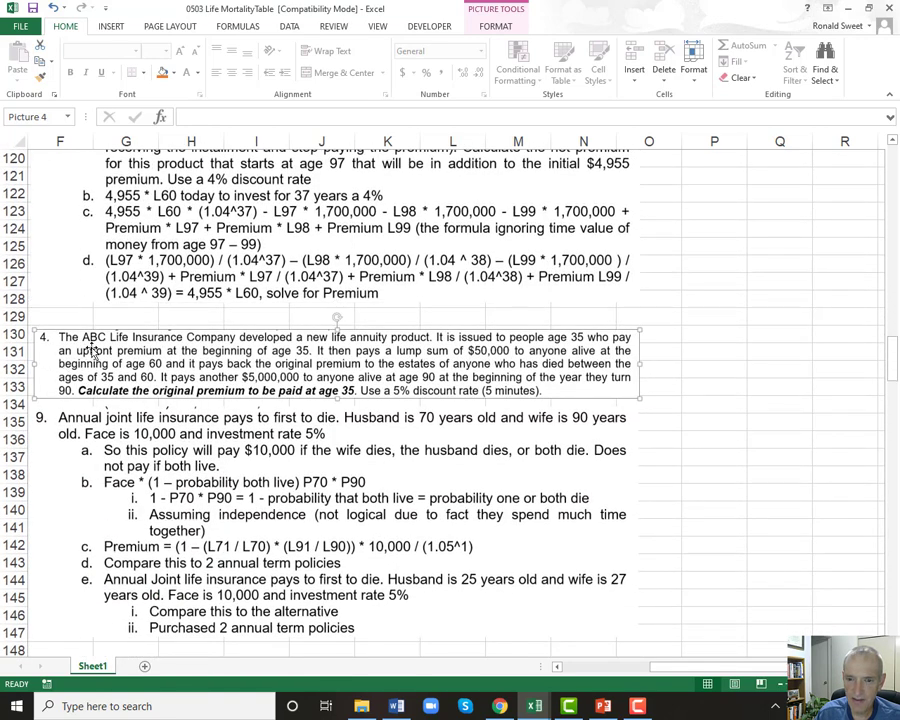
click(68, 440)
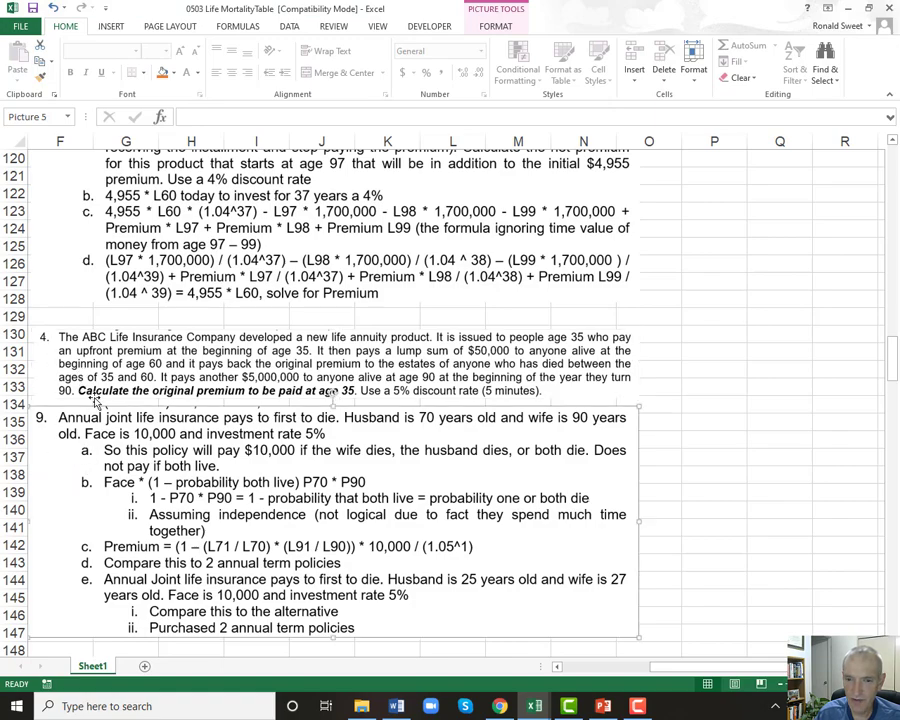
scroll(118, 375, up, 10)
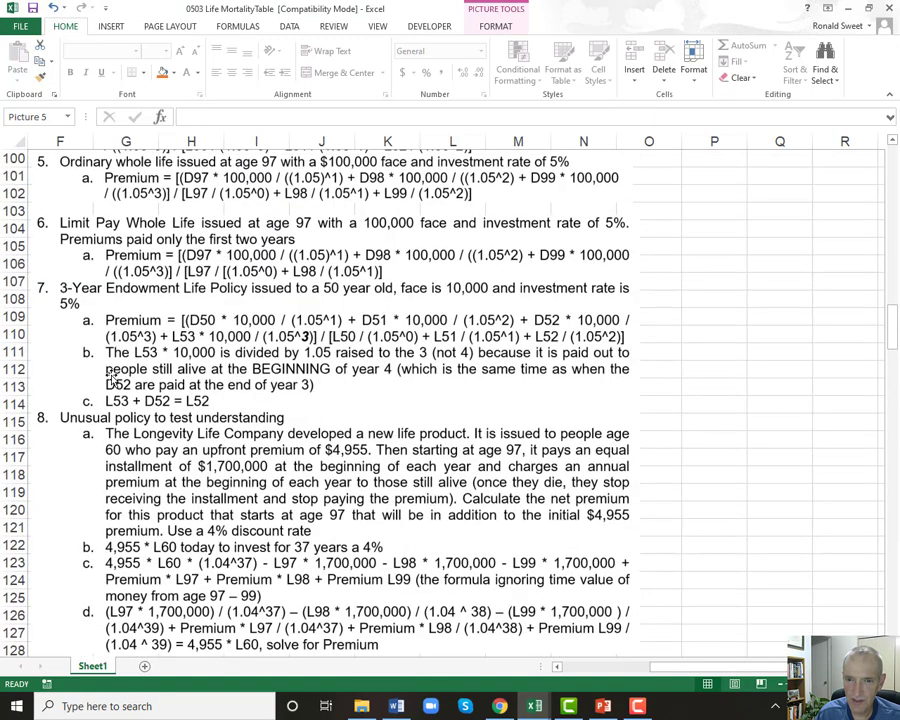